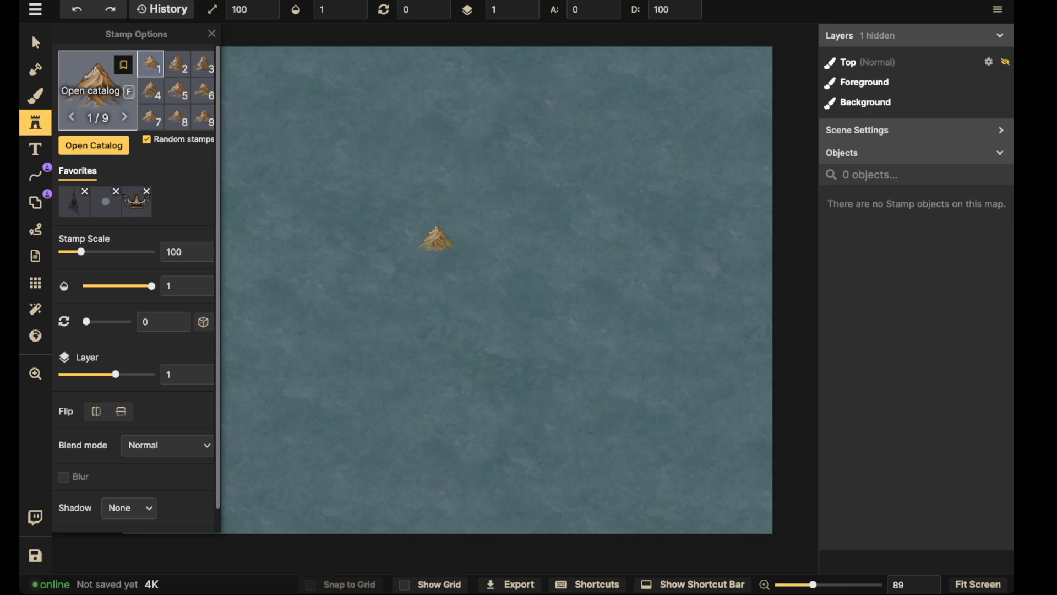
Step: Open the personal assets in the stamp catalog and check the requirements for uploading custom stamps
{"action": "key", "text": "f"}
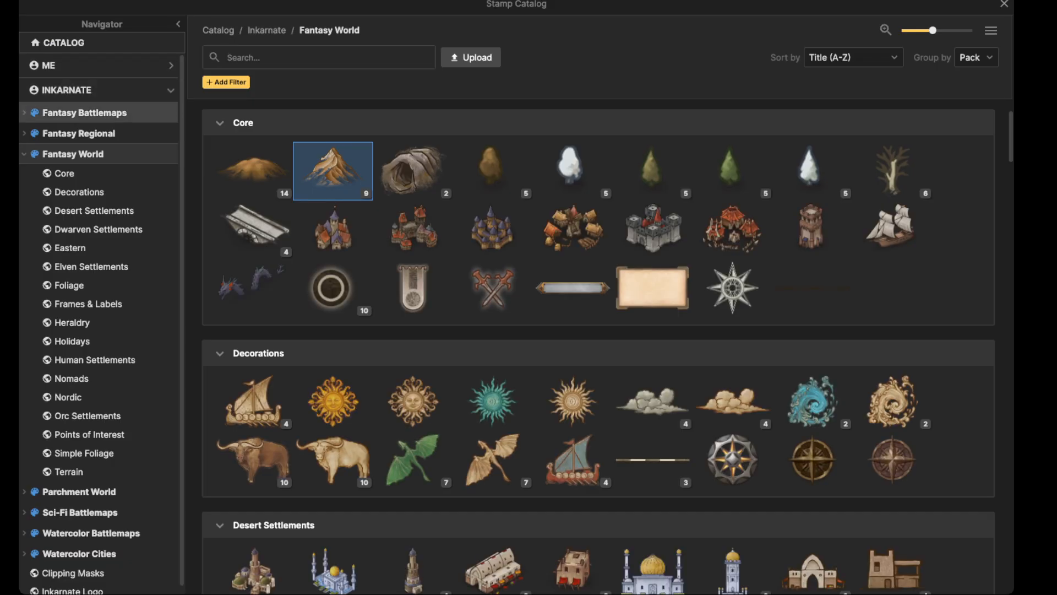
{"action": "left_click", "coordinate": [99, 65]}
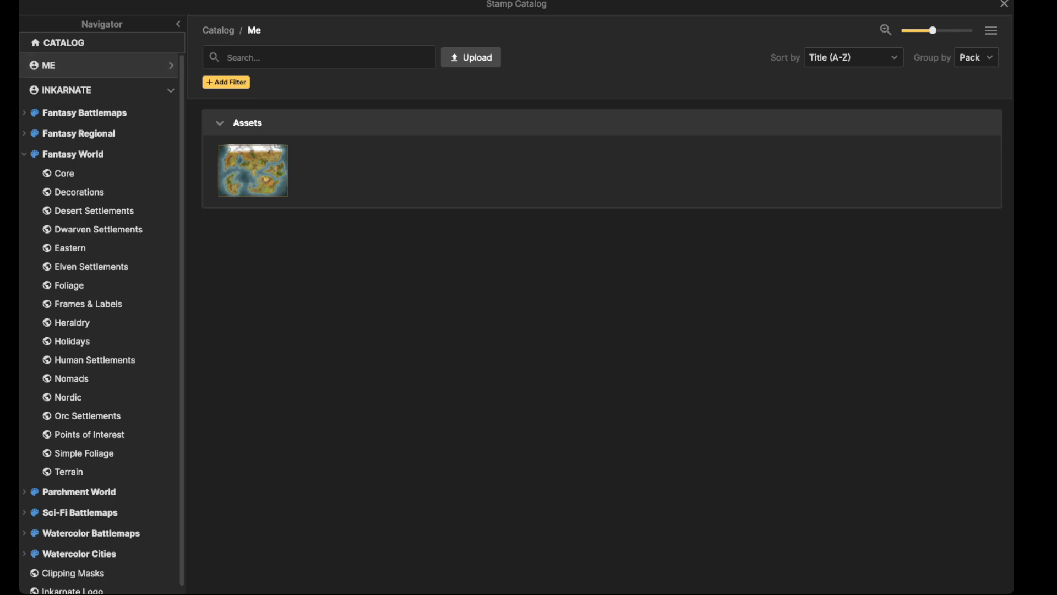
{"action": "left_click", "coordinate": [471, 57]}
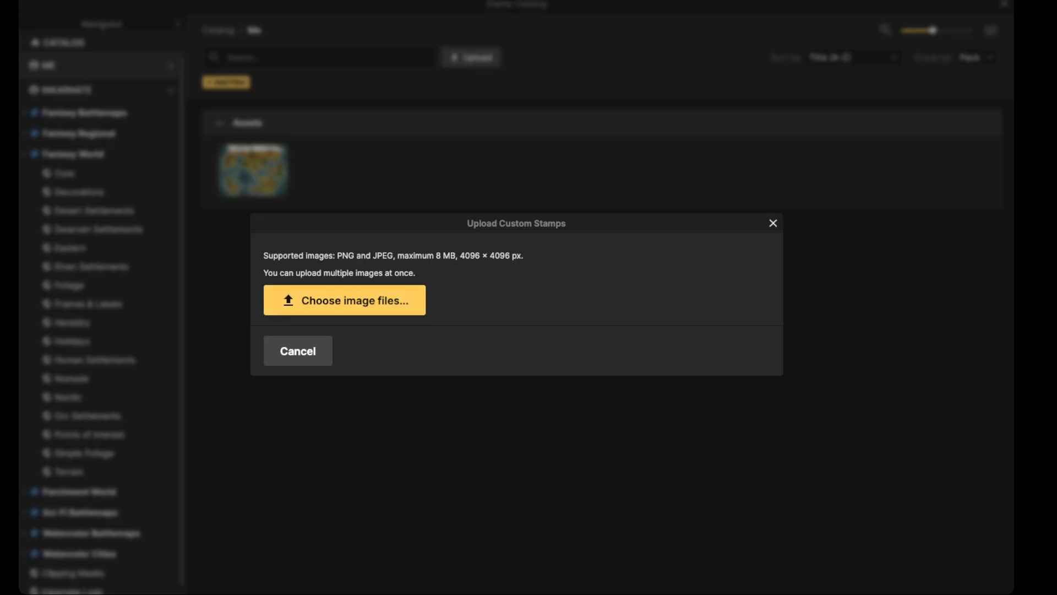
{"action": "left_click", "coordinate": [773, 223]}
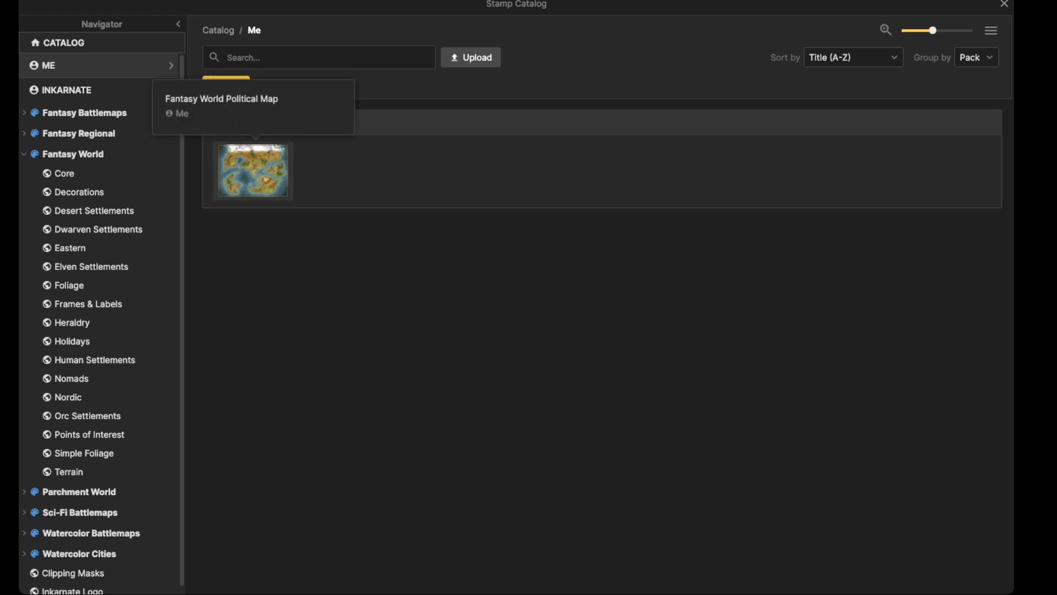
Step: Place the private Fantasy World Political Map stamp in the middle of the canvas, accepting the non-public asset notice
{"action": "left_click", "coordinate": [253, 170]}
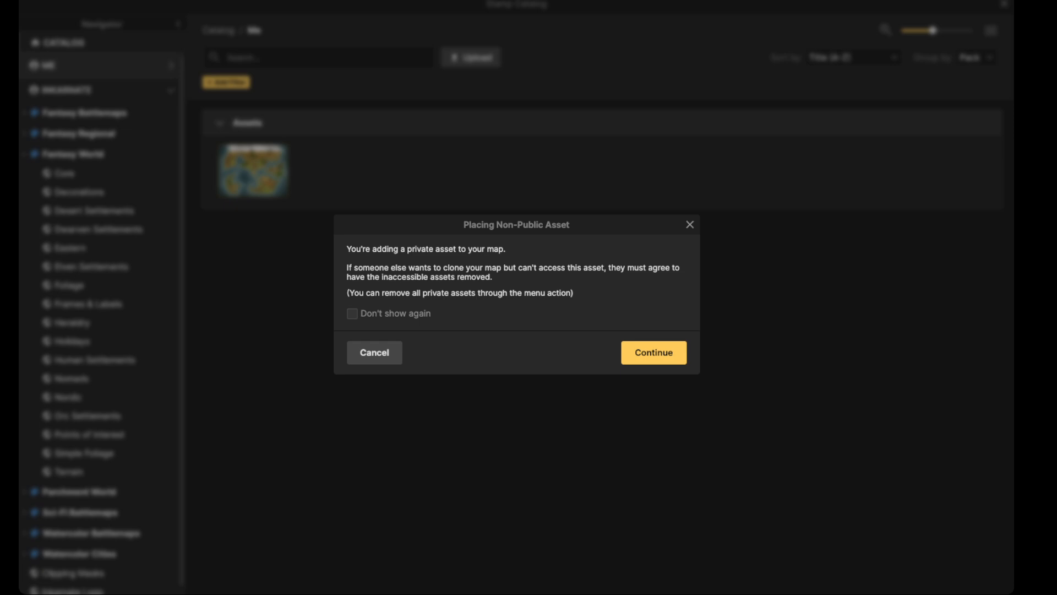
{"action": "left_click", "coordinate": [653, 353]}
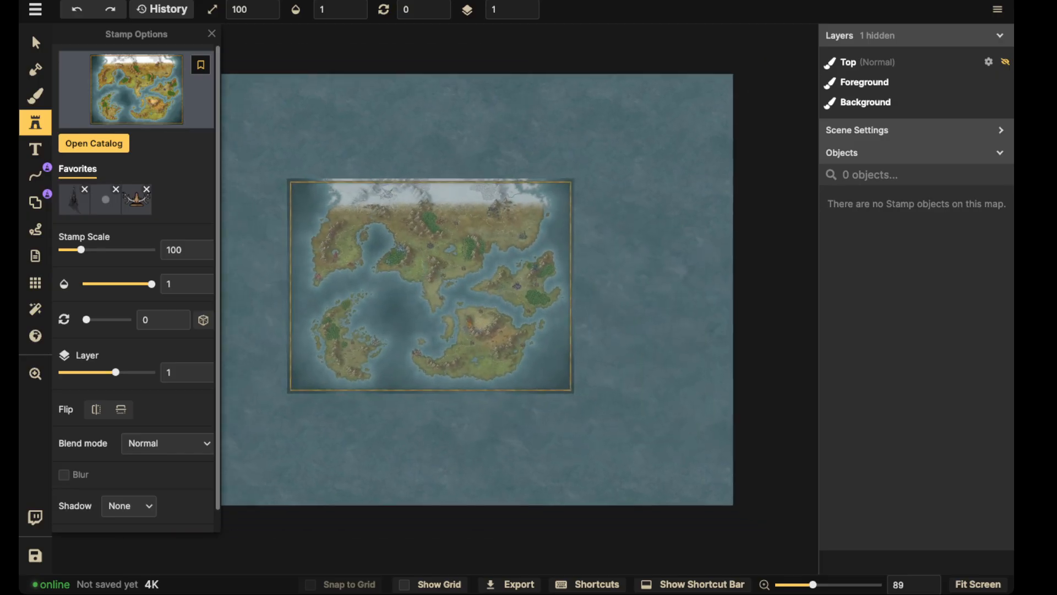
{"action": "scroll", "coordinate": [430, 286], "scroll_direction": "down", "scroll_amount": 2}
{"action": "left_click", "coordinate": [545, 284]}
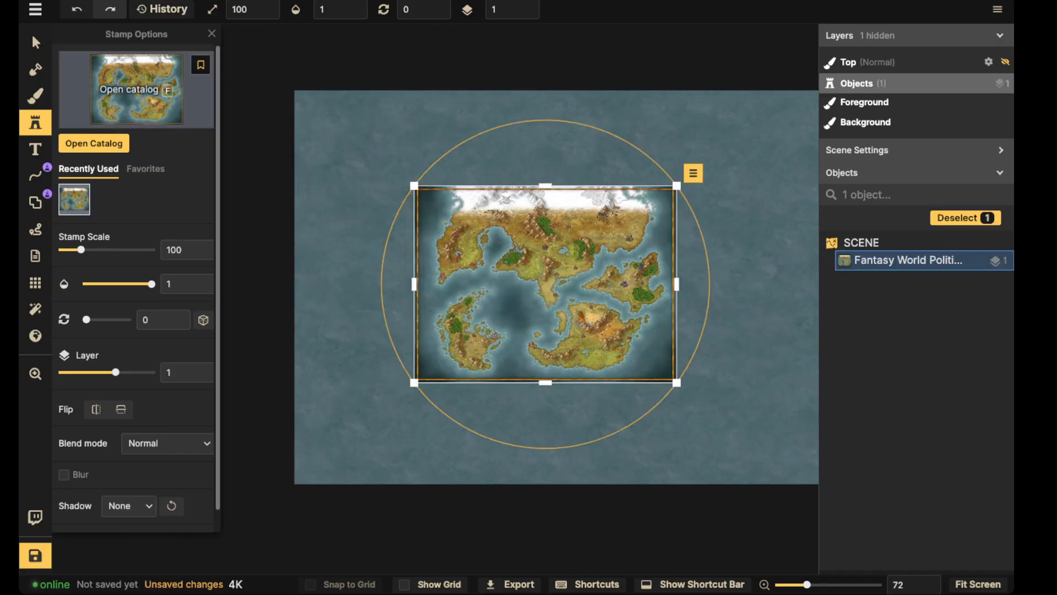
Step: Enlarge the placed Fantasy World Political Map stamp to a scale of 170
{"action": "left_click", "coordinate": [35, 42]}
{"action": "scroll", "coordinate": [467, 269], "scroll_direction": "down", "scroll_amount": 1}
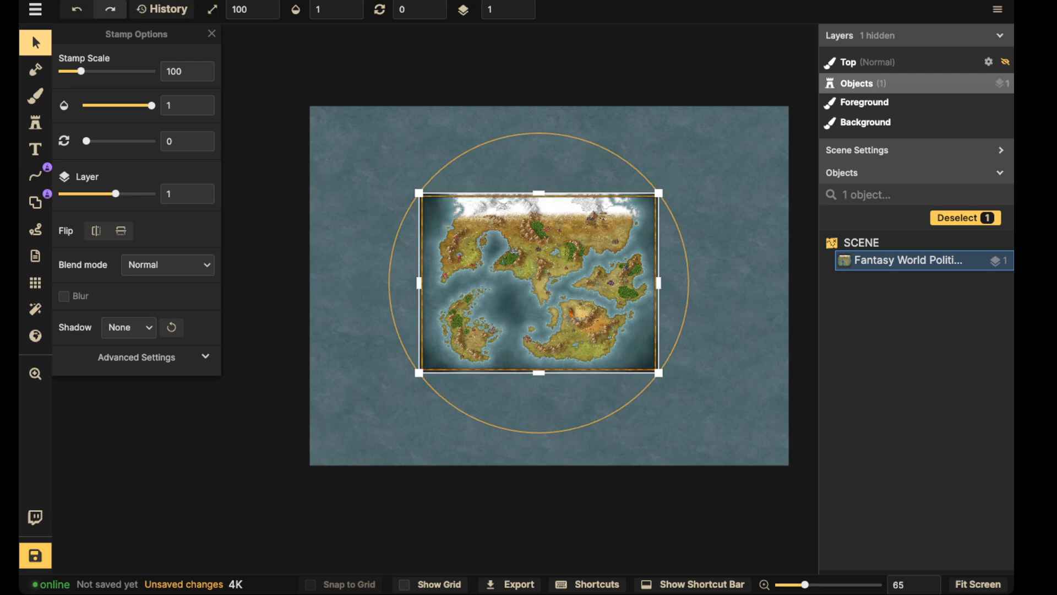
{"action": "scroll", "coordinate": [539, 283], "scroll_direction": "up", "scroll_amount": 5}
{"action": "scroll", "coordinate": [538, 283], "scroll_direction": "down", "scroll_amount": 3}
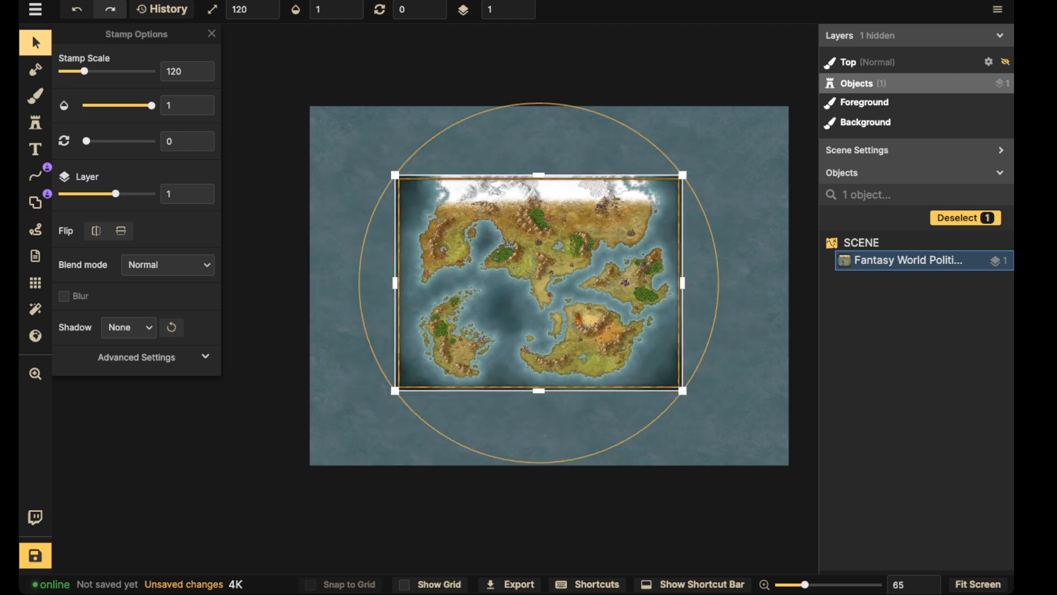
{"action": "scroll", "coordinate": [514, 298], "scroll_direction": "up", "scroll_amount": 3}
{"action": "scroll", "coordinate": [513, 297], "scroll_direction": "down", "scroll_amount": 2}
{"action": "scroll", "coordinate": [545, 306], "scroll_direction": "up", "scroll_amount": 1}
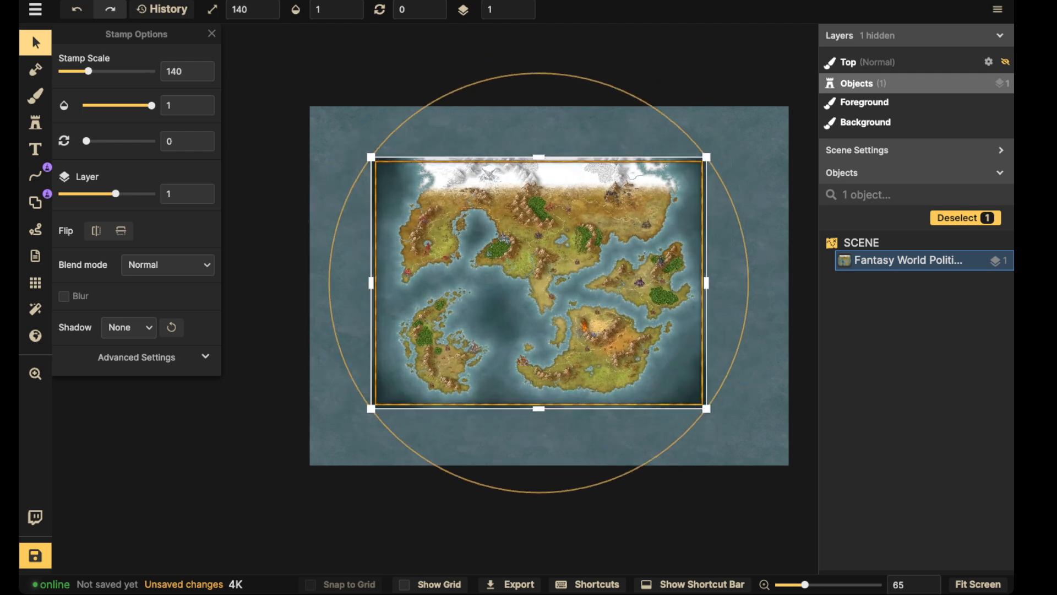
{"action": "scroll", "coordinate": [545, 306], "scroll_direction": "up", "scroll_amount": 3}
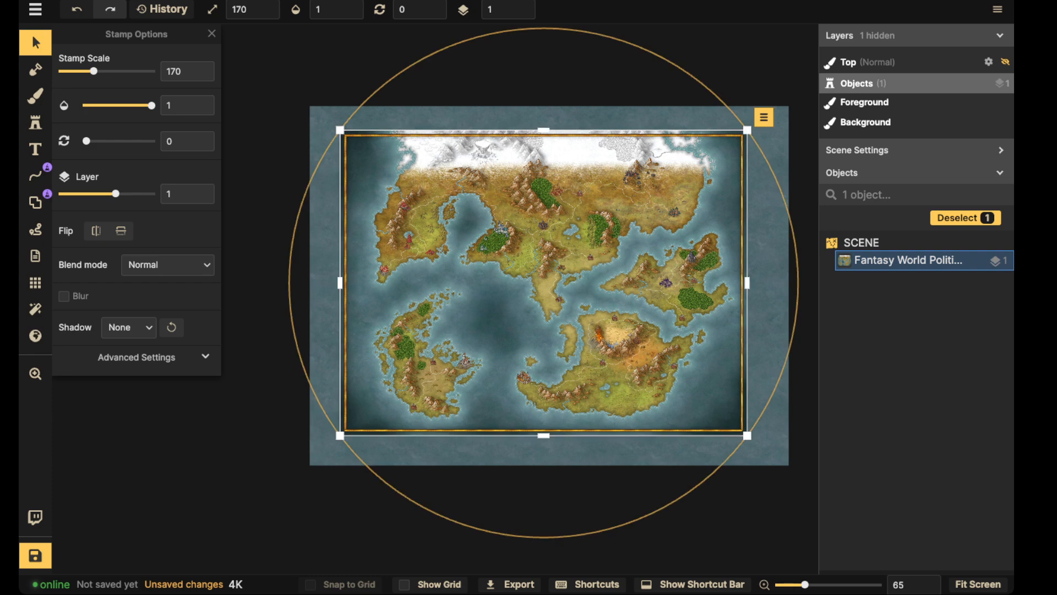
Step: Show the grid on the map, try the Isometric Squares shape, and set the grid shape back to squares
{"action": "left_click", "coordinate": [36, 282]}
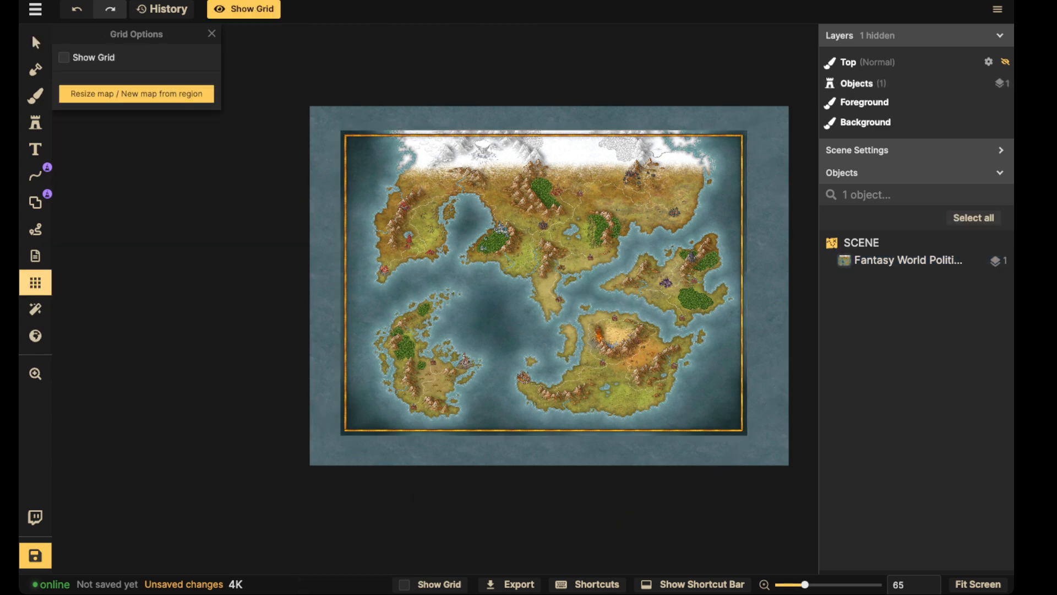
{"action": "left_click", "coordinate": [64, 57]}
{"action": "left_click", "coordinate": [147, 87]}
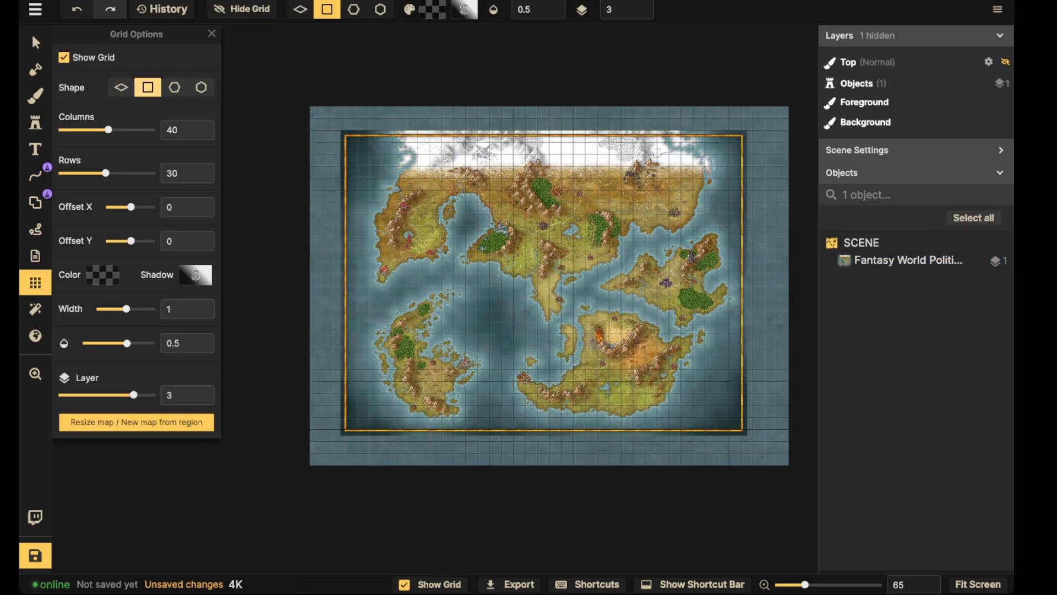
{"action": "left_click", "coordinate": [121, 87]}
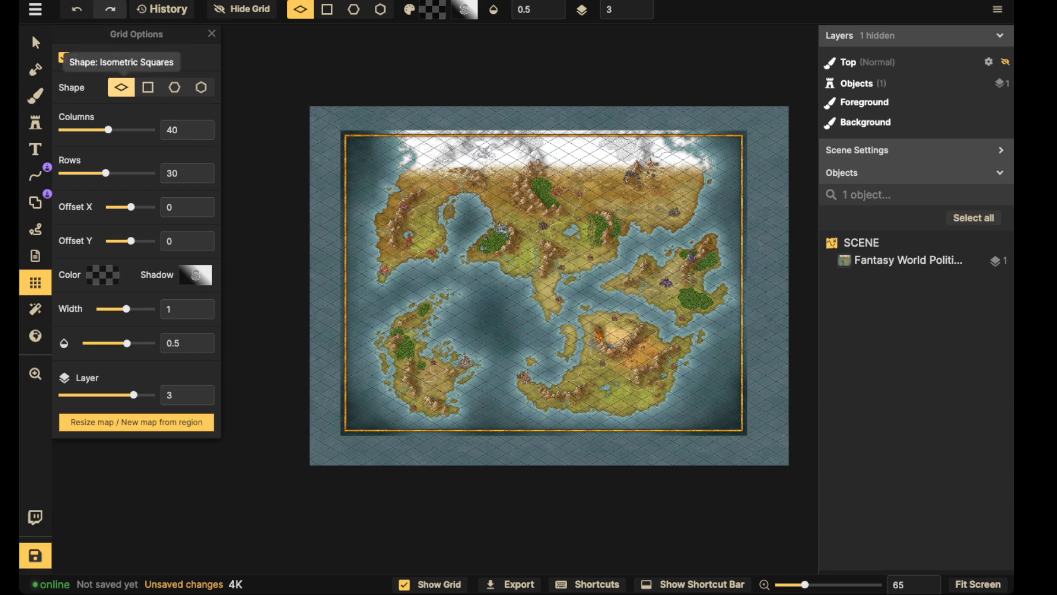
{"action": "left_click", "coordinate": [148, 87]}
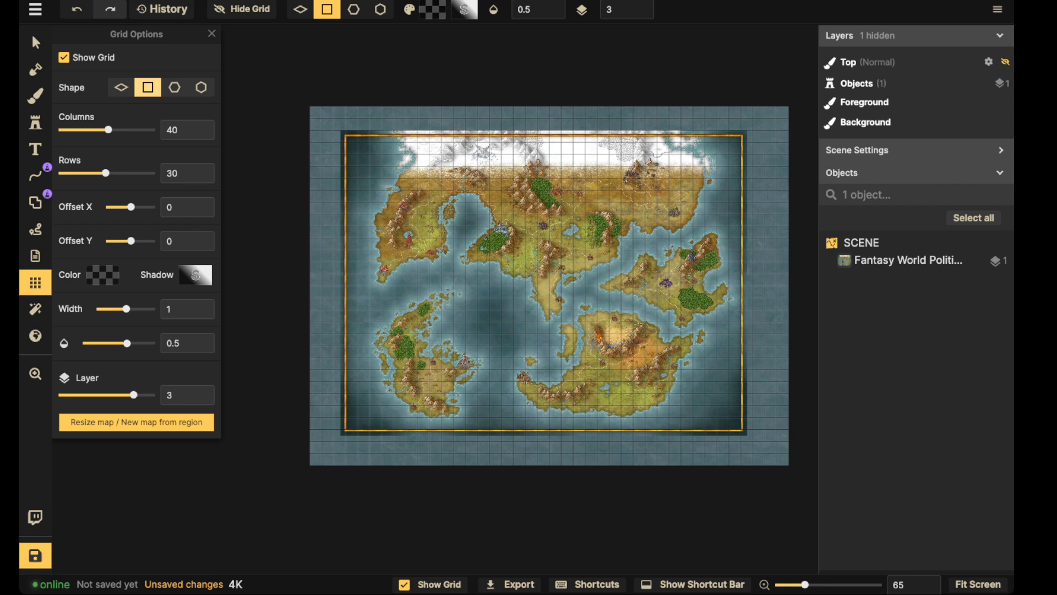
Step: Turn on Snap to Grid, adjust the map stamp's position, and shrink it from its corner to a scale of 150
{"action": "left_click", "coordinate": [36, 42]}
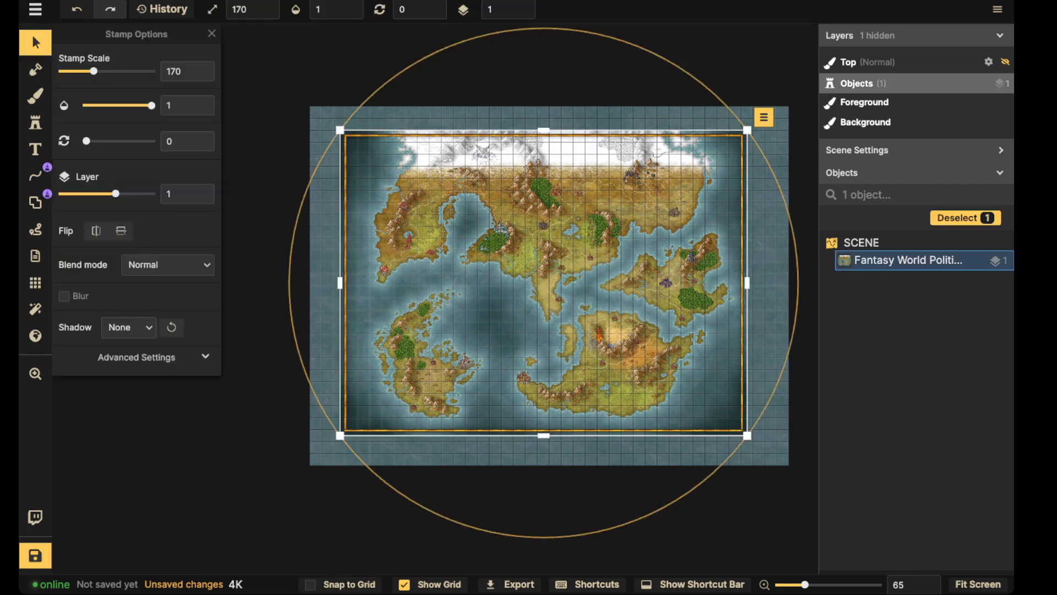
{"action": "left_click", "coordinate": [341, 585]}
{"action": "mouse_move", "coordinate": [495, 330]}
{"action": "left_mouse_down"}
{"action": "mouse_move", "coordinate": [519, 340]}
{"action": "mouse_move", "coordinate": [501, 328]}
{"action": "left_mouse_up"}
{"action": "left_click_drag", "start_coordinate": [565, 317], "coordinate": [565, 323]}
{"action": "scroll", "coordinate": [565, 323], "scroll_direction": "up", "scroll_amount": 3}
{"action": "key", "text": "space"}
{"action": "mouse_move", "coordinate": [534, 424]}
{"action": "left_mouse_down"}
{"action": "mouse_move", "coordinate": [386, 424]}
{"action": "mouse_move", "coordinate": [479, 407]}
{"action": "mouse_move", "coordinate": [527, 368]}
{"action": "mouse_move", "coordinate": [631, 379]}
{"action": "mouse_move", "coordinate": [577, 423]}
{"action": "mouse_move", "coordinate": [524, 432]}
{"action": "left_mouse_up"}
{"action": "scroll", "coordinate": [479, 406], "scroll_direction": "up", "scroll_amount": 2}
{"action": "key", "text": "space"}
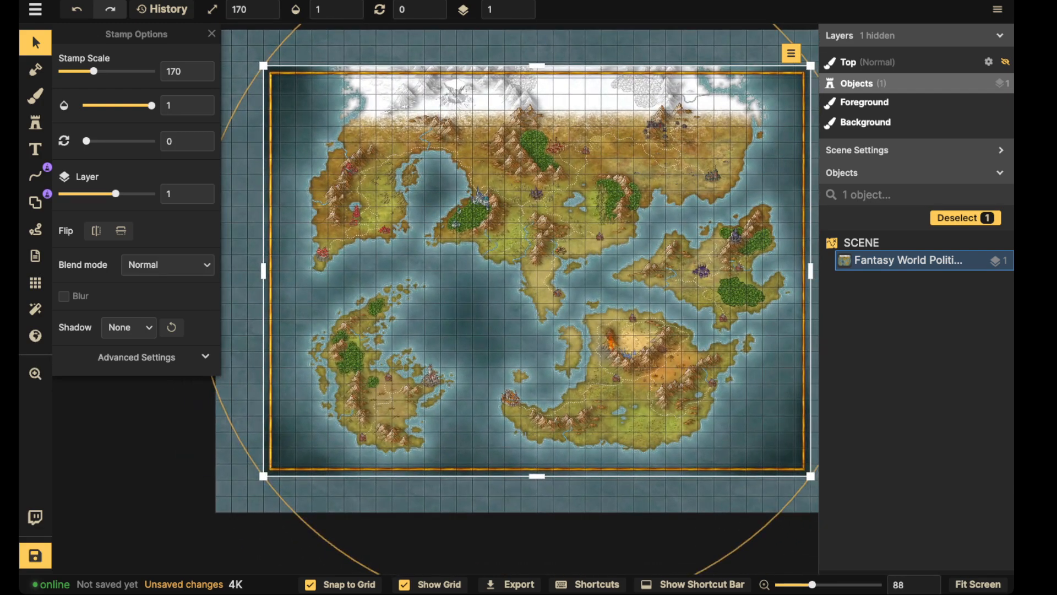
{"action": "left_click_drag", "start_coordinate": [810, 476], "coordinate": [749, 440]}
{"action": "scroll", "coordinate": [530, 348], "scroll_direction": "down", "scroll_amount": 2}
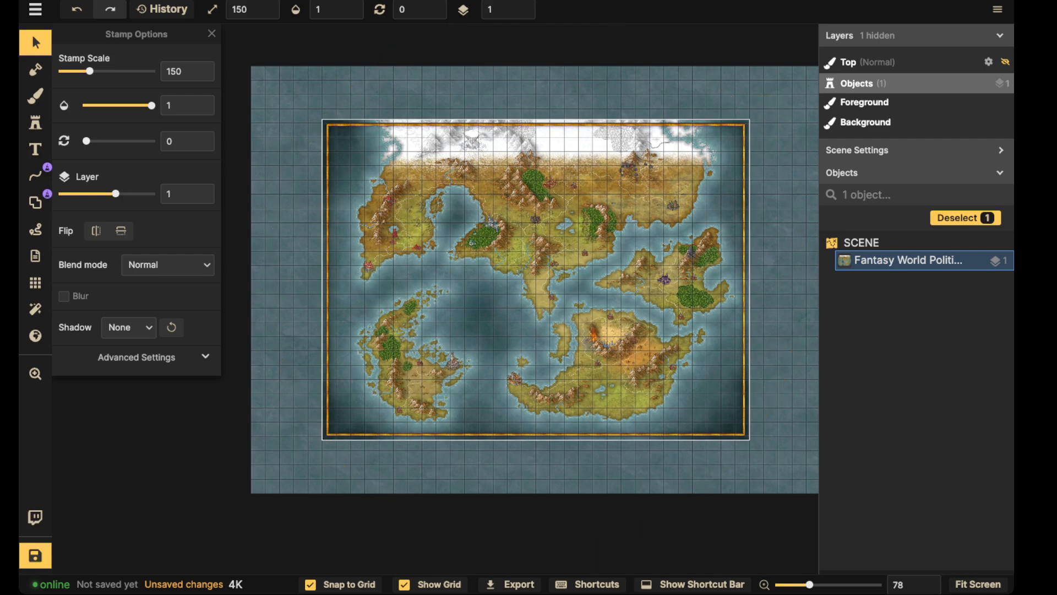
Step: Inspect the stamp's upper edge against the grid and turn off Snap to Grid
{"action": "scroll", "coordinate": [530, 315], "scroll_direction": "down", "scroll_amount": 2}
{"action": "key", "text": "space"}
{"action": "left_click_drag", "start_coordinate": [535, 316], "coordinate": [504, 374]}
{"action": "scroll", "coordinate": [518, 359], "scroll_direction": "up", "scroll_amount": 2}
{"action": "key", "text": "space"}
{"action": "scroll", "coordinate": [542, 127], "scroll_direction": "up", "scroll_amount": 10}
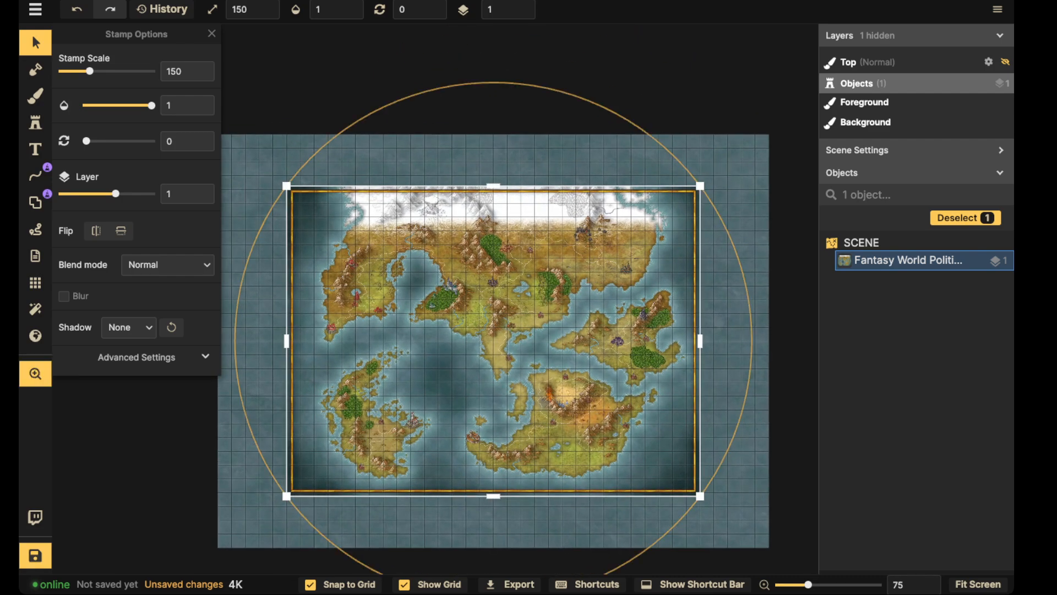
{"action": "scroll", "coordinate": [517, 220], "scroll_direction": "up", "scroll_amount": 5}
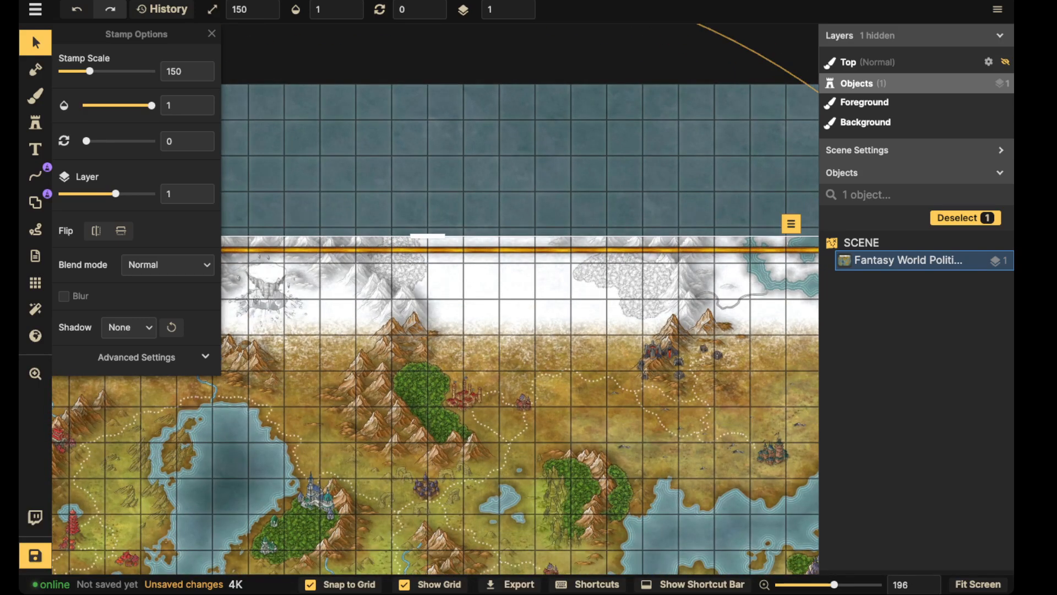
{"action": "left_click", "coordinate": [340, 584]}
{"action": "scroll", "coordinate": [364, 242], "scroll_direction": "down", "scroll_amount": 3}
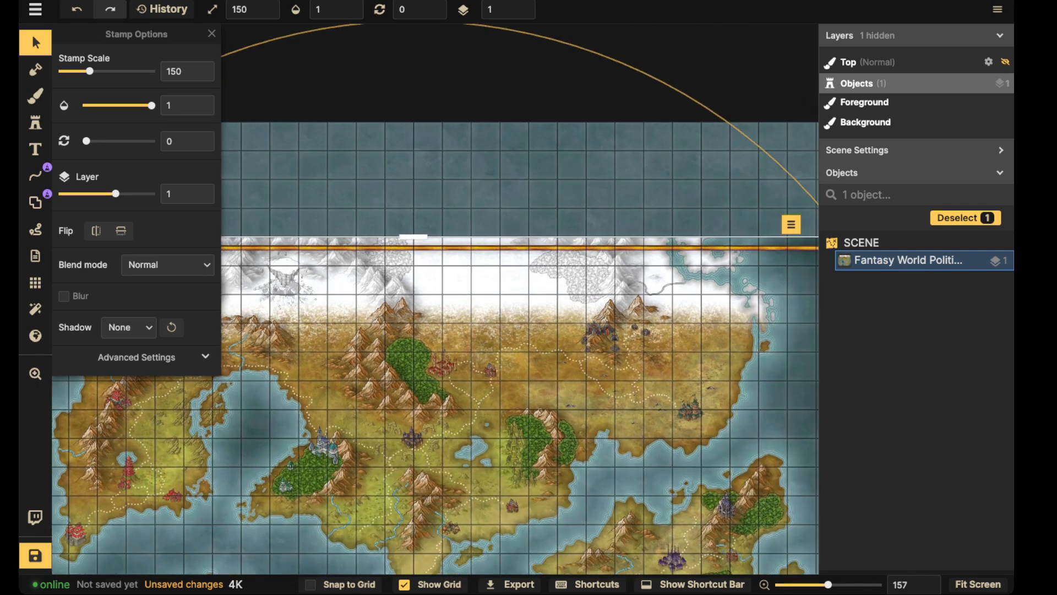
Step: Stretch the map stamp's left and right edges slightly outward to line up with the nearest vertical grid lines
{"action": "key", "text": "space"}
{"action": "left_click_drag", "start_coordinate": [363, 243], "coordinate": [757, 94]}
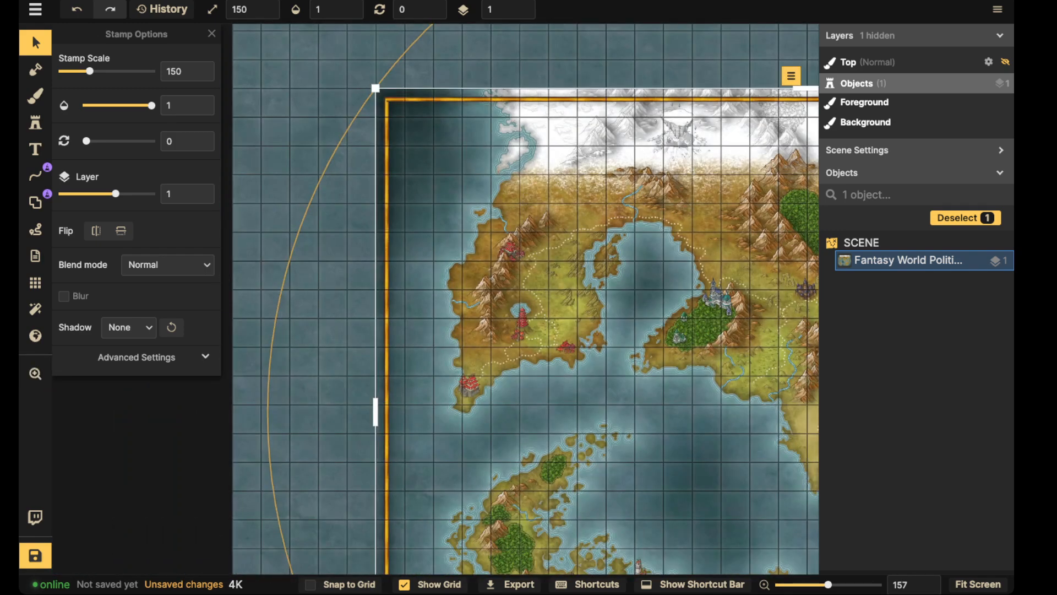
{"action": "scroll", "coordinate": [403, 291], "scroll_direction": "down", "scroll_amount": 6}
{"action": "key", "text": "space"}
{"action": "left_click_drag", "start_coordinate": [403, 292], "coordinate": [330, 248]}
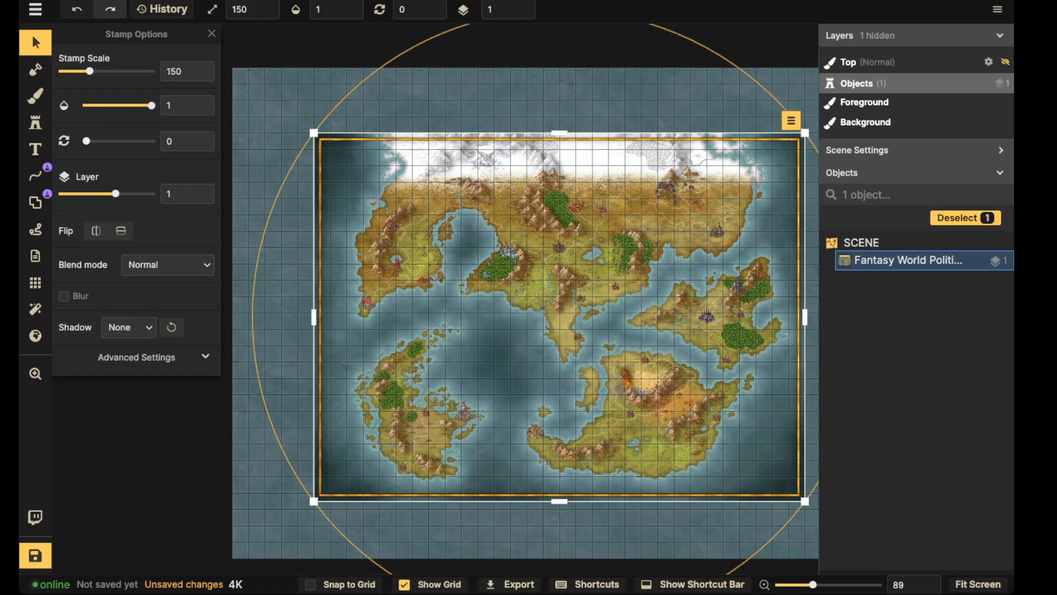
{"action": "left_click_drag", "start_coordinate": [314, 318], "coordinate": [311, 317]}
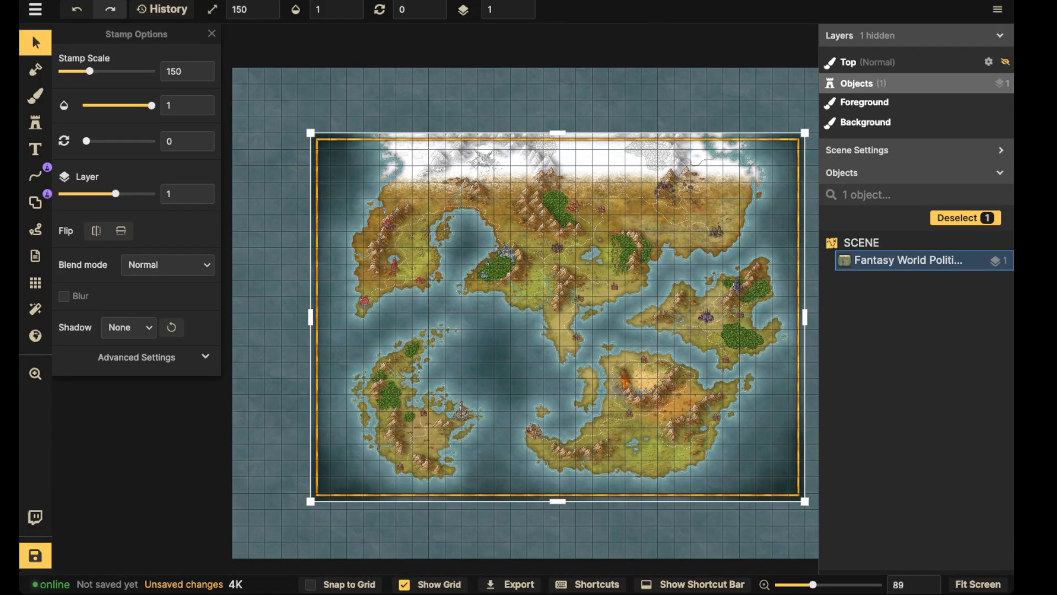
{"action": "key", "text": "space"}
{"action": "left_click_drag", "start_coordinate": [595, 316], "coordinate": [466, 317]}
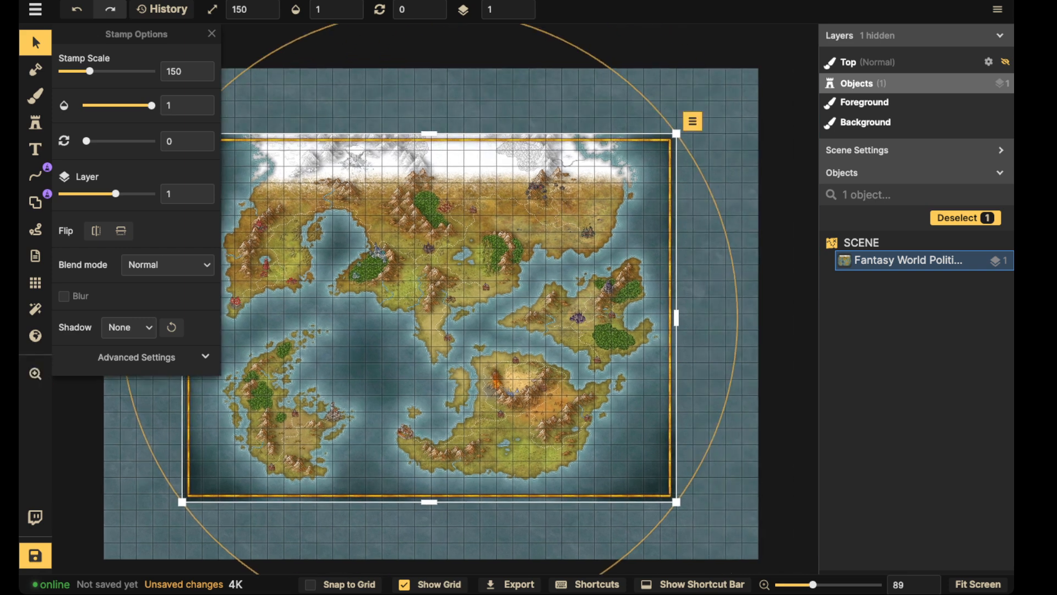
{"action": "left_click_drag", "start_coordinate": [676, 317], "coordinate": [681, 318]}
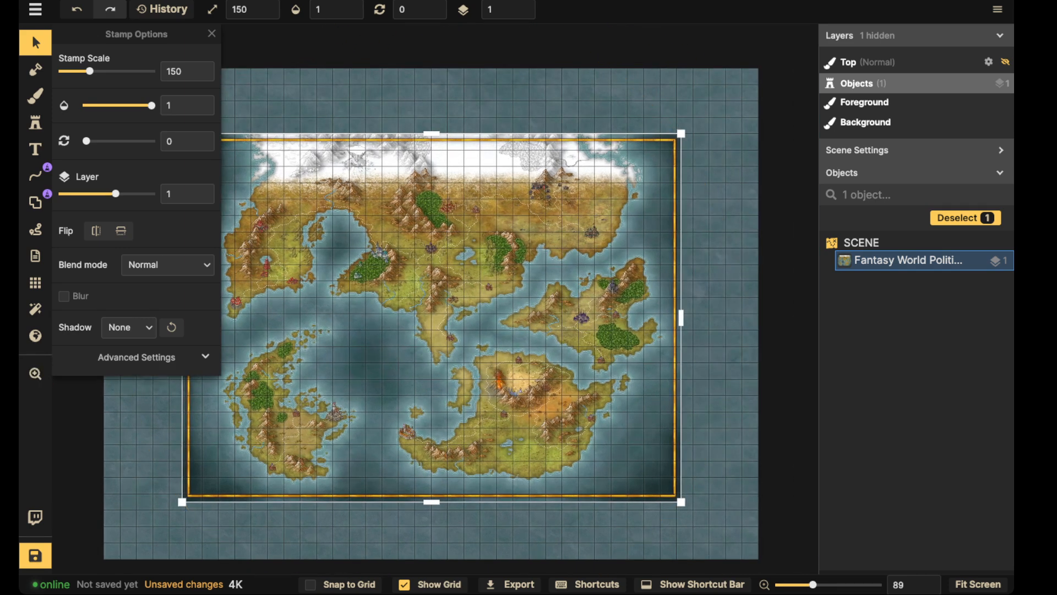
Step: Nudge the map stamp's bottom edge to line up with the nearest grid line and deselect the stamp
{"action": "key", "text": "space"}
{"action": "left_click_drag", "start_coordinate": [633, 358], "coordinate": [692, 220]}
{"action": "scroll", "coordinate": [533, 376], "scroll_direction": "up", "scroll_amount": 4}
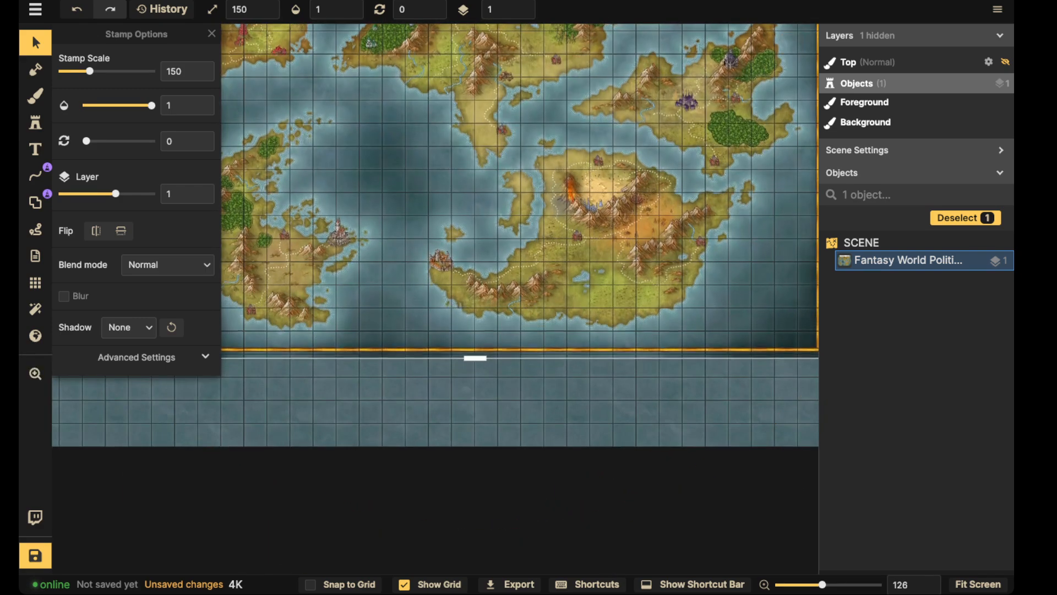
{"action": "left_click_drag", "start_coordinate": [475, 354], "coordinate": [475, 355]}
{"action": "key", "text": "Escape"}
{"action": "scroll", "coordinate": [366, 219], "scroll_direction": "down", "scroll_amount": 5}
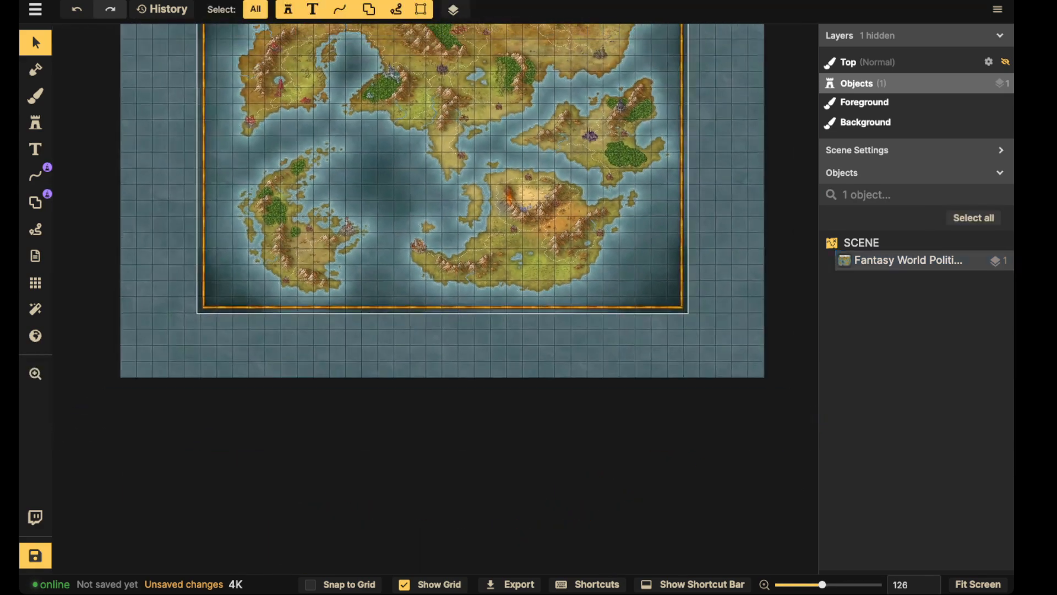
Step: Shorten the map stamp by moving its top edge down and its bottom edge up to grid lines, and deselect it
{"action": "key", "text": "space"}
{"action": "left_click_drag", "start_coordinate": [366, 220], "coordinate": [368, 411]}
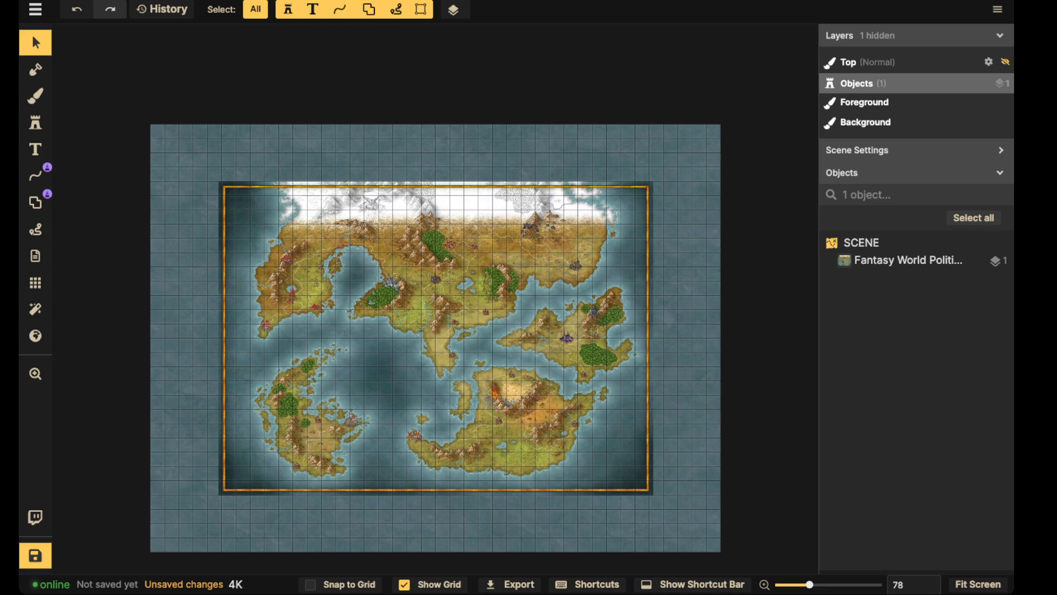
{"action": "scroll", "coordinate": [216, 328], "scroll_direction": "up", "scroll_amount": 2}
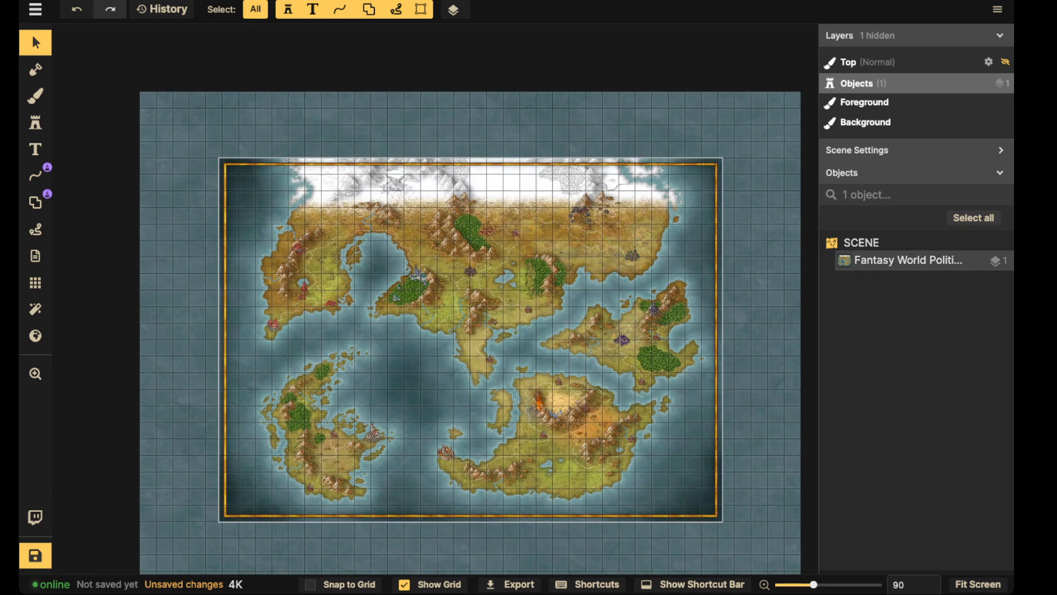
{"action": "left_click", "coordinate": [470, 220]}
{"action": "left_click_drag", "start_coordinate": [470, 158], "coordinate": [471, 173]}
{"action": "scroll", "coordinate": [464, 177], "scroll_direction": "down", "scroll_amount": 2}
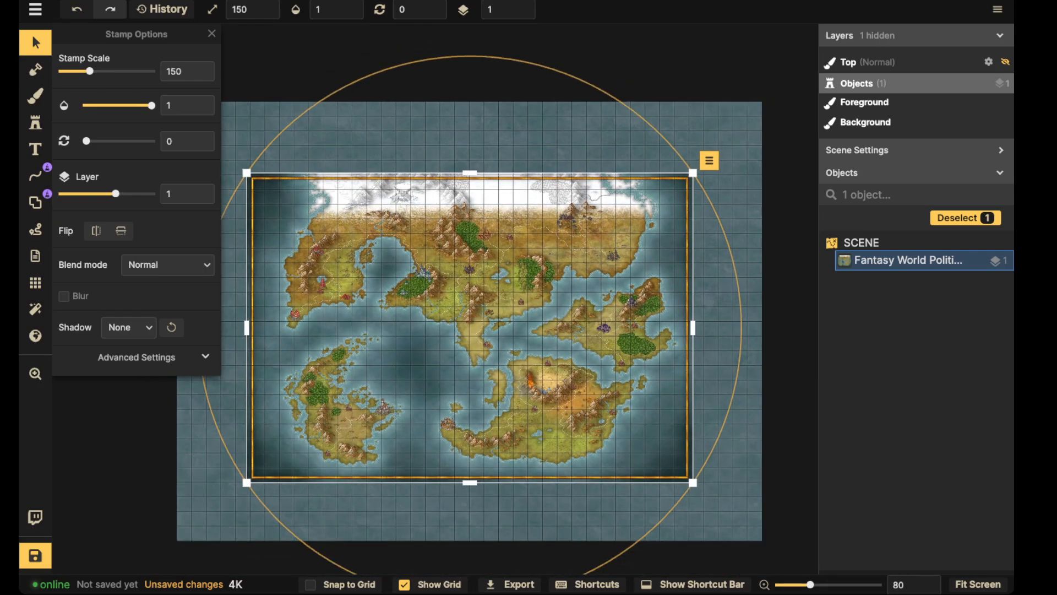
{"action": "left_click_drag", "start_coordinate": [469, 482], "coordinate": [469, 471]}
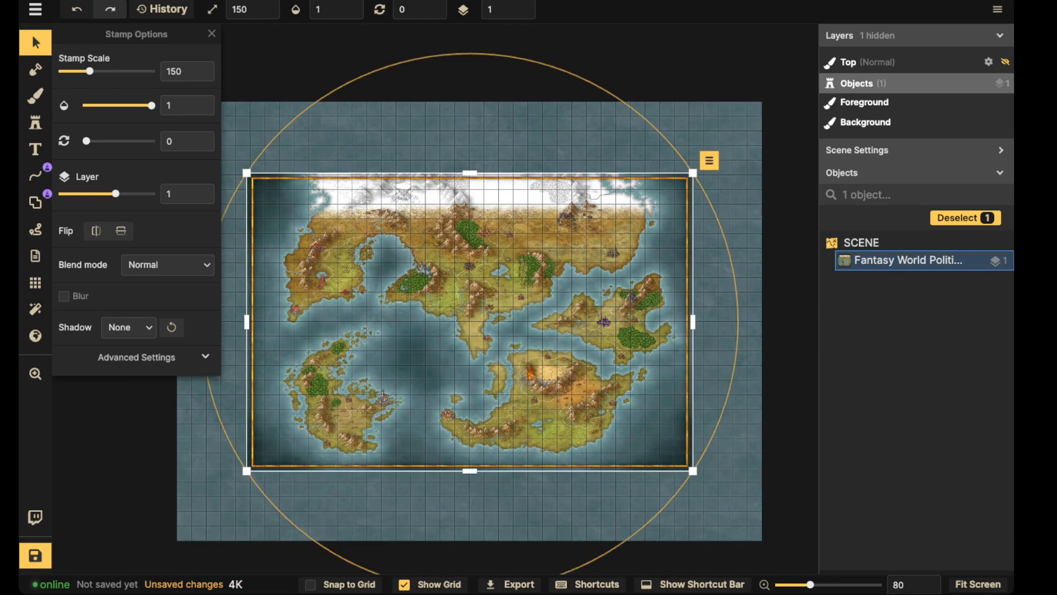
{"action": "key", "text": "Escape"}
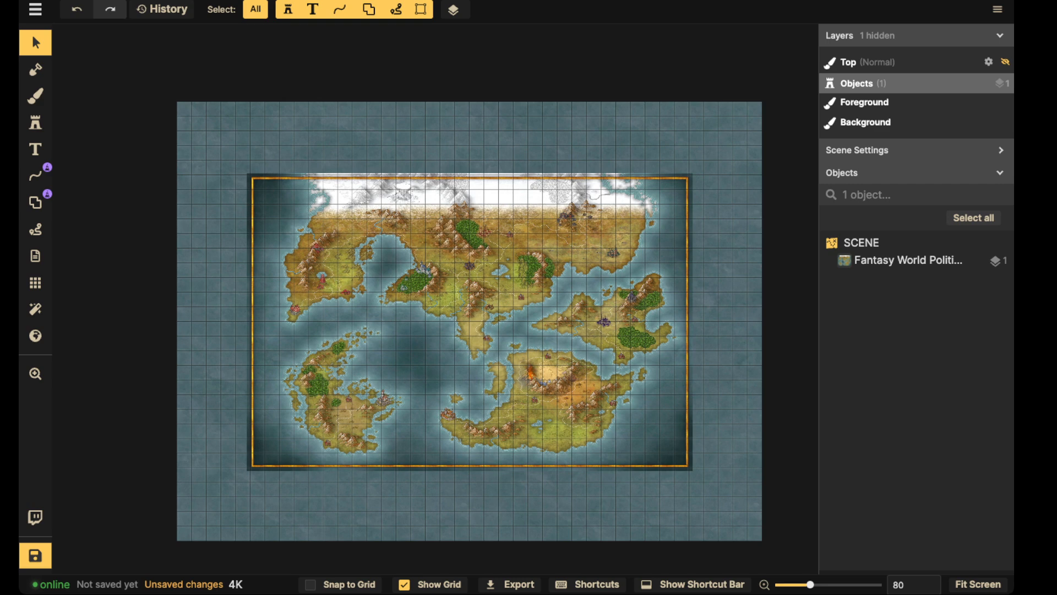
Step: Set the Fantasy World Political Map stamp's layer to -5
{"action": "left_click", "coordinate": [470, 330]}
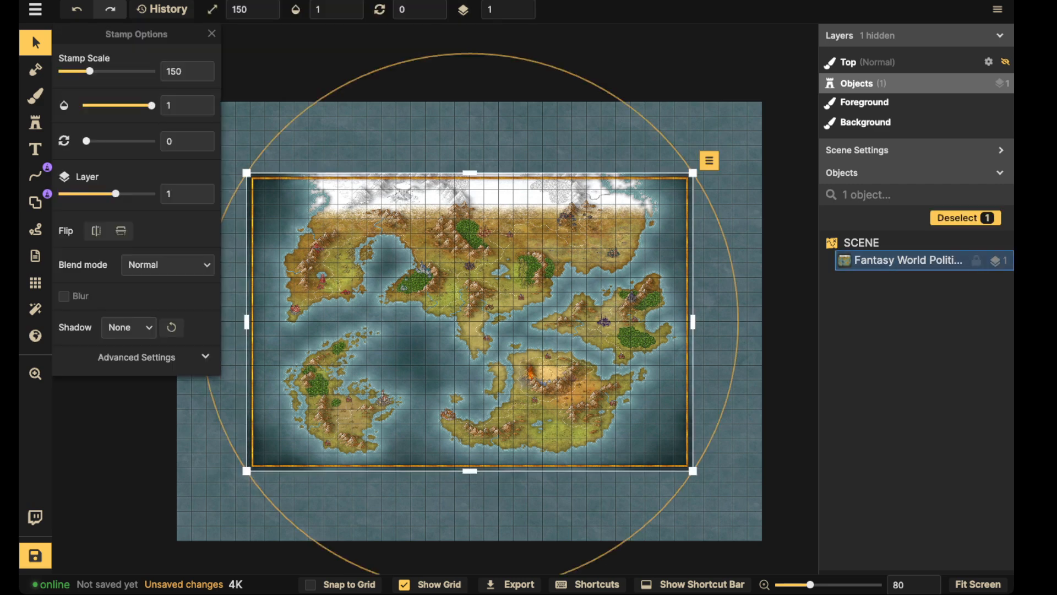
{"action": "left_click", "coordinate": [523, 13]}
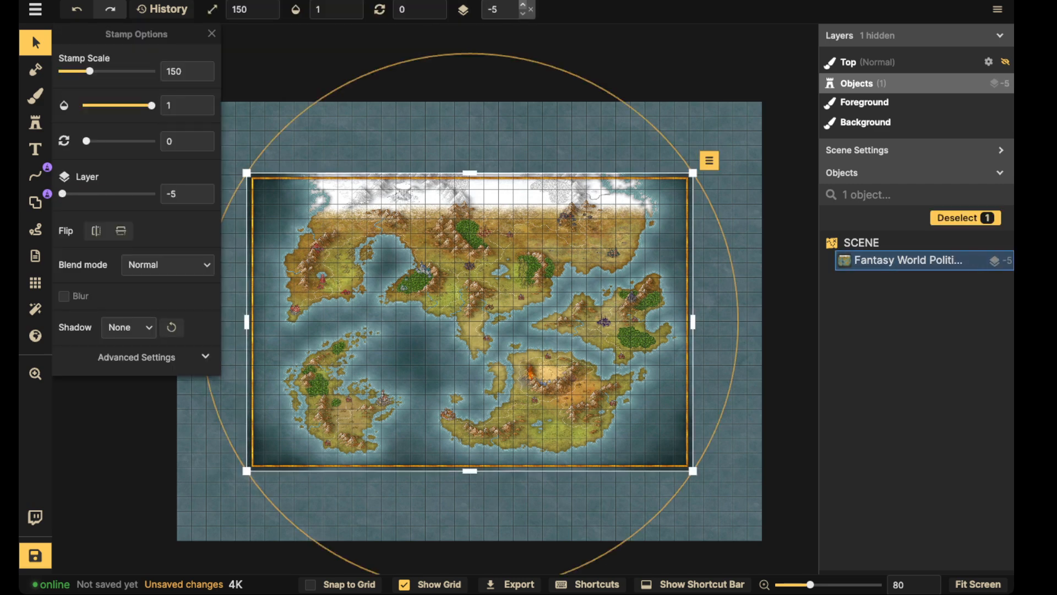
Step: Set the Fantasy World Political Map stamp's layer to -4 and lock the stamp
{"action": "left_click", "coordinate": [522, 5]}
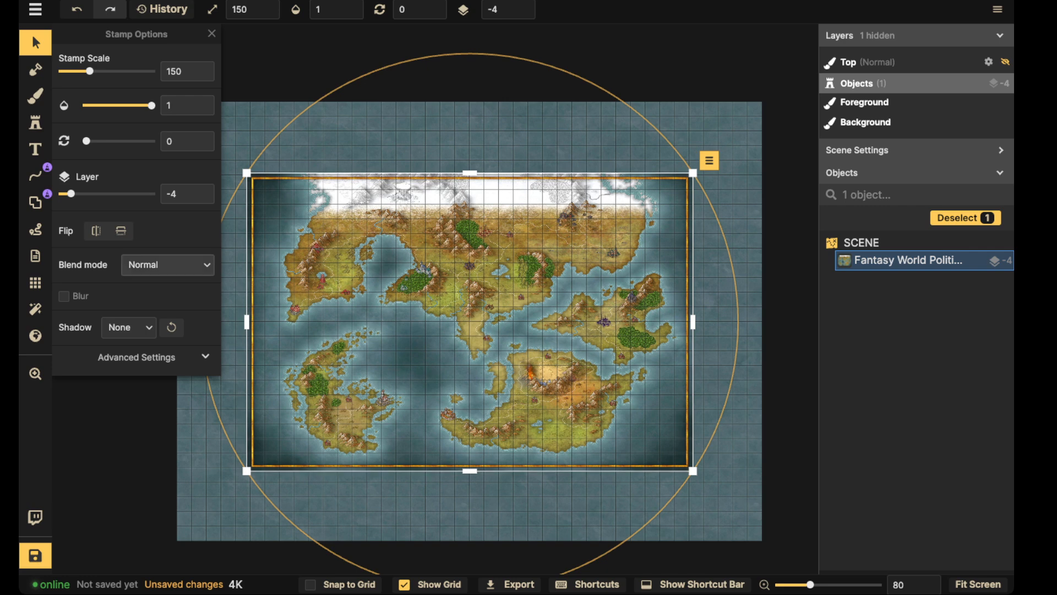
{"action": "left_click", "coordinate": [976, 260]}
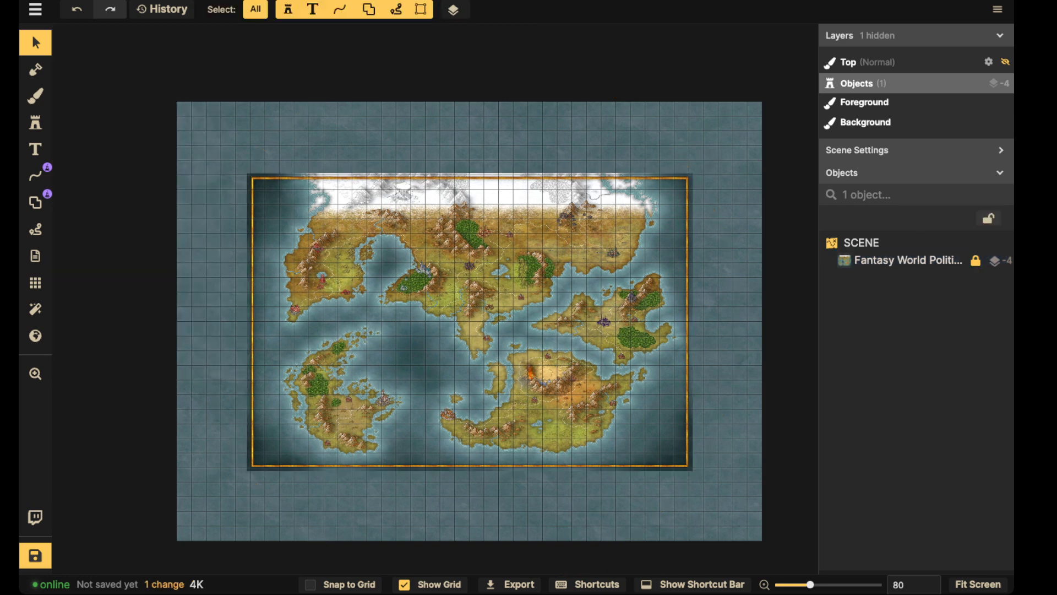
Step: Lower the grid's layer to -5 in the grid options
{"action": "left_click", "coordinate": [35, 282]}
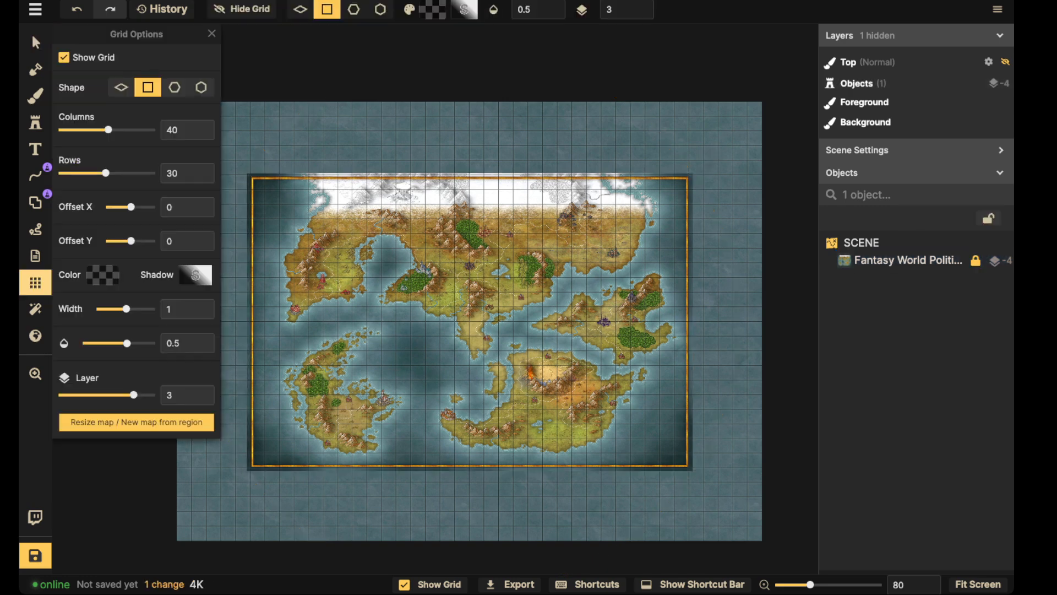
{"action": "left_click_drag", "start_coordinate": [134, 395], "coordinate": [60, 395]}
{"action": "scroll", "coordinate": [335, 302], "scroll_direction": "down", "scroll_amount": 2}
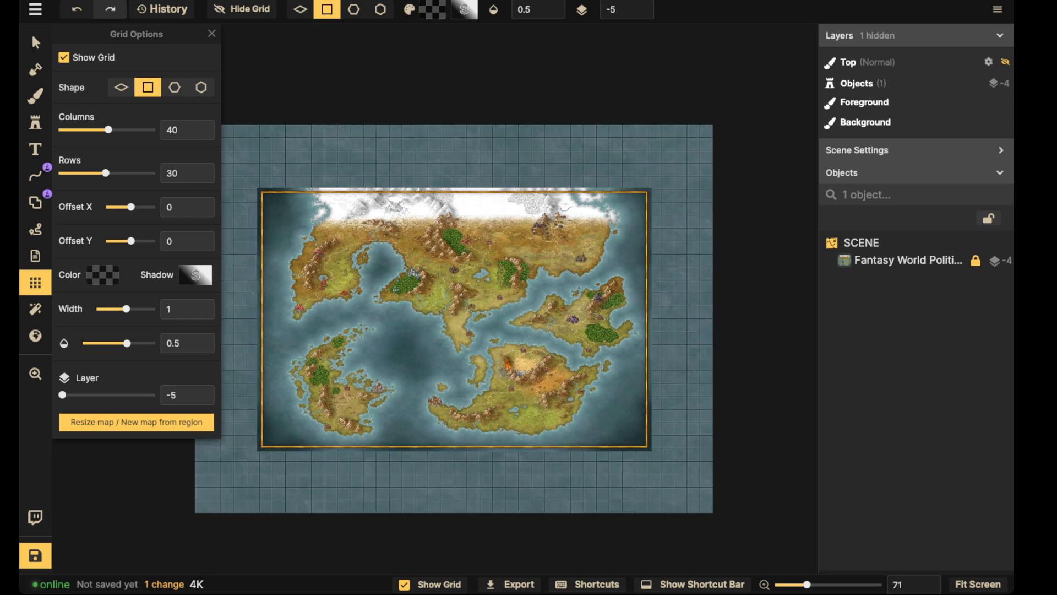
{"action": "left_click_drag", "start_coordinate": [334, 301], "coordinate": [404, 302]}
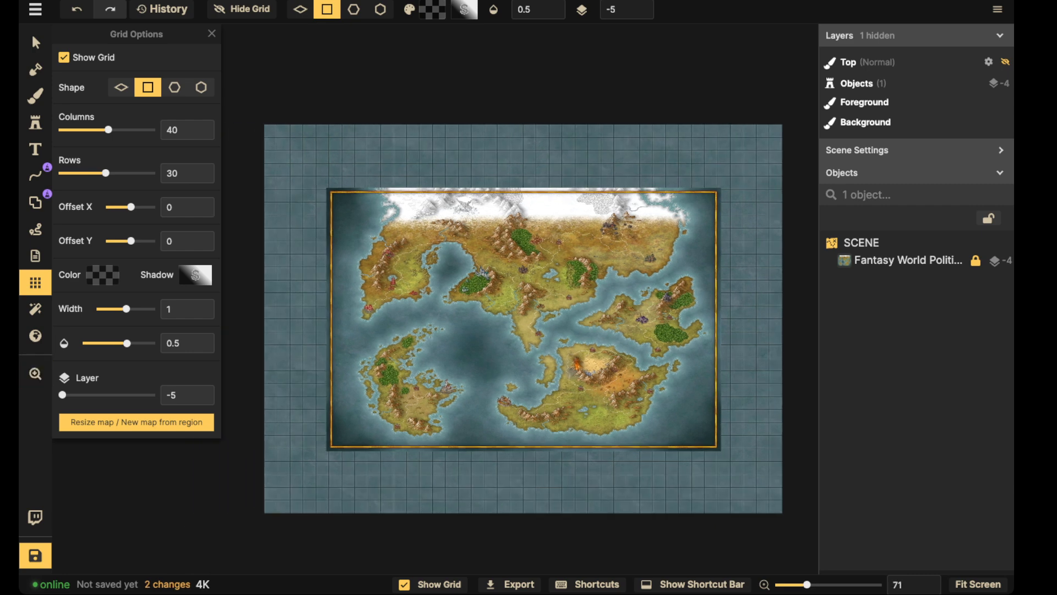
{"action": "left_click", "coordinate": [212, 33]}
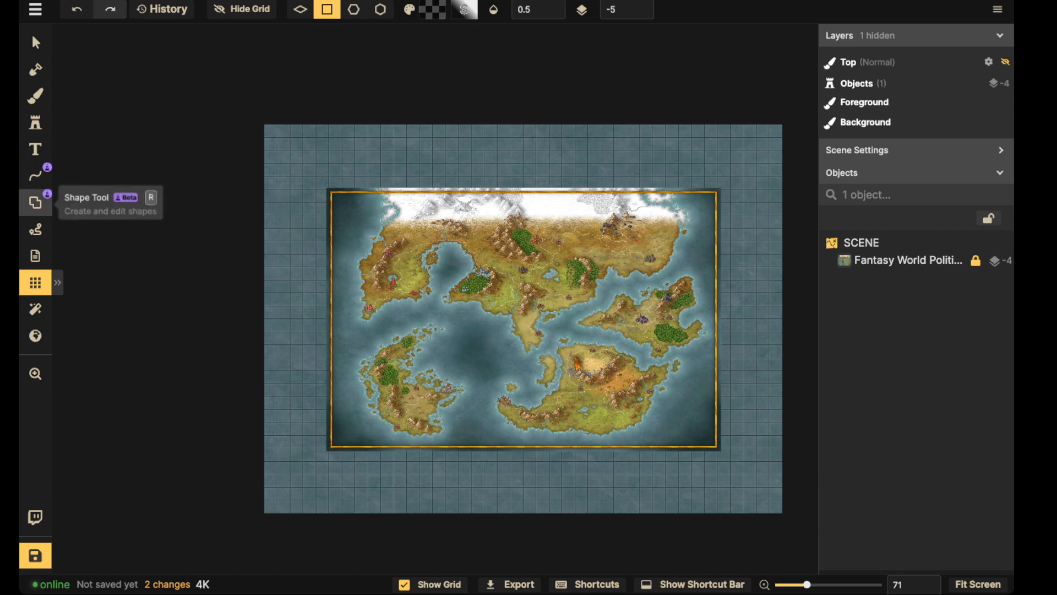
Step: Draw a grid-snapped rectangle shape around the whole canvas with a stamp stroke using the Slim Acanthus Frame from Fantasy World
{"action": "left_click", "coordinate": [36, 203]}
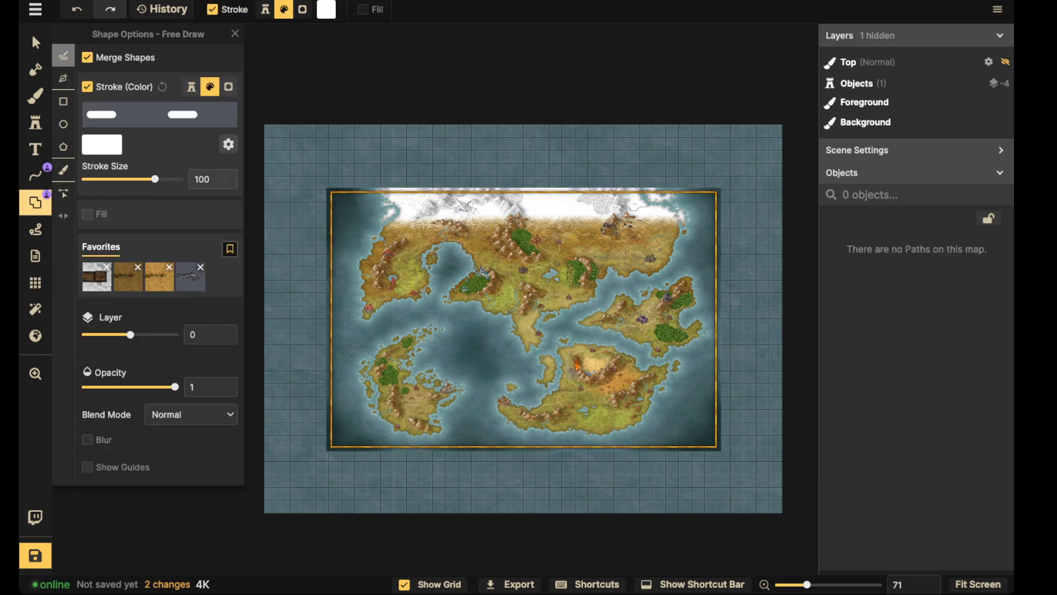
{"action": "left_click", "coordinate": [191, 86]}
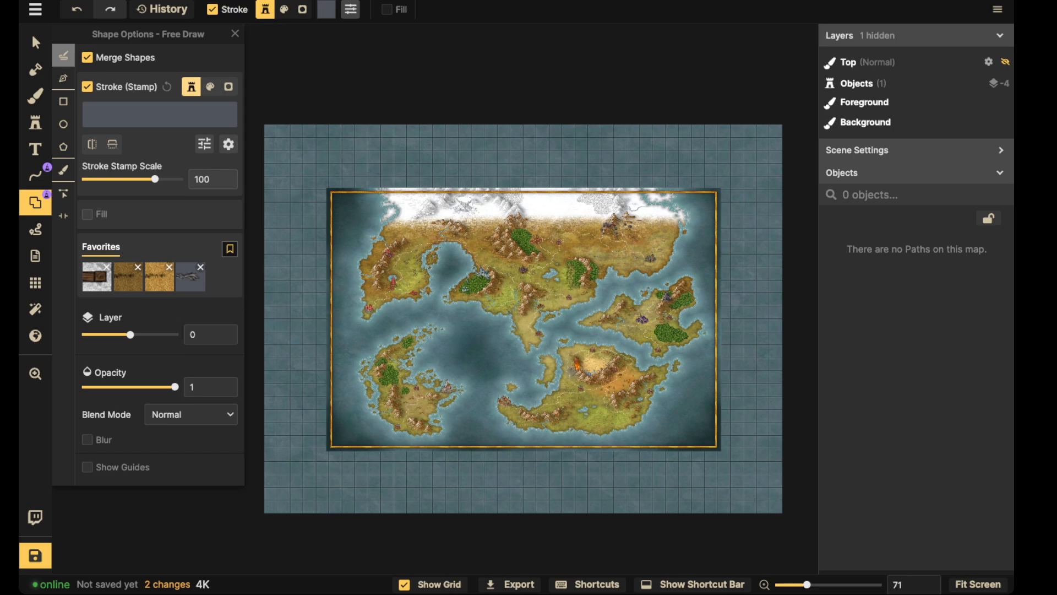
{"action": "left_click", "coordinate": [160, 114]}
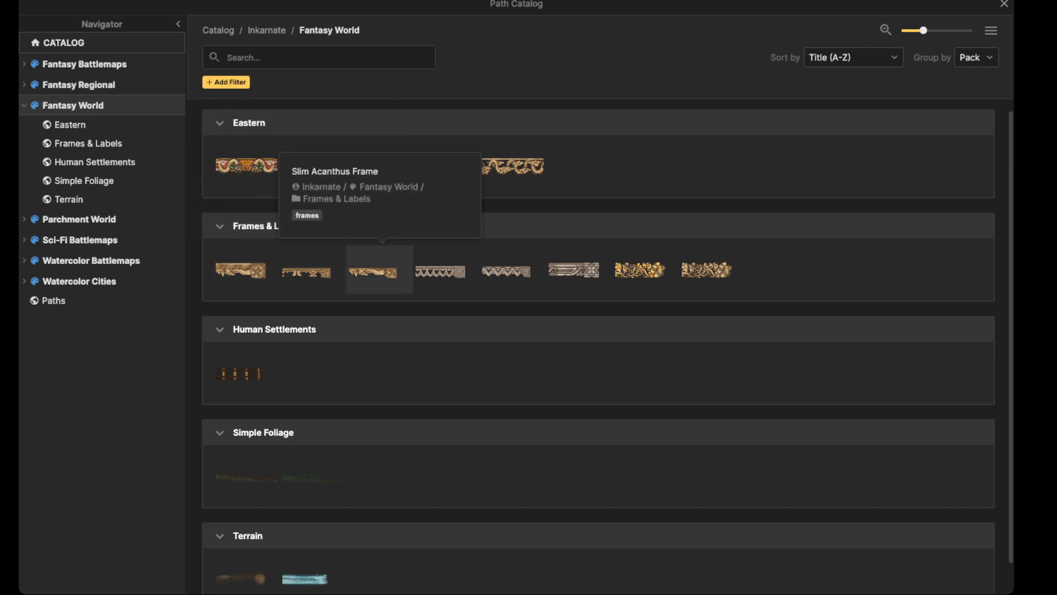
{"action": "left_click", "coordinate": [379, 270]}
{"action": "left_click", "coordinate": [63, 101]}
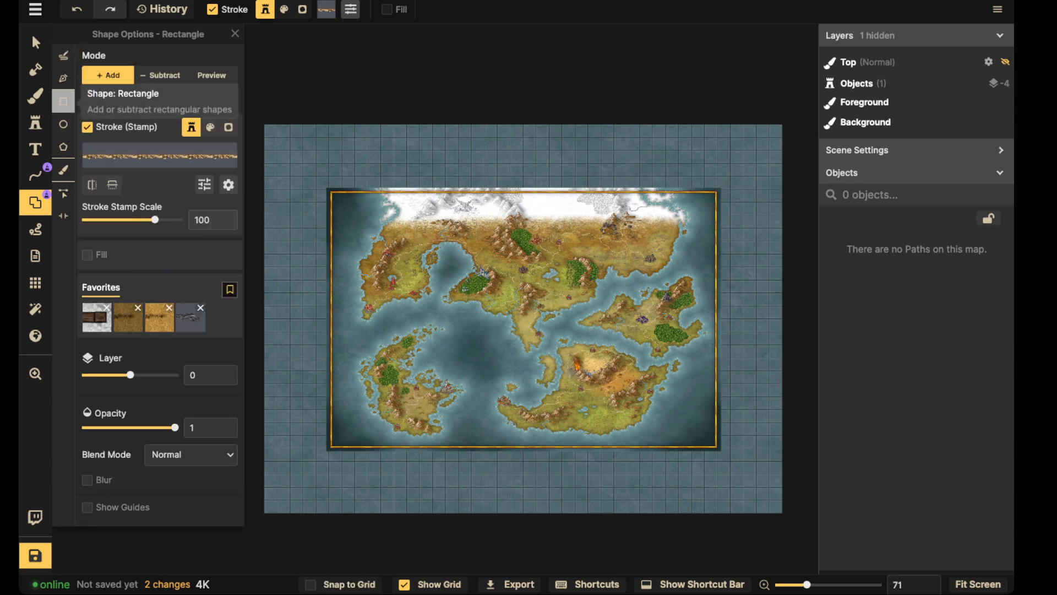
{"action": "left_click", "coordinate": [337, 584]}
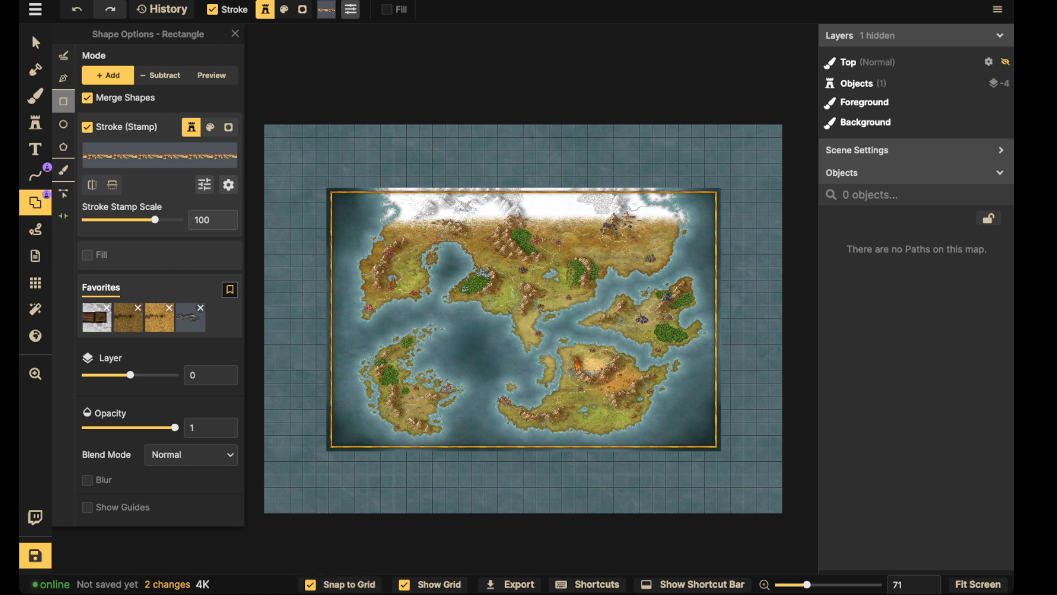
{"action": "left_click_drag", "start_coordinate": [265, 125], "coordinate": [783, 513]}
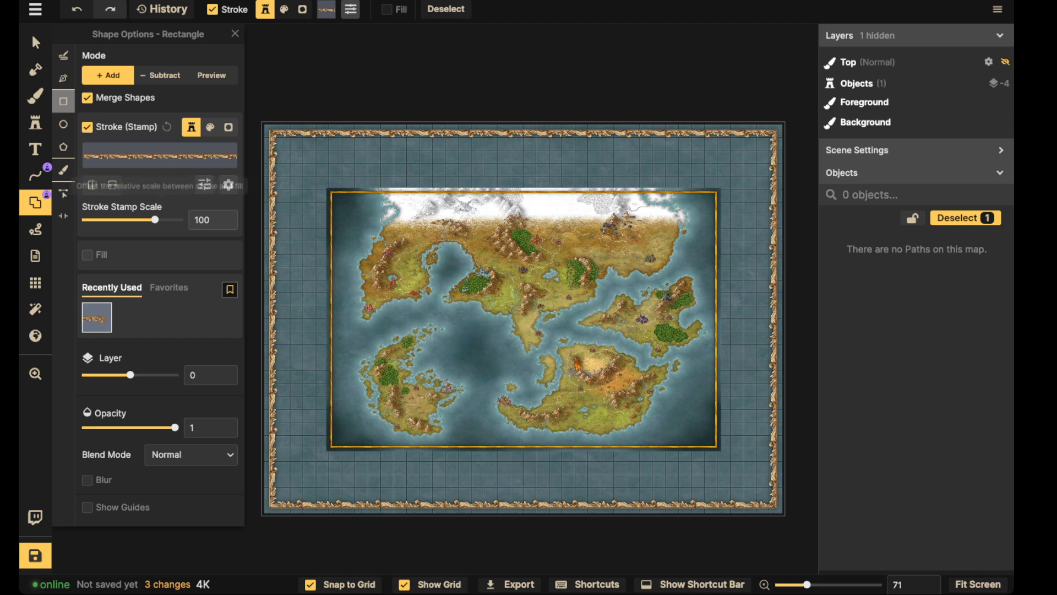
Step: Set the outer frame's stroke stamp scale to 136
{"action": "left_click_drag", "start_coordinate": [155, 219], "coordinate": [160, 220]}
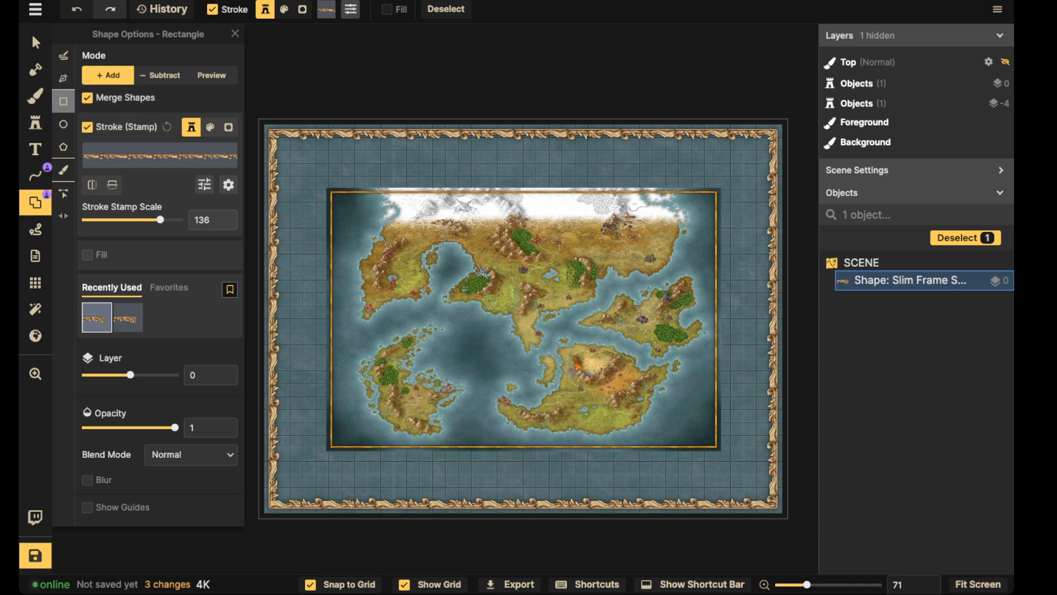
{"action": "scroll", "coordinate": [345, 141], "scroll_direction": "up", "scroll_amount": 5}
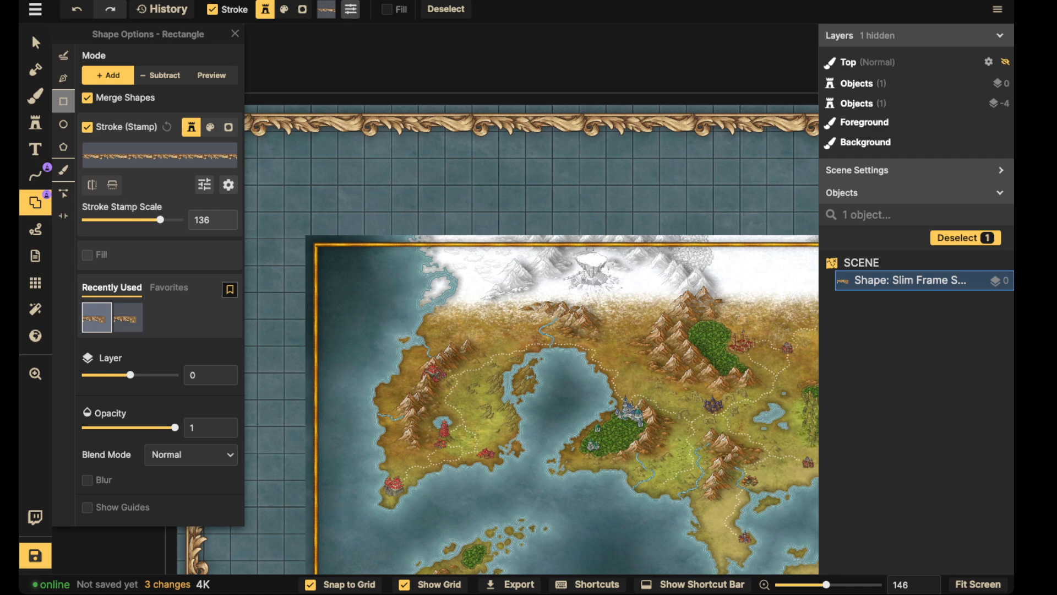
{"action": "scroll", "coordinate": [346, 131], "scroll_direction": "down", "scroll_amount": 2}
Step: Flip the outer frame's stroke stamp vertically, set its stamp scale to 104, and deselect the frame
{"action": "left_click", "coordinate": [35, 42]}
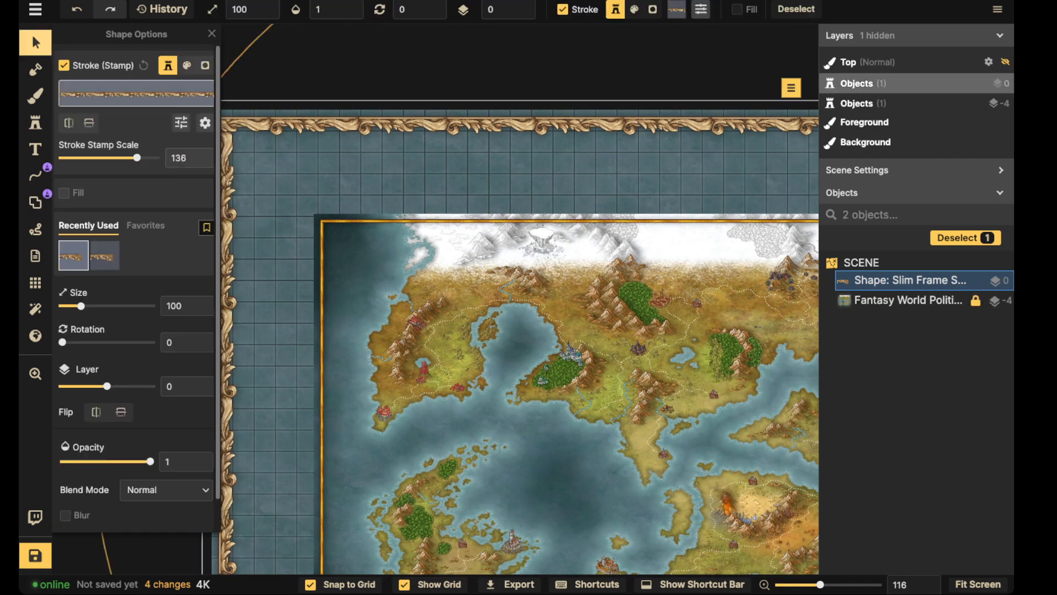
{"action": "left_click", "coordinate": [88, 123]}
{"action": "scroll", "coordinate": [289, 157], "scroll_direction": "down", "scroll_amount": 3}
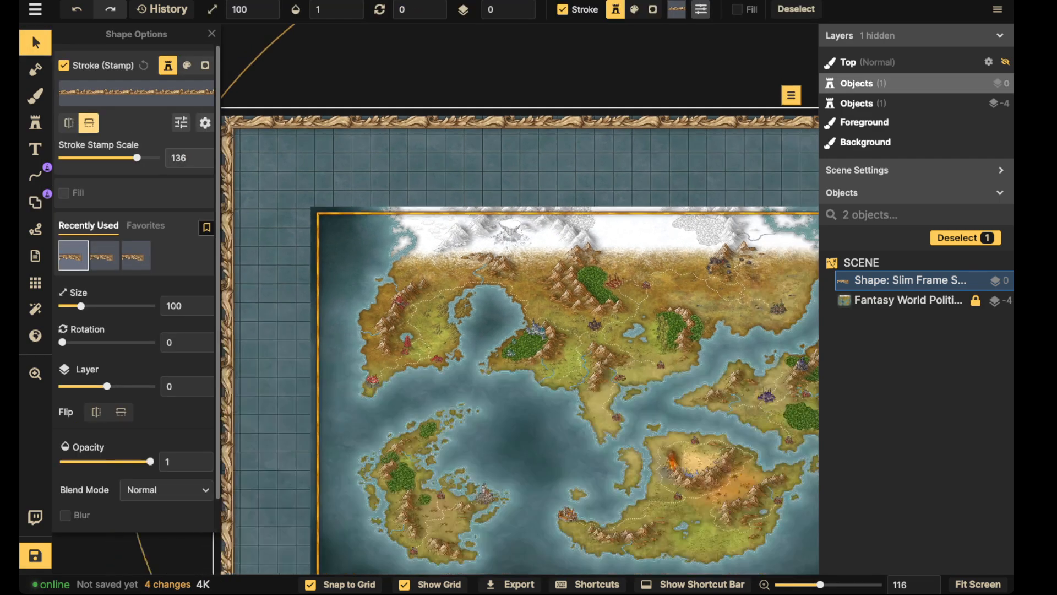
{"action": "scroll", "coordinate": [289, 151], "scroll_direction": "down", "scroll_amount": 3}
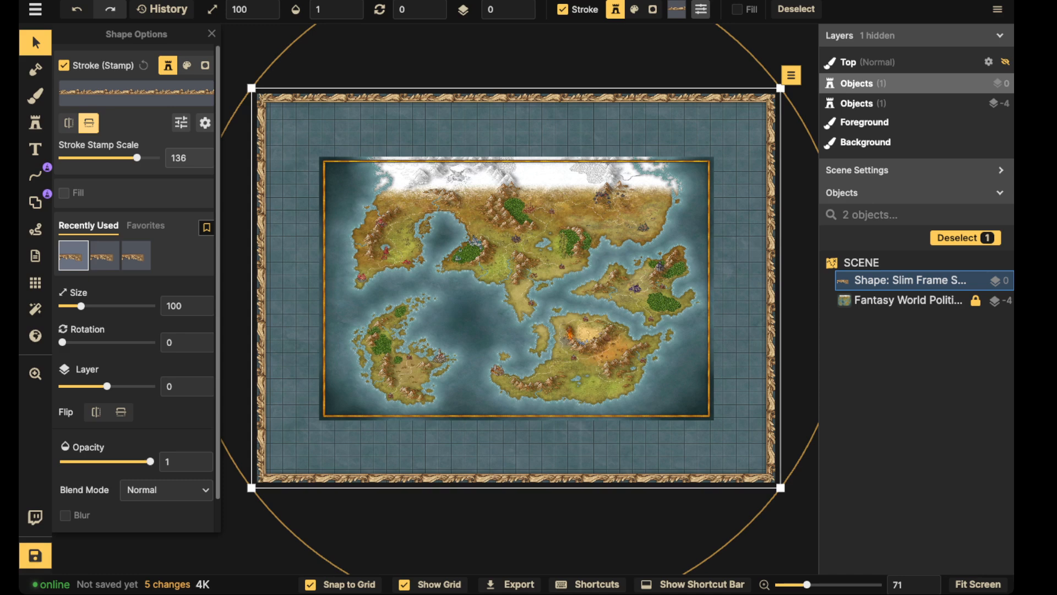
{"action": "left_click_drag", "start_coordinate": [136, 158], "coordinate": [132, 158]}
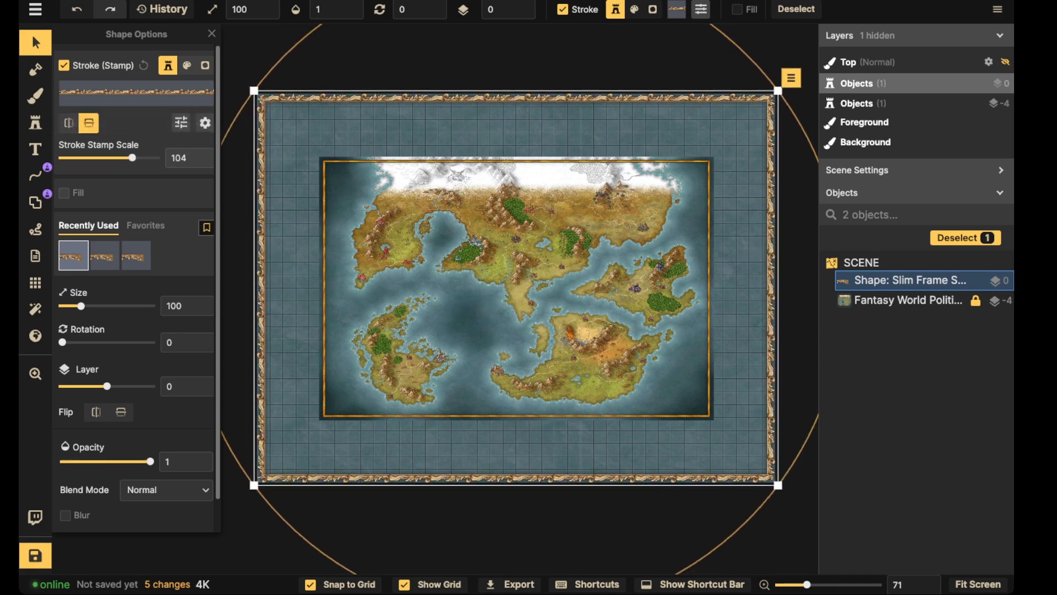
{"action": "key", "text": "Escape"}
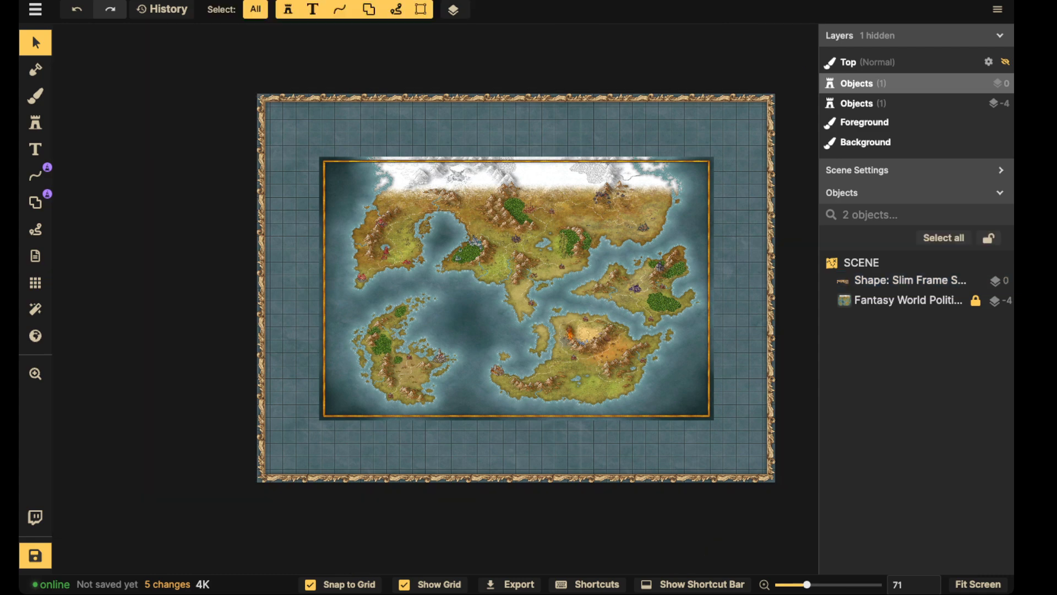
Step: Draw a second rectangular frame along the edges of the world map using the same stamp stroke
{"action": "left_click", "coordinate": [35, 203]}
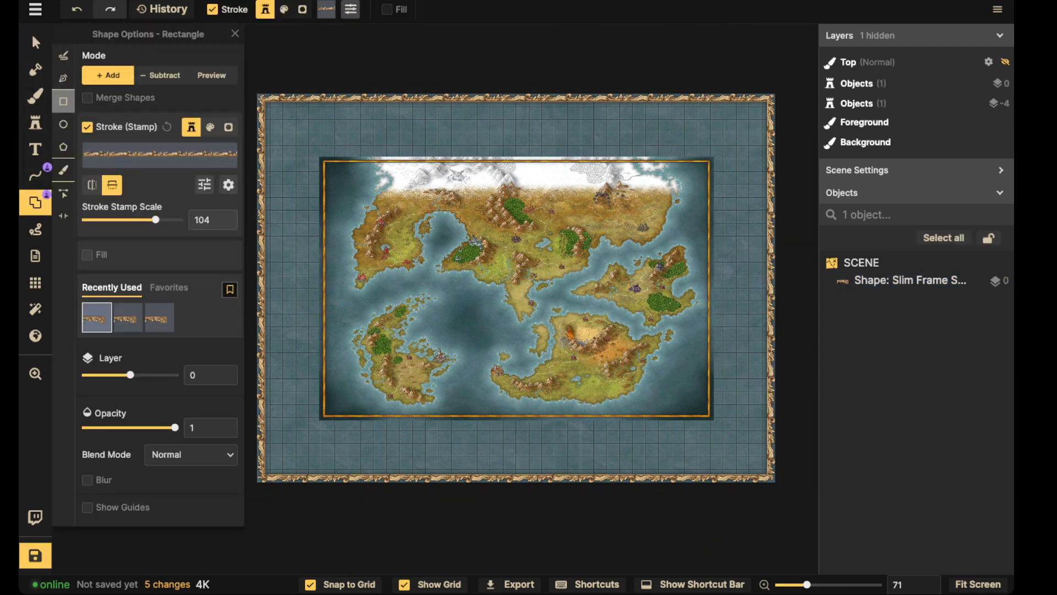
{"action": "scroll", "coordinate": [361, 194], "scroll_direction": "up", "scroll_amount": 1}
{"action": "left_click_drag", "start_coordinate": [309, 145], "coordinate": [748, 460]}
{"action": "left_click_drag", "start_coordinate": [763, 460], "coordinate": [761, 453]}
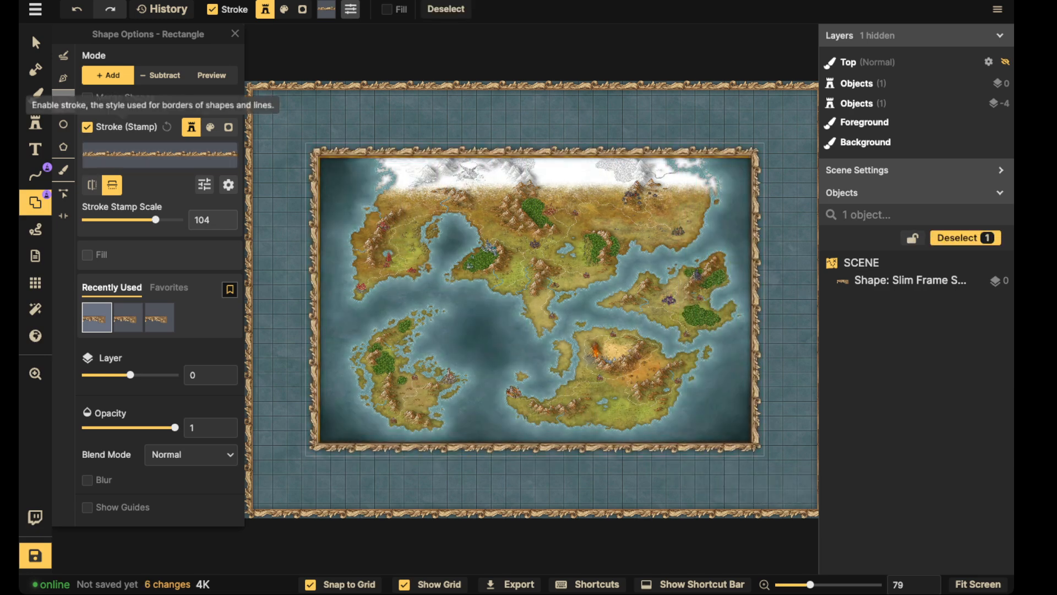
Step: Turn off the vertical flip of the inner frame's stroke stamp and set its stamp scale to 113
{"action": "left_click", "coordinate": [112, 184]}
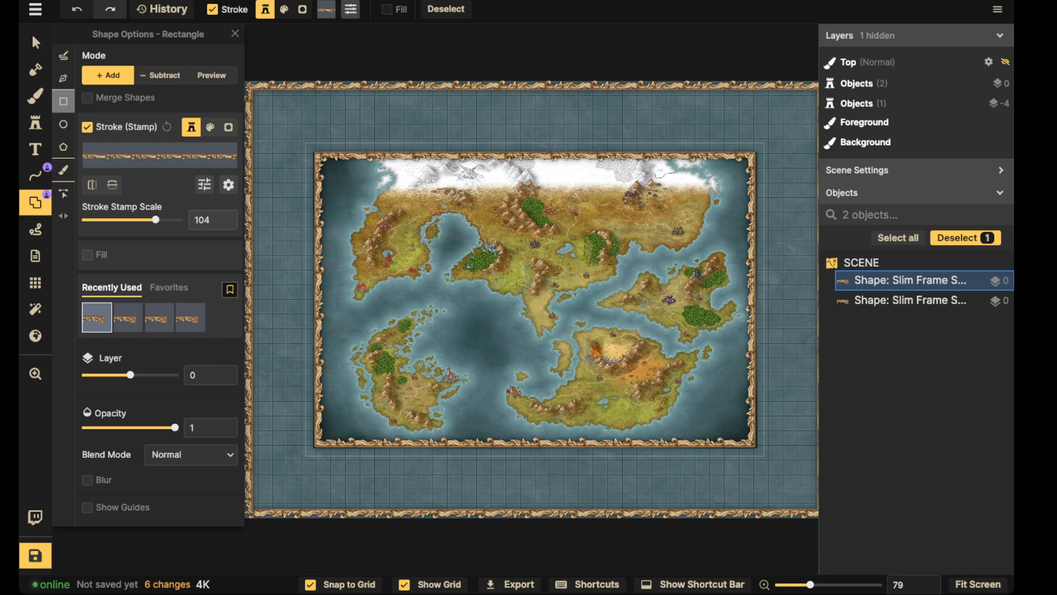
{"action": "left_click", "coordinate": [35, 42]}
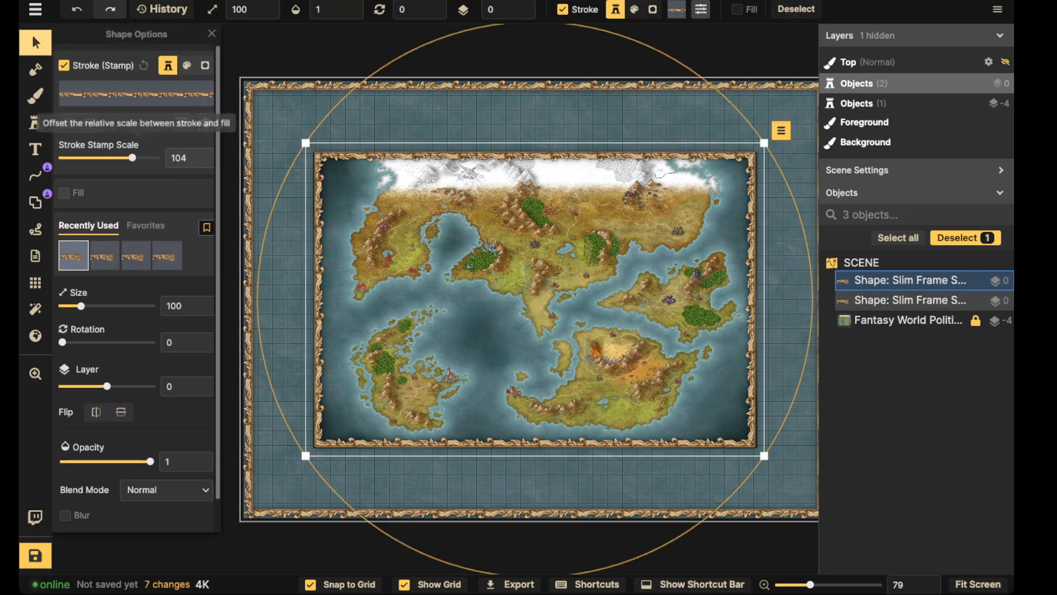
{"action": "left_click_drag", "start_coordinate": [132, 157], "coordinate": [134, 158]}
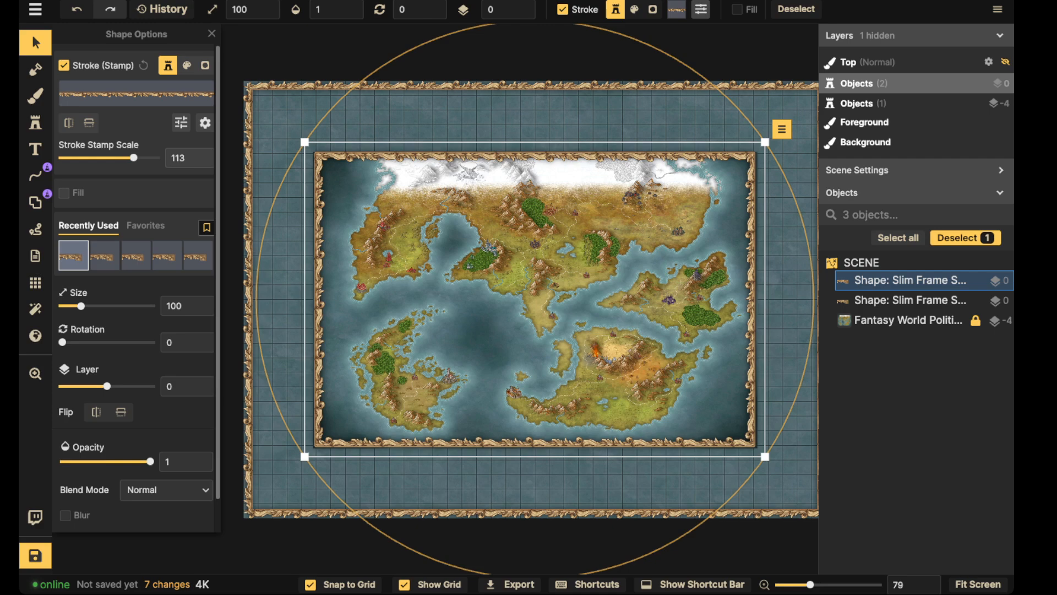
Step: Reduce the Fantasy World Political Map stamp's scale to 148 to fit inside its frame, and deselect it
{"action": "left_click", "coordinate": [909, 320]}
{"action": "left_click", "coordinate": [267, 14]}
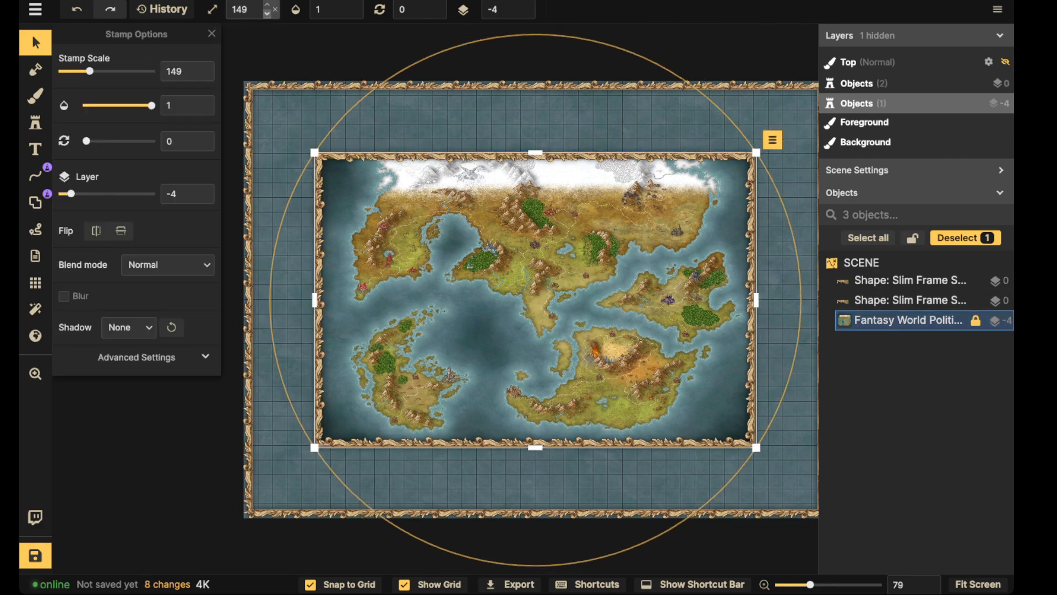
{"action": "left_click", "coordinate": [267, 14]}
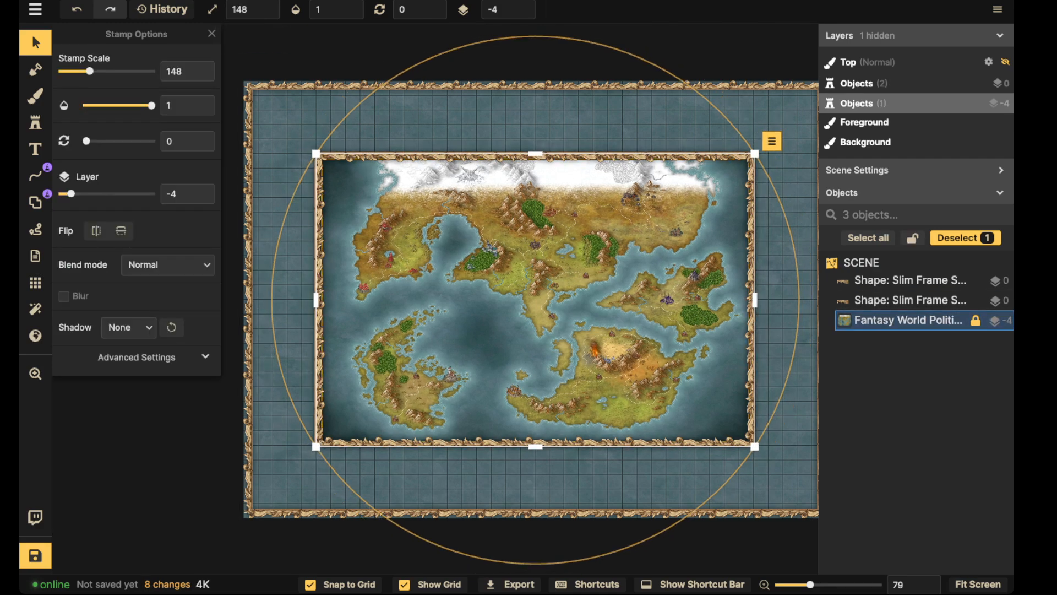
{"action": "left_click", "coordinate": [268, 54]}
{"action": "scroll", "coordinate": [356, 104], "scroll_direction": "down", "scroll_amount": 1}
{"action": "scroll", "coordinate": [358, 110], "scroll_direction": "down", "scroll_amount": 4}
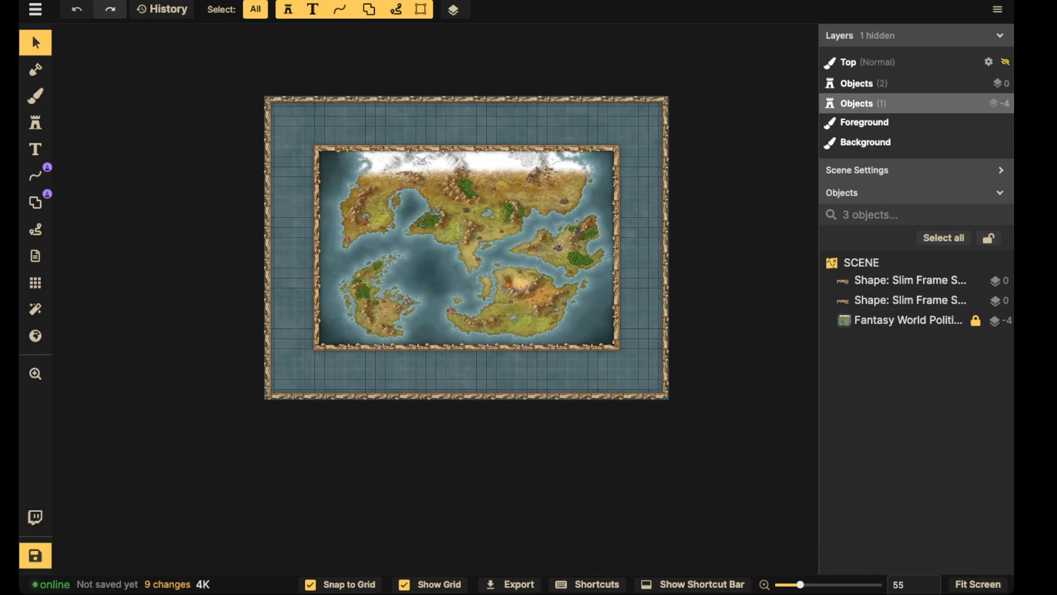
Step: With grid snapping and mask effects off, draw a rectangular mask selection over the strip between the two frames' left sides
{"action": "scroll", "coordinate": [316, 150], "scroll_direction": "up", "scroll_amount": 4}
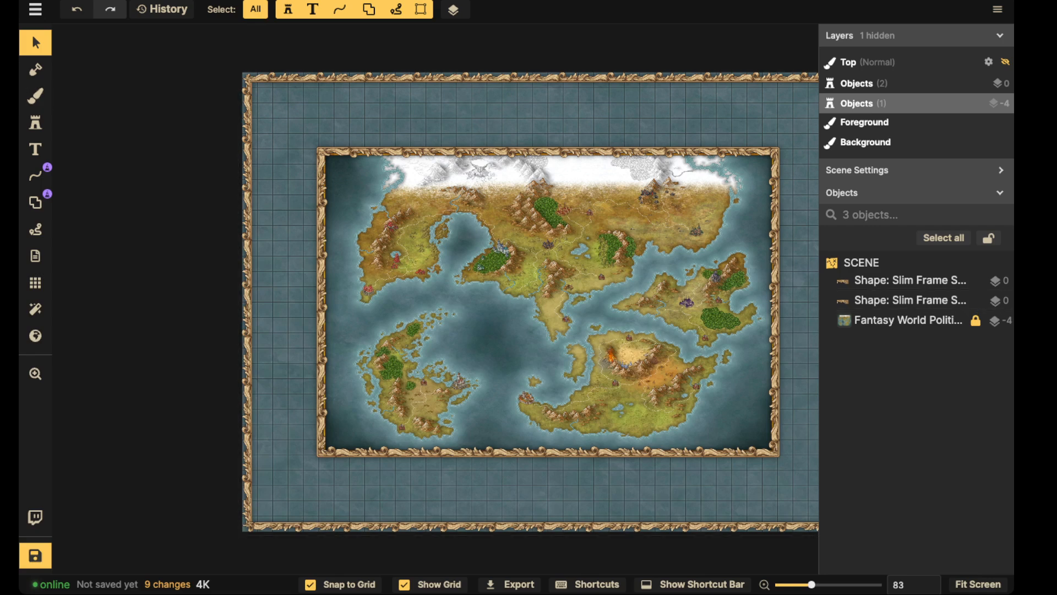
{"action": "left_click", "coordinate": [36, 202]}
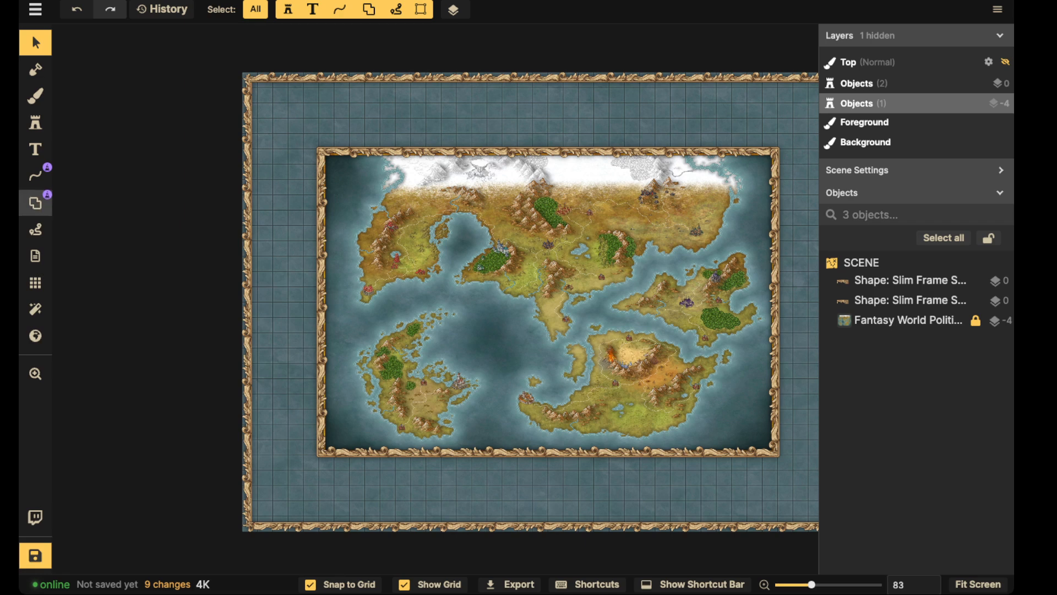
{"action": "left_click", "coordinate": [35, 69]}
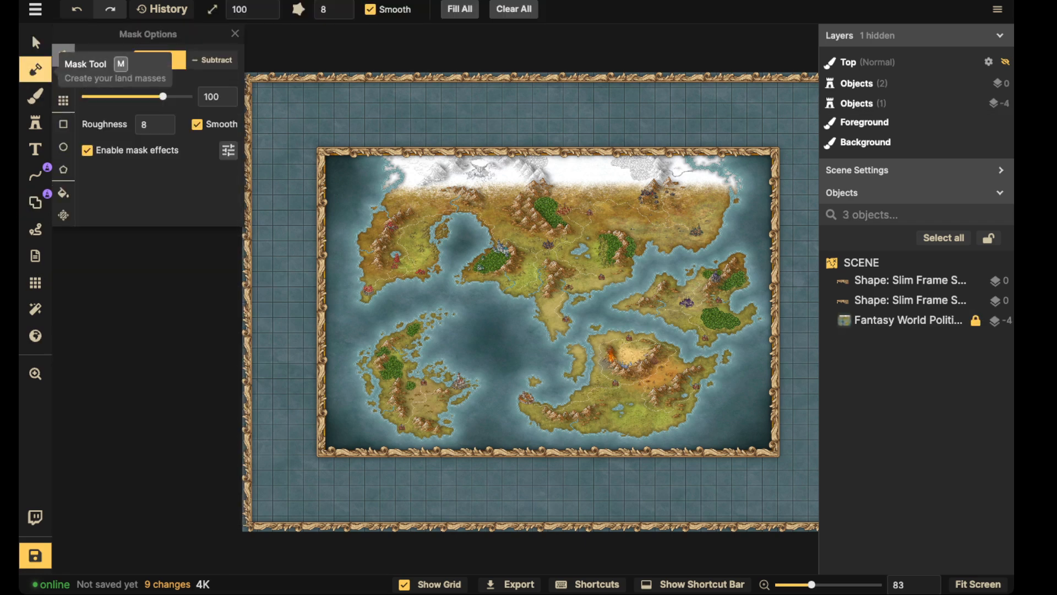
{"action": "left_click", "coordinate": [63, 124]}
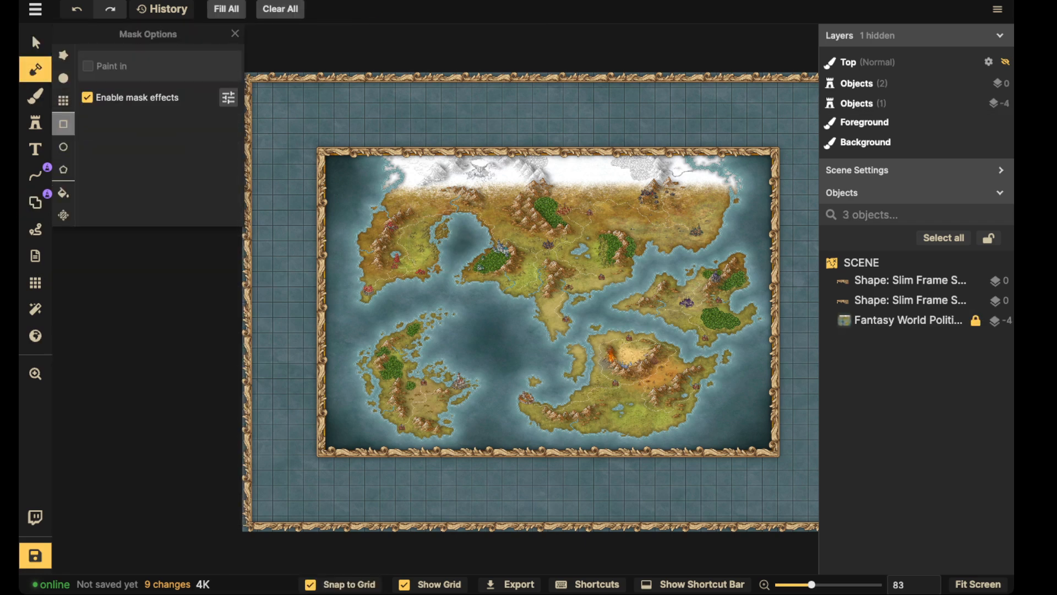
{"action": "left_click", "coordinate": [340, 584]}
{"action": "left_click", "coordinate": [87, 98]}
{"action": "left_click_drag", "start_coordinate": [249, 77], "coordinate": [323, 526]}
Step: Add land mask to the left strip, and with the same rectangle moved across, to the strip between the frames' right sides
{"action": "left_click_drag", "start_coordinate": [289, 386], "coordinate": [620, 392]}
{"action": "left_click", "coordinate": [271, 549]}
{"action": "key", "text": "space"}
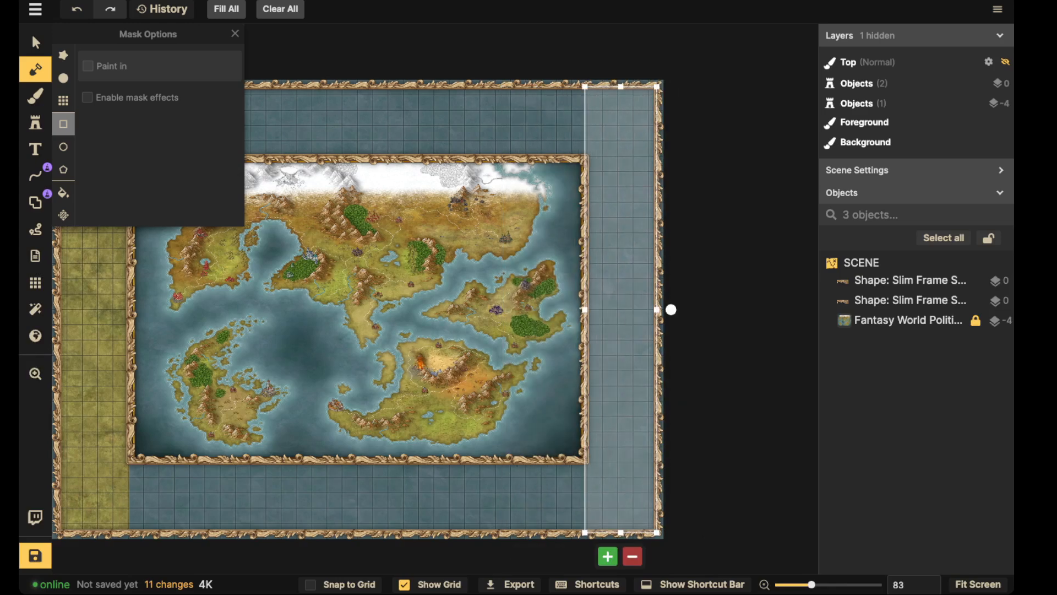
{"action": "left_click", "coordinate": [608, 556]}
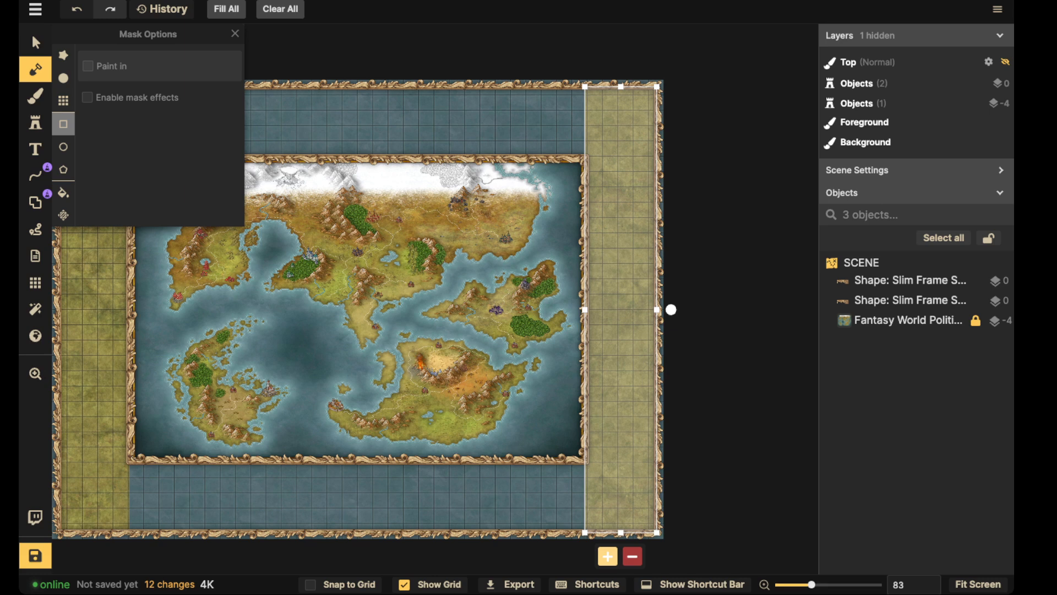
Step: Reshape the mask rectangle to span the strip below the inner frame and add land mask there
{"action": "left_click_drag", "start_coordinate": [621, 86], "coordinate": [621, 460]}
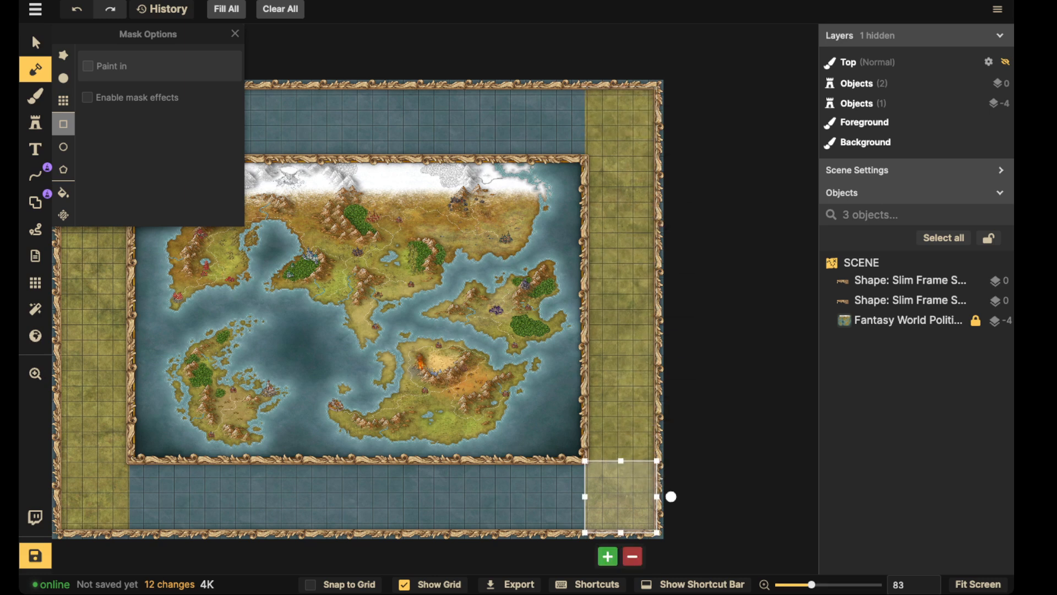
{"action": "left_click_drag", "start_coordinate": [584, 497], "coordinate": [118, 497]}
{"action": "left_click", "coordinate": [373, 556]}
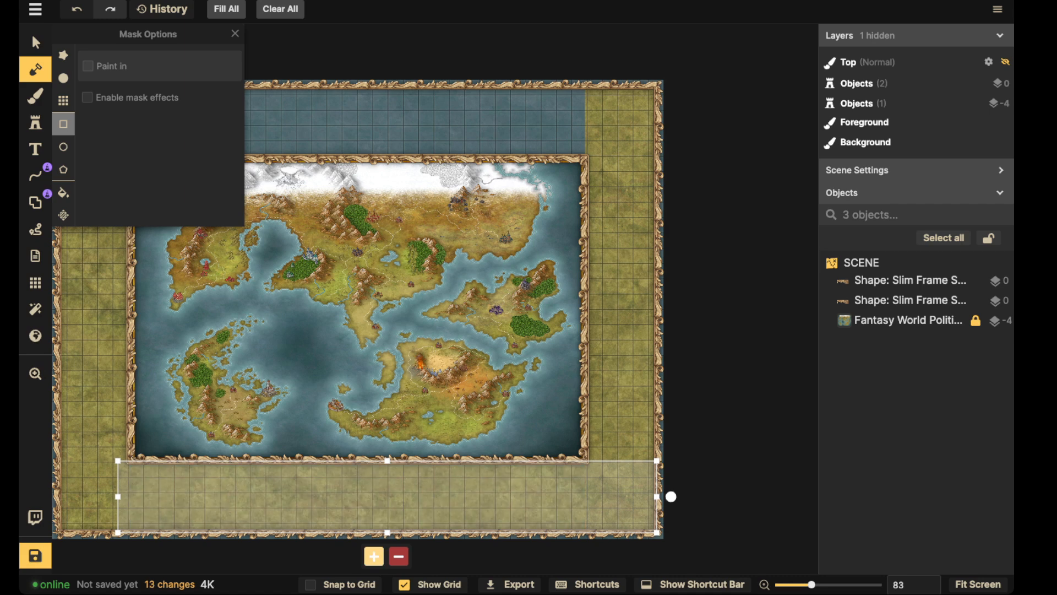
Step: Move the mask rectangle to the strip above the inner frame and add land mask there
{"action": "scroll", "coordinate": [388, 465], "scroll_direction": "down", "scroll_amount": 2}
{"action": "left_click_drag", "start_coordinate": [388, 466], "coordinate": [532, 179]}
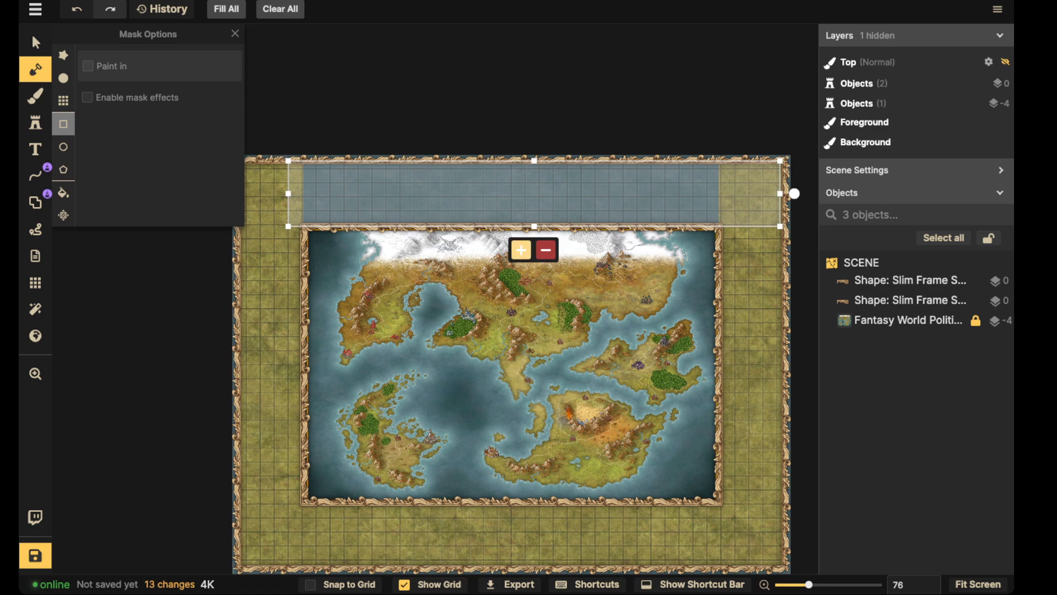
{"action": "left_click", "coordinate": [521, 250]}
{"action": "scroll", "coordinate": [444, 93], "scroll_direction": "down", "scroll_amount": 3}
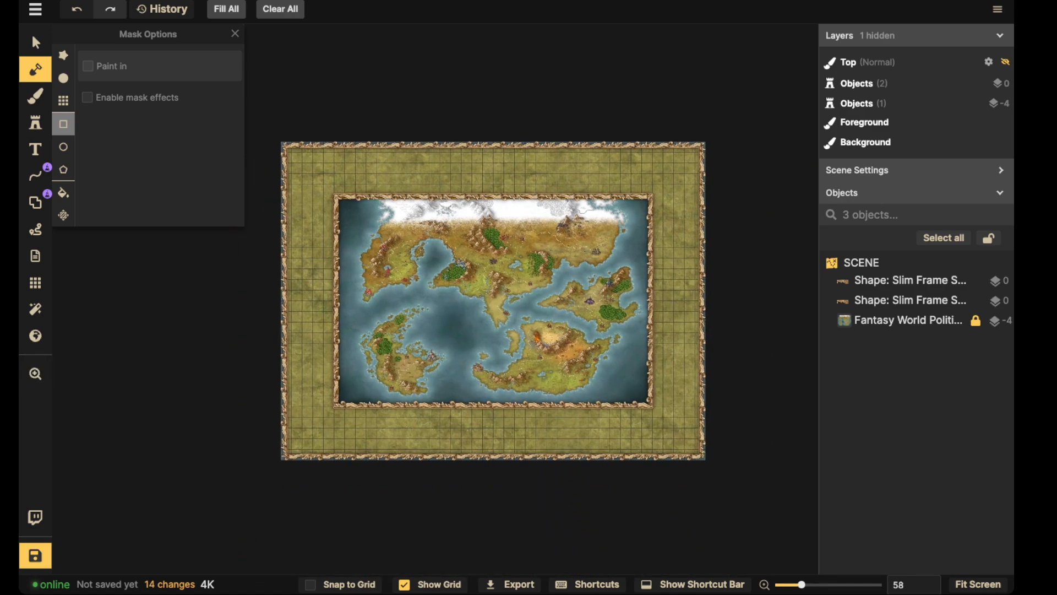
Step: Fill the Foreground brush layer with the light grey-beige texture from the Fantasy World Core textures
{"action": "left_click", "coordinate": [35, 97]}
{"action": "left_click", "coordinate": [137, 160]}
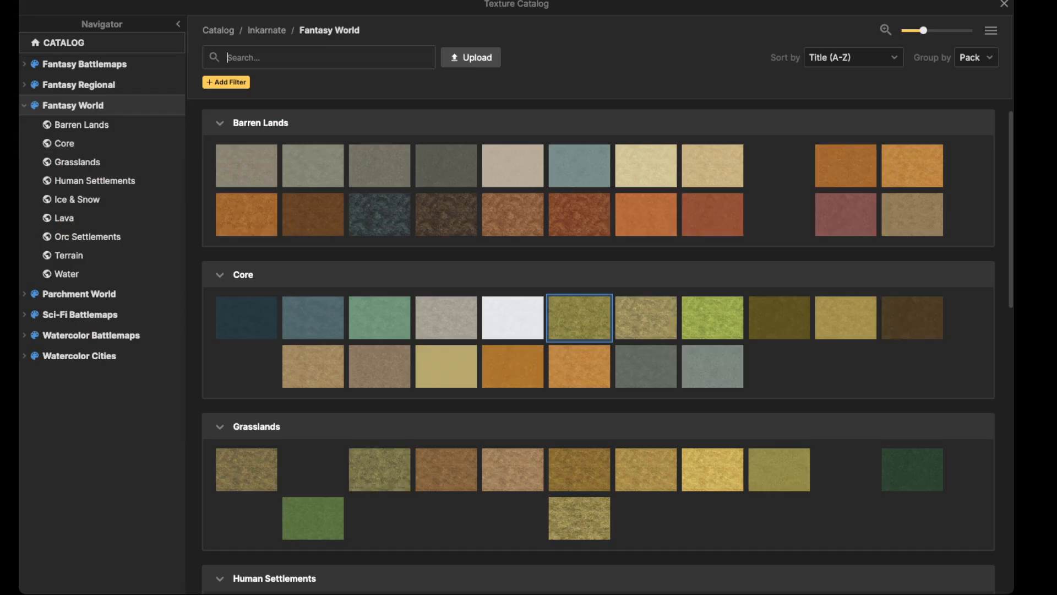
{"action": "left_click", "coordinate": [446, 319]}
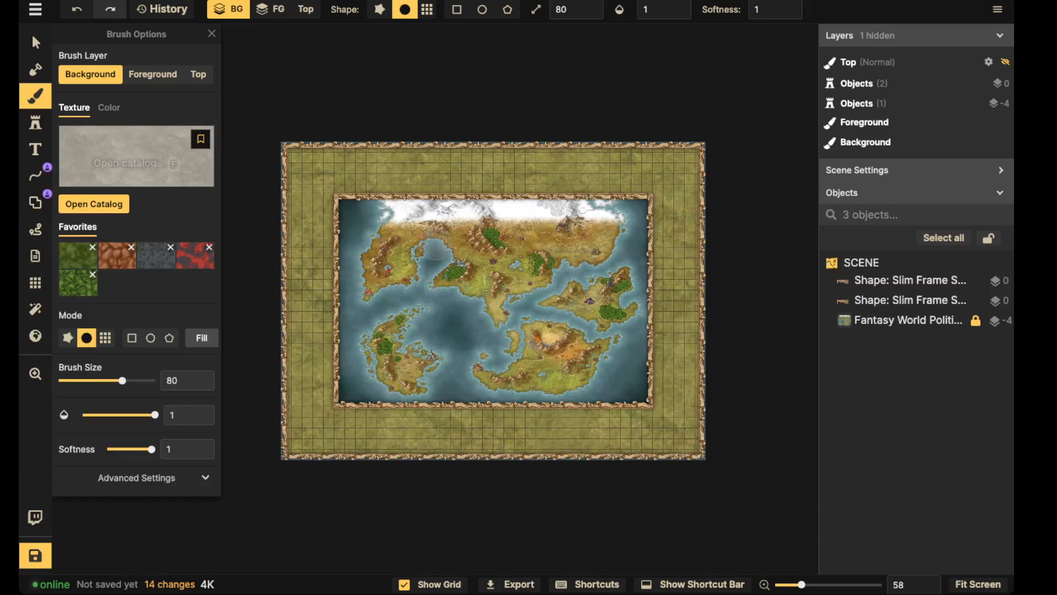
{"action": "left_click", "coordinate": [152, 74]}
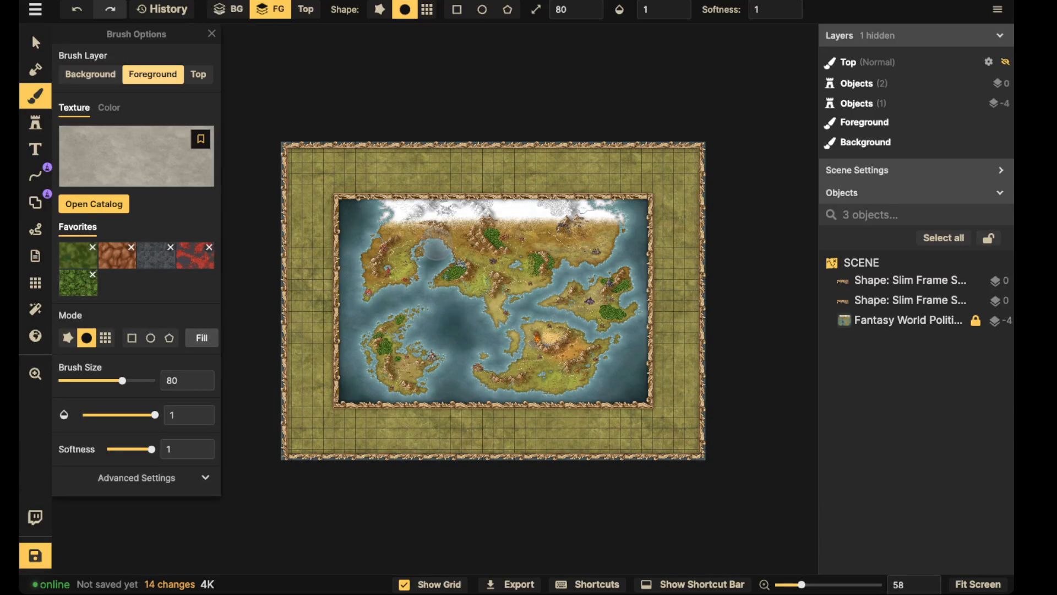
{"action": "left_click", "coordinate": [202, 338]}
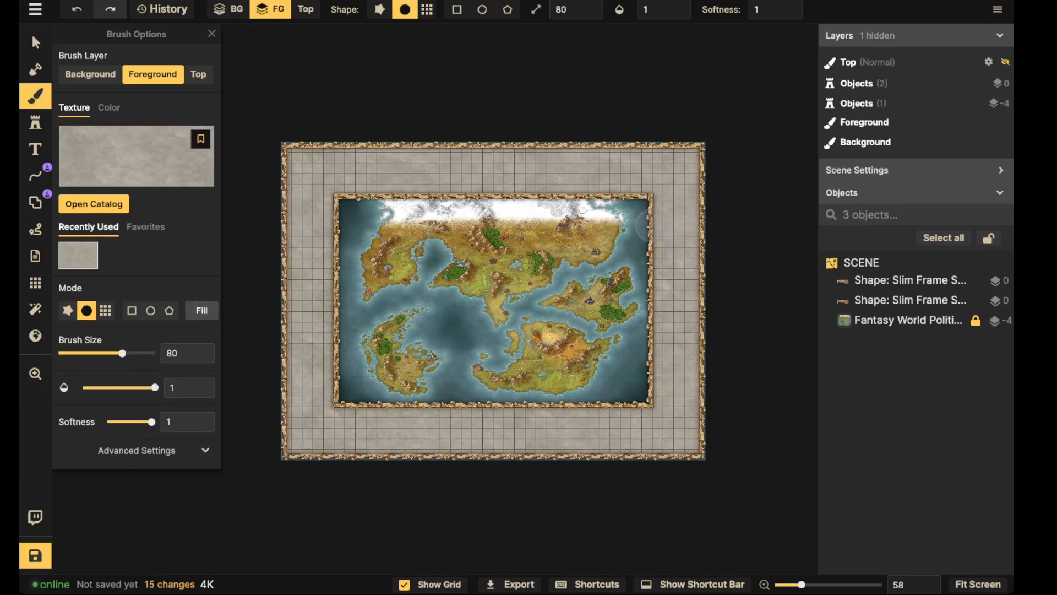
Step: Try filling the foreground with the Land White 2 texture from the Core set
{"action": "left_click", "coordinate": [136, 159]}
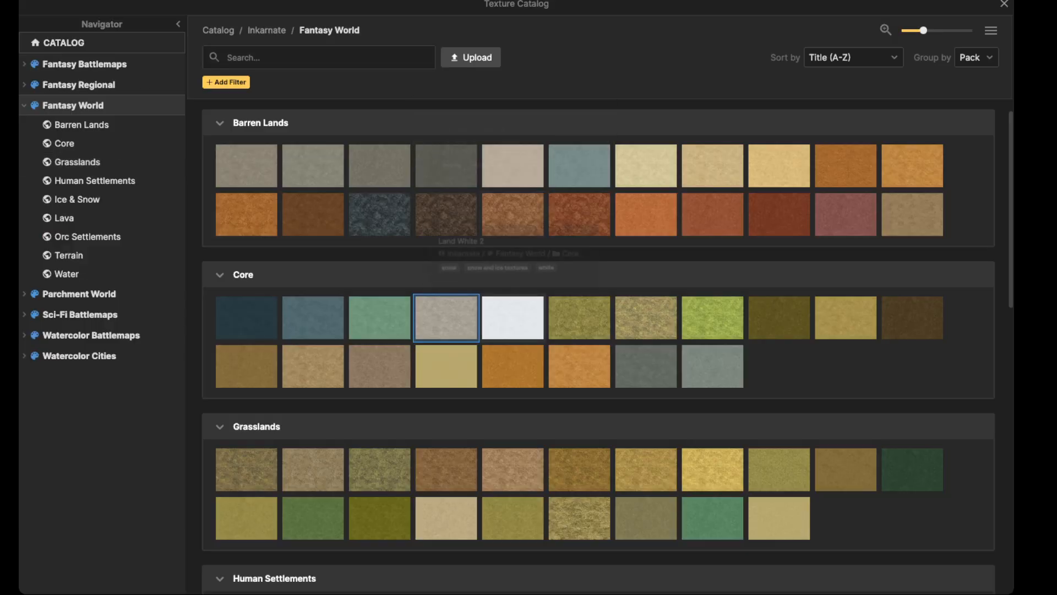
{"action": "left_click", "coordinate": [512, 317]}
{"action": "left_click", "coordinate": [202, 310]}
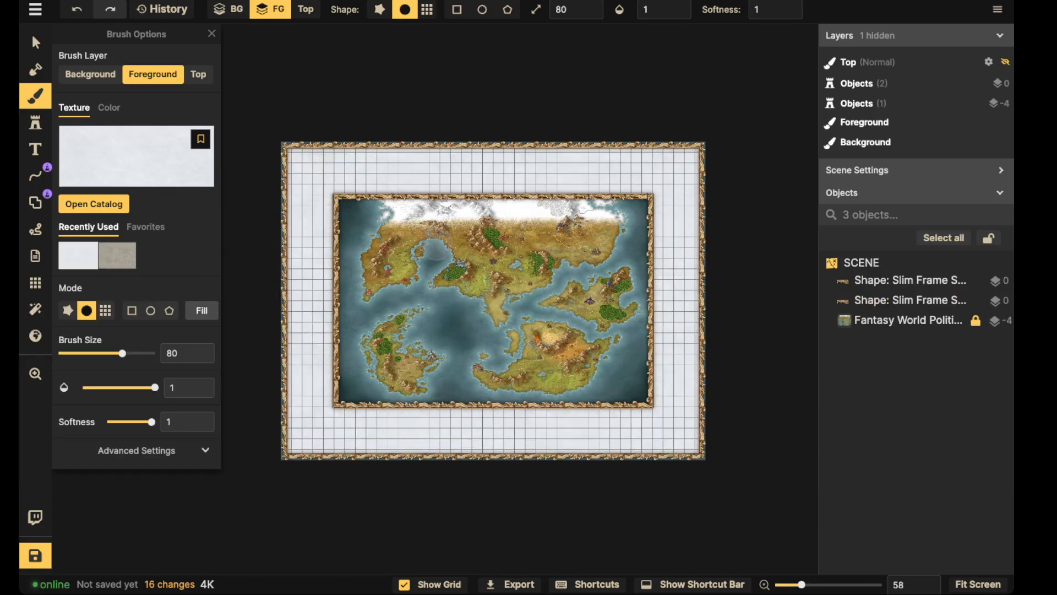
Step: Refill the foreground with the light grey-beige Core texture, with its brightness raised to 118
{"action": "left_click", "coordinate": [136, 160]}
{"action": "left_click", "coordinate": [446, 317]}
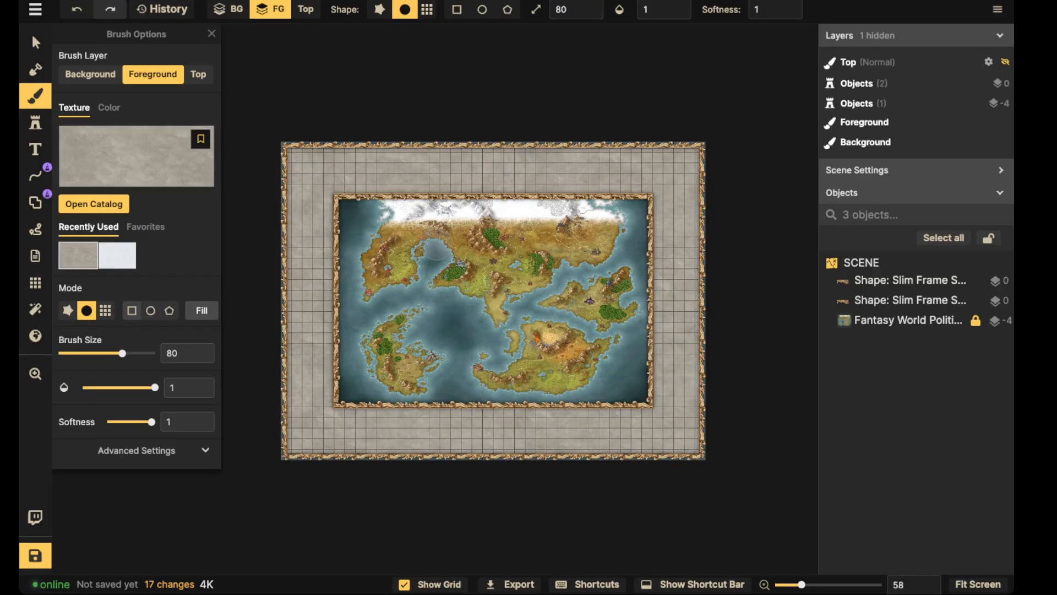
{"action": "left_click", "coordinate": [137, 450]}
{"action": "scroll", "coordinate": [136, 441], "scroll_direction": "down", "scroll_amount": 2}
{"action": "left_click", "coordinate": [122, 368]}
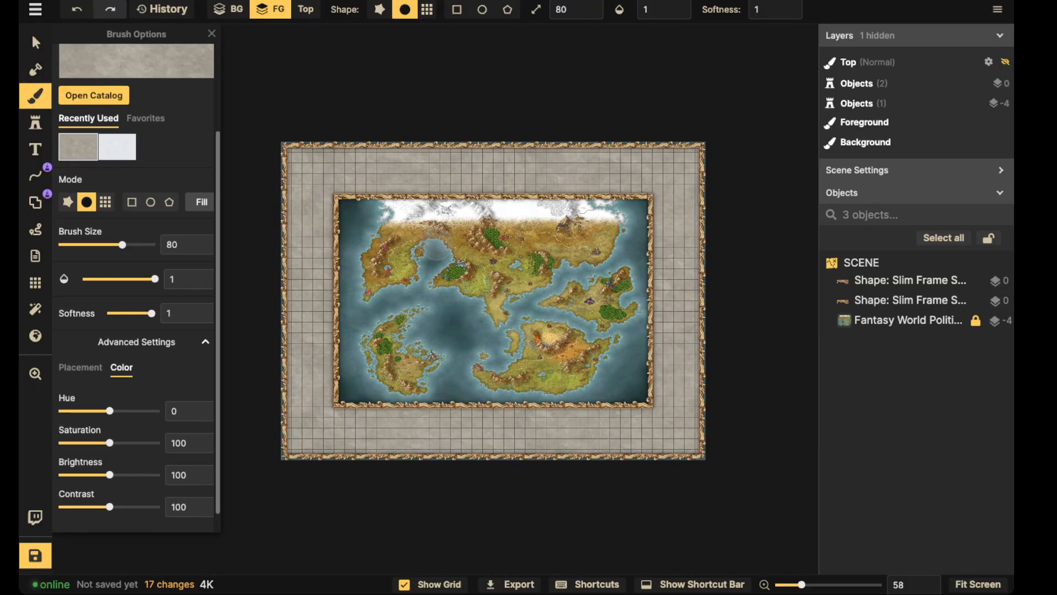
{"action": "left_click_drag", "start_coordinate": [109, 475], "coordinate": [118, 475]}
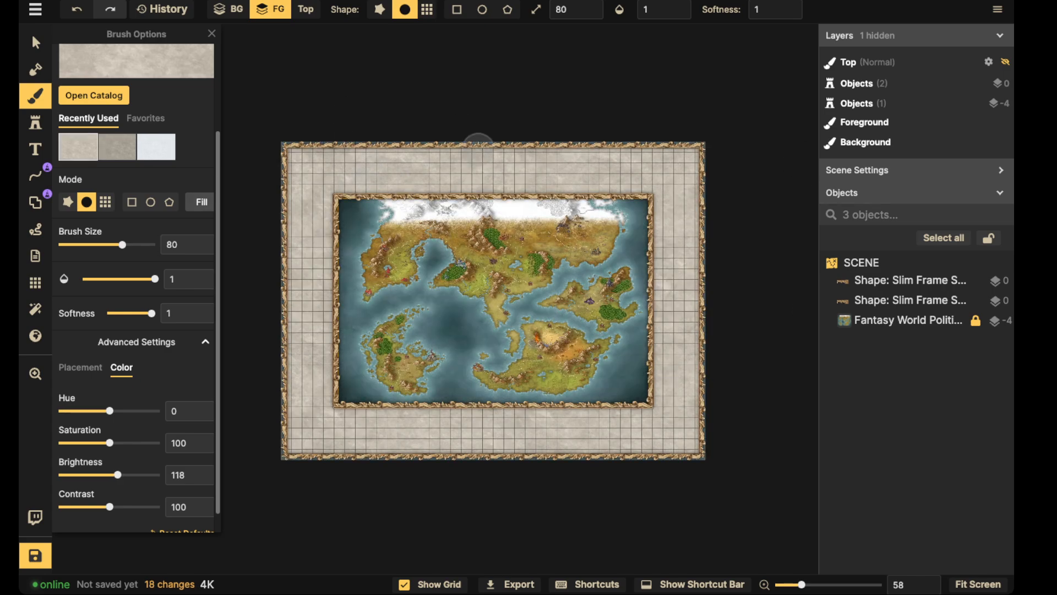
{"action": "left_click", "coordinate": [36, 42]}
{"action": "scroll", "coordinate": [575, 226], "scroll_direction": "up", "scroll_amount": 3}
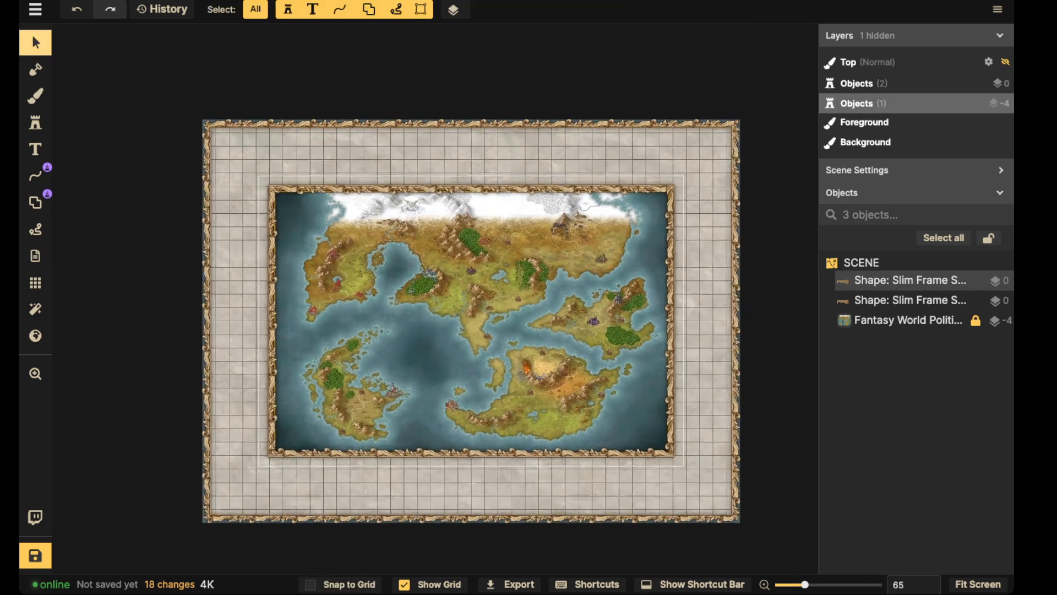
{"action": "scroll", "coordinate": [325, 210], "scroll_direction": "down", "scroll_amount": 3}
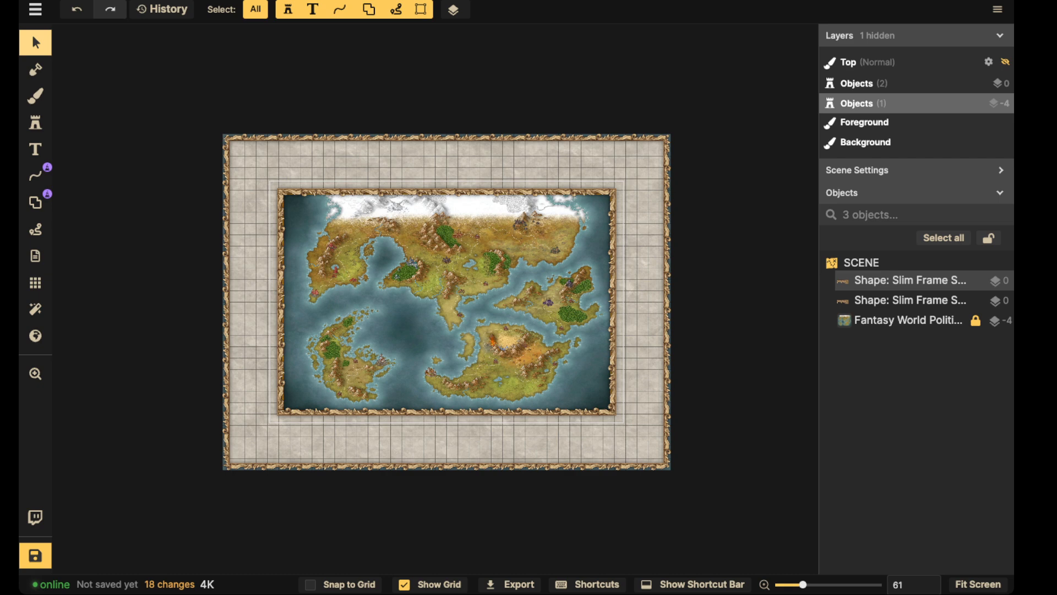
{"action": "scroll", "coordinate": [421, 265], "scroll_direction": "up", "scroll_amount": 5}
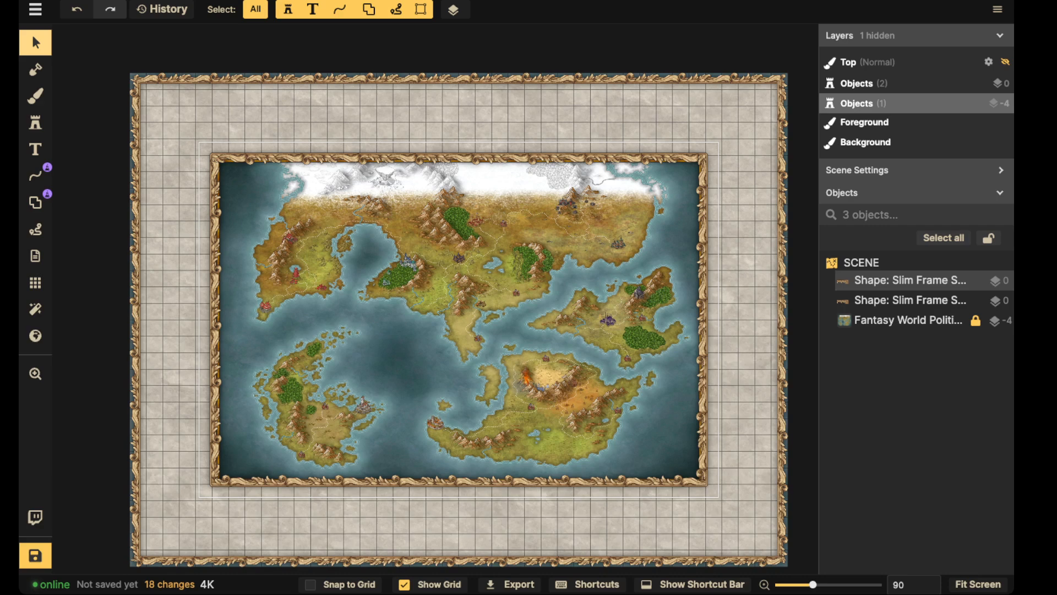
{"action": "scroll", "coordinate": [316, 118], "scroll_direction": "down", "scroll_amount": 2}
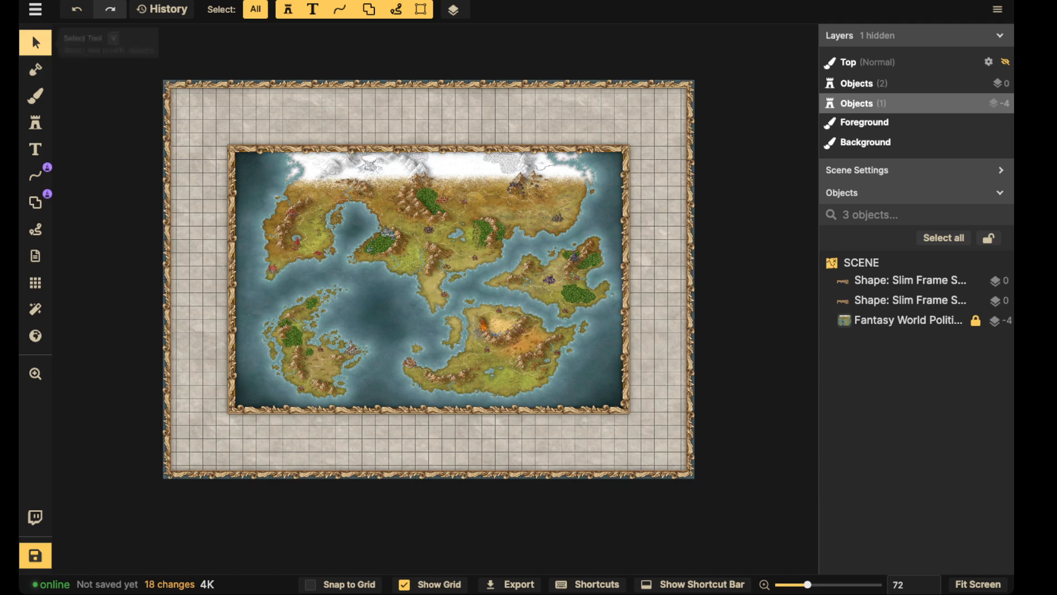
Step: Fill the Background brush layer with solid black (000000)
{"action": "left_click", "coordinate": [35, 95]}
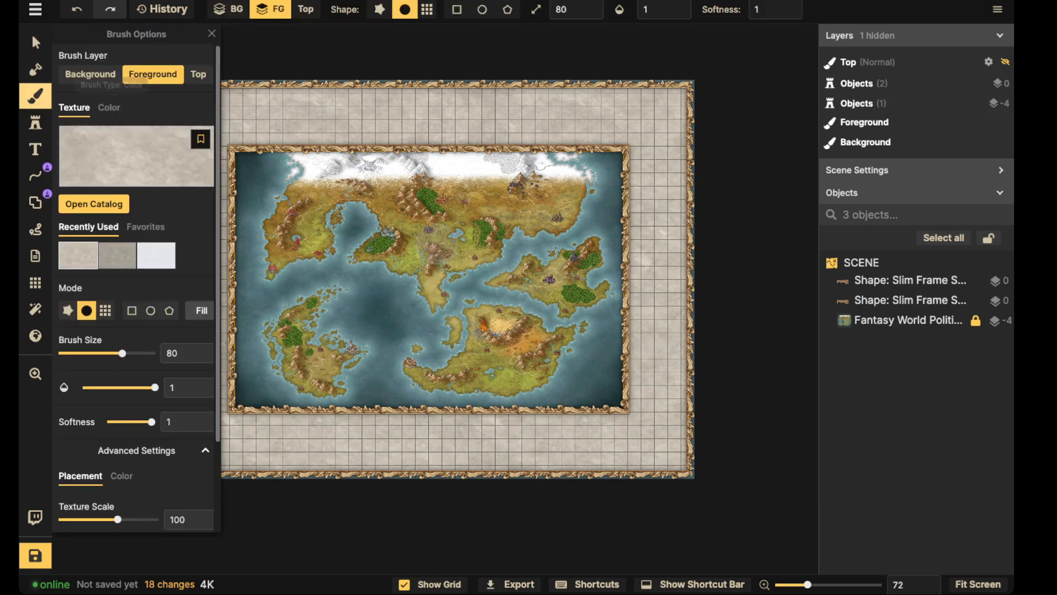
{"action": "left_click", "coordinate": [109, 108]}
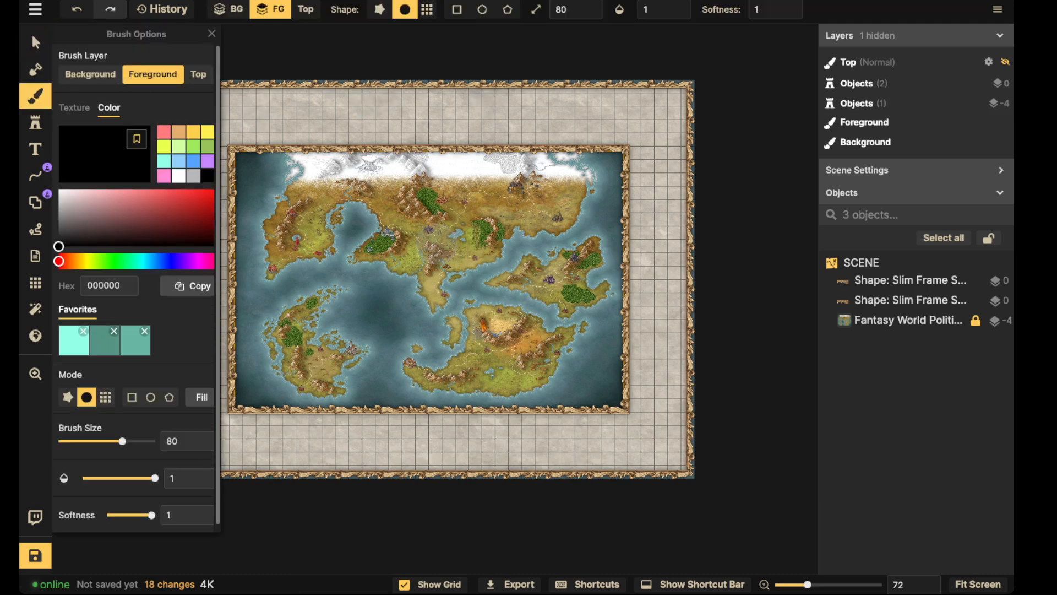
{"action": "left_click", "coordinate": [91, 74]}
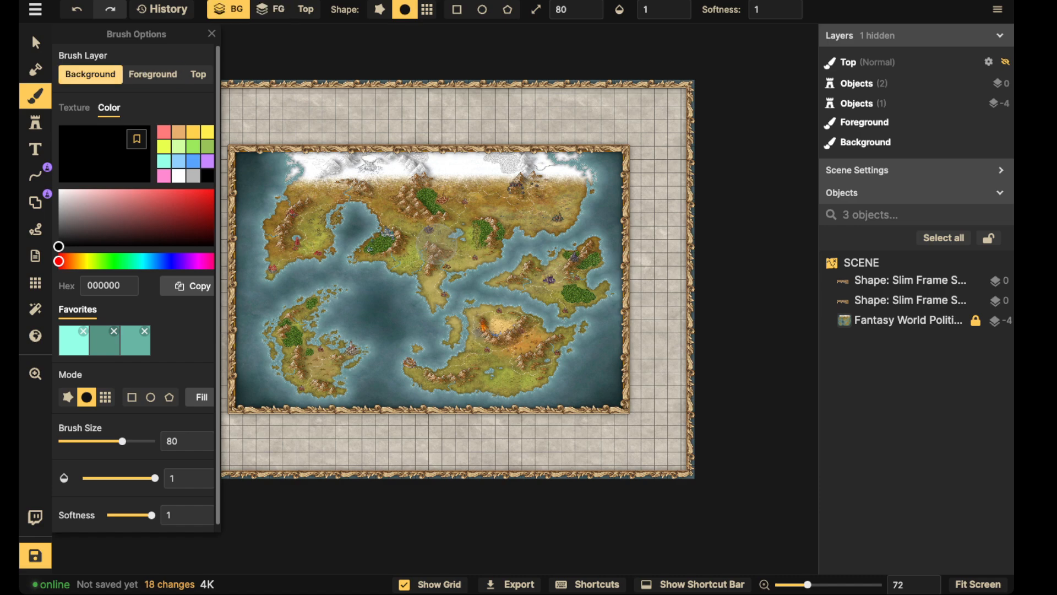
{"action": "left_click", "coordinate": [201, 397]}
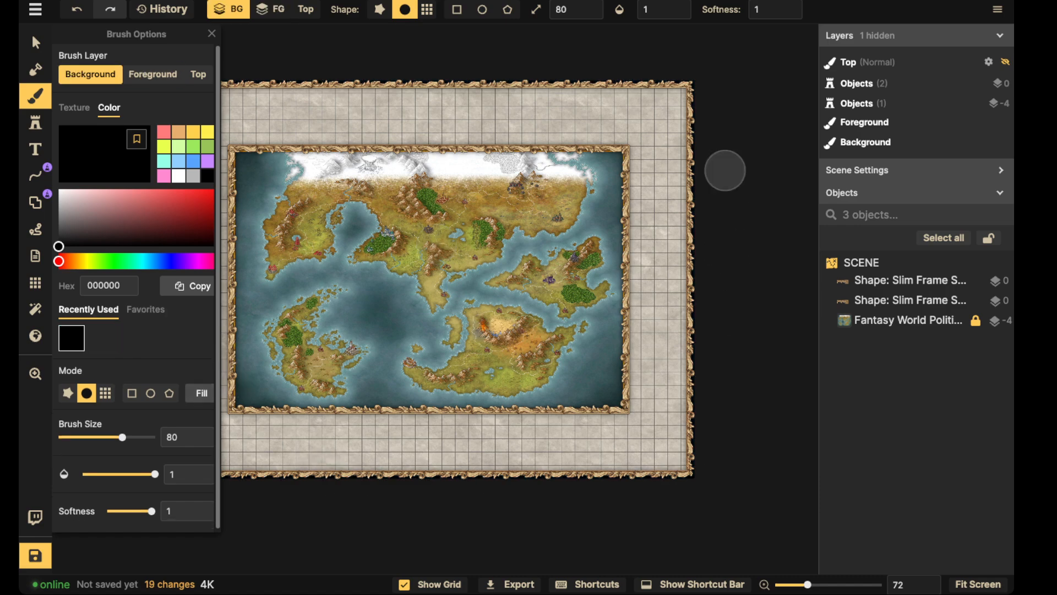
Step: Examine the outer frame's edges against the background up close and across the whole map
{"action": "left_click", "coordinate": [35, 42]}
{"action": "scroll", "coordinate": [240, 207], "scroll_direction": "up", "scroll_amount": 5}
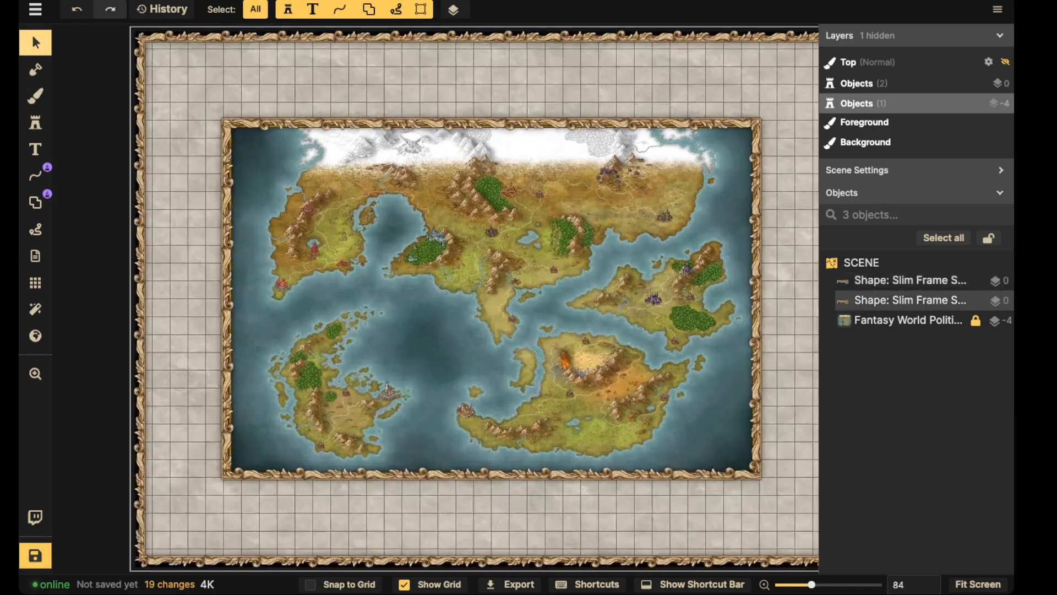
{"action": "key", "text": "space"}
{"action": "left_click_drag", "start_coordinate": [126, 143], "coordinate": [281, 303]}
{"action": "scroll", "coordinate": [258, 275], "scroll_direction": "up", "scroll_amount": 4}
{"action": "scroll", "coordinate": [188, 215], "scroll_direction": "down", "scroll_amount": 5}
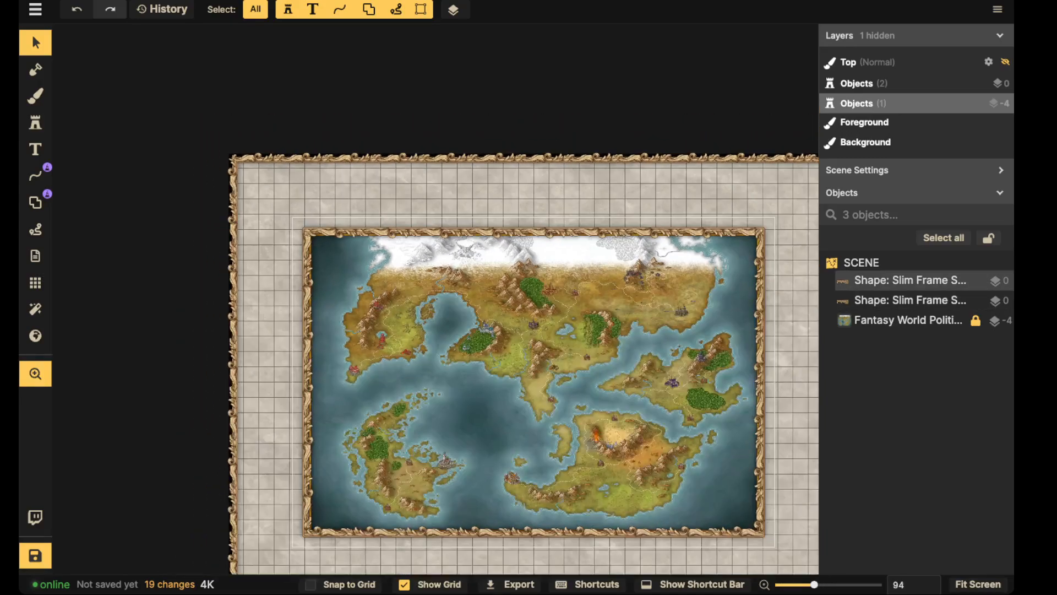
{"action": "left_click_drag", "start_coordinate": [189, 215], "coordinate": [121, 138]}
{"action": "scroll", "coordinate": [517, 280], "scroll_direction": "down", "scroll_amount": 1}
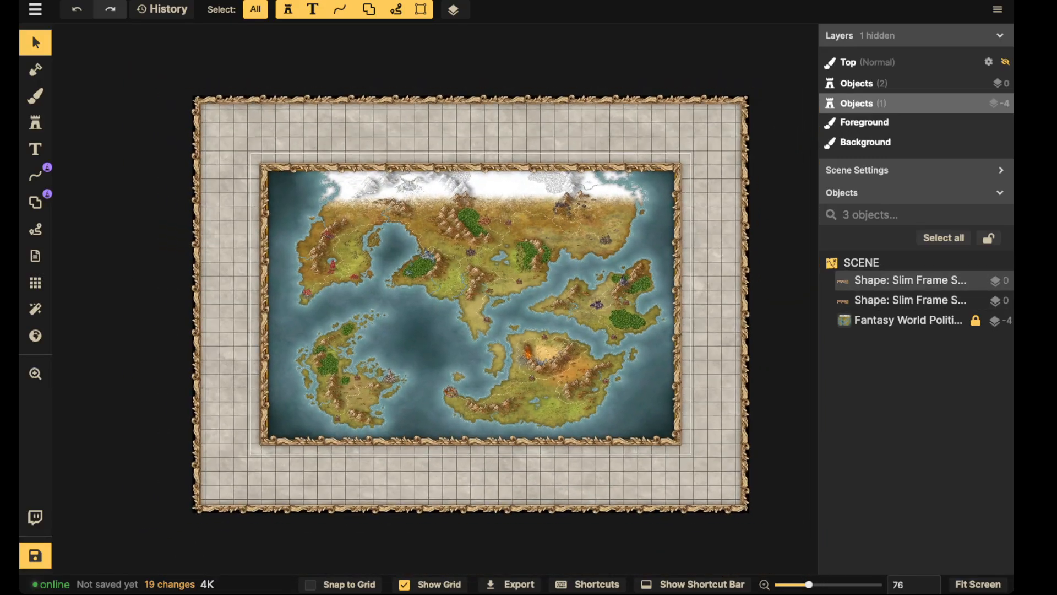
Step: Using the Pen line tool with the Gold Legend stamp stroke and grid snapping on, draw a vertical line down the outer frame's height along the inner frame's left side
{"action": "left_click", "coordinate": [36, 175]}
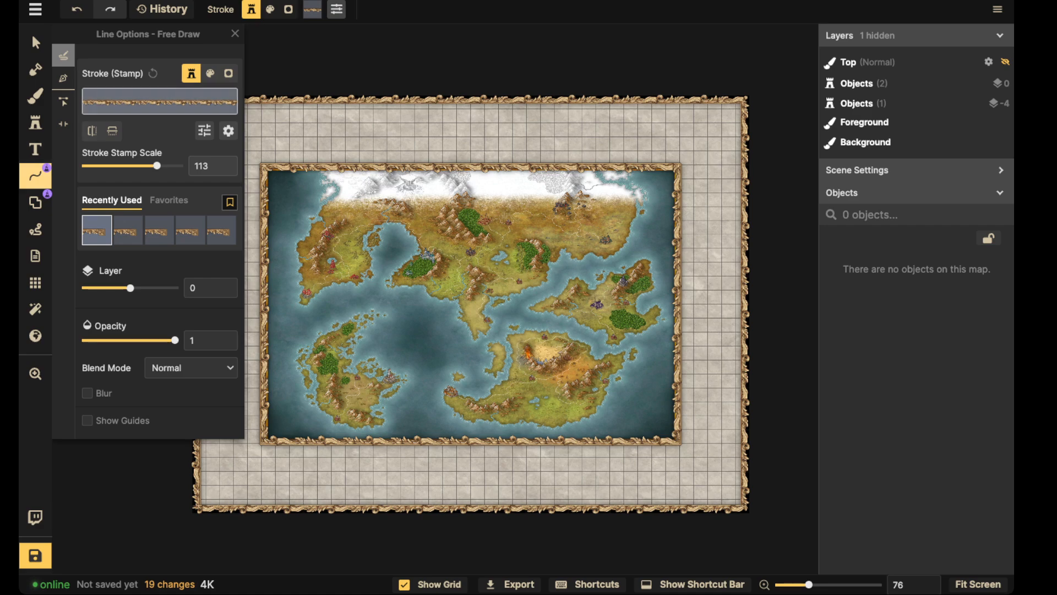
{"action": "left_click", "coordinate": [63, 78]}
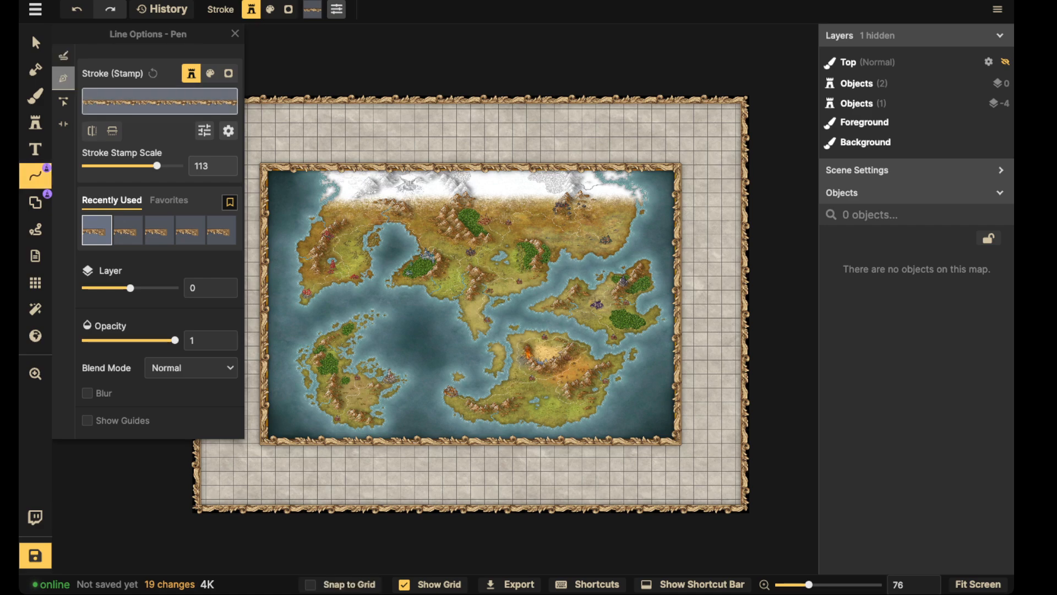
{"action": "left_click", "coordinate": [159, 101]}
{"action": "left_click", "coordinate": [329, 163]}
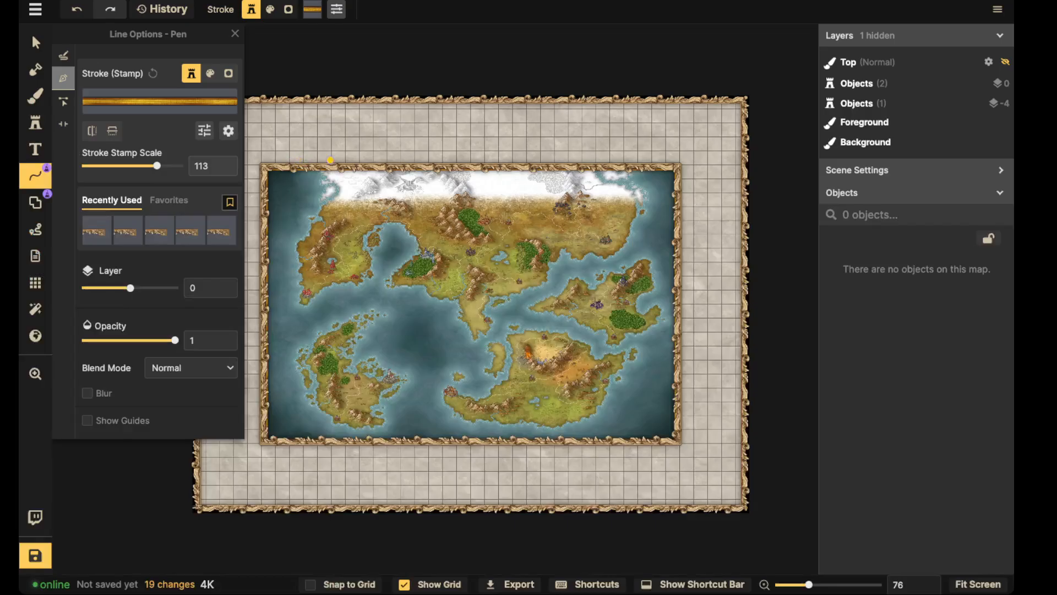
{"action": "left_click_drag", "start_coordinate": [280, 121], "coordinate": [303, 119]}
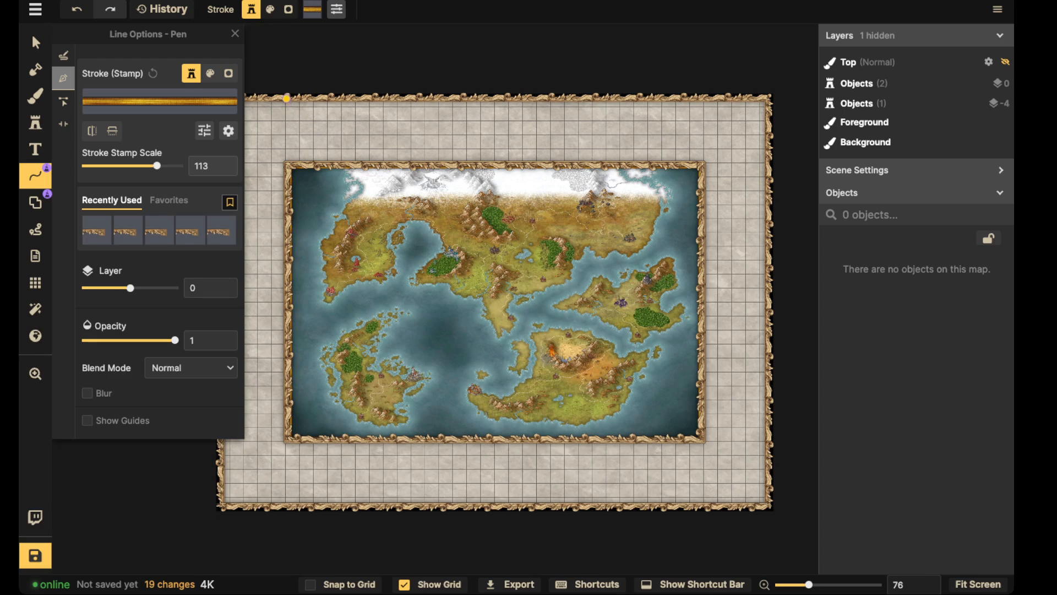
{"action": "left_click", "coordinate": [310, 584]}
{"action": "left_click", "coordinate": [286, 100]}
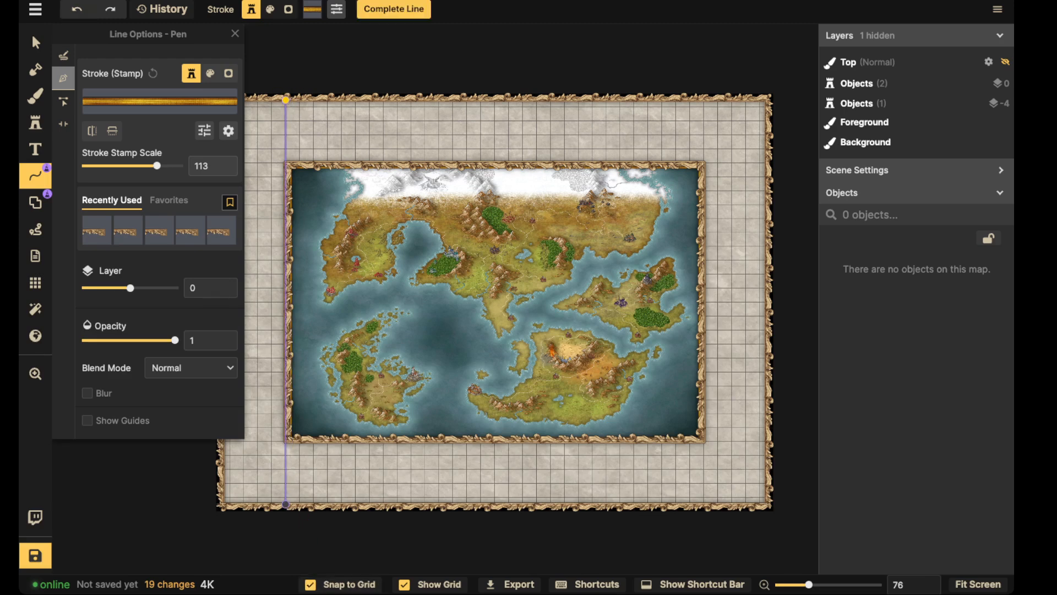
{"action": "double_click", "coordinate": [285, 505]}
Step: Set the gold line's stroke stamp scale to 184 and move it to layer -2, beneath the frames
{"action": "left_click", "coordinate": [35, 42]}
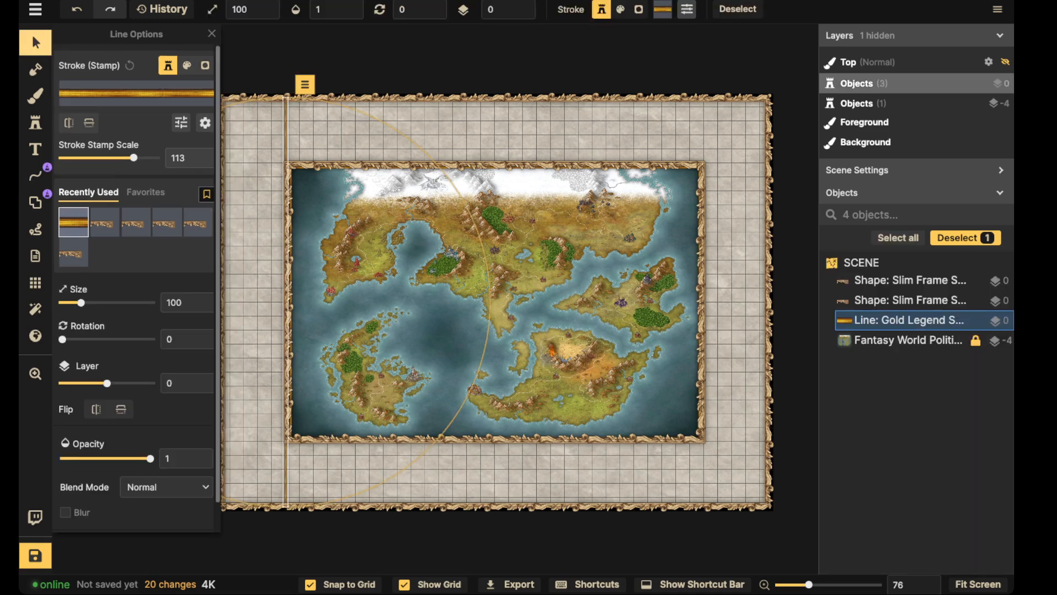
{"action": "left_click_drag", "start_coordinate": [134, 158], "coordinate": [141, 158]}
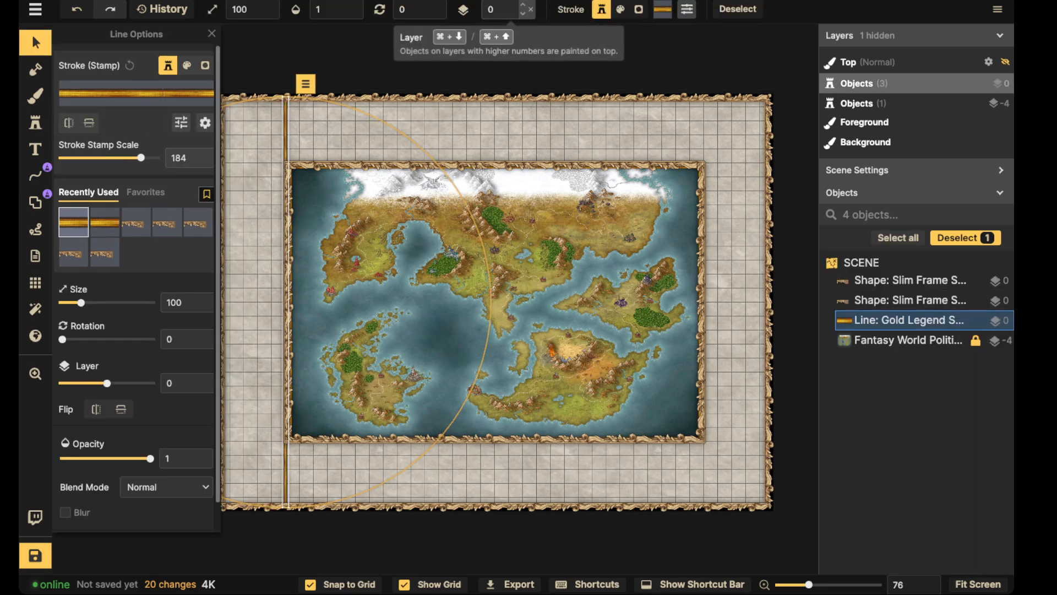
{"action": "left_click", "coordinate": [523, 15]}
{"action": "left_click", "coordinate": [523, 15]}
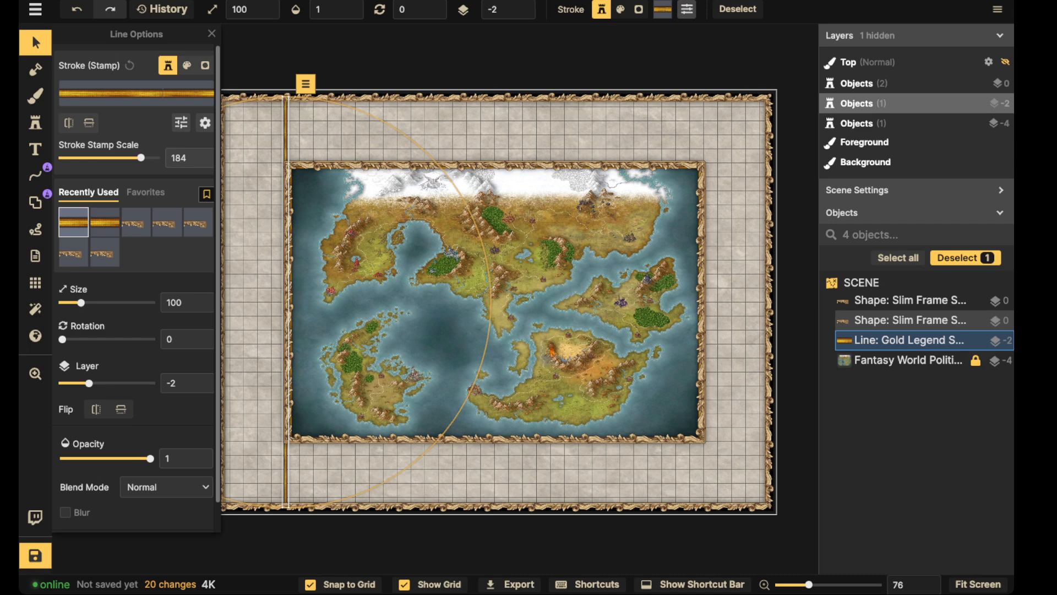
Step: Adjust the gold line's stroke color to saturation 51 and brightness 123
{"action": "scroll", "coordinate": [282, 194], "scroll_direction": "up", "scroll_amount": 8}
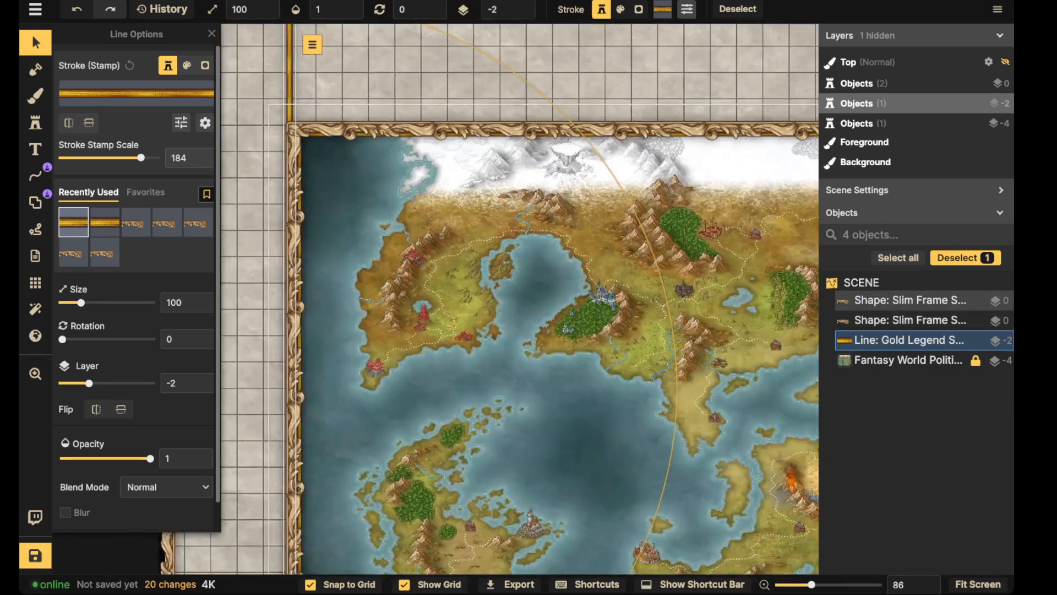
{"action": "left_click_drag", "start_coordinate": [282, 194], "coordinate": [382, 381]}
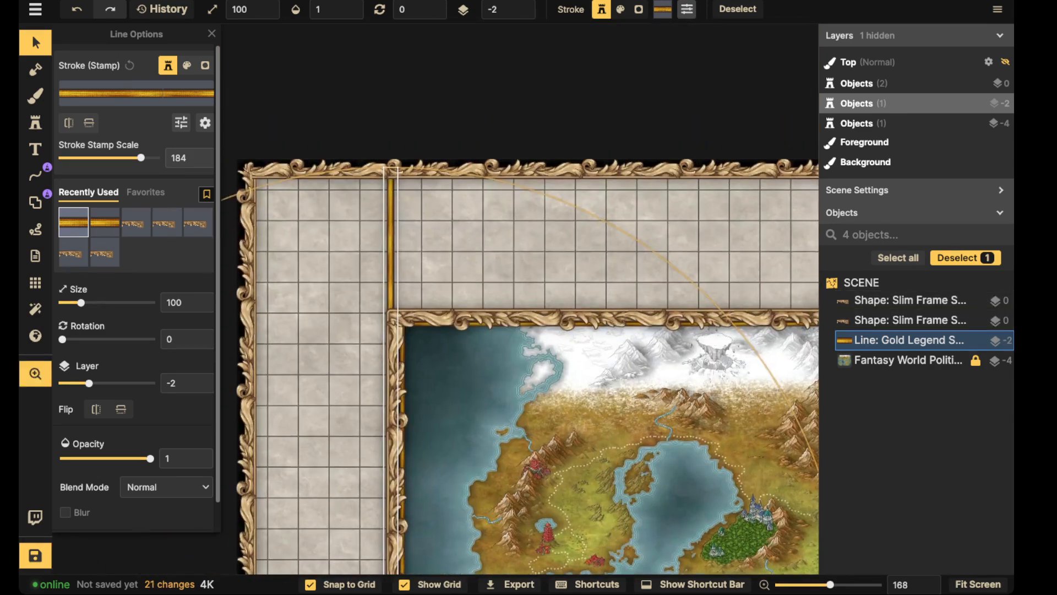
{"action": "scroll", "coordinate": [391, 254], "scroll_direction": "up", "scroll_amount": 1}
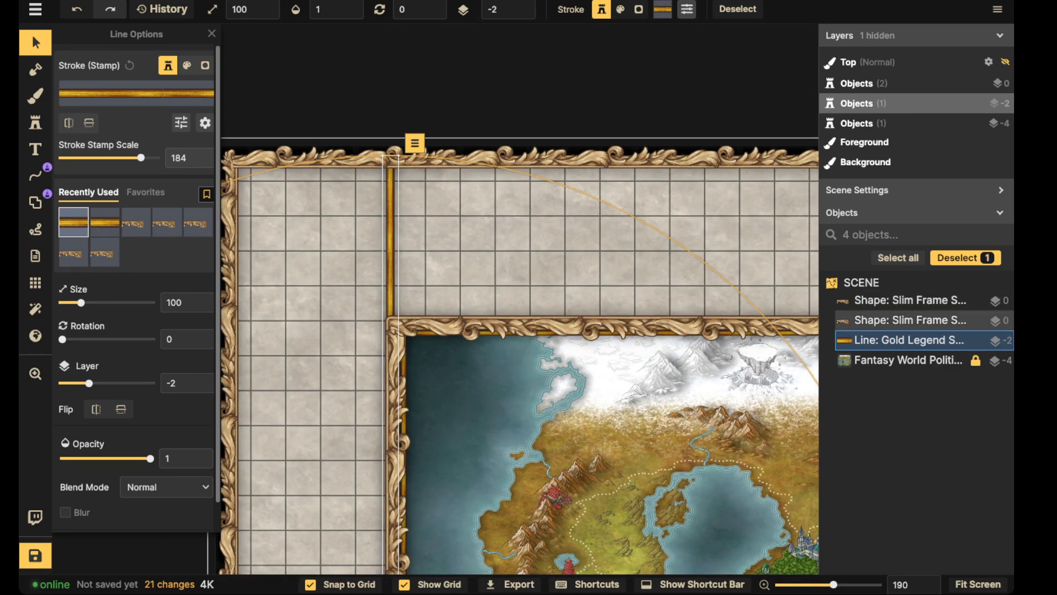
{"action": "left_click", "coordinate": [181, 122]}
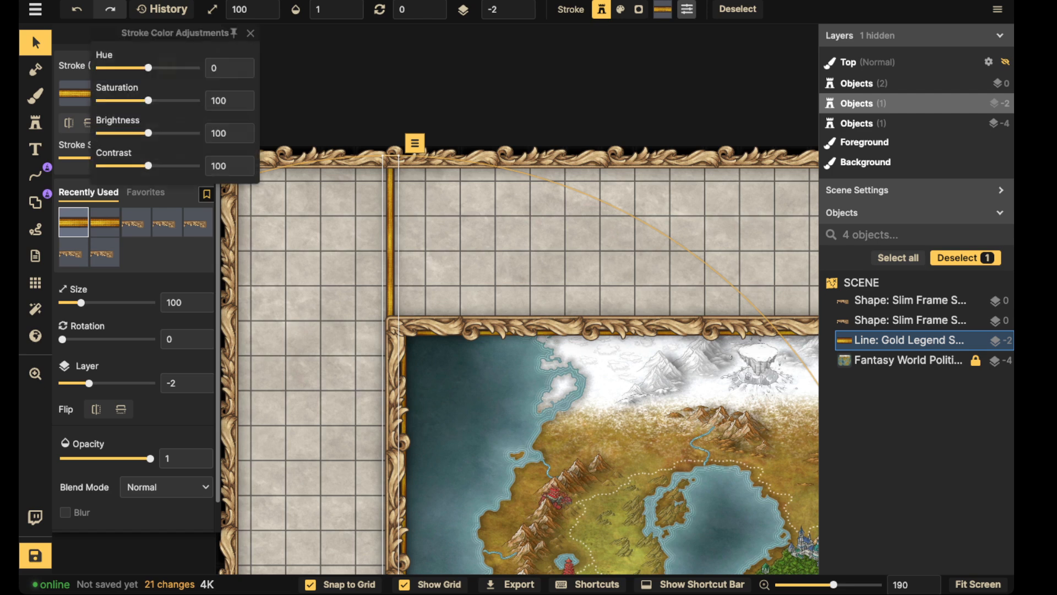
{"action": "mouse_move", "coordinate": [148, 100]}
{"action": "left_mouse_down"}
{"action": "mouse_move", "coordinate": [125, 100]}
{"action": "mouse_move", "coordinate": [159, 132]}
{"action": "left_mouse_up"}
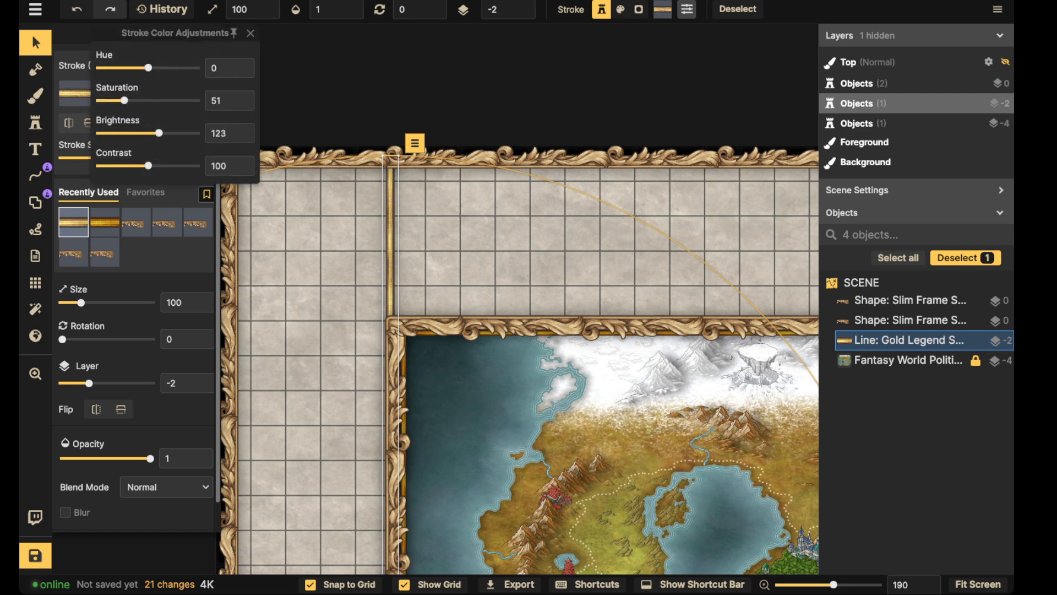
Step: Raise the saturation slightly and lower the contrast a little in the vertical gold line's stroke color
{"action": "mouse_move", "coordinate": [124, 100]}
{"action": "left_mouse_down"}
{"action": "mouse_move", "coordinate": [148, 68]}
{"action": "mouse_move", "coordinate": [128, 101]}
{"action": "left_mouse_up"}
{"action": "left_click_drag", "start_coordinate": [149, 165], "coordinate": [141, 166]}
{"action": "left_click", "coordinate": [389, 247]}
Step: Duplicate the vertical gold line and place the copy along the inner frame's right side, spanning the outer frame's height
{"action": "scroll", "coordinate": [388, 247], "scroll_direction": "down", "scroll_amount": 4}
{"action": "scroll", "coordinate": [520, 330], "scroll_direction": "down", "scroll_amount": 3}
{"action": "left_click_drag", "start_coordinate": [520, 331], "coordinate": [377, 176]}
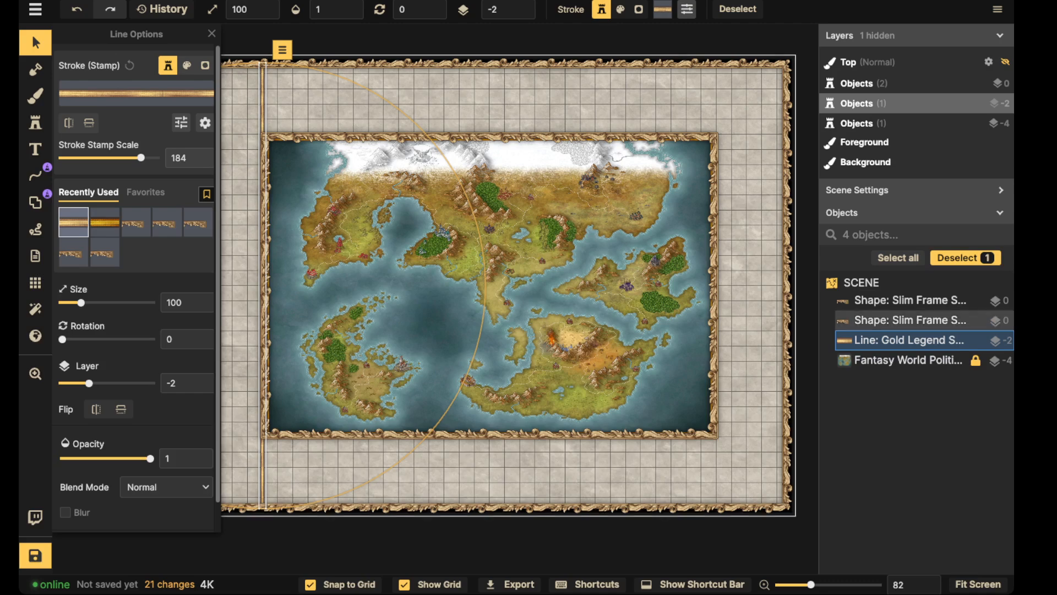
{"action": "key", "text": "ctrl+v"}
{"action": "left_click_drag", "start_coordinate": [745, 127], "coordinate": [716, 270]}
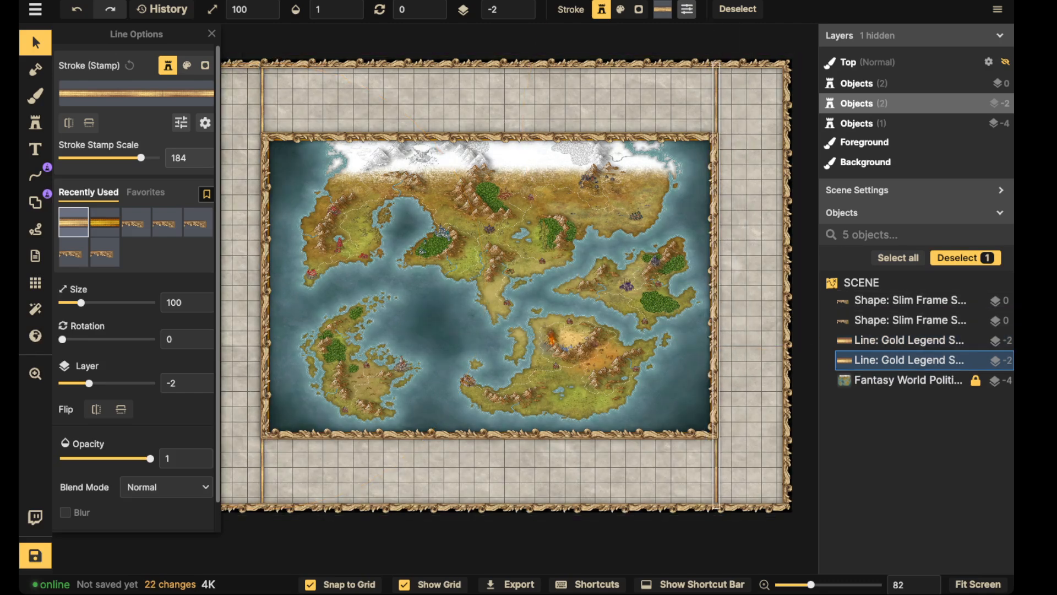
{"action": "key", "text": "Escape"}
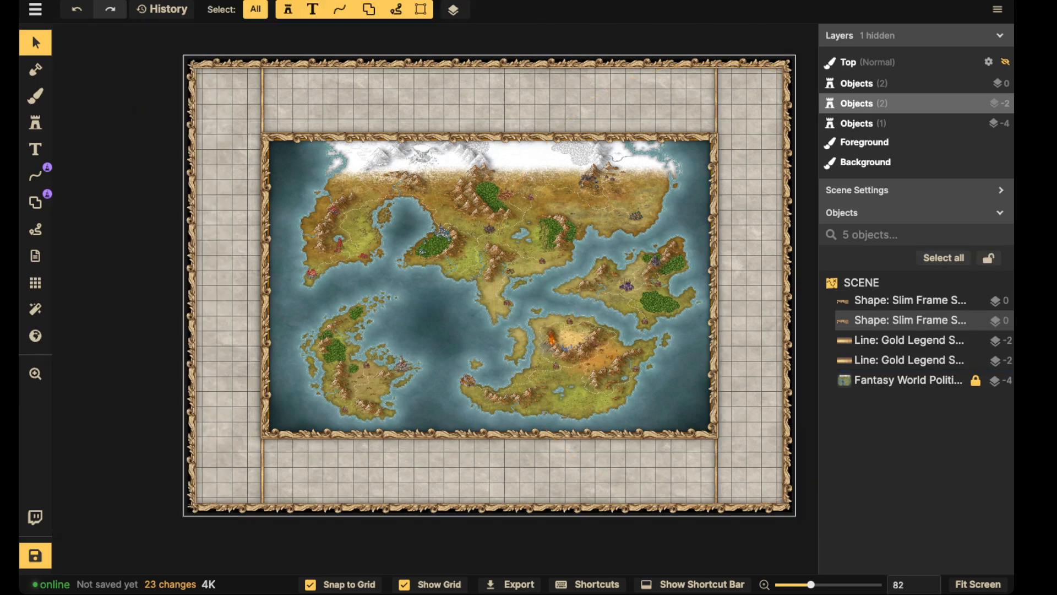
Step: Draw a horizontal gold line with the Pen line tool across the outer frame's width along the inner frame's top edge
{"action": "left_click", "coordinate": [35, 176]}
{"action": "scroll", "coordinate": [345, 150], "scroll_direction": "down", "scroll_amount": 3}
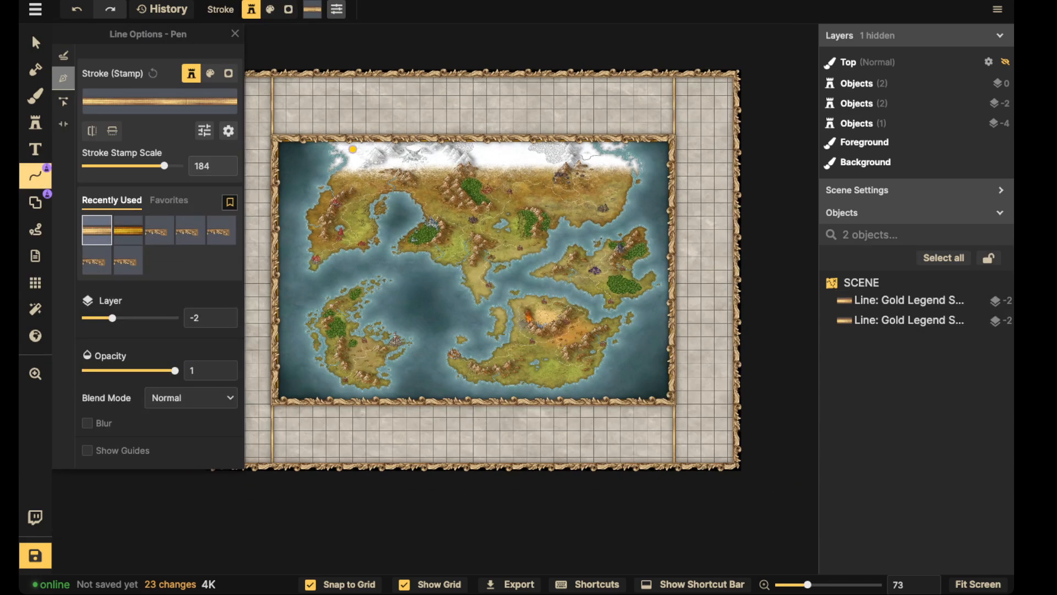
{"action": "left_click", "coordinate": [291, 142]}
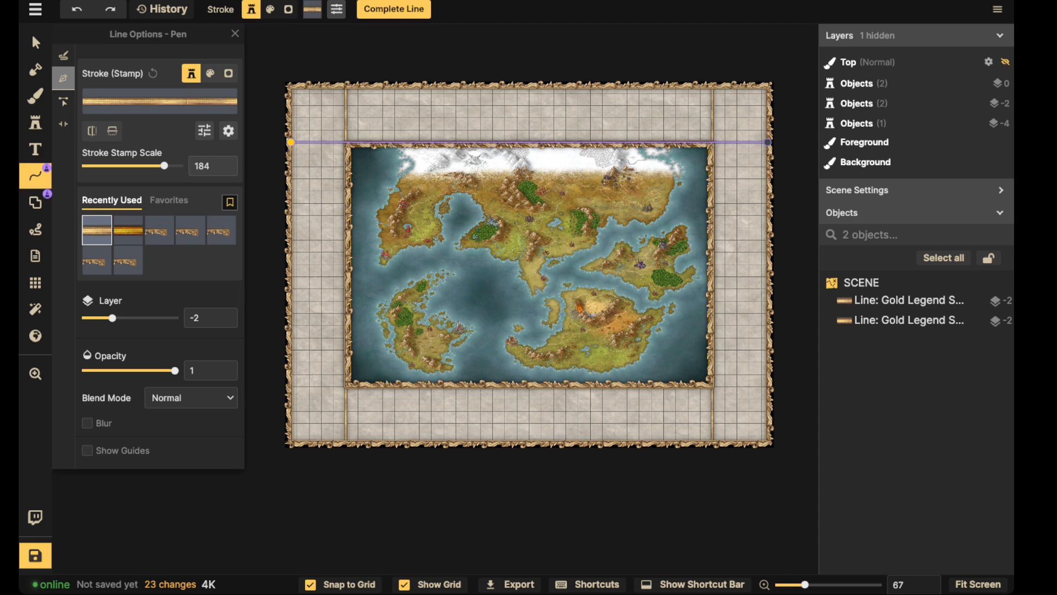
{"action": "double_click", "coordinate": [767, 141]}
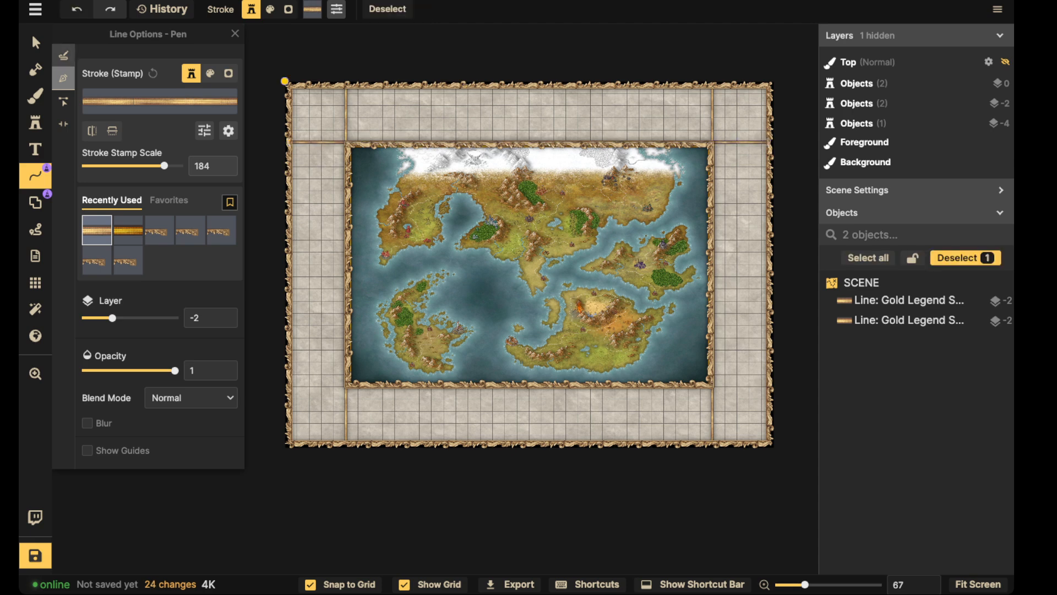
Step: Duplicate the horizontal gold line and align the copy with the inner frame's bottom edge
{"action": "left_click", "coordinate": [35, 43]}
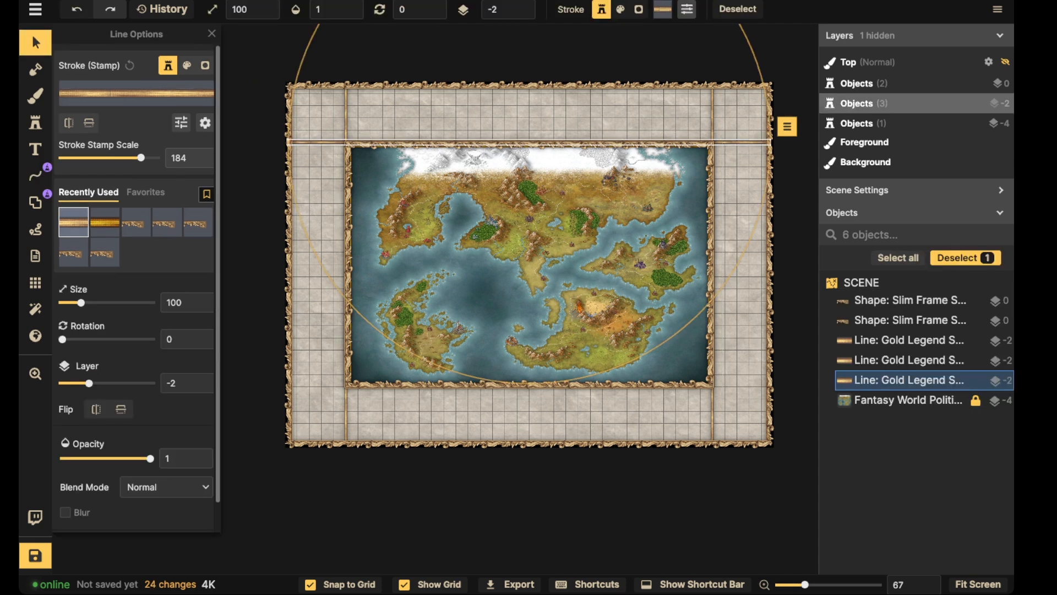
{"action": "key", "text": "ctrl+v"}
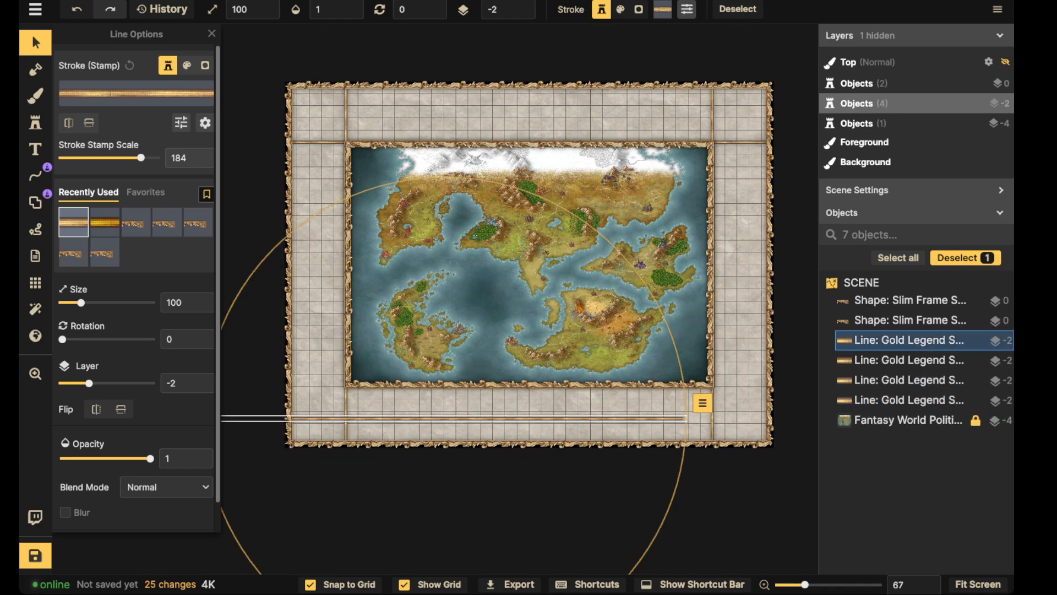
{"action": "left_click_drag", "start_coordinate": [444, 417], "coordinate": [529, 387]}
Step: Duplicate the left vertical gold line, place the copy over the map's left part across the outer frame's height, and set its layer to 0
{"action": "left_click", "coordinate": [347, 414]}
{"action": "left_click", "coordinate": [346, 414]}
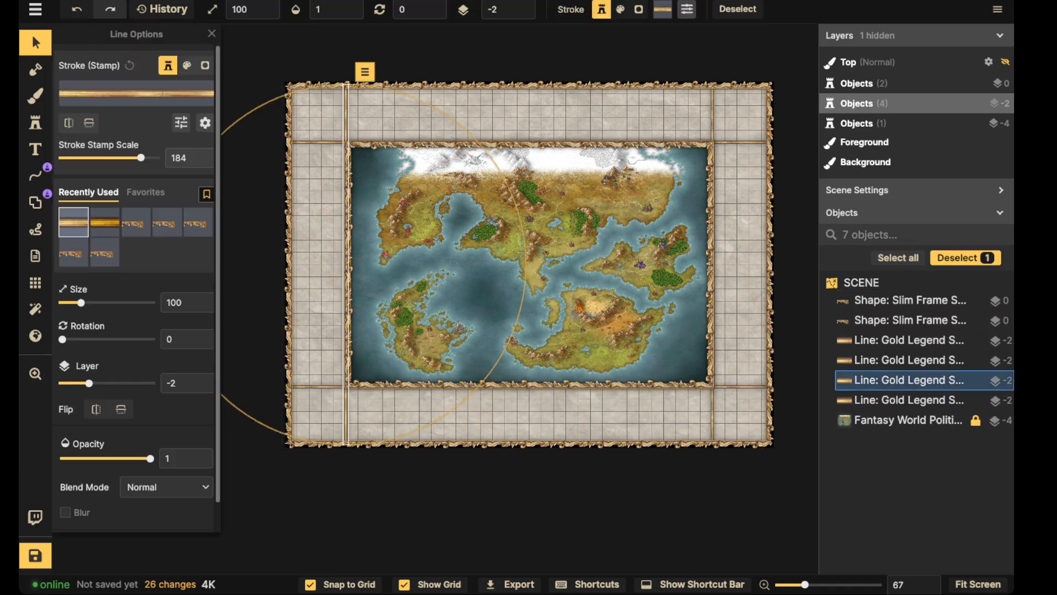
{"action": "key", "text": "ctrl+v"}
{"action": "left_click_drag", "start_coordinate": [439, 140], "coordinate": [413, 233]}
{"action": "left_click", "coordinate": [523, 13]}
{"action": "left_click", "coordinate": [523, 13]}
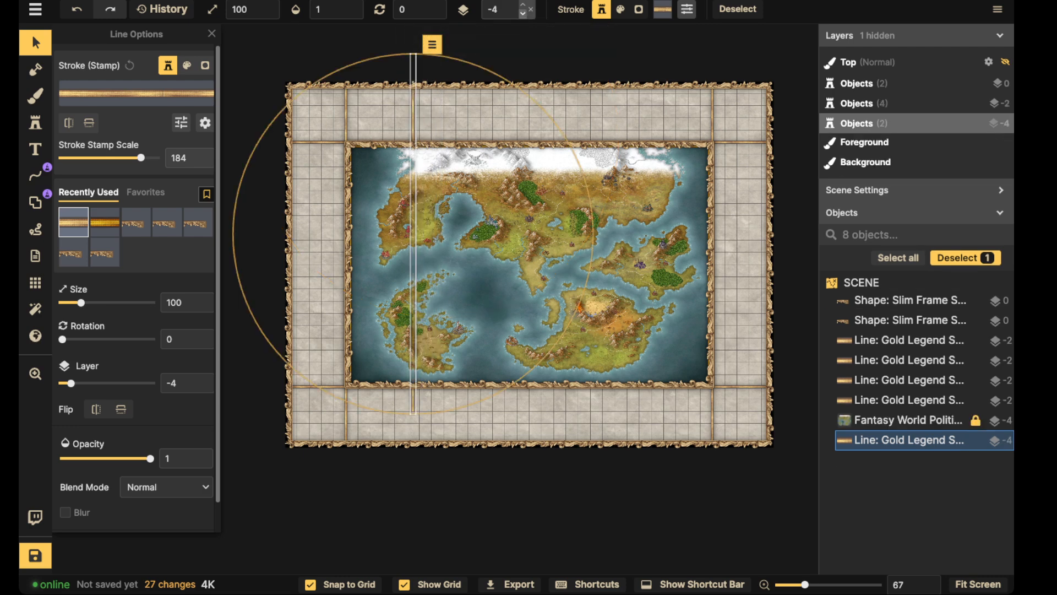
{"action": "left_click", "coordinate": [523, 14]}
{"action": "left_click_drag", "start_coordinate": [413, 117], "coordinate": [430, 153]}
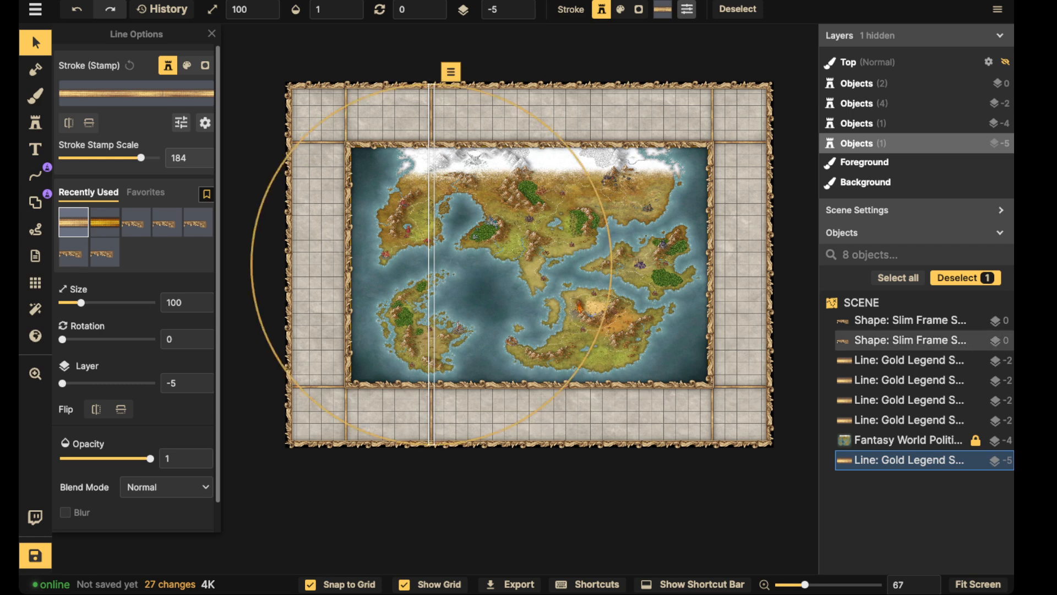
{"action": "left_click", "coordinate": [530, 9]}
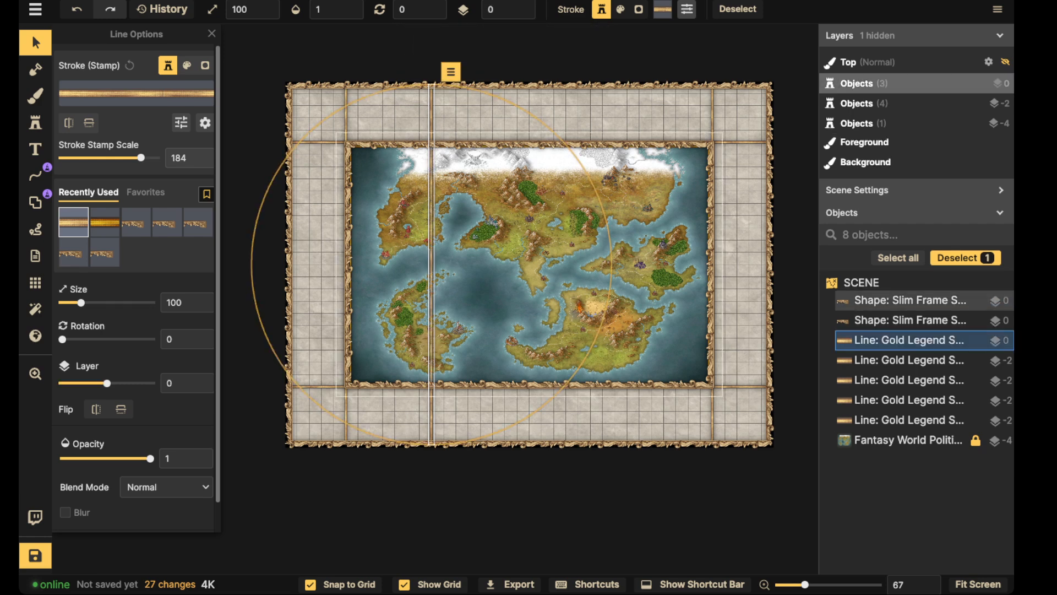
{"action": "scroll", "coordinate": [429, 142], "scroll_direction": "up", "scroll_amount": 1}
{"action": "left_click_drag", "start_coordinate": [430, 154], "coordinate": [418, 153]}
Step: Add a portal to the vertical gold line where it crosses the map and widen it to span the whole map height
{"action": "left_click", "coordinate": [35, 175]}
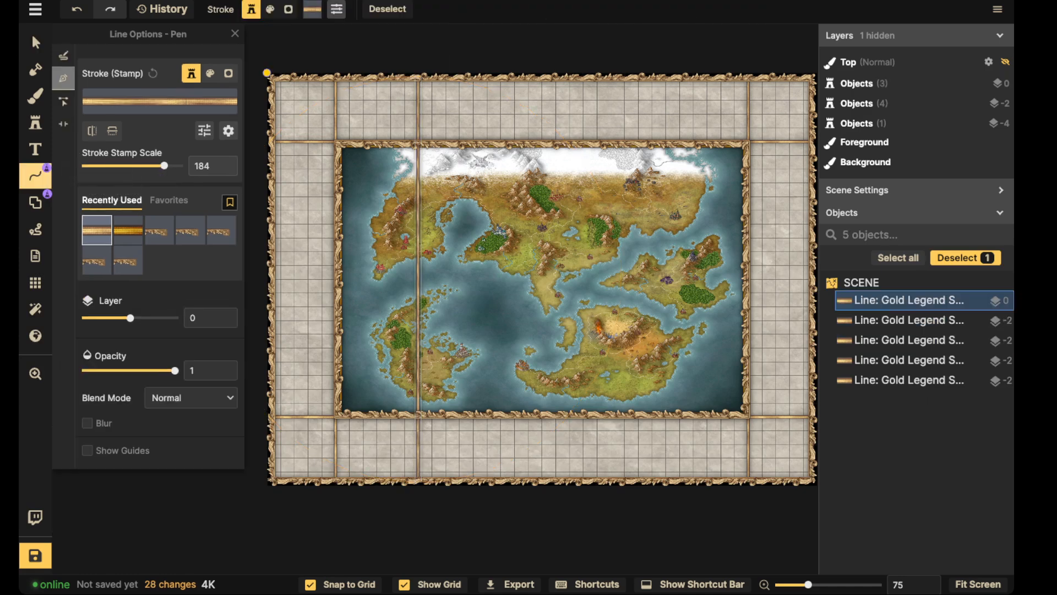
{"action": "left_click", "coordinate": [63, 124]}
{"action": "left_click", "coordinate": [418, 279]}
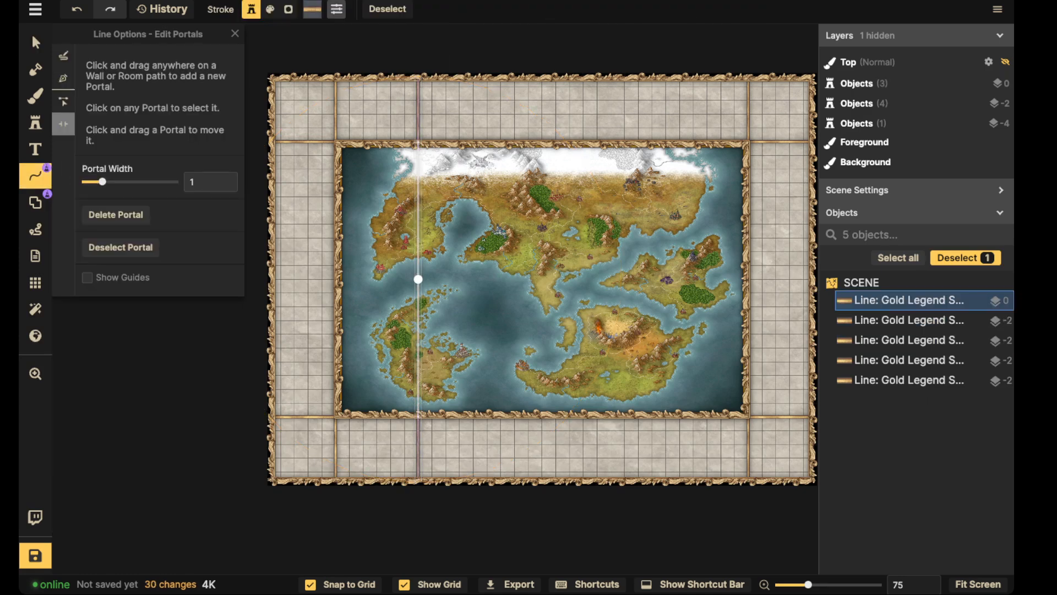
{"action": "left_click_drag", "start_coordinate": [103, 182], "coordinate": [175, 181]}
{"action": "left_click", "coordinate": [35, 42]}
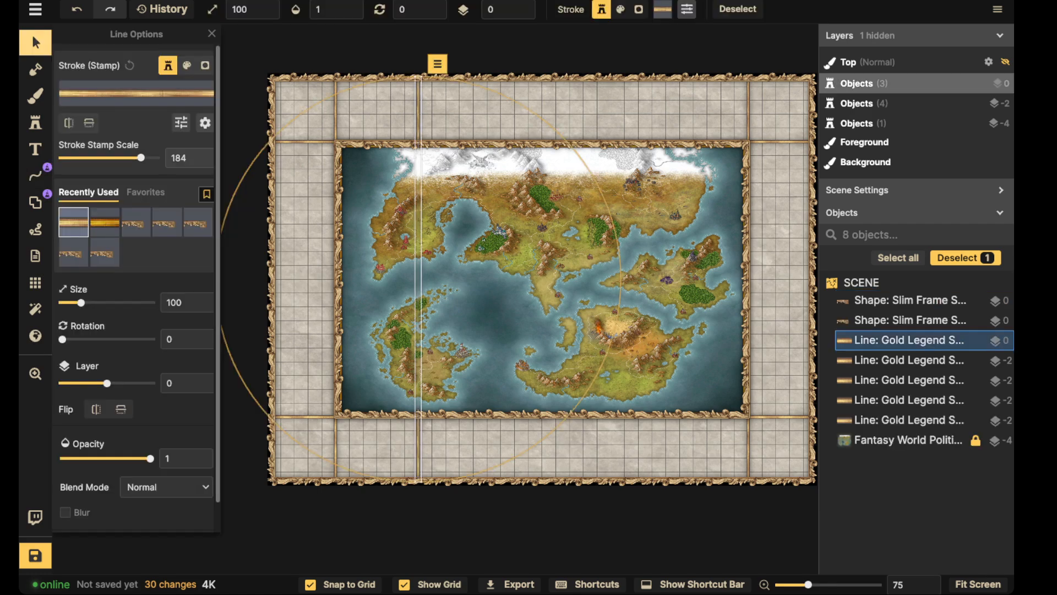
Step: Paste a copy of the gapped vertical gold line and try to reposition the line over the map's left part
{"action": "key", "text": "ctrl+c"}
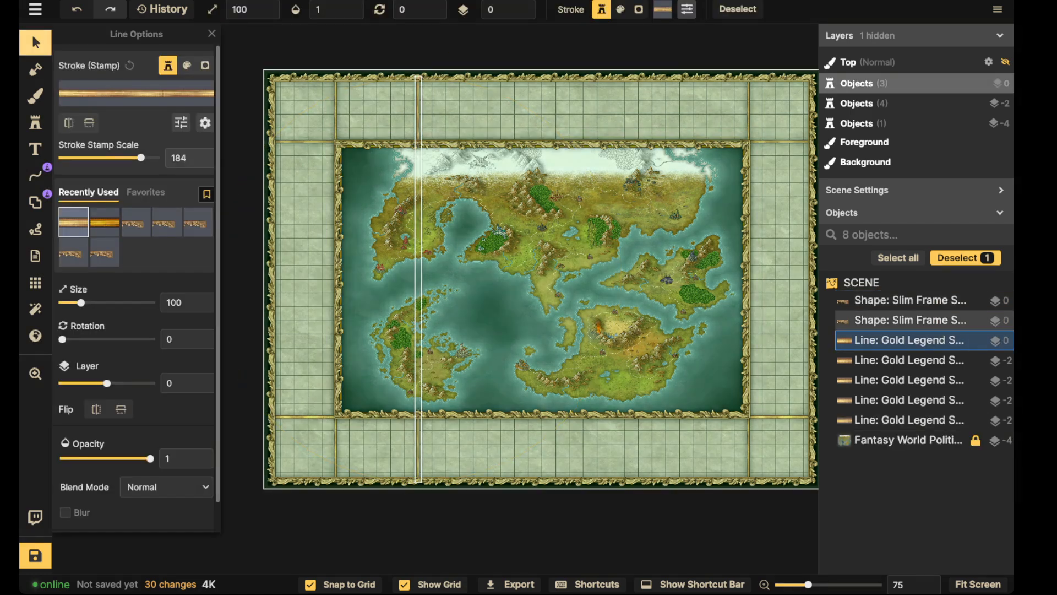
{"action": "key", "text": "ctrl+v"}
{"action": "left_click", "coordinate": [908, 340]}
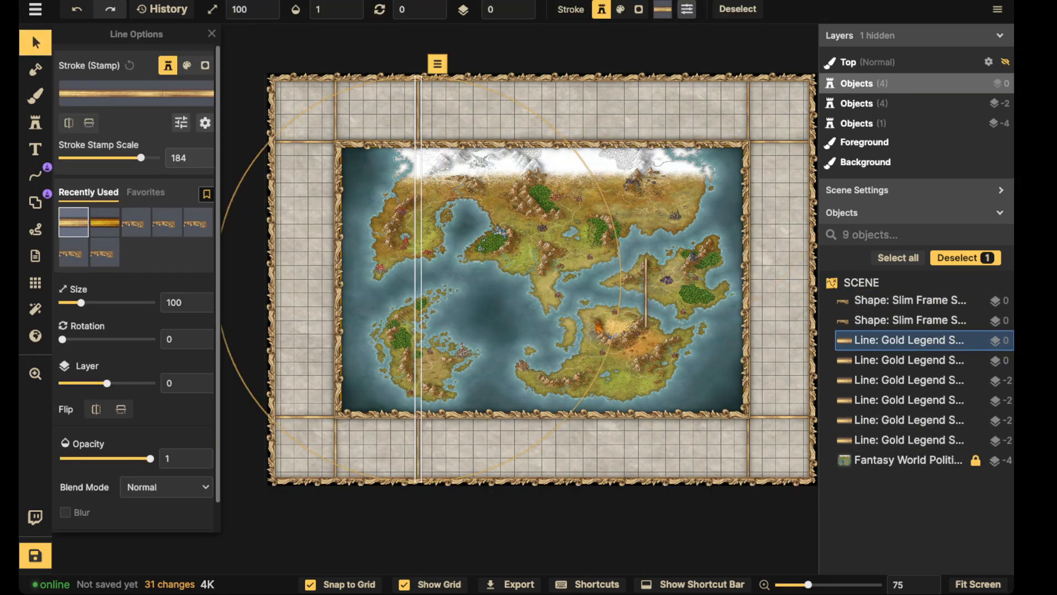
{"action": "left_click_drag", "start_coordinate": [418, 281], "coordinate": [404, 280]}
{"action": "key", "text": "Right"}
{"action": "key", "text": "Right"}
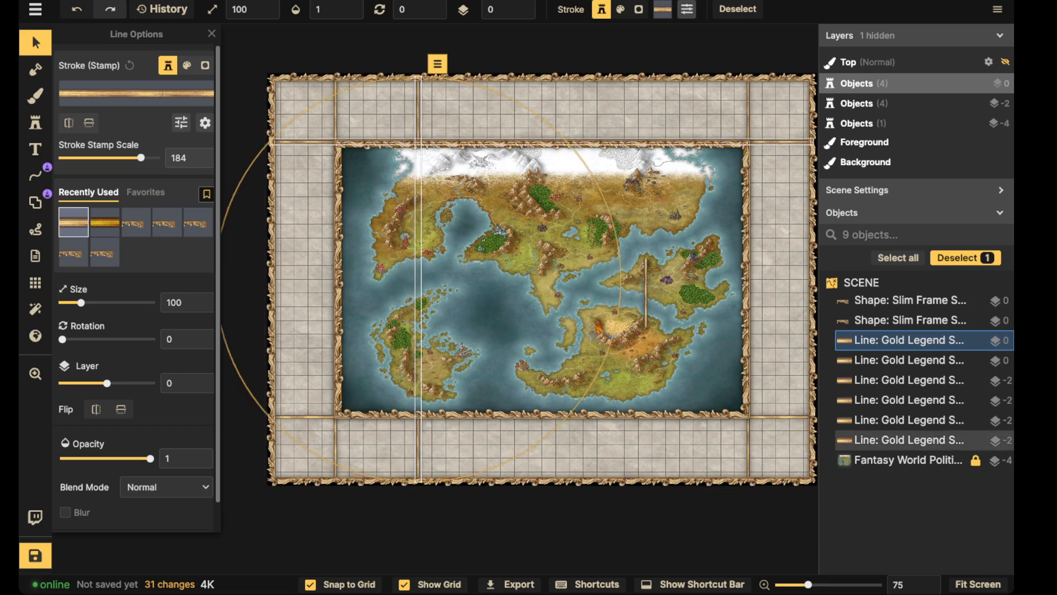
Step: Check the scene's frame and gold line objects one by one to find the pasted copy
{"action": "left_click", "coordinate": [910, 300]}
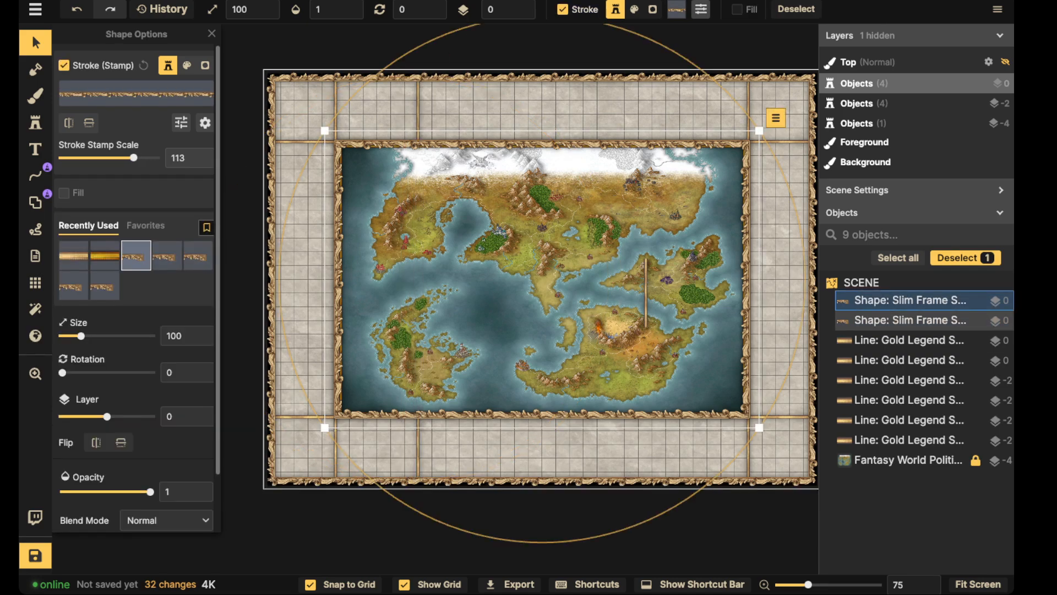
{"action": "key", "text": "Escape"}
{"action": "scroll", "coordinate": [627, 342], "scroll_direction": "down", "scroll_amount": 1}
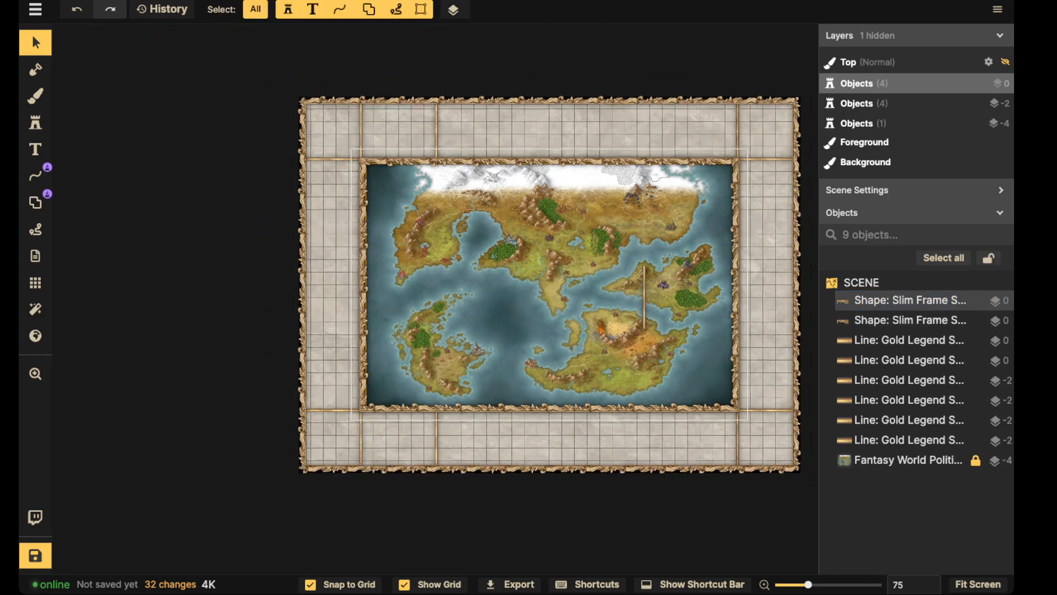
{"action": "scroll", "coordinate": [548, 285], "scroll_direction": "down", "scroll_amount": 1}
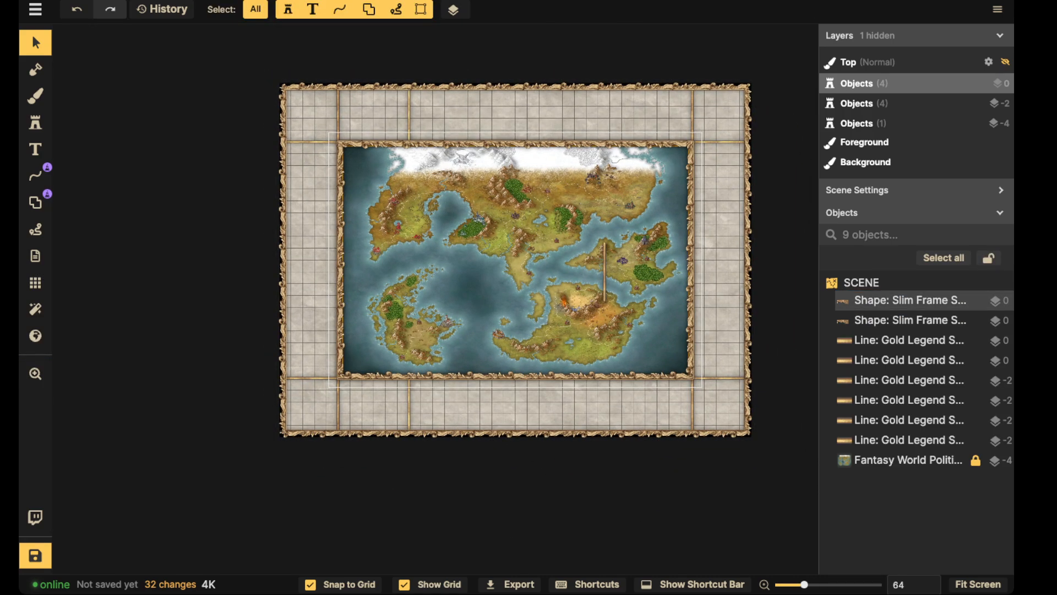
{"action": "left_click", "coordinate": [909, 300]}
{"action": "left_click", "coordinate": [908, 340]}
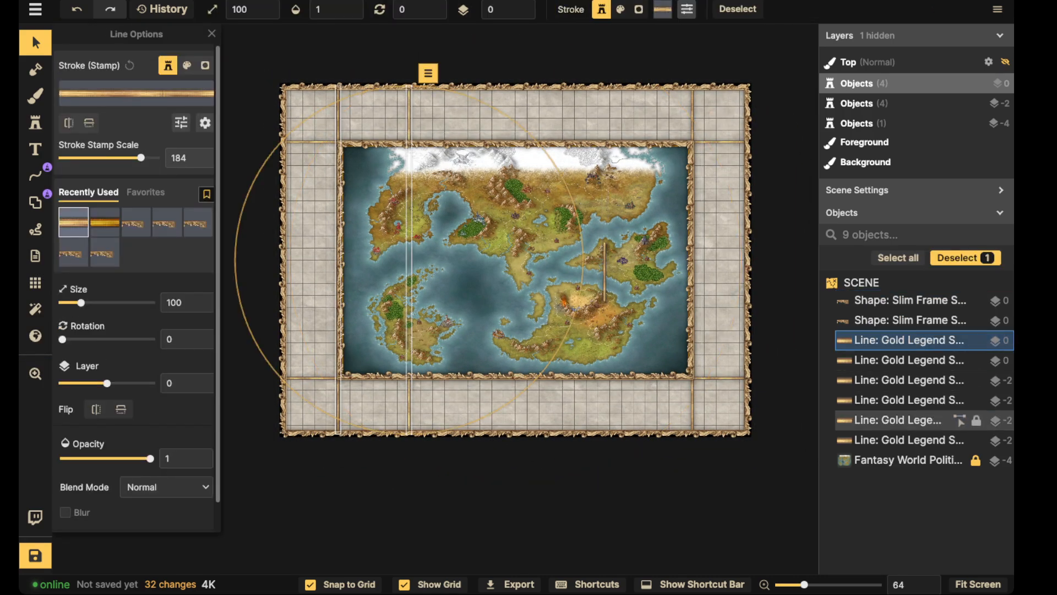
{"action": "left_click", "coordinate": [908, 440]}
{"action": "left_click", "coordinate": [909, 420]}
{"action": "left_click", "coordinate": [908, 400]}
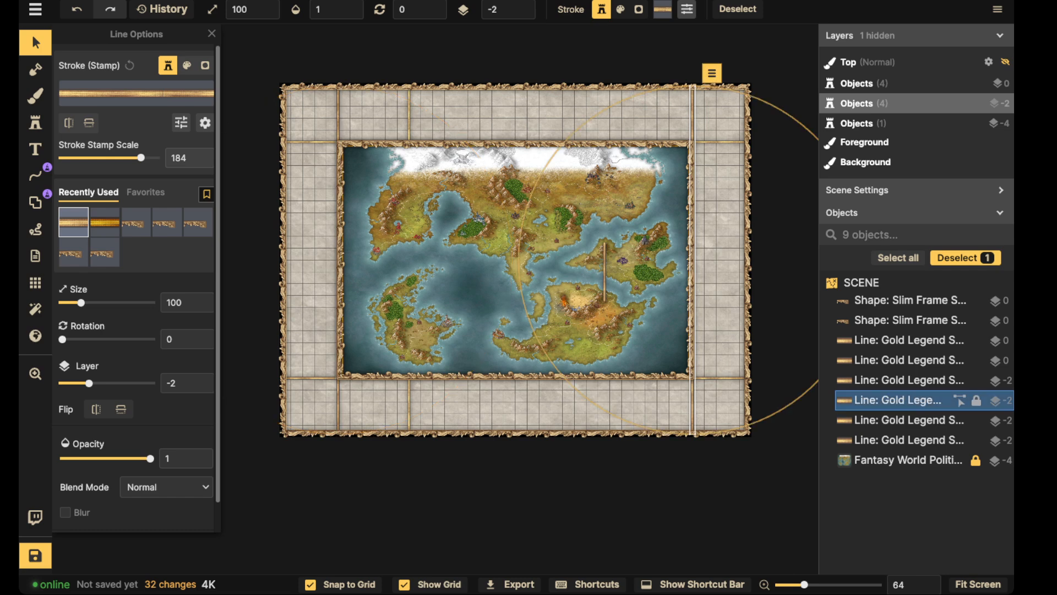
{"action": "left_click", "coordinate": [908, 379]}
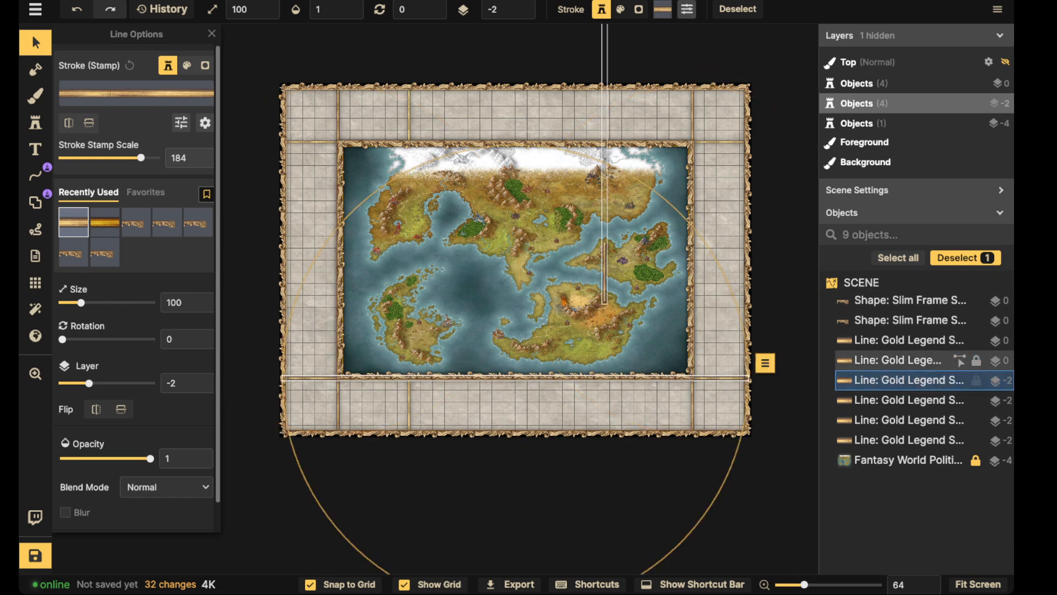
Step: Move the pasted gapped line over the map's right part, spanning the outer frame's height, and set it to layer -2
{"action": "left_click", "coordinate": [909, 360]}
{"action": "left_click_drag", "start_coordinate": [604, 248], "coordinate": [609, 366]}
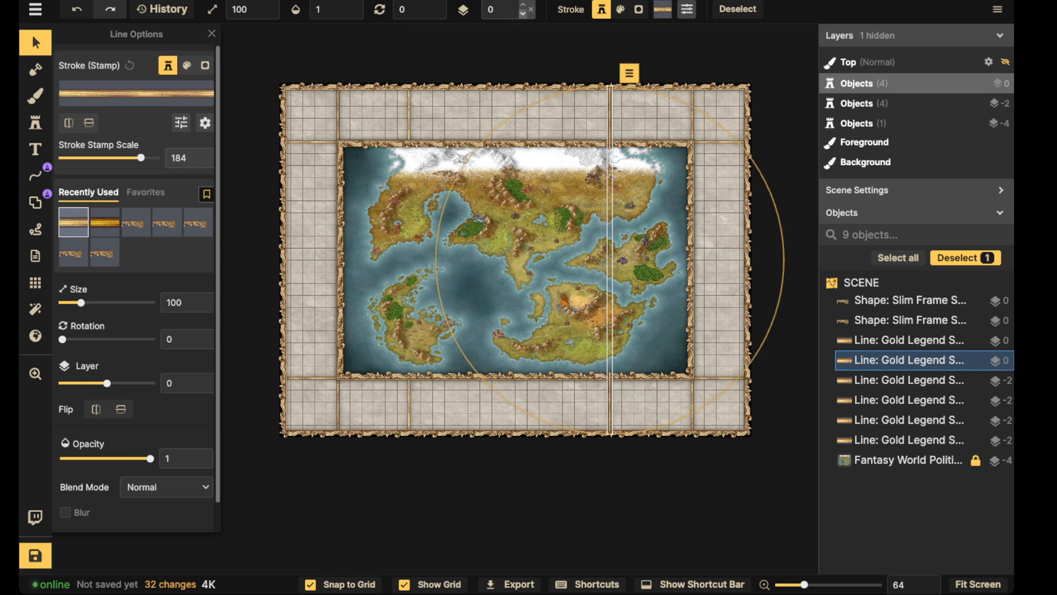
{"action": "left_click", "coordinate": [523, 14]}
{"action": "left_click", "coordinate": [523, 13]}
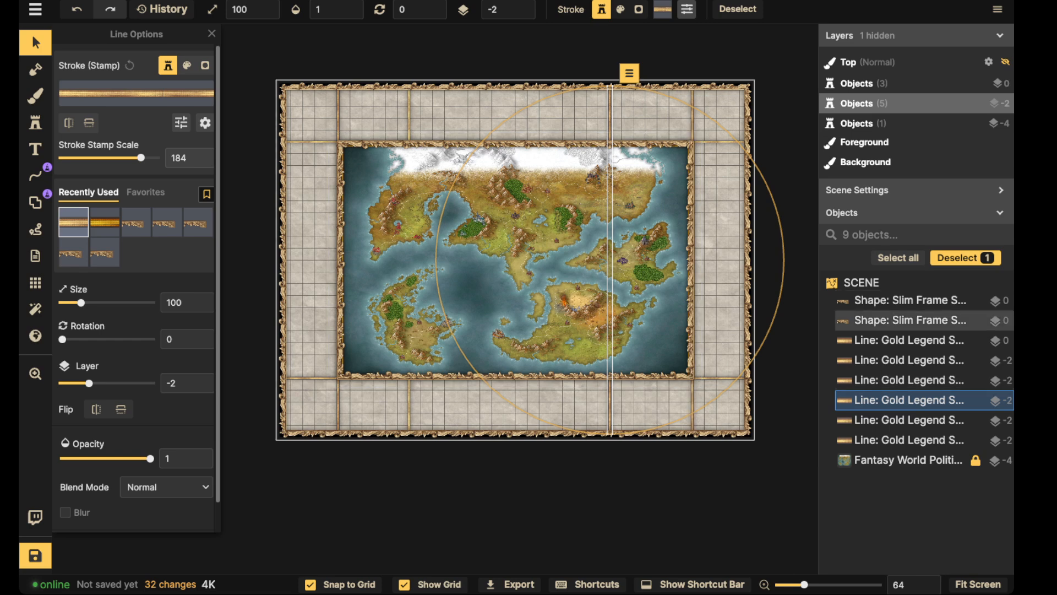
{"action": "left_click_drag", "start_coordinate": [610, 319], "coordinate": [621, 319]}
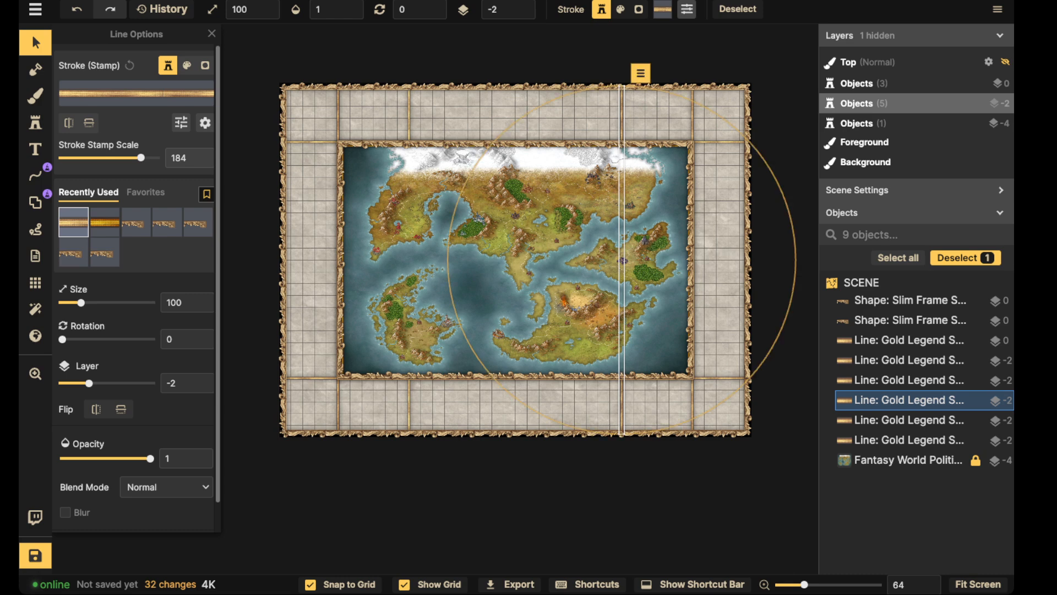
Step: Duplicate the gapped gold line again and place the copy near the map's middle, aligned with the outer frame's height
{"action": "key", "text": "ctrl+v"}
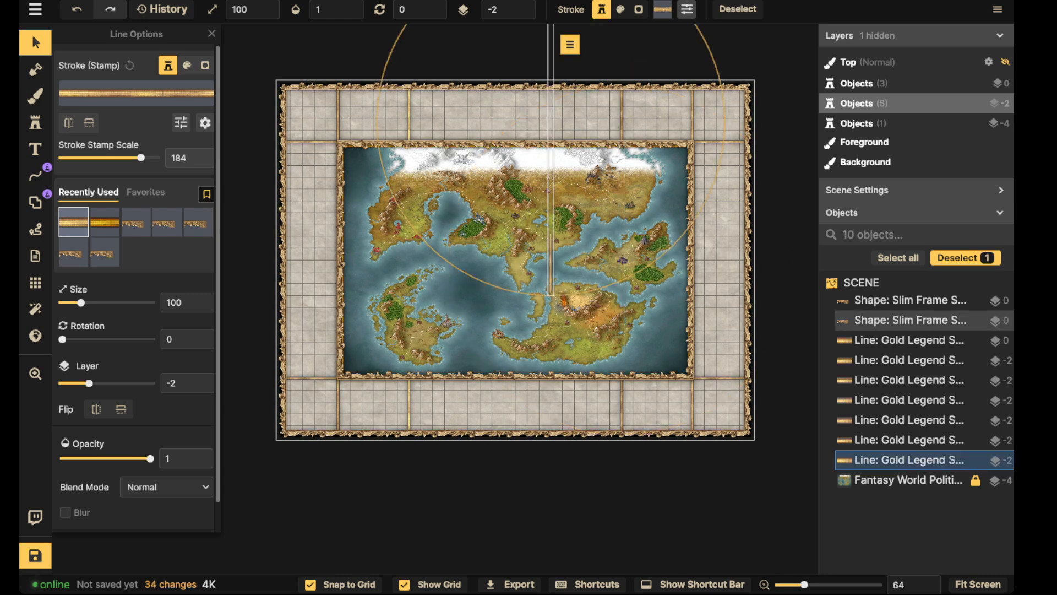
{"action": "left_click_drag", "start_coordinate": [551, 127], "coordinate": [509, 247]}
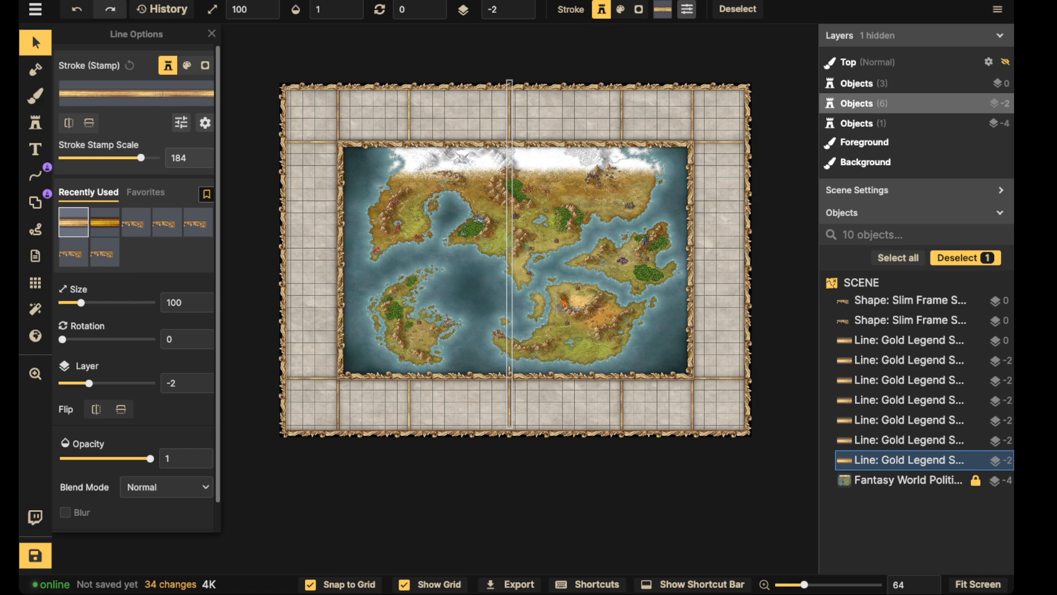
{"action": "scroll", "coordinate": [510, 123], "scroll_direction": "up", "scroll_amount": 5}
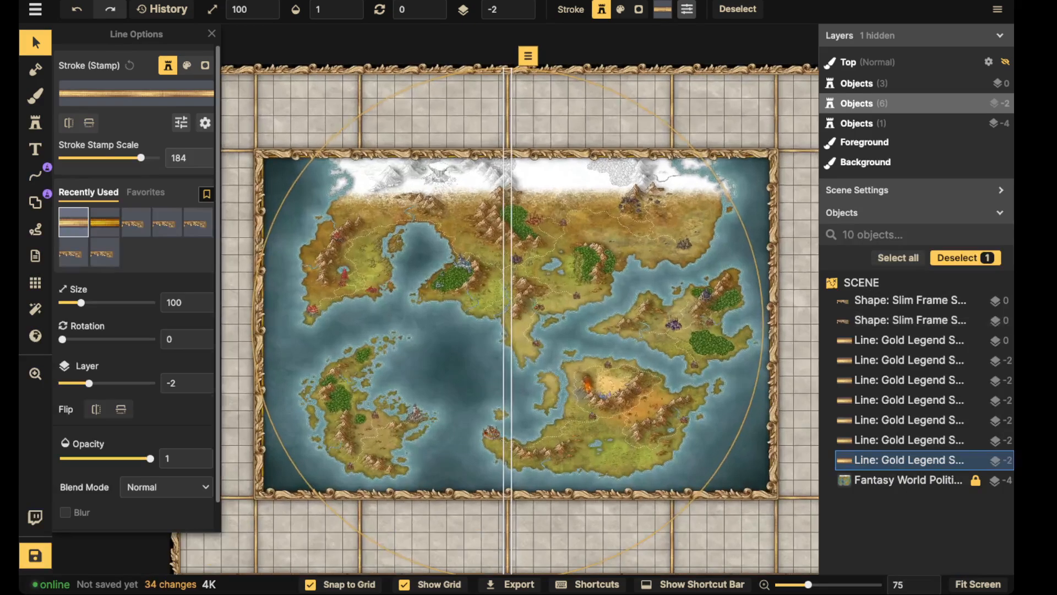
{"action": "scroll", "coordinate": [474, 121], "scroll_direction": "down", "scroll_amount": 3}
{"action": "key", "text": "Escape"}
{"action": "scroll", "coordinate": [437, 126], "scroll_direction": "down", "scroll_amount": 2}
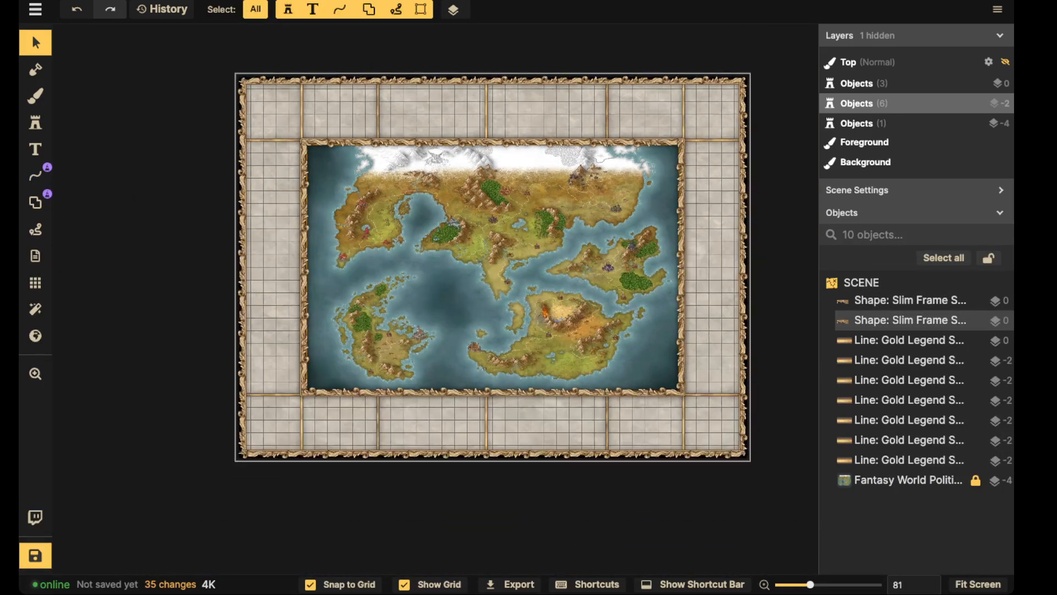
Step: Hide the grid to check the divided border band without grid lines, and show the grid again
{"action": "left_click", "coordinate": [35, 282]}
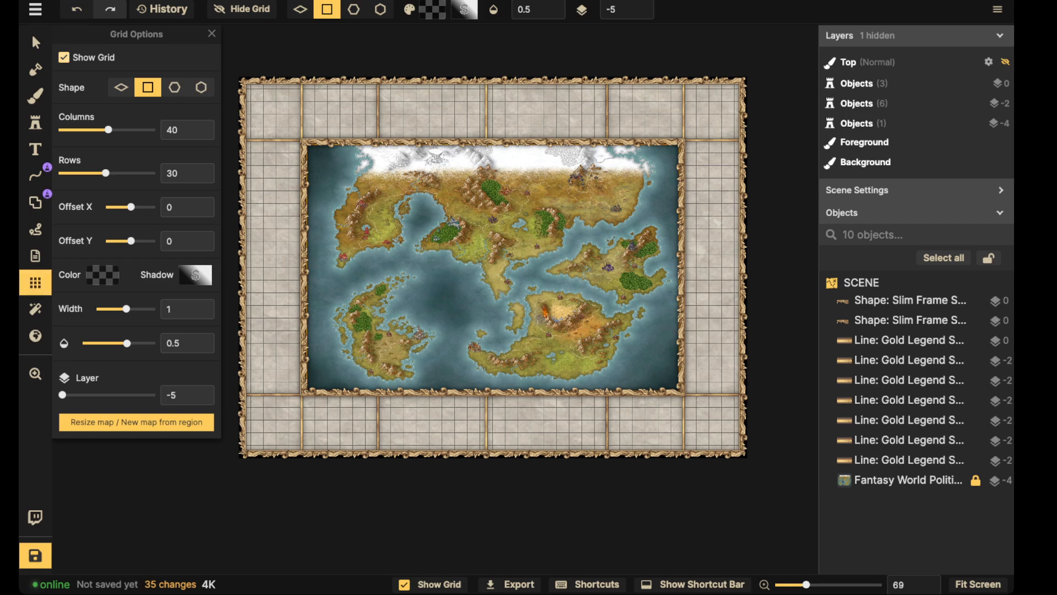
{"action": "left_click", "coordinate": [64, 57]}
{"action": "scroll", "coordinate": [361, 62], "scroll_direction": "down", "scroll_amount": 2}
{"action": "left_click", "coordinate": [211, 34]}
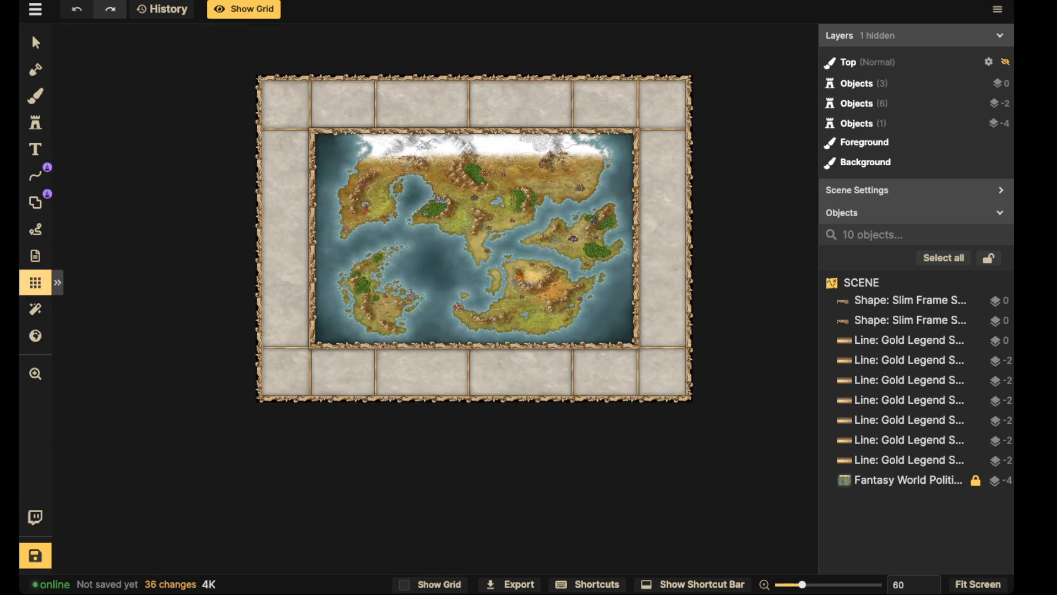
{"action": "left_click", "coordinate": [36, 282]}
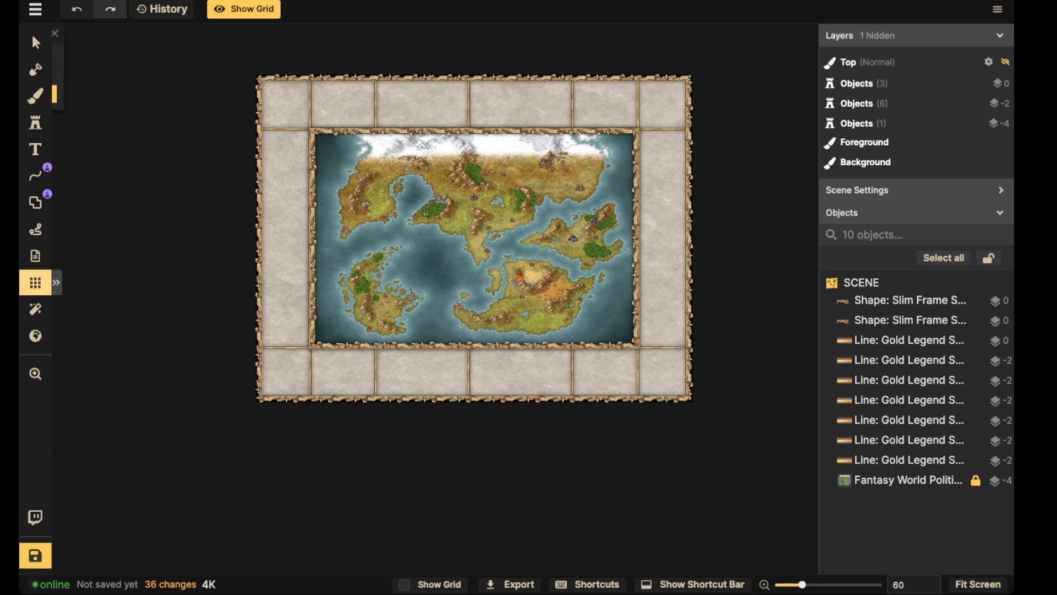
{"action": "left_click", "coordinate": [64, 57]}
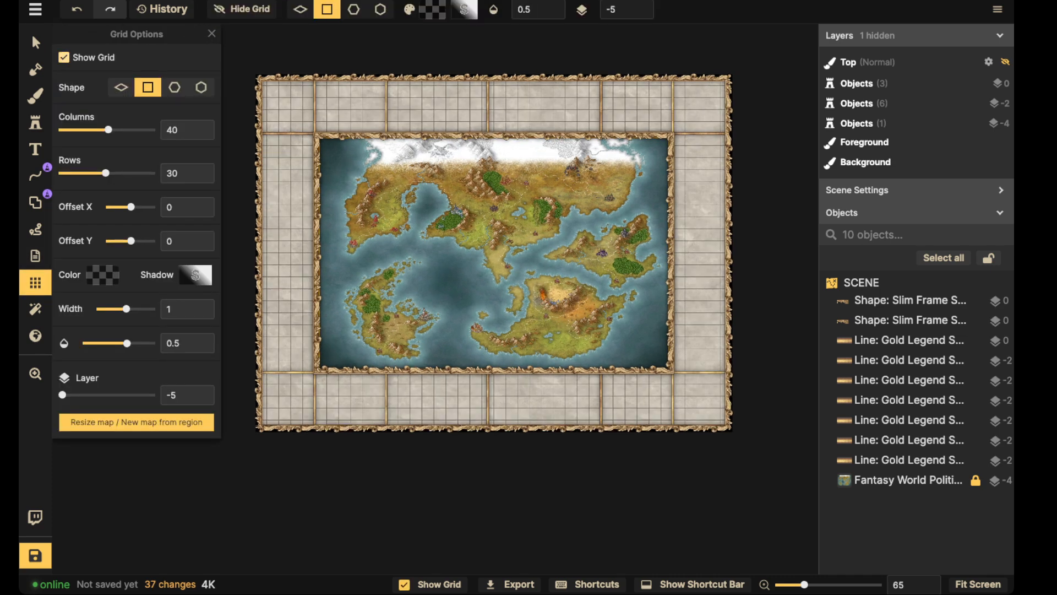
Step: Duplicate the horizontal gold line along the inner frame's upper edge and place the copy lower, across the upper part of the map
{"action": "left_click", "coordinate": [36, 43]}
{"action": "left_click", "coordinate": [700, 133]}
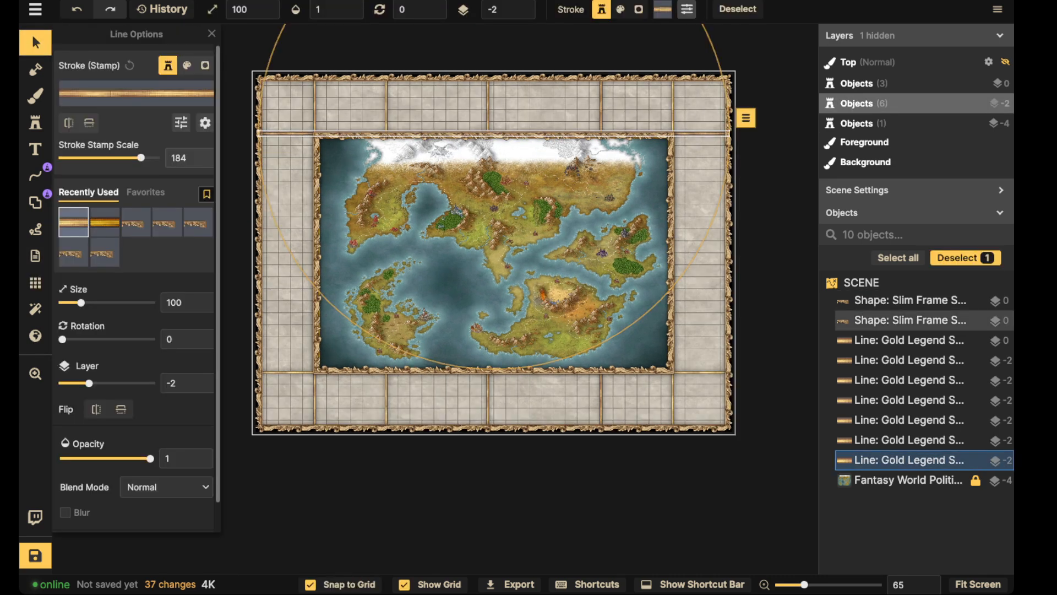
{"action": "key", "text": "ctrl+c"}
{"action": "key", "text": "ctrl+v"}
{"action": "left_click_drag", "start_coordinate": [298, 215], "coordinate": [494, 193]}
{"action": "scroll", "coordinate": [452, 190], "scroll_direction": "up", "scroll_amount": 3}
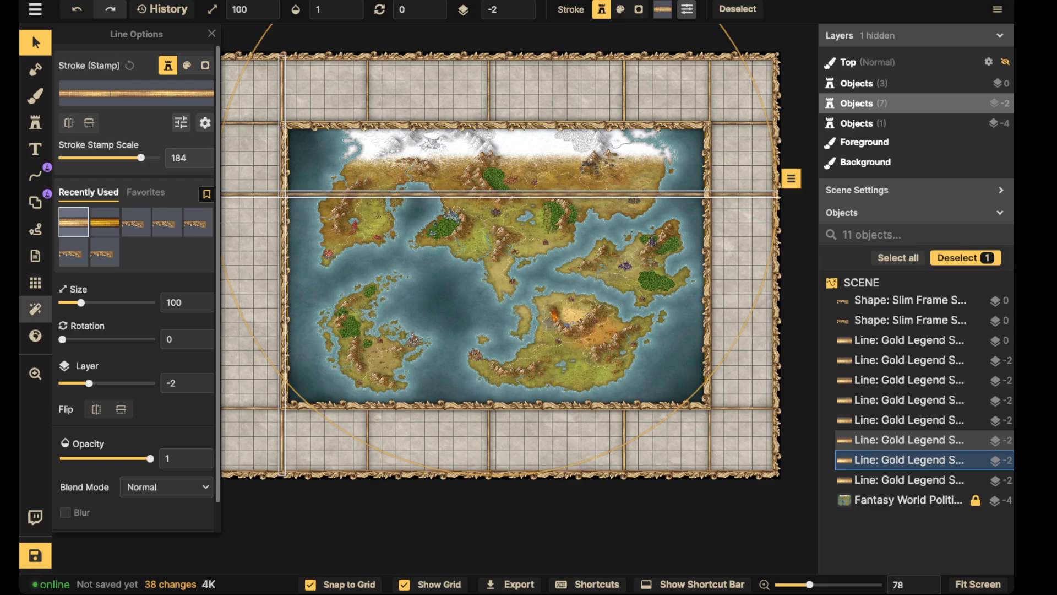
Step: Add a portal at the middle of the copied line and set its width to 20, leaving the line only on the side bands
{"action": "left_click", "coordinate": [36, 175]}
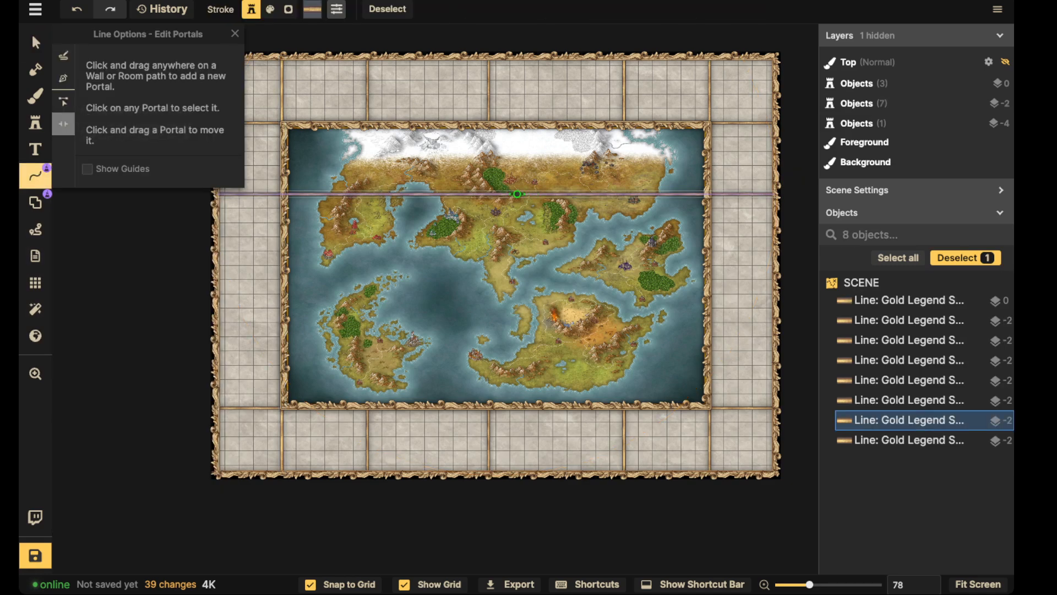
{"action": "left_click", "coordinate": [488, 194]}
{"action": "left_click_drag", "start_coordinate": [489, 194], "coordinate": [660, 194]}
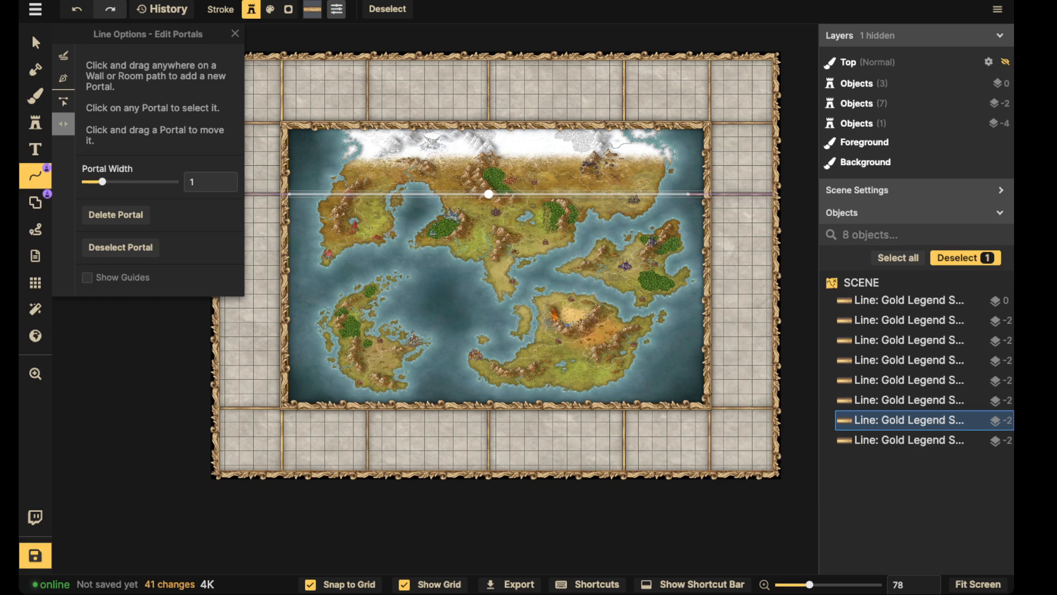
{"action": "left_click_drag", "start_coordinate": [103, 181], "coordinate": [175, 181]}
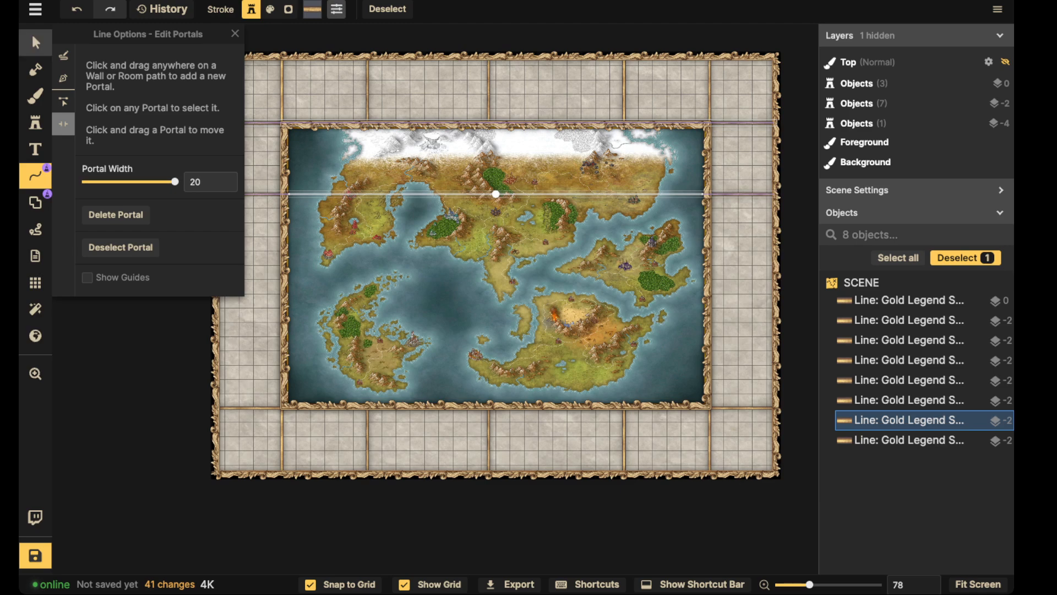
{"action": "left_click", "coordinate": [36, 42]}
Step: Duplicate the gapped horizontal line and place the copy across the lower part of the map, aligned with the outer frame's width
{"action": "left_click", "coordinate": [273, 194]}
{"action": "scroll", "coordinate": [273, 193], "scroll_direction": "down", "scroll_amount": 1}
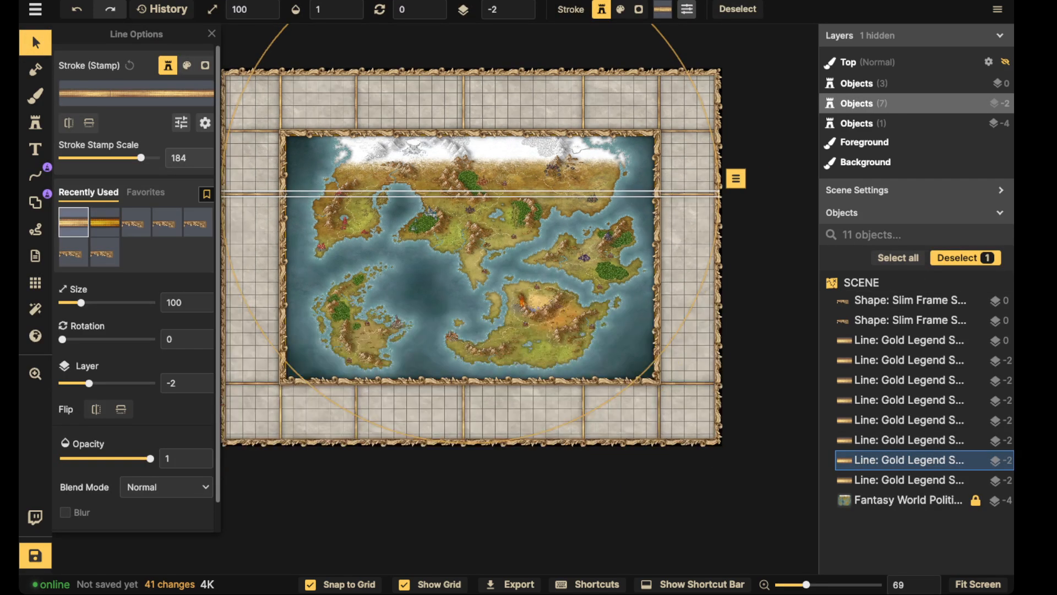
{"action": "key", "text": "ctrl+v"}
{"action": "left_click_drag", "start_coordinate": [292, 278], "coordinate": [523, 307]}
{"action": "scroll", "coordinate": [462, 307], "scroll_direction": "down", "scroll_amount": 1}
{"action": "key", "text": "space"}
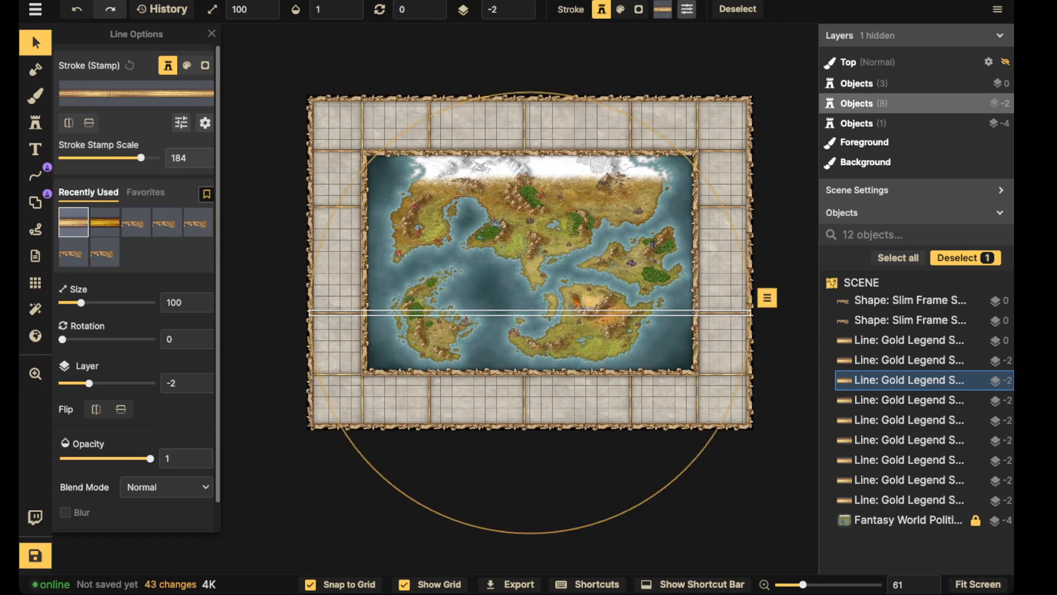
Step: Move the upper gapped horizontal line slightly down to even out the panels in the side bands
{"action": "scroll", "coordinate": [551, 298], "scroll_direction": "up", "scroll_amount": 3}
{"action": "scroll", "coordinate": [352, 318], "scroll_direction": "up", "scroll_amount": 1}
{"action": "left_click_drag", "start_coordinate": [355, 302], "coordinate": [386, 399]}
{"action": "key", "text": "space"}
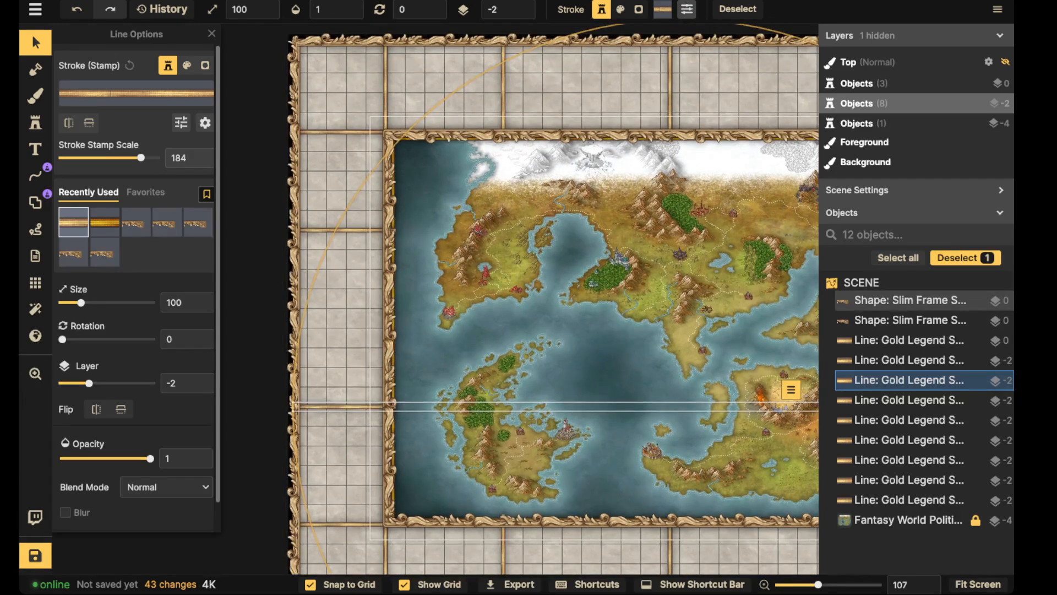
{"action": "left_click_drag", "start_coordinate": [363, 230], "coordinate": [313, 212]}
{"action": "key", "text": "Escape"}
{"action": "scroll", "coordinate": [366, 218], "scroll_direction": "down", "scroll_amount": 3}
{"action": "scroll", "coordinate": [367, 218], "scroll_direction": "down", "scroll_amount": 1}
{"action": "key", "text": "space"}
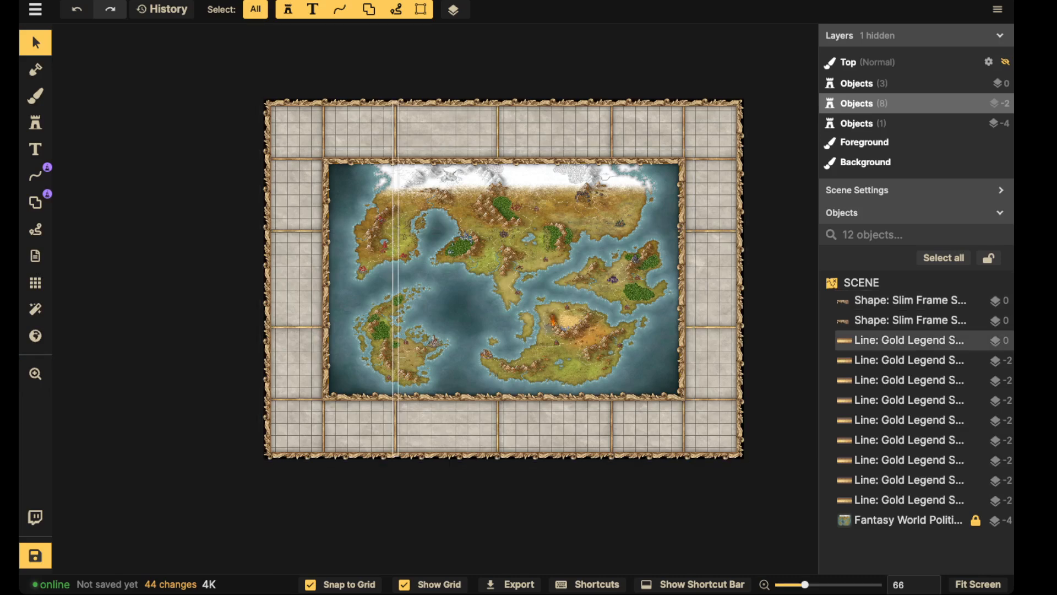
Step: Nudge the vertical gold lines over the map's left and right parts slightly inward toward the middle
{"action": "scroll", "coordinate": [403, 417], "scroll_direction": "up", "scroll_amount": 2}
{"action": "scroll", "coordinate": [398, 423], "scroll_direction": "up", "scroll_amount": 2}
{"action": "left_click_drag", "start_coordinate": [397, 423], "coordinate": [404, 424]}
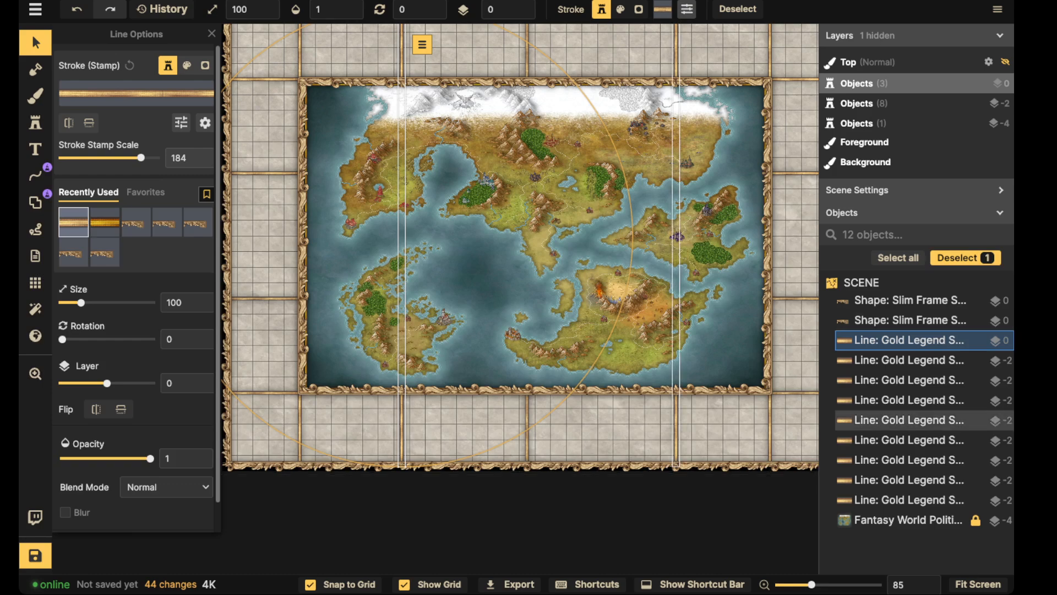
{"action": "left_click_drag", "start_coordinate": [676, 423], "coordinate": [668, 423]}
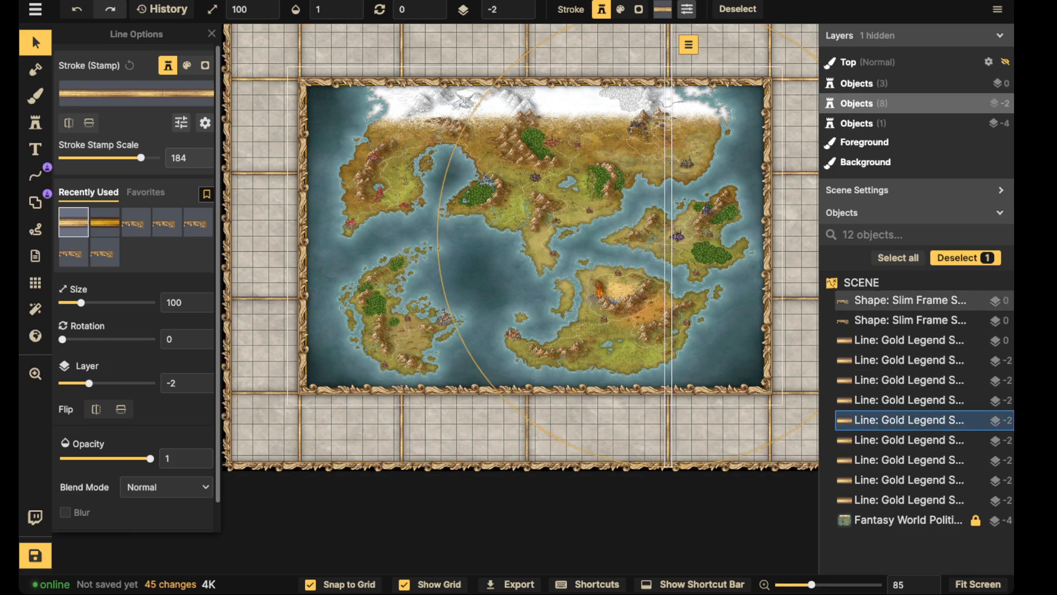
Step: Nudge the upper gapped horizontal line slightly down and the lower one slightly up to shrink the middle side panels
{"action": "left_click", "coordinate": [793, 173]}
{"action": "left_click_drag", "start_coordinate": [792, 173], "coordinate": [792, 180]}
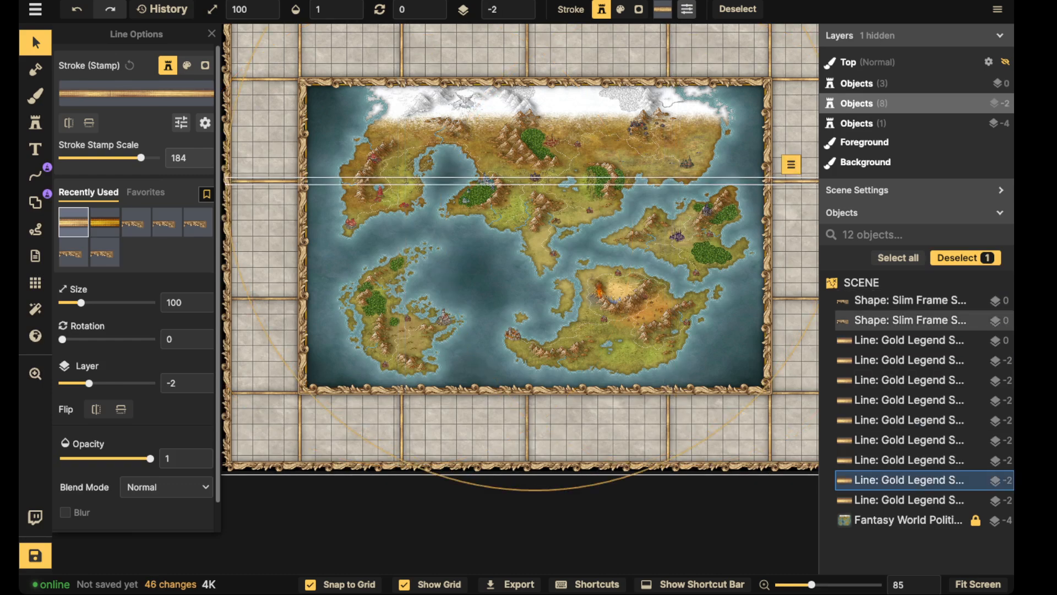
{"action": "left_click_drag", "start_coordinate": [793, 299], "coordinate": [793, 291]}
{"action": "scroll", "coordinate": [386, 204], "scroll_direction": "down", "scroll_amount": 5}
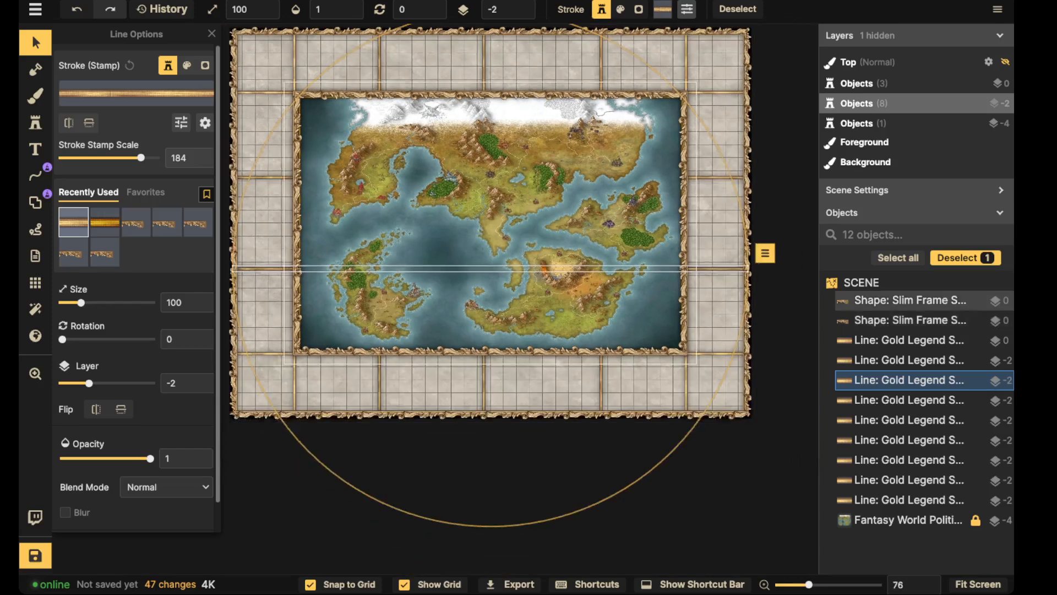
Step: Deselect the line and hide the grid over the map
{"action": "key", "text": "Escape"}
{"action": "left_click", "coordinate": [36, 283]}
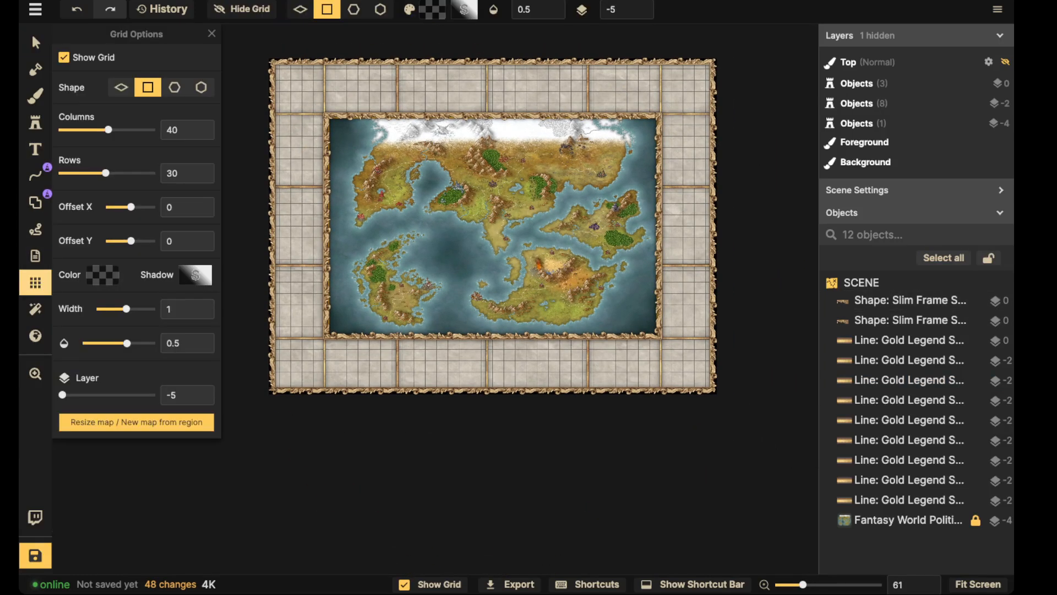
{"action": "left_click", "coordinate": [63, 58]}
{"action": "left_click", "coordinate": [35, 43]}
{"action": "scroll", "coordinate": [268, 133], "scroll_direction": "down", "scroll_amount": 2}
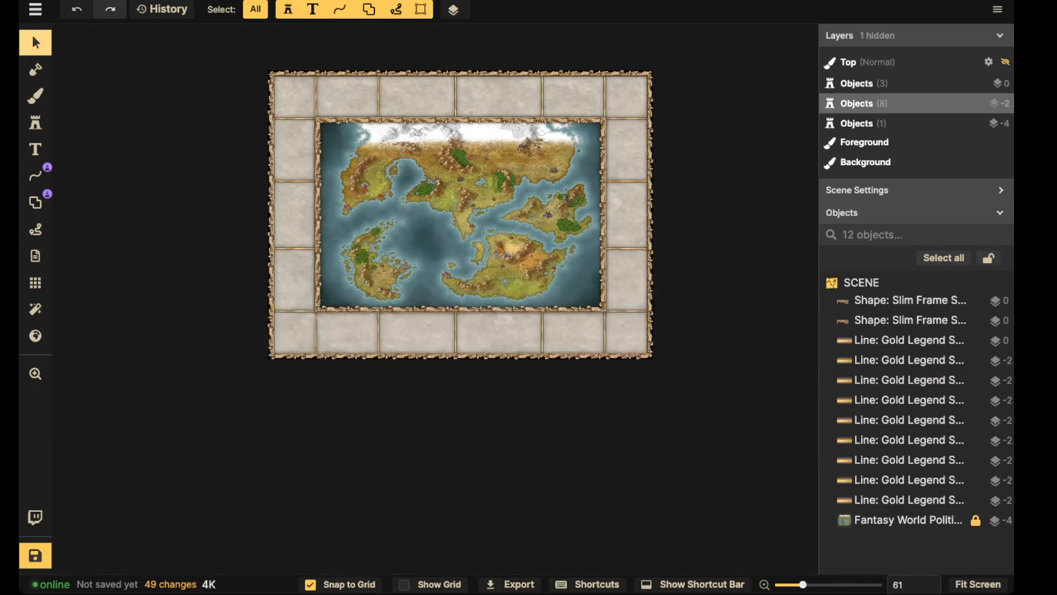
Step: Select both frame shapes and all the gold lines and group them under the name "Frame"
{"action": "left_click_drag", "start_coordinate": [268, 133], "coordinate": [301, 204]}
{"action": "left_click_drag", "start_coordinate": [203, 87], "coordinate": [793, 559]}
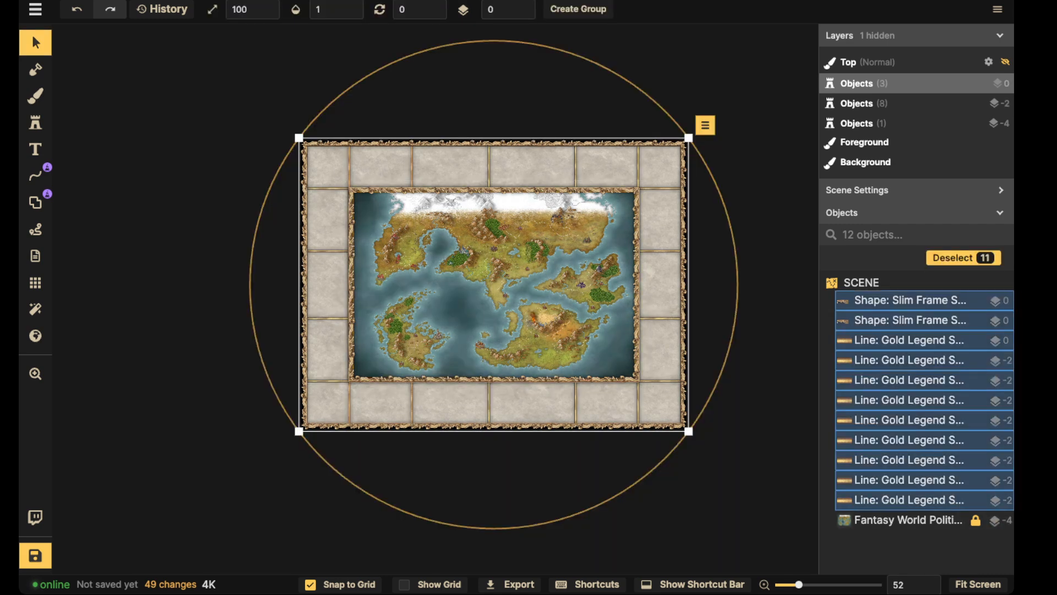
{"action": "left_click", "coordinate": [578, 9]}
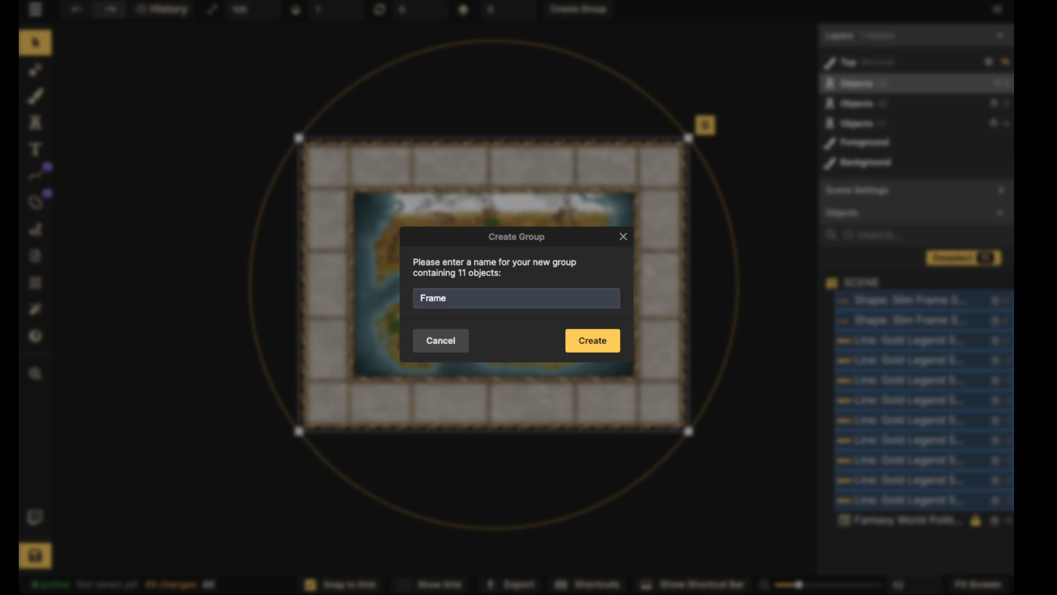
{"action": "left_click", "coordinate": [592, 340]}
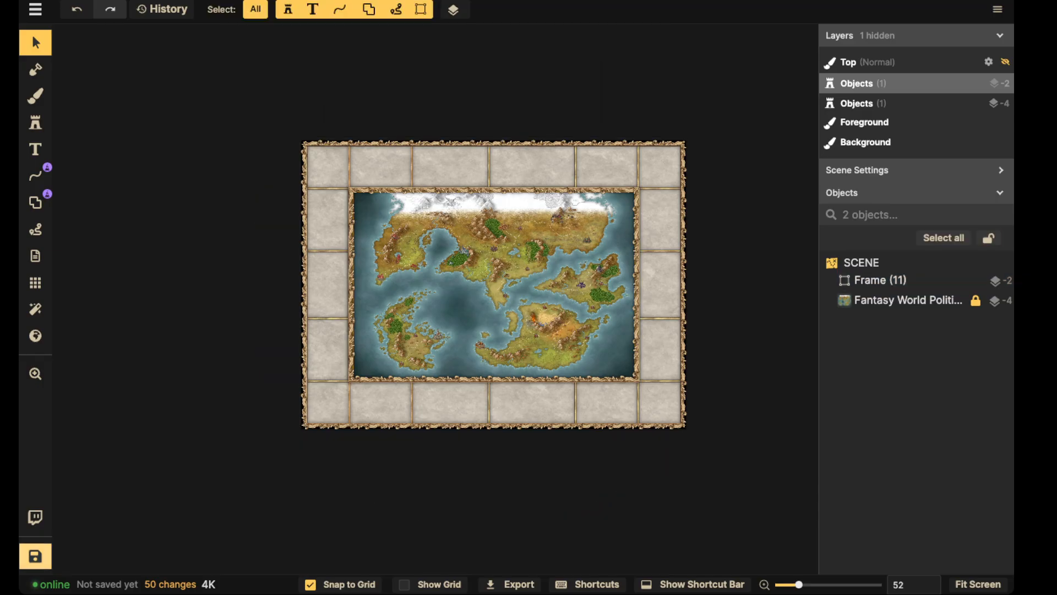
Step: Save the map under the name "Map Frame"
{"action": "left_click", "coordinate": [35, 554]}
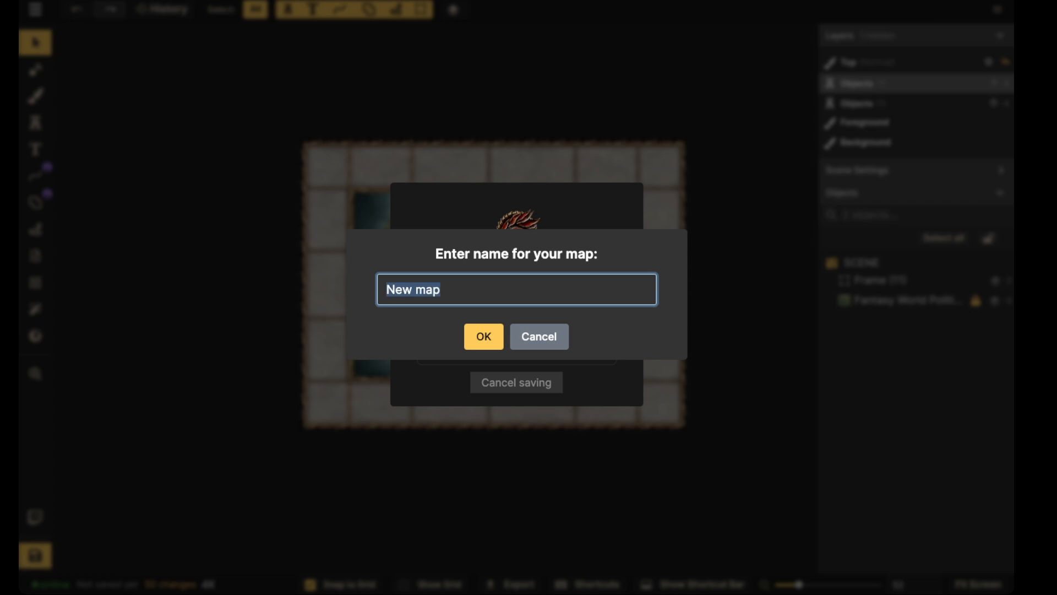
{"action": "type", "text": "Map Frame"}
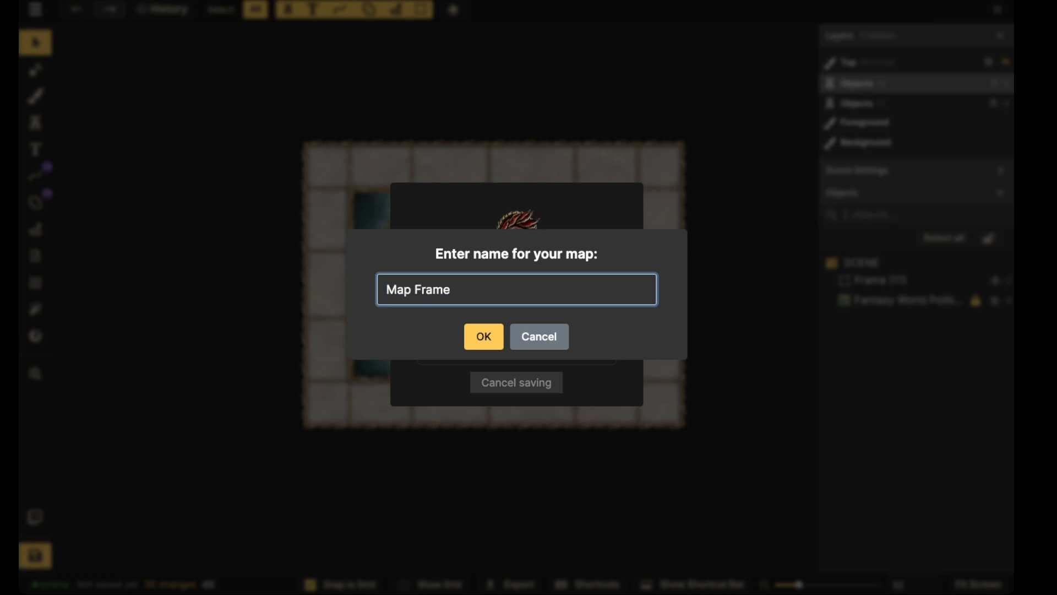
{"action": "key", "text": "Return"}
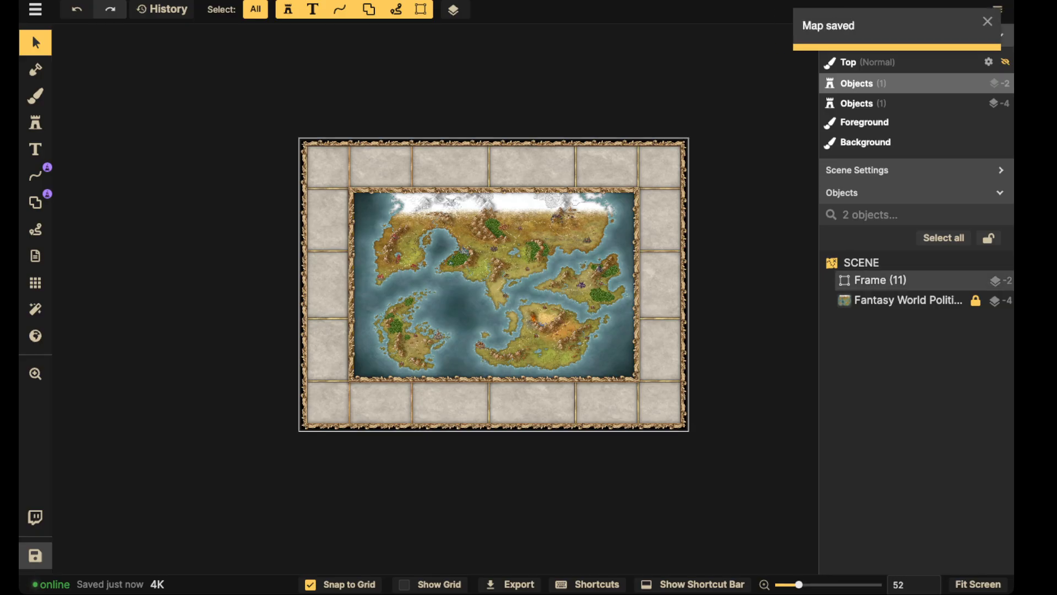
Step: Lock the Frame group in the scene's object list
{"action": "scroll", "coordinate": [325, 264], "scroll_direction": "up", "scroll_amount": 3}
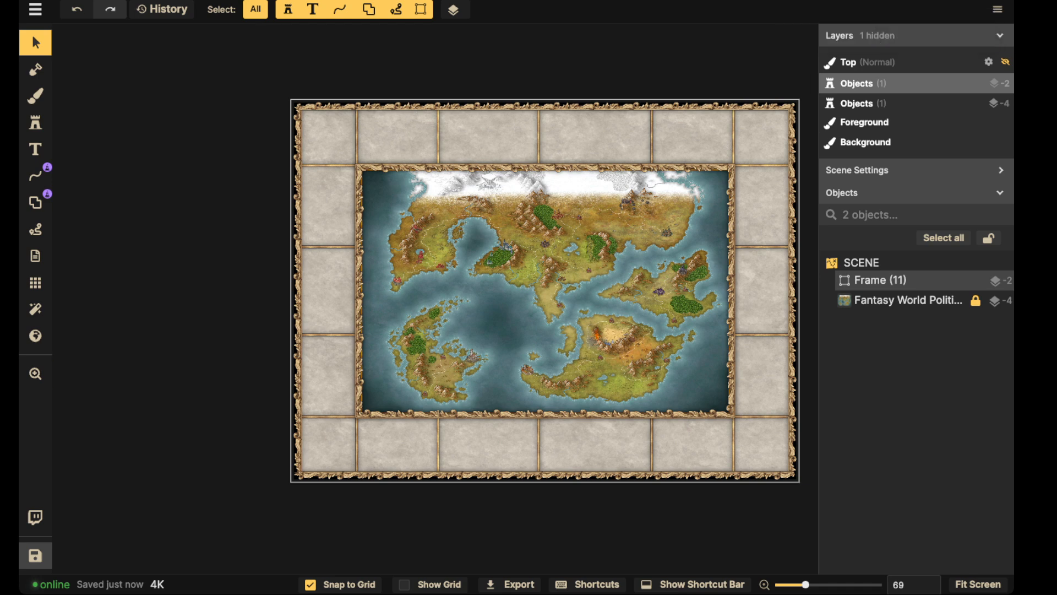
{"action": "left_click_drag", "start_coordinate": [325, 264], "coordinate": [245, 271]}
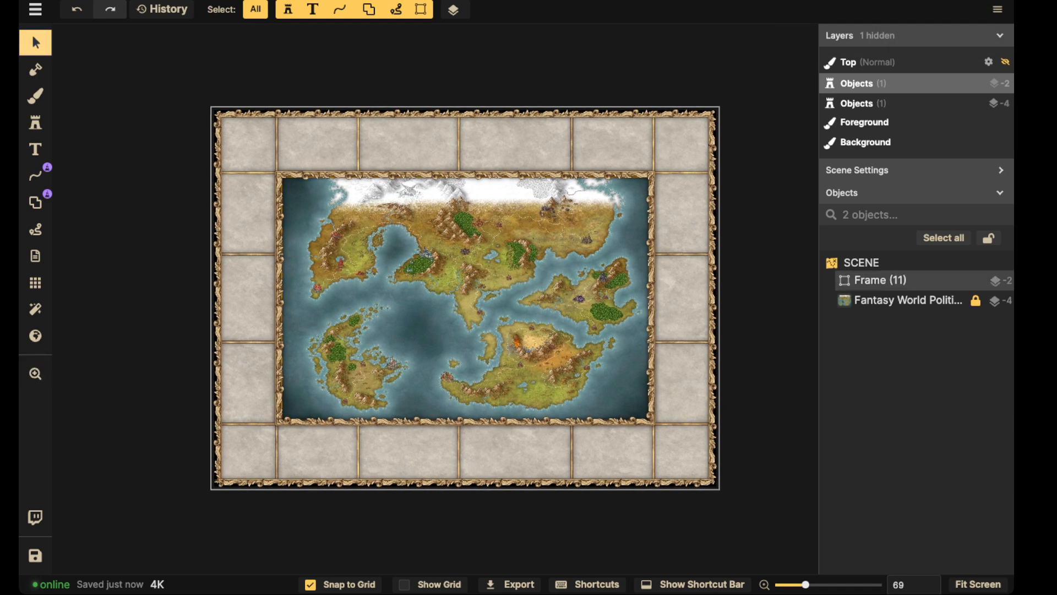
{"action": "left_click", "coordinate": [976, 280]}
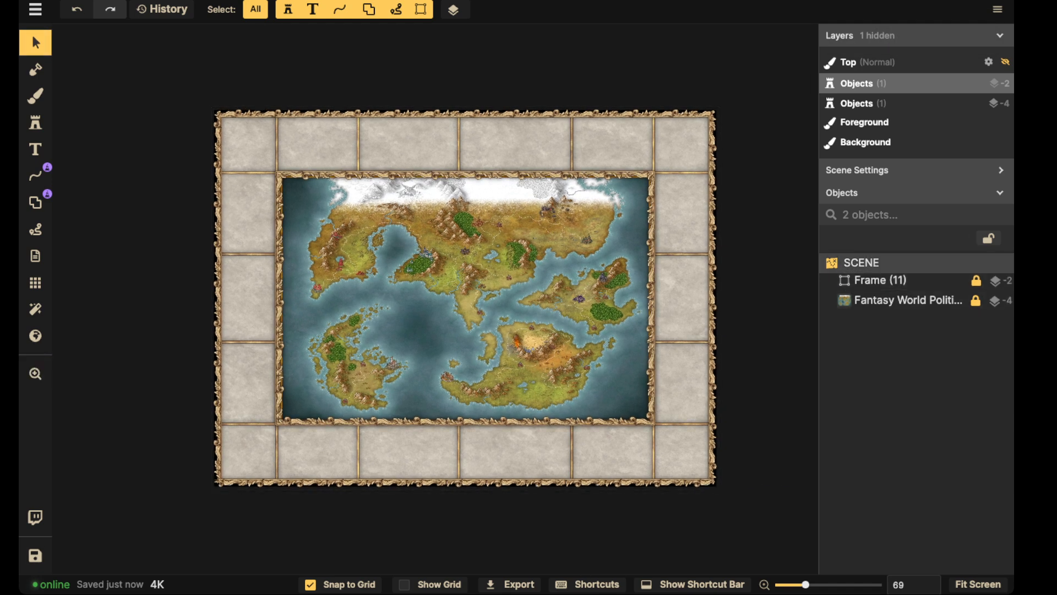
Step: Set the locked Frame group's layer to 5 and deselect it
{"action": "left_click", "coordinate": [886, 280]}
{"action": "scroll", "coordinate": [508, 9], "scroll_direction": "up", "scroll_amount": 7}
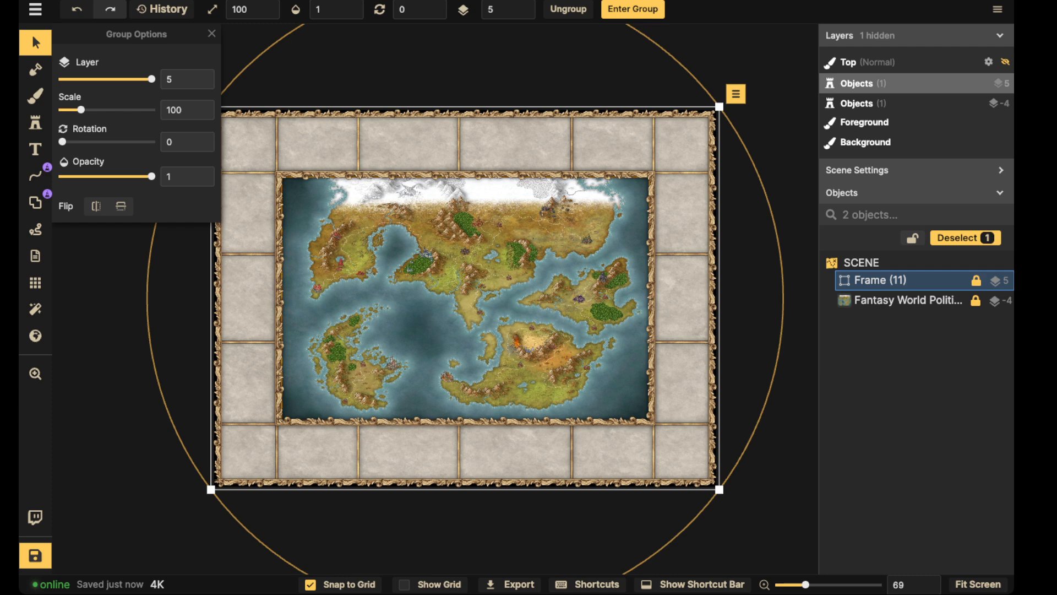
{"action": "left_click", "coordinate": [568, 9]}
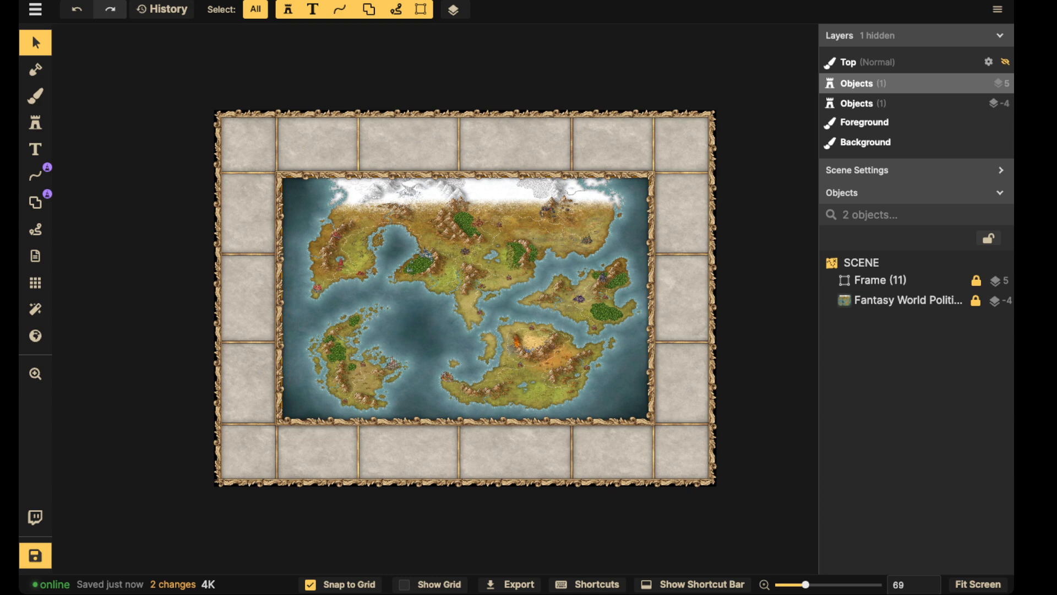
Step: Examine the map's regions, settlements and coastlines up close, and check how the whole map sits inside the finished frame
{"action": "scroll", "coordinate": [341, 247], "scroll_direction": "up", "scroll_amount": 5}
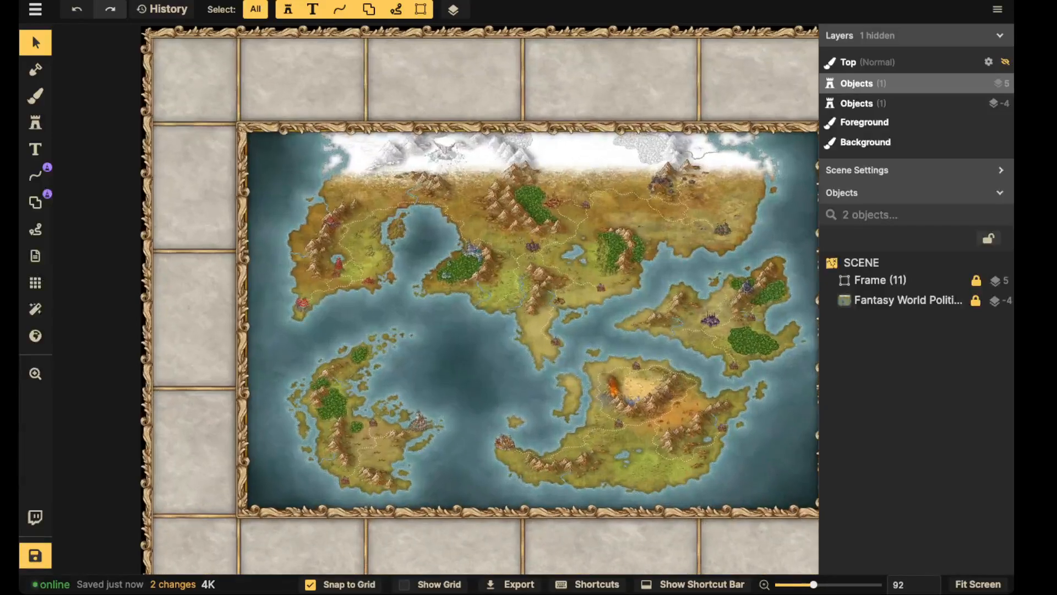
{"action": "scroll", "coordinate": [333, 206], "scroll_direction": "up", "scroll_amount": 3}
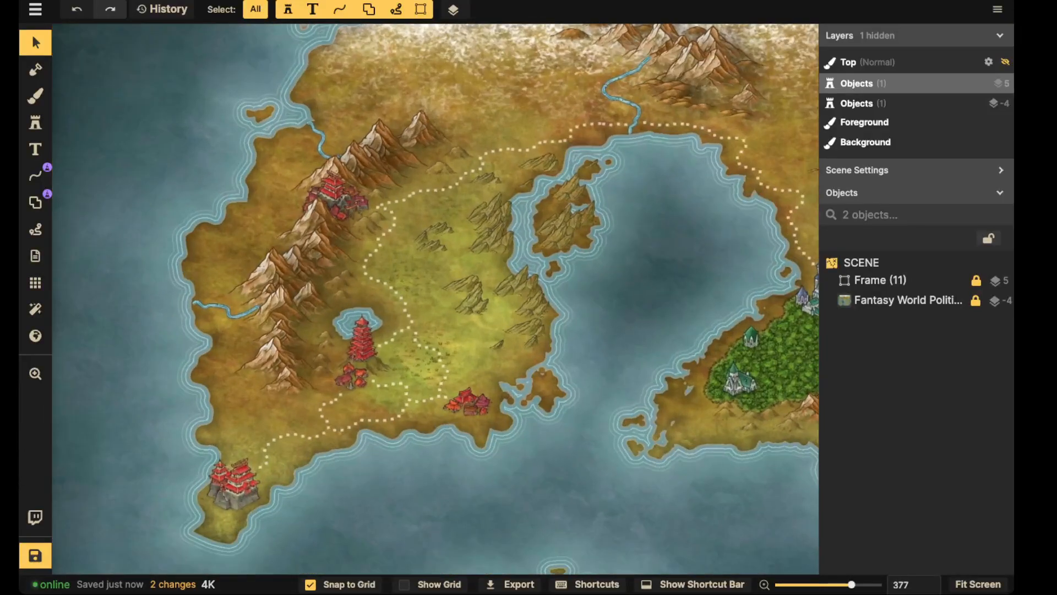
{"action": "key", "text": "space"}
{"action": "left_click_drag", "start_coordinate": [333, 206], "coordinate": [274, 208]}
{"action": "scroll", "coordinate": [376, 256], "scroll_direction": "down", "scroll_amount": 2}
{"action": "left_click_drag", "start_coordinate": [597, 353], "coordinate": [326, 343]}
{"action": "scroll", "coordinate": [326, 349], "scroll_direction": "up", "scroll_amount": 2}
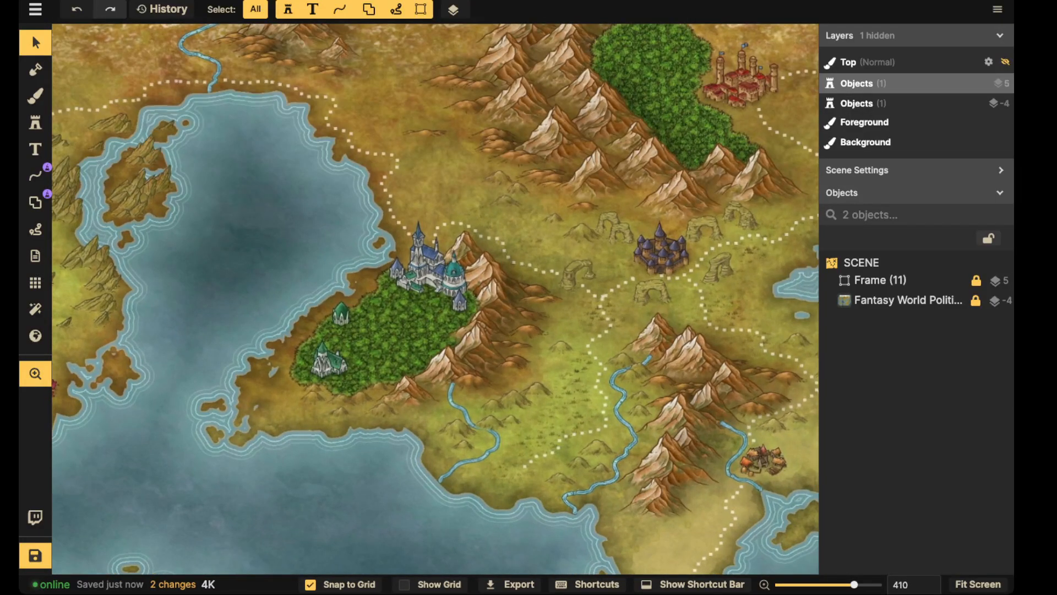
{"action": "left_click_drag", "start_coordinate": [578, 231], "coordinate": [247, 381]}
{"action": "scroll", "coordinate": [531, 292], "scroll_direction": "down", "scroll_amount": 3}
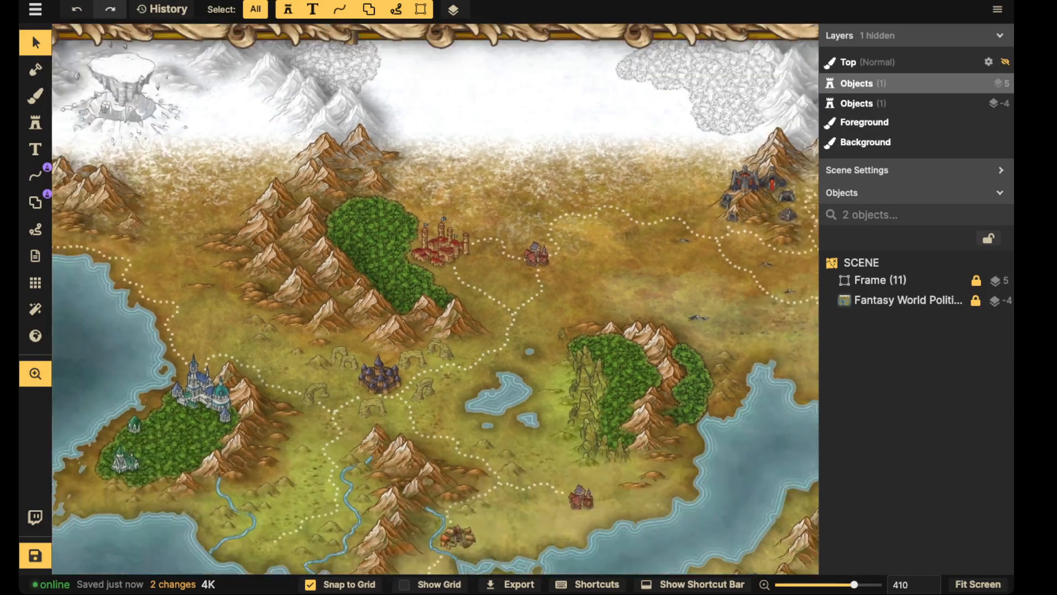
{"action": "left_click_drag", "start_coordinate": [550, 292], "coordinate": [248, 298]}
{"action": "scroll", "coordinate": [478, 234], "scroll_direction": "up", "scroll_amount": 2}
{"action": "scroll", "coordinate": [385, 227], "scroll_direction": "up", "scroll_amount": 1}
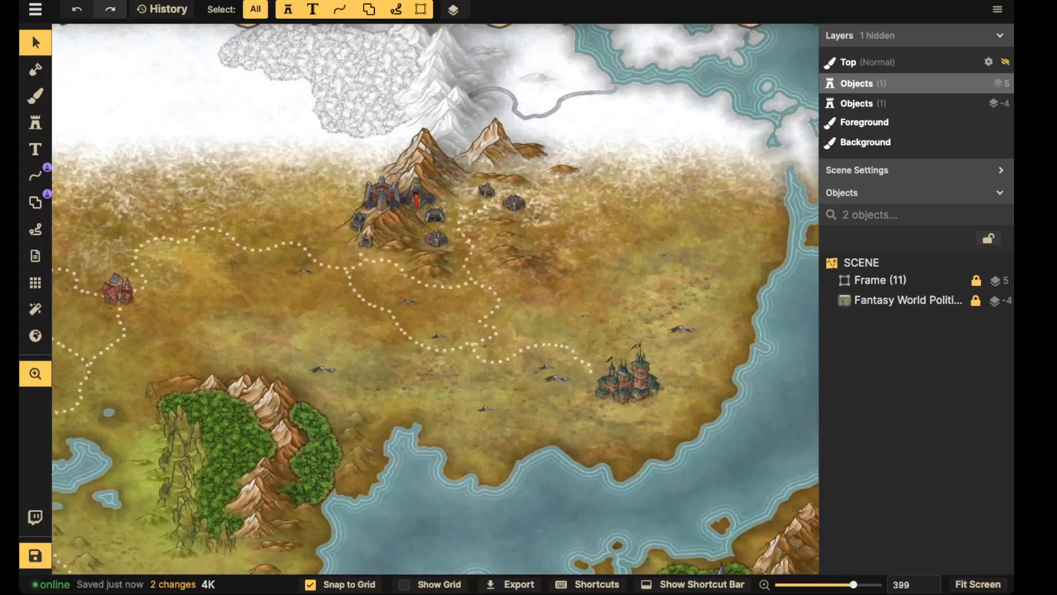
{"action": "left_click_drag", "start_coordinate": [509, 387], "coordinate": [440, 187]}
{"action": "scroll", "coordinate": [440, 187], "scroll_direction": "down", "scroll_amount": 2}
{"action": "left_click_drag", "start_coordinate": [384, 542], "coordinate": [560, 261]}
{"action": "scroll", "coordinate": [471, 333], "scroll_direction": "down", "scroll_amount": 2}
{"action": "left_click_drag", "start_coordinate": [364, 298], "coordinate": [726, 293]}
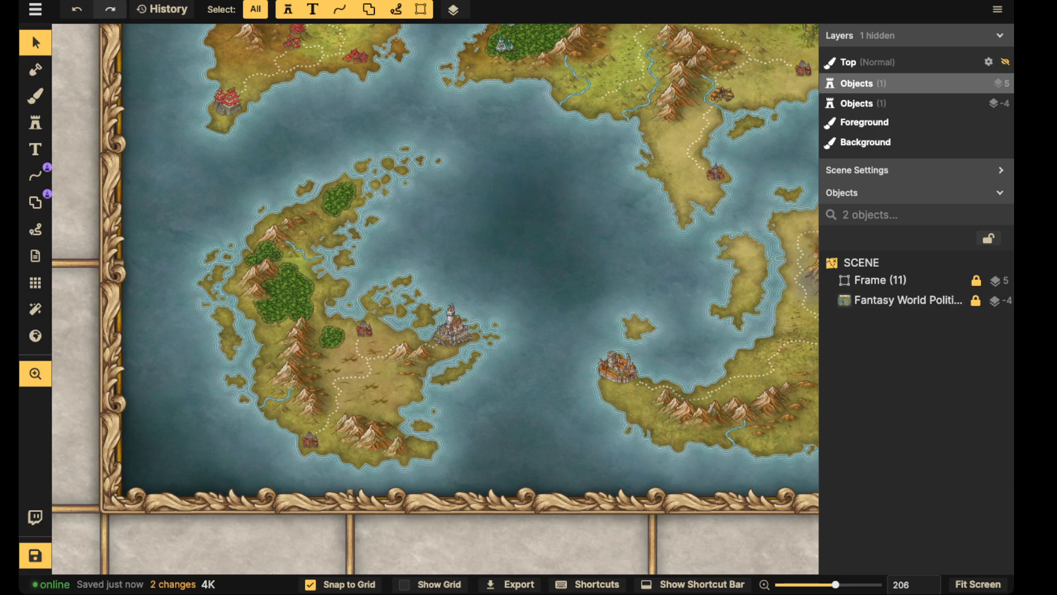
{"action": "scroll", "coordinate": [391, 236], "scroll_direction": "down", "scroll_amount": 3}
{"action": "left_click_drag", "start_coordinate": [391, 236], "coordinate": [338, 384]}
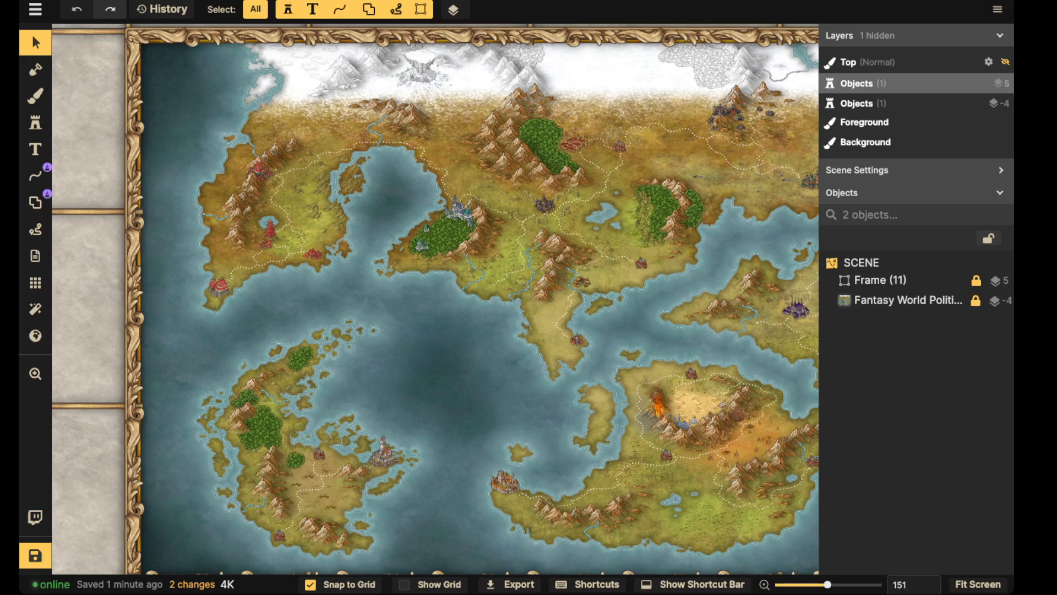
{"action": "scroll", "coordinate": [308, 324], "scroll_direction": "down", "scroll_amount": 5}
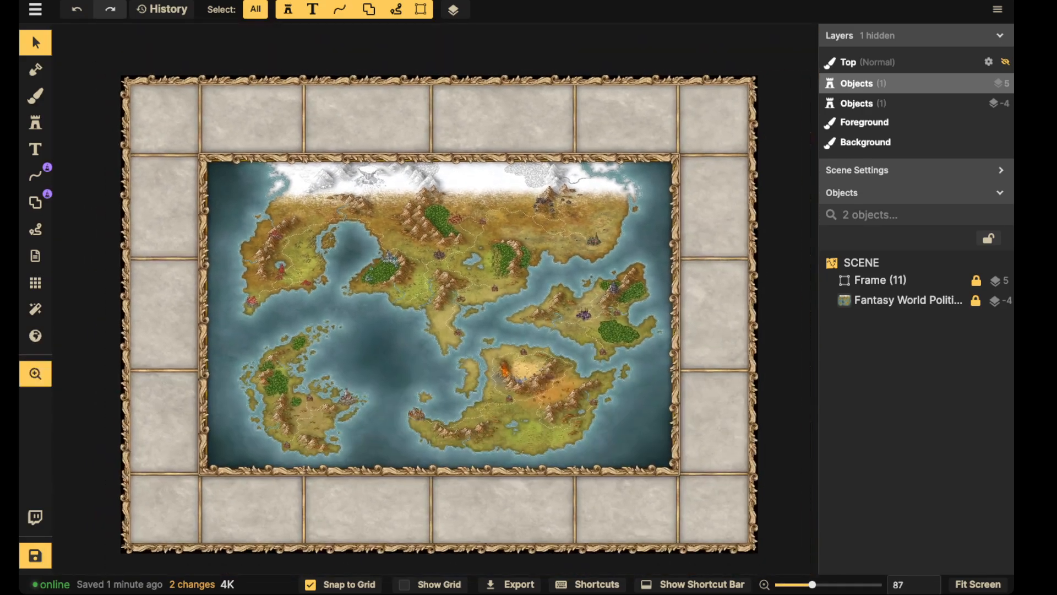
{"action": "left_click_drag", "start_coordinate": [428, 330], "coordinate": [427, 315]}
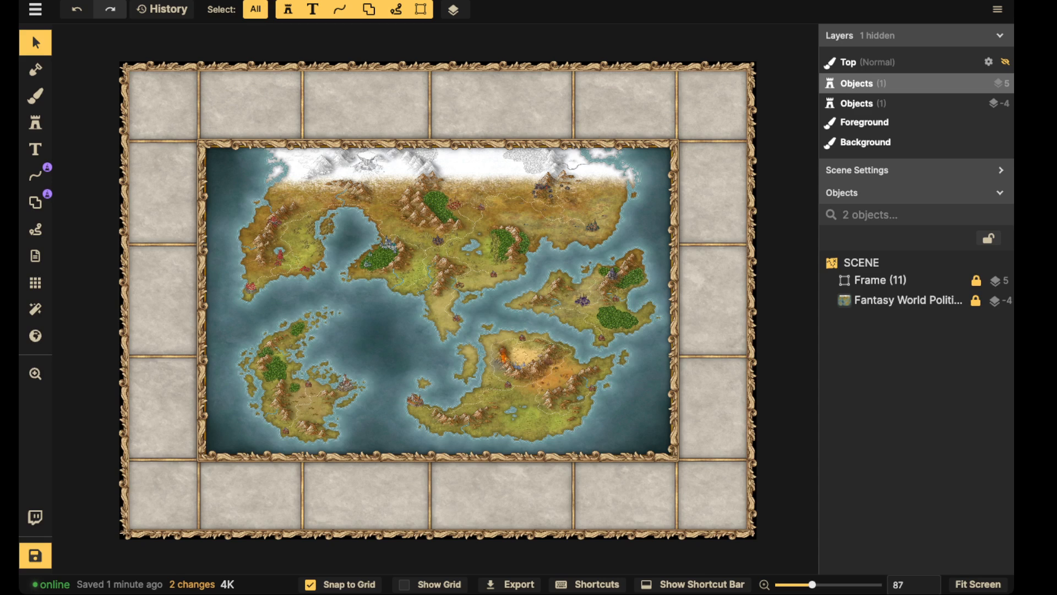
Step: Examine the western region's red settlements up close and the empty panels around the frame's top-left corner
{"action": "scroll", "coordinate": [294, 230], "scroll_direction": "up", "scroll_amount": 6}
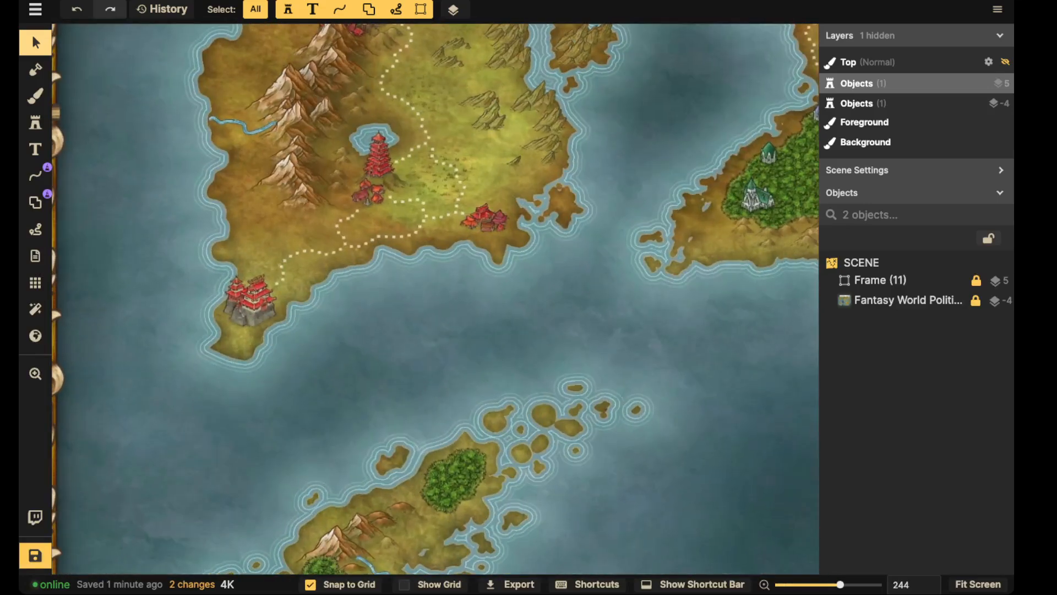
{"action": "key", "text": "space"}
{"action": "left_click_drag", "start_coordinate": [294, 230], "coordinate": [393, 311]}
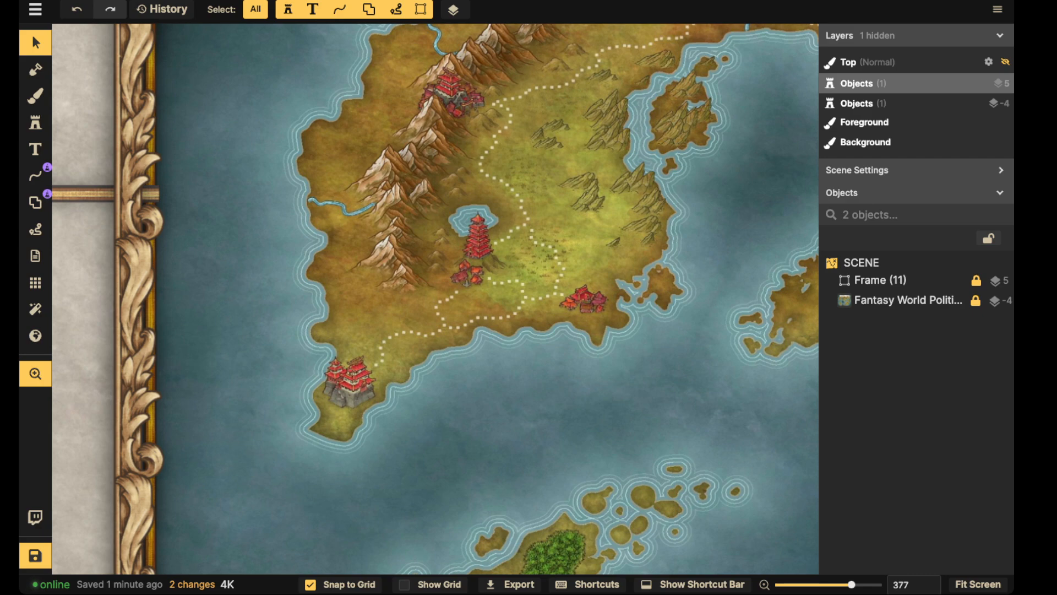
{"action": "scroll", "coordinate": [543, 165], "scroll_direction": "down", "scroll_amount": 2}
{"action": "left_click_drag", "start_coordinate": [339, 10], "coordinate": [571, 397]}
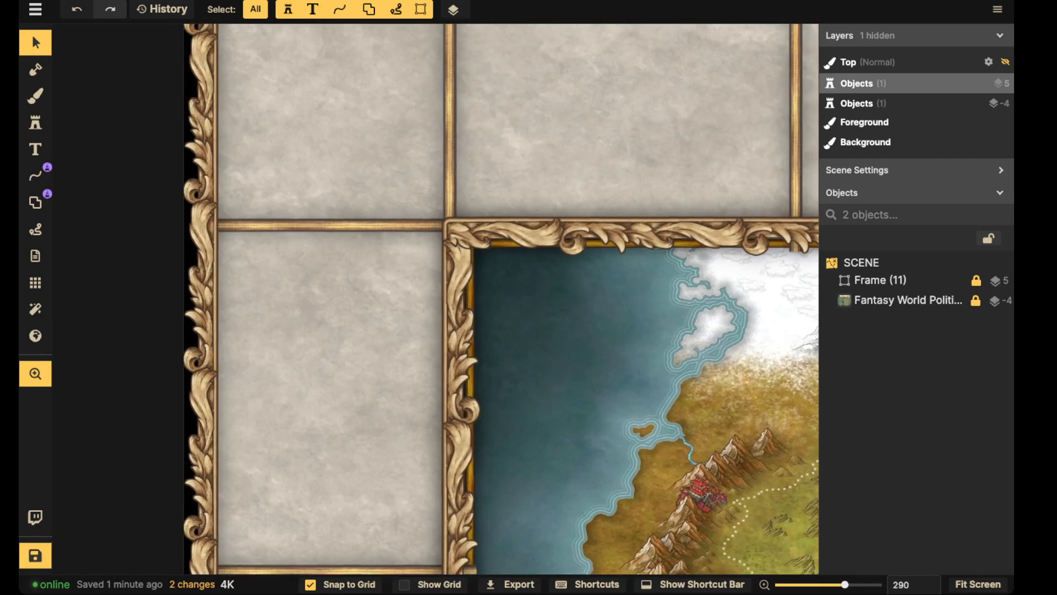
{"action": "key", "text": "space"}
{"action": "left_click_drag", "start_coordinate": [495, 286], "coordinate": [526, 399]}
Step: Browse the Fantasy World stamp catalog down to the Eastern stamps and close it without picking any
{"action": "left_click", "coordinate": [35, 123]}
{"action": "left_click", "coordinate": [107, 113]}
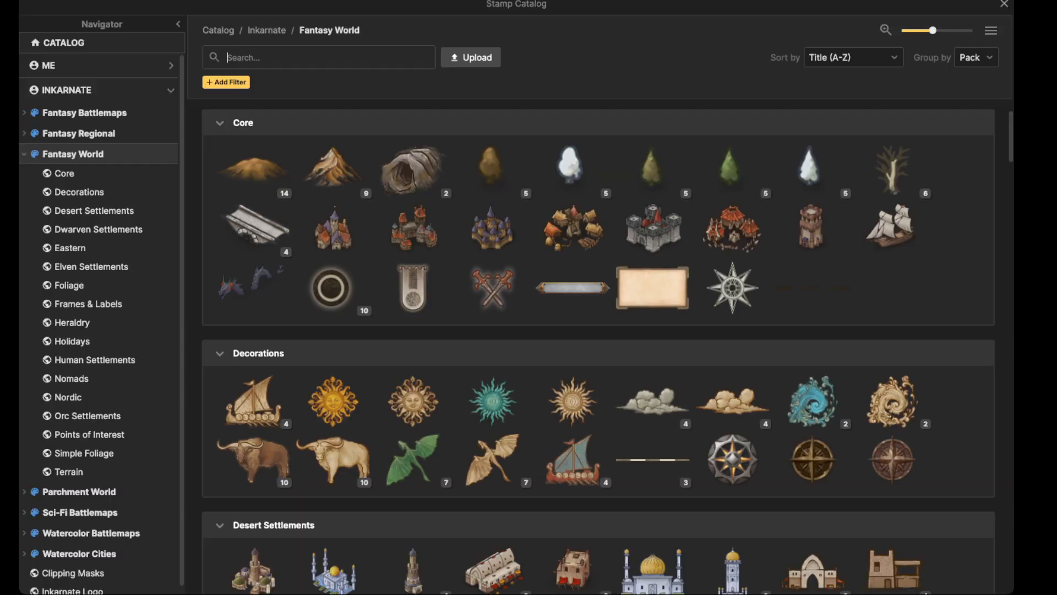
{"action": "scroll", "coordinate": [332, 229], "scroll_direction": "down", "scroll_amount": 10}
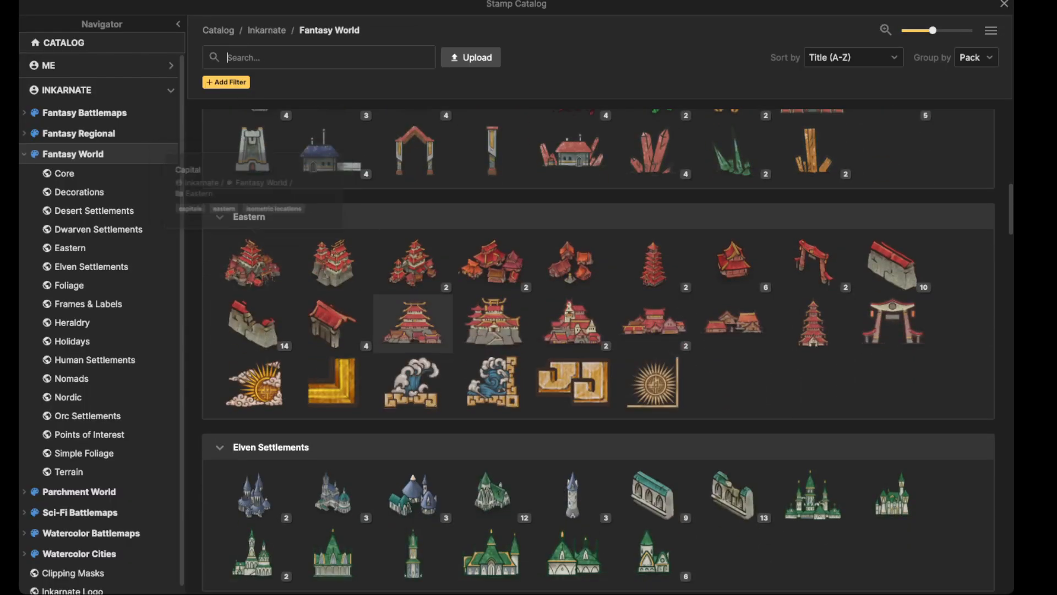
{"action": "key", "text": "Escape"}
{"action": "scroll", "coordinate": [385, 305], "scroll_direction": "up", "scroll_amount": 1}
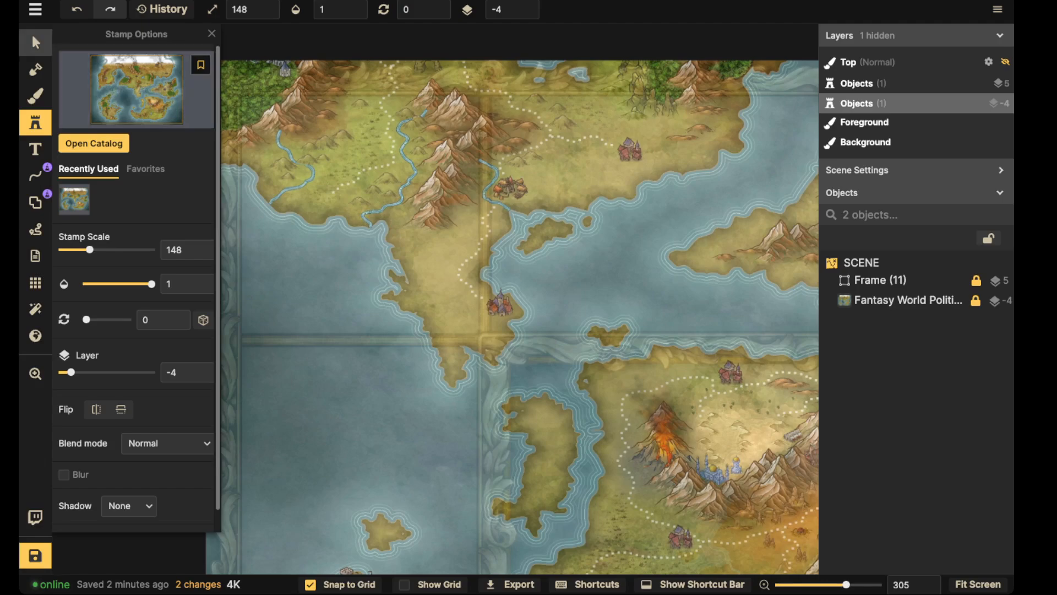
Step: Compare the western region's pagoda, settlements and coastal castle up close with the empty corner panel of the frame
{"action": "left_click", "coordinate": [35, 43]}
{"action": "scroll", "coordinate": [367, 248], "scroll_direction": "up", "scroll_amount": 4}
{"action": "left_click_drag", "start_coordinate": [367, 248], "coordinate": [110, 38]}
{"action": "left_click_drag", "start_coordinate": [445, 411], "coordinate": [263, 497]}
{"action": "scroll", "coordinate": [332, 304], "scroll_direction": "up", "scroll_amount": 9}
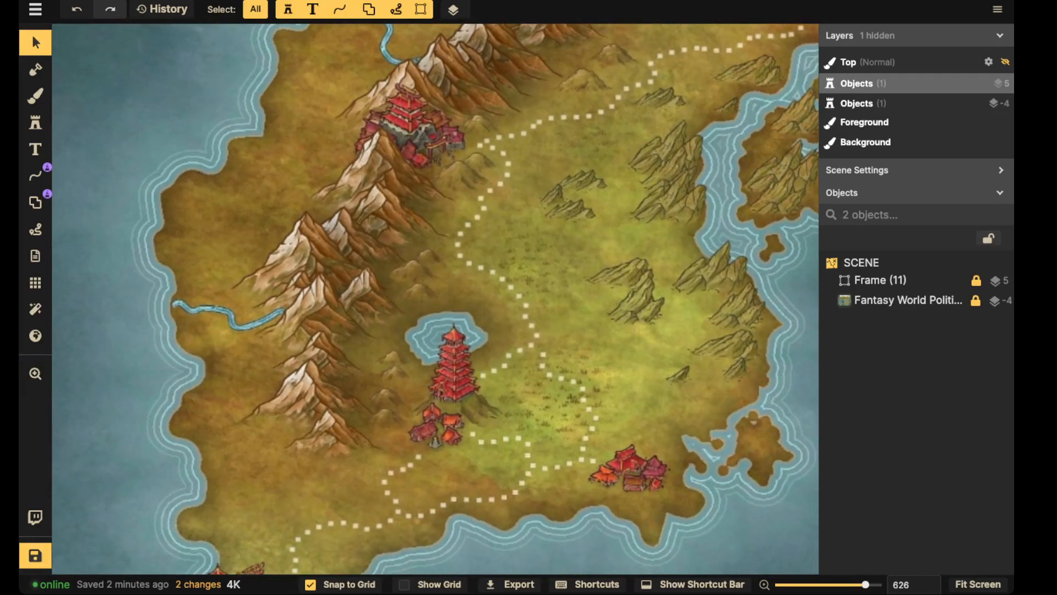
{"action": "scroll", "coordinate": [418, 143], "scroll_direction": "down", "scroll_amount": 4}
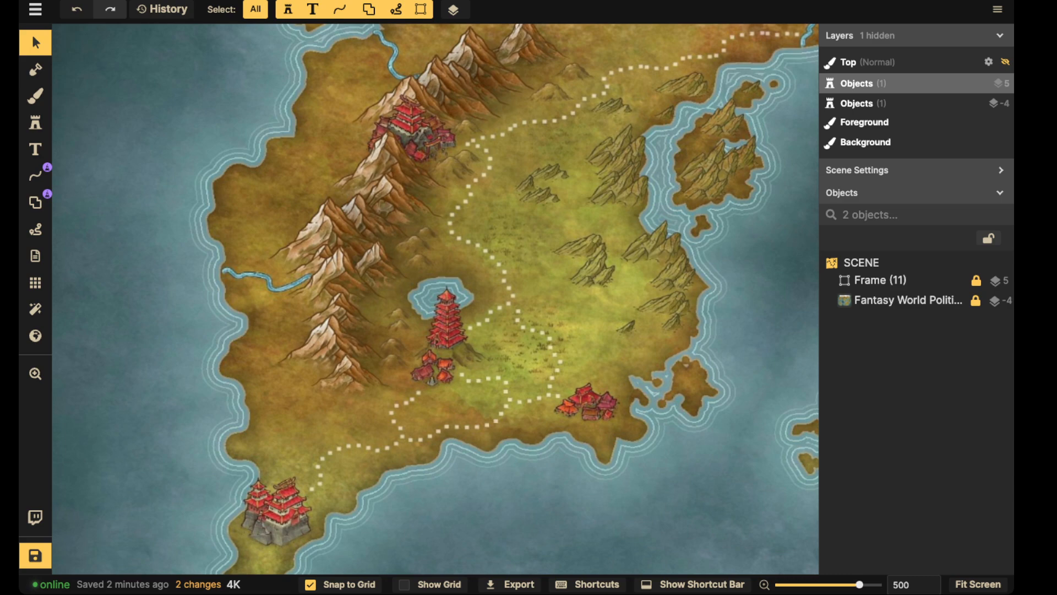
{"action": "scroll", "coordinate": [409, 142], "scroll_direction": "down", "scroll_amount": 3}
{"action": "scroll", "coordinate": [223, 80], "scroll_direction": "down", "scroll_amount": 5}
{"action": "left_click_drag", "start_coordinate": [223, 80], "coordinate": [584, 494]}
Step: Load the Eastern Cities stamp from the Fantasy World catalog and preview it over the frame's top-left corner panel
{"action": "left_click", "coordinate": [36, 123]}
{"action": "left_click", "coordinate": [94, 137]}
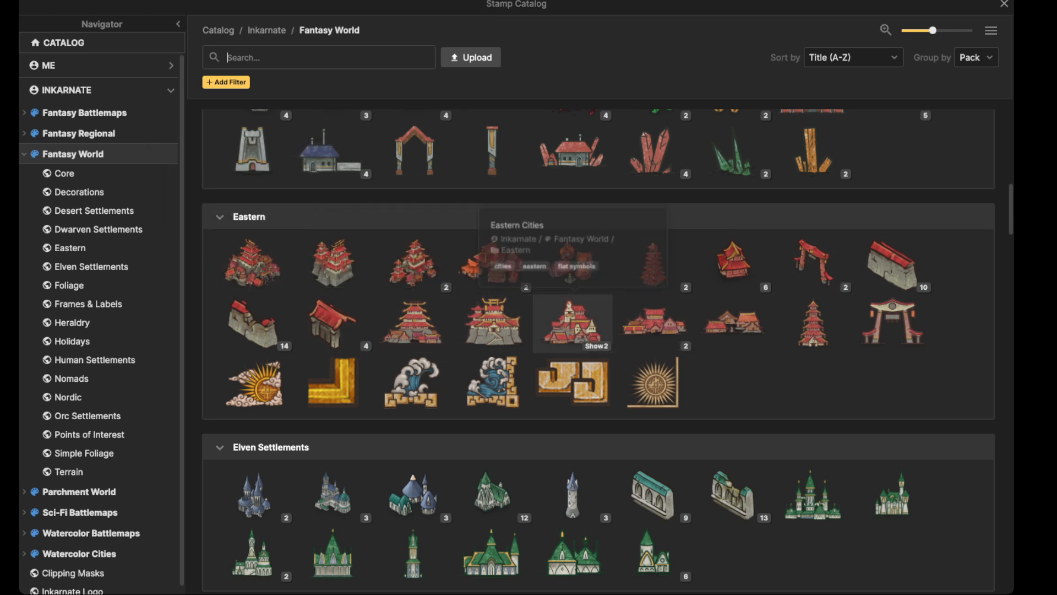
{"action": "left_click", "coordinate": [573, 325]}
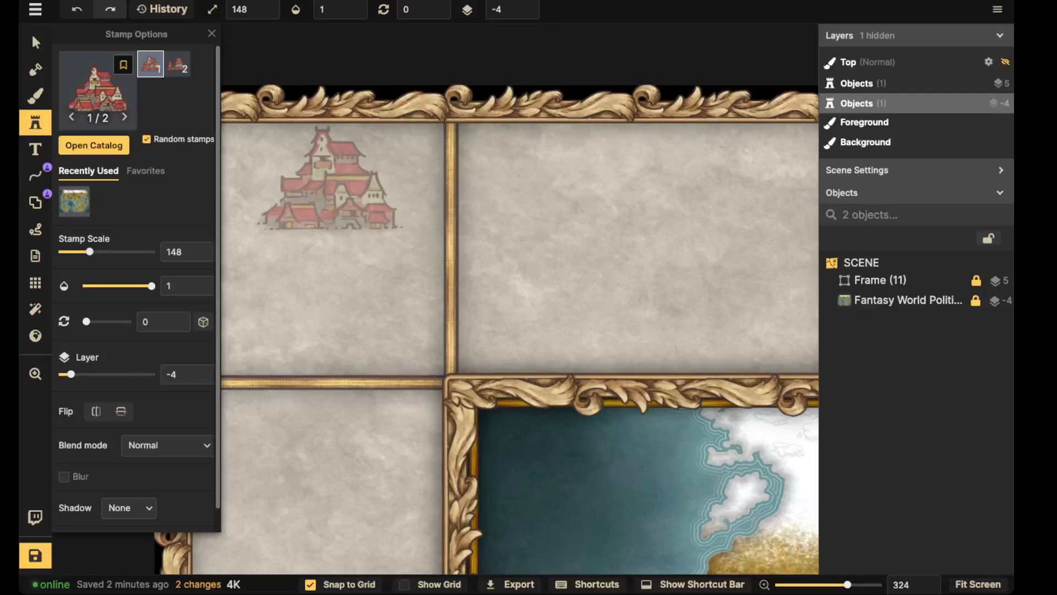
{"action": "scroll", "coordinate": [333, 183], "scroll_direction": "down", "scroll_amount": 4}
{"action": "left_click_drag", "start_coordinate": [336, 191], "coordinate": [354, 95]}
{"action": "scroll", "coordinate": [333, 140], "scroll_direction": "down", "scroll_amount": 2}
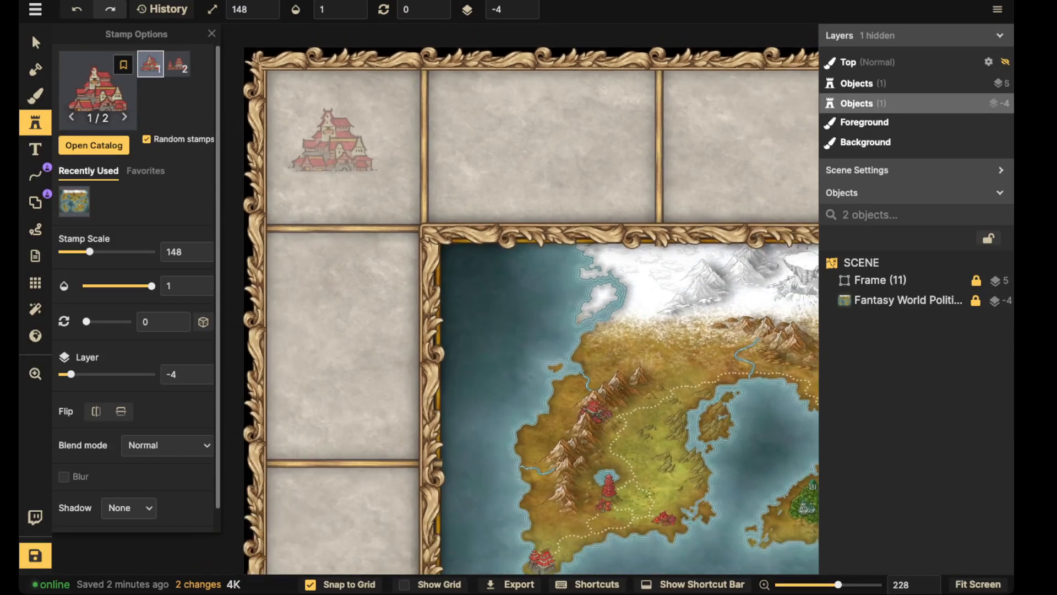
{"action": "scroll", "coordinate": [331, 140], "scroll_direction": "down", "scroll_amount": 4}
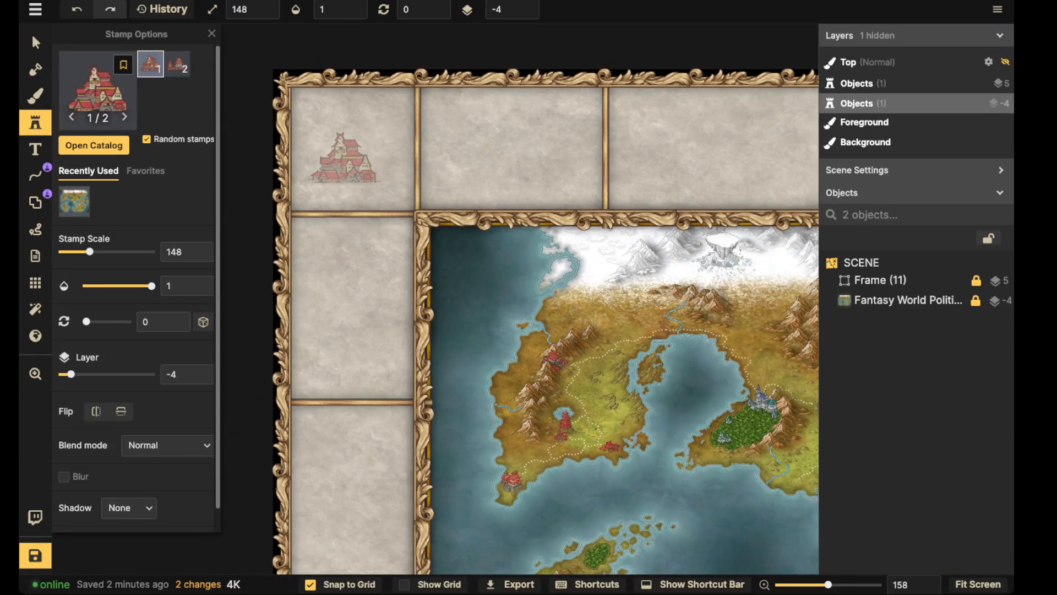
Step: Turn off snapping to the grid and load the Capital stamp from the Eastern set
{"action": "left_click", "coordinate": [324, 584]}
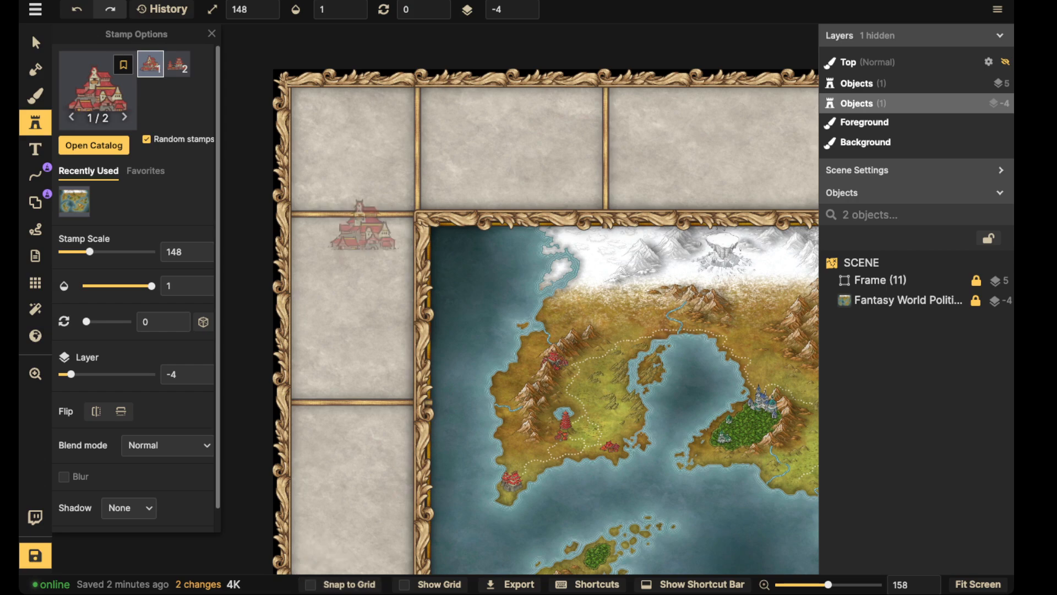
{"action": "left_click", "coordinate": [96, 88]}
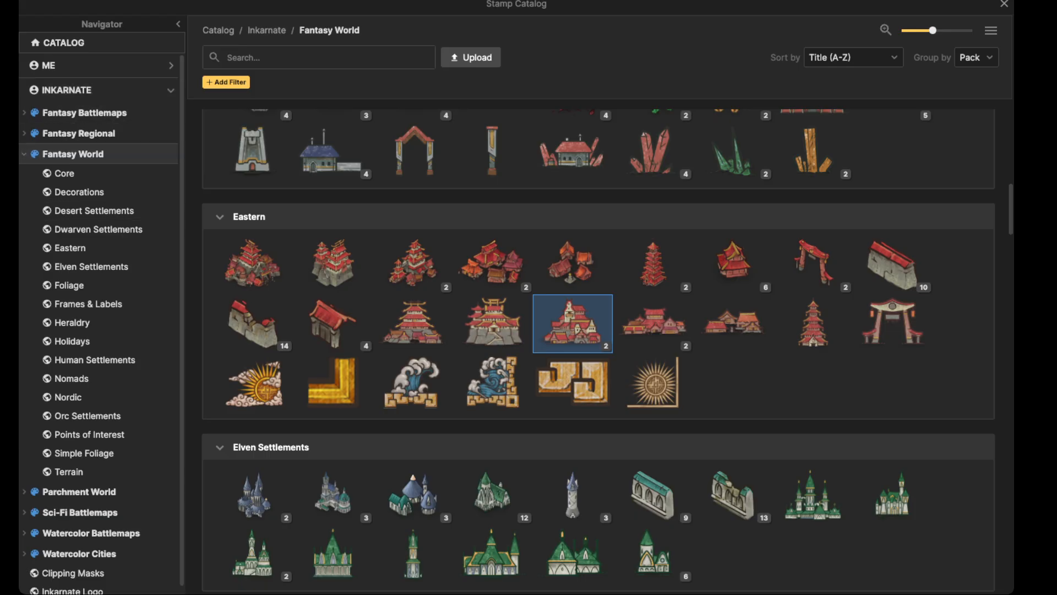
{"action": "left_click", "coordinate": [252, 263]}
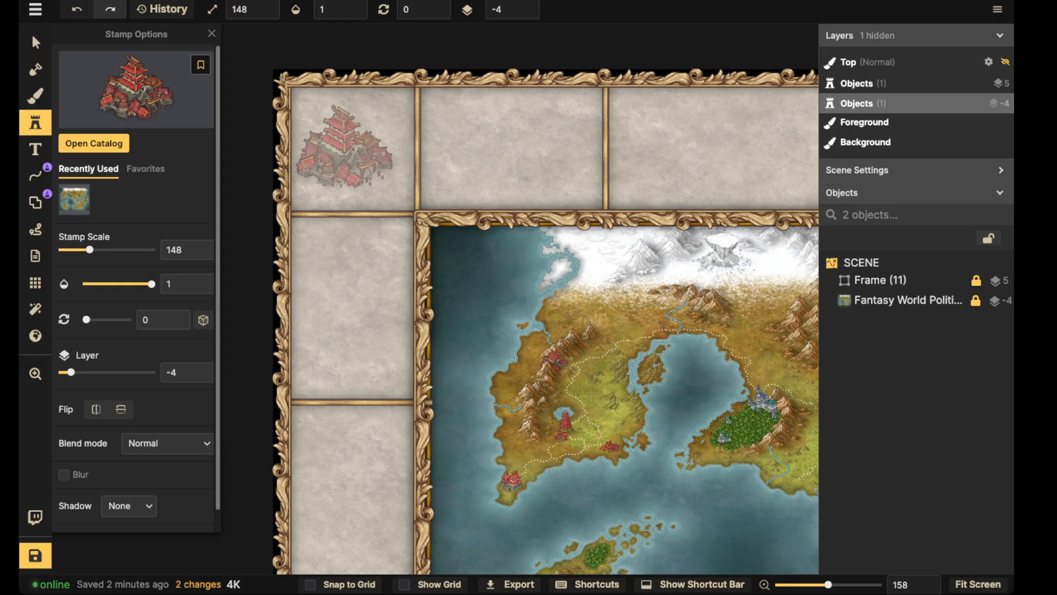
Step: Examine how the map's regions and coastlines relate to the surrounding frame panels, ending at the top-left corner
{"action": "left_click", "coordinate": [35, 42]}
{"action": "scroll", "coordinate": [368, 250], "scroll_direction": "down", "scroll_amount": 3}
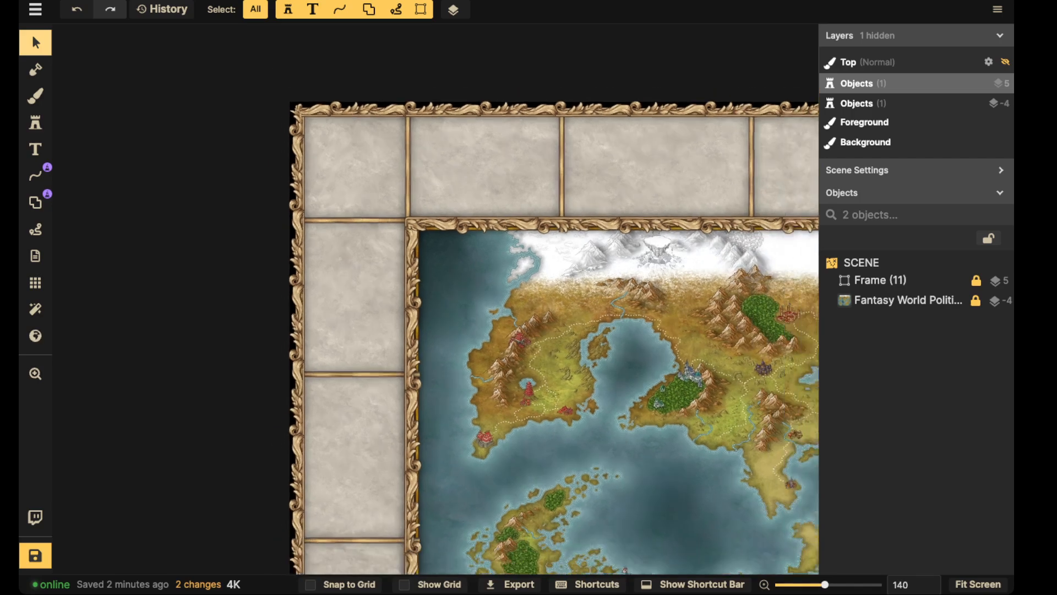
{"action": "scroll", "coordinate": [485, 341], "scroll_direction": "down", "scroll_amount": 2}
{"action": "left_click_drag", "start_coordinate": [485, 341], "coordinate": [173, 253]}
{"action": "scroll", "coordinate": [174, 253], "scroll_direction": "up", "scroll_amount": 4}
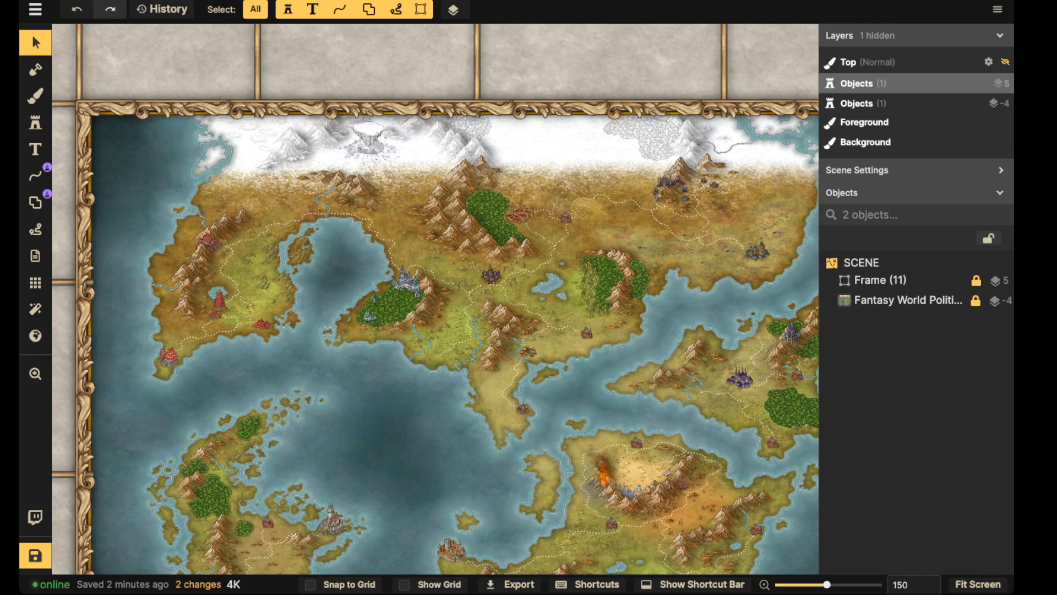
{"action": "scroll", "coordinate": [205, 227], "scroll_direction": "down", "scroll_amount": 2}
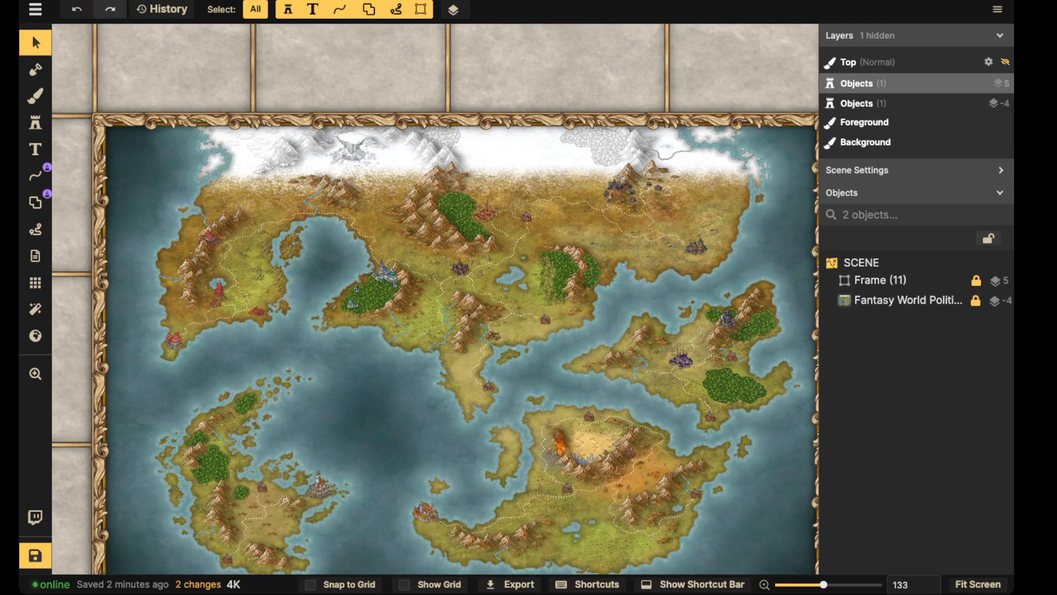
{"action": "key", "text": "space"}
{"action": "left_click_drag", "start_coordinate": [204, 226], "coordinate": [419, 330]}
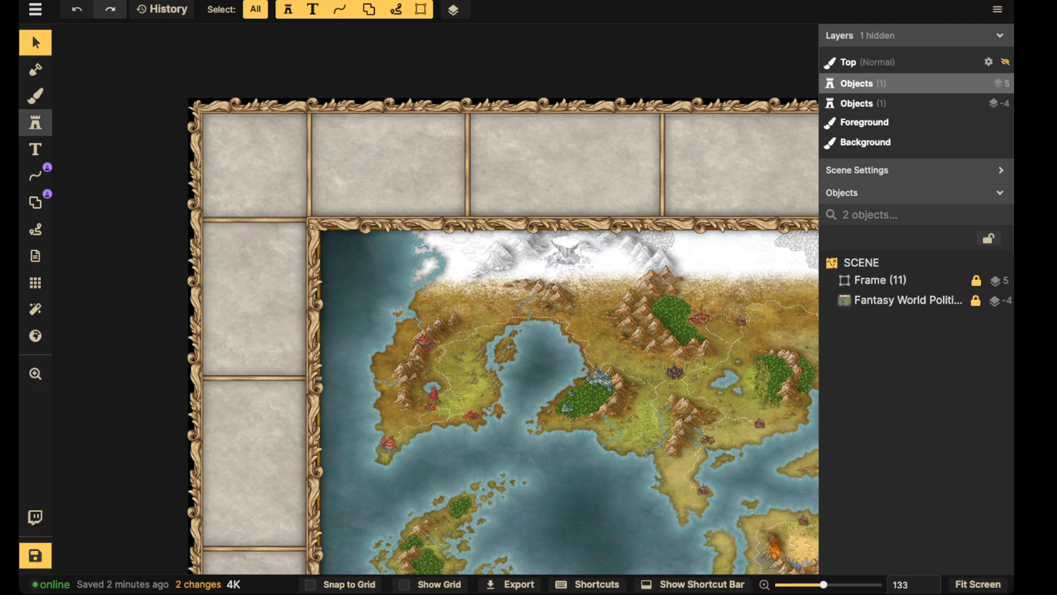
Step: Place the Capital stamp at scale 148 in the frame's top-left corner panel
{"action": "left_click", "coordinate": [36, 123]}
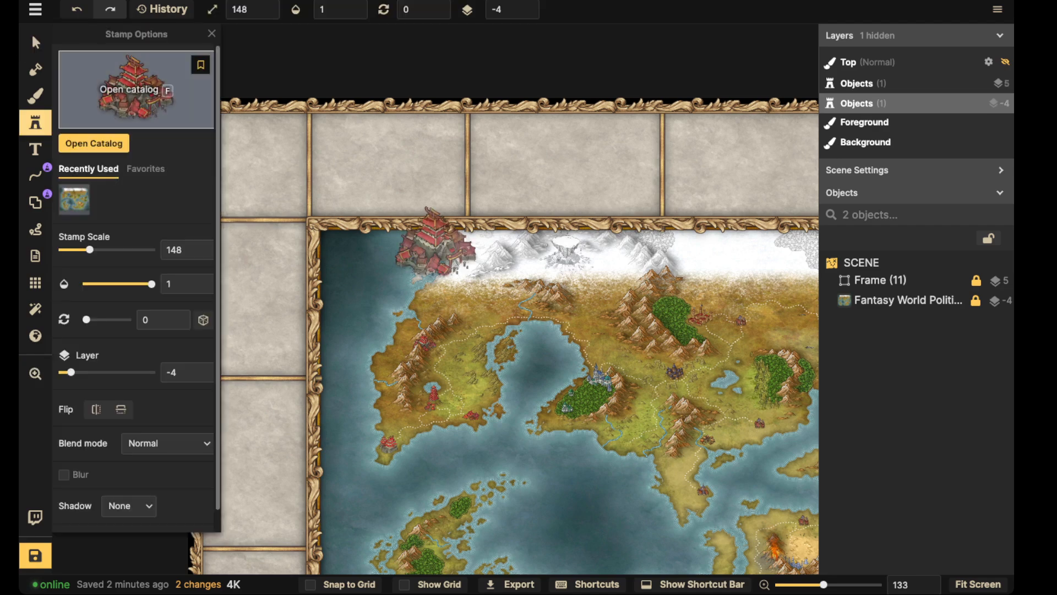
{"action": "key", "text": "space"}
{"action": "left_click_drag", "start_coordinate": [271, 160], "coordinate": [378, 170]}
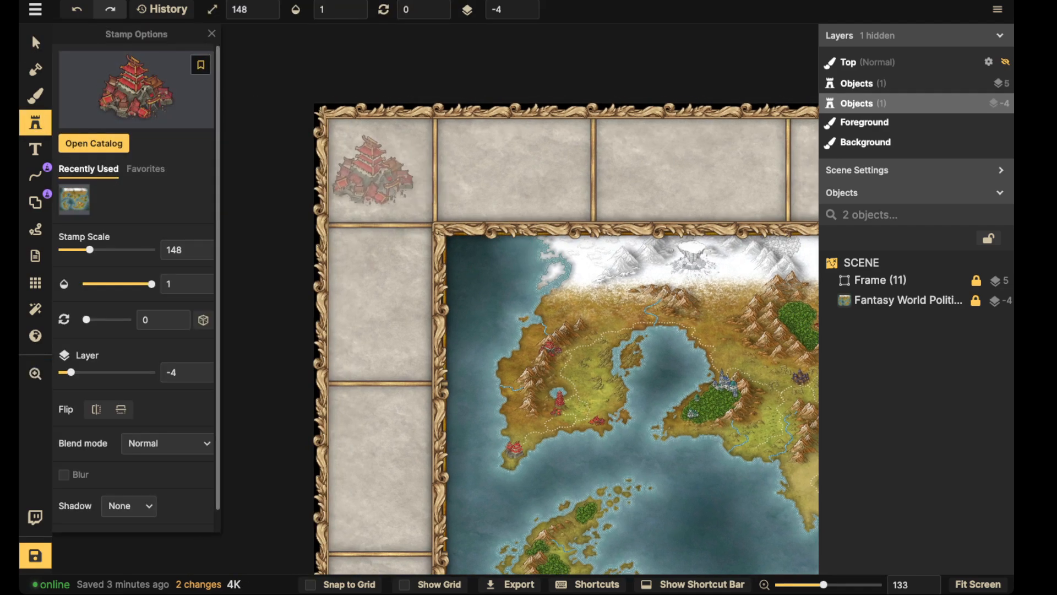
{"action": "scroll", "coordinate": [378, 169], "scroll_direction": "up", "scroll_amount": 5}
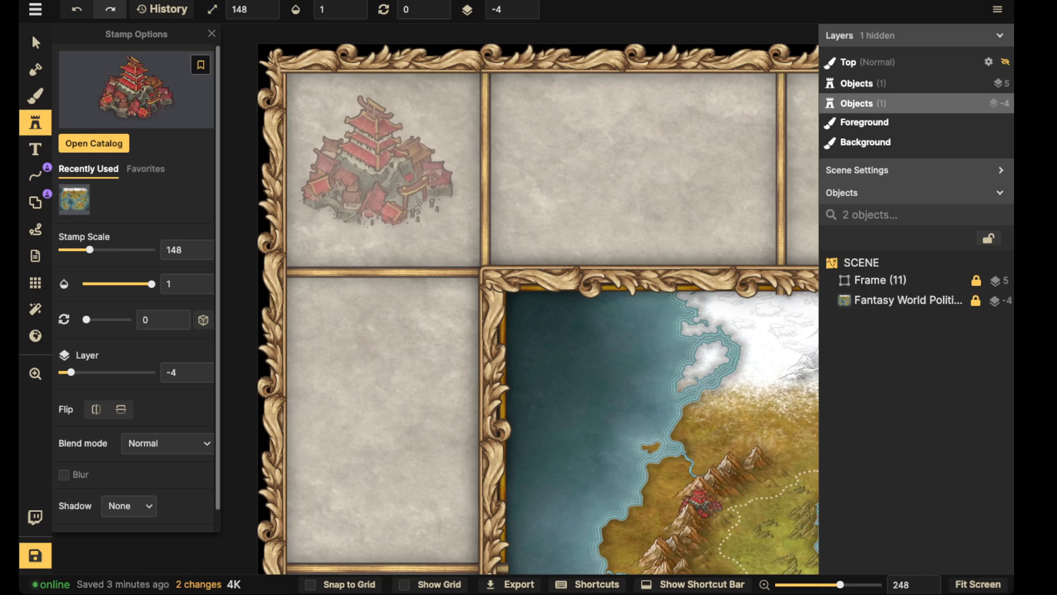
{"action": "left_click", "coordinate": [389, 164]}
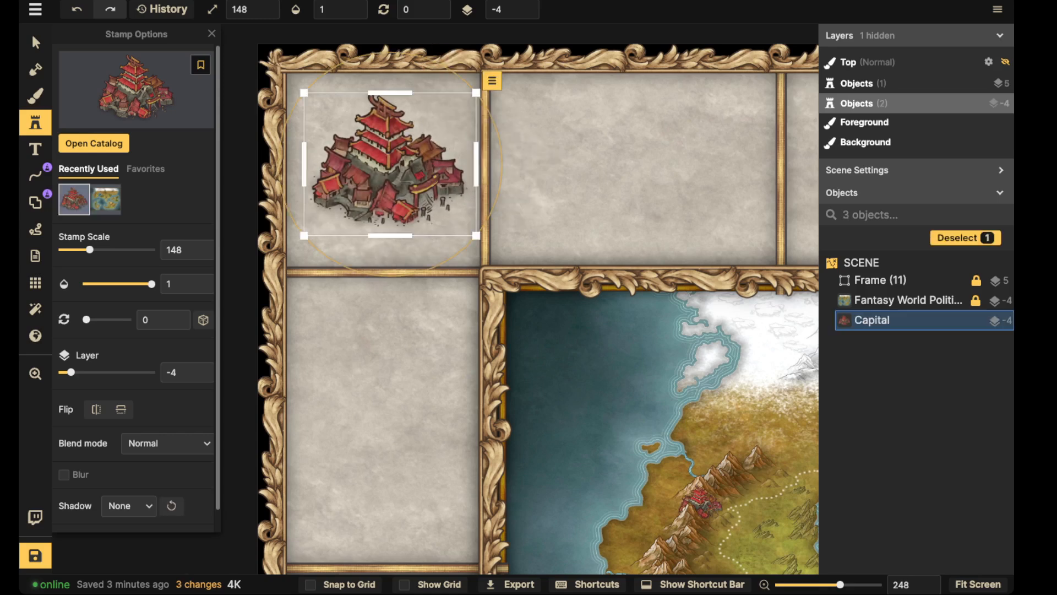
Step: Preview the Capital stamp at scale 88, and delete the one placed in the corner panel
{"action": "key", "text": "Escape"}
{"action": "key", "text": "bracketleft"}
{"action": "key", "text": "bracketleft"}
{"action": "key", "text": "bracketleft"}
{"action": "key", "text": "bracketleft"}
{"action": "key", "text": "bracketleft"}
{"action": "key", "text": "bracketleft"}
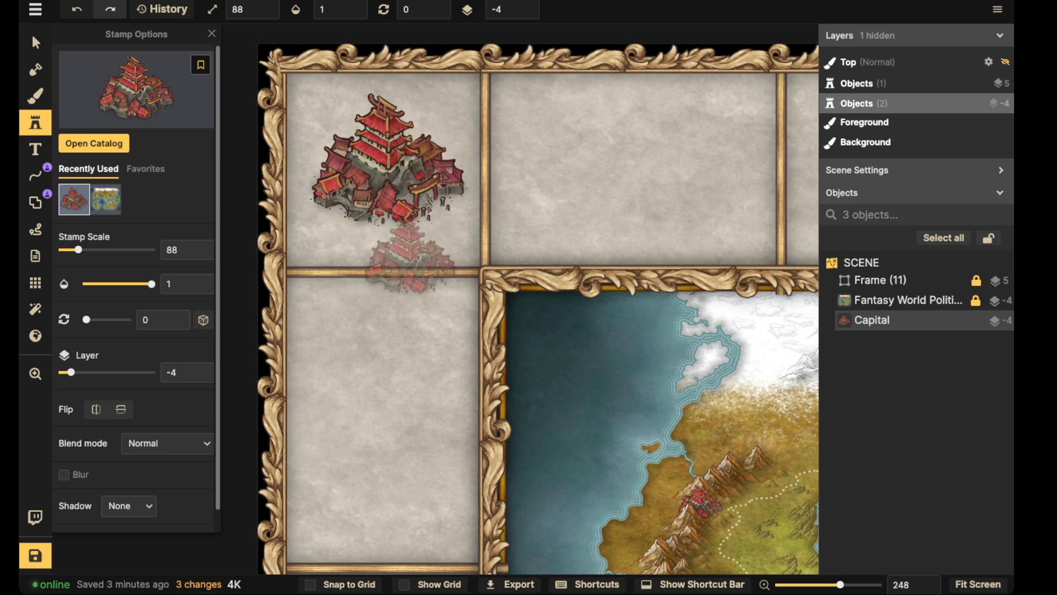
{"action": "left_click", "coordinate": [35, 42]}
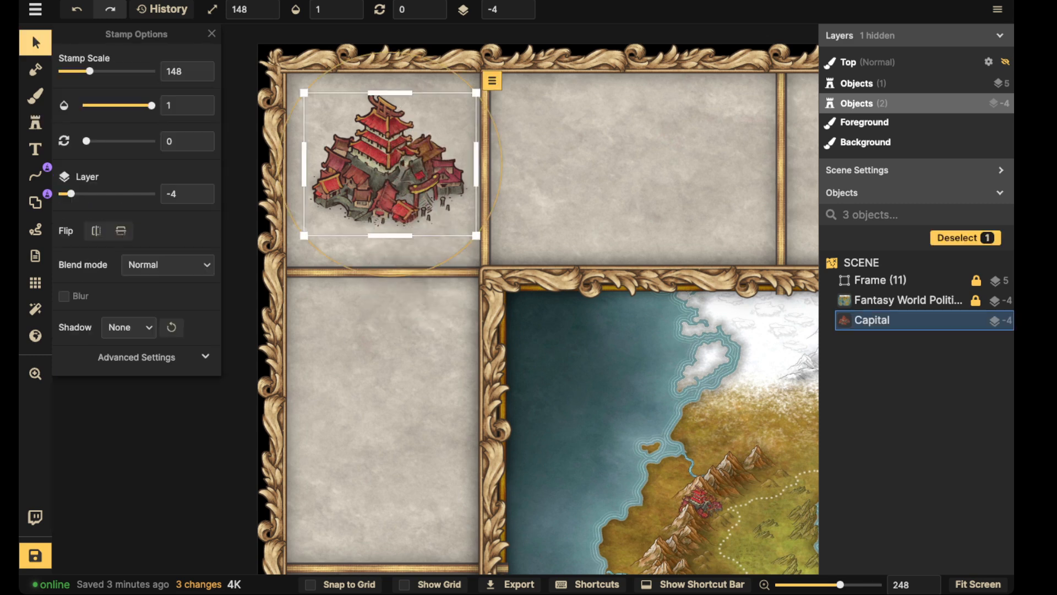
{"action": "key", "text": "Delete"}
Step: Place the Eastern Capital stamp at scale 148 in the top-left corner panel and move it down to the panel's lower edge
{"action": "left_click", "coordinate": [36, 123]}
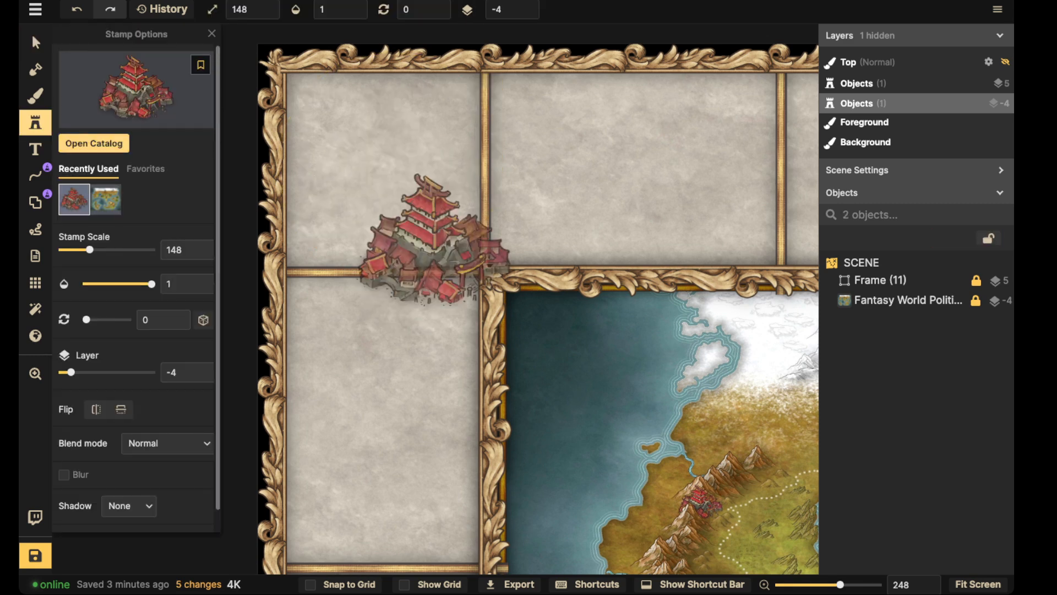
{"action": "left_click", "coordinate": [105, 113]}
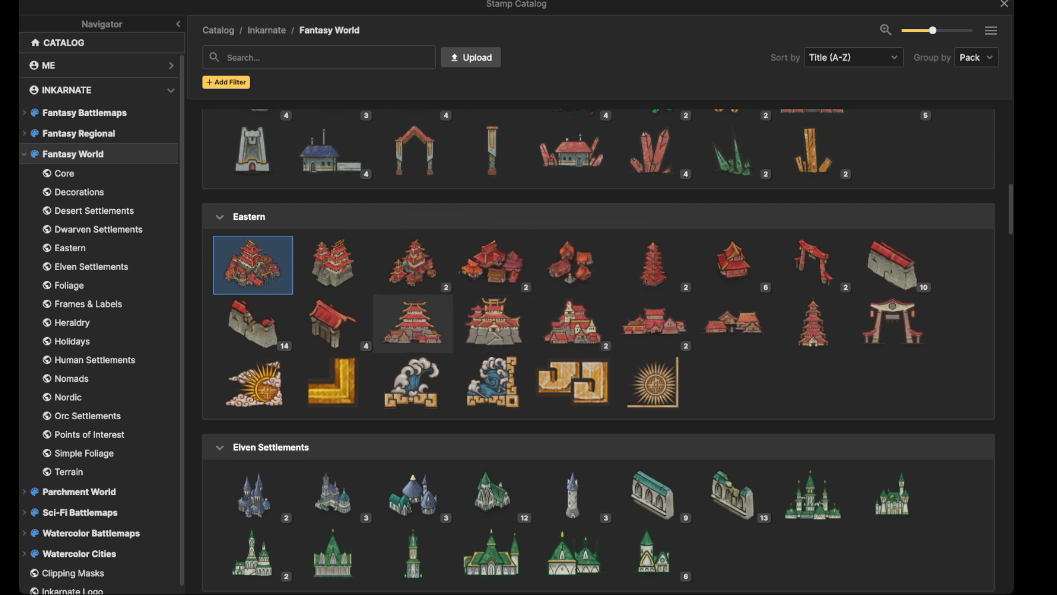
{"action": "left_click", "coordinate": [413, 323]}
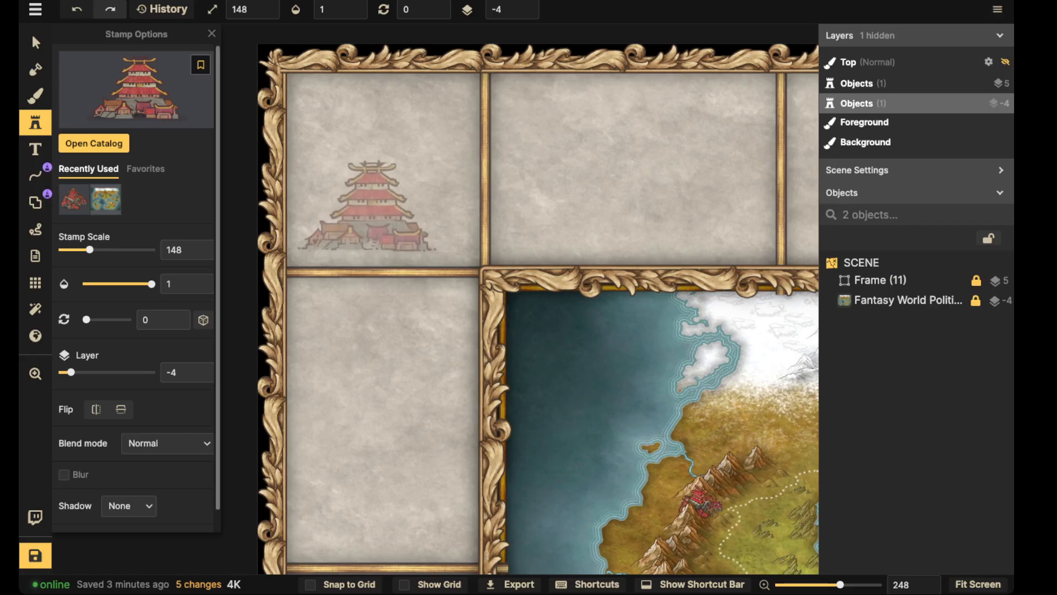
{"action": "left_click", "coordinate": [379, 161]}
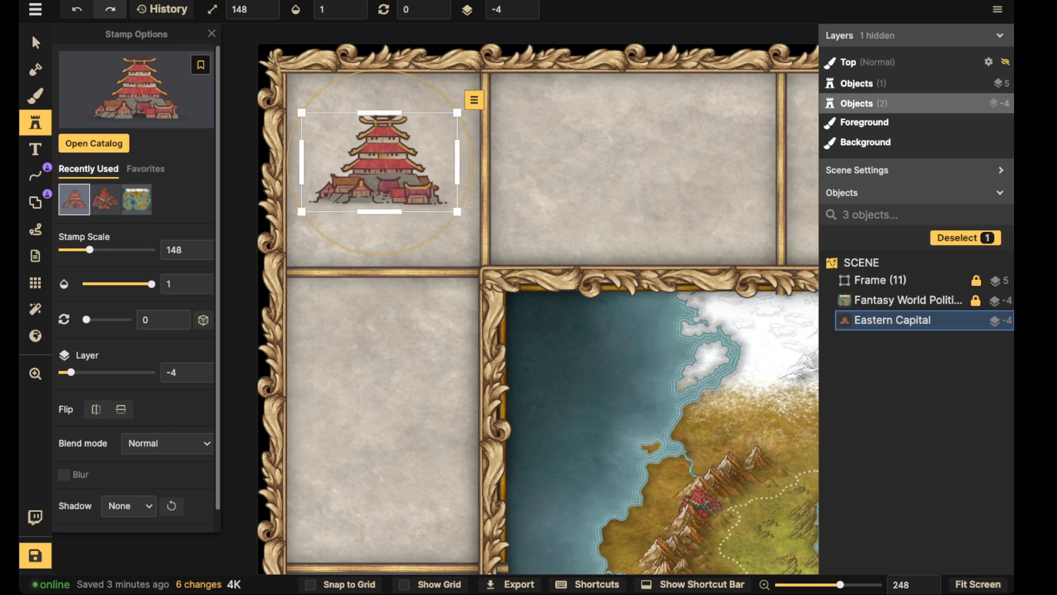
{"action": "left_click_drag", "start_coordinate": [380, 161], "coordinate": [384, 222]}
{"action": "key", "text": "Escape"}
Step: Place an Eastern Temple stamp on layer -5, overlapping behind the Eastern Capital in the corner panel
{"action": "key", "text": "f"}
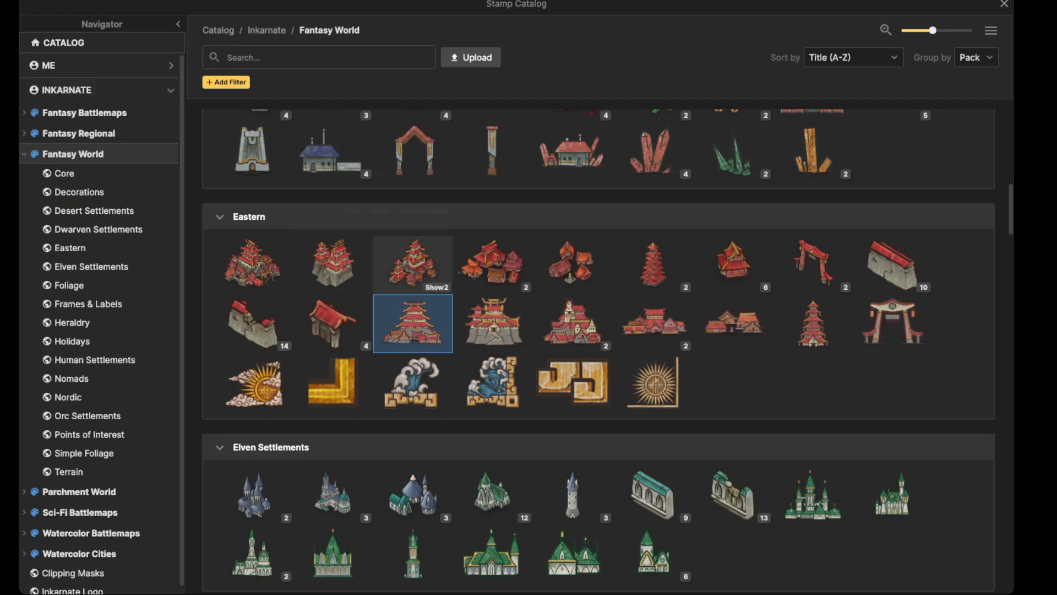
{"action": "left_click", "coordinate": [813, 322]}
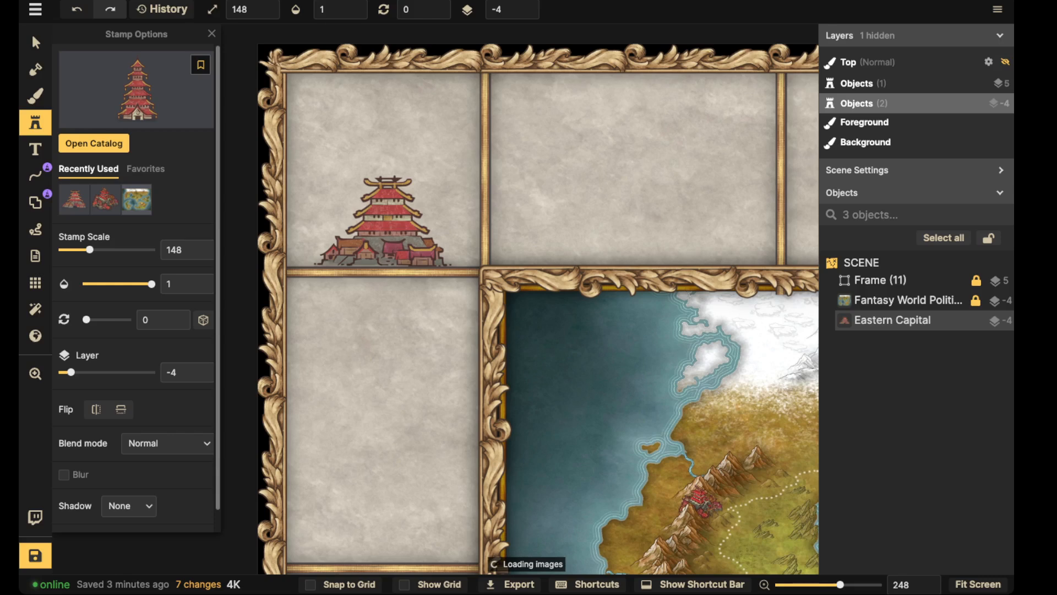
{"action": "left_click", "coordinate": [531, 12]}
{"action": "left_click", "coordinate": [361, 175]}
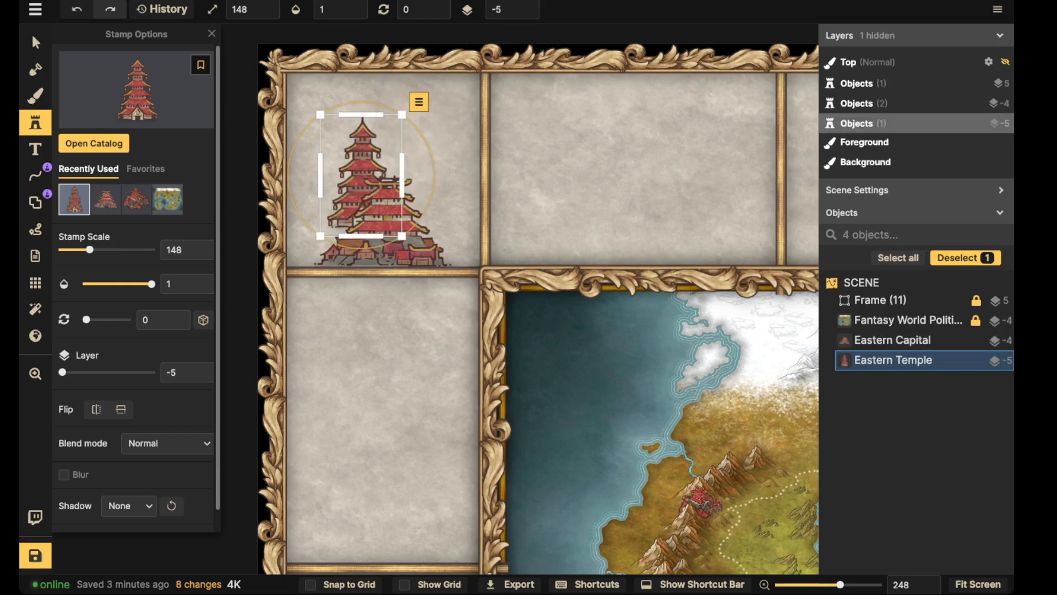
Step: Lower the Eastern Temple's brightness and move it to the panel's lower edge, just left of the Eastern Capital
{"action": "key", "text": "v"}
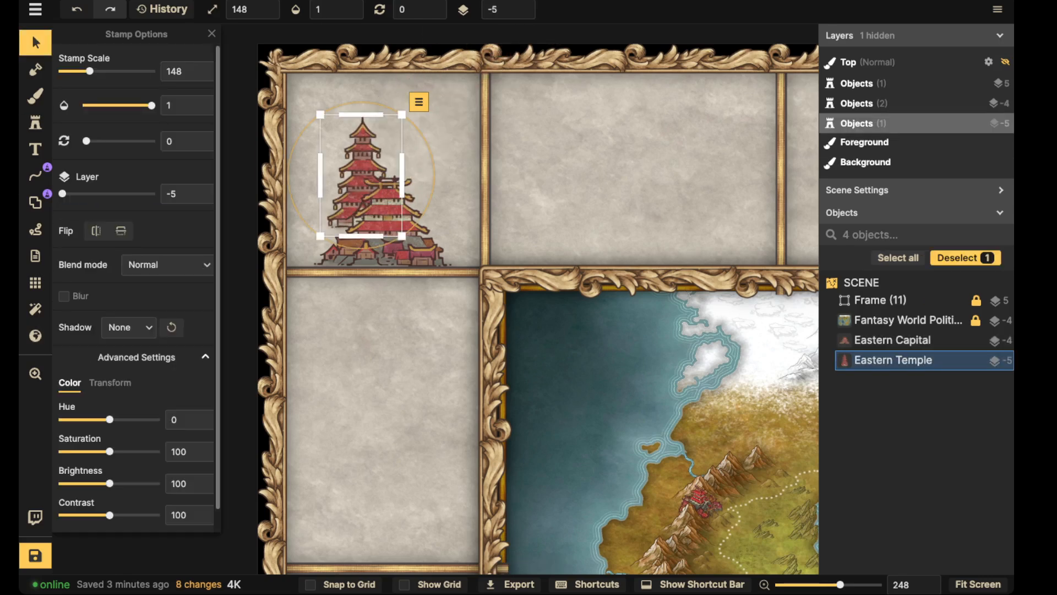
{"action": "left_click_drag", "start_coordinate": [109, 483], "coordinate": [98, 483]}
{"action": "left_click_drag", "start_coordinate": [361, 175], "coordinate": [383, 228]}
{"action": "left_click", "coordinate": [35, 42]}
{"action": "left_click", "coordinate": [334, 212]}
Step: Place an Eastern Town stamp on layer -5 at brightness 65, behind the Eastern Capital and extending to its right, and adjust its position
{"action": "left_click", "coordinate": [36, 122]}
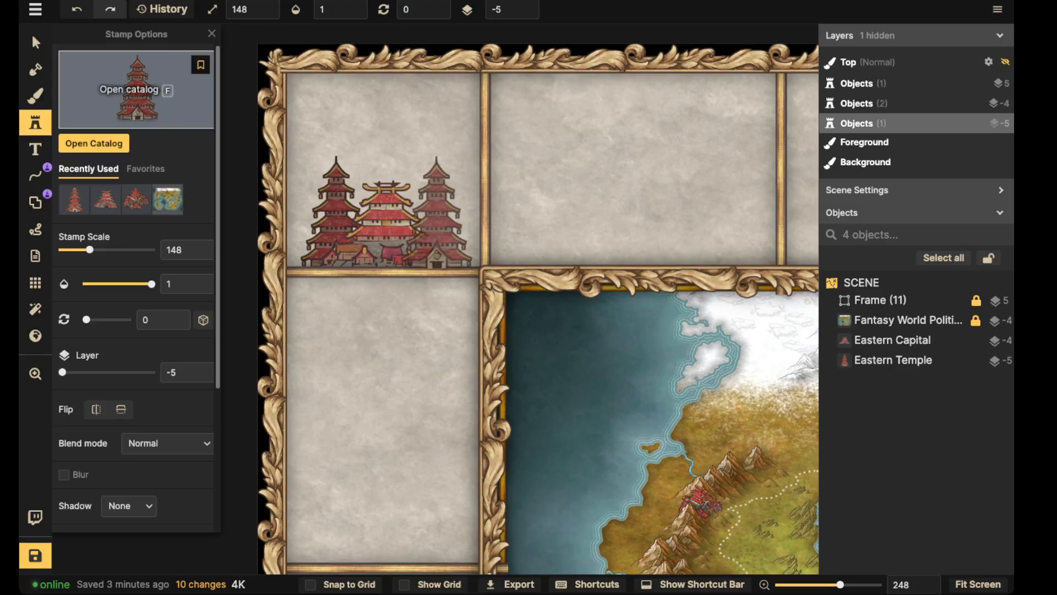
{"action": "left_click", "coordinate": [138, 89]}
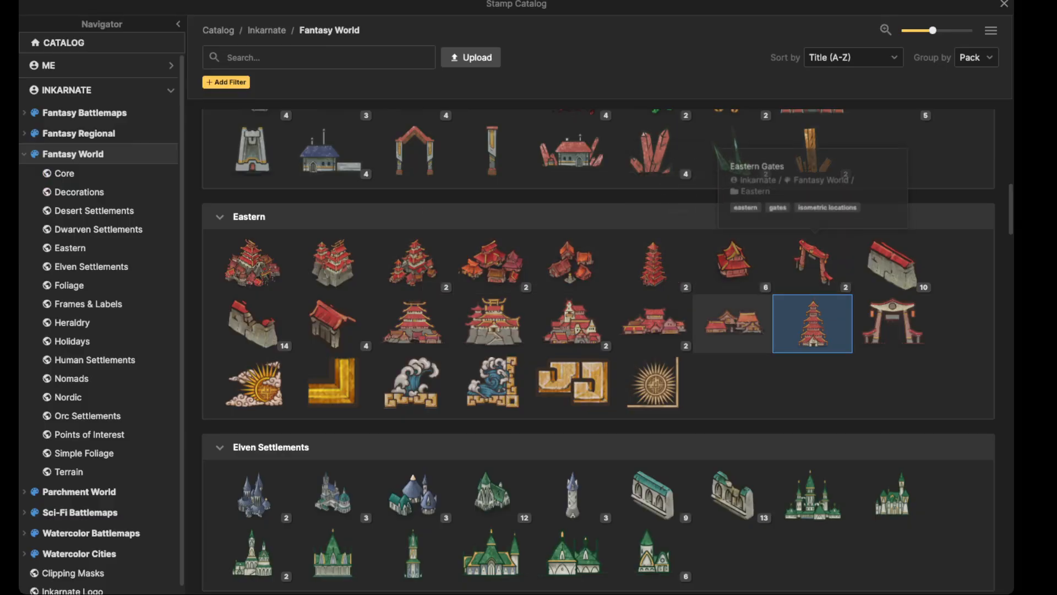
{"action": "left_click", "coordinate": [654, 322]}
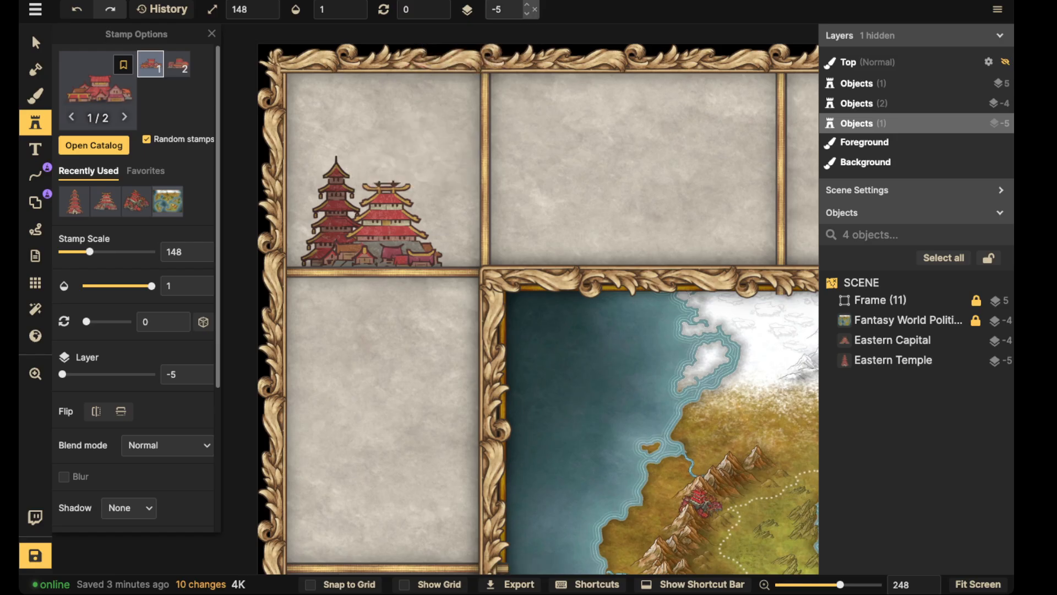
{"action": "scroll", "coordinate": [135, 276], "scroll_direction": "down", "scroll_amount": 4}
{"action": "left_click", "coordinate": [121, 360]}
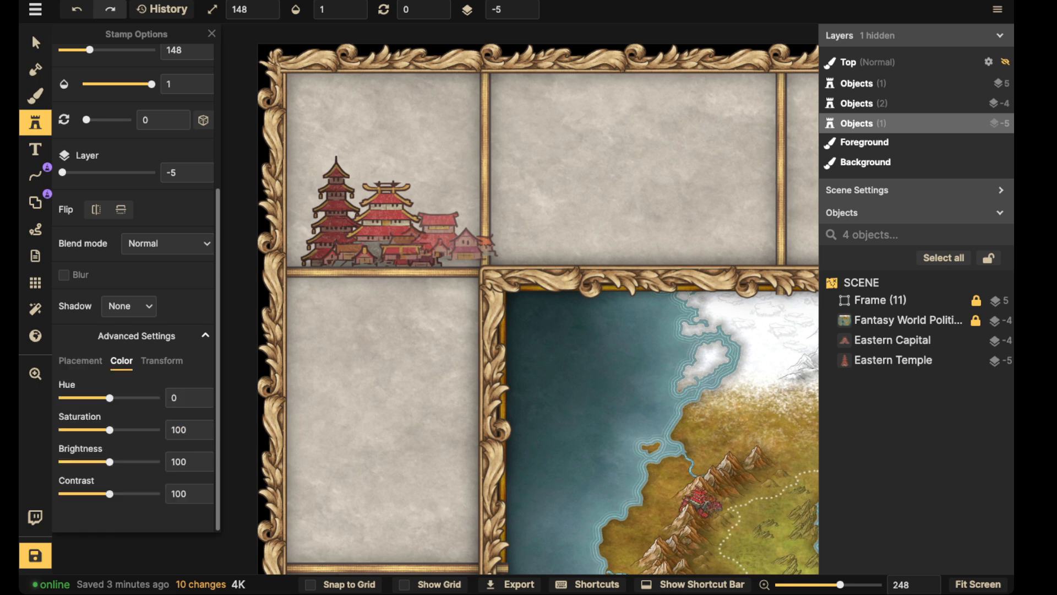
{"action": "left_click_drag", "start_coordinate": [110, 462], "coordinate": [93, 461]}
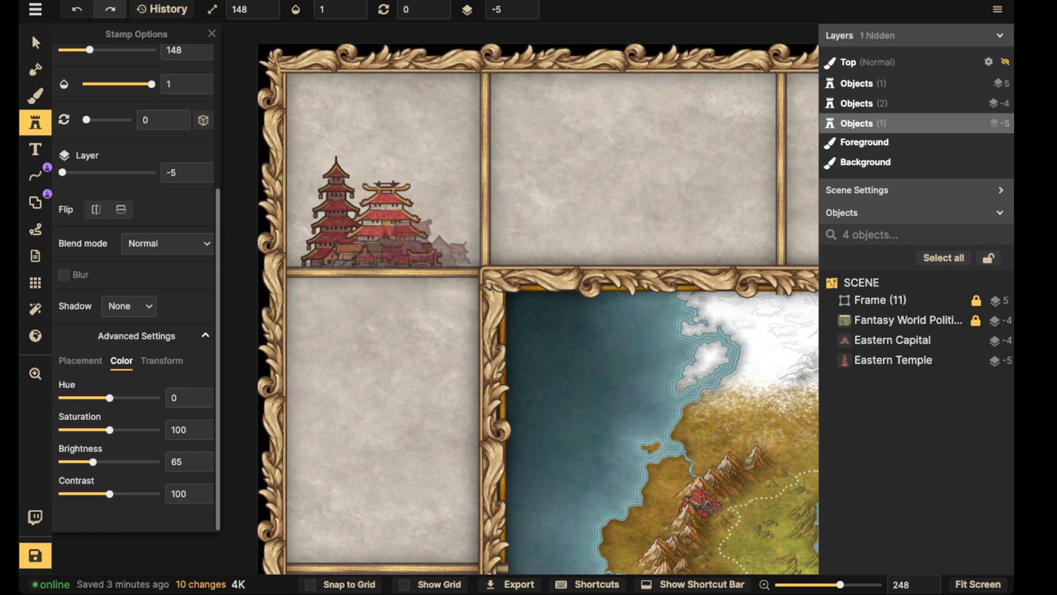
{"action": "left_click", "coordinate": [411, 251]}
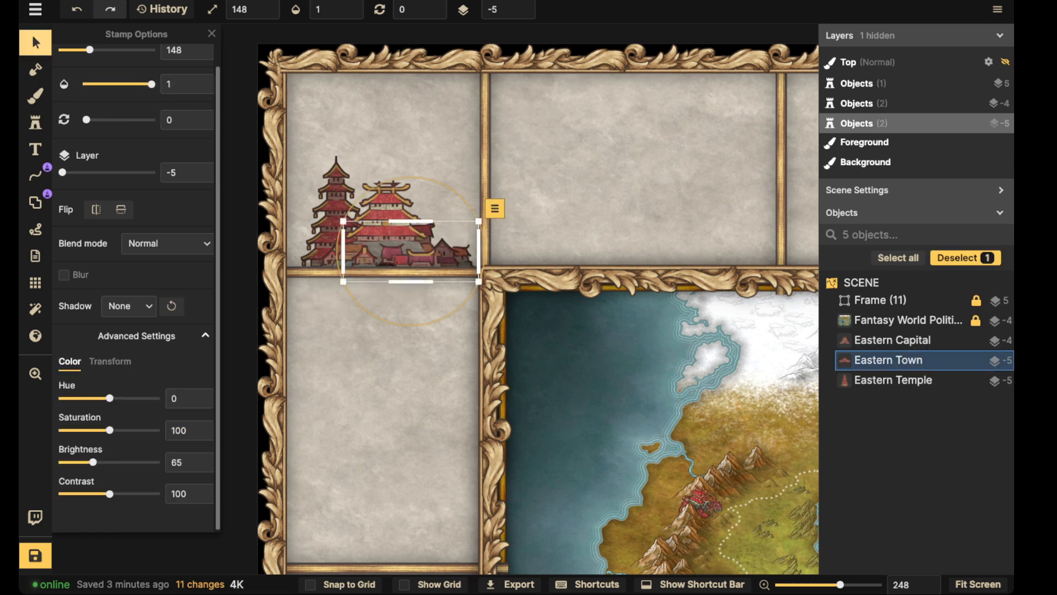
{"action": "left_click", "coordinate": [35, 43]}
{"action": "left_click_drag", "start_coordinate": [449, 254], "coordinate": [450, 253]}
Step: Select the Eastern Capital, Eastern Town and Eastern Temple stamps in the corner panel and delete them
{"action": "left_click", "coordinate": [335, 220]}
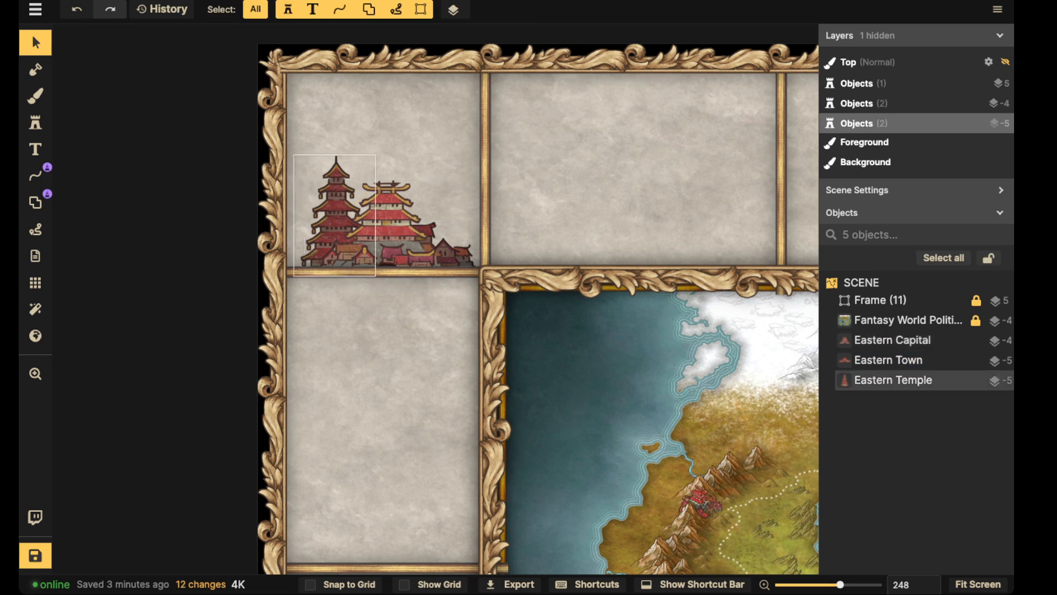
{"action": "left_click", "coordinate": [335, 221]}
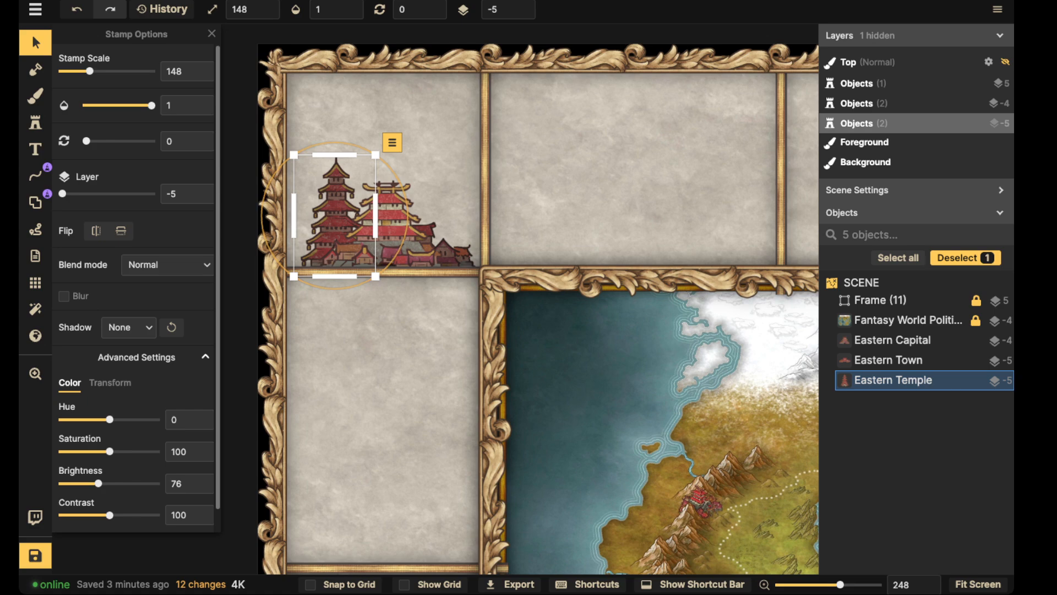
{"action": "left_click", "coordinate": [337, 129]}
{"action": "left_click_drag", "start_coordinate": [337, 130], "coordinate": [467, 250]}
{"action": "key", "text": "Delete"}
{"action": "scroll", "coordinate": [494, 314], "scroll_direction": "down", "scroll_amount": 2}
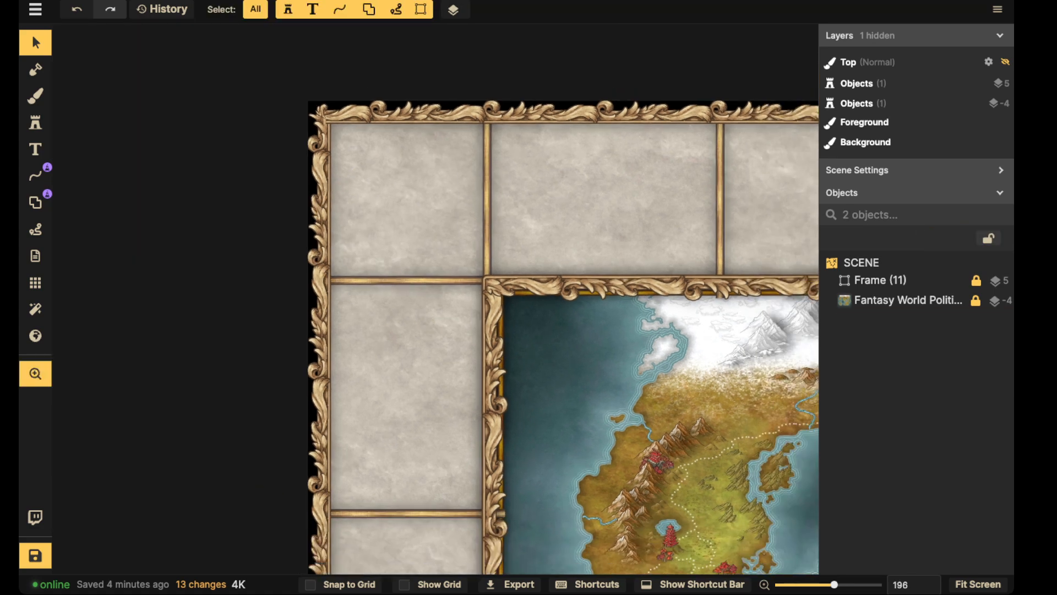
{"action": "left_click_drag", "start_coordinate": [494, 315], "coordinate": [488, 319]}
{"action": "left_click", "coordinate": [35, 123]}
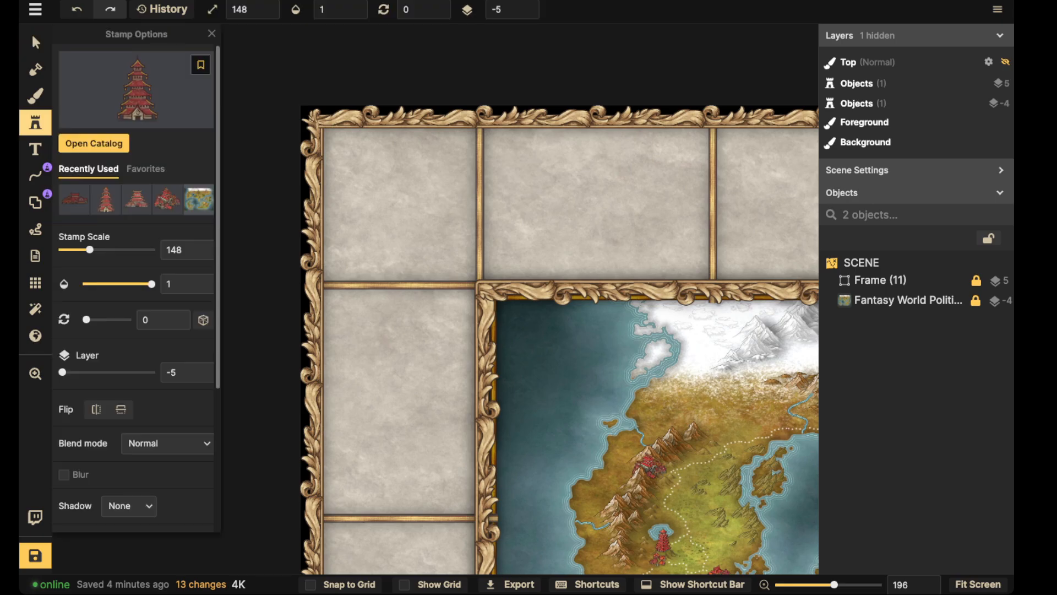
{"action": "left_click", "coordinate": [146, 94]}
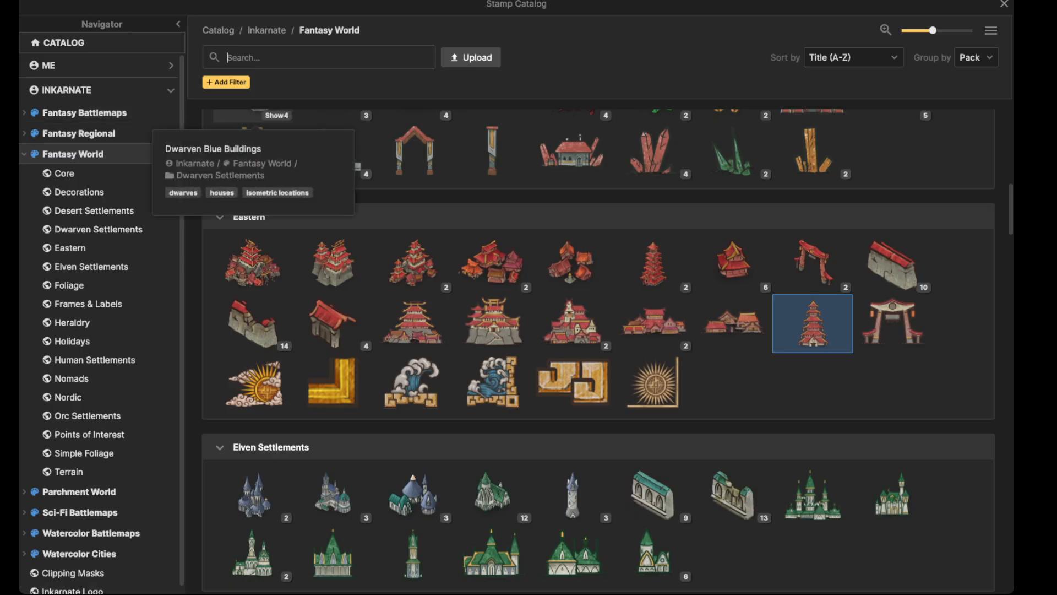
{"action": "key", "text": "Escape"}
Step: Set the brush to paint on the Foreground layer with an olive-green texture from the Fantasy World Grasslands set
{"action": "left_click", "coordinate": [35, 96]}
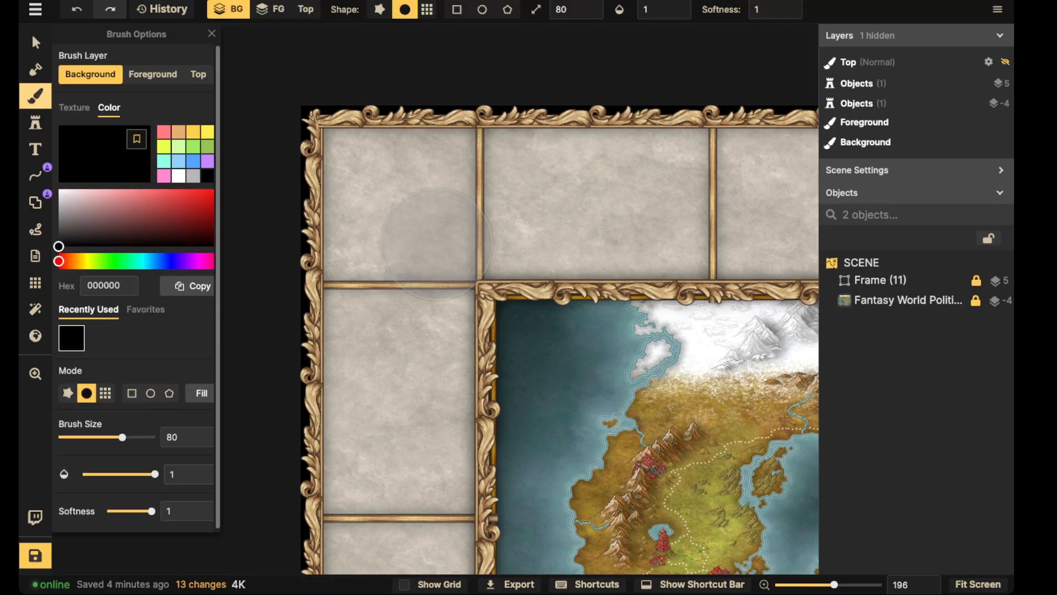
{"action": "left_click", "coordinate": [74, 107]}
{"action": "left_click", "coordinate": [153, 74]}
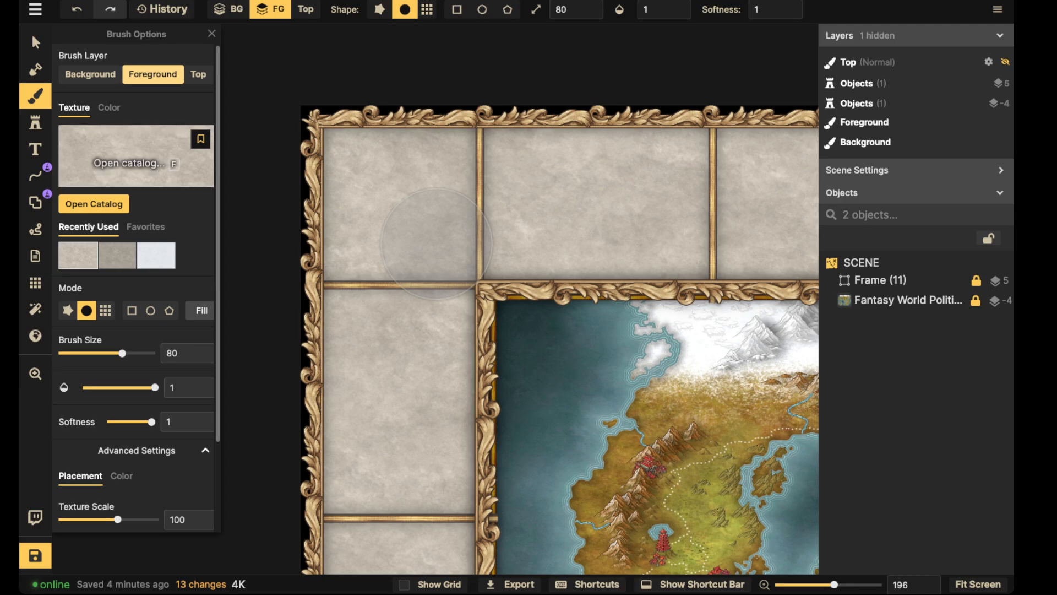
{"action": "key", "text": "f"}
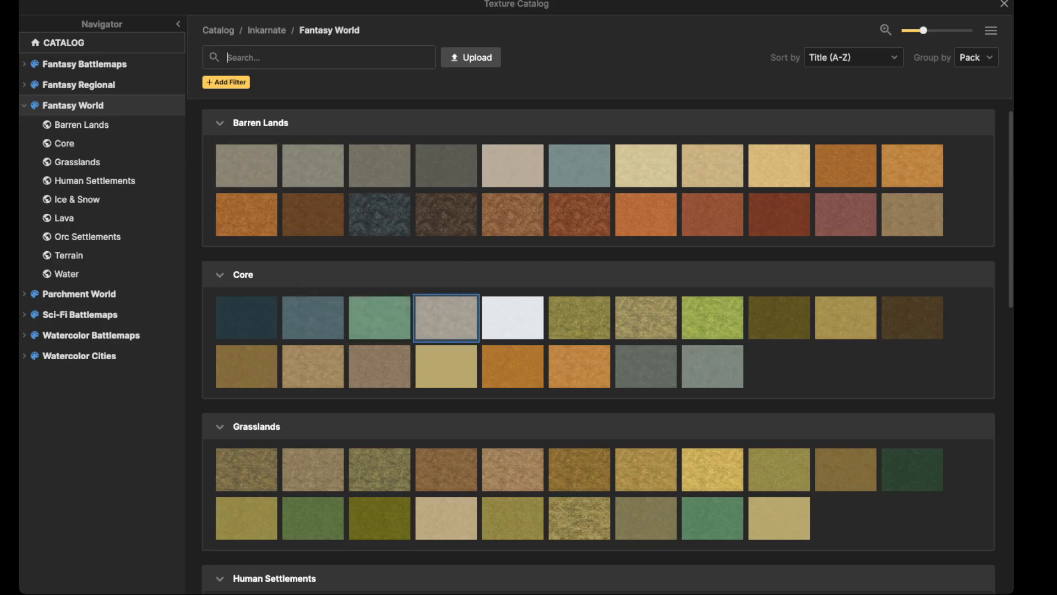
{"action": "key", "text": "Escape"}
{"action": "scroll", "coordinate": [527, 388], "scroll_direction": "up", "scroll_amount": 5}
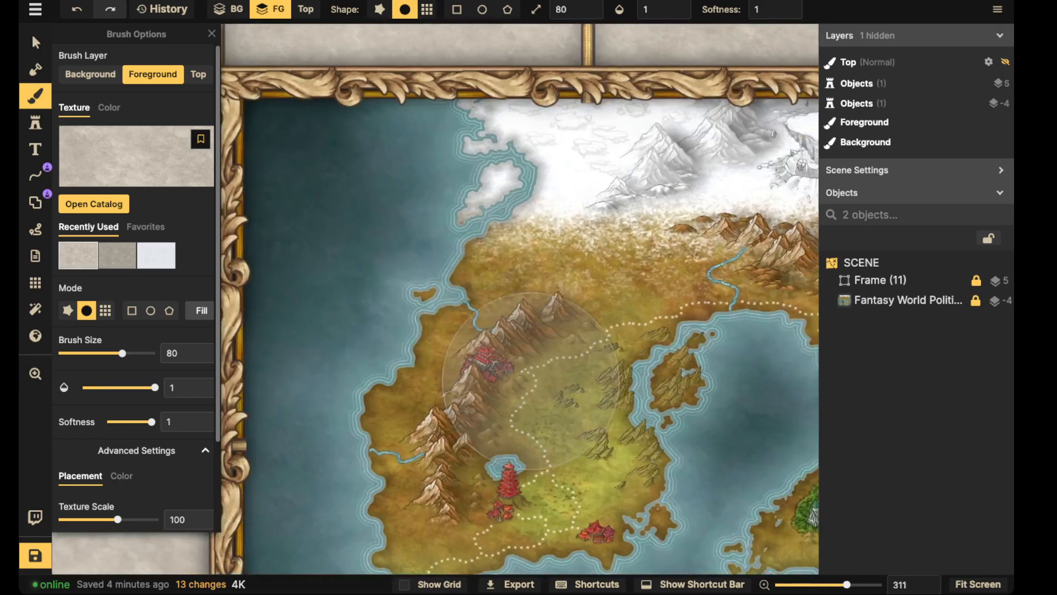
{"action": "scroll", "coordinate": [528, 387], "scroll_direction": "up", "scroll_amount": 5}
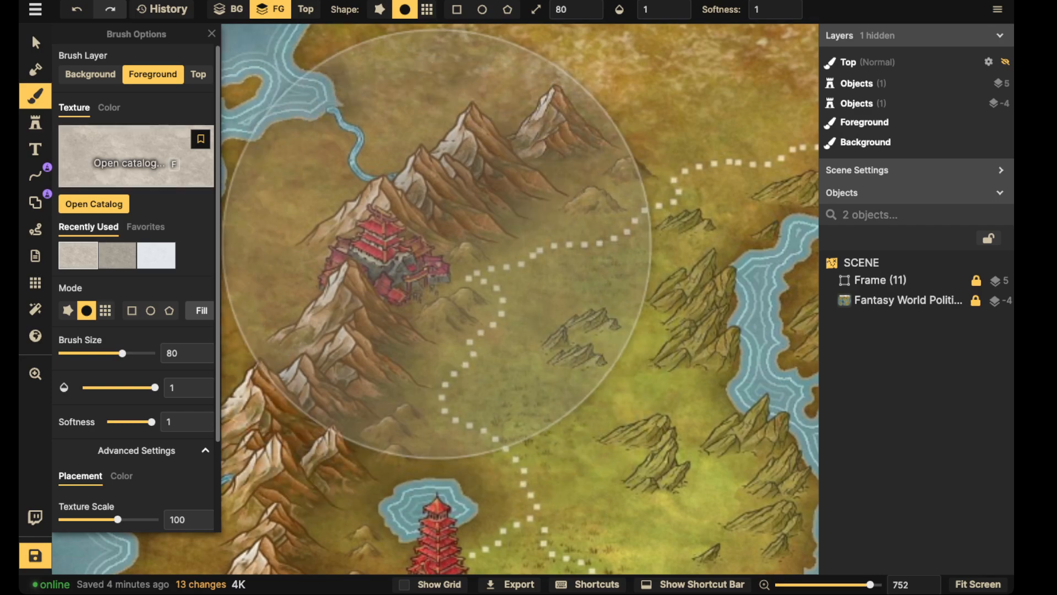
{"action": "key", "text": "f"}
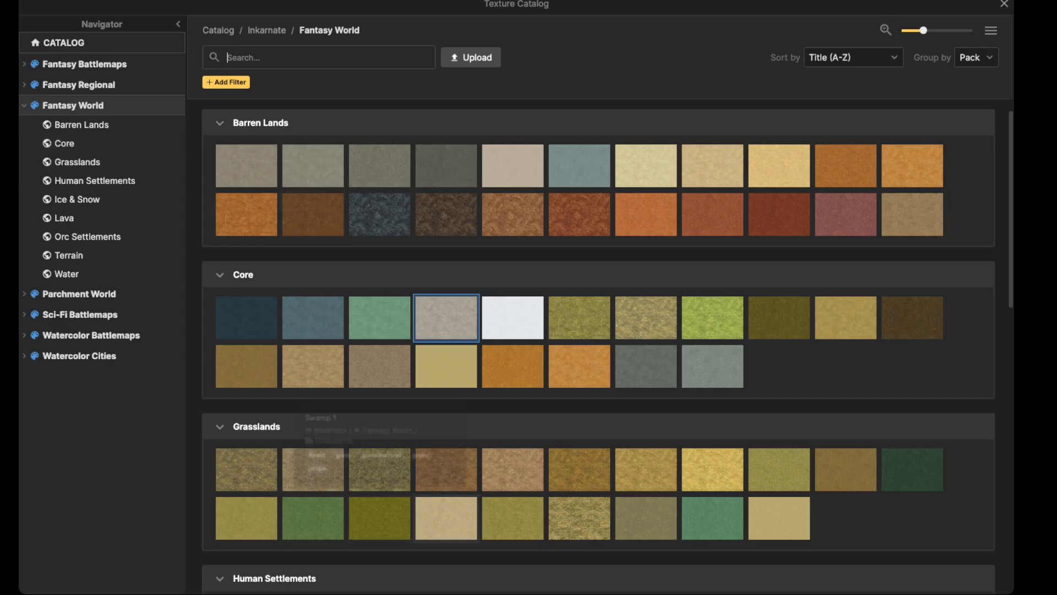
{"action": "left_click", "coordinate": [513, 517]}
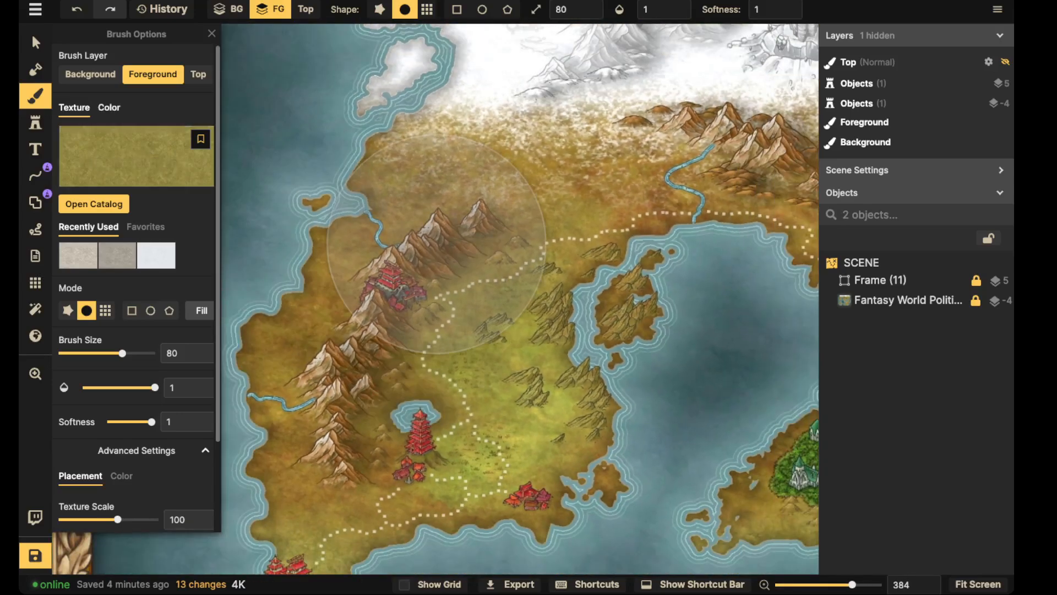
Step: Fill a rectangular strip of the grass texture across the full width of the top-left corner panel, along its lower edge
{"action": "scroll", "coordinate": [322, 180], "scroll_direction": "down", "scroll_amount": 1}
{"action": "left_click_drag", "start_coordinate": [322, 181], "coordinate": [592, 494]}
{"action": "left_click_drag", "start_coordinate": [380, 121], "coordinate": [499, 168]}
{"action": "left_click", "coordinate": [457, 9]}
{"action": "scroll", "coordinate": [375, 134], "scroll_direction": "down", "scroll_amount": 1}
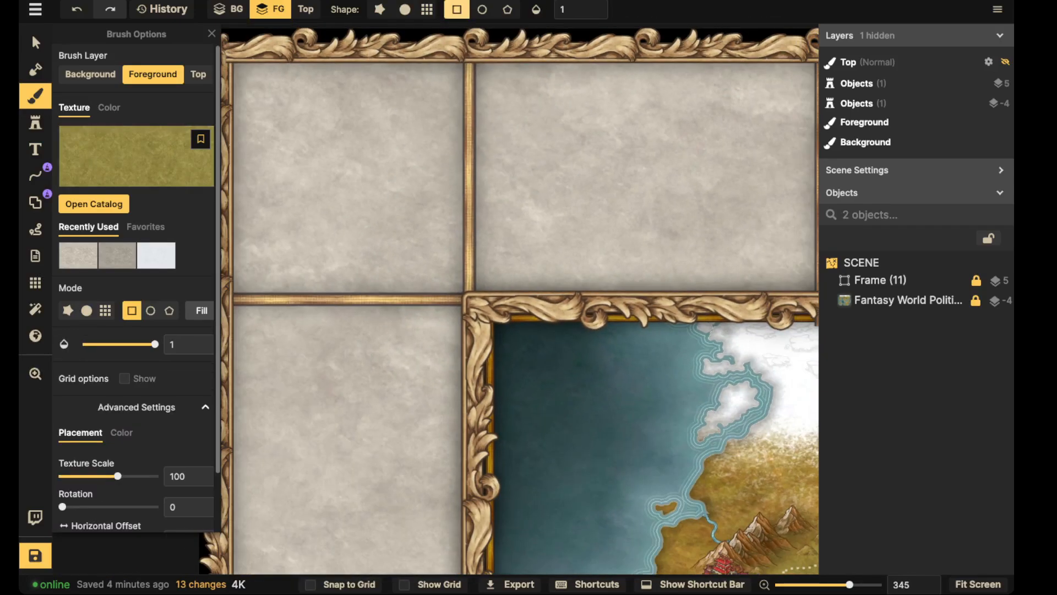
{"action": "left_click_drag", "start_coordinate": [375, 134], "coordinate": [451, 143]}
{"action": "mouse_move", "coordinate": [318, 264]}
{"action": "left_mouse_down"}
{"action": "mouse_move", "coordinate": [535, 323]}
{"action": "mouse_move", "coordinate": [544, 306]}
{"action": "left_mouse_up"}
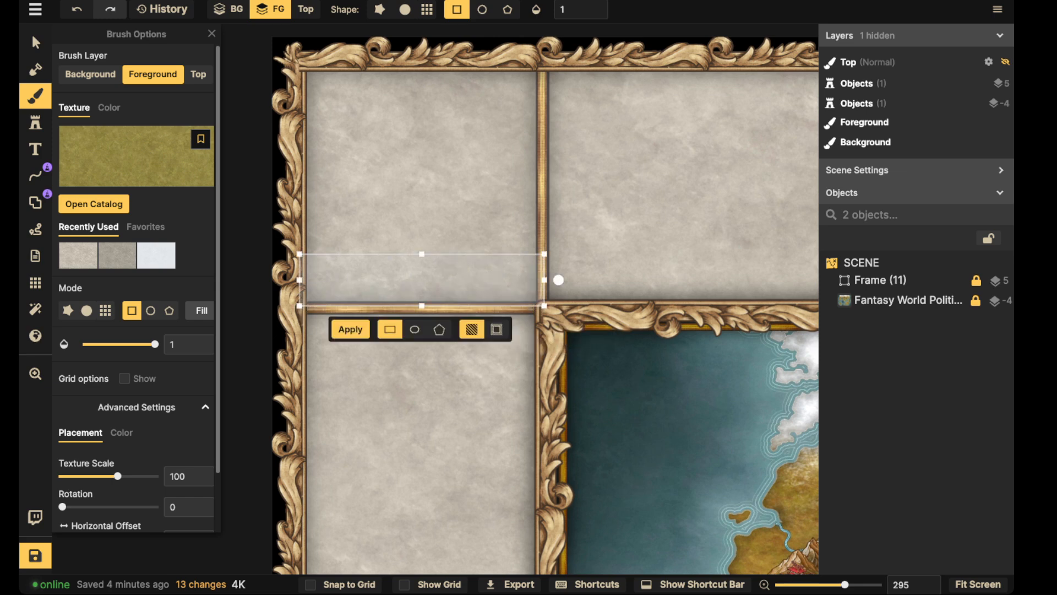
{"action": "left_click", "coordinate": [350, 329]}
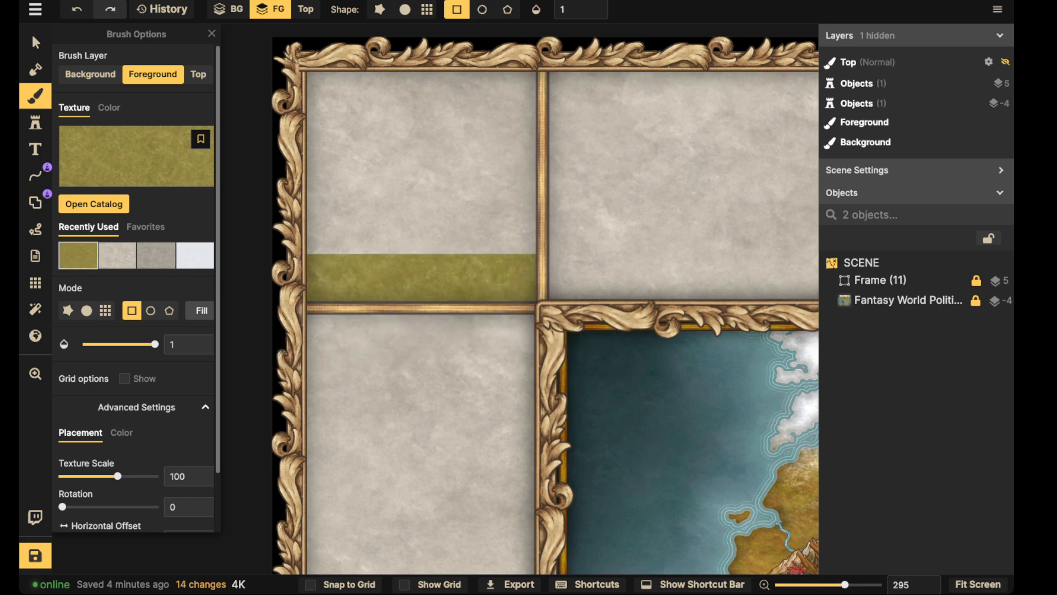
Step: Search the stamp catalog for "hill" and choose the grey-brown Hills stamp from the Terrain set
{"action": "left_click", "coordinate": [35, 122]}
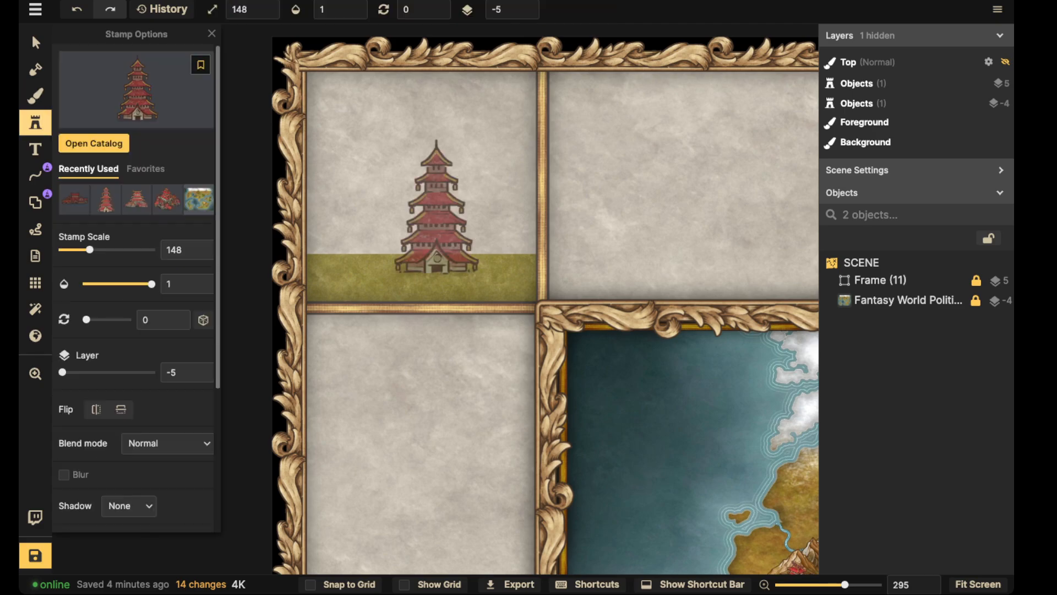
{"action": "left_click", "coordinate": [130, 95]}
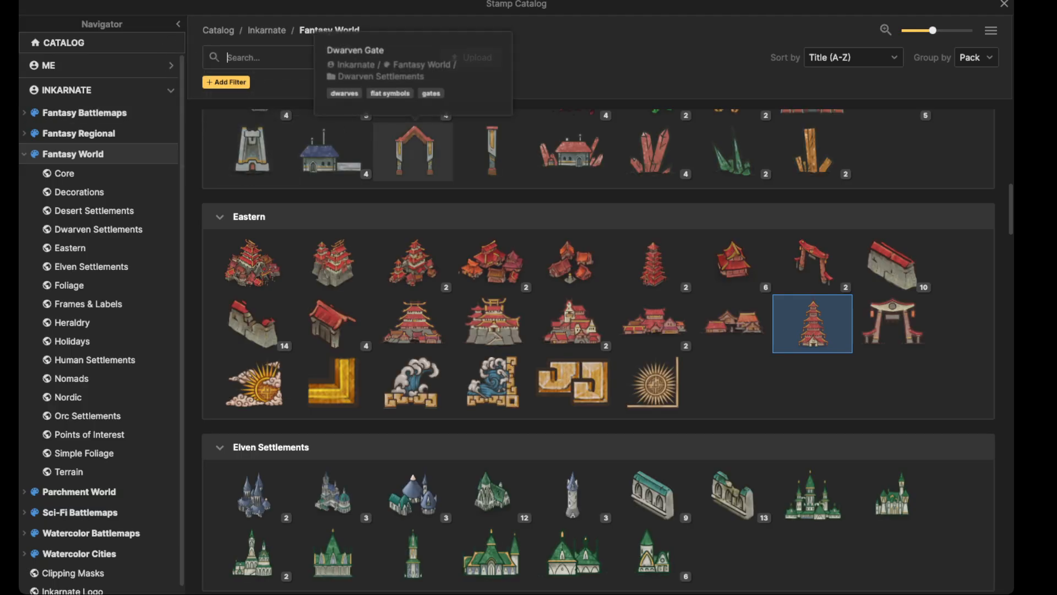
{"action": "scroll", "coordinate": [912, 263], "scroll_direction": "down", "scroll_amount": 10}
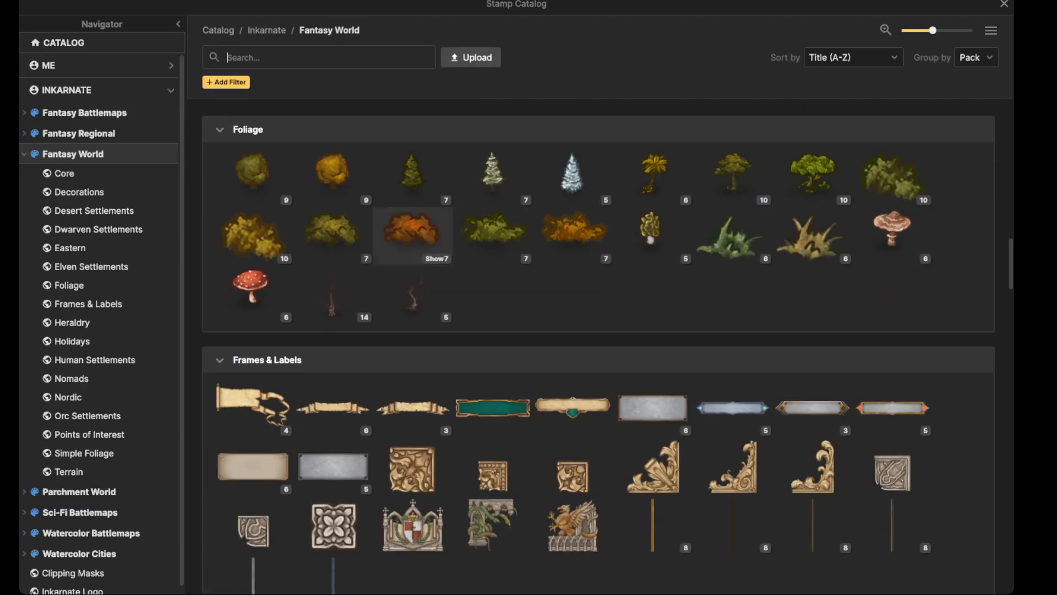
{"action": "scroll", "coordinate": [913, 199], "scroll_direction": "down", "scroll_amount": 12}
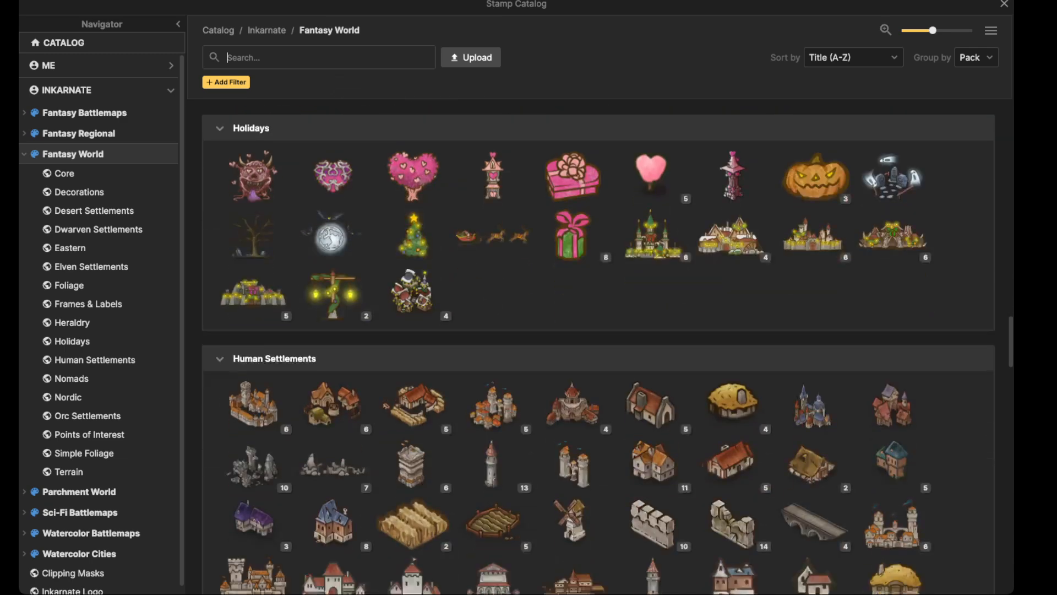
{"action": "scroll", "coordinate": [598, 351], "scroll_direction": "down", "scroll_amount": 4}
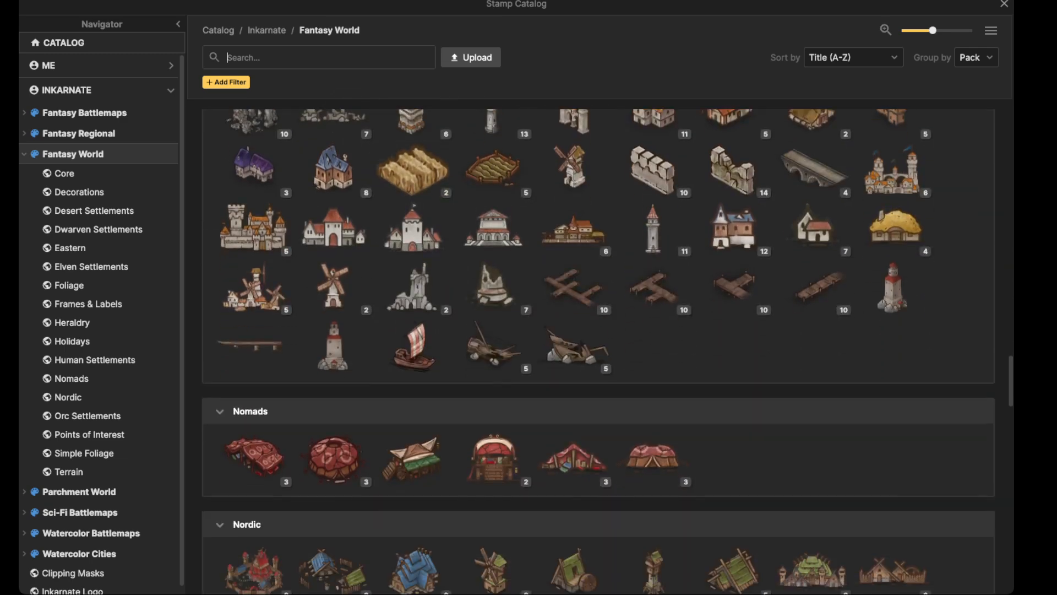
{"action": "type", "text": "hi"}
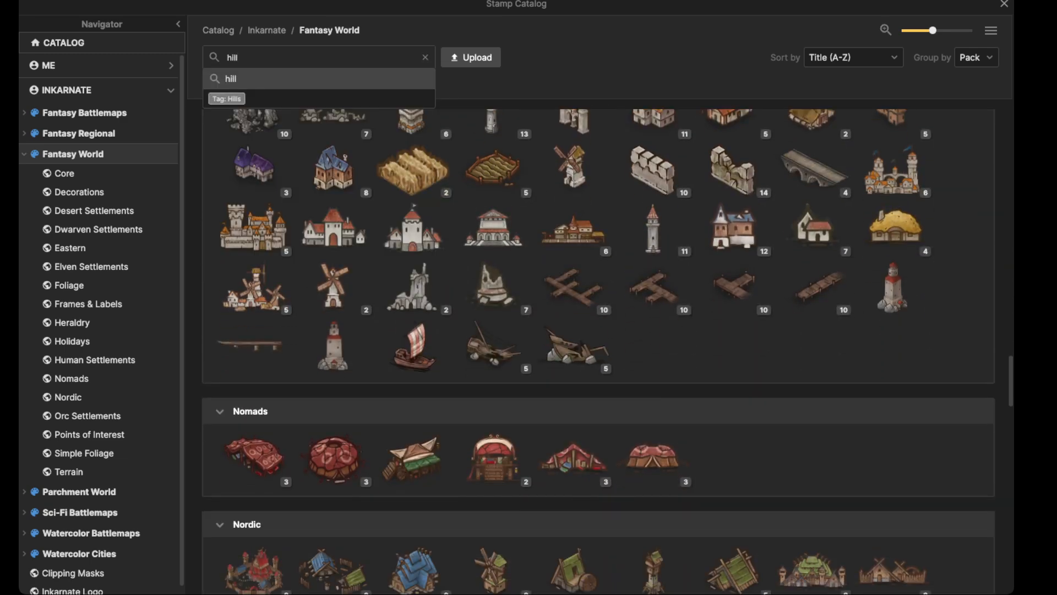
{"action": "type", "text": "ll"}
{"action": "key", "text": "Return"}
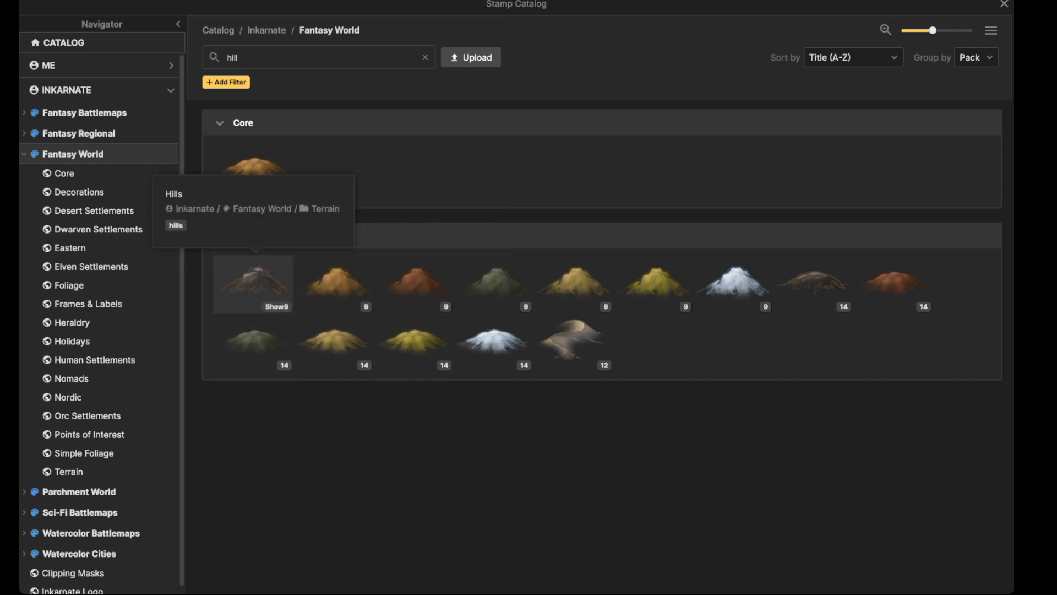
{"action": "left_click", "coordinate": [253, 282]}
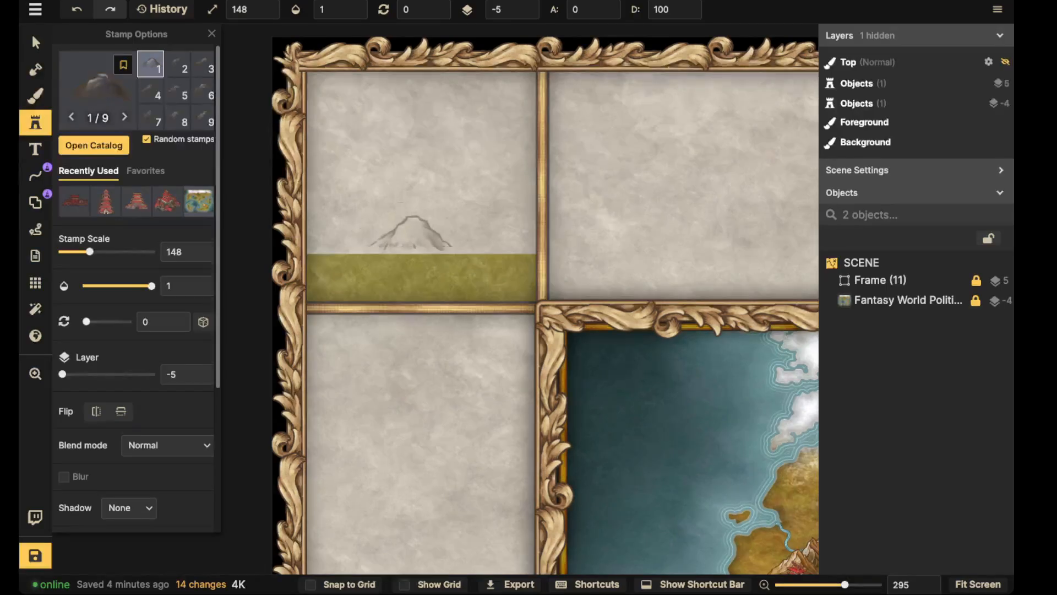
Step: Try different hill variants and place one at scale 178 on layer -5, centred across the grass strip's upper edge
{"action": "key", "text": "Left"}
{"action": "key", "text": "Left"}
{"action": "key", "text": "Left"}
{"action": "key", "text": "Left"}
{"action": "key", "text": "Left"}
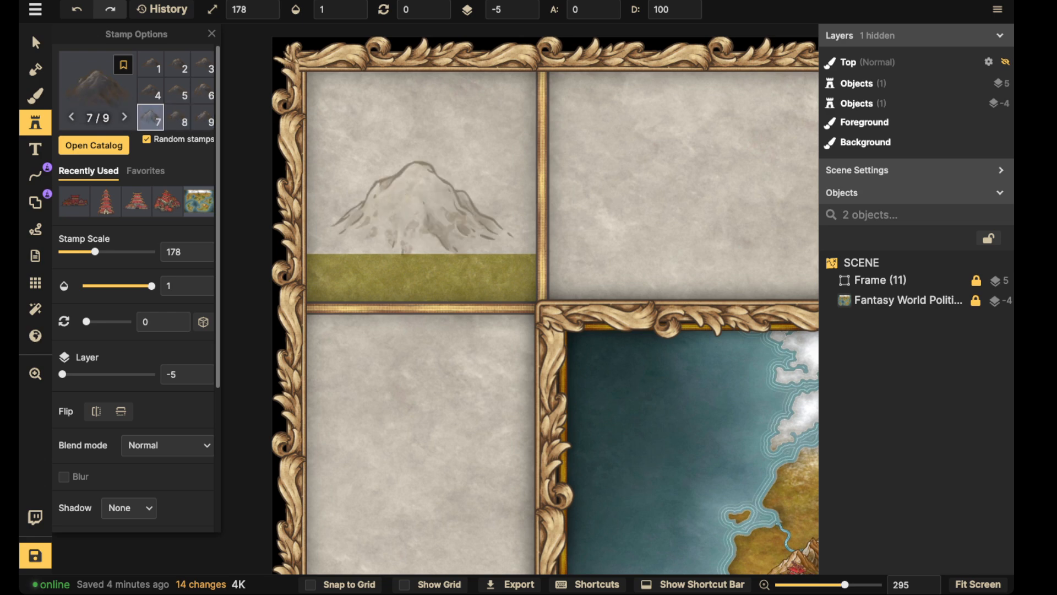
{"action": "key", "text": "Left"}
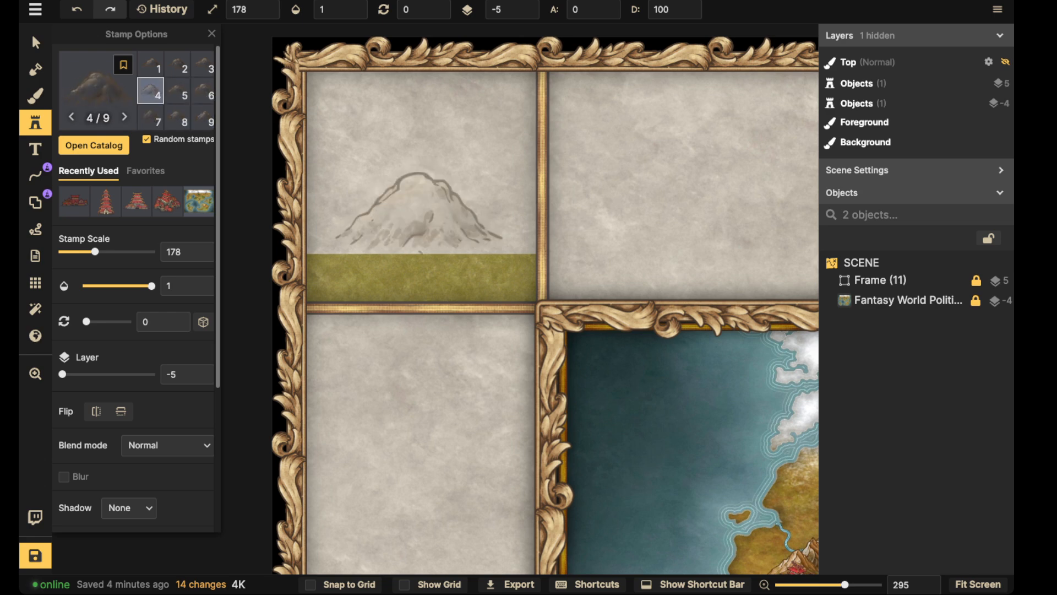
{"action": "key", "text": "Right"}
{"action": "left_click", "coordinate": [412, 253]}
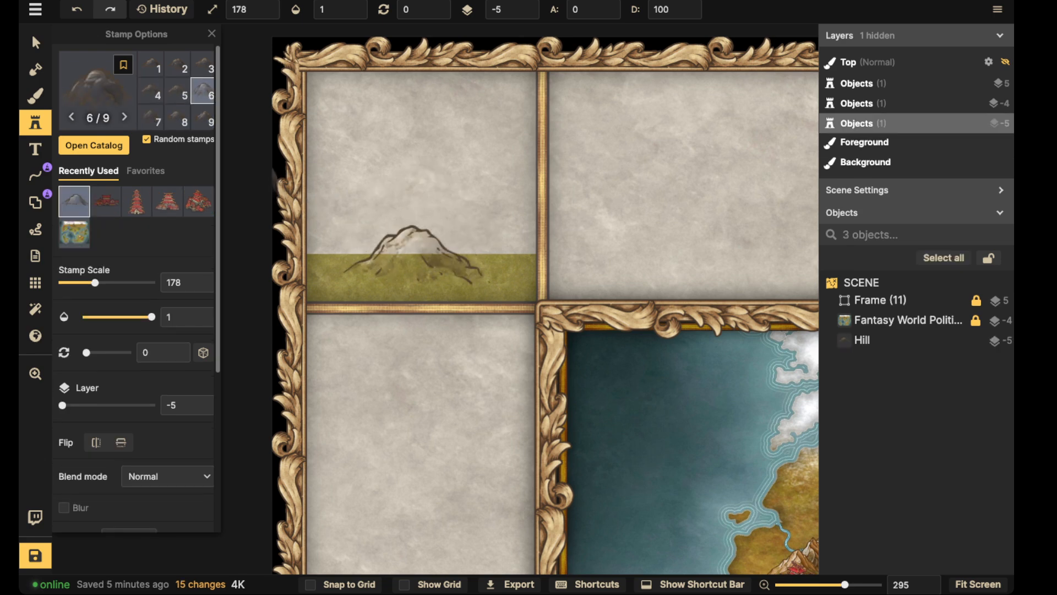
Step: Paint the grass texture over the inside of the hill with a round Foreground brush, size 3 and softness 0
{"action": "left_click", "coordinate": [35, 94]}
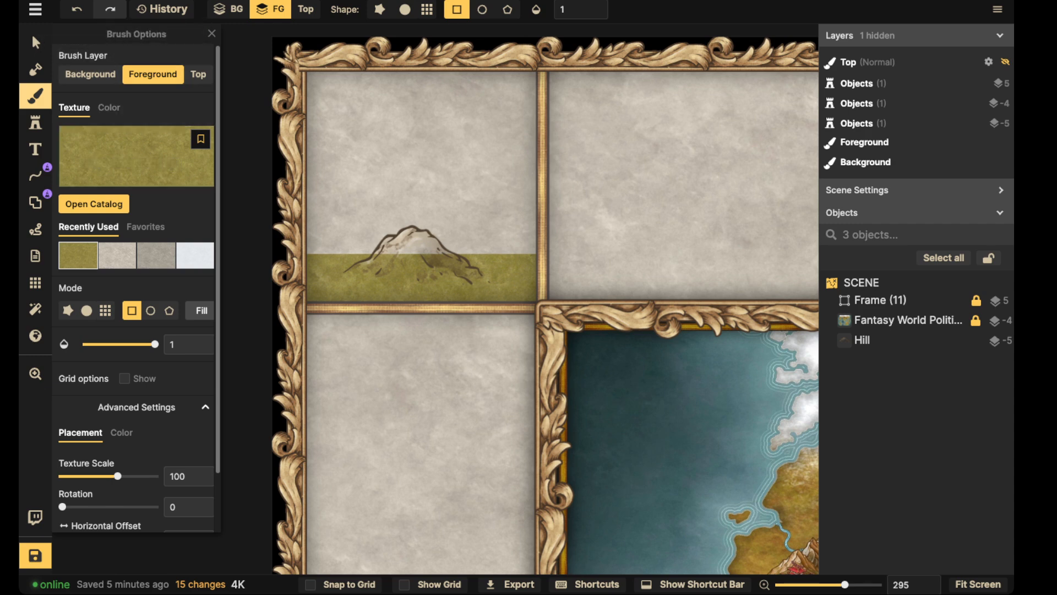
{"action": "left_click", "coordinate": [404, 10]}
{"action": "scroll", "coordinate": [432, 181], "scroll_direction": "down", "scroll_amount": 10}
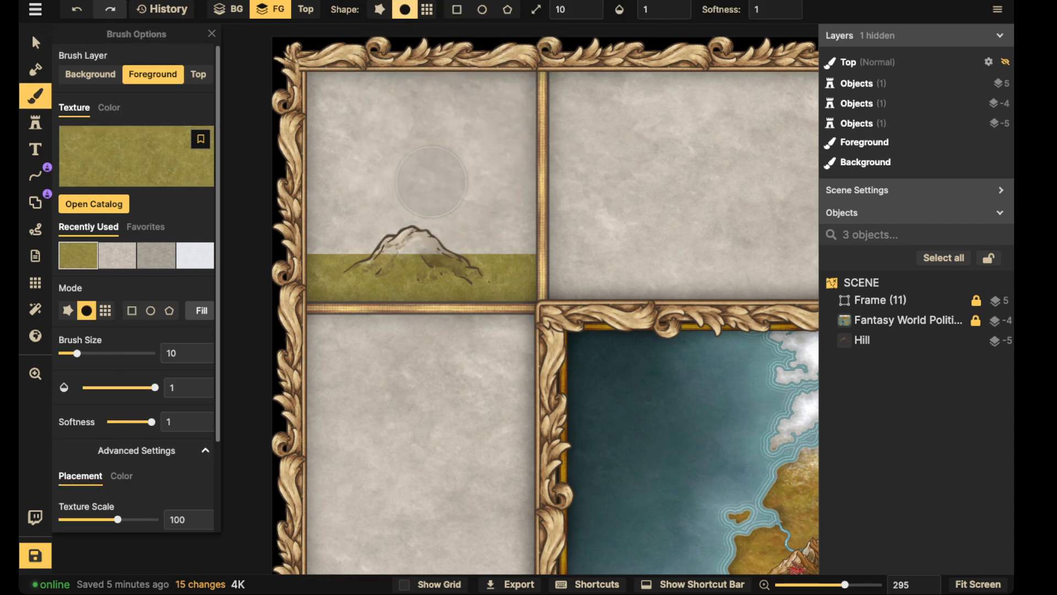
{"action": "left_click", "coordinate": [769, 9]}
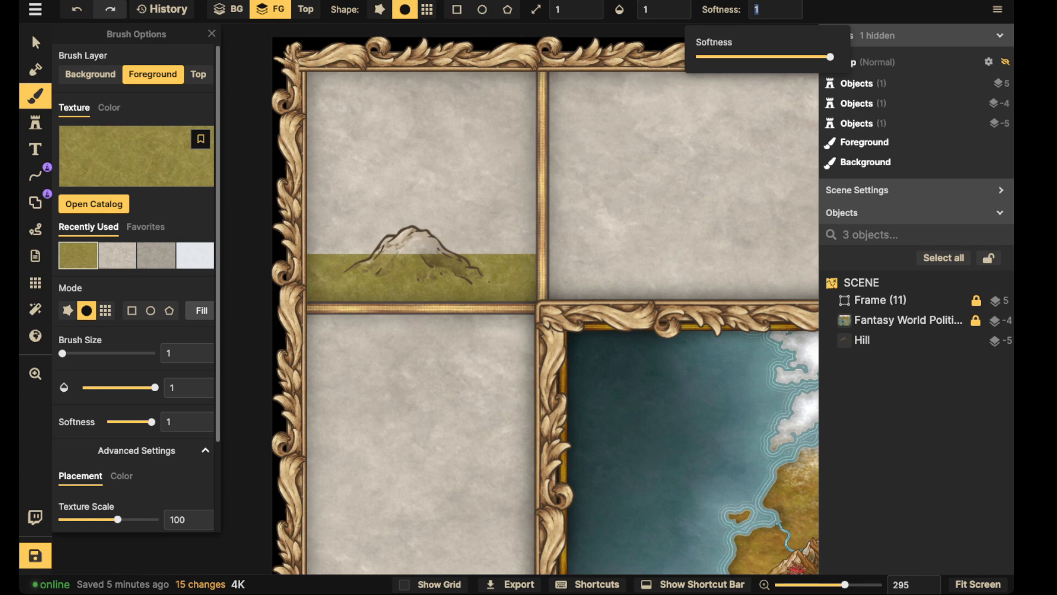
{"action": "scroll", "coordinate": [408, 262], "scroll_direction": "up", "scroll_amount": 10}
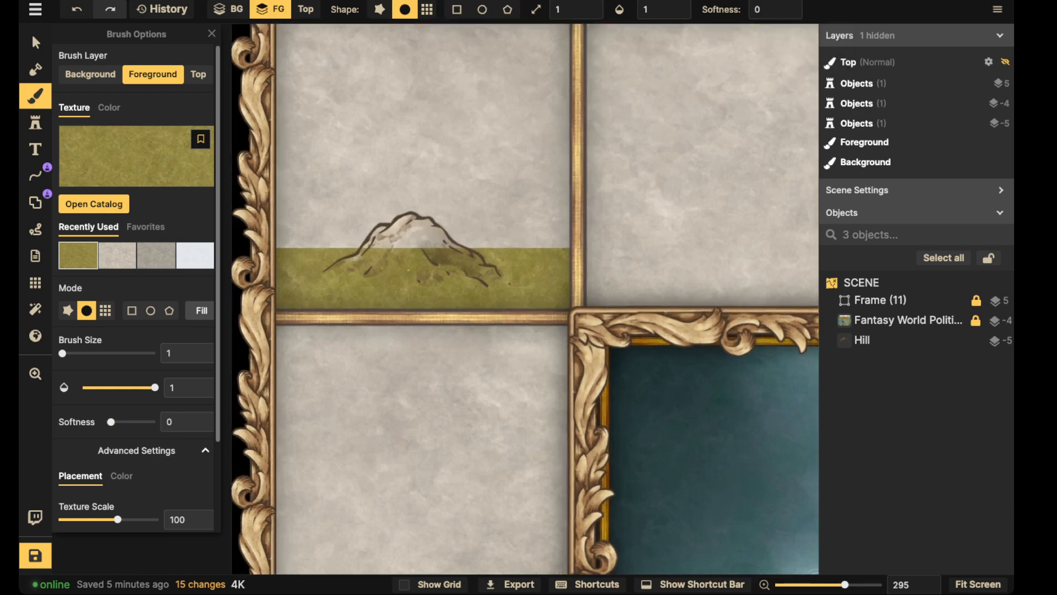
{"action": "scroll", "coordinate": [392, 240], "scroll_direction": "up", "scroll_amount": 5}
{"action": "scroll", "coordinate": [391, 240], "scroll_direction": "down", "scroll_amount": 5}
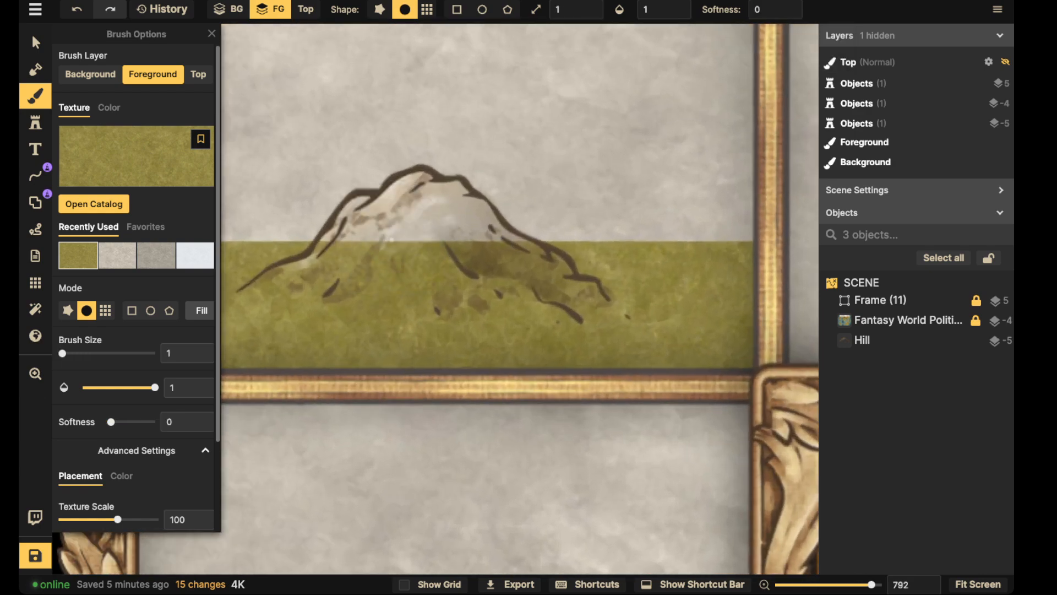
{"action": "left_click_drag", "start_coordinate": [401, 210], "coordinate": [380, 203]}
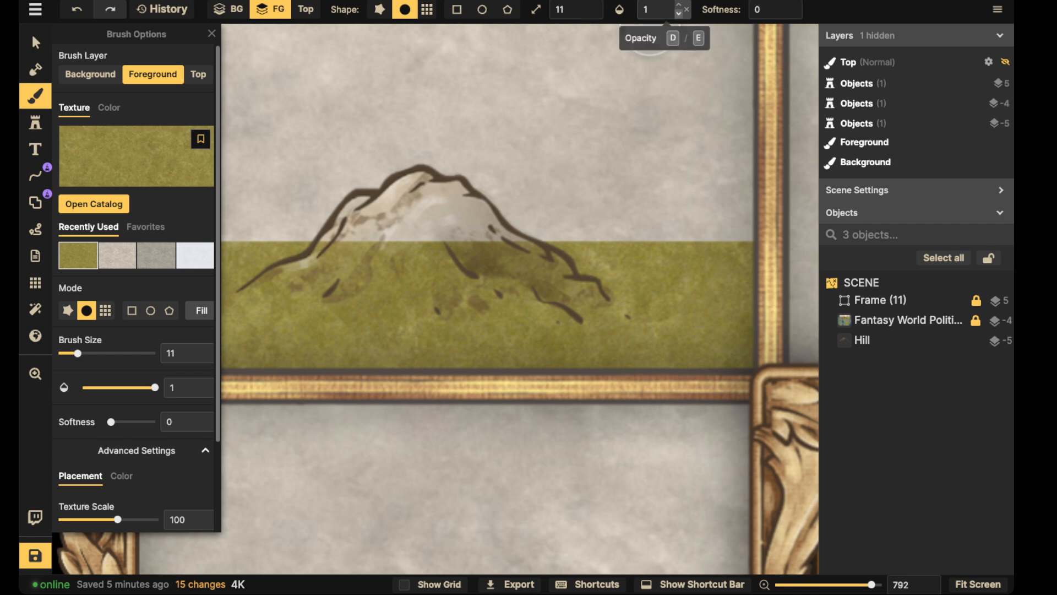
{"action": "left_click", "coordinate": [575, 10]}
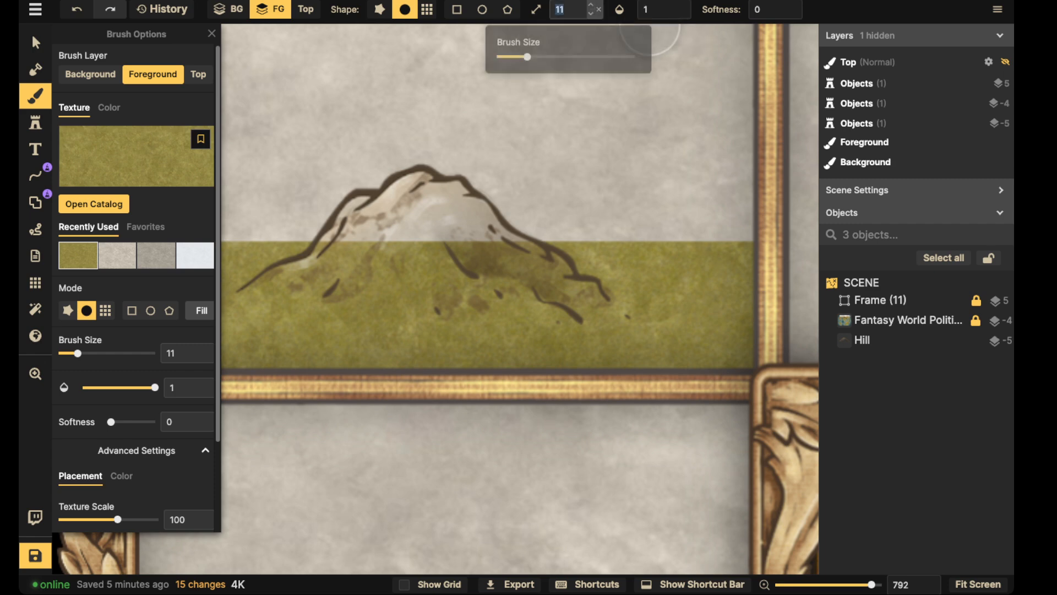
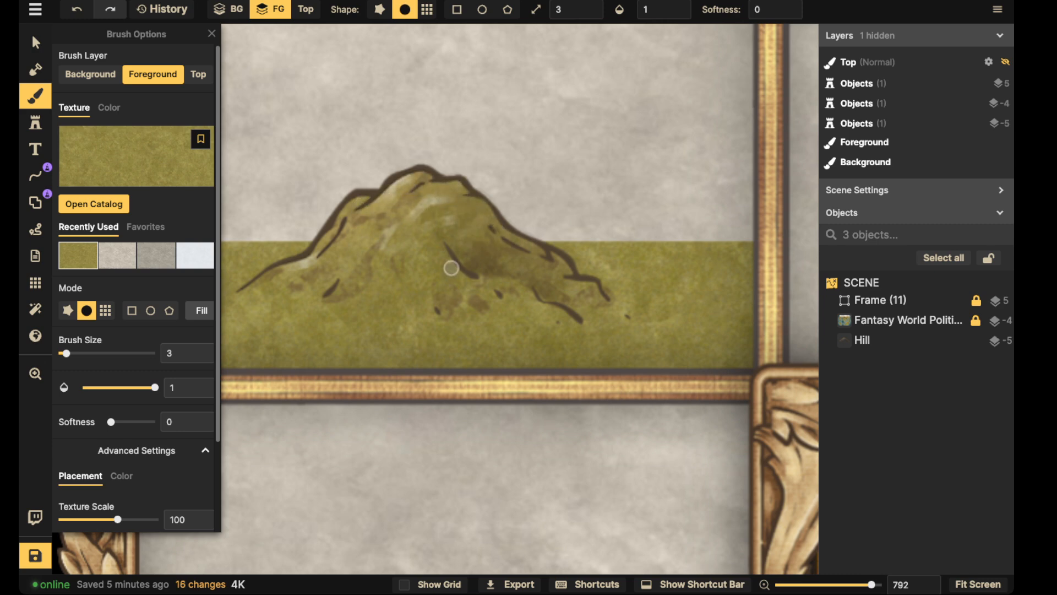
Step: Place the Eastern Capital stamp over the hill at scale 108 on layer -5
{"action": "left_click", "coordinate": [35, 42]}
{"action": "scroll", "coordinate": [480, 216], "scroll_direction": "down", "scroll_amount": 4}
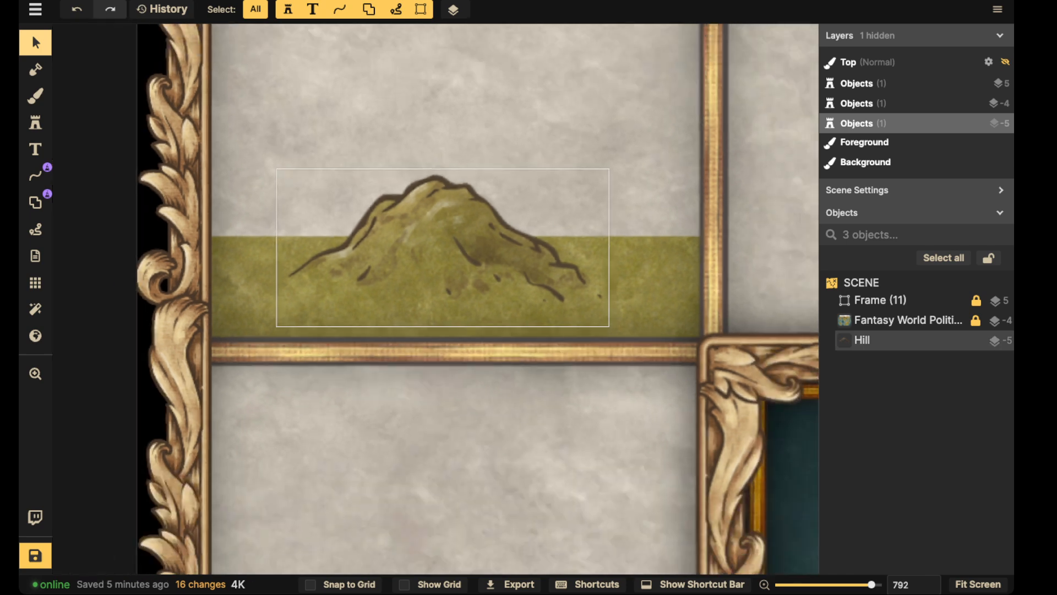
{"action": "left_click", "coordinate": [480, 215]}
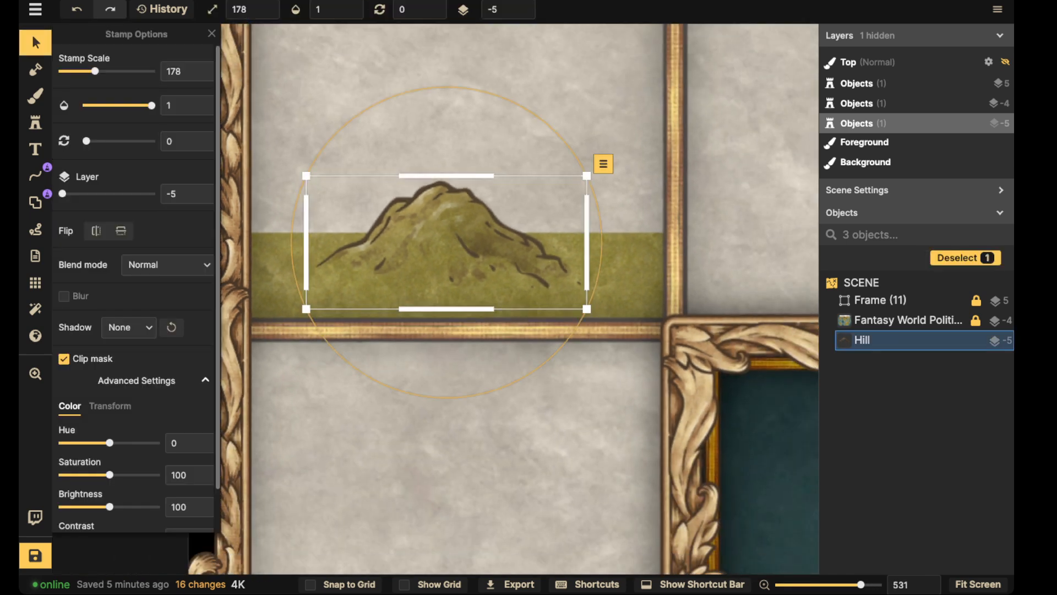
{"action": "left_click", "coordinate": [35, 122]}
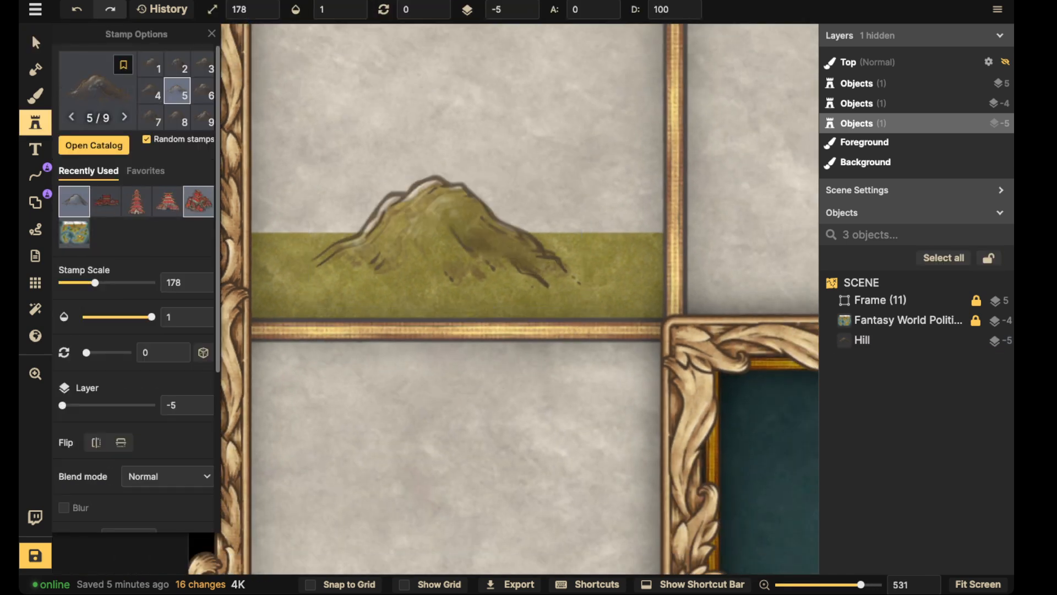
{"action": "left_click", "coordinate": [168, 200]}
{"action": "scroll", "coordinate": [446, 143], "scroll_direction": "down", "scroll_amount": 5}
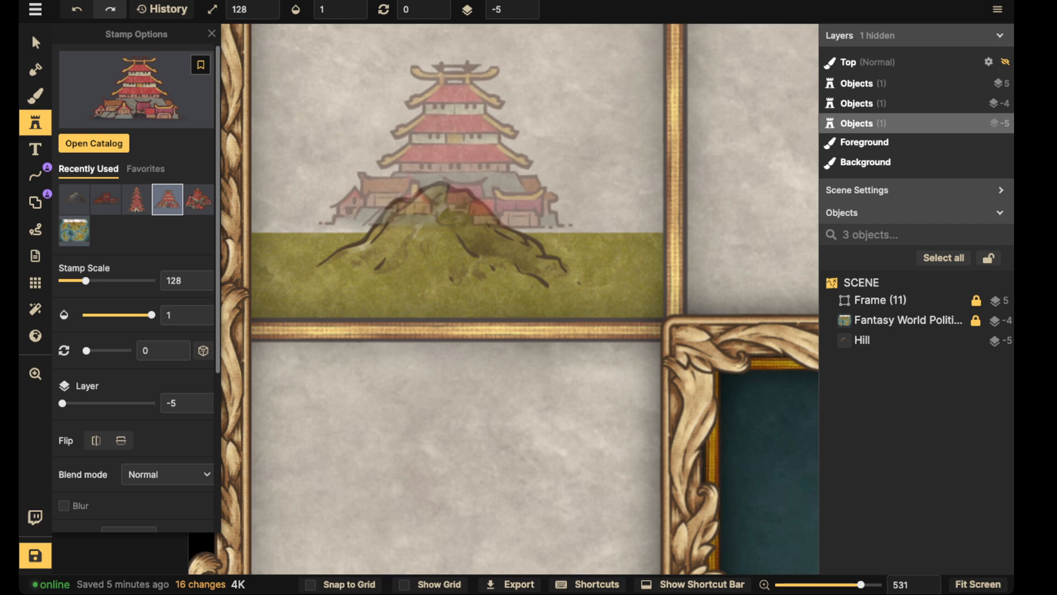
{"action": "scroll", "coordinate": [446, 151], "scroll_direction": "down", "scroll_amount": 2}
{"action": "left_click", "coordinate": [445, 188]}
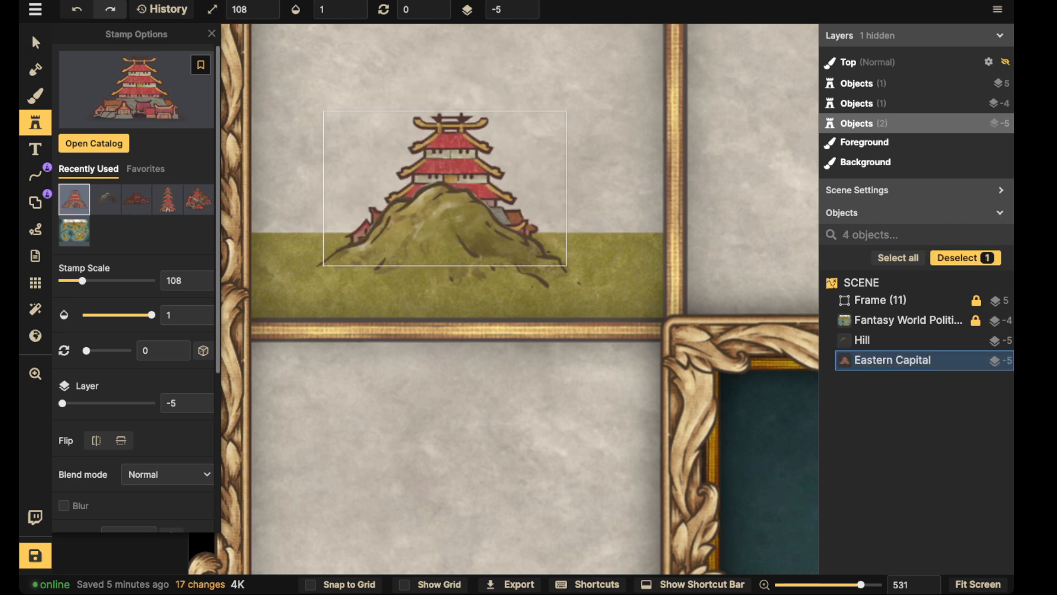
Step: Raise the Eastern Capital to layer -3 and centre it over the hill
{"action": "left_click", "coordinate": [533, 6]}
{"action": "left_click", "coordinate": [532, 6]}
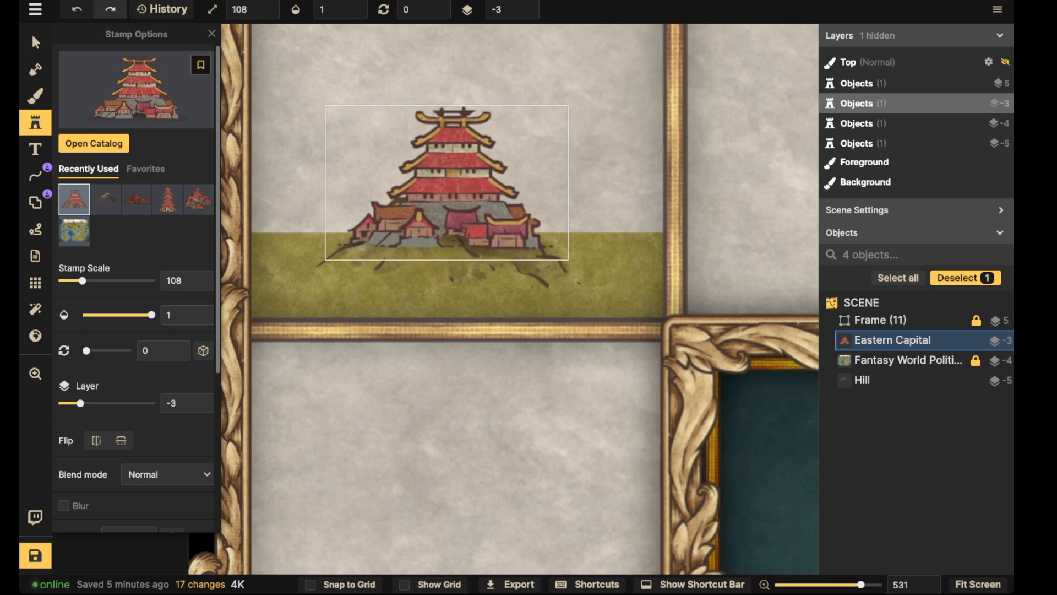
{"action": "left_click", "coordinate": [442, 188]}
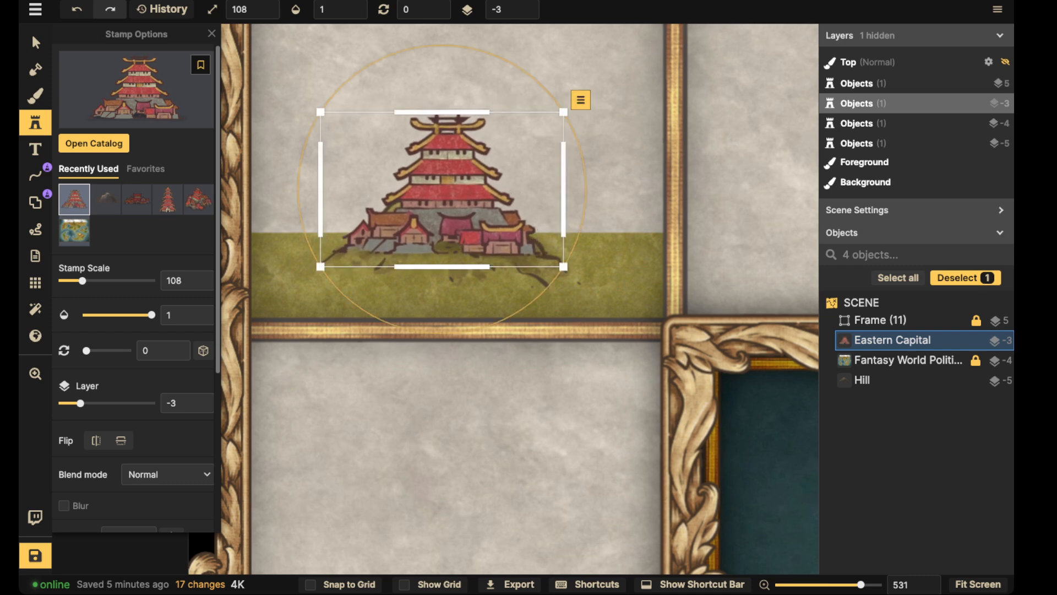
Step: Move the hill and the Eastern Capital together to layer 1, and raise the Eastern Capital alone to layer 2
{"action": "left_click", "coordinate": [35, 42]}
{"action": "left_click_drag", "start_coordinate": [330, 114], "coordinate": [475, 245]}
{"action": "left_click", "coordinate": [531, 10]}
{"action": "left_click", "coordinate": [517, 82]}
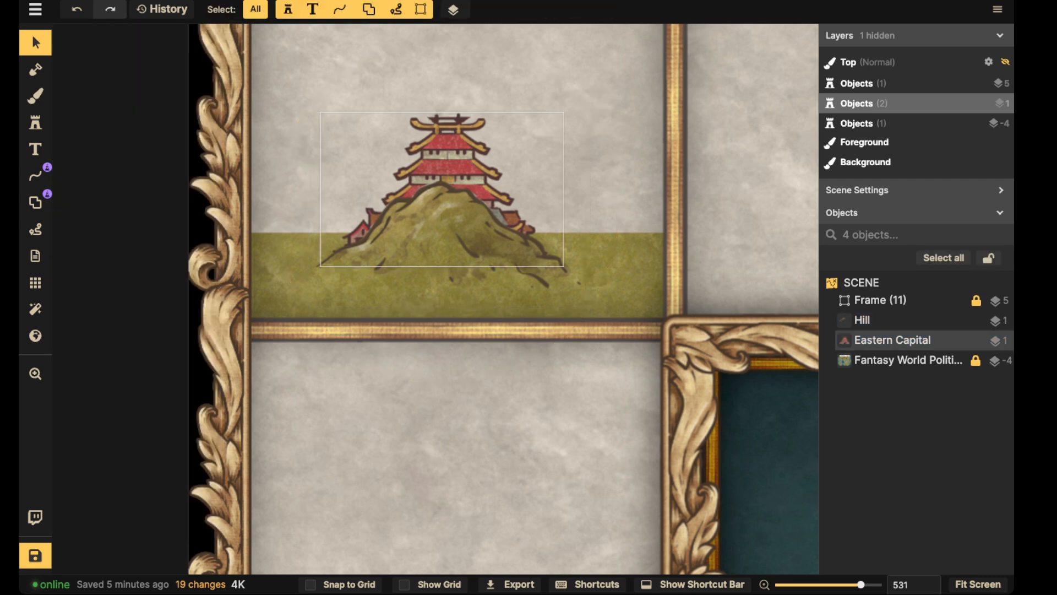
{"action": "left_click", "coordinate": [449, 146]}
{"action": "left_click", "coordinate": [523, 5]}
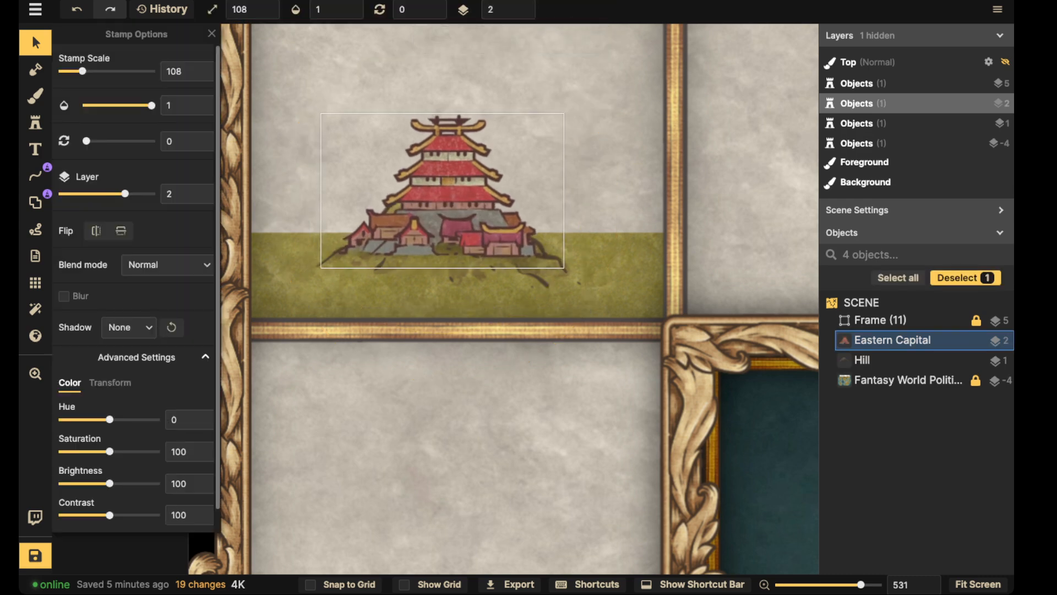
Step: Reposition the Eastern Capital so its lower houses sit across the front of the hill, and deselect it
{"action": "left_click_drag", "start_coordinate": [445, 193], "coordinate": [454, 105]}
{"action": "scroll", "coordinate": [334, 144], "scroll_direction": "up", "scroll_amount": 3}
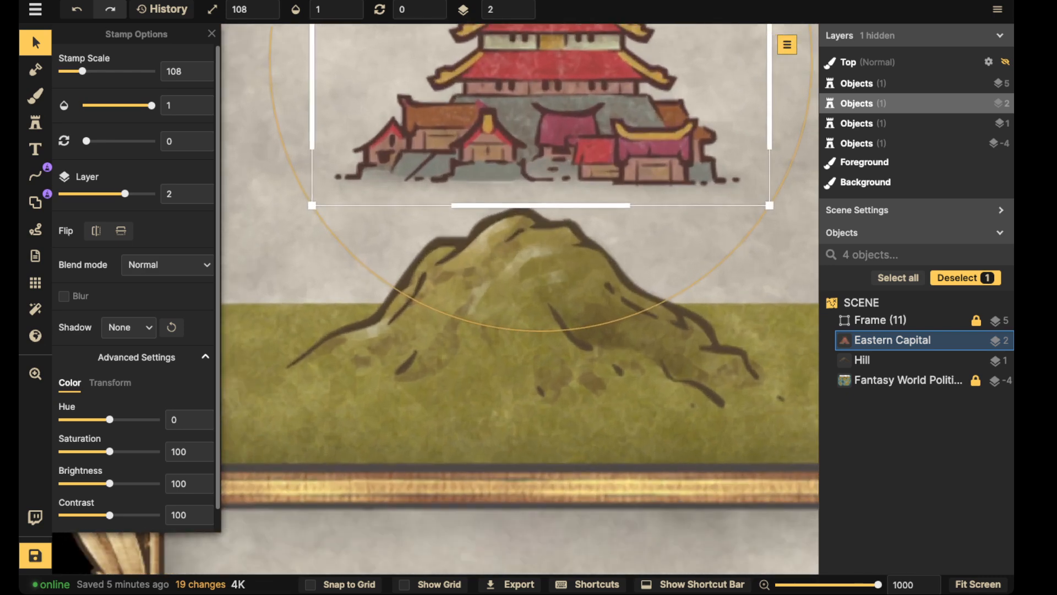
{"action": "left_click_drag", "start_coordinate": [521, 168], "coordinate": [508, 307]}
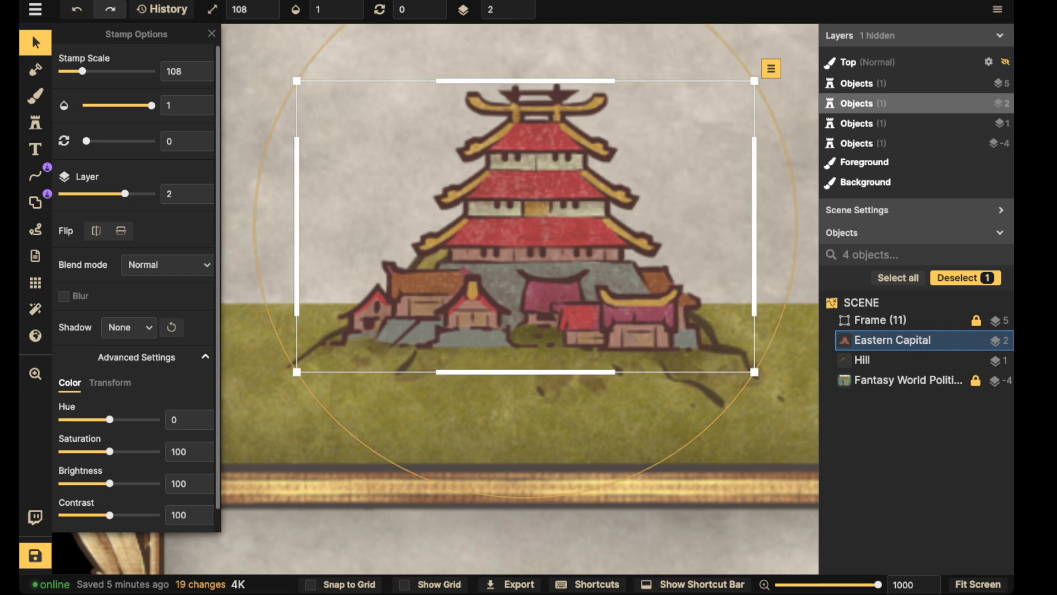
{"action": "key", "text": "Escape"}
{"action": "scroll", "coordinate": [477, 187], "scroll_direction": "down", "scroll_amount": 5}
{"action": "left_click_drag", "start_coordinate": [478, 187], "coordinate": [411, 281]}
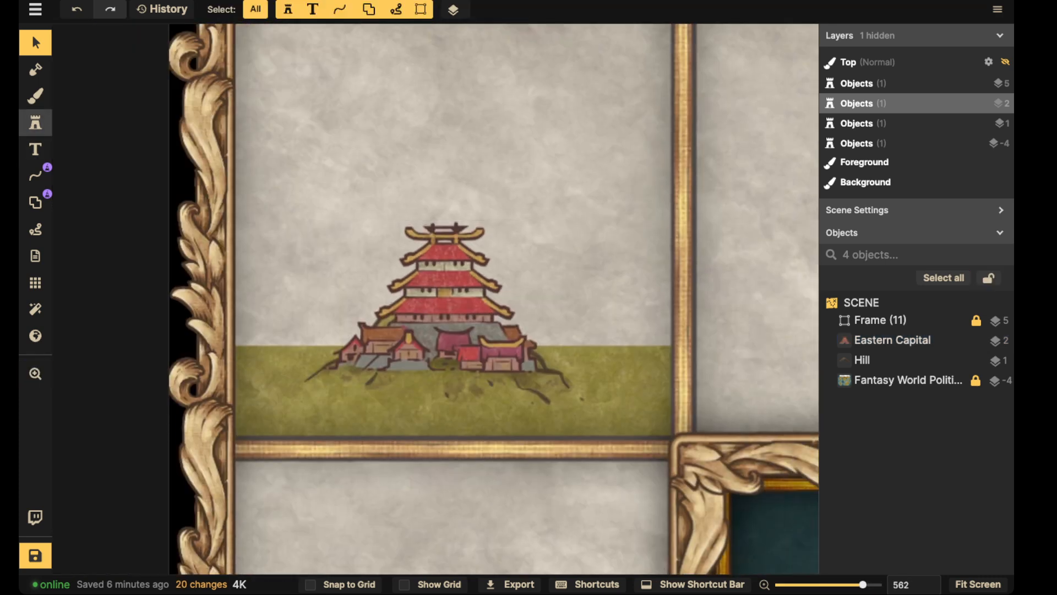
Step: Place an Eastern Town stamp at scale 108 to the right of the capital and send it behind on layer -1
{"action": "left_click", "coordinate": [35, 123]}
{"action": "left_click", "coordinate": [137, 200]}
{"action": "left_click", "coordinate": [558, 325]}
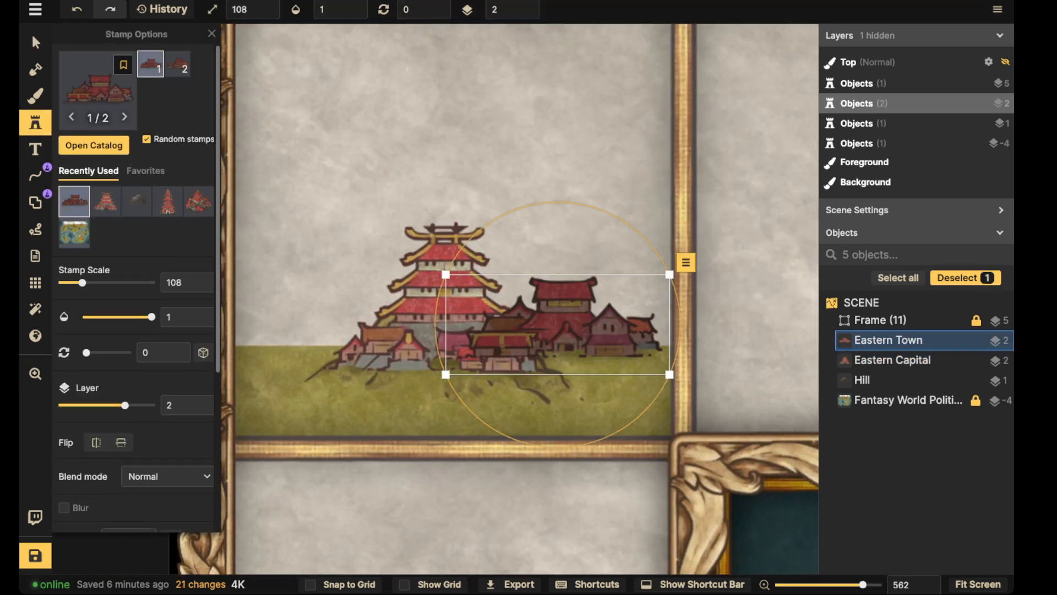
{"action": "left_click", "coordinate": [527, 14]}
{"action": "left_click", "coordinate": [527, 14]}
{"action": "left_click", "coordinate": [527, 14]}
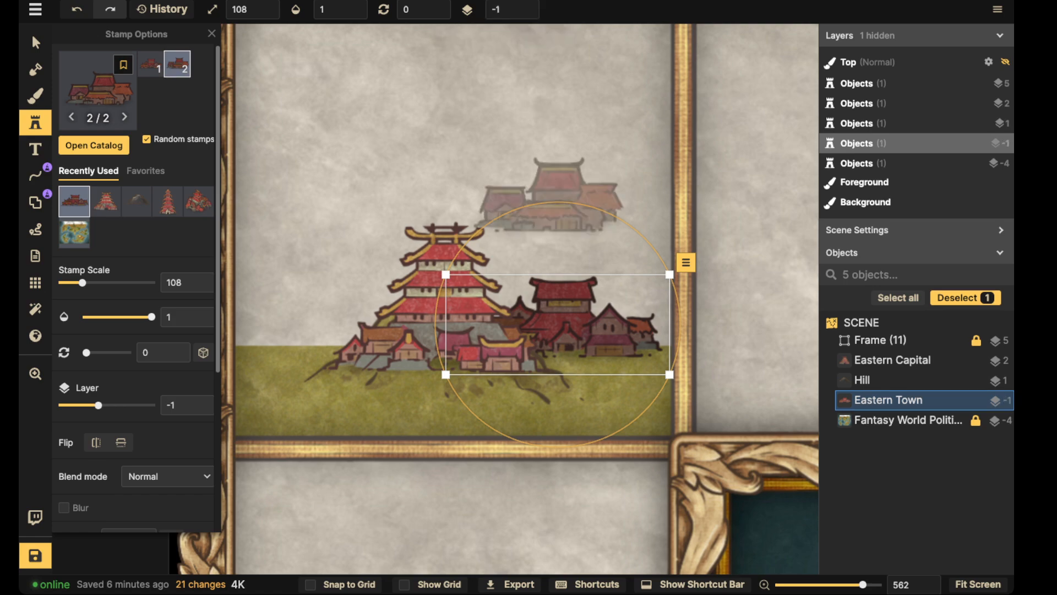
{"action": "left_click_drag", "start_coordinate": [561, 311], "coordinate": [561, 315]}
Step: Place a darkened Eastern Temple stamp with brightness 67 and scale 78 behind the capital's left side on layer -1
{"action": "left_click", "coordinate": [93, 144]}
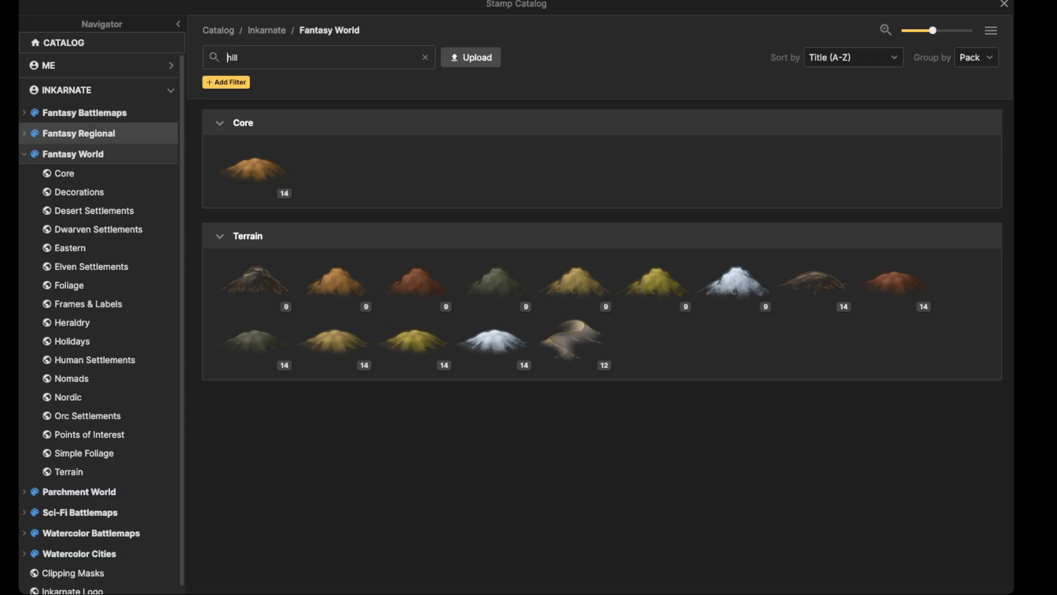
{"action": "key", "text": "Escape"}
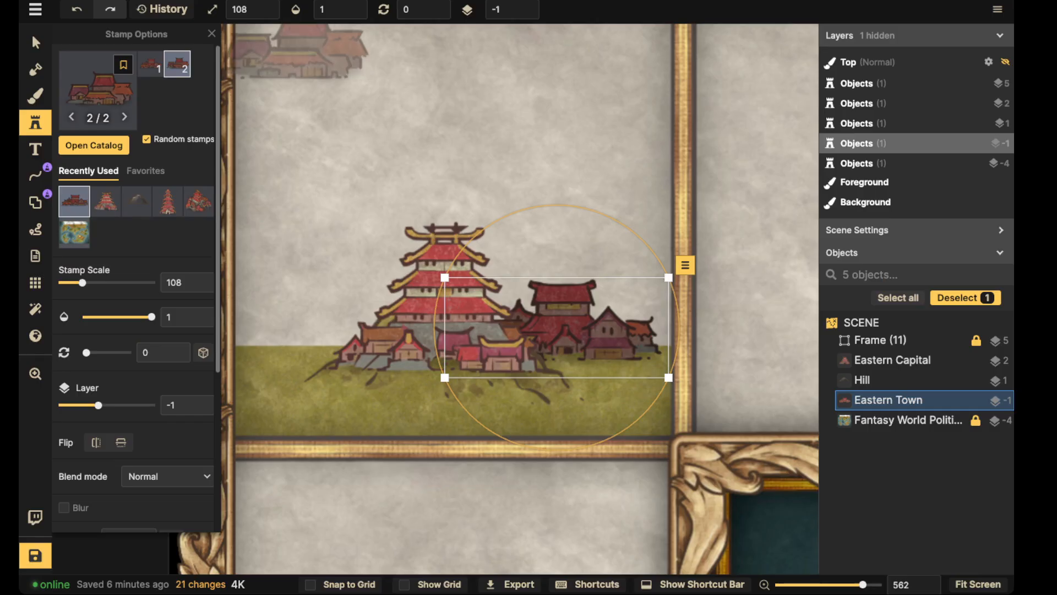
{"action": "left_click", "coordinate": [168, 202]}
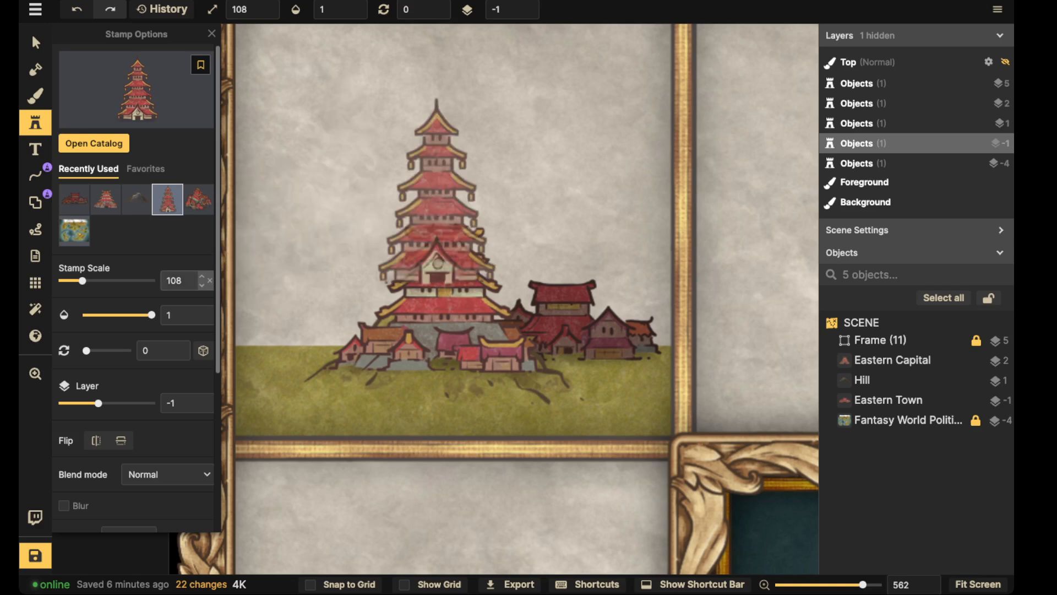
{"action": "scroll", "coordinate": [176, 308], "scroll_direction": "down", "scroll_amount": 4}
{"action": "left_click_drag", "start_coordinate": [109, 461], "coordinate": [94, 461]}
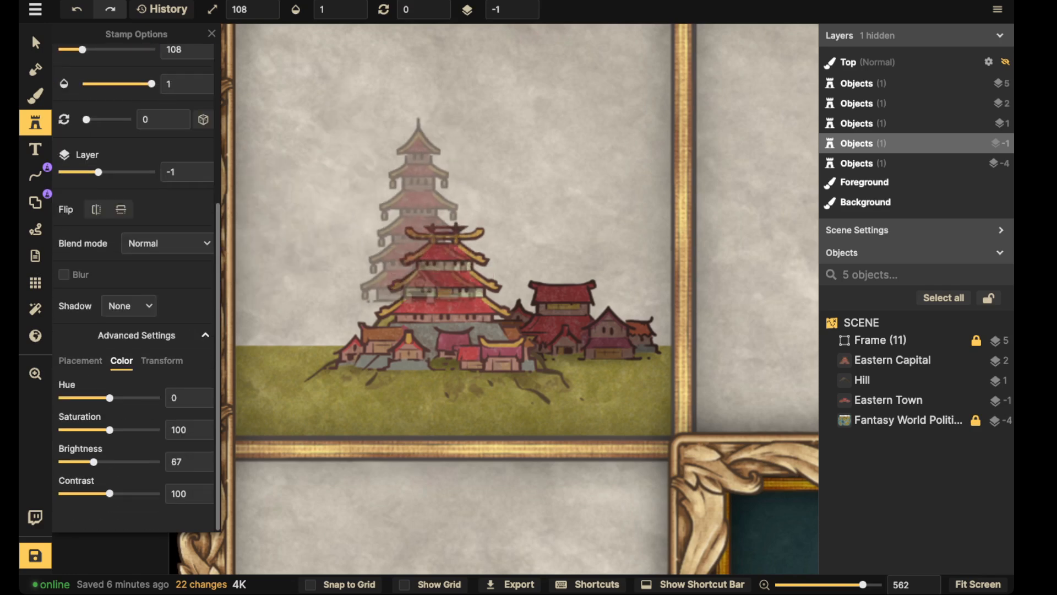
{"action": "left_click", "coordinate": [338, 263]}
{"action": "mouse_move", "coordinate": [338, 264]}
{"action": "left_mouse_down"}
{"action": "mouse_move", "coordinate": [359, 262]}
{"action": "mouse_move", "coordinate": [443, 176]}
{"action": "mouse_move", "coordinate": [442, 188]}
{"action": "mouse_move", "coordinate": [350, 265]}
{"action": "left_mouse_up"}
{"action": "left_click_drag", "start_coordinate": [417, 166], "coordinate": [399, 193]}
{"action": "left_click_drag", "start_coordinate": [350, 267], "coordinate": [345, 291]}
{"action": "left_click", "coordinate": [437, 213]}
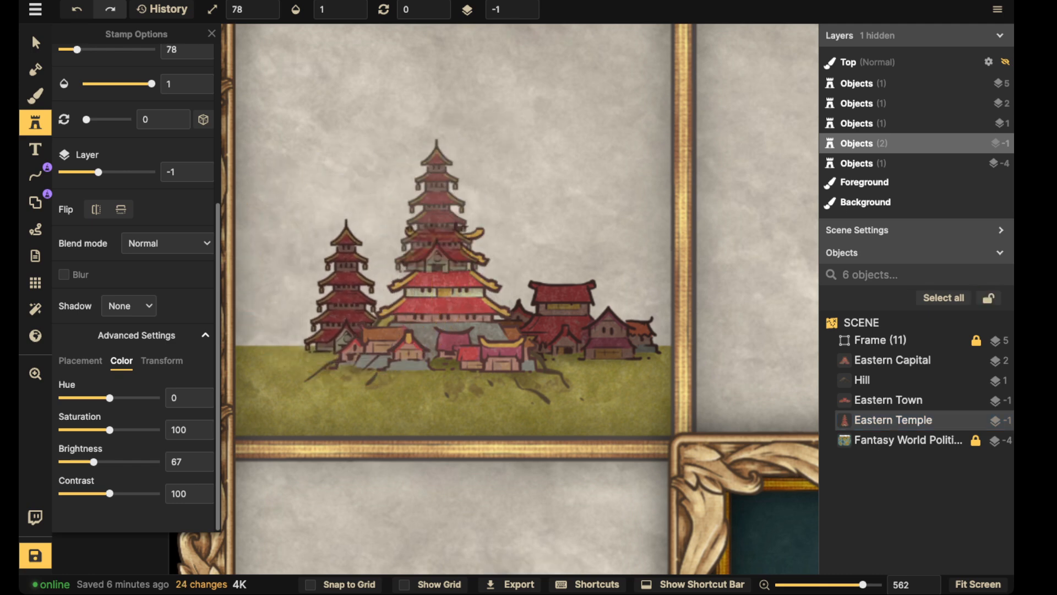
Step: Clear the "hill" search from the stamp catalog and choose the Village stamp in the Eastern set
{"action": "left_click", "coordinate": [35, 123]}
{"action": "left_click", "coordinate": [35, 122]}
{"action": "left_click", "coordinate": [138, 90]}
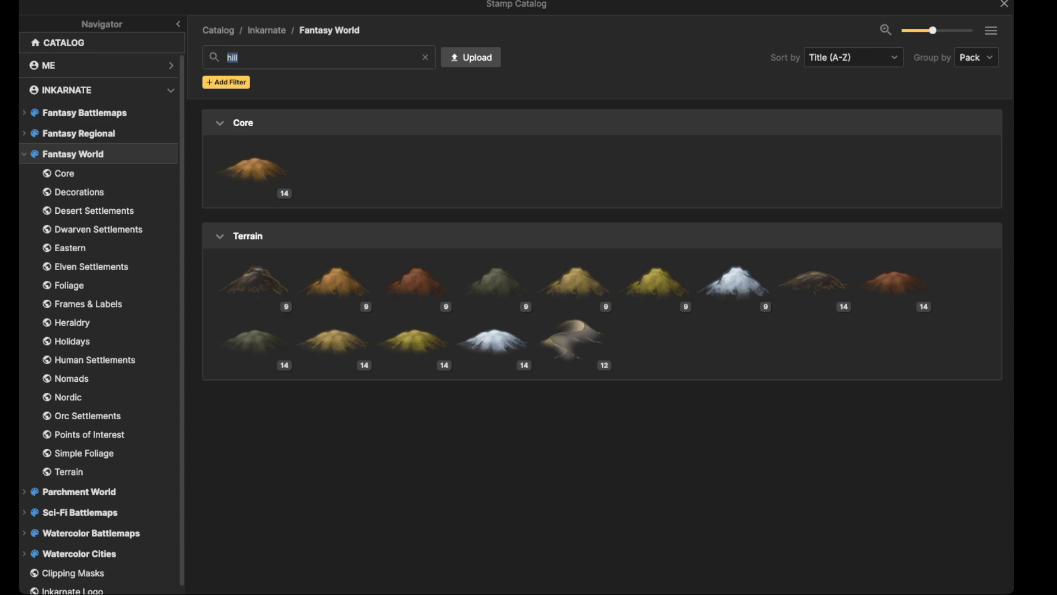
{"action": "key", "text": "BackSpace"}
{"action": "scroll", "coordinate": [492, 288], "scroll_direction": "down", "scroll_amount": 3}
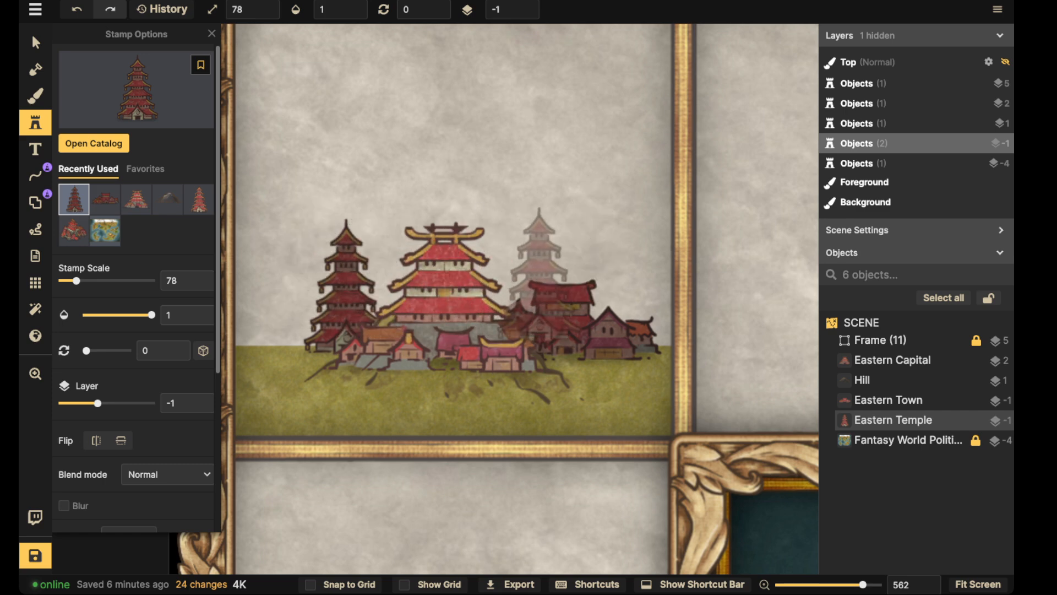
{"action": "left_click", "coordinate": [136, 91]}
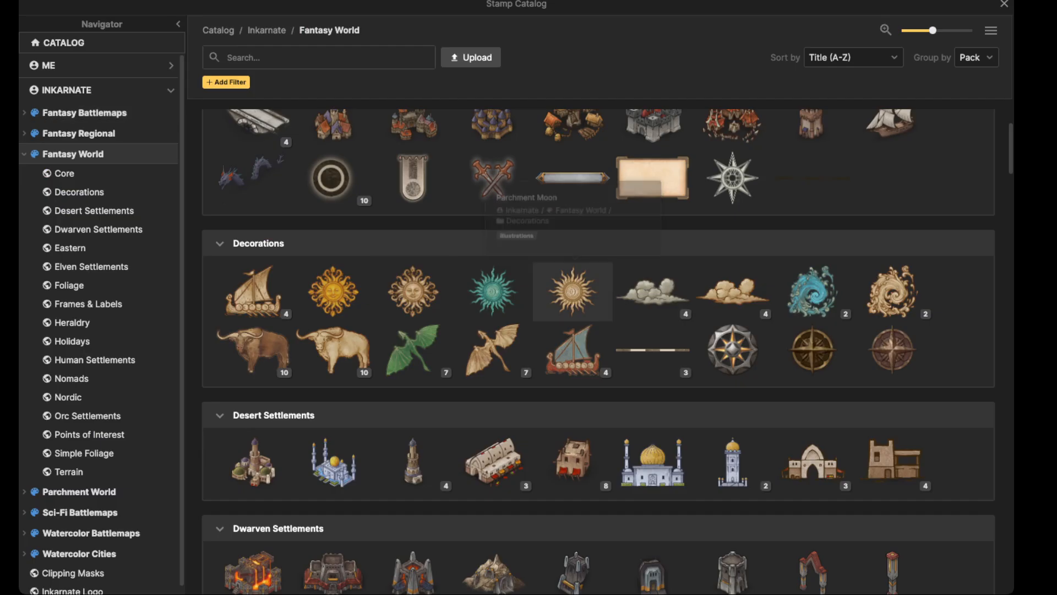
{"action": "scroll", "coordinate": [573, 292], "scroll_direction": "down", "scroll_amount": 10}
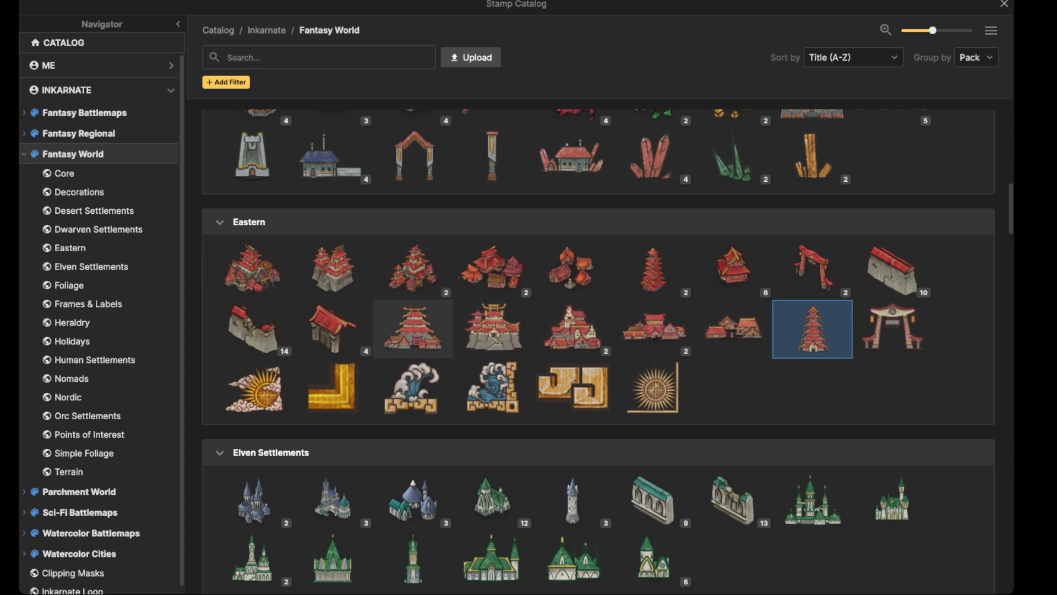
{"action": "left_click", "coordinate": [733, 328]}
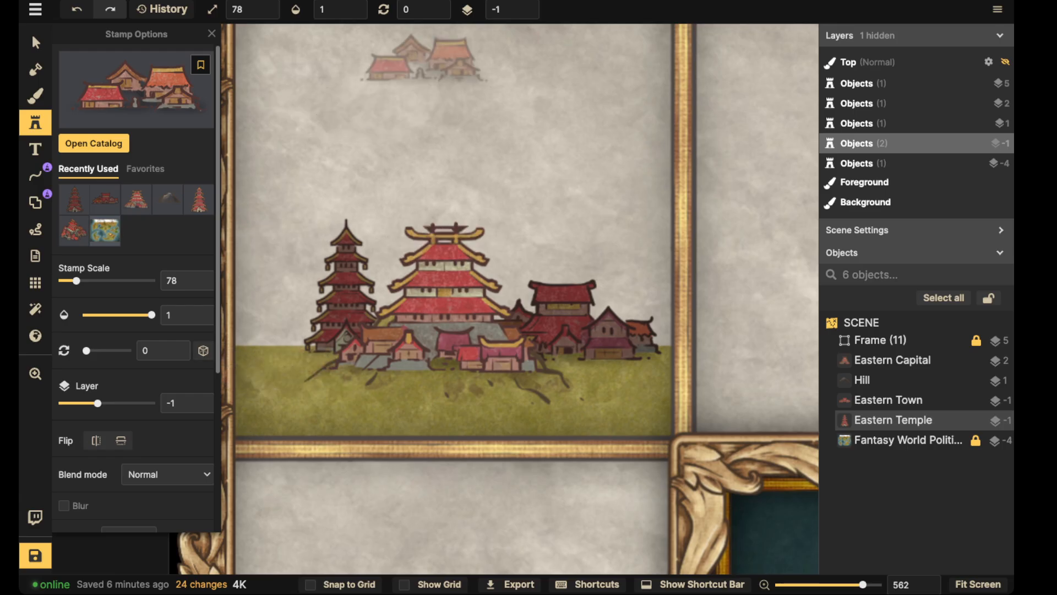
Step: Place the Village stamp at scale 78 on the grass to the capital's lower left and set it to layer 2
{"action": "scroll", "coordinate": [512, 10], "scroll_direction": "up", "scroll_amount": 2}
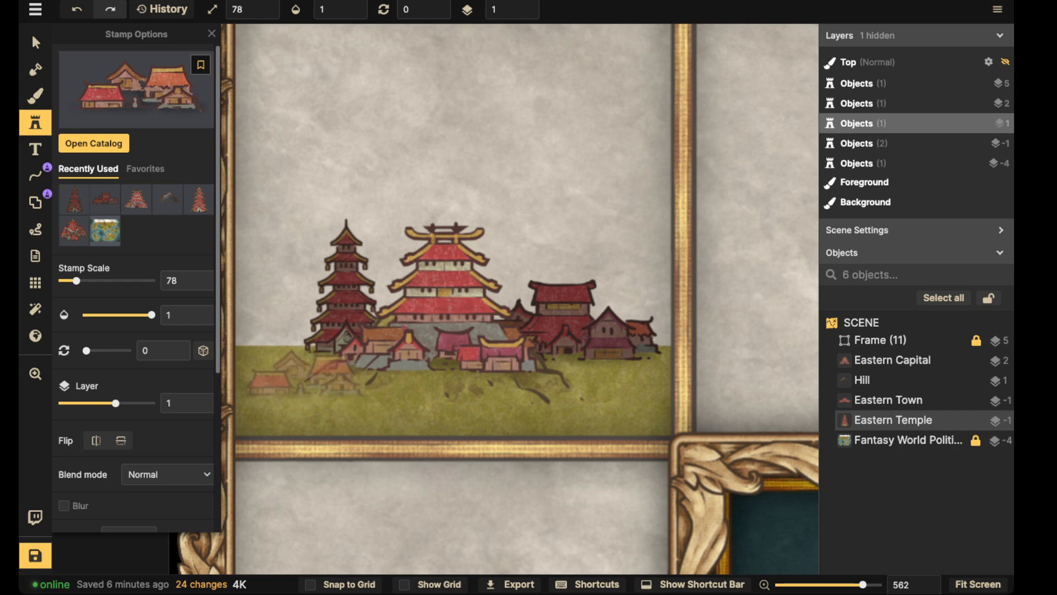
{"action": "left_click", "coordinate": [301, 375]}
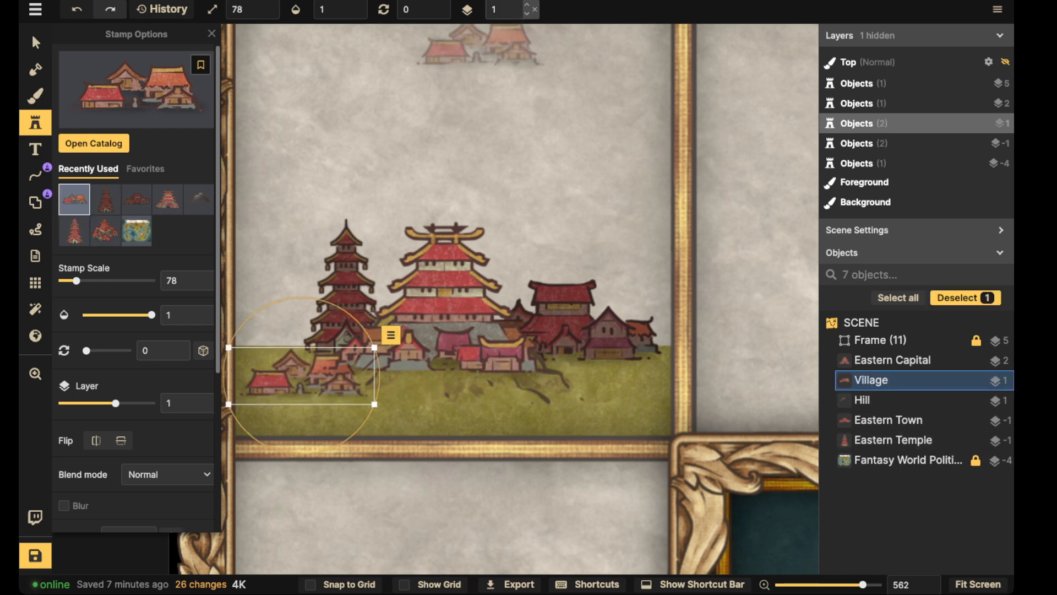
{"action": "left_click", "coordinate": [501, 9]}
{"action": "type", "text": "2"}
{"action": "key", "text": "Return"}
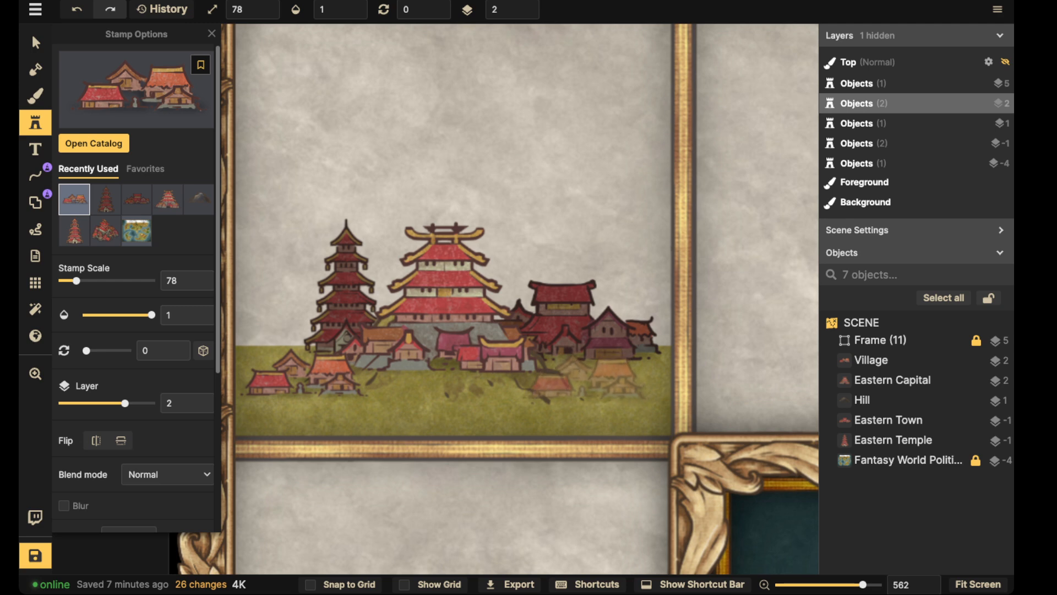
Step: Remove the trial second Village stamp and shift the original Village right and slightly down, closer to the capital
{"action": "left_click", "coordinate": [558, 386]}
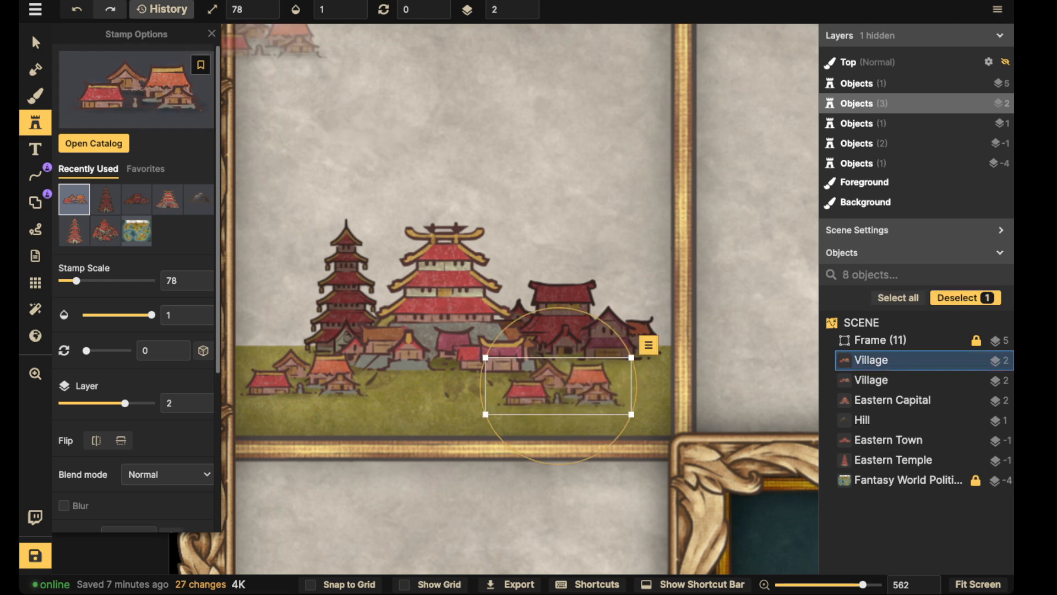
{"action": "key", "text": "Delete"}
{"action": "left_click", "coordinate": [36, 43]}
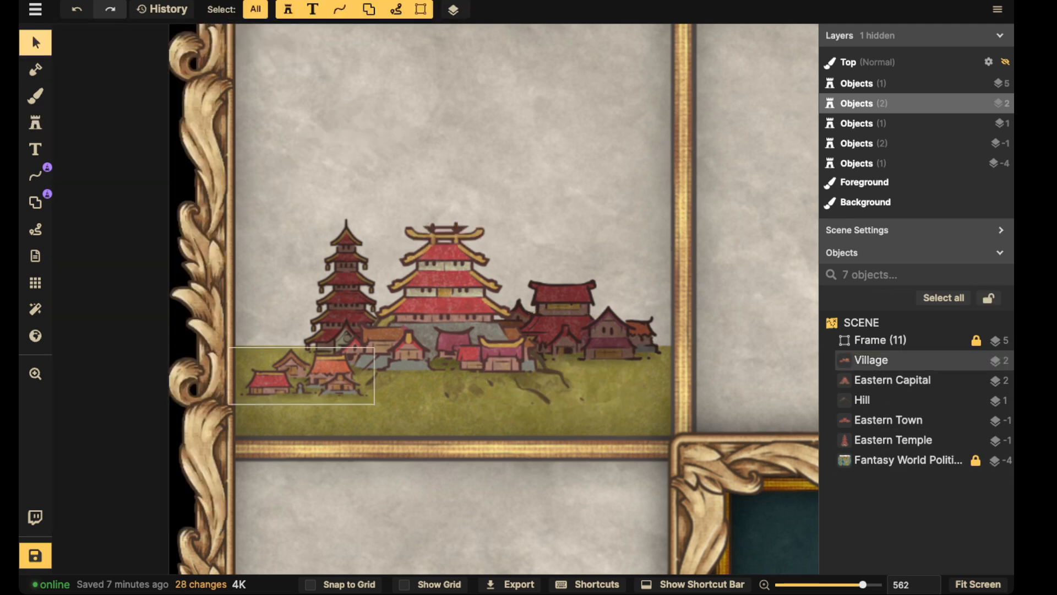
{"action": "left_click_drag", "start_coordinate": [309, 377], "coordinate": [340, 383]}
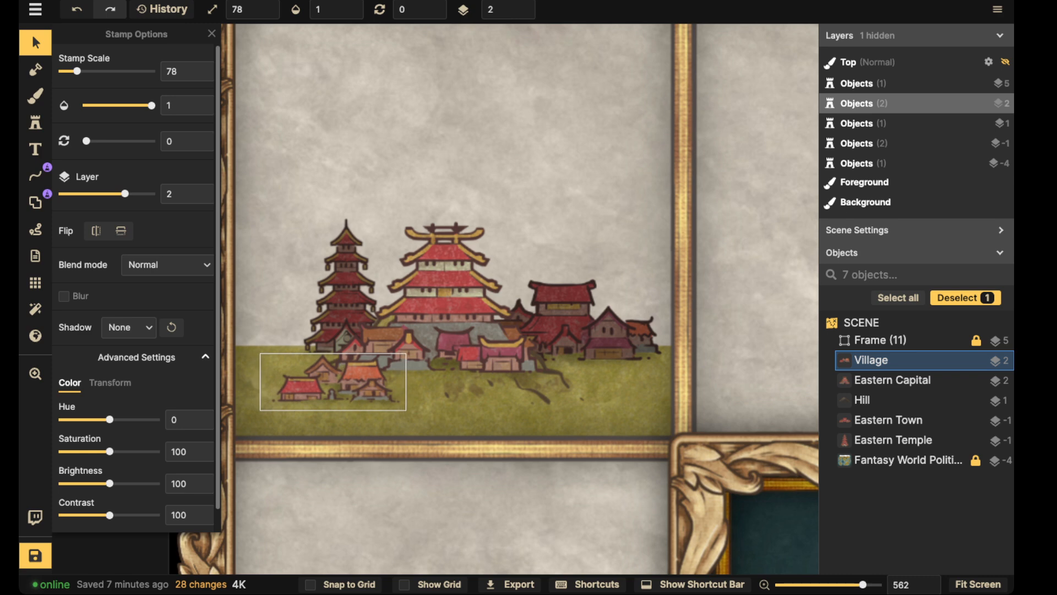
{"action": "key", "text": "Escape"}
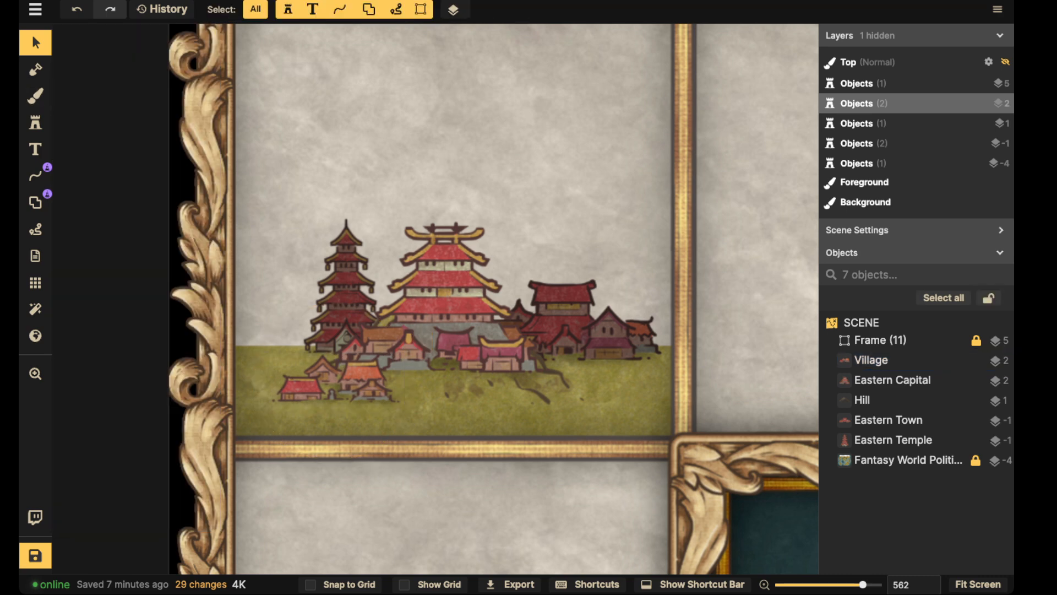
Step: Examine the northwest part of the political map for the terrain around its Eastern settlements
{"action": "left_click", "coordinate": [35, 122]}
{"action": "left_click", "coordinate": [136, 90]}
{"action": "key", "text": "Escape"}
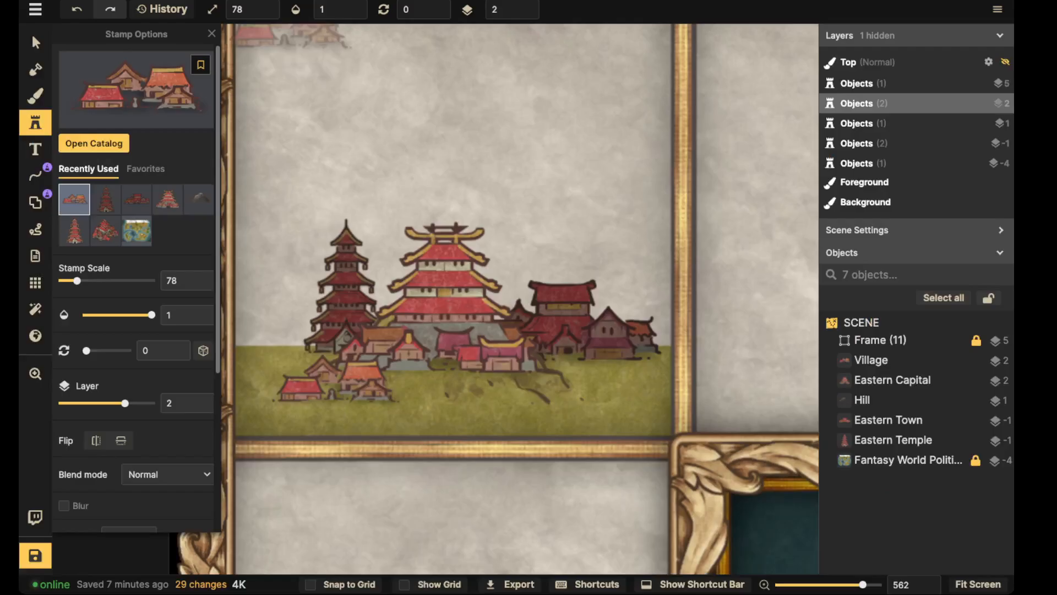
{"action": "scroll", "coordinate": [463, 361], "scroll_direction": "down", "scroll_amount": 5}
{"action": "left_click_drag", "start_coordinate": [660, 496], "coordinate": [341, 198]}
{"action": "scroll", "coordinate": [576, 407], "scroll_direction": "up", "scroll_amount": 4}
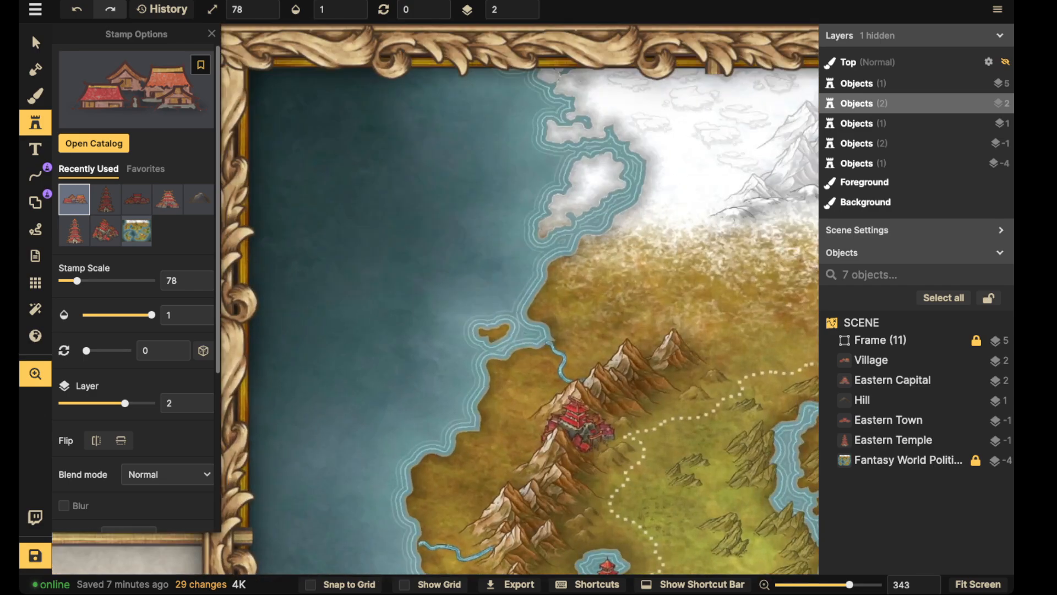
{"action": "scroll", "coordinate": [473, 308], "scroll_direction": "down", "scroll_amount": 2}
{"action": "left_click_drag", "start_coordinate": [473, 309], "coordinate": [714, 485]}
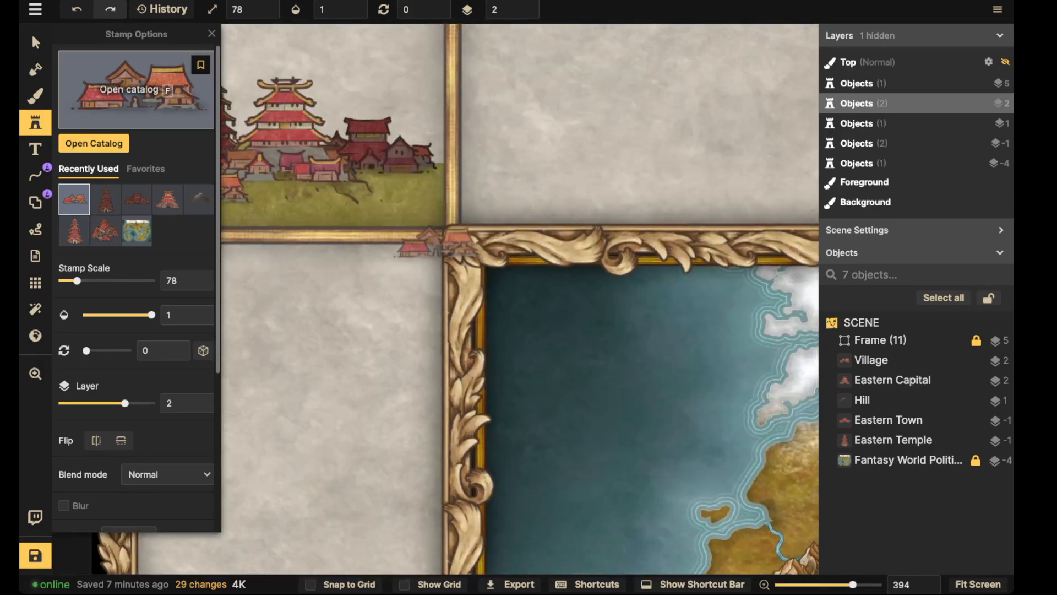
Step: Look through the Fantasy World stamps down to the Terrain set and compare them with the map's mountain range
{"action": "left_click", "coordinate": [135, 89]}
{"action": "scroll", "coordinate": [413, 264], "scroll_direction": "down", "scroll_amount": 1}
{"action": "scroll", "coordinate": [333, 308], "scroll_direction": "down", "scroll_amount": 20}
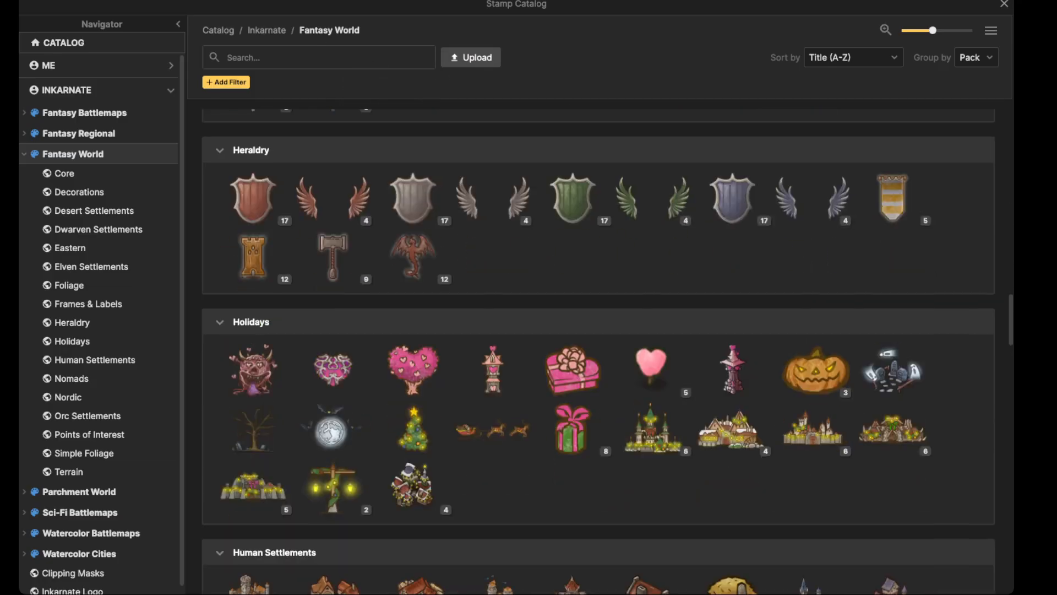
{"action": "scroll", "coordinate": [333, 308], "scroll_direction": "down", "scroll_amount": 20}
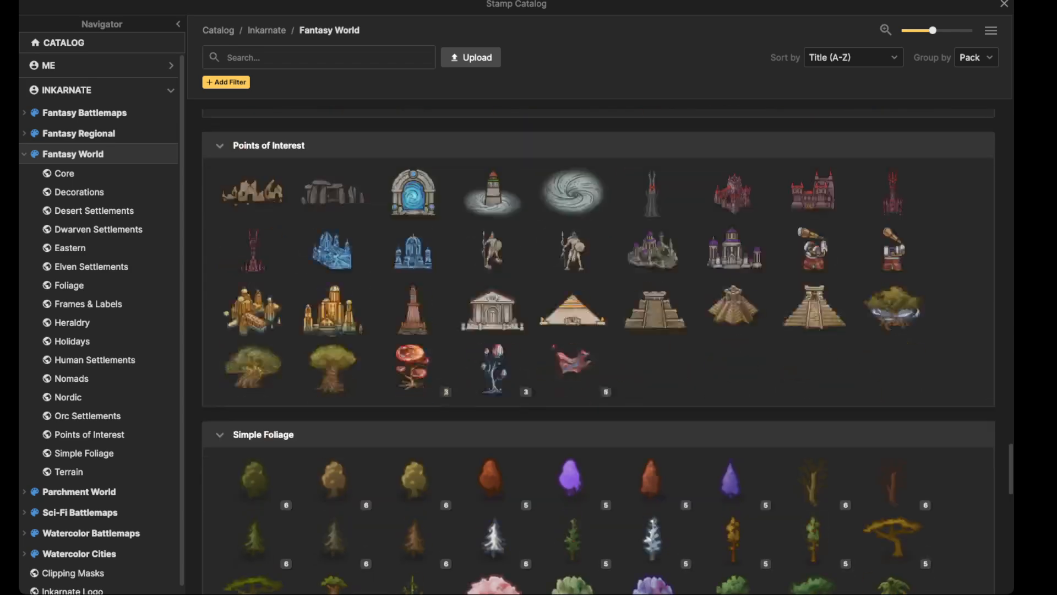
{"action": "scroll", "coordinate": [333, 295], "scroll_direction": "down", "scroll_amount": 2}
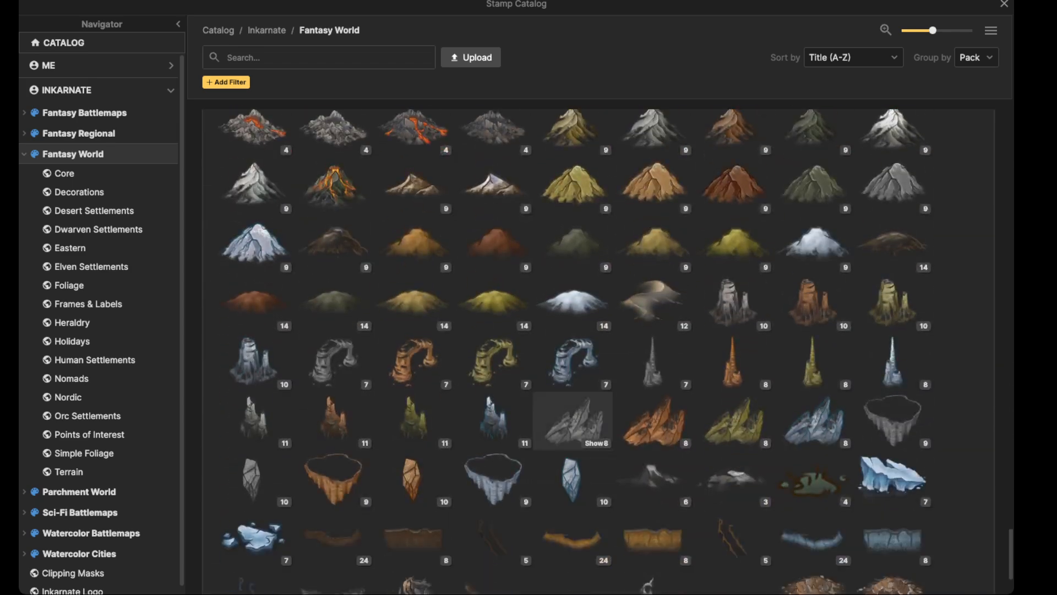
{"action": "scroll", "coordinate": [654, 354], "scroll_direction": "up", "scroll_amount": 2}
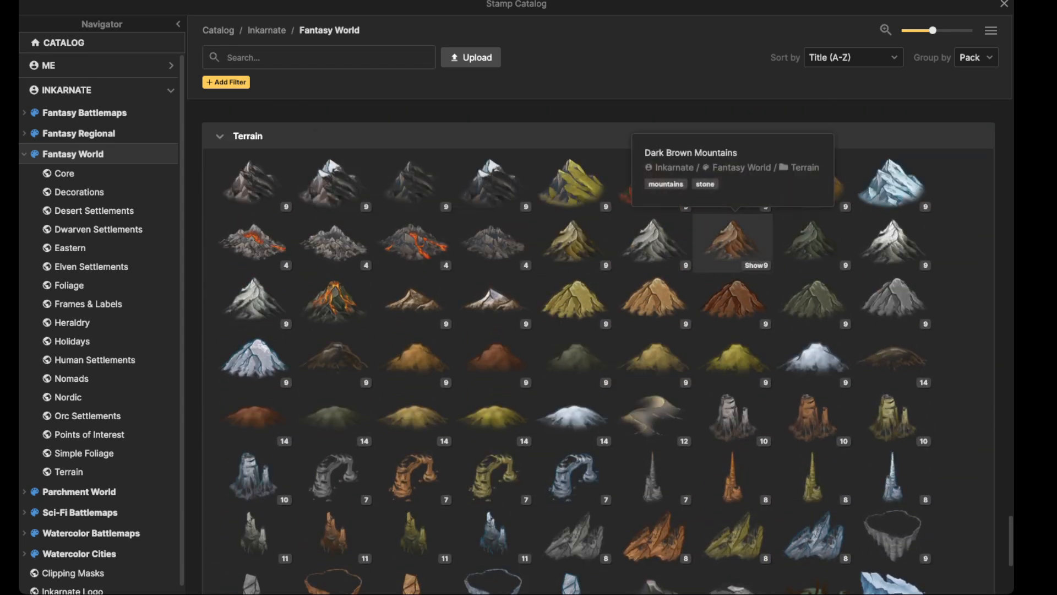
{"action": "scroll", "coordinate": [413, 242], "scroll_direction": "up", "scroll_amount": 20}
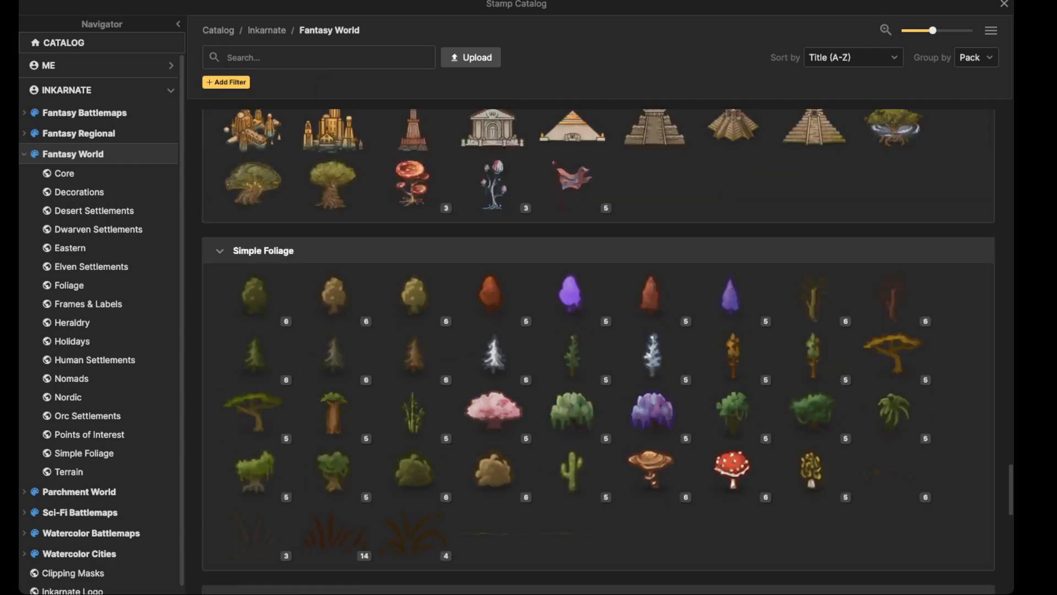
{"action": "scroll", "coordinate": [463, 404], "scroll_direction": "up", "scroll_amount": 10}
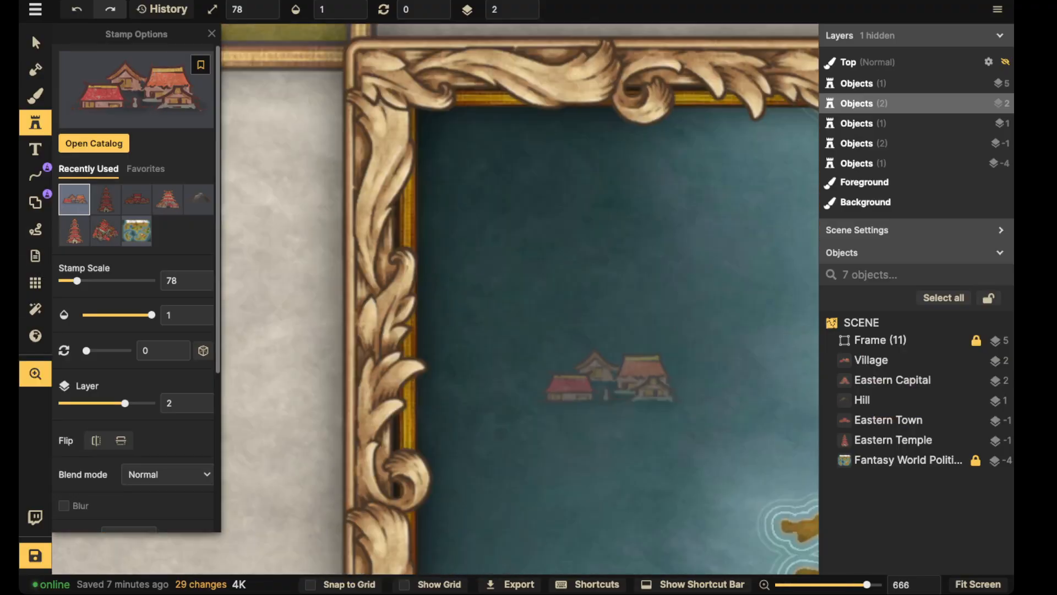
{"action": "scroll", "coordinate": [608, 377], "scroll_direction": "down", "scroll_amount": 5}
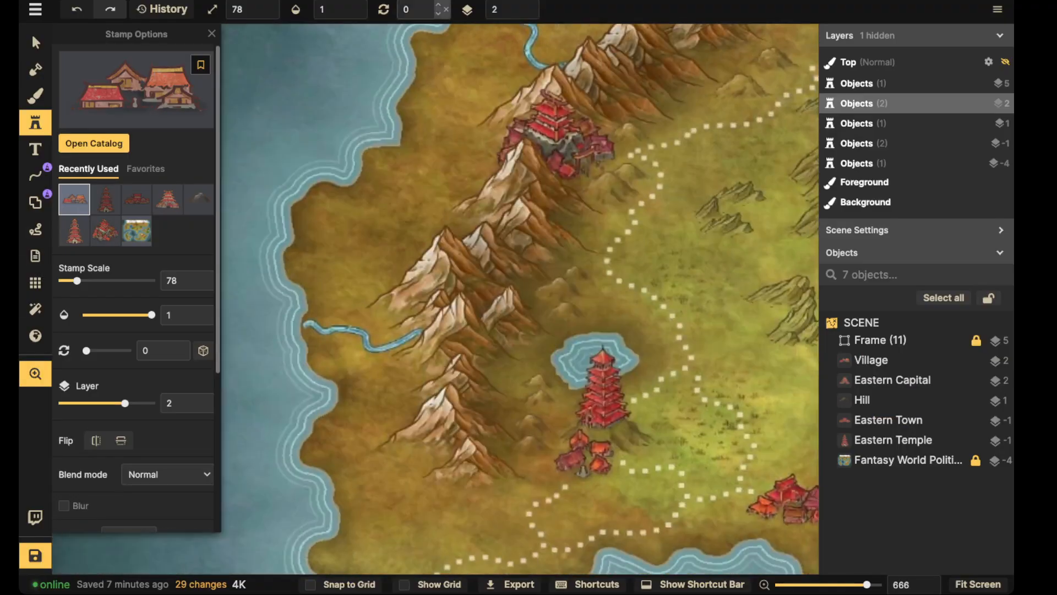
{"action": "scroll", "coordinate": [578, 325], "scroll_direction": "up", "scroll_amount": 3}
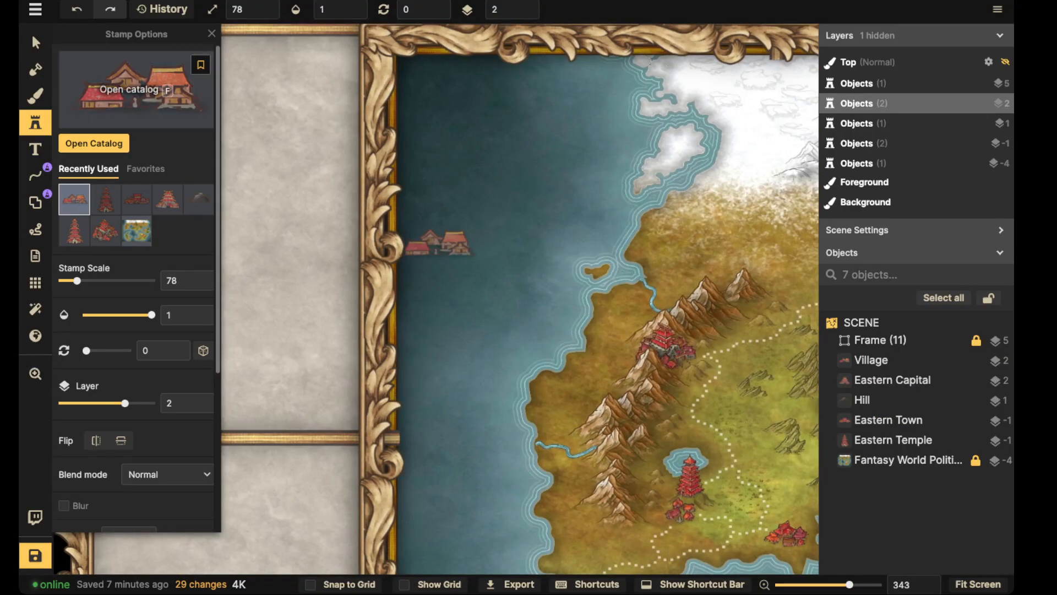
Step: Choose the brown mountain stamp from the Core set and set its layer to -5
{"action": "left_click", "coordinate": [94, 143]}
{"action": "scroll", "coordinate": [488, 297], "scroll_direction": "up", "scroll_amount": 10}
{"action": "scroll", "coordinate": [488, 297], "scroll_direction": "up", "scroll_amount": 15}
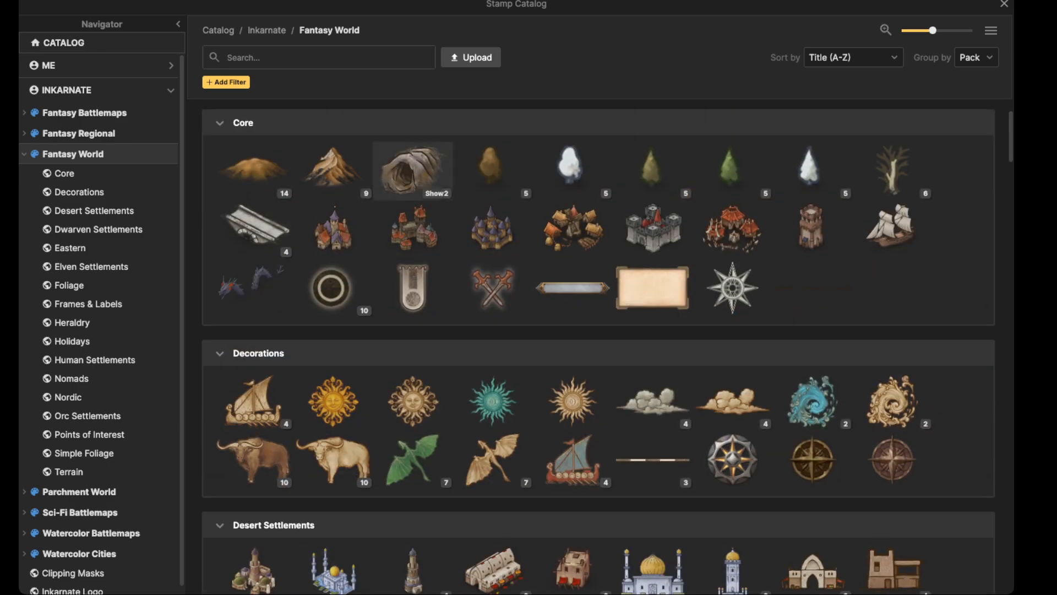
{"action": "left_click", "coordinate": [332, 168]}
{"action": "left_click_drag", "start_coordinate": [487, 120], "coordinate": [653, 528]}
{"action": "scroll", "coordinate": [471, 252], "scroll_direction": "up", "scroll_amount": 3}
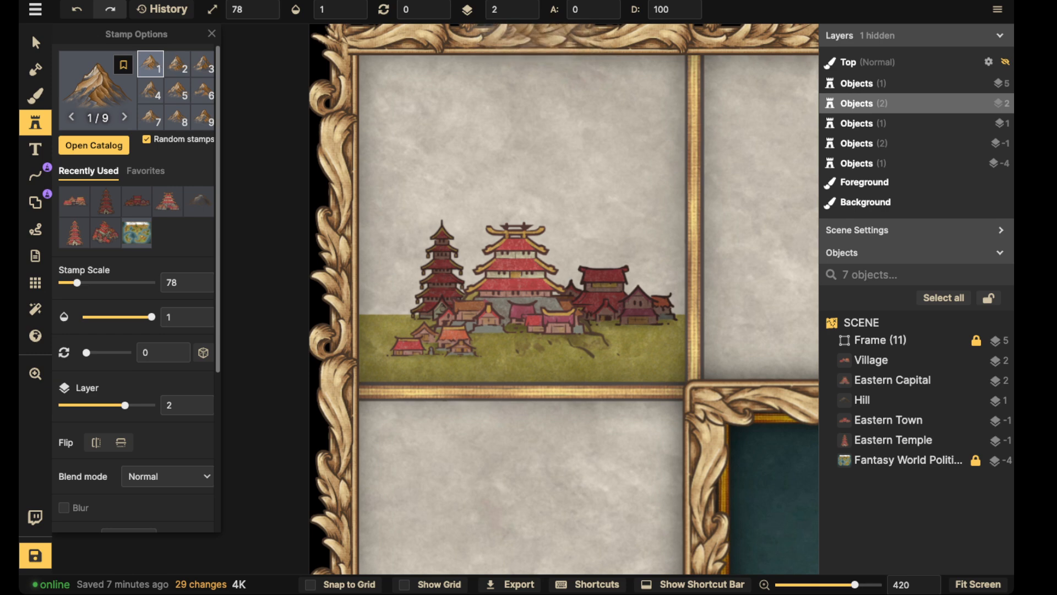
{"action": "left_click", "coordinate": [532, 12]}
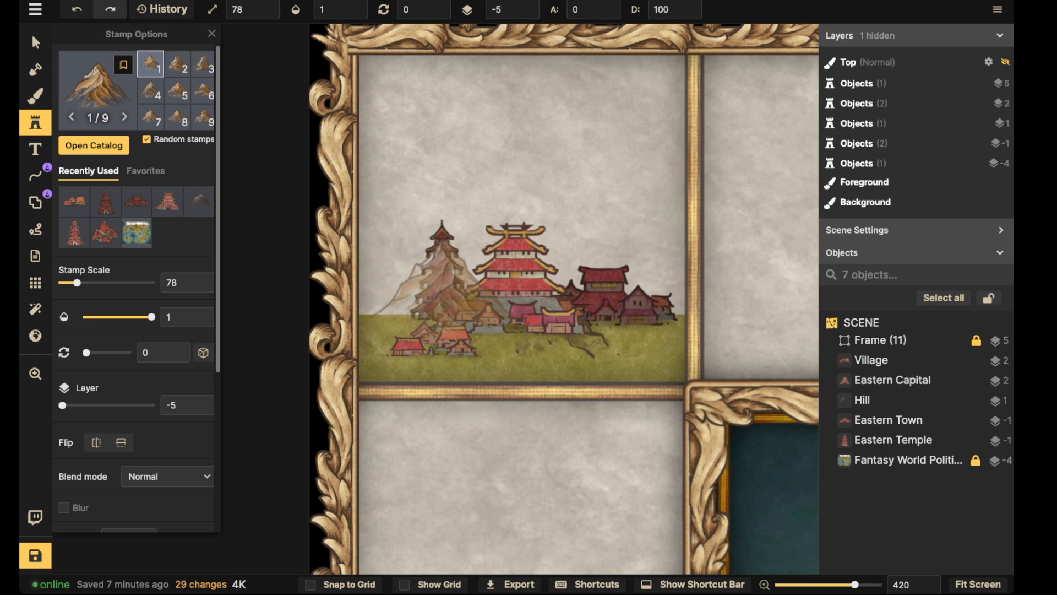
Step: Place a Brown Mountain behind the Eastern Temple on layer -5, enlarge it to scale 88 and raise its peak above the temple
{"action": "left_click", "coordinate": [432, 242]}
{"action": "left_click", "coordinate": [35, 42]}
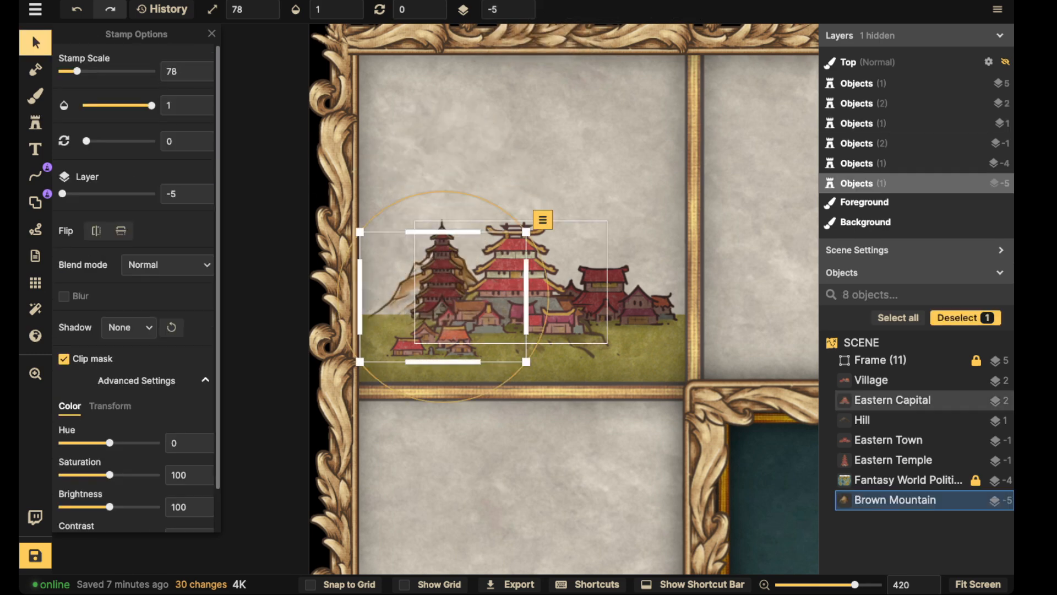
{"action": "scroll", "coordinate": [441, 269], "scroll_direction": "up", "scroll_amount": 2}
{"action": "mouse_move", "coordinate": [443, 222]}
{"action": "left_mouse_down"}
{"action": "mouse_move", "coordinate": [444, 171]}
{"action": "mouse_move", "coordinate": [435, 209]}
{"action": "left_mouse_up"}
{"action": "left_click", "coordinate": [435, 211]}
{"action": "left_click_drag", "start_coordinate": [442, 264], "coordinate": [442, 269]}
{"action": "left_click", "coordinate": [435, 206]}
{"action": "left_click", "coordinate": [435, 209]}
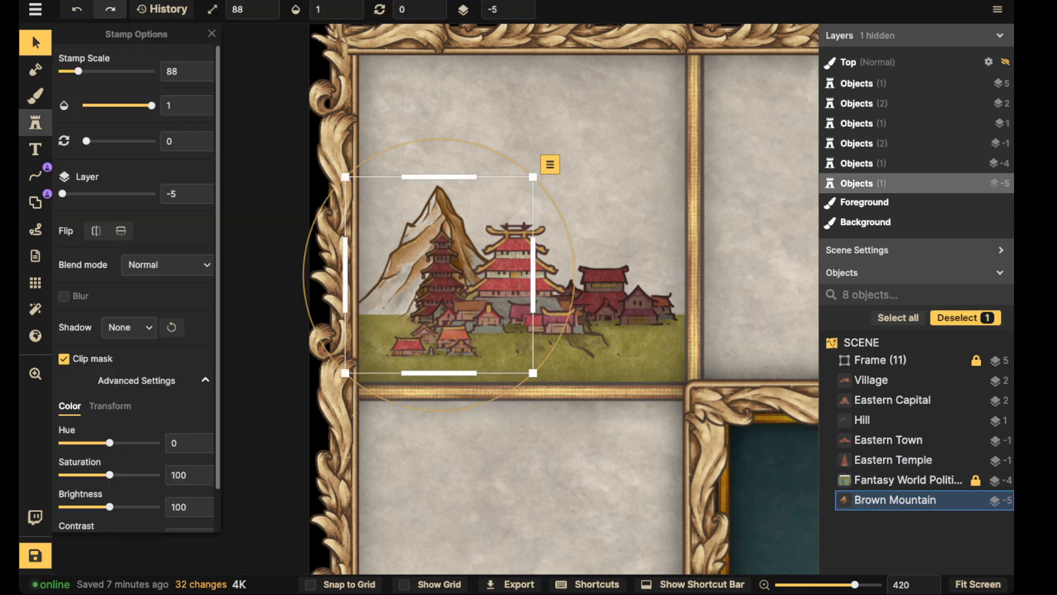
Step: Add four more Brown Mountain stamps at scale 88 on layer -5, forming a range behind the capital and town with a tall central peak
{"action": "left_click", "coordinate": [36, 122]}
{"action": "key", "text": "Left"}
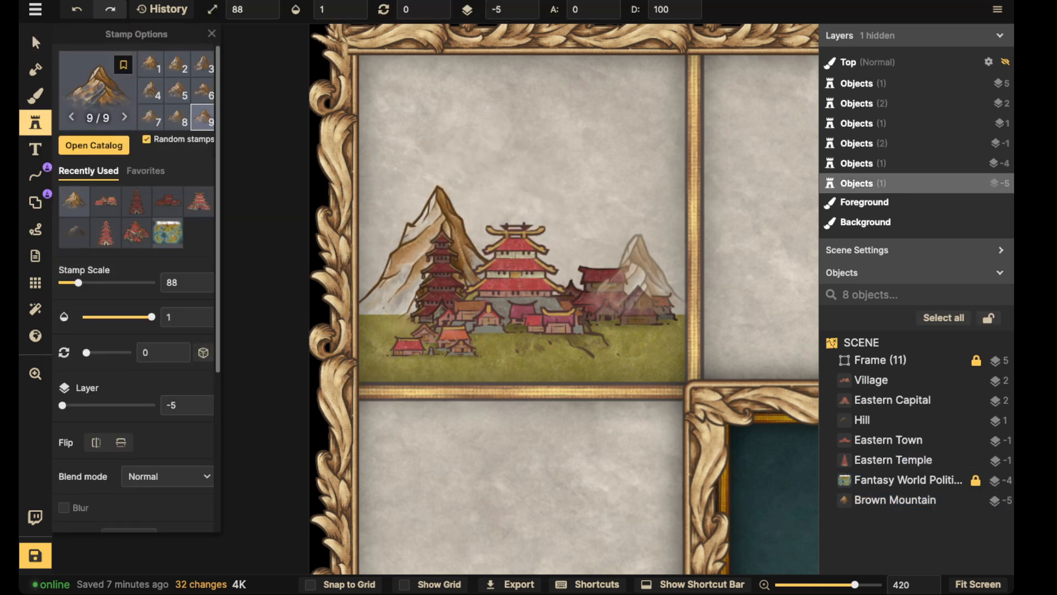
{"action": "left_click", "coordinate": [656, 268]}
{"action": "left_click", "coordinate": [581, 253]}
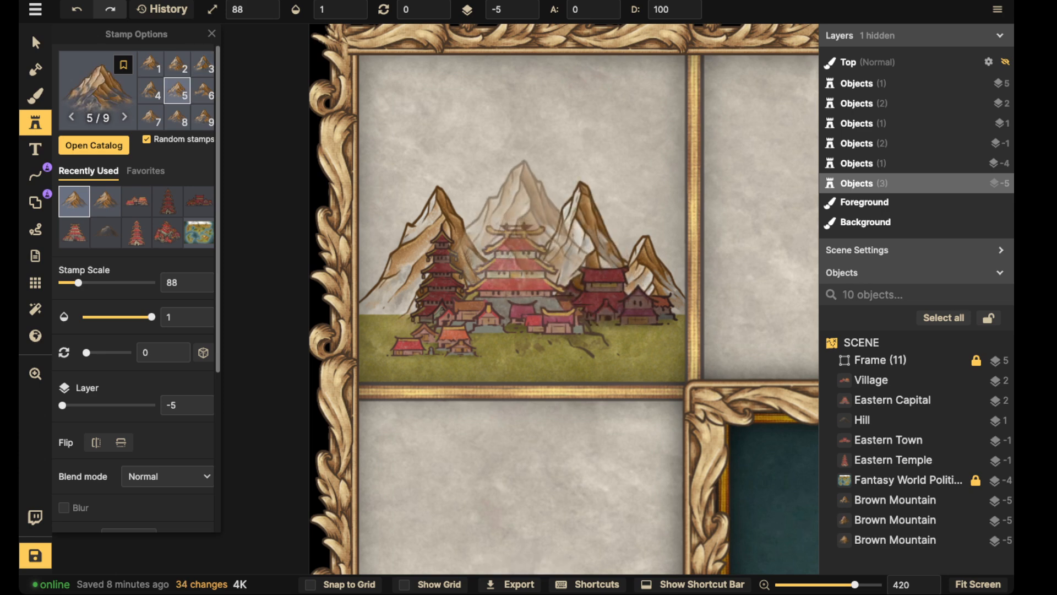
{"action": "left_click", "coordinate": [513, 241]}
{"action": "left_click", "coordinate": [512, 182]}
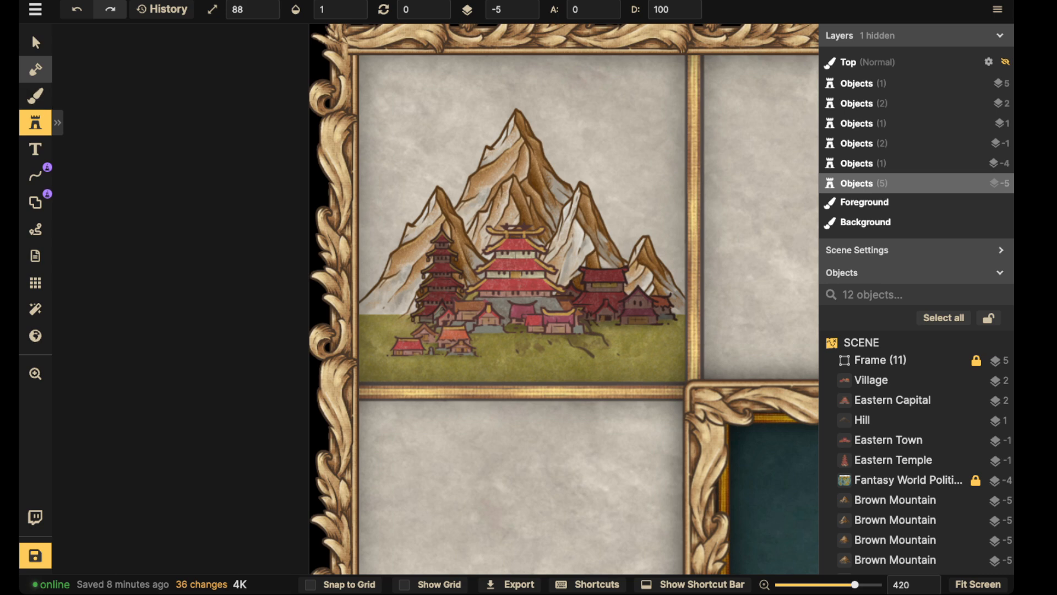
Step: Paint grass onto the mountain slopes on the foreground with brush size 3 and touch up beside the temple's peak with the parchment texture
{"action": "left_click", "coordinate": [35, 96]}
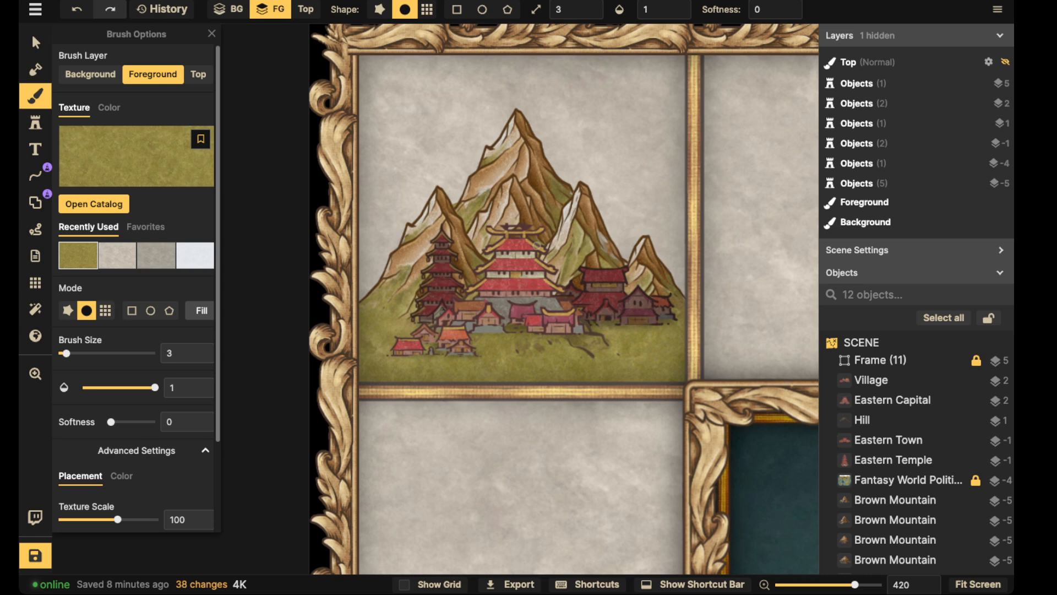
{"action": "left_click", "coordinate": [118, 256]}
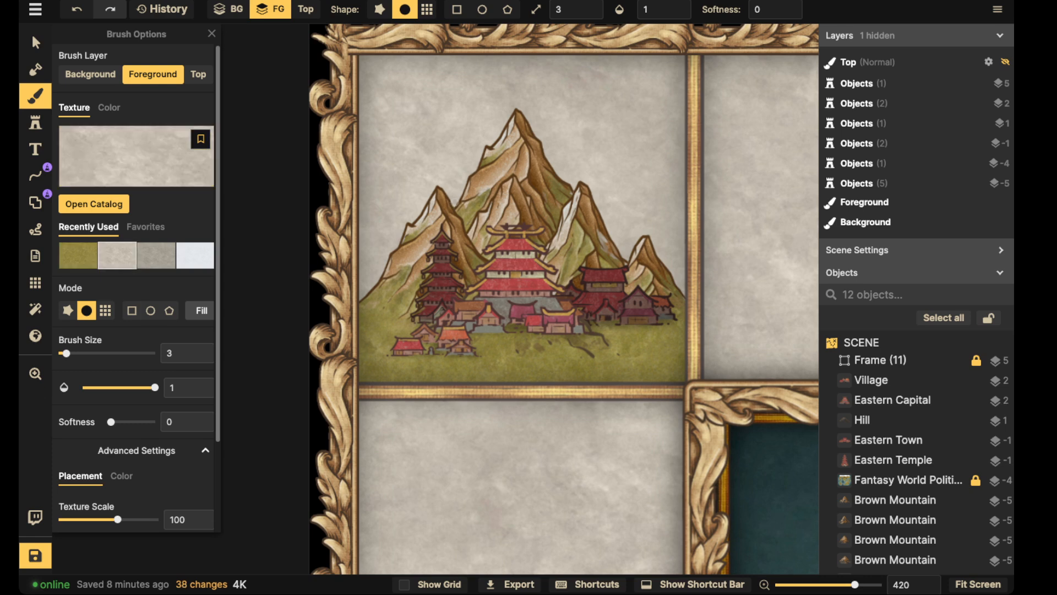
{"action": "left_click", "coordinate": [452, 204]}
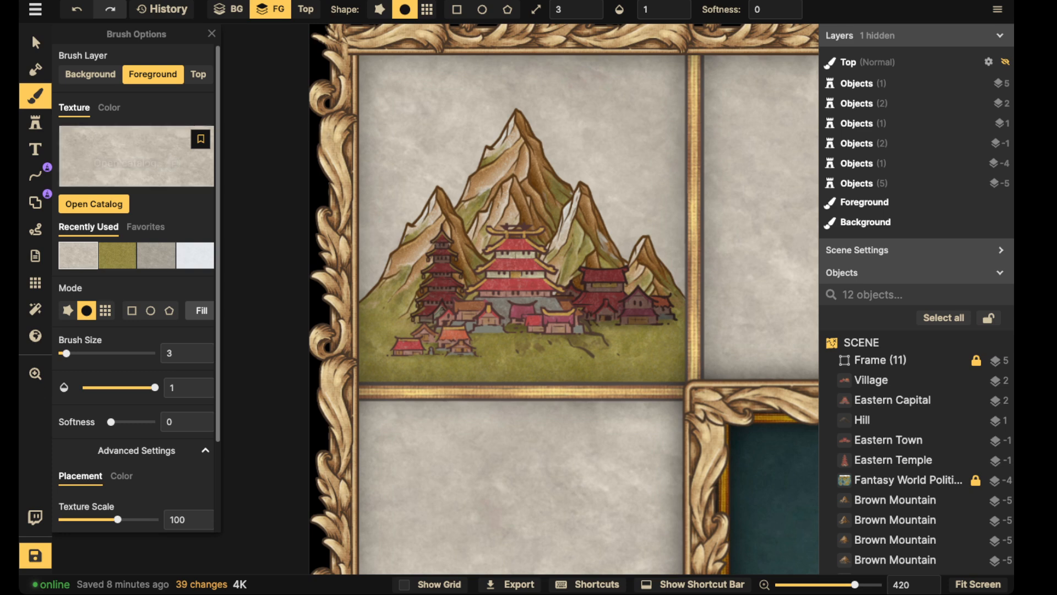
Step: Browse the Fantasy World stamp catalog from the Core set down to the Nordic and Orc Settlements sets
{"action": "left_click", "coordinate": [35, 42]}
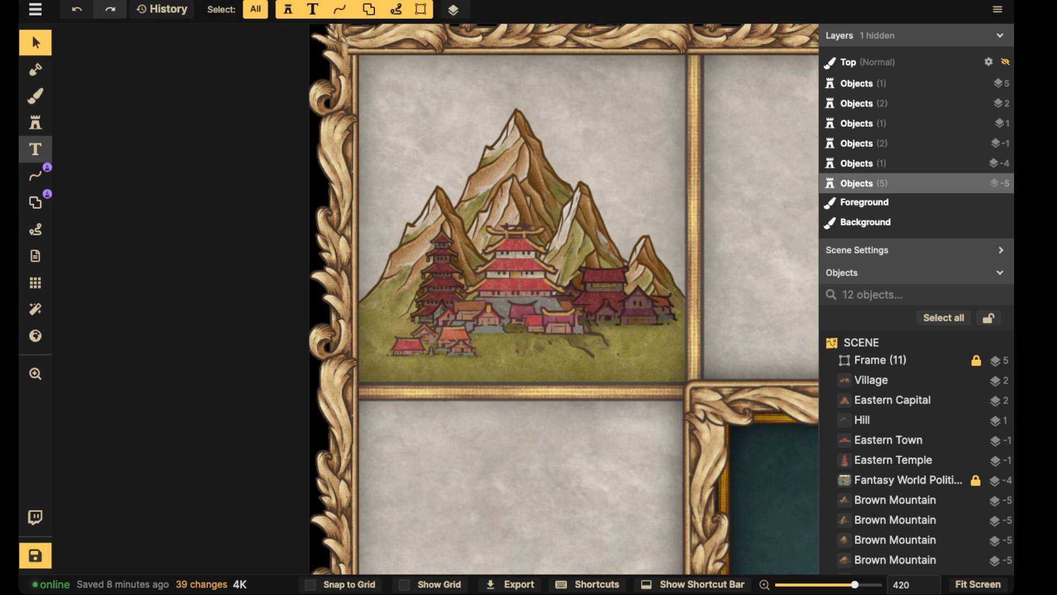
{"action": "left_click", "coordinate": [35, 123]}
{"action": "left_click", "coordinate": [99, 91]}
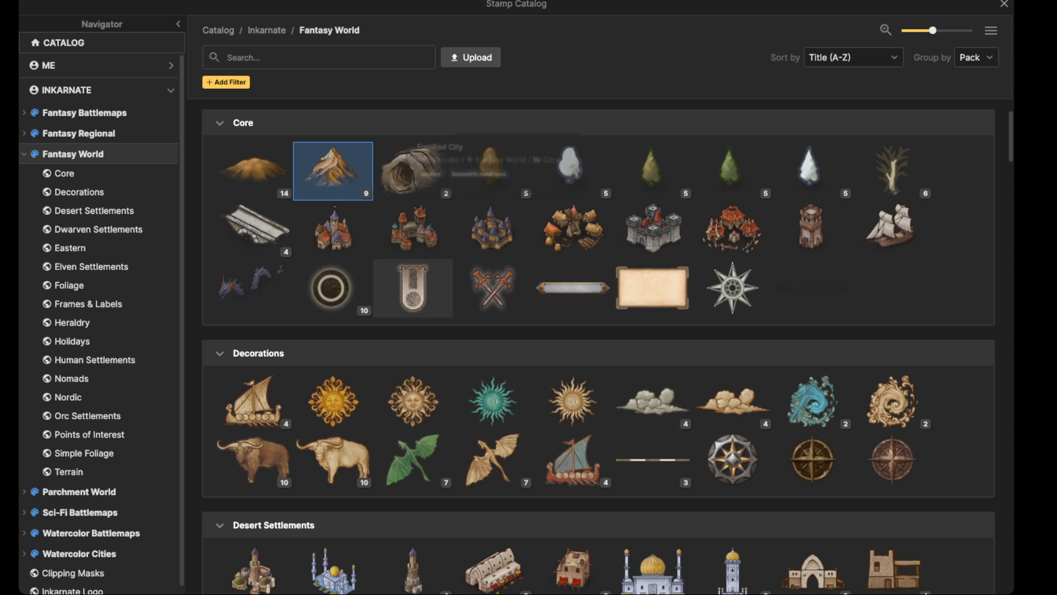
{"action": "scroll", "coordinate": [353, 286], "scroll_direction": "down", "scroll_amount": 3}
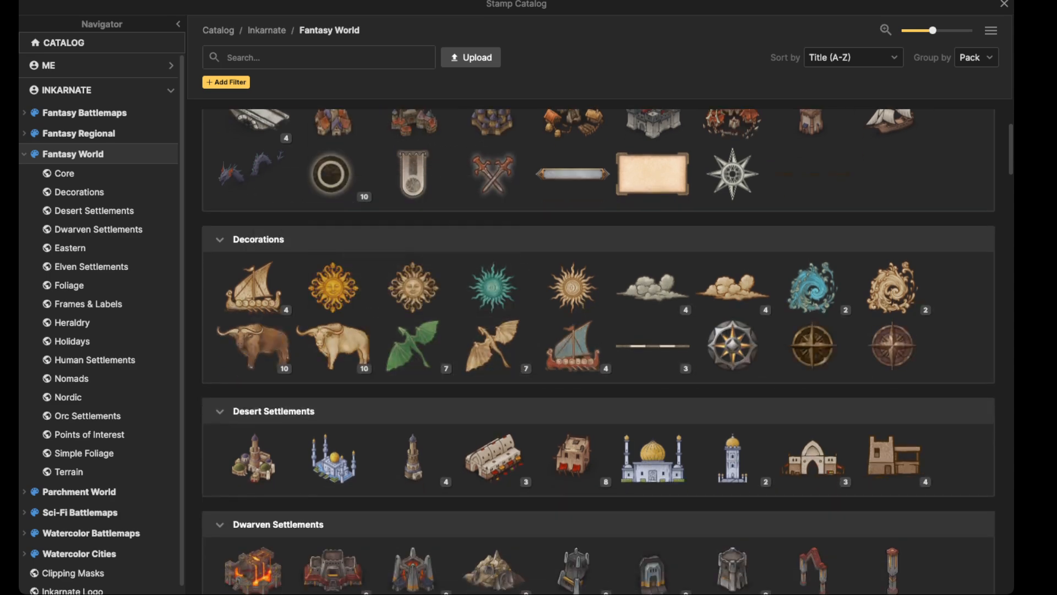
{"action": "scroll", "coordinate": [413, 346], "scroll_direction": "down", "scroll_amount": 20}
{"action": "scroll", "coordinate": [599, 352], "scroll_direction": "down", "scroll_amount": 20}
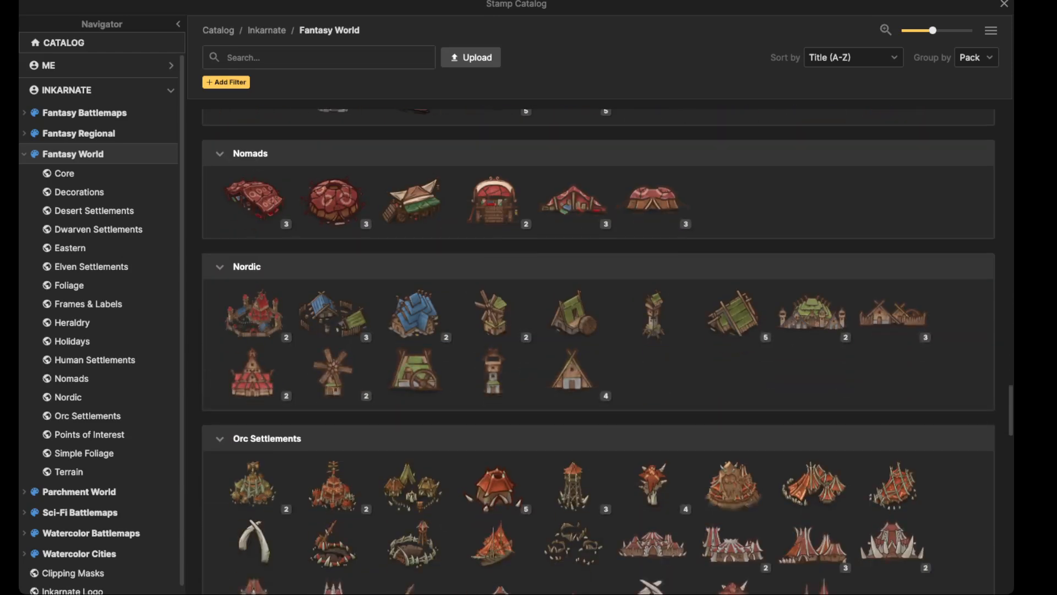
Step: Search the Fantasy World stamp catalog for "tree" and choose the Cherry Trees stamp from Simple Foliage
{"action": "type", "text": "tree"}
{"action": "key", "text": "Return"}
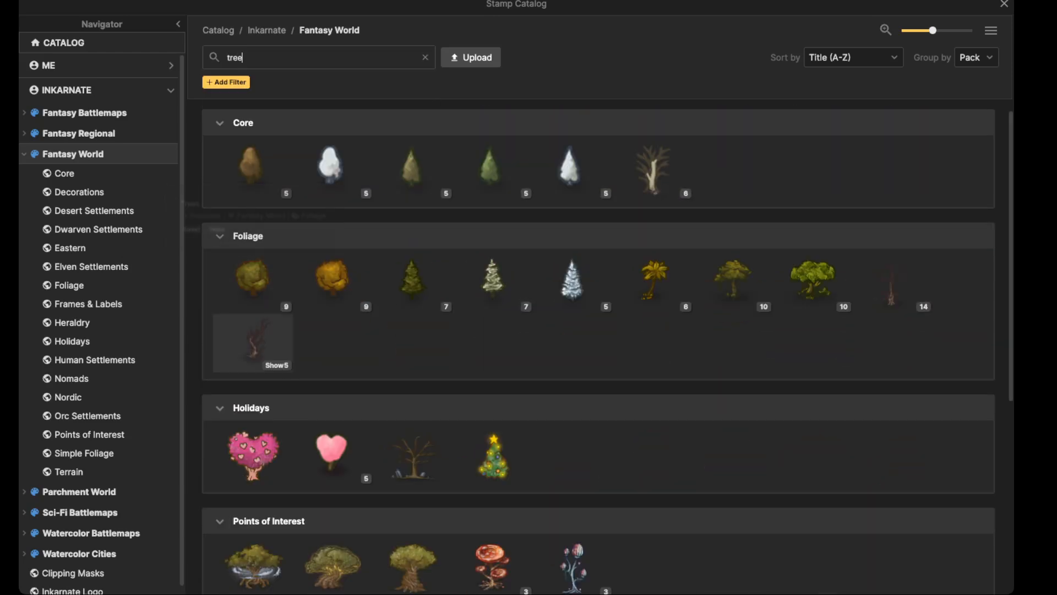
{"action": "scroll", "coordinate": [254, 331], "scroll_direction": "down", "scroll_amount": 2}
{"action": "scroll", "coordinate": [492, 341], "scroll_direction": "down", "scroll_amount": 3}
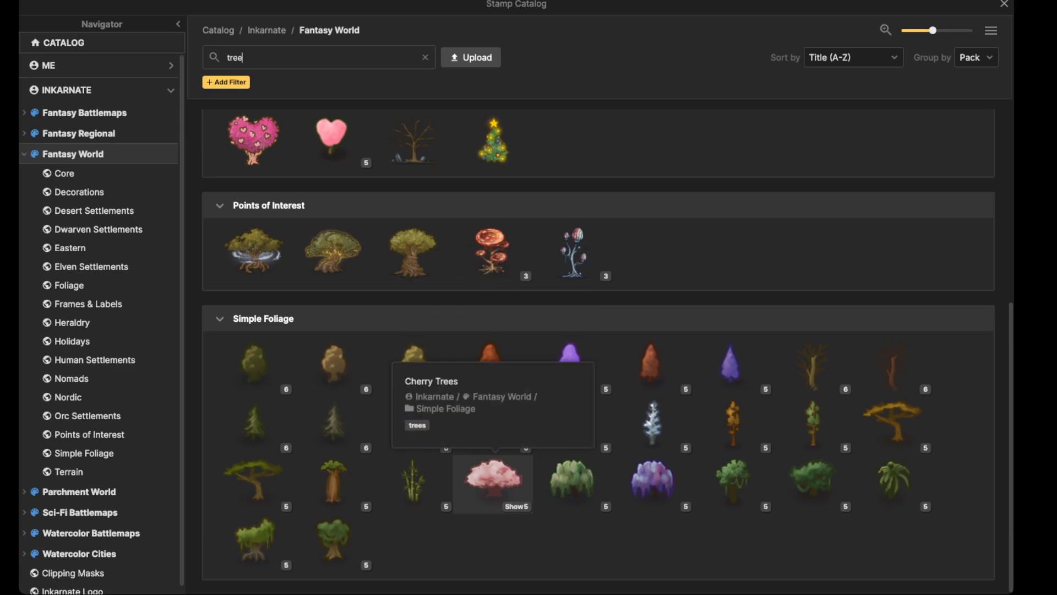
{"action": "left_click", "coordinate": [492, 479]}
Step: Set the stamp layer to 4 and place five cherry trees in front of the village's lower houses
{"action": "scroll", "coordinate": [521, 297], "scroll_direction": "down", "scroll_amount": 3}
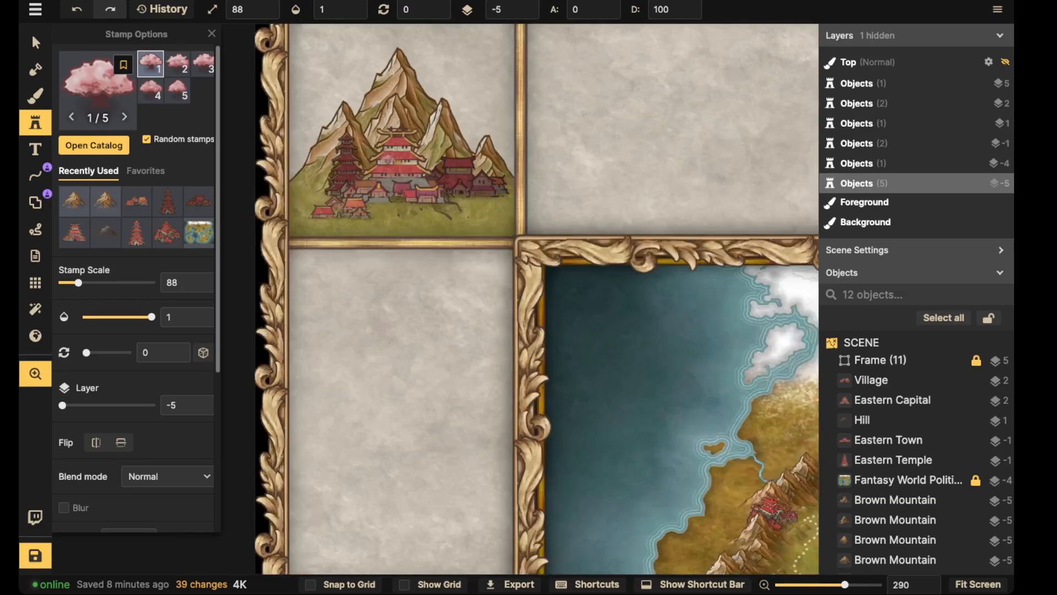
{"action": "left_click_drag", "start_coordinate": [750, 437], "coordinate": [655, 343]}
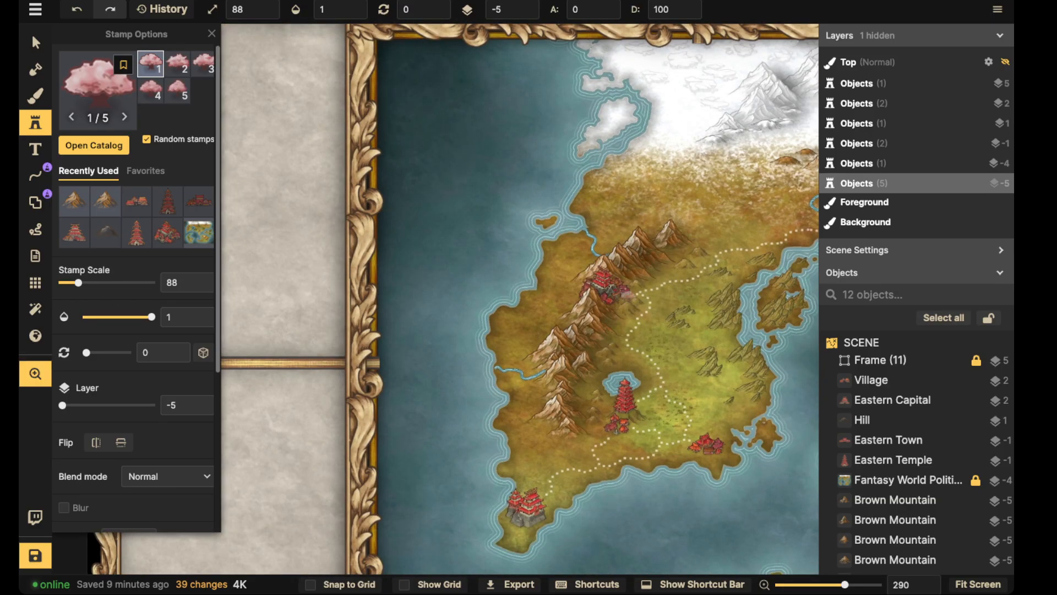
{"action": "left_click_drag", "start_coordinate": [628, 297], "coordinate": [853, 589]}
{"action": "scroll", "coordinate": [421, 272], "scroll_direction": "up", "scroll_amount": 3}
{"action": "scroll", "coordinate": [422, 272], "scroll_direction": "up", "scroll_amount": 6}
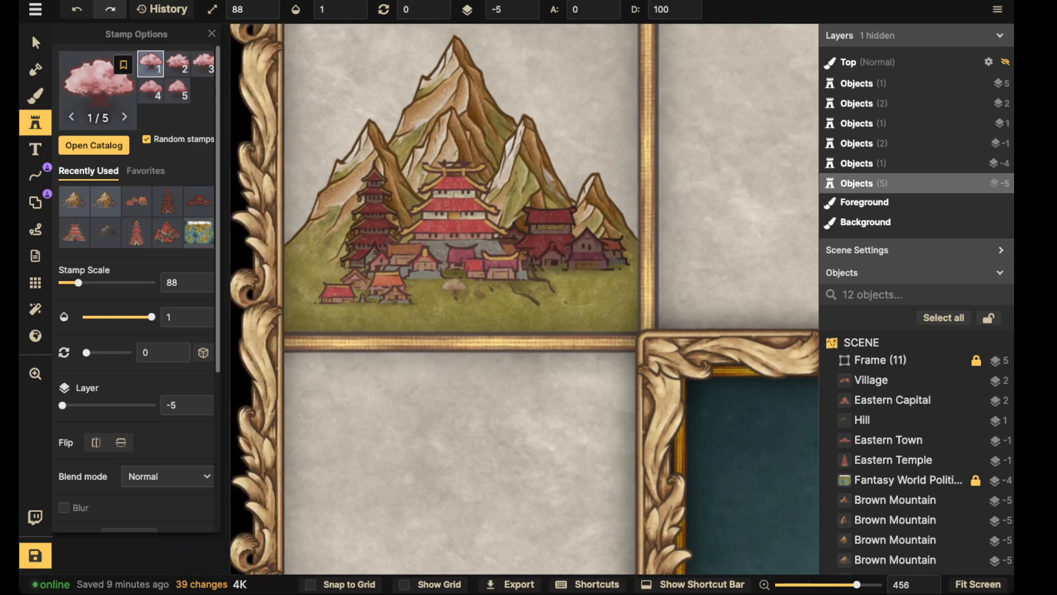
{"action": "scroll", "coordinate": [526, 6], "scroll_direction": "up", "scroll_amount": 9}
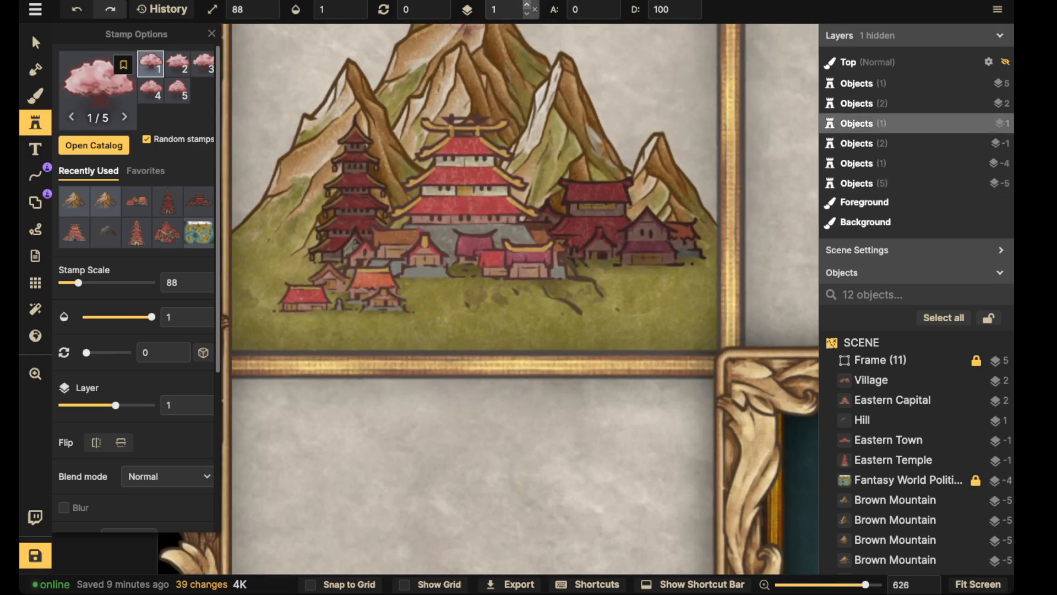
{"action": "scroll", "coordinate": [446, 278], "scroll_direction": "up", "scroll_amount": 5}
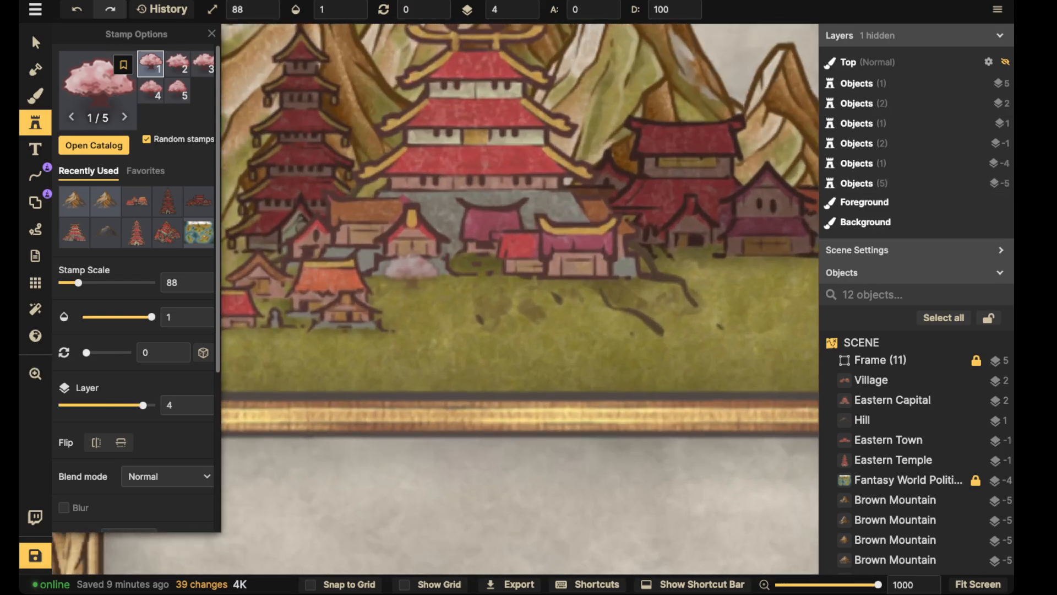
{"action": "left_click", "coordinate": [409, 267]}
{"action": "left_click", "coordinate": [439, 281]}
{"action": "left_click", "coordinate": [324, 333]}
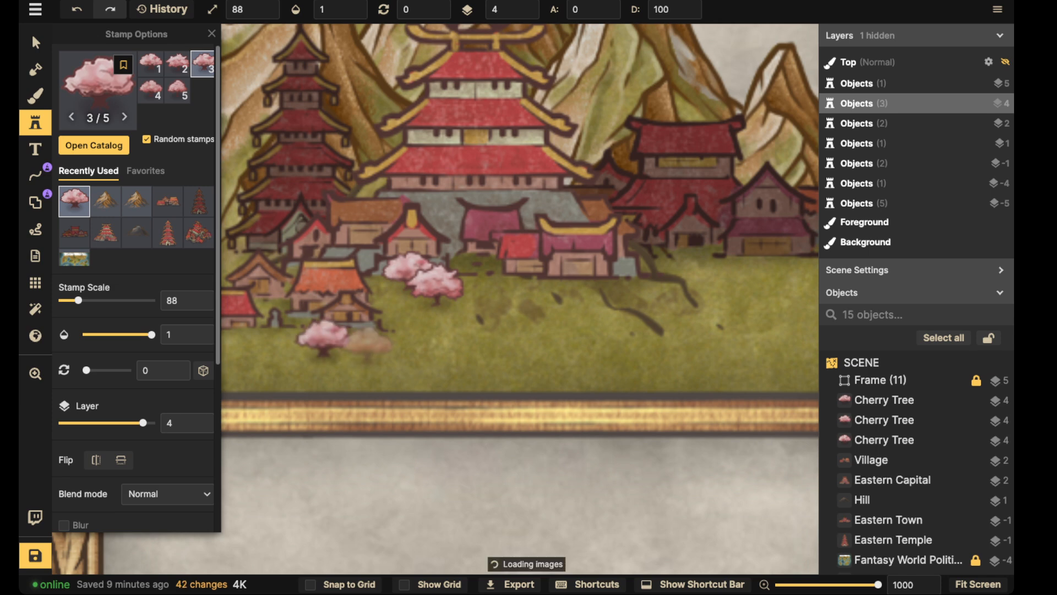
{"action": "left_click", "coordinate": [368, 337]}
{"action": "left_click", "coordinate": [354, 352]}
Step: Place one cherry tree by the pink yellow-trimmed house, three below the rightmost houses and one beside the leftmost red-roofed house
{"action": "left_click_drag", "start_coordinate": [566, 282], "coordinate": [504, 229]}
{"action": "left_click", "coordinate": [504, 229]}
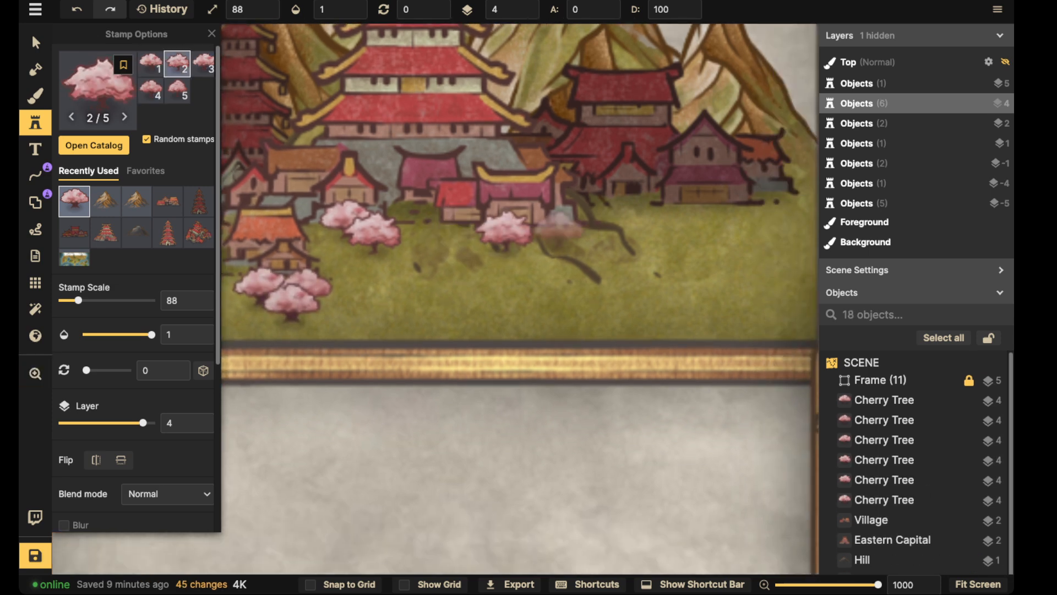
{"action": "left_click", "coordinate": [678, 202]}
{"action": "left_click", "coordinate": [719, 208]}
{"action": "left_click", "coordinate": [695, 230]}
{"action": "scroll", "coordinate": [427, 231], "scroll_direction": "down", "scroll_amount": 2}
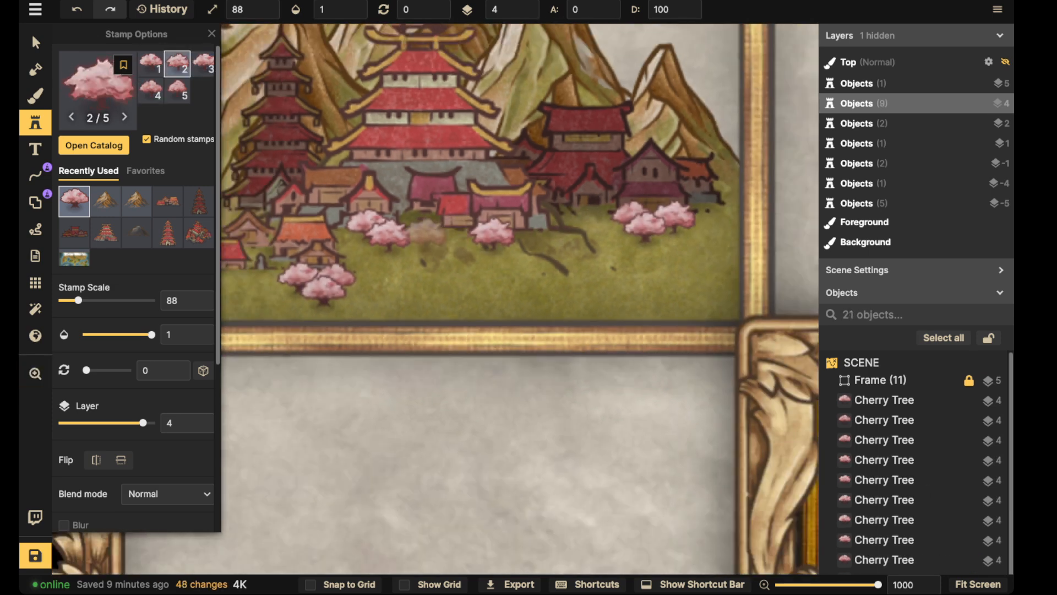
{"action": "scroll", "coordinate": [426, 229], "scroll_direction": "down", "scroll_amount": 1}
{"action": "left_click", "coordinate": [415, 270]}
Step: Undo the large tree tried on the left slope, then place smaller cherry trees at scale 48 on both mountain slopes
{"action": "left_click", "coordinate": [410, 172]}
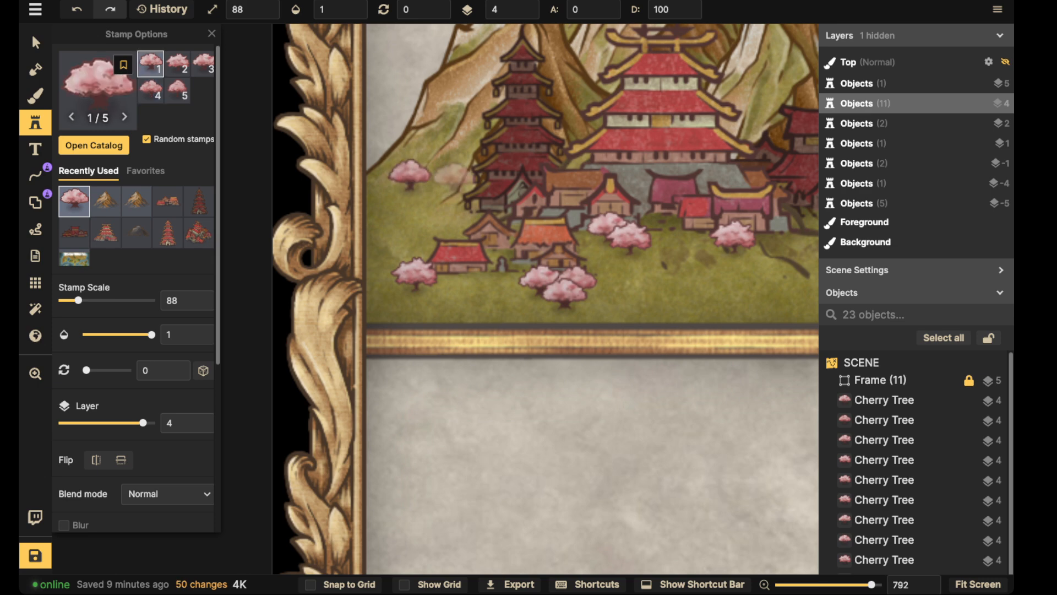
{"action": "key", "text": "ctrl+z"}
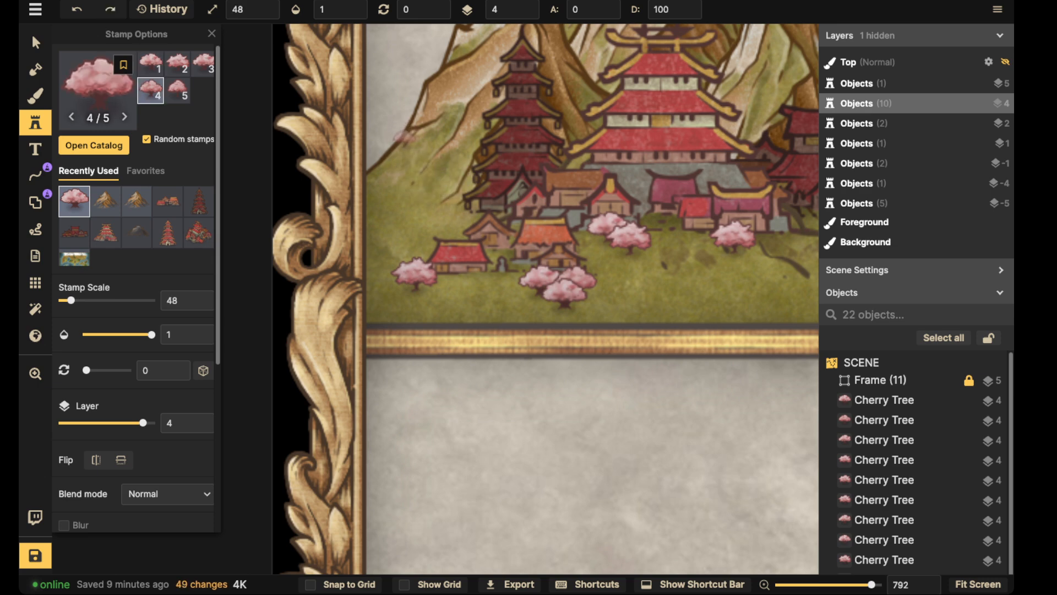
{"action": "left_click", "coordinate": [394, 147]}
{"action": "left_click", "coordinate": [412, 149]}
{"action": "left_click", "coordinate": [404, 155]}
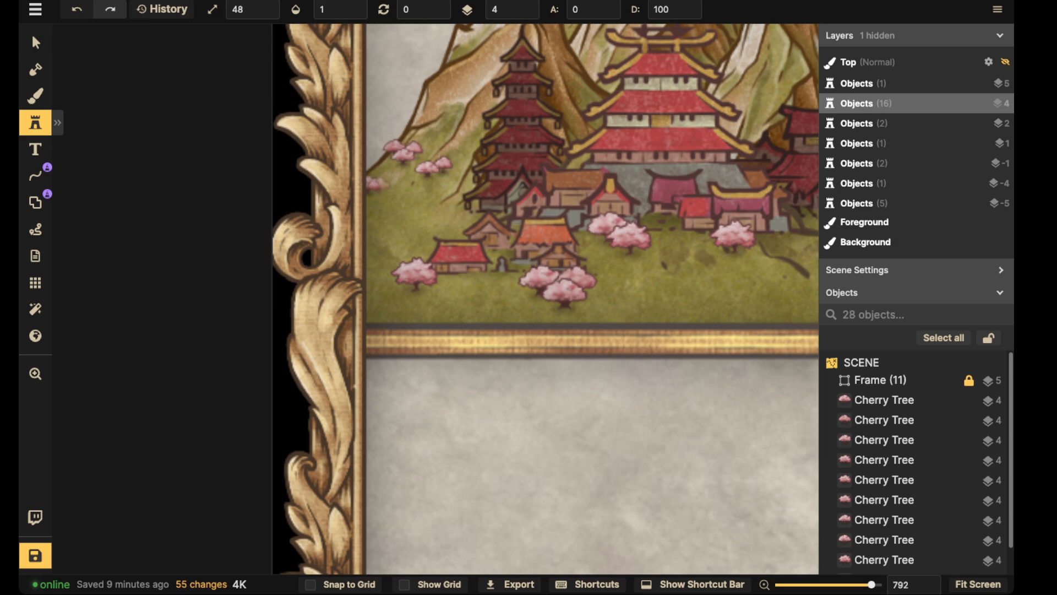
{"action": "left_click", "coordinate": [455, 138]}
{"action": "key", "text": "space"}
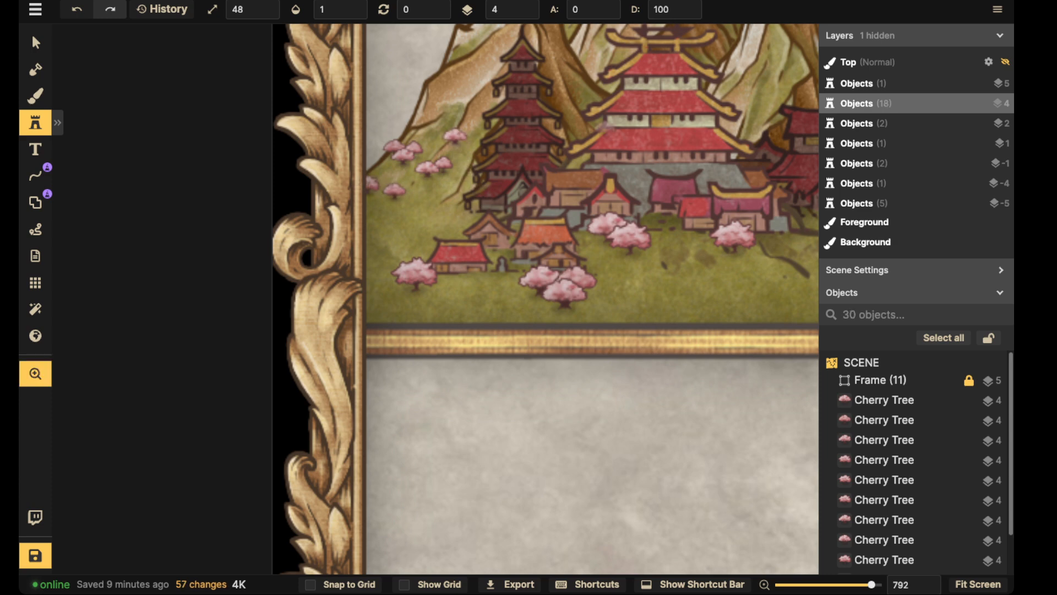
{"action": "left_click_drag", "start_coordinate": [605, 130], "coordinate": [273, 206]}
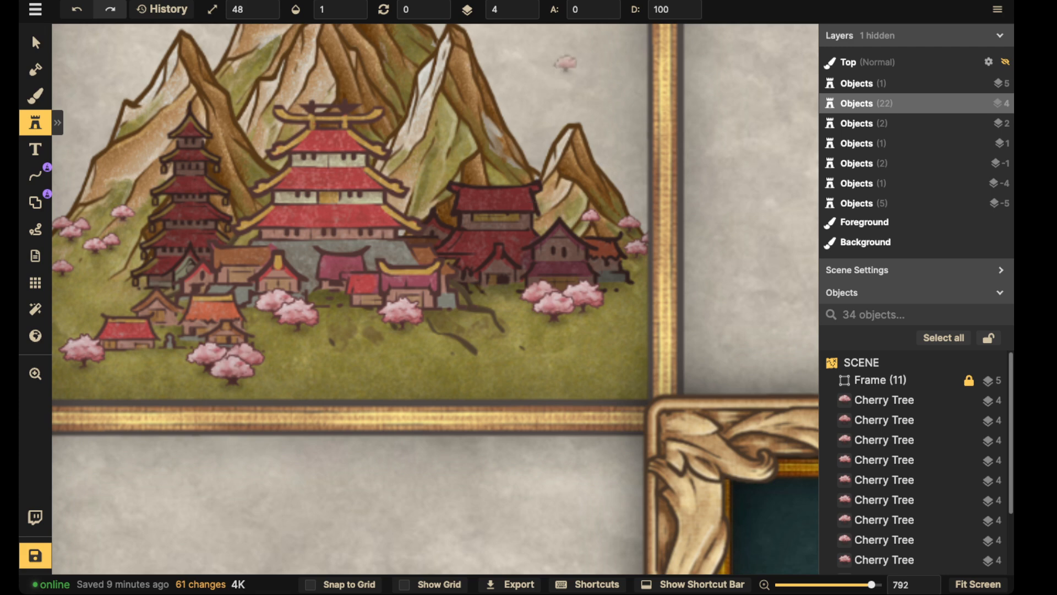
Step: Try placing a small cherry tree among the right-hand buildings on layer 1 and on layer 0
{"action": "triple_click", "coordinate": [533, 12]}
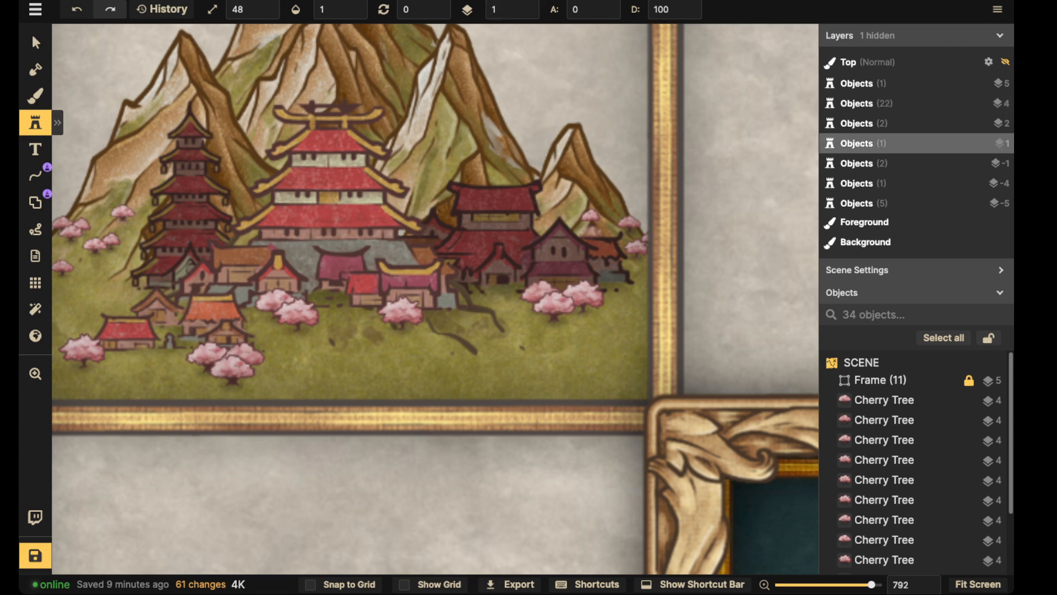
{"action": "key", "text": "ctrl+z"}
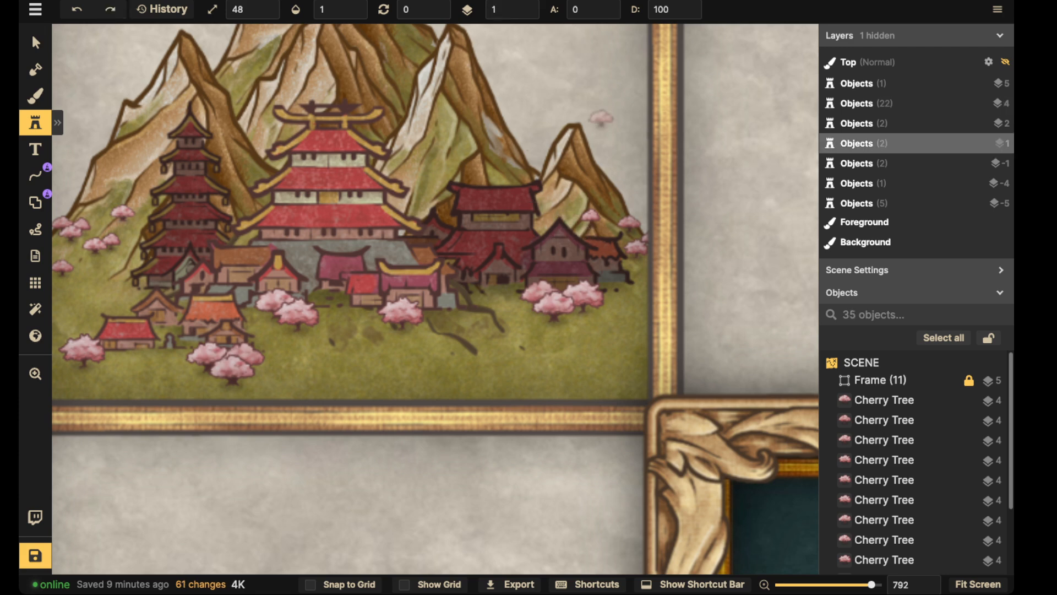
{"action": "left_click", "coordinate": [531, 13]}
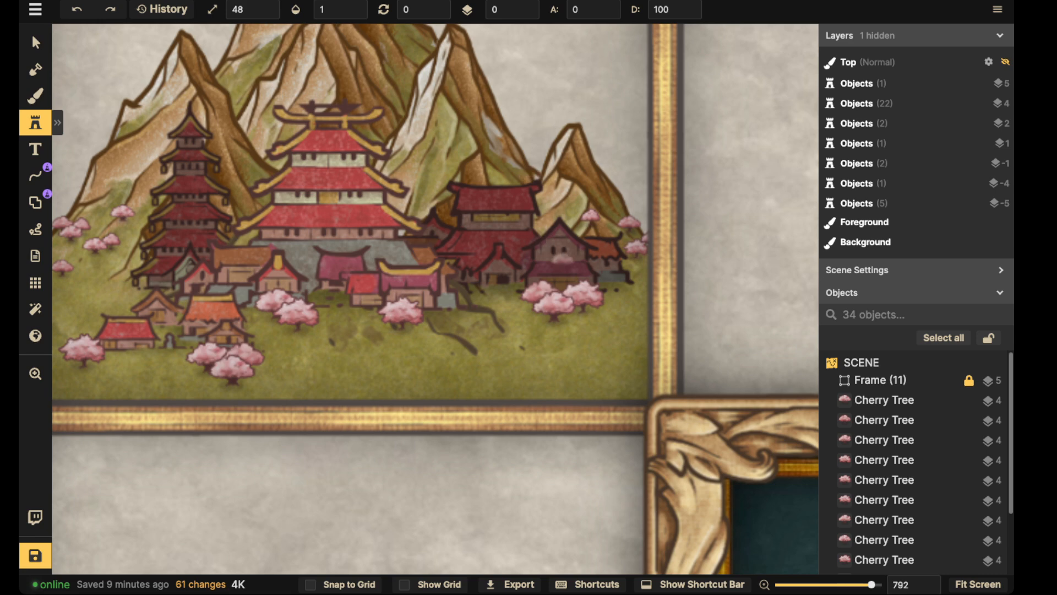
{"action": "left_click", "coordinate": [572, 237]}
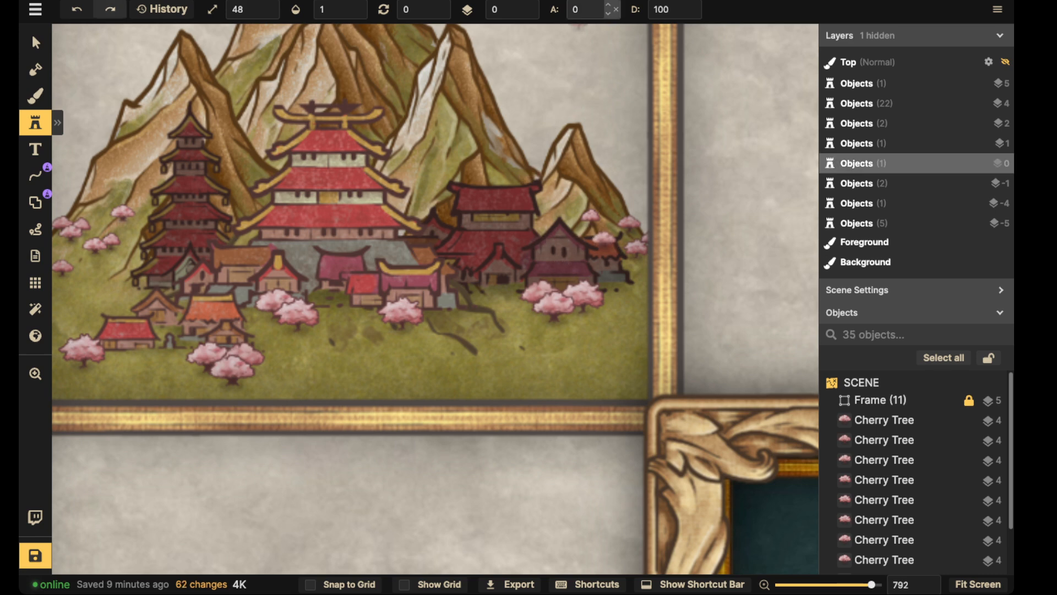
{"action": "key", "text": "ctrl+z"}
Step: Set the stamp layer to -1 and place small cherry trees behind the temple, palace and right-hand buildings
{"action": "left_click", "coordinate": [531, 14]}
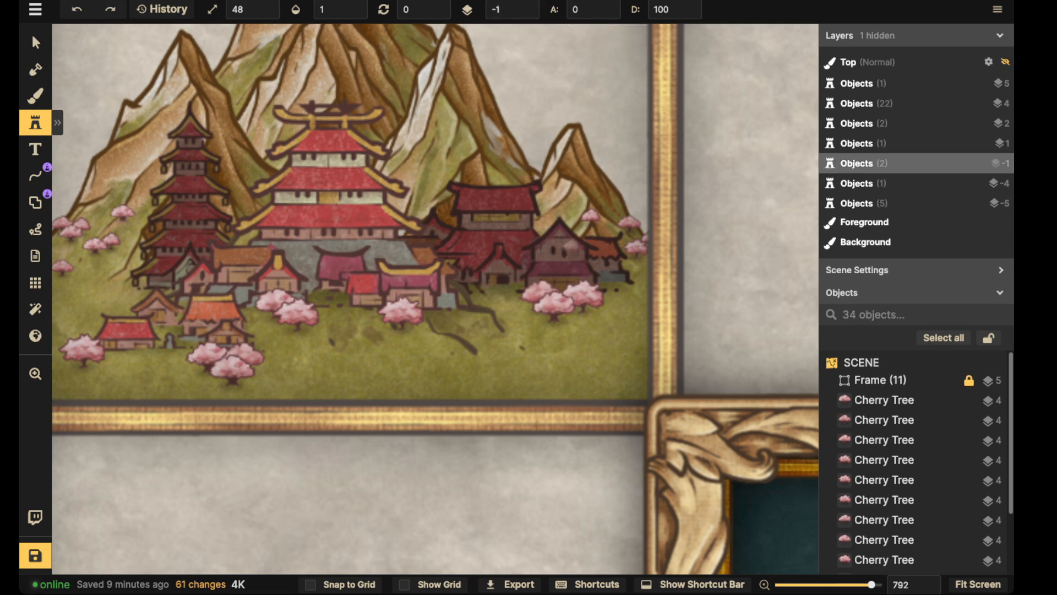
{"action": "left_click", "coordinate": [588, 233]}
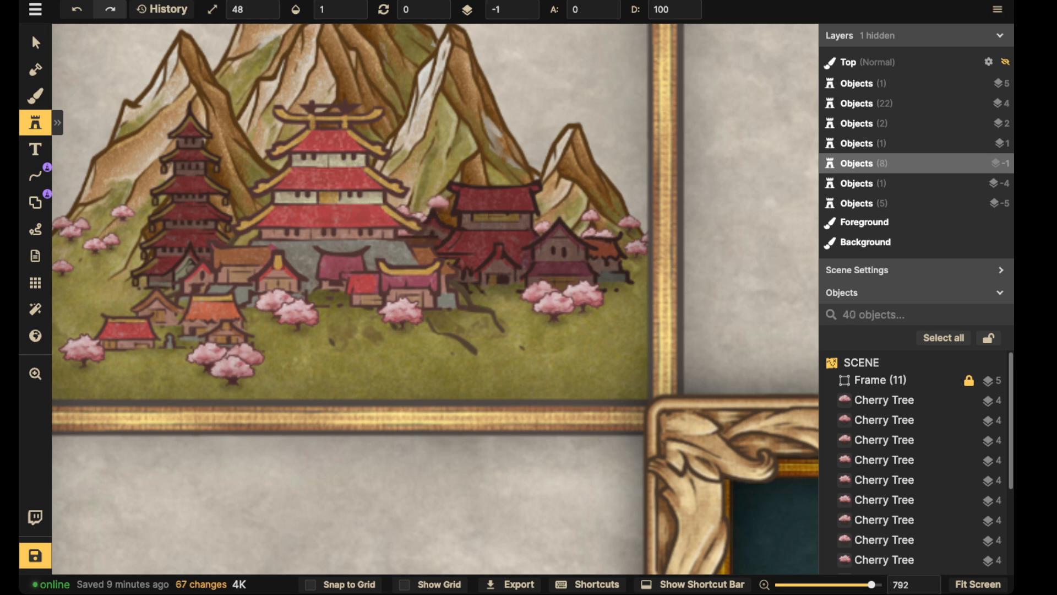
{"action": "left_click", "coordinate": [542, 206]}
{"action": "key", "text": "space"}
{"action": "left_click_drag", "start_coordinate": [361, 196], "coordinate": [520, 196]}
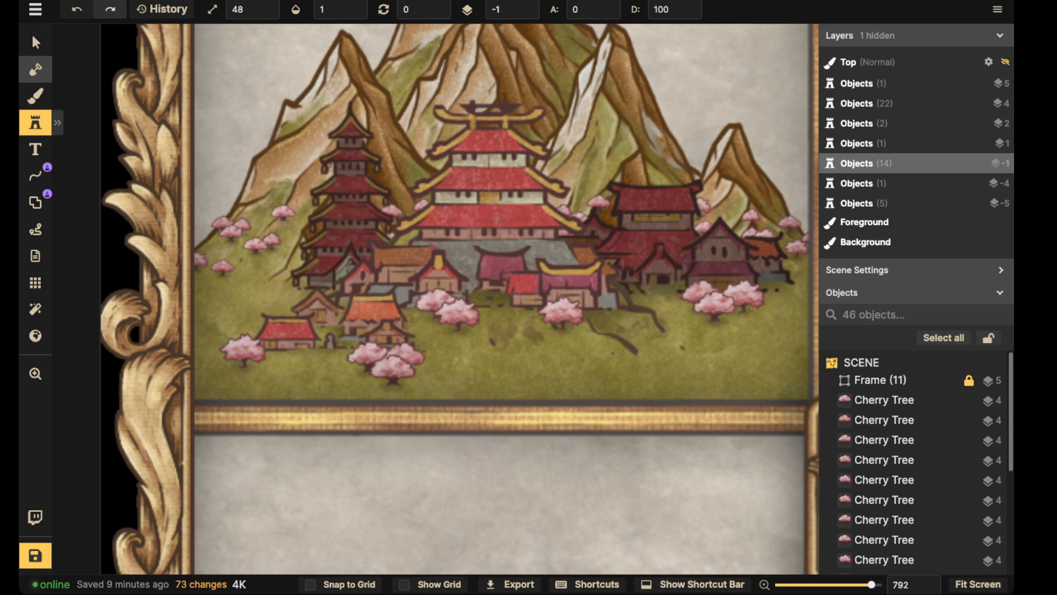
Step: Select the small cherry trees on both sides of the central palace
{"action": "left_click", "coordinate": [36, 42]}
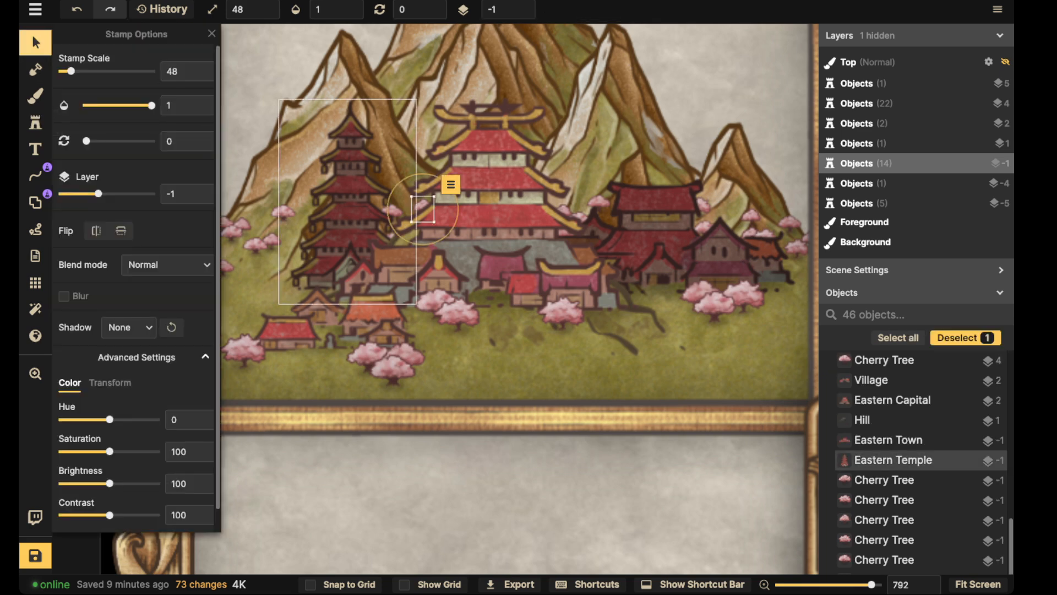
{"action": "left_click", "coordinate": [468, 355]}
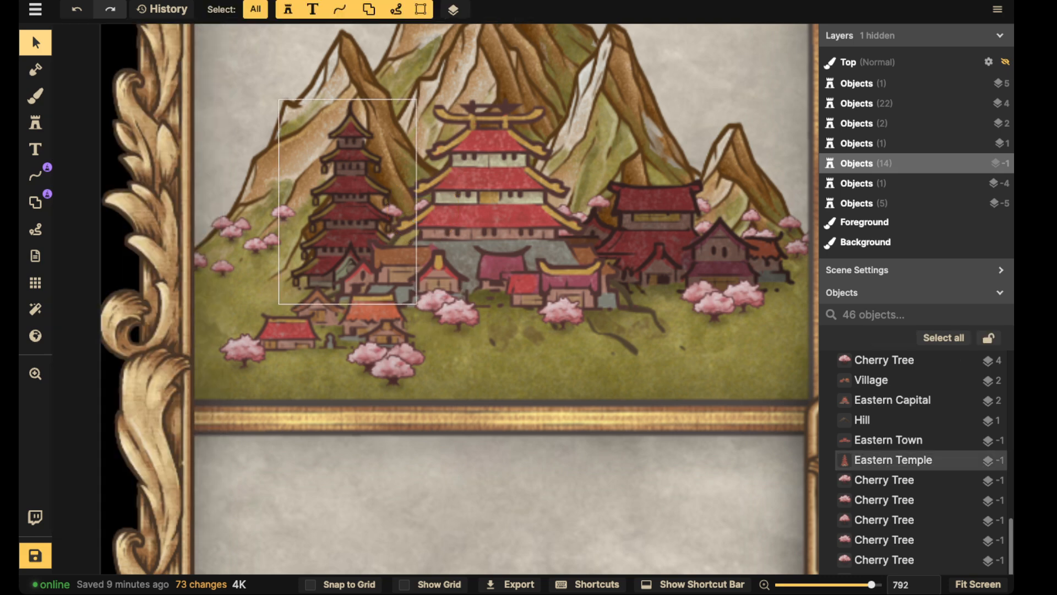
{"action": "left_click", "coordinate": [391, 212]}
{"action": "left_click", "coordinate": [422, 209], "text": "shift"}
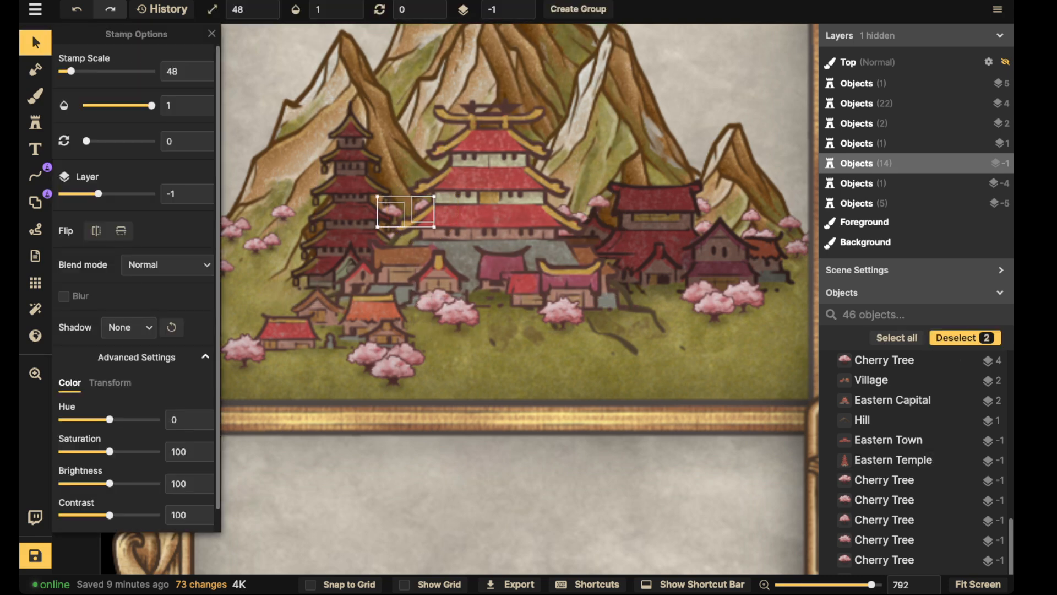
{"action": "left_click", "coordinate": [598, 204], "text": "shift"}
{"action": "left_click", "coordinate": [578, 221], "text": "shift"}
{"action": "left_click", "coordinate": [564, 231], "text": "shift"}
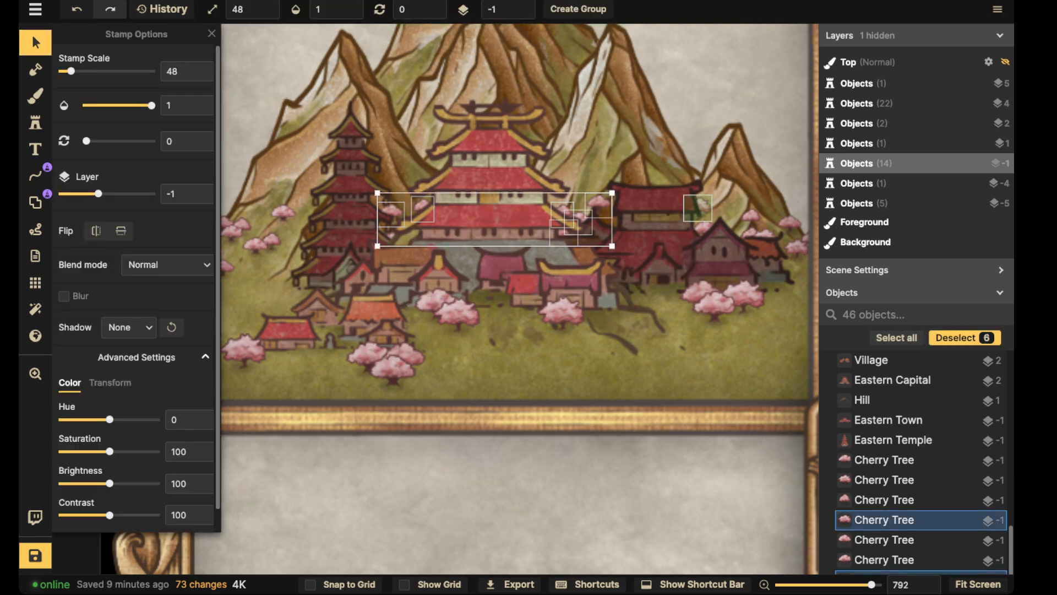
Step: Add the small cherry trees behind the right-hand houses and on the right slope to the selection
{"action": "left_click", "coordinate": [703, 228], "text": "shift"}
{"action": "left_click", "coordinate": [702, 206], "text": "shift"}
{"action": "left_click", "coordinate": [751, 215], "text": "shift"}
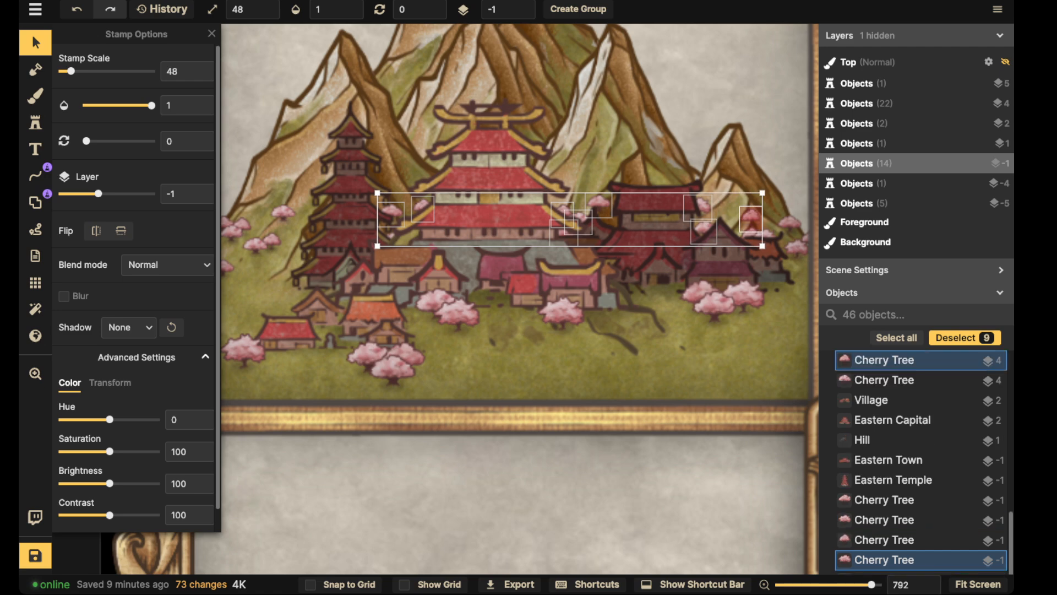
{"action": "left_click", "coordinate": [748, 235], "text": "shift"}
{"action": "left_click", "coordinate": [766, 235], "text": "shift"}
{"action": "left_click", "coordinate": [789, 225], "text": "shift"}
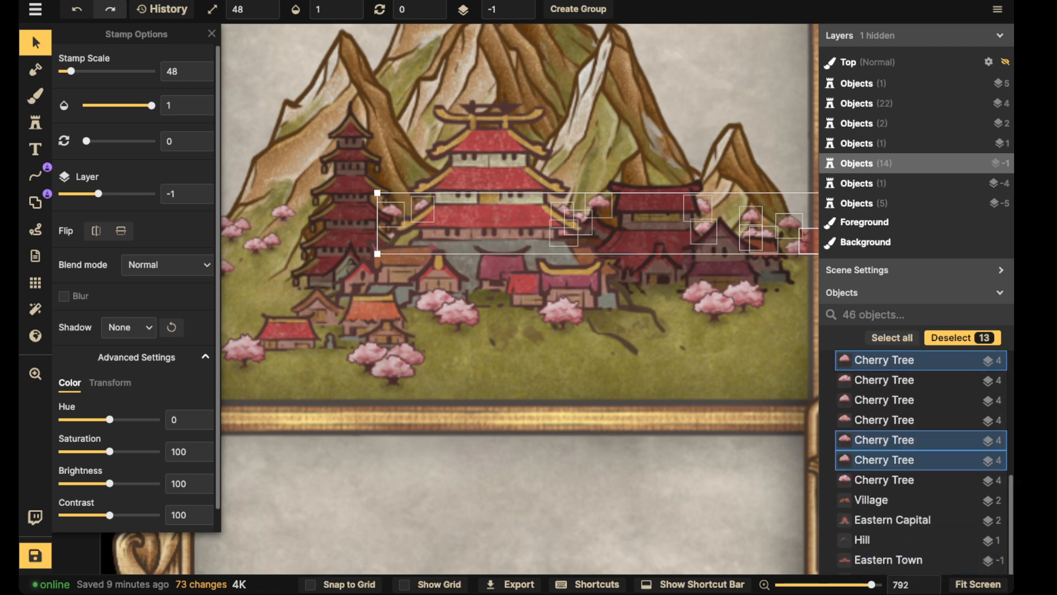
{"action": "left_click", "coordinate": [808, 237], "text": "shift"}
{"action": "left_click", "coordinate": [796, 248], "text": "shift"}
Step: Add the small left-slope cherry trees to the selection, set the brightness of all selected trees to 92, and deselect them
{"action": "scroll", "coordinate": [740, 248], "scroll_direction": "down", "scroll_amount": 3}
{"action": "left_click_drag", "start_coordinate": [646, 248], "coordinate": [739, 248]}
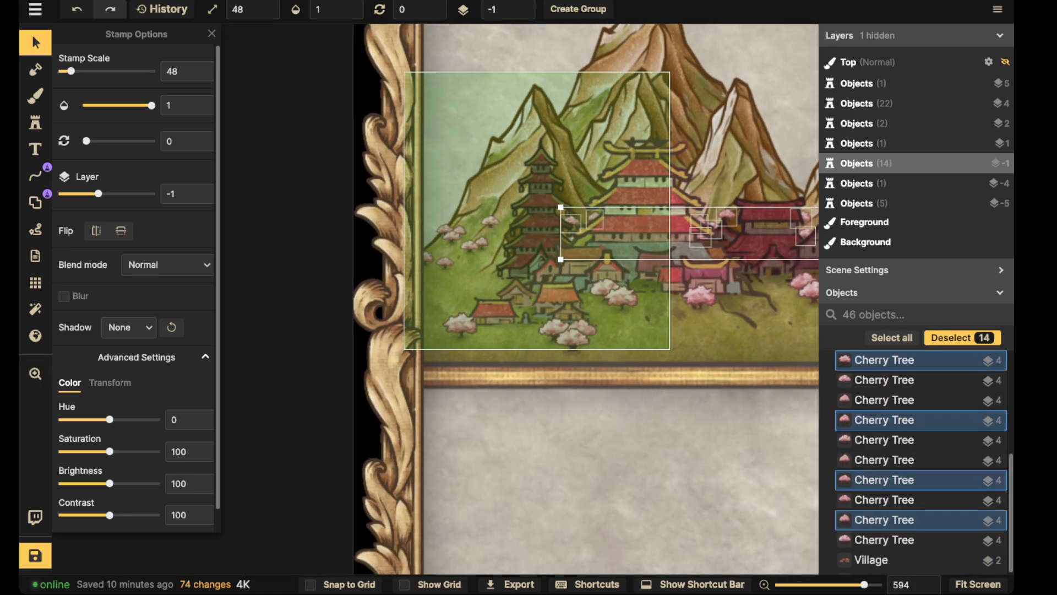
{"action": "left_click", "coordinate": [481, 244], "text": "shift"}
{"action": "left_click", "coordinate": [490, 223], "text": "shift"}
{"action": "left_click", "coordinate": [459, 233], "text": "shift"}
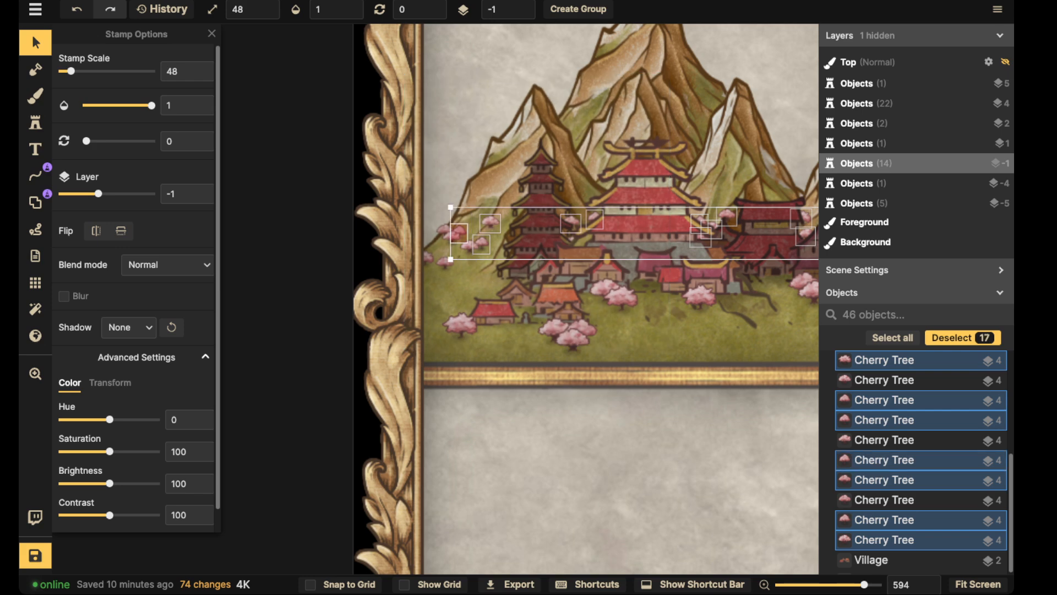
{"action": "left_click", "coordinate": [444, 231], "text": "shift"}
{"action": "left_click", "coordinate": [443, 231], "text": "shift"}
{"action": "left_click", "coordinate": [445, 263], "text": "shift"}
{"action": "left_click", "coordinate": [427, 258], "text": "shift"}
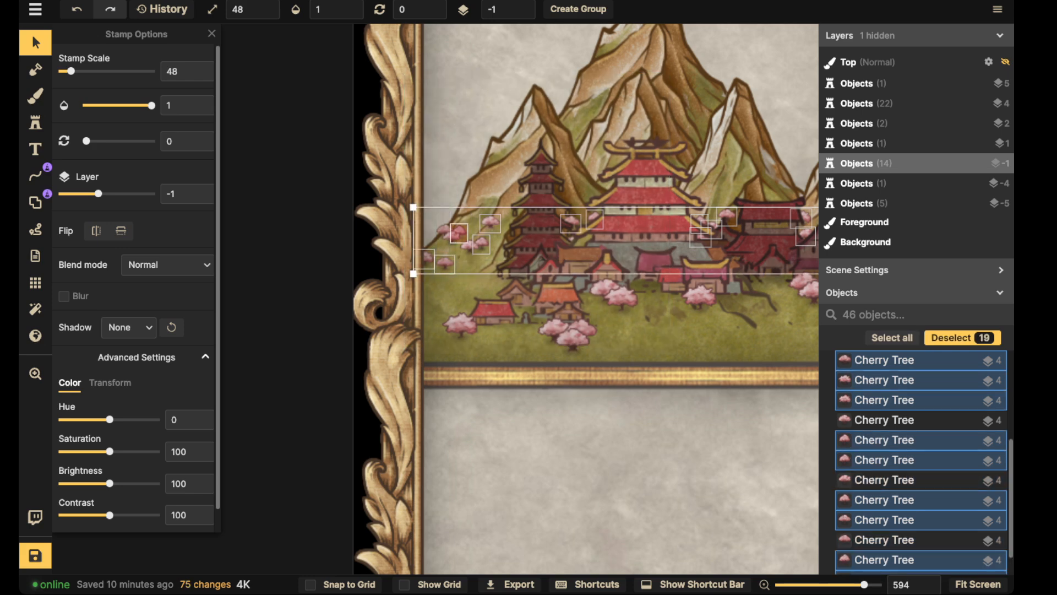
{"action": "left_click", "coordinate": [444, 231], "text": "shift"}
{"action": "left_click", "coordinate": [451, 238], "text": "shift"}
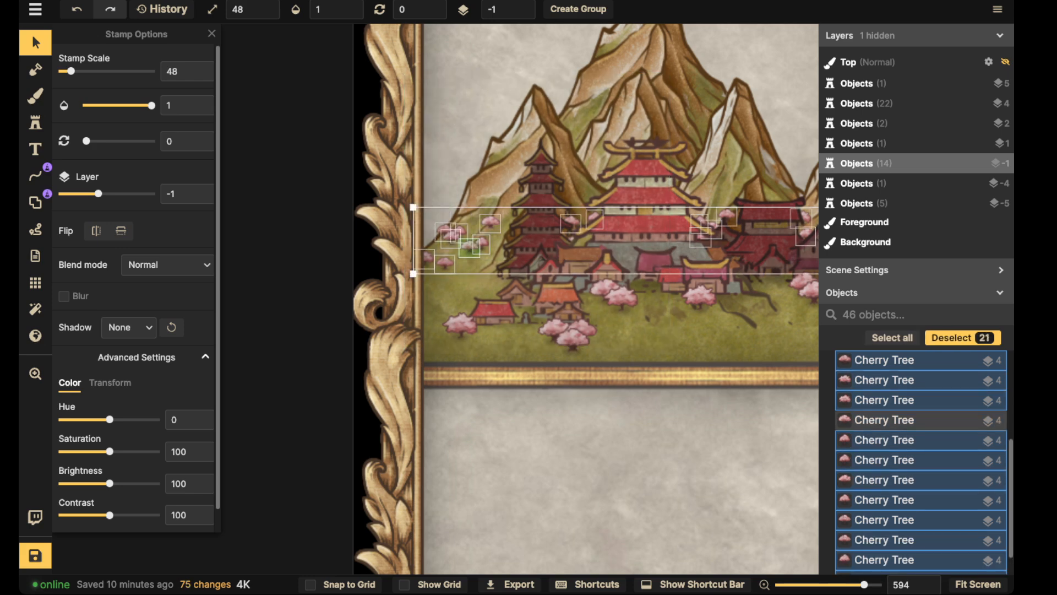
{"action": "left_click", "coordinate": [468, 245], "text": "shift"}
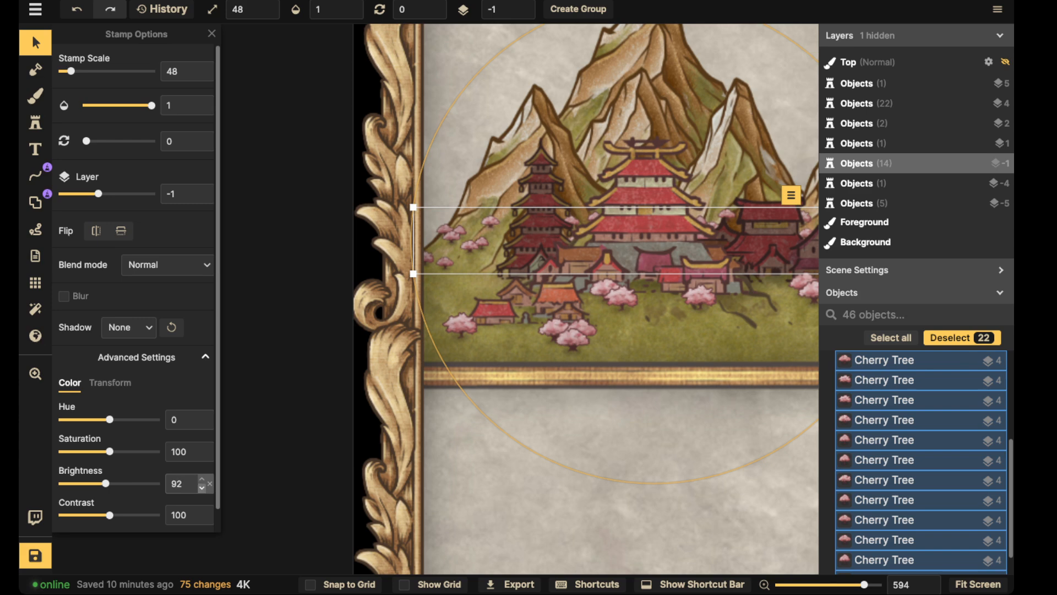
{"action": "key", "text": "Escape"}
{"action": "scroll", "coordinate": [622, 149], "scroll_direction": "down", "scroll_amount": 5}
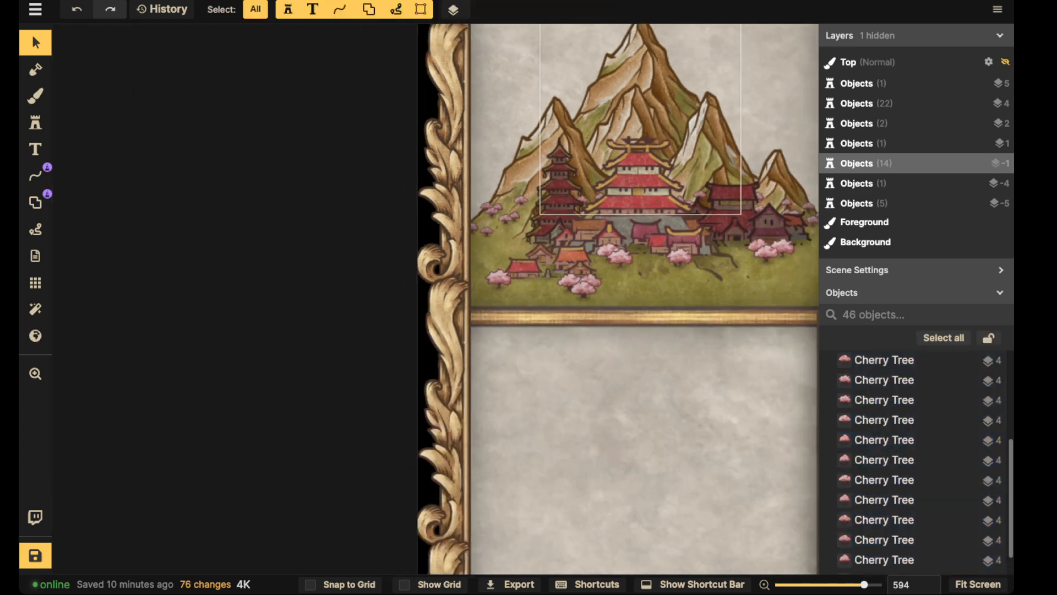
{"action": "left_click_drag", "start_coordinate": [622, 149], "coordinate": [507, 155]}
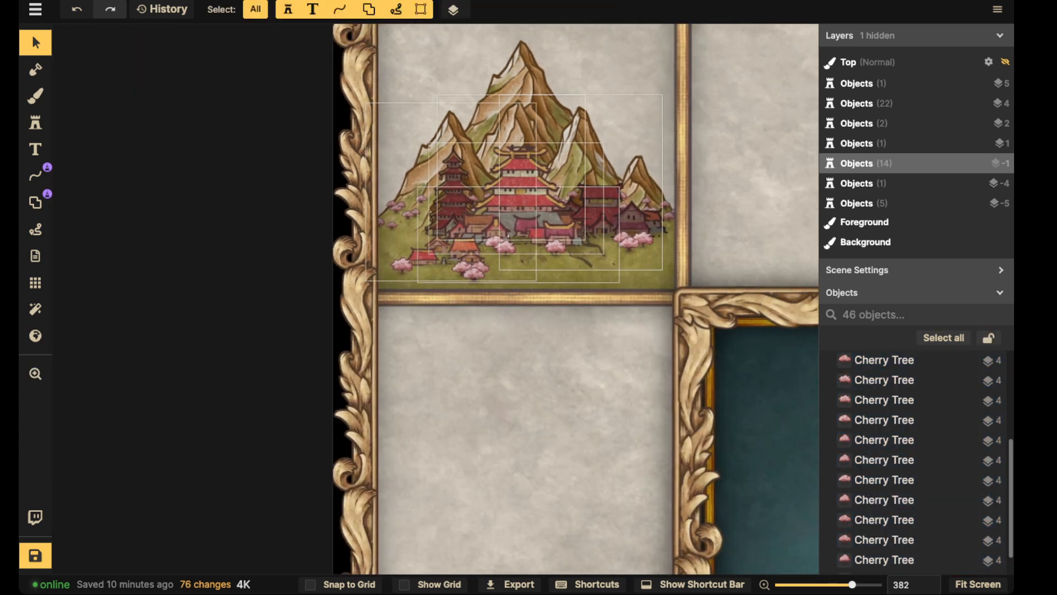
Step: Choose the grey Core texture from Fantasy World for the foreground brush and set the brush size to 13
{"action": "left_click", "coordinate": [509, 234]}
{"action": "key", "text": "Escape"}
{"action": "scroll", "coordinate": [378, 166], "scroll_direction": "up", "scroll_amount": 2}
{"action": "left_click", "coordinate": [35, 95]}
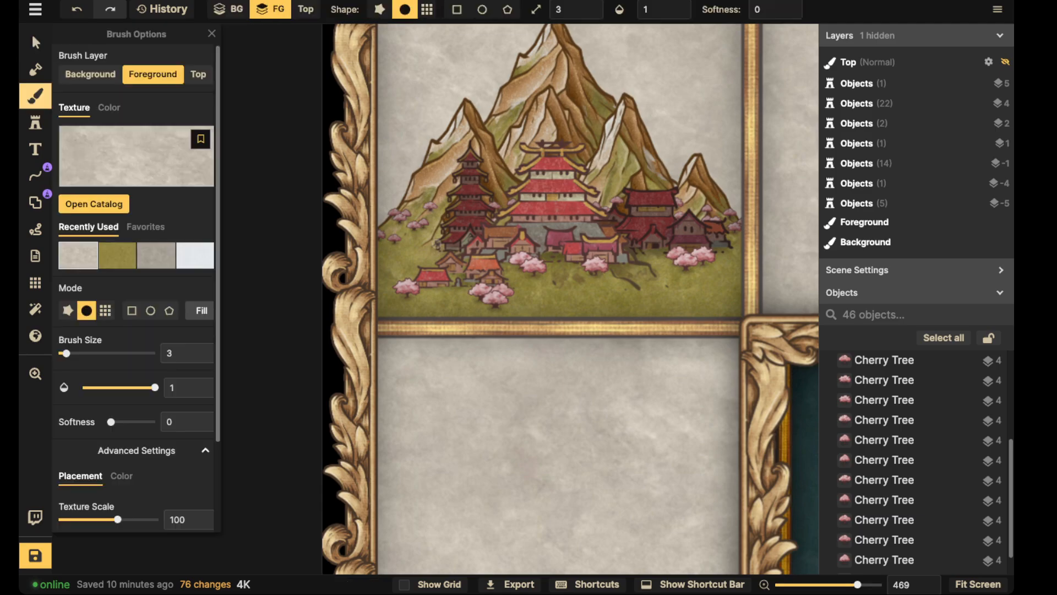
{"action": "left_click", "coordinate": [118, 162]}
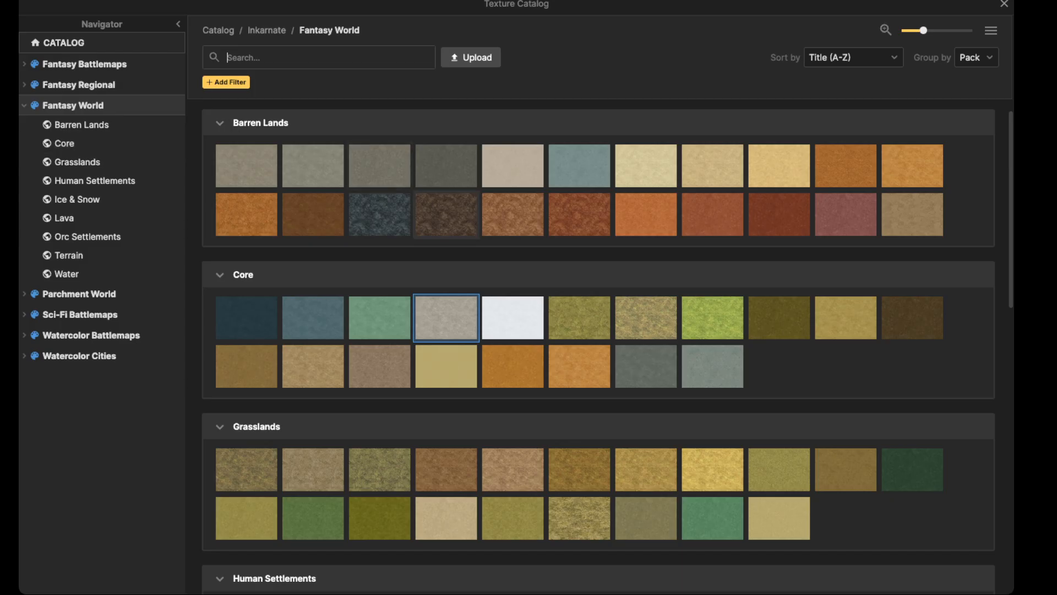
{"action": "scroll", "coordinate": [446, 318], "scroll_direction": "down", "scroll_amount": 8}
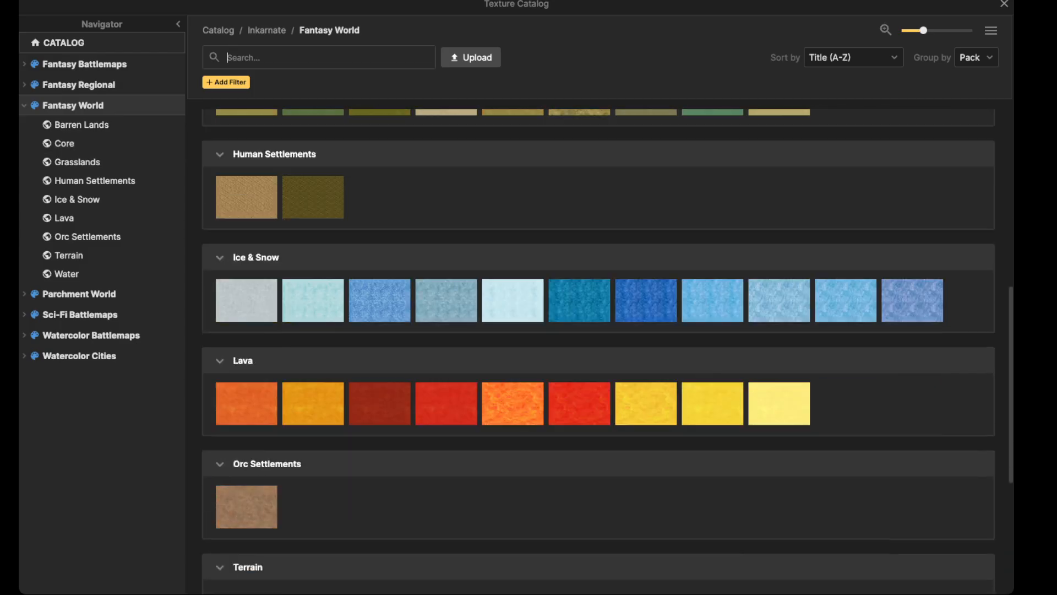
{"action": "scroll", "coordinate": [446, 318], "scroll_direction": "up", "scroll_amount": 8}
{"action": "left_click", "coordinate": [446, 317]}
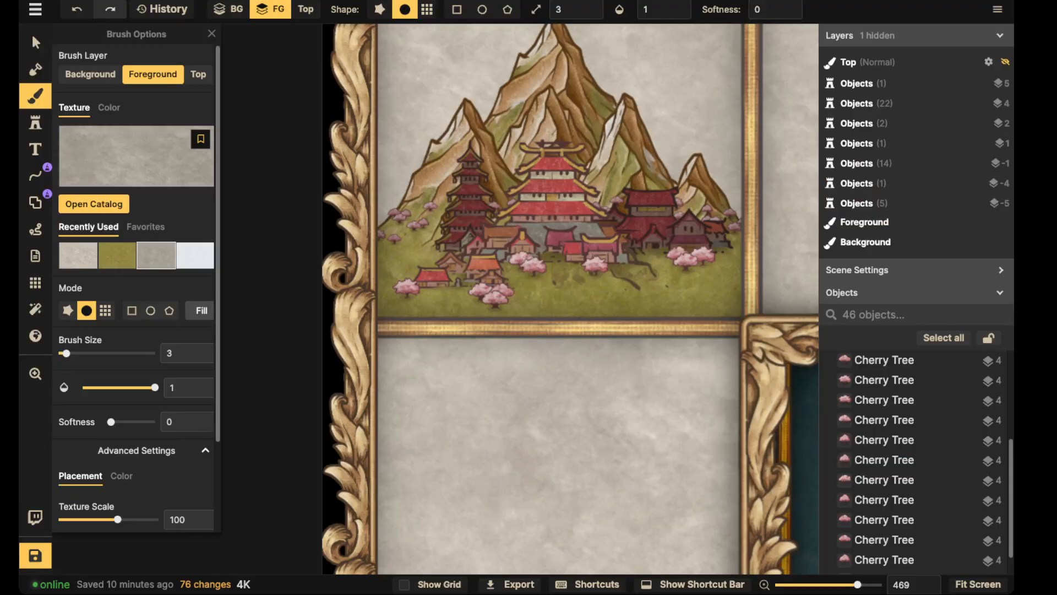
{"action": "key", "text": "bracketright"}
{"action": "key", "text": "bracketright"}
{"action": "key", "text": "bracketleft"}
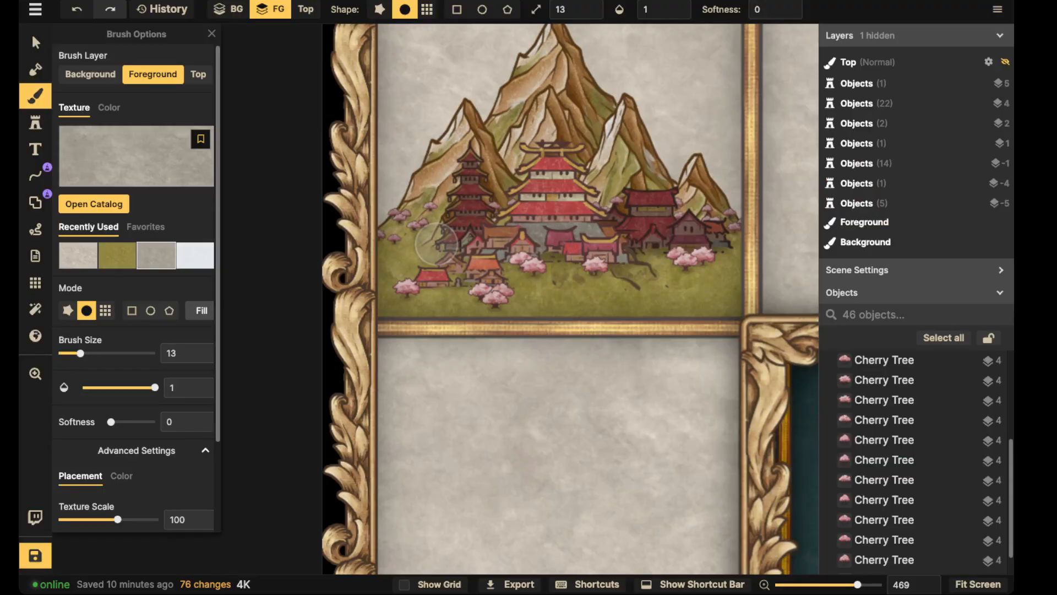
Step: Choose the grey cobbled Pavement texture from Fantasy Regional for the foreground brush and set its texture scale to 45.1
{"action": "left_click", "coordinate": [128, 148]}
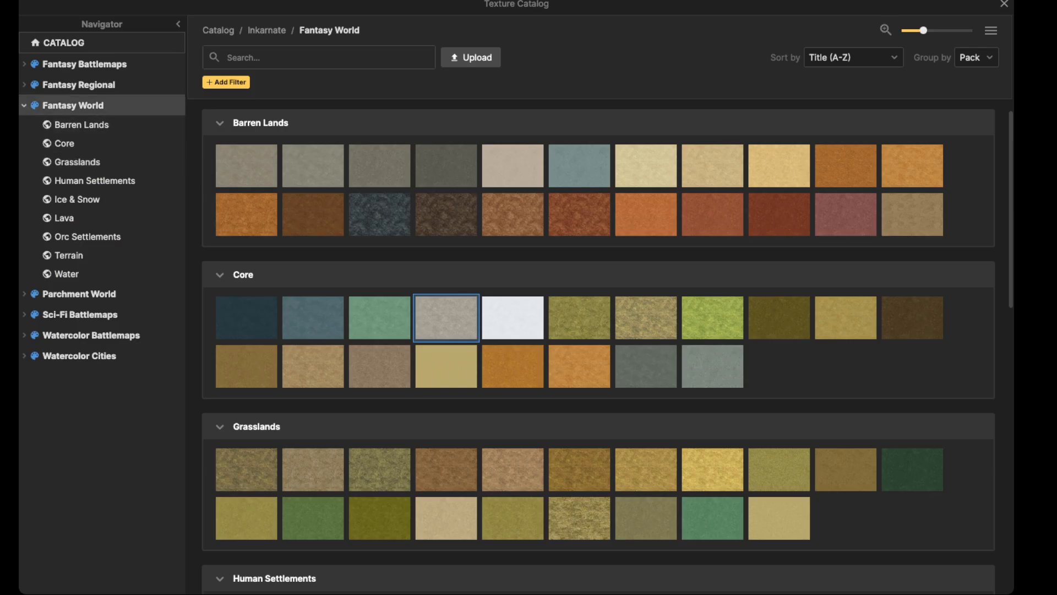
{"action": "left_click", "coordinate": [72, 105]}
{"action": "left_click", "coordinate": [78, 84]}
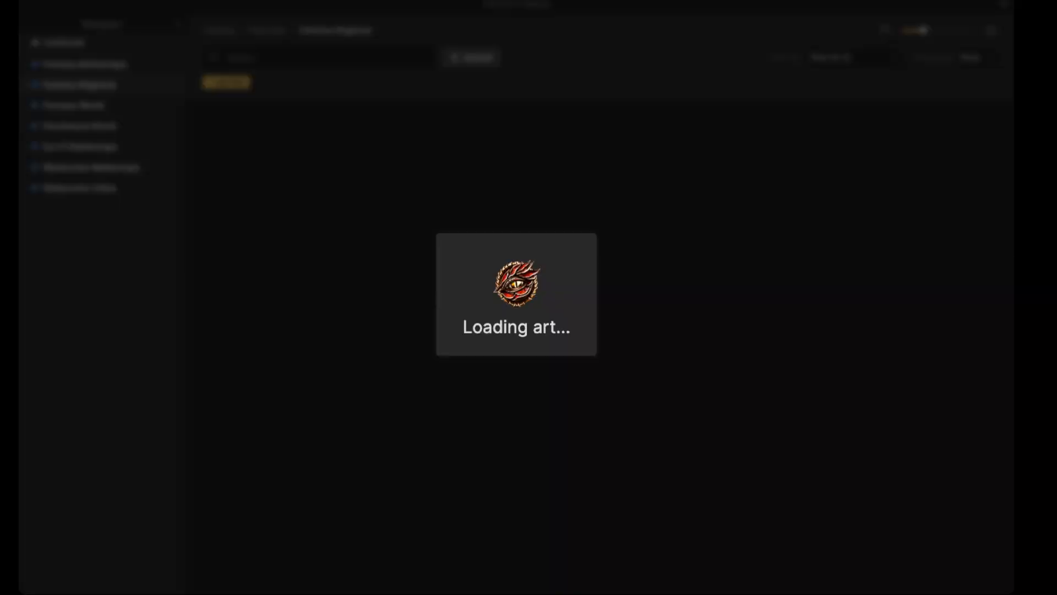
{"action": "scroll", "coordinate": [599, 352], "scroll_direction": "down", "scroll_amount": 5}
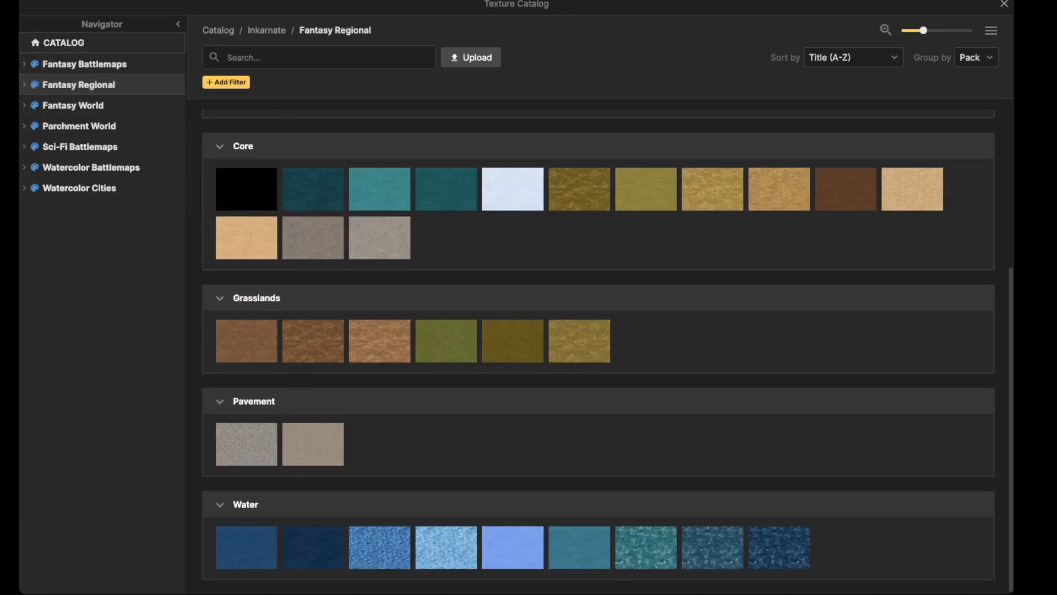
{"action": "left_click", "coordinate": [248, 448]}
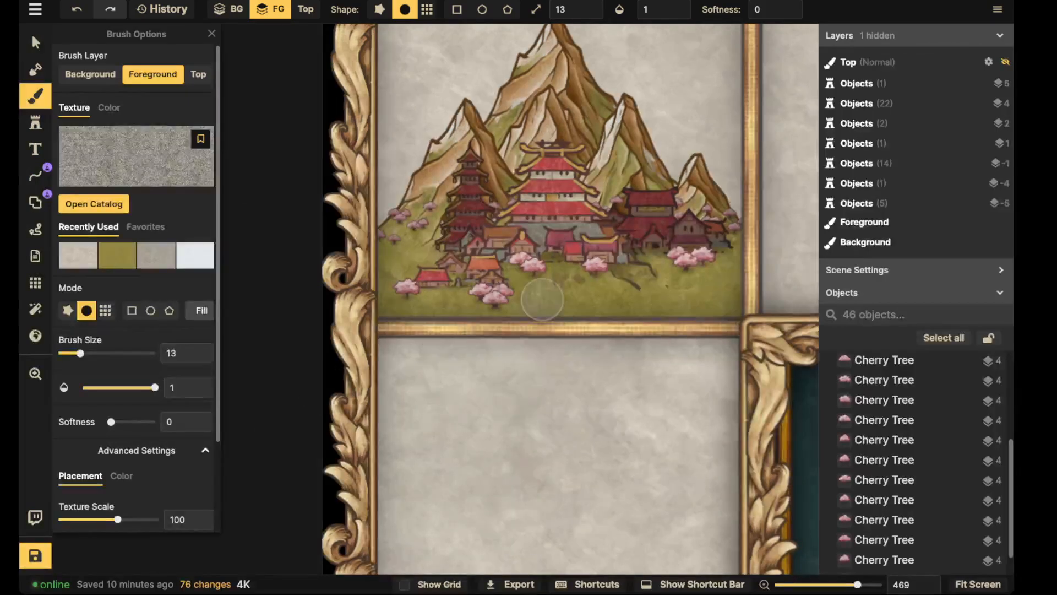
{"action": "scroll", "coordinate": [539, 300], "scroll_direction": "up", "scroll_amount": 5}
{"action": "scroll", "coordinate": [137, 309], "scroll_direction": "down", "scroll_amount": 2}
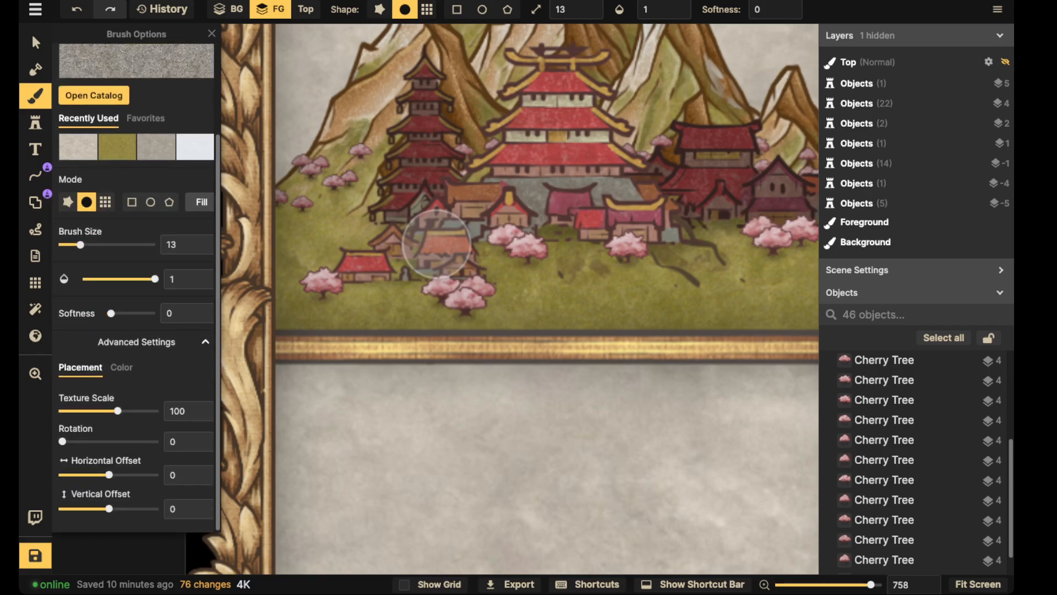
{"action": "left_click_drag", "start_coordinate": [118, 410], "coordinate": [101, 411]}
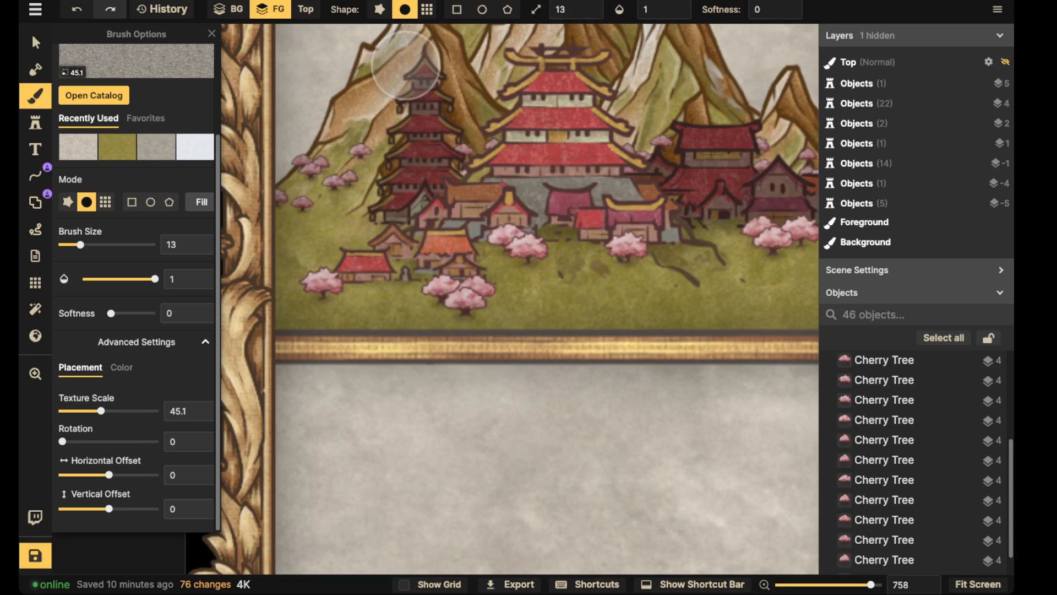
Step: Set the foreground brush softness to 1 and its opacity to 0.34
{"action": "left_click", "coordinate": [797, 9]}
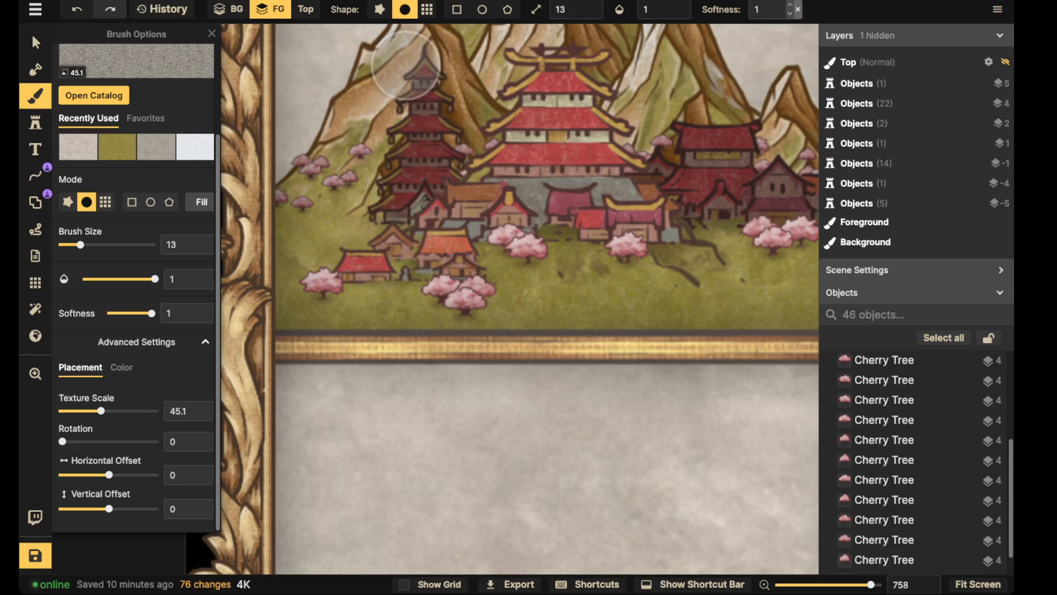
{"action": "double_click", "coordinate": [656, 9]}
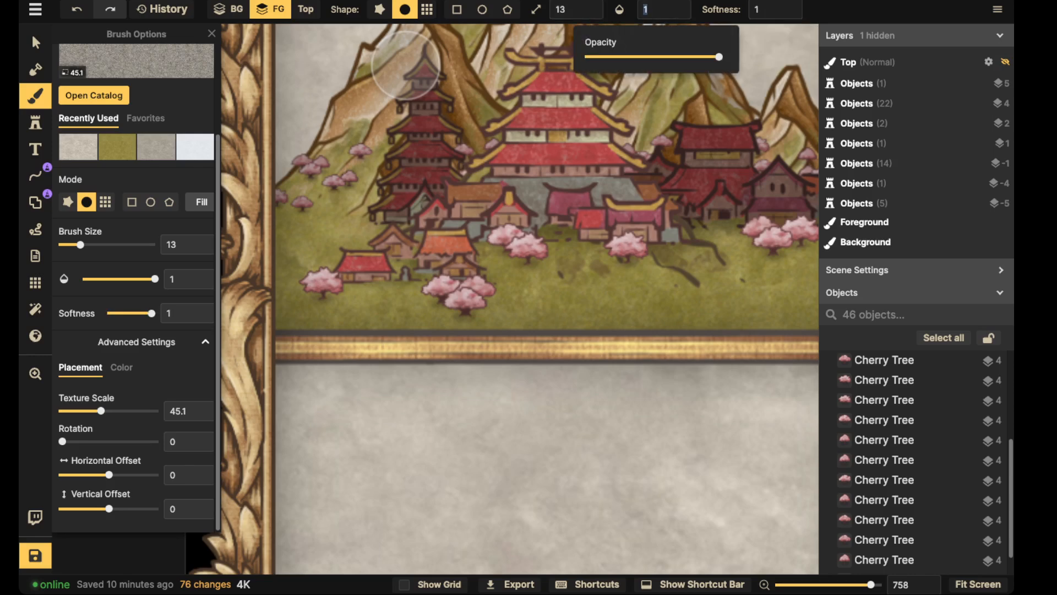
{"action": "type", "text": "0.37"}
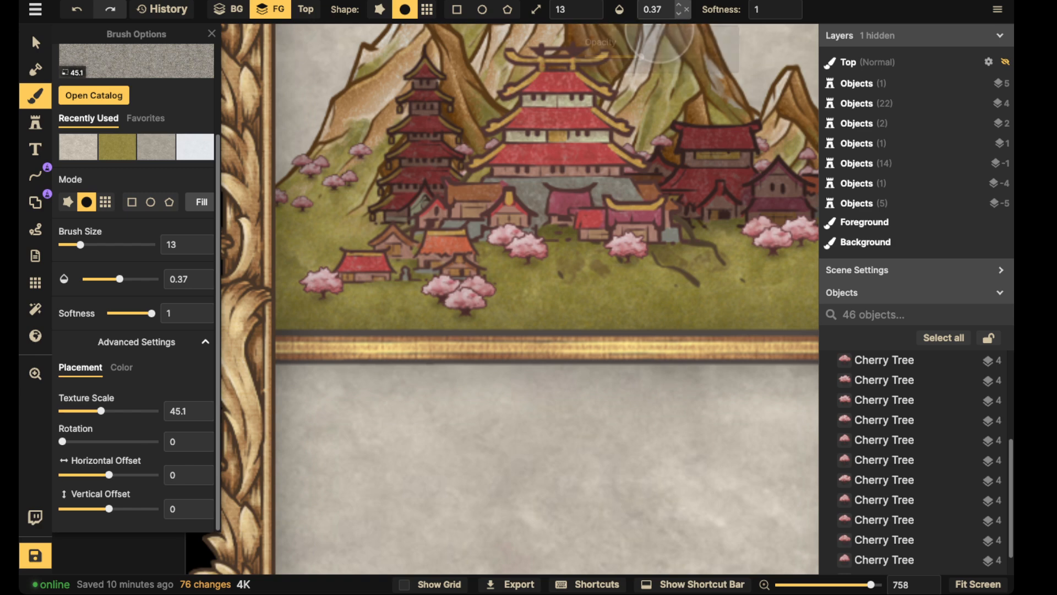
{"action": "left_click", "coordinate": [655, 9]}
Step: Set the brush size to 11 and paint soft pavement over the grass in front of the city's buildings
{"action": "key", "text": "bracketleft"}
{"action": "key", "text": "bracketleft"}
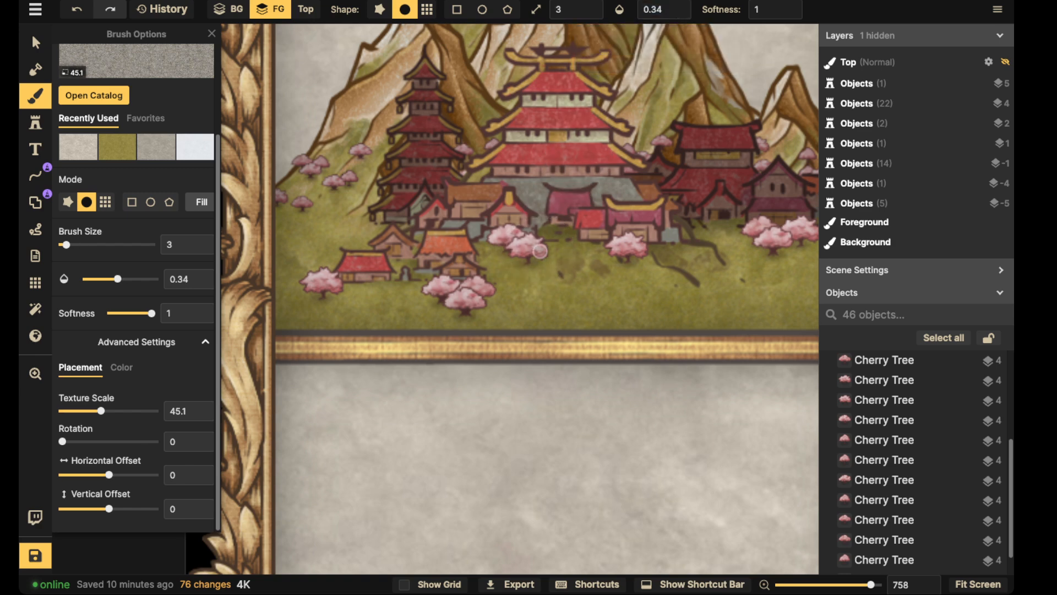
{"action": "key", "text": "bracketright"}
{"action": "key", "text": "bracketright"}
{"action": "key", "text": "bracketleft"}
{"action": "mouse_move", "coordinate": [566, 254]}
{"action": "left_mouse_down"}
{"action": "mouse_move", "coordinate": [583, 266]}
{"action": "mouse_move", "coordinate": [493, 272]}
{"action": "mouse_move", "coordinate": [572, 283]}
{"action": "mouse_move", "coordinate": [621, 280]}
{"action": "mouse_move", "coordinate": [605, 280]}
{"action": "mouse_move", "coordinate": [605, 259]}
{"action": "mouse_move", "coordinate": [665, 269]}
{"action": "mouse_move", "coordinate": [640, 280]}
{"action": "mouse_move", "coordinate": [607, 256]}
{"action": "mouse_move", "coordinate": [525, 295]}
{"action": "mouse_move", "coordinate": [376, 300]}
{"action": "mouse_move", "coordinate": [445, 298]}
{"action": "mouse_move", "coordinate": [383, 293]}
{"action": "mouse_move", "coordinate": [392, 303]}
{"action": "mouse_move", "coordinate": [565, 261]}
{"action": "mouse_move", "coordinate": [643, 301]}
{"action": "mouse_move", "coordinate": [675, 305]}
{"action": "mouse_move", "coordinate": [734, 268]}
{"action": "mouse_move", "coordinate": [712, 263]}
{"action": "mouse_move", "coordinate": [728, 285]}
{"action": "mouse_move", "coordinate": [782, 306]}
{"action": "left_mouse_up"}
{"action": "mouse_move", "coordinate": [492, 315]}
{"action": "left_mouse_down"}
{"action": "mouse_move", "coordinate": [520, 276]}
{"action": "mouse_move", "coordinate": [722, 286]}
{"action": "mouse_move", "coordinate": [690, 301]}
{"action": "mouse_move", "coordinate": [529, 311]}
{"action": "left_mouse_up"}
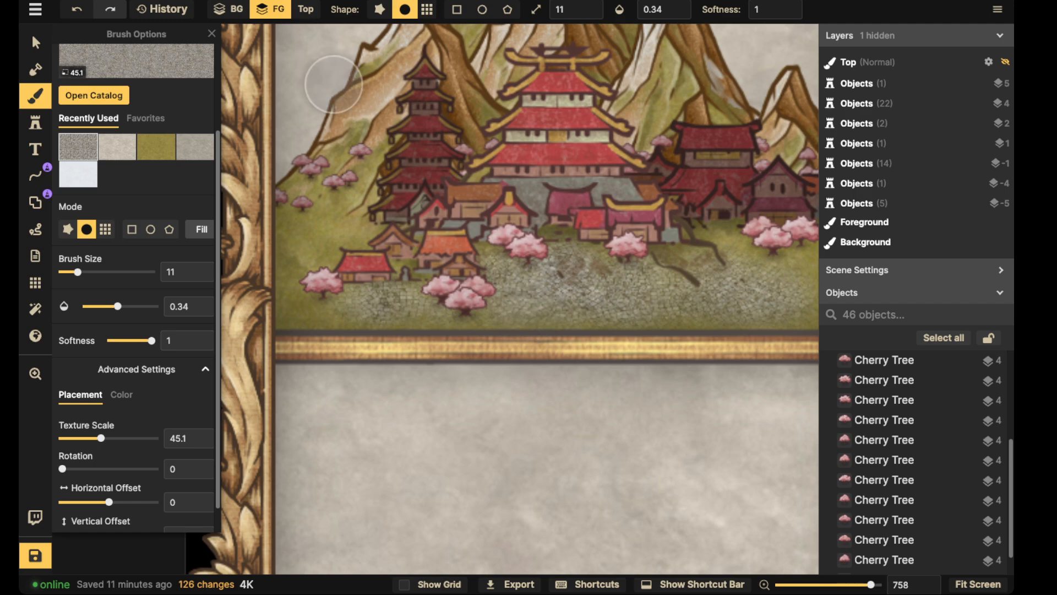
Step: Choose the blue-grey Barren Lands texture from Fantasy World for the foreground brush
{"action": "left_click", "coordinate": [36, 42]}
{"action": "scroll", "coordinate": [530, 229], "scroll_direction": "down", "scroll_amount": 4}
{"action": "scroll", "coordinate": [530, 229], "scroll_direction": "down", "scroll_amount": 5}
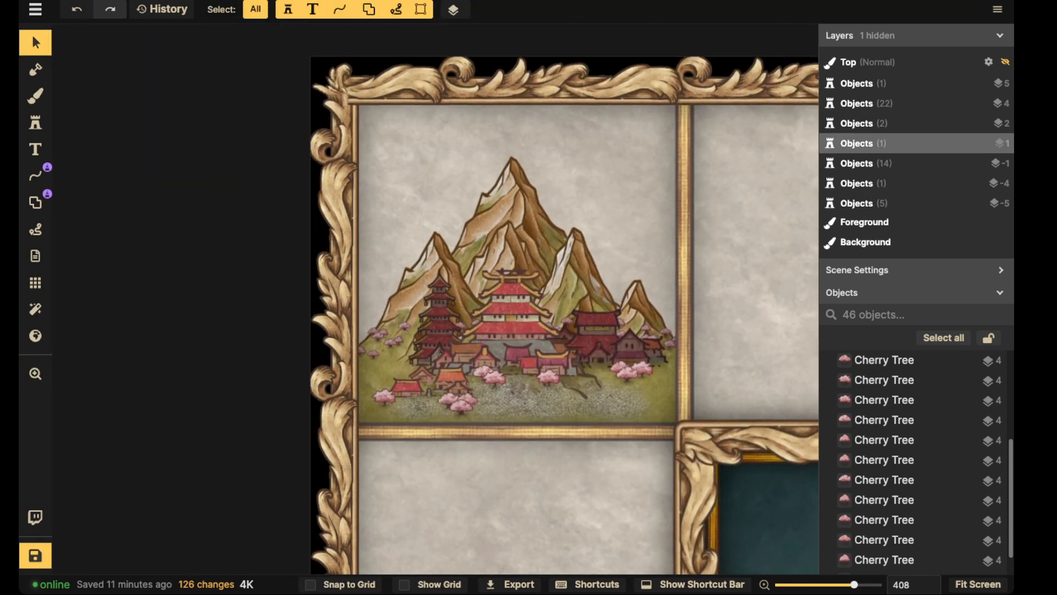
{"action": "left_click", "coordinate": [35, 96]}
{"action": "left_click", "coordinate": [136, 156]}
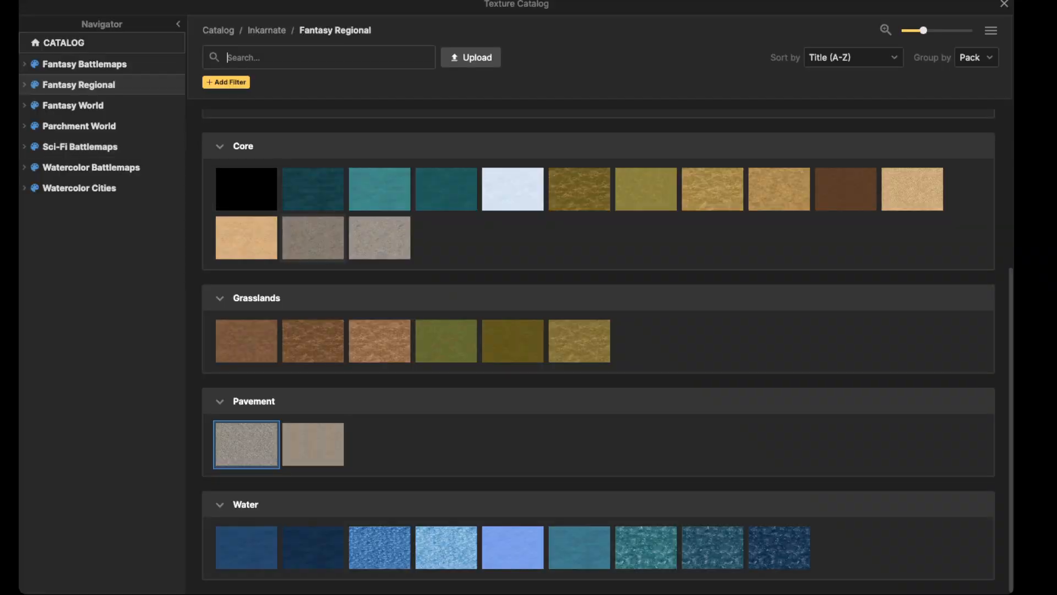
{"action": "scroll", "coordinate": [276, 231], "scroll_direction": "up", "scroll_amount": 4}
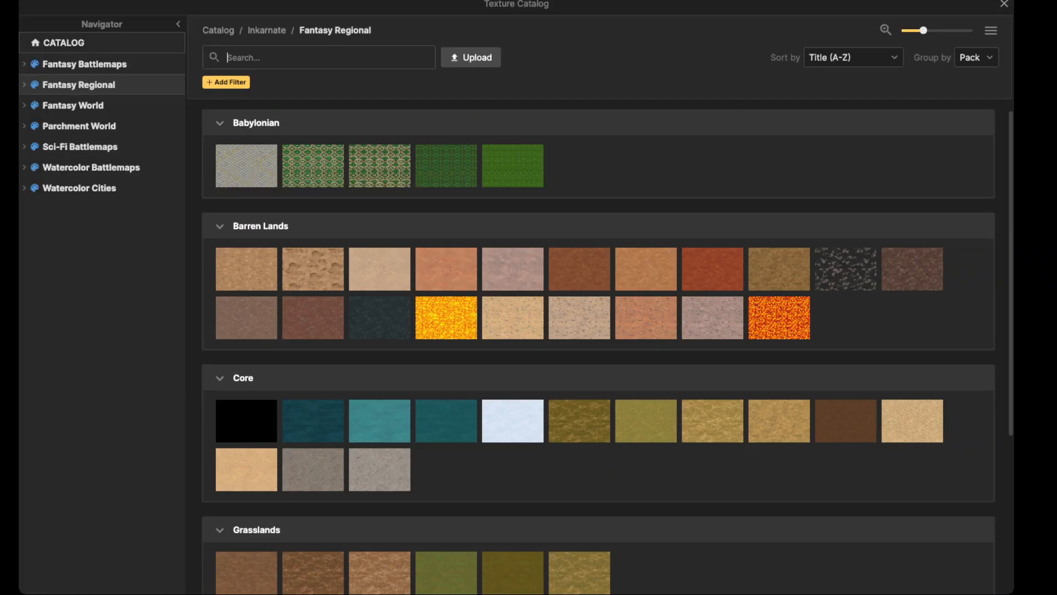
{"action": "left_click", "coordinate": [72, 106]}
{"action": "scroll", "coordinate": [579, 196], "scroll_direction": "down", "scroll_amount": 1}
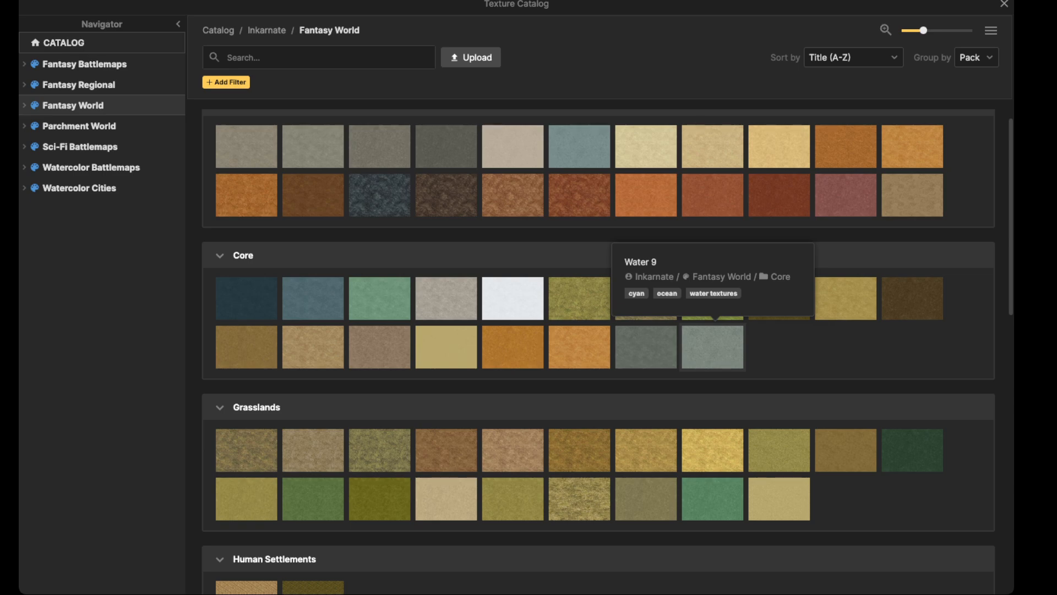
{"action": "left_click", "coordinate": [579, 148]}
Step: Fill a rectangle spanning the panel's sky down to the foot of the mountains with the blue-grey texture at opacity 1
{"action": "scroll", "coordinate": [253, 200], "scroll_direction": "down", "scroll_amount": 1}
{"action": "scroll", "coordinate": [176, 215], "scroll_direction": "down", "scroll_amount": 3}
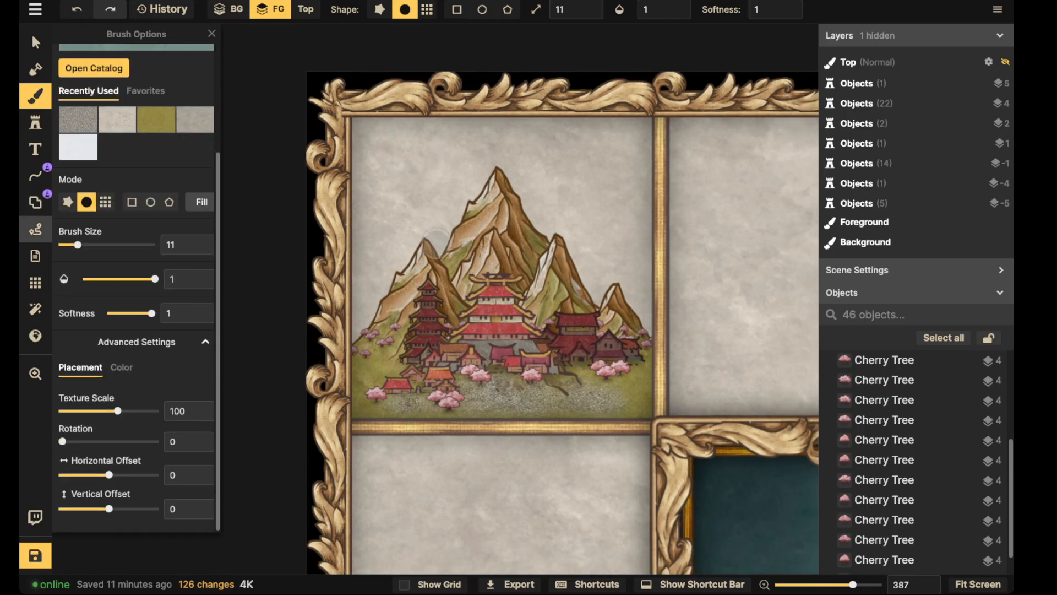
{"action": "left_click", "coordinate": [36, 202]}
{"action": "left_click", "coordinate": [36, 97]}
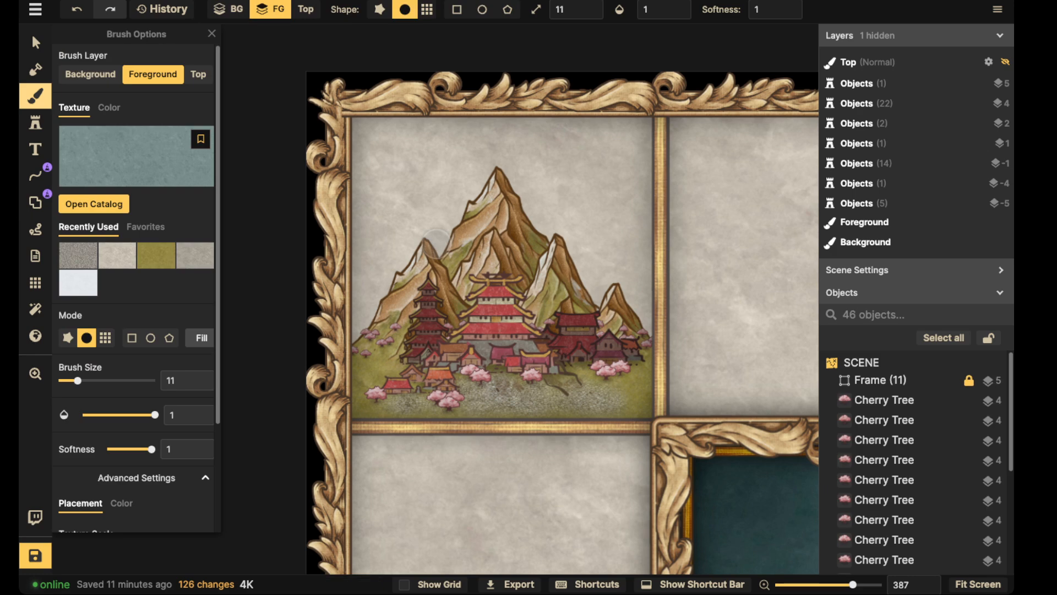
{"action": "left_click", "coordinate": [456, 10]}
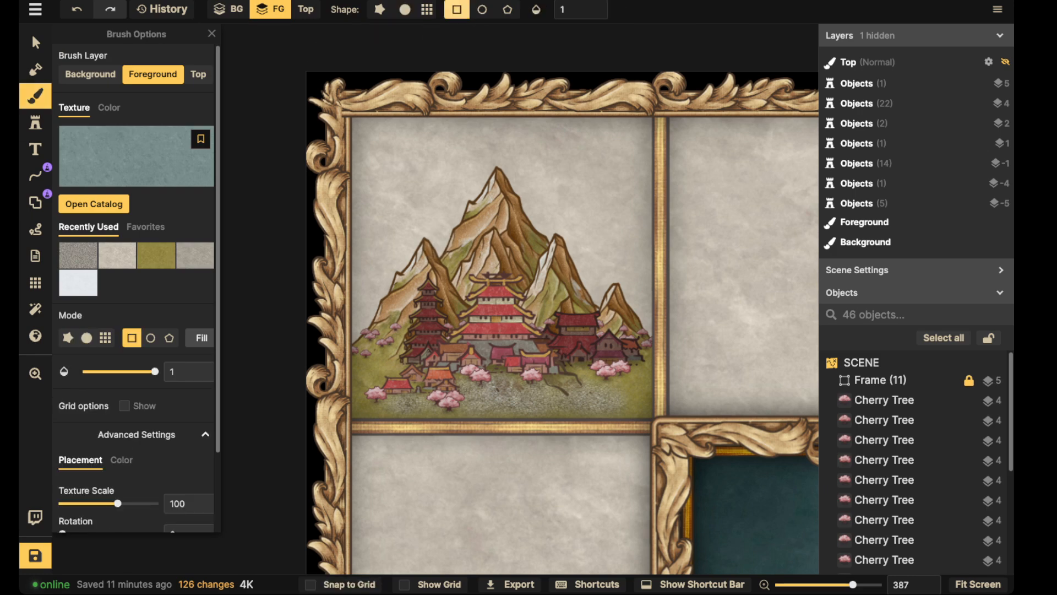
{"action": "mouse_move", "coordinate": [346, 110]}
{"action": "left_mouse_down"}
{"action": "mouse_move", "coordinate": [434, 195]}
{"action": "mouse_move", "coordinate": [630, 344]}
{"action": "mouse_move", "coordinate": [655, 341]}
{"action": "left_mouse_up"}
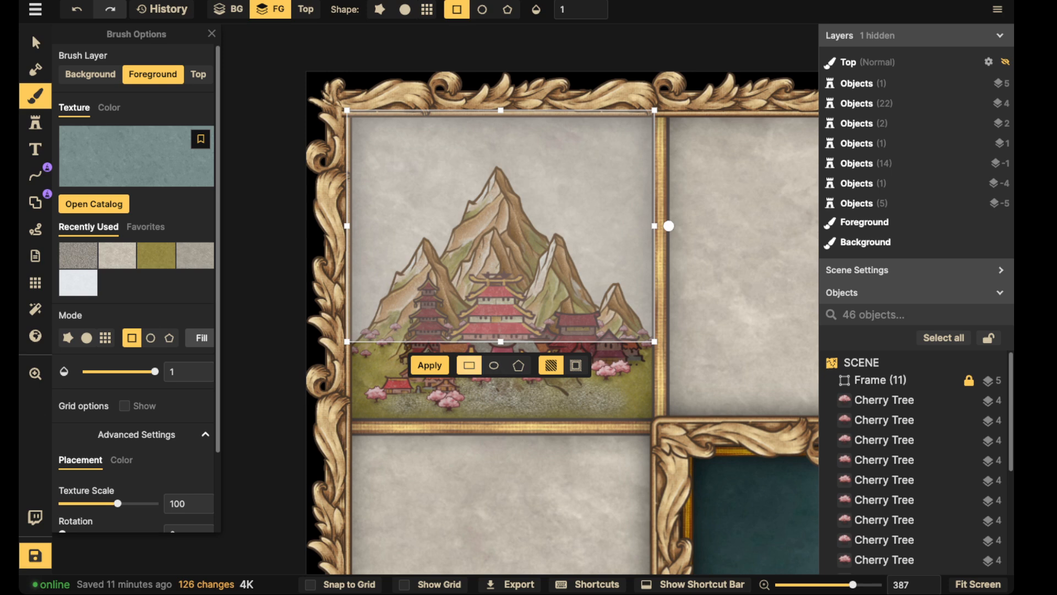
{"action": "left_click", "coordinate": [430, 365]}
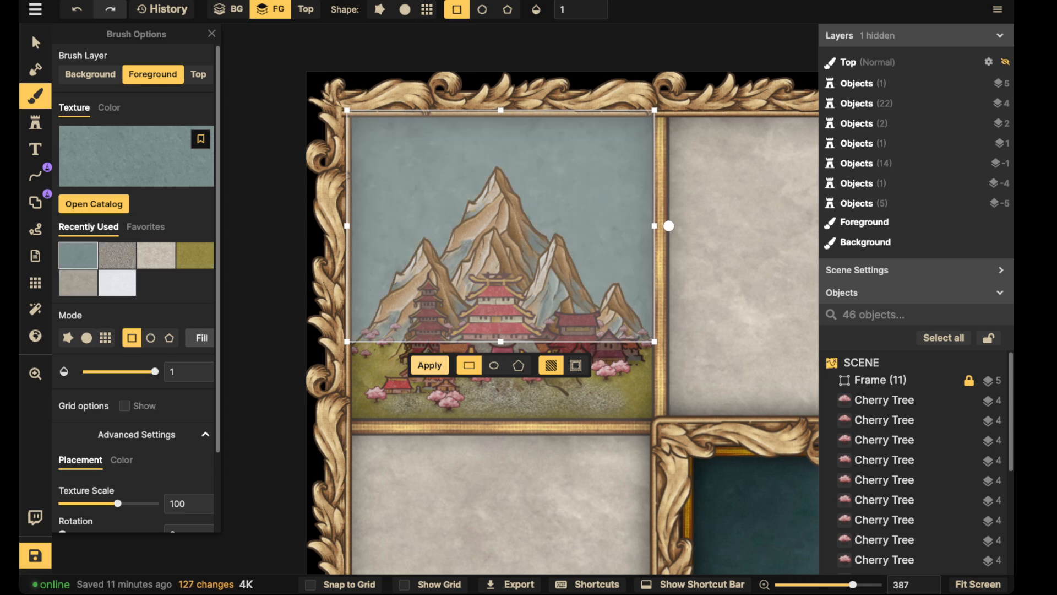
Step: Paint the recently used olive grass texture with the round brush over the slope behind the right-hand houses
{"action": "left_click", "coordinate": [195, 255]}
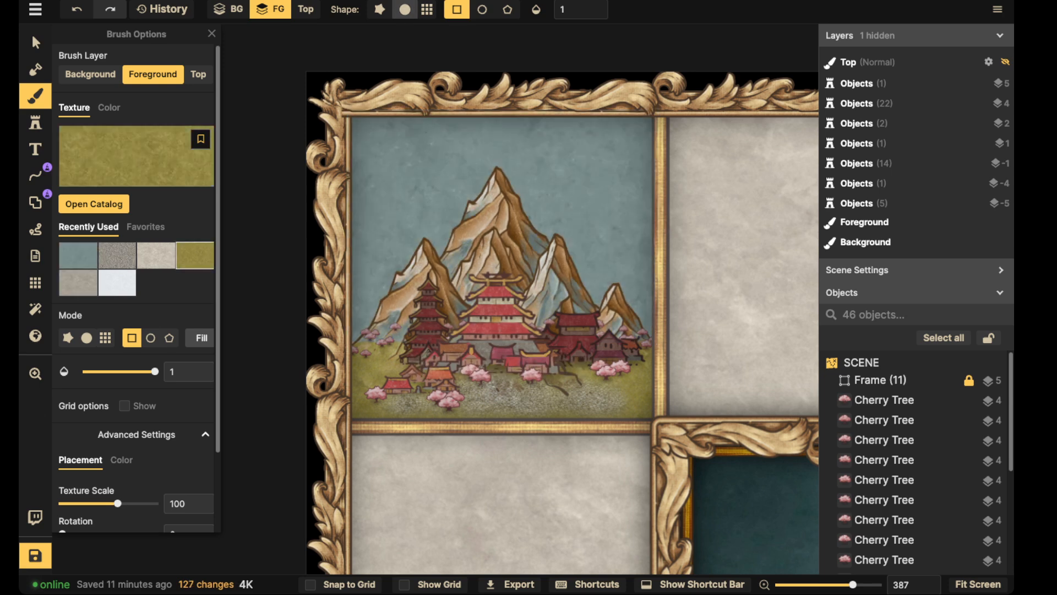
{"action": "left_click", "coordinate": [405, 9]}
{"action": "scroll", "coordinate": [478, 271], "scroll_direction": "up", "scroll_amount": 5}
{"action": "scroll", "coordinate": [476, 269], "scroll_direction": "down", "scroll_amount": 8}
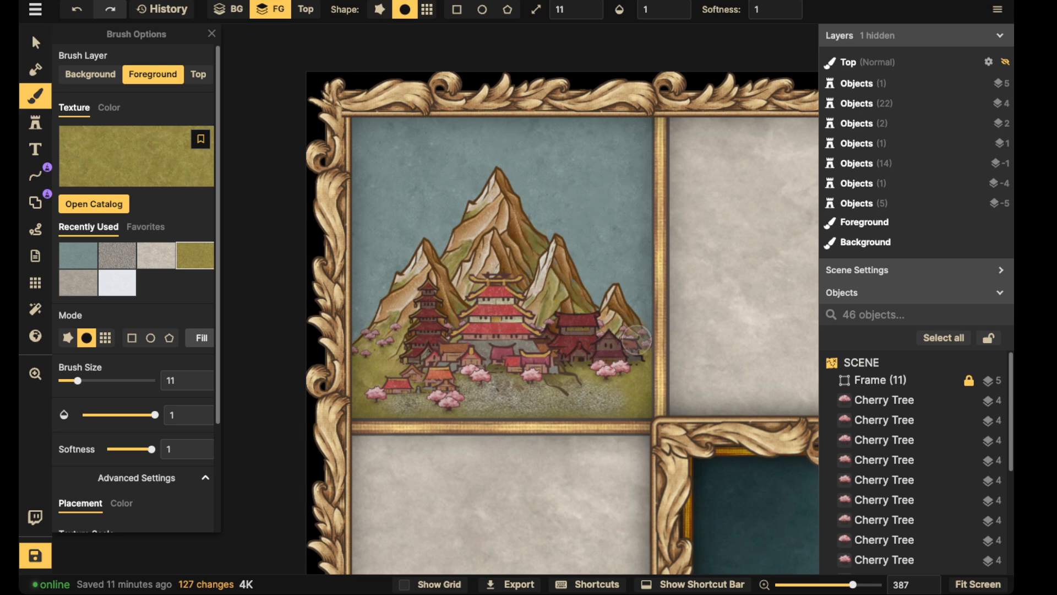
{"action": "left_click_drag", "start_coordinate": [637, 340], "coordinate": [620, 353]}
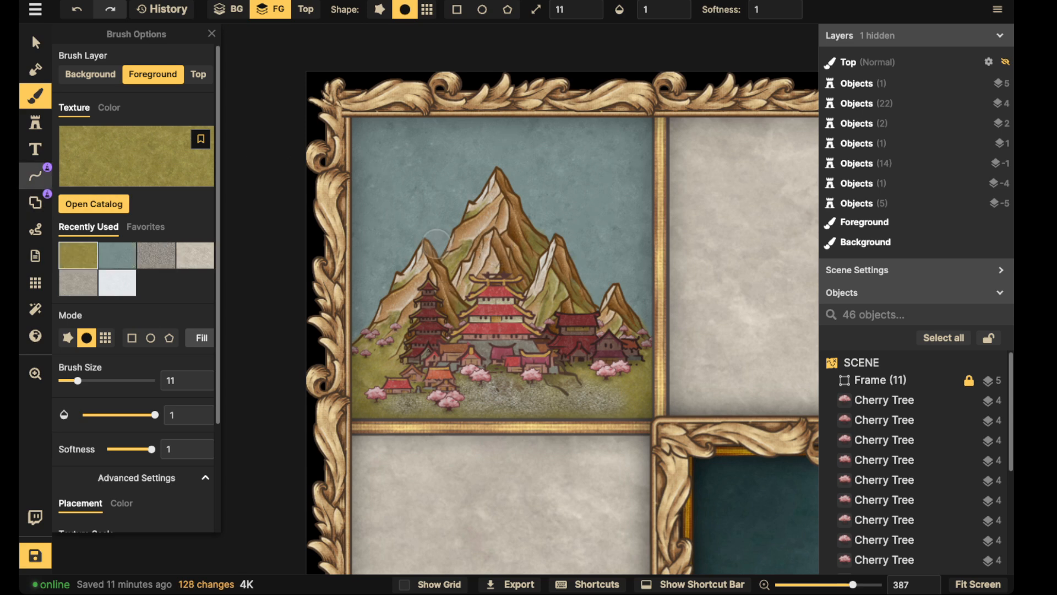
Step: Find the golden sun stamp with the search "sun" and place it at scale 98 on layer -5 behind the left peaks
{"action": "left_click", "coordinate": [35, 122]}
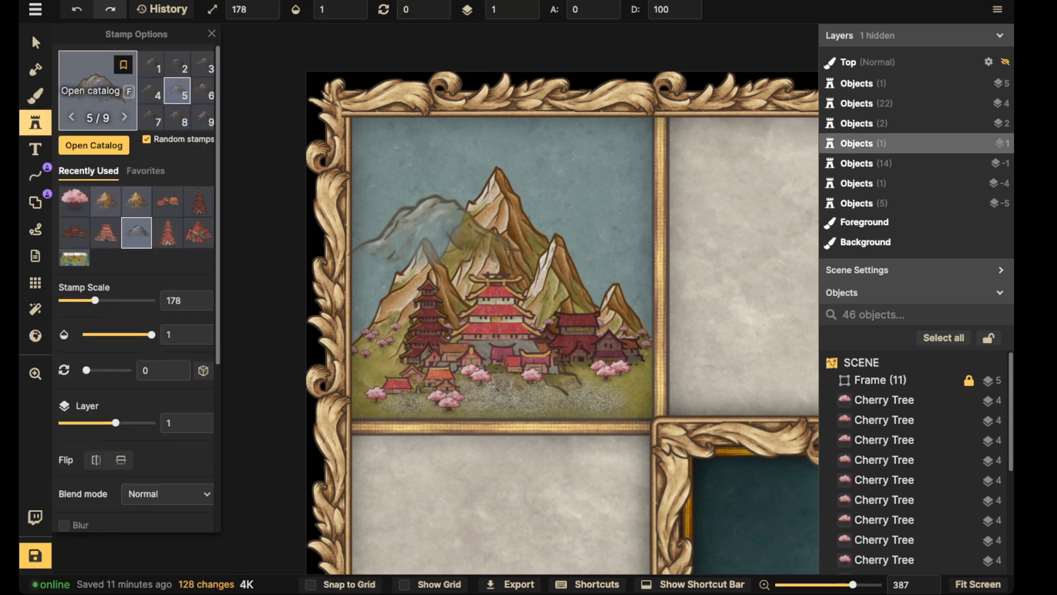
{"action": "left_click", "coordinate": [75, 113]}
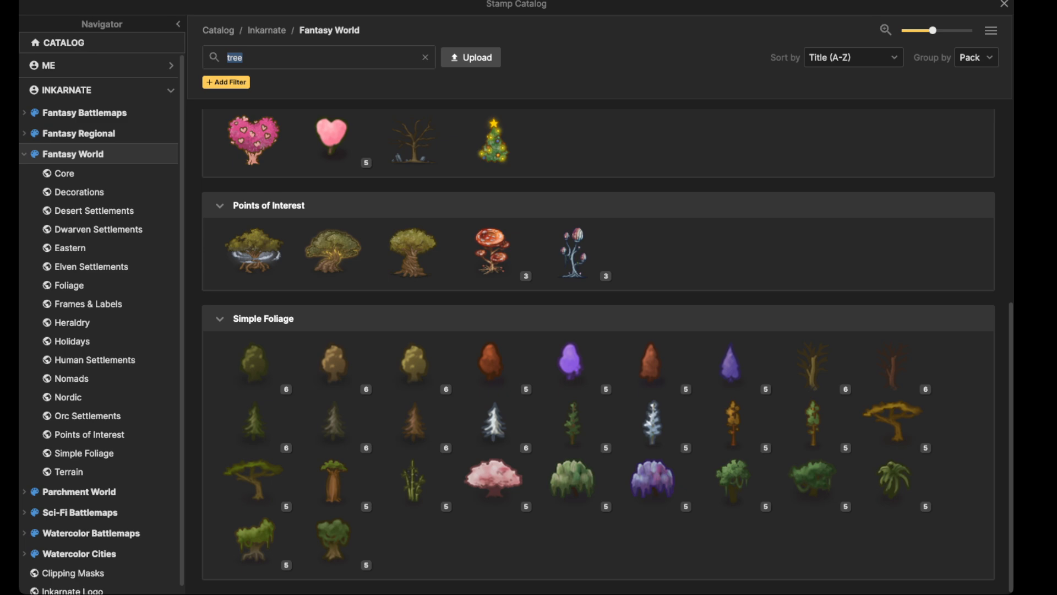
{"action": "type", "text": "sun"}
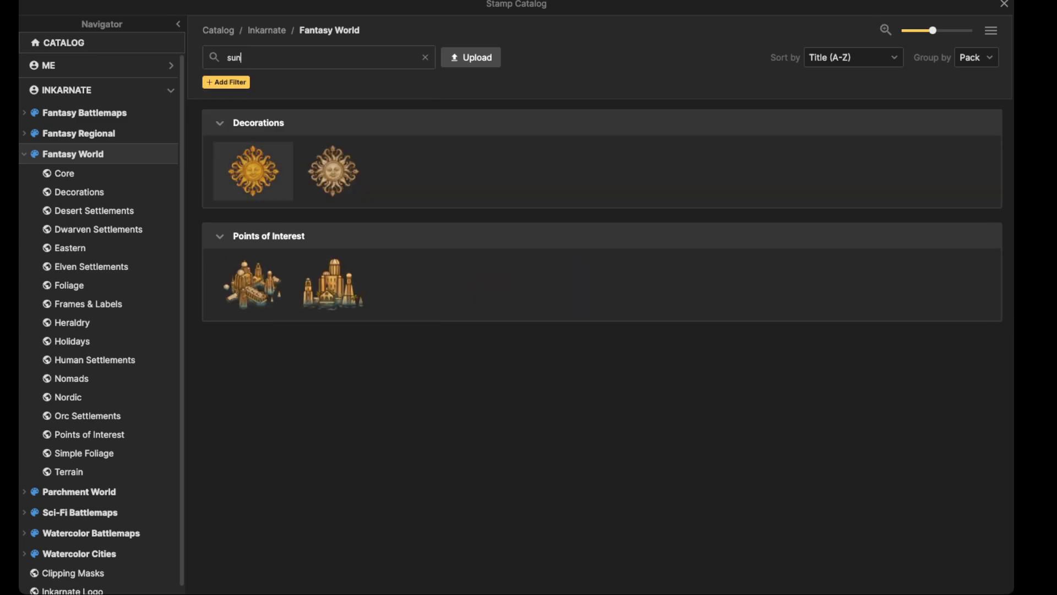
{"action": "left_click", "coordinate": [253, 170]}
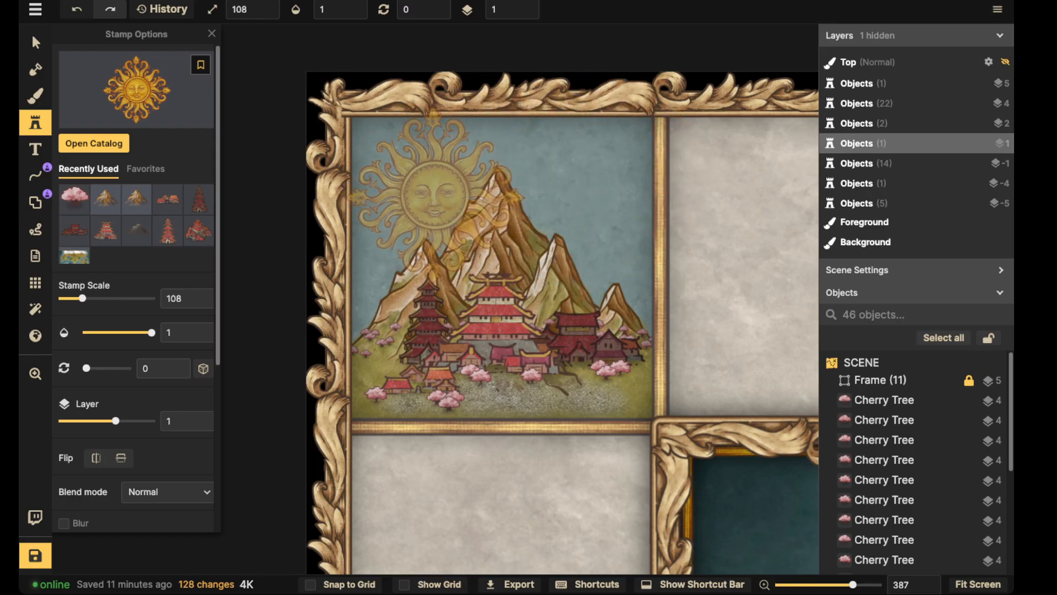
{"action": "left_click", "coordinate": [433, 196]}
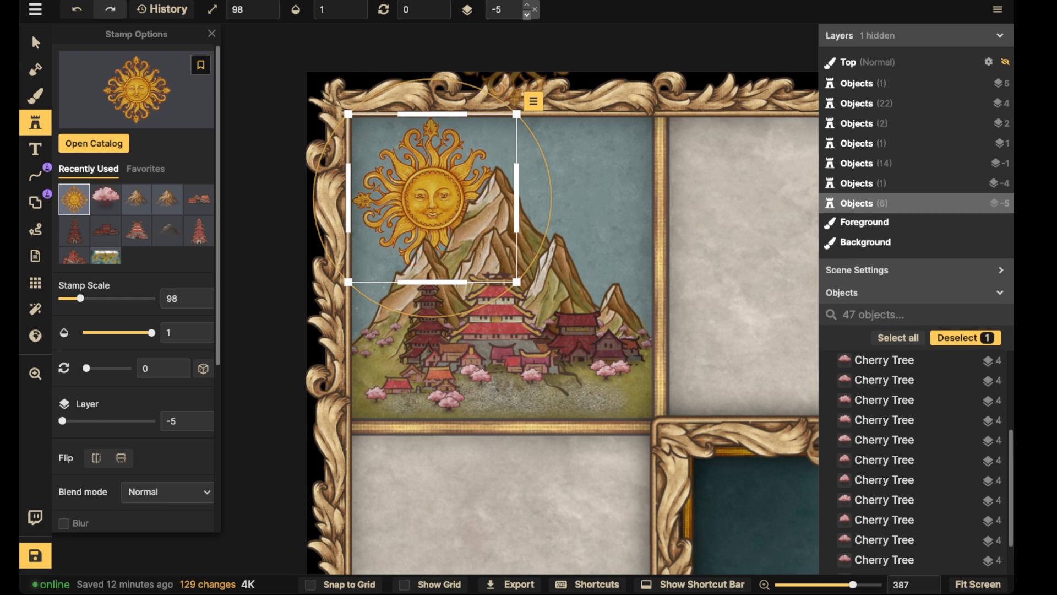
Step: Rotate the sun to 345, shift it slightly left, and reduce its scale to 78
{"action": "left_click_drag", "start_coordinate": [542, 154], "coordinate": [527, 127]}
{"action": "left_click_drag", "start_coordinate": [432, 198], "coordinate": [422, 195]}
{"action": "key", "text": "["}
{"action": "key", "text": "["}
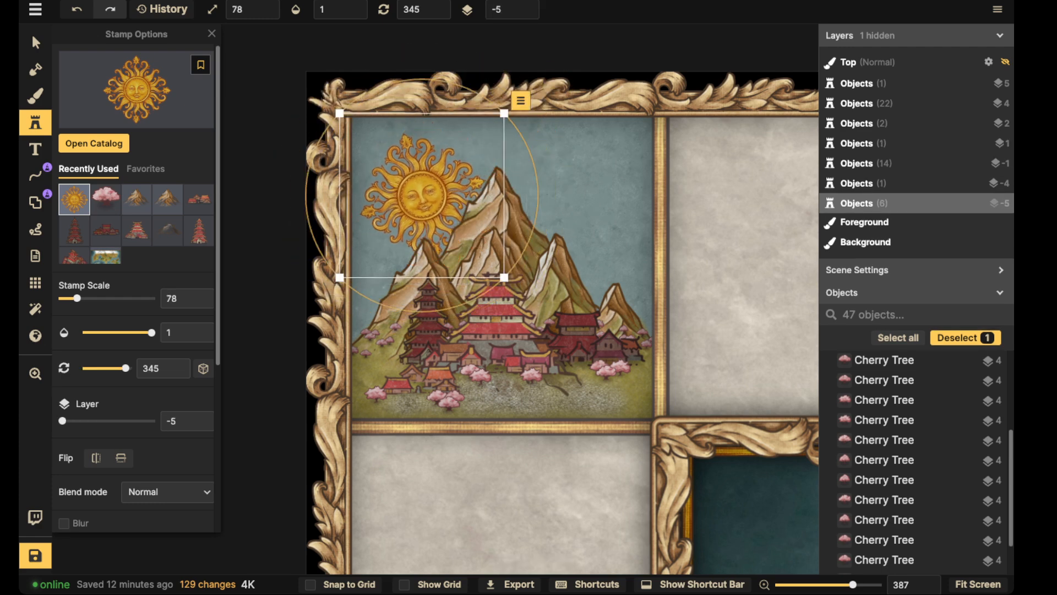
Step: Search the Fantasy World stamp catalog for "clouds" and choose the grey cloud stamp set
{"action": "left_click", "coordinate": [36, 122]}
{"action": "left_click", "coordinate": [35, 122]}
{"action": "left_click", "coordinate": [159, 89]}
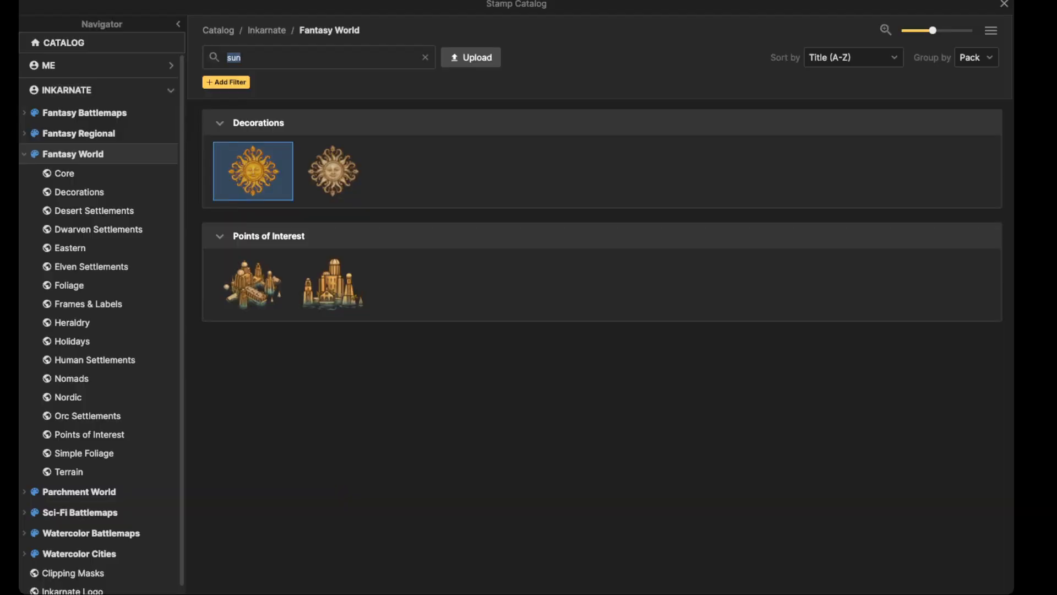
{"action": "left_click", "coordinate": [275, 57]}
{"action": "key", "text": "BackSpace"}
{"action": "key", "text": "BackSpace"}
{"action": "key", "text": "BackSpace"}
{"action": "type", "text": "clouds"}
{"action": "left_click", "coordinate": [253, 171]}
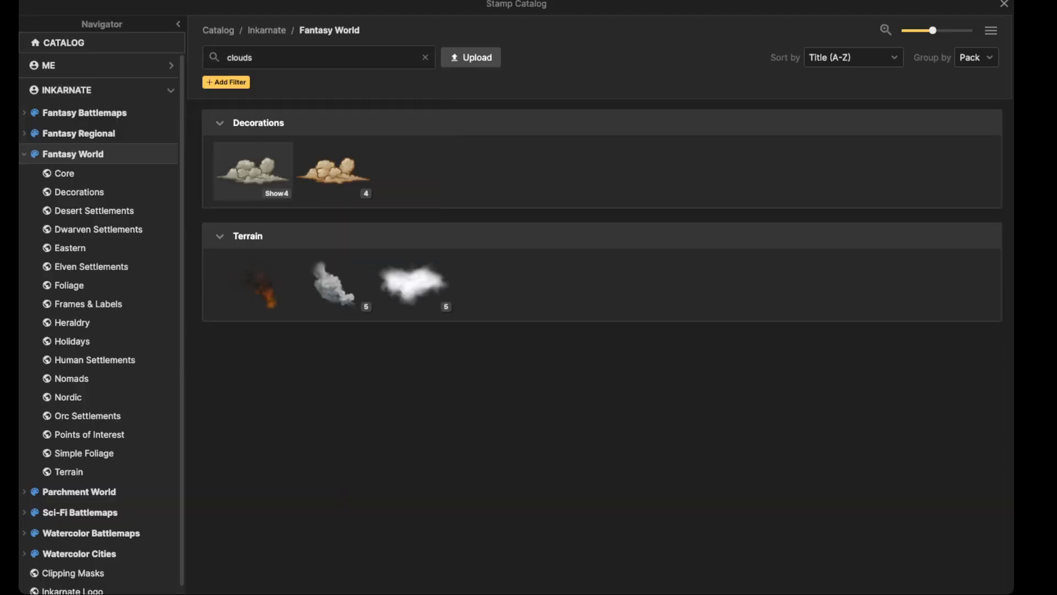
Step: Place three grey clouds on layer -5 behind the mountains, two beside the right-hand peaks and one across the left peak
{"action": "left_click", "coordinate": [533, 188]}
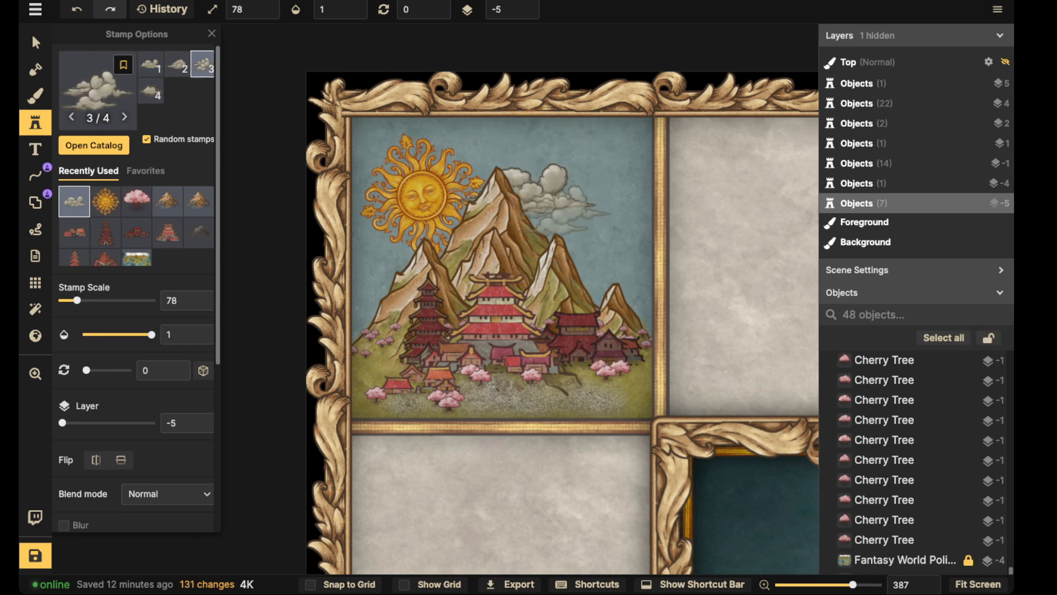
{"action": "left_click", "coordinate": [591, 246]}
{"action": "left_click", "coordinate": [421, 251]}
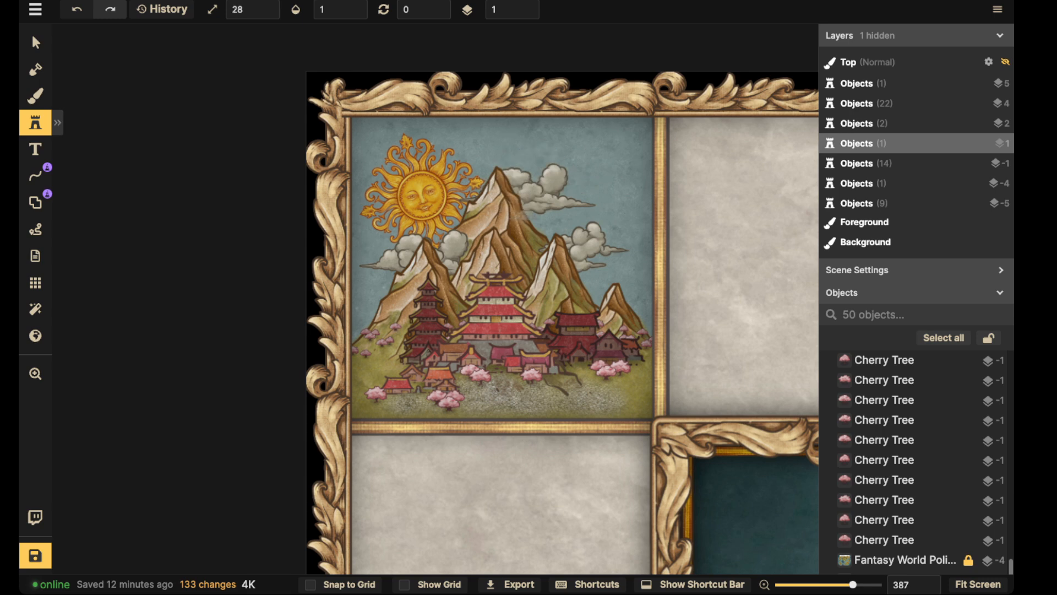
Step: Raise the cloud stamp's brightness and place three smaller clouds at scale 38 on layer 1 in front of the peaks
{"action": "scroll", "coordinate": [69, 366], "scroll_direction": "down", "scroll_amount": 1}
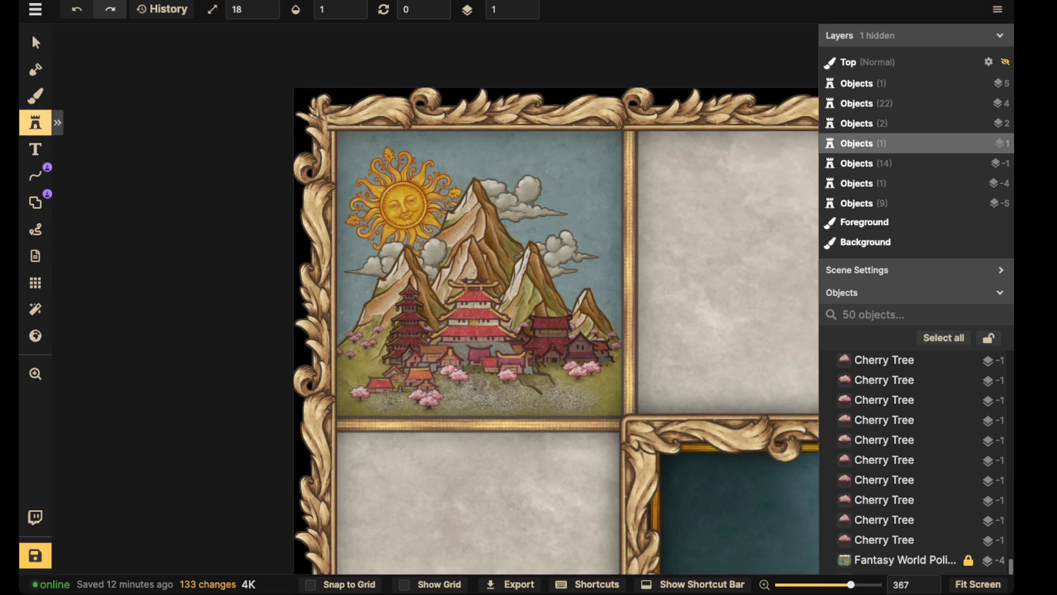
{"action": "left_click", "coordinate": [36, 122]}
{"action": "scroll", "coordinate": [136, 309], "scroll_direction": "down", "scroll_amount": 5}
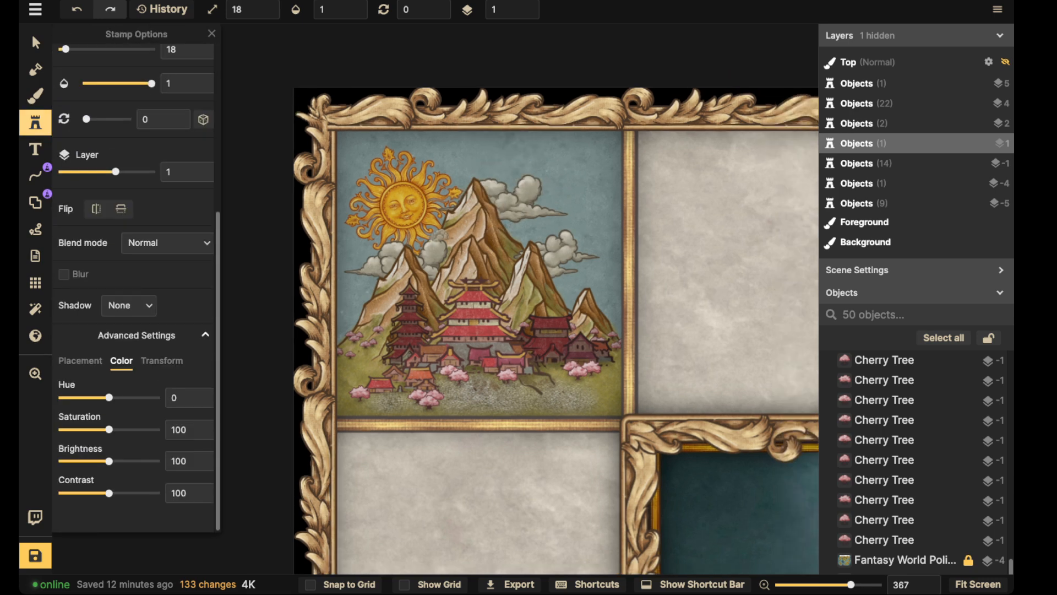
{"action": "left_click_drag", "start_coordinate": [109, 461], "coordinate": [125, 461]}
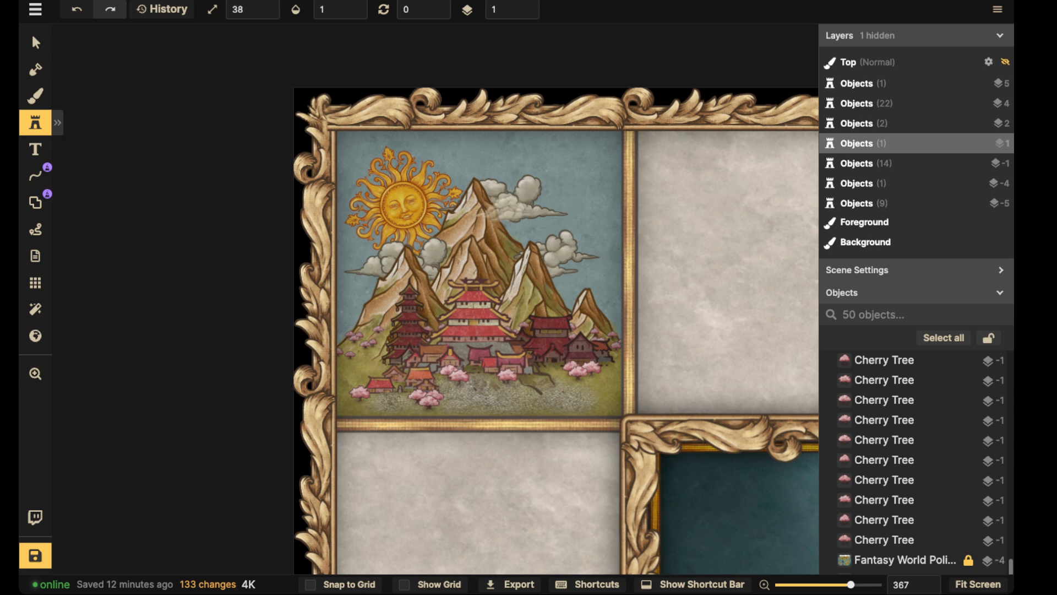
{"action": "left_click", "coordinate": [510, 209]}
{"action": "left_click", "coordinate": [371, 295]}
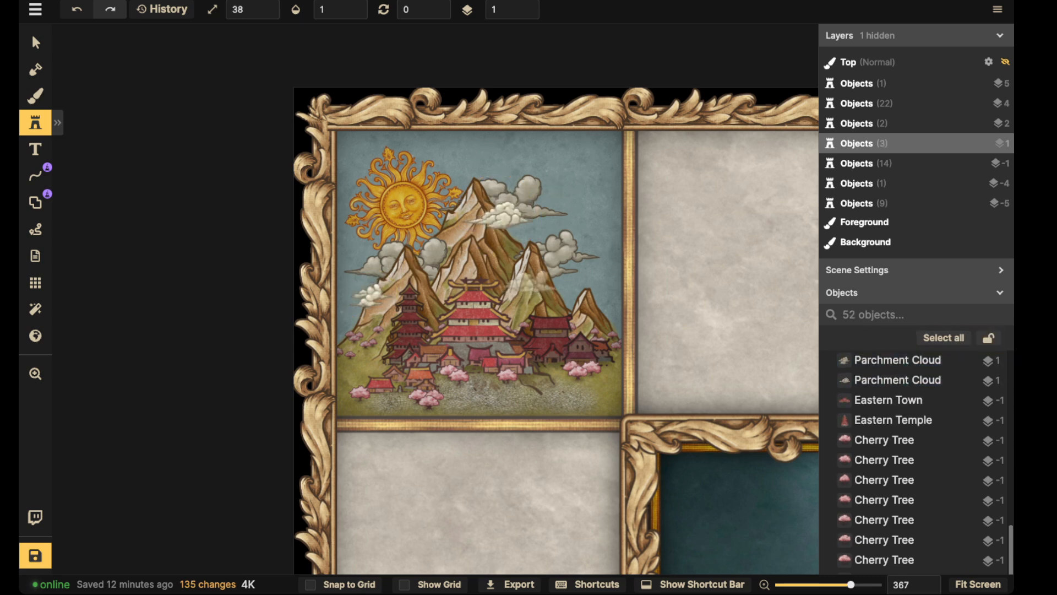
{"action": "left_click", "coordinate": [522, 264]}
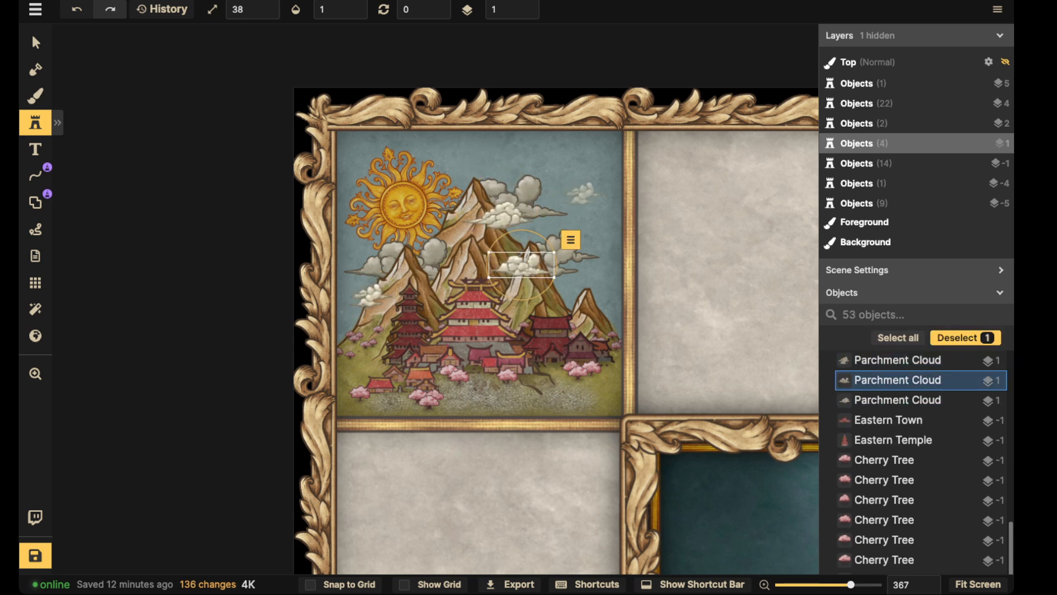
Step: Add a cloud at scale 58 in the open sky near the panel's upper-right corner and a tiny one over the sun's left side
{"action": "left_click", "coordinate": [584, 193]}
{"action": "left_click_drag", "start_coordinate": [611, 181], "coordinate": [627, 163]}
{"action": "key", "text": "Escape"}
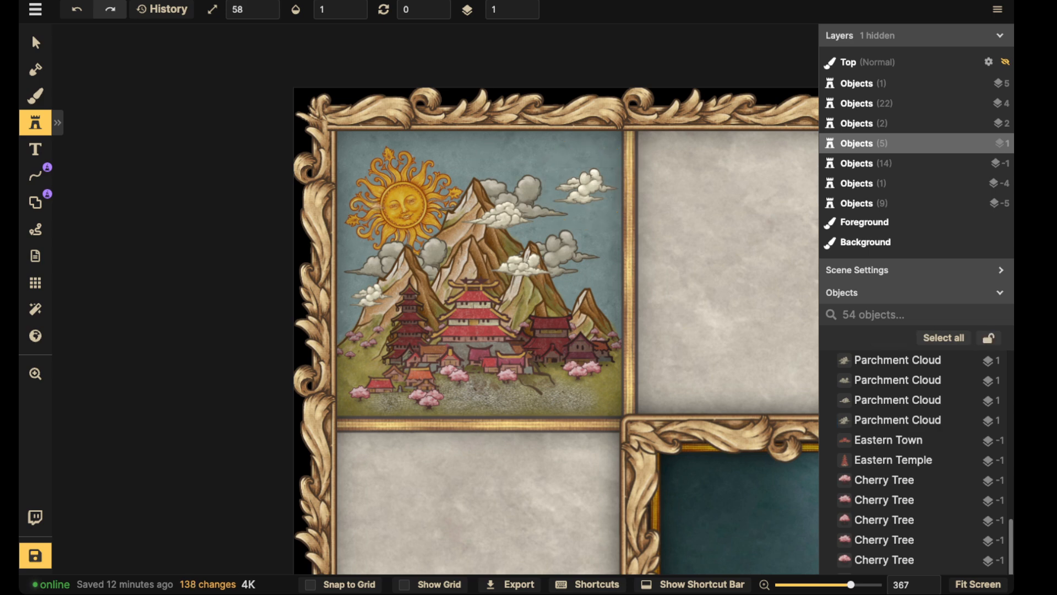
{"action": "left_click", "coordinate": [377, 203]}
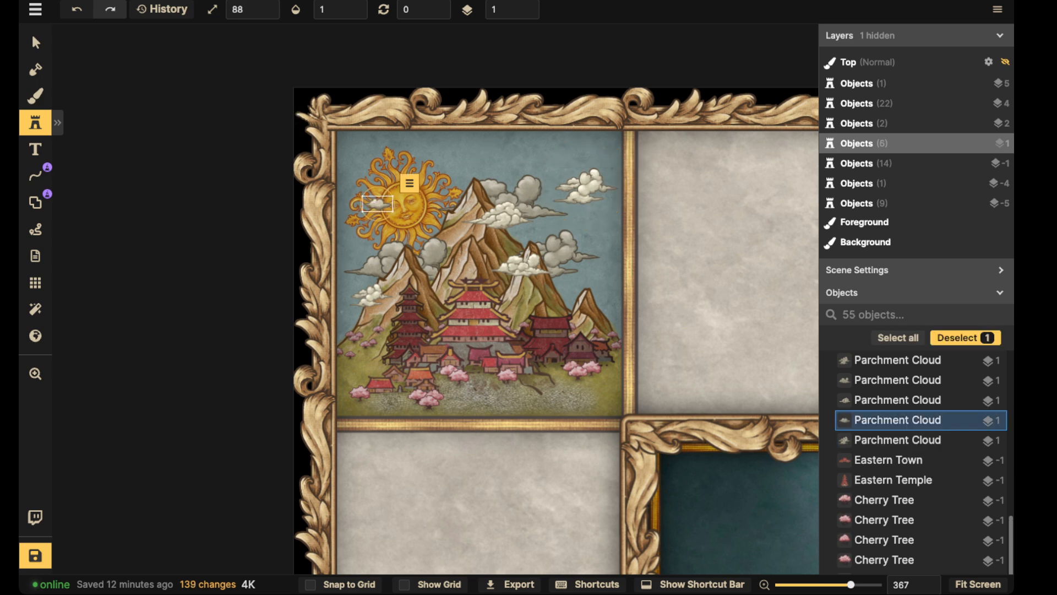
{"action": "key", "text": "Escape"}
Step: Choose the recently used blue-grey texture for the brush and lower its brightness
{"action": "scroll", "coordinate": [474, 172], "scroll_direction": "down", "scroll_amount": 2}
{"action": "key", "text": "b"}
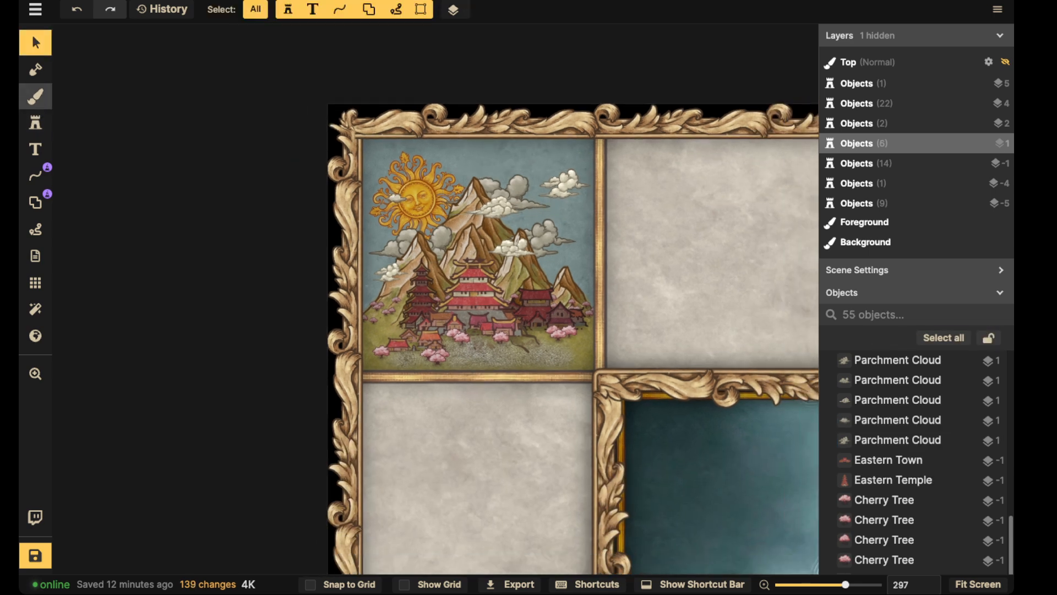
{"action": "left_click", "coordinate": [118, 256]}
{"action": "scroll", "coordinate": [117, 283], "scroll_direction": "down", "scroll_amount": 3}
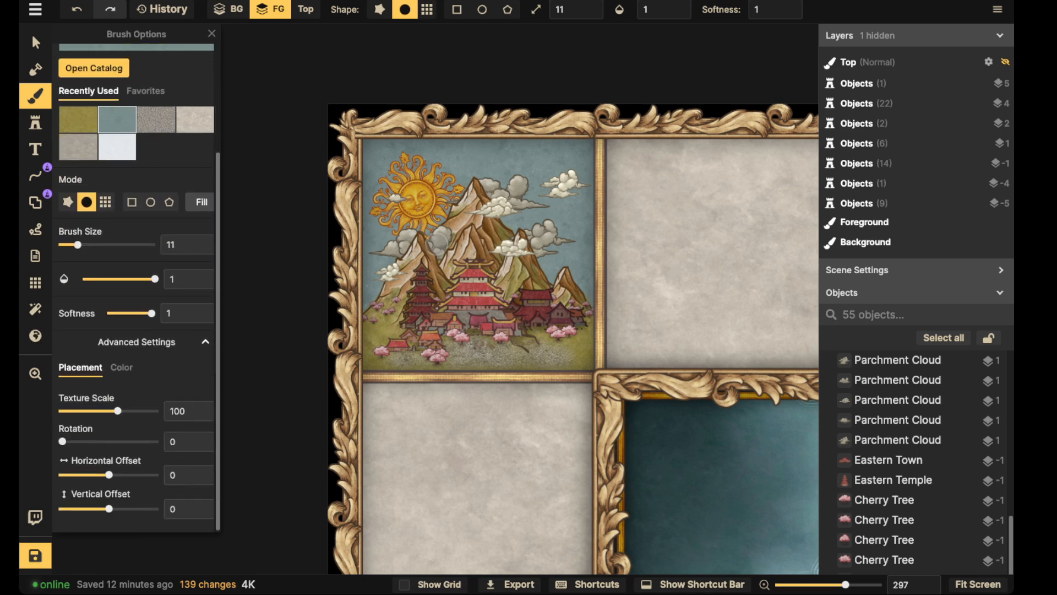
{"action": "left_click", "coordinate": [121, 367]}
{"action": "left_click_drag", "start_coordinate": [110, 474], "coordinate": [98, 475]}
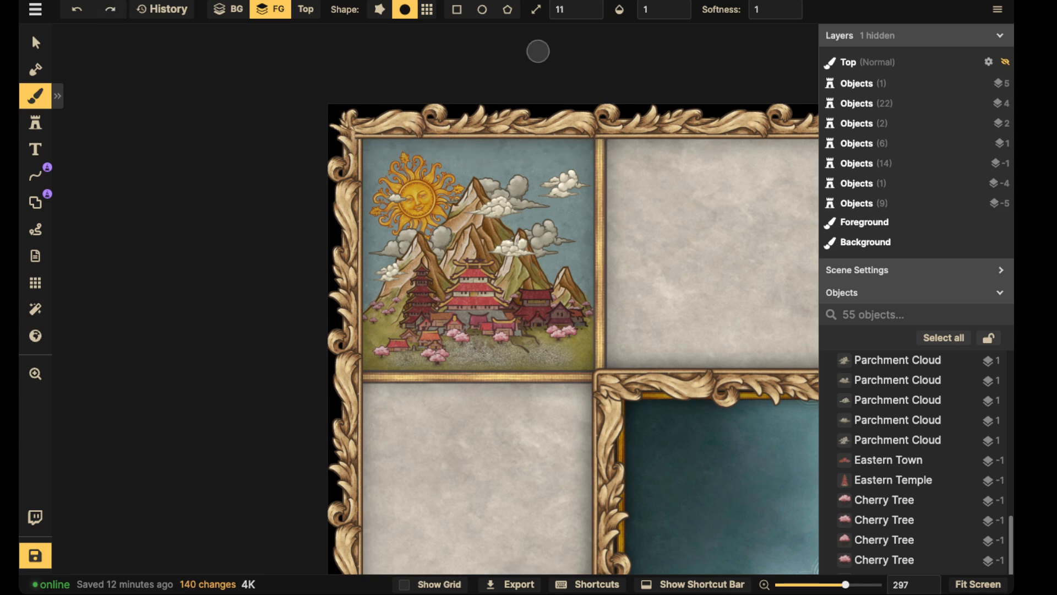
Step: Set the brush opacity to 0.54 and paint darker shading into the sky's upper corners
{"action": "left_click", "coordinate": [663, 10]}
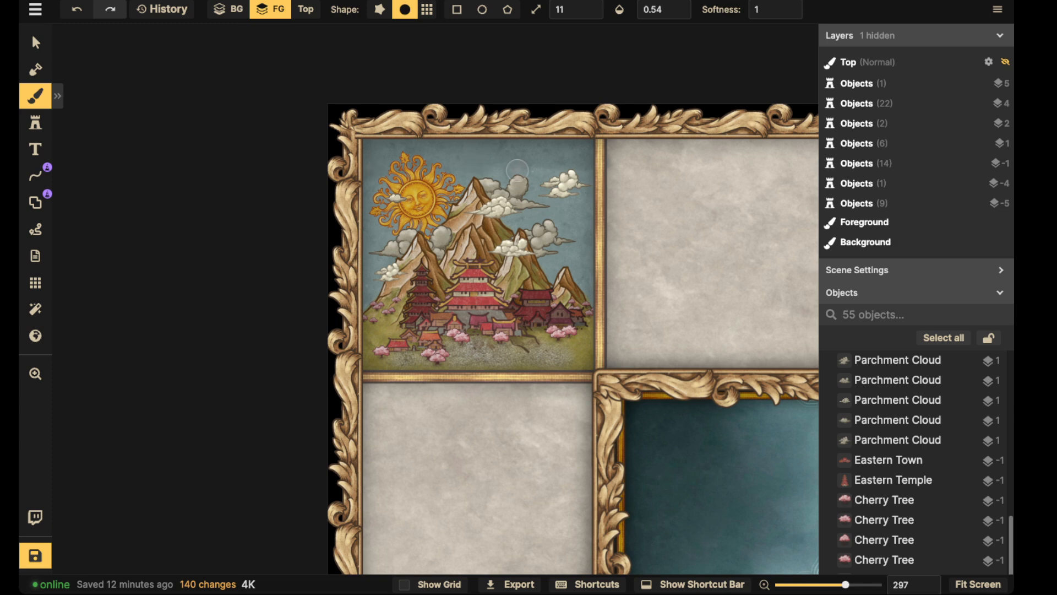
{"action": "left_click_drag", "start_coordinate": [588, 151], "coordinate": [581, 147]}
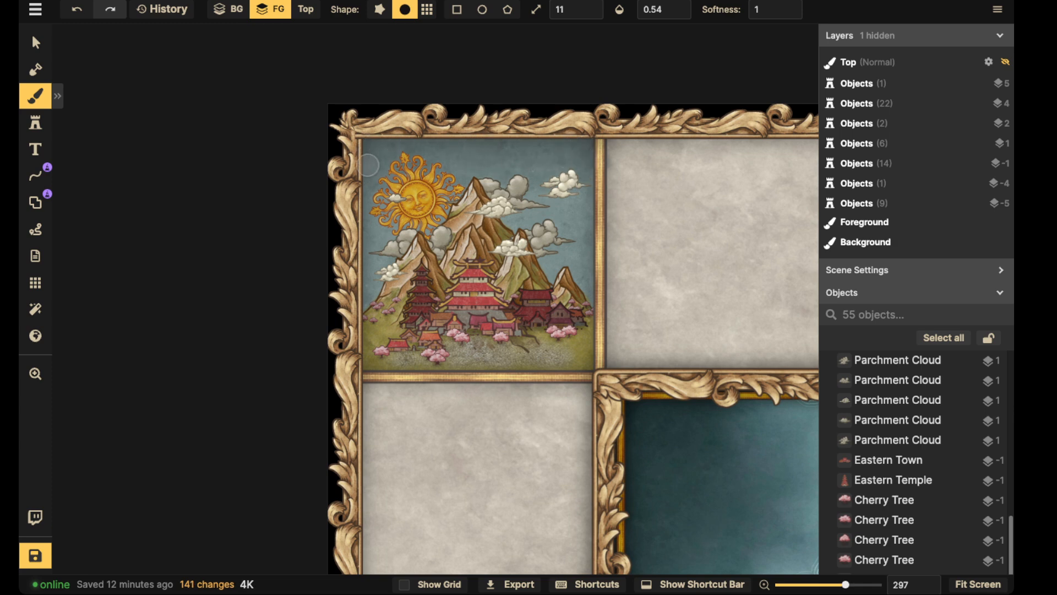
{"action": "left_click_drag", "start_coordinate": [368, 165], "coordinate": [372, 163]}
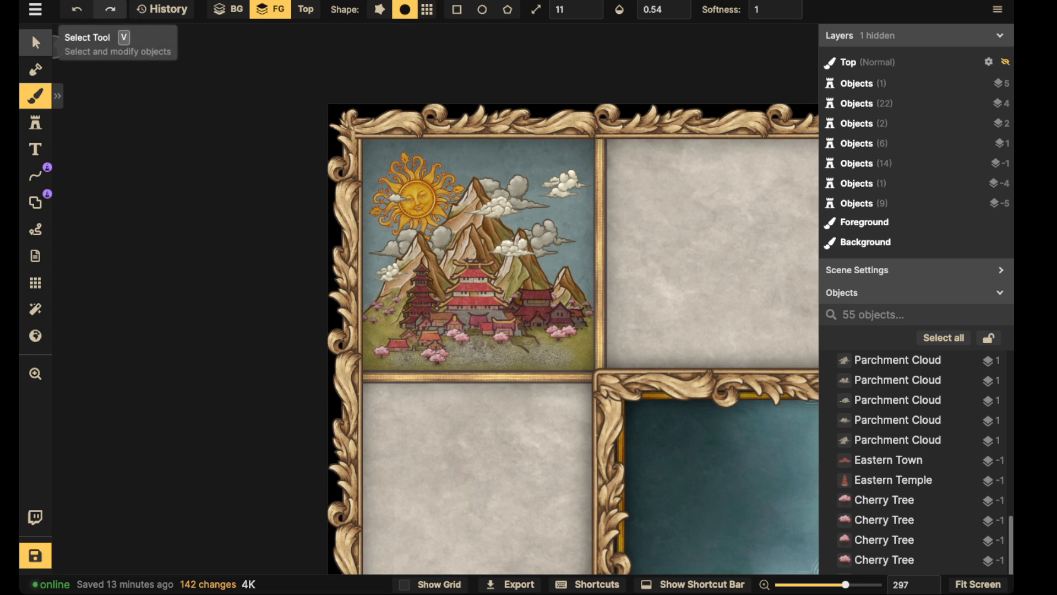
Step: Select the left Eastern Temple and right-hand Eastern Town stamps together, release the selection, and save the map
{"action": "left_click", "coordinate": [36, 43]}
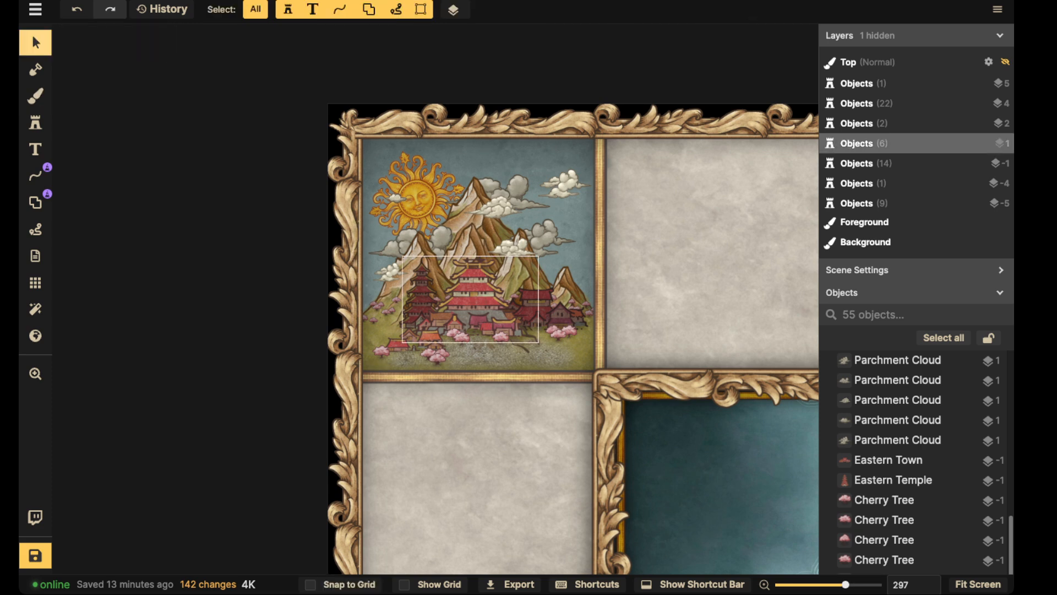
{"action": "scroll", "coordinate": [476, 303], "scroll_direction": "down", "scroll_amount": 3}
{"action": "left_click_drag", "start_coordinate": [487, 311], "coordinate": [337, 271]}
{"action": "scroll", "coordinate": [363, 312], "scroll_direction": "down", "scroll_amount": 4}
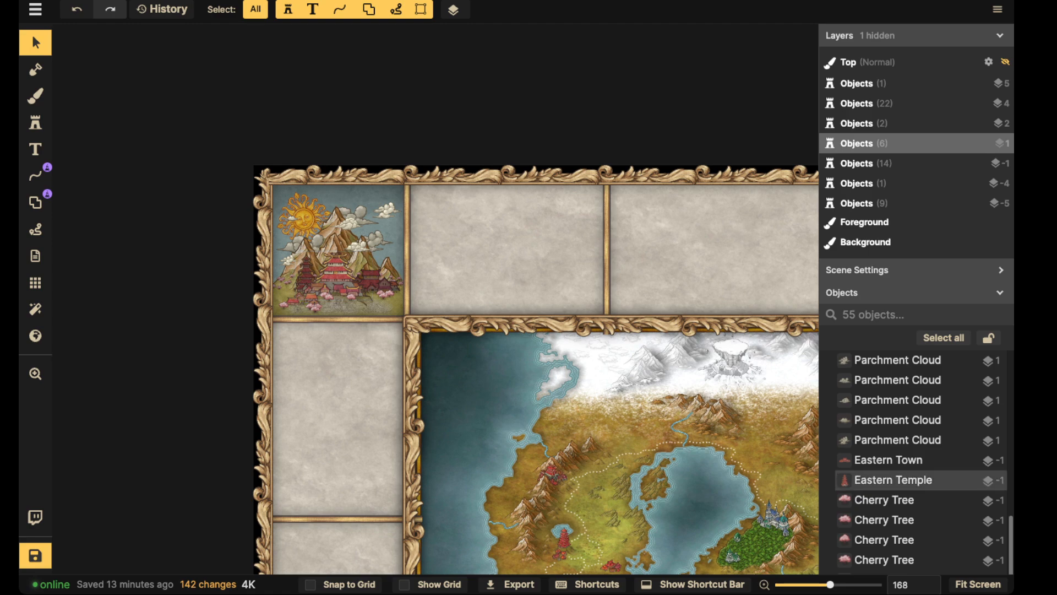
{"action": "left_click", "coordinate": [893, 479]}
{"action": "scroll", "coordinate": [316, 297], "scroll_direction": "up", "scroll_amount": 5}
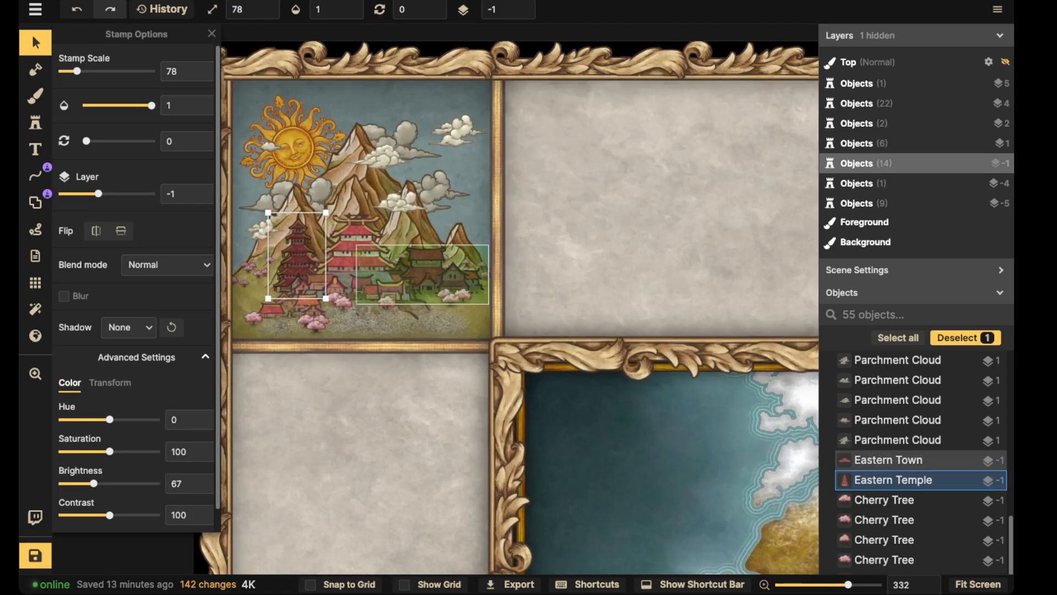
{"action": "left_click", "coordinate": [427, 274], "text": "shift"}
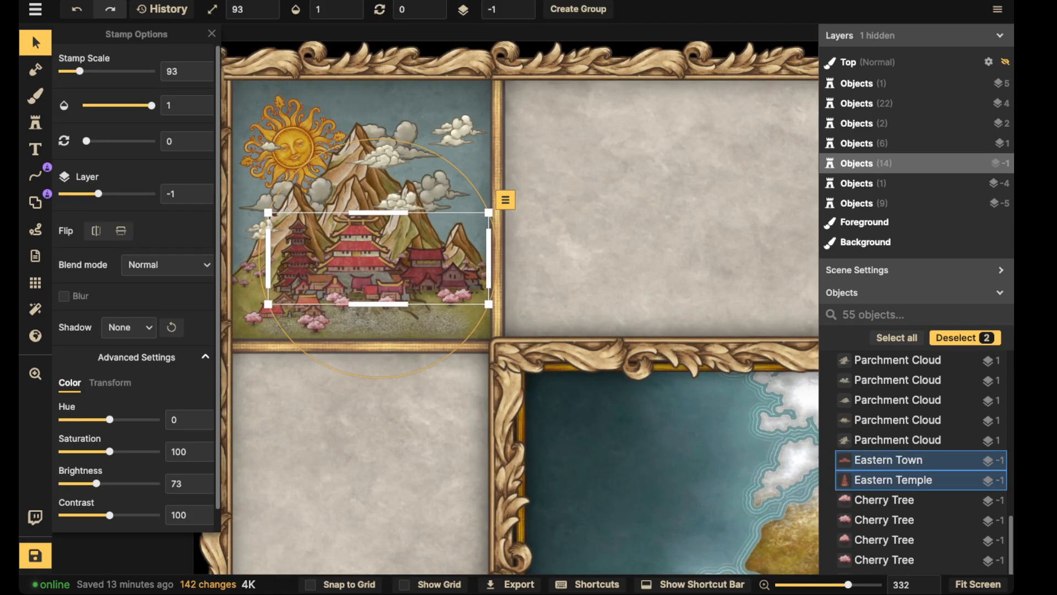
{"action": "key", "text": "Escape"}
{"action": "scroll", "coordinate": [394, 268], "scroll_direction": "down", "scroll_amount": 3}
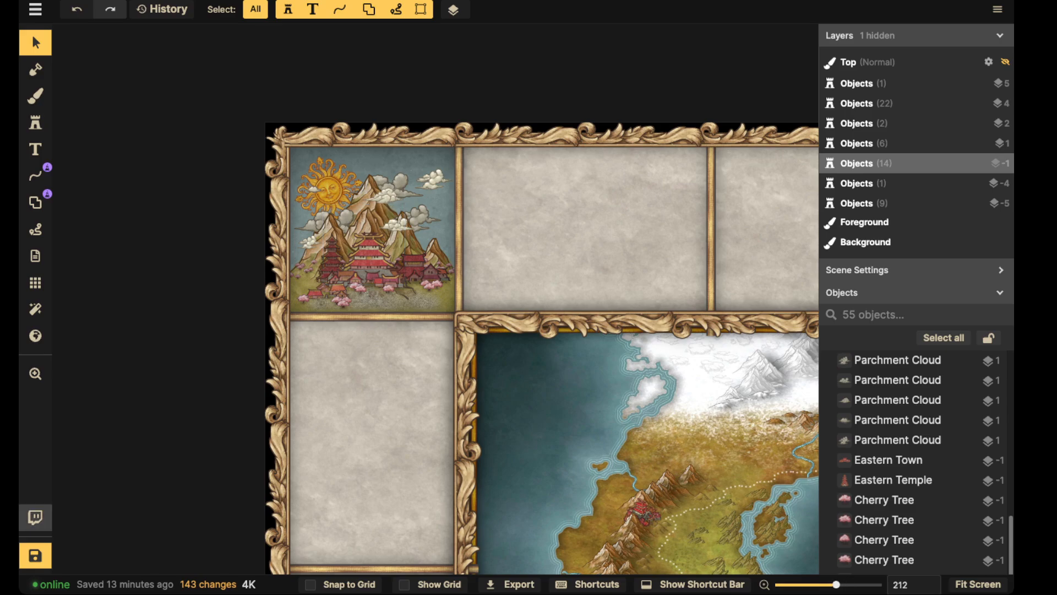
{"action": "key", "text": "ctrl+s"}
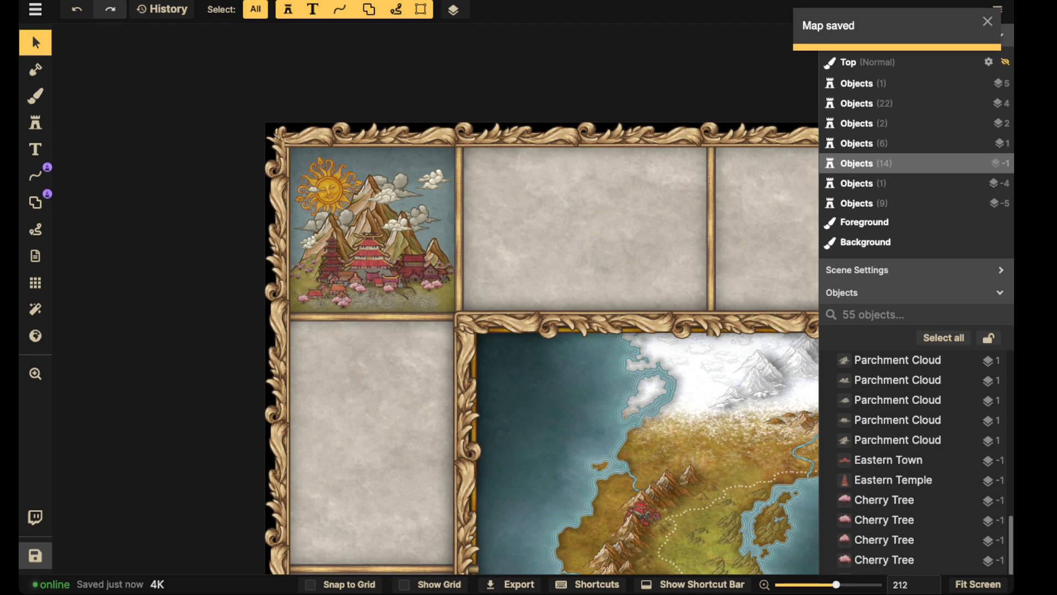
Step: Place two large foreground cherry trees on layer 1 in the panel's lower-right corner, starting at scale 228
{"action": "scroll", "coordinate": [410, 293], "scroll_direction": "up", "scroll_amount": 2}
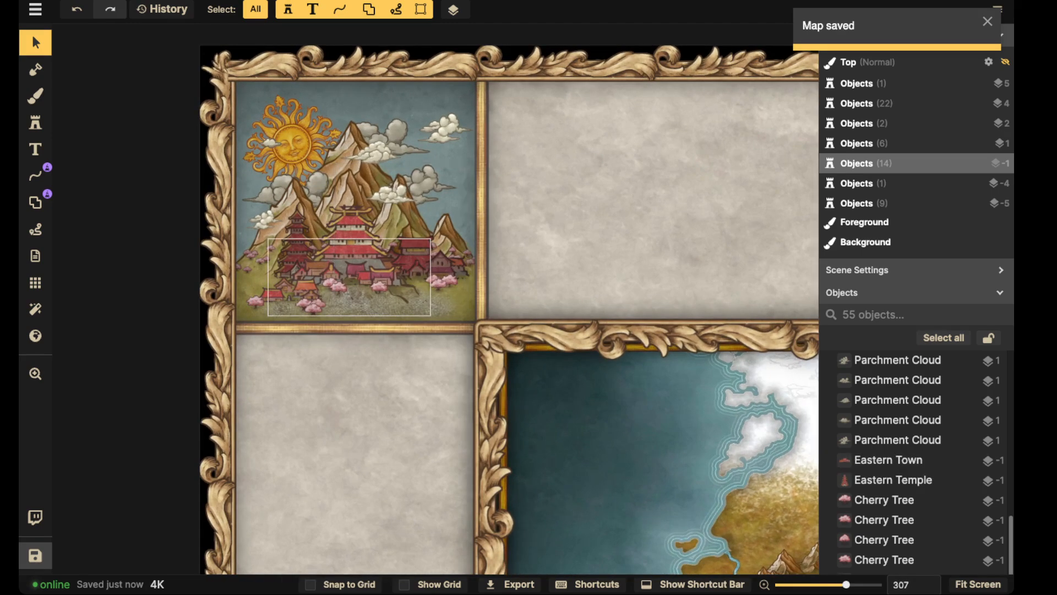
{"action": "left_click", "coordinate": [378, 288]}
{"action": "left_click", "coordinate": [35, 123]}
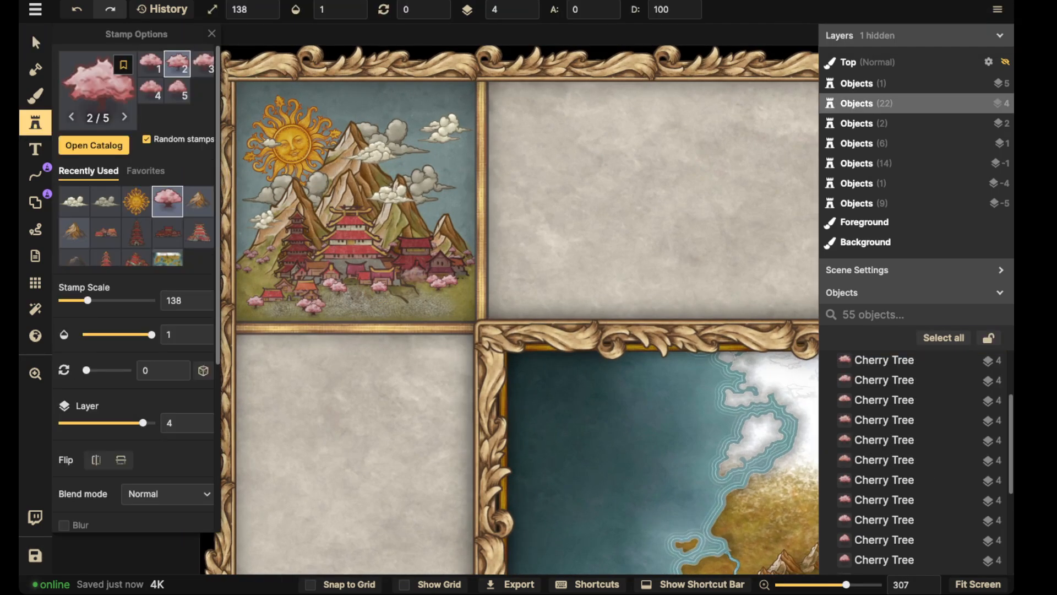
{"action": "scroll", "coordinate": [419, 306], "scroll_direction": "up", "scroll_amount": 4}
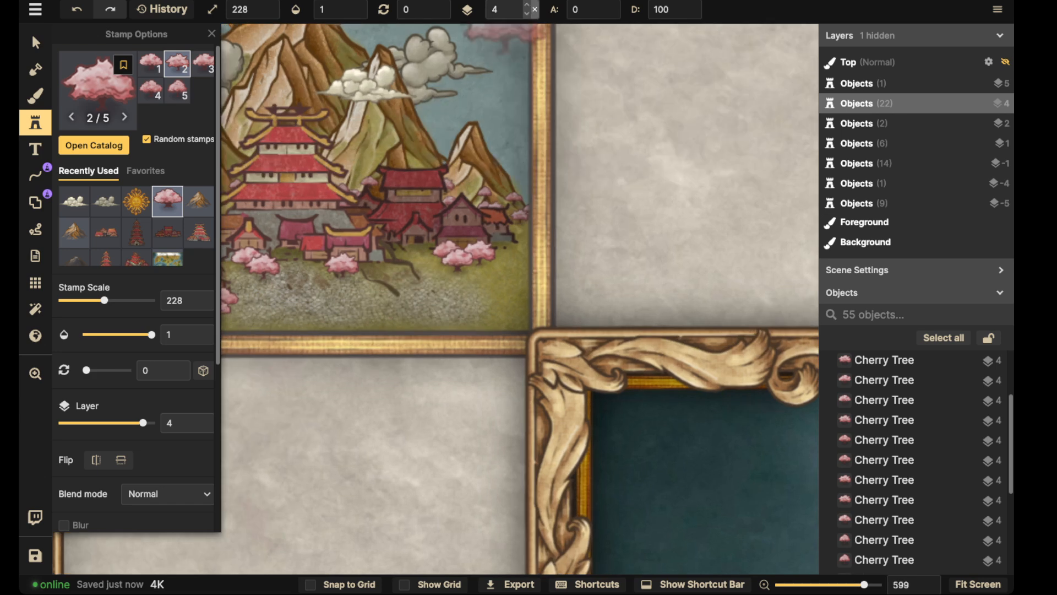
{"action": "scroll", "coordinate": [525, 279], "scroll_direction": "down", "scroll_amount": 3}
{"action": "left_click", "coordinate": [504, 304]}
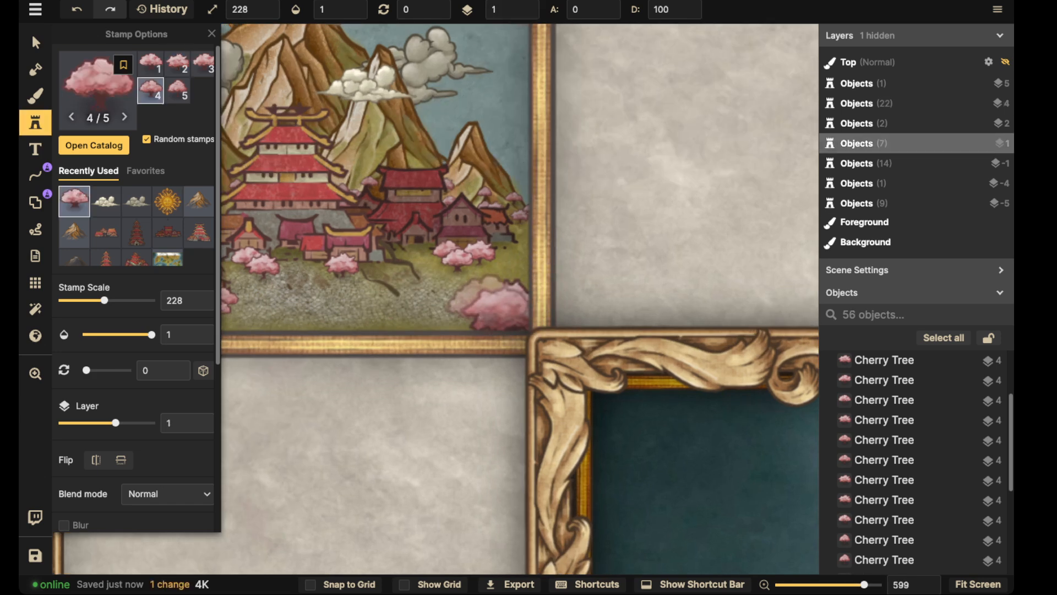
{"action": "left_click", "coordinate": [455, 326]}
Step: Place cherry trees at scale 188 on layer 1, two in the panel's lower-left corner and one along the lower edge
{"action": "scroll", "coordinate": [330, 314], "scroll_direction": "left", "scroll_amount": 5}
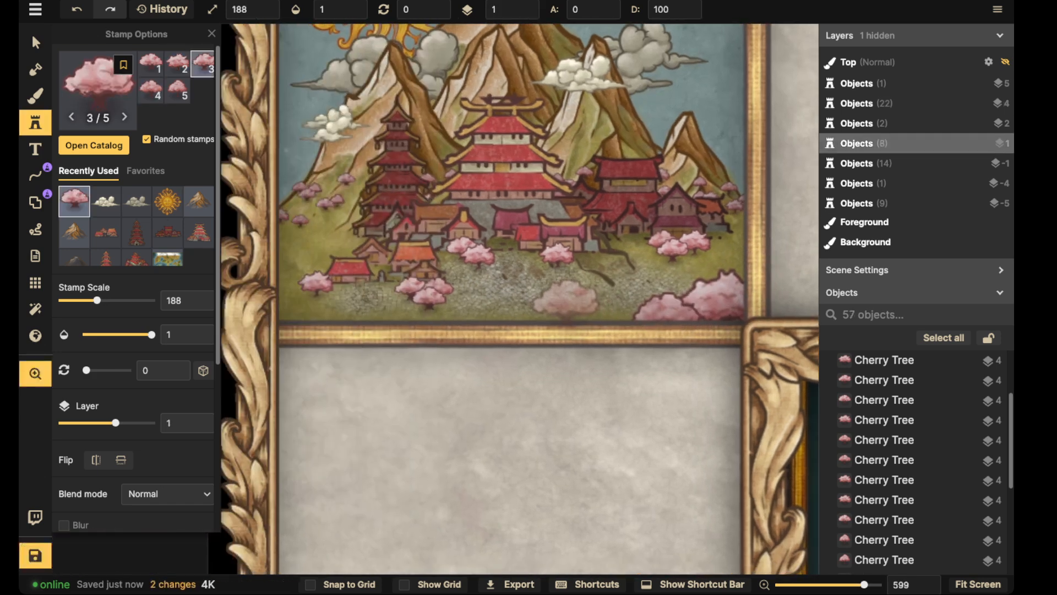
{"action": "left_click", "coordinate": [304, 283]}
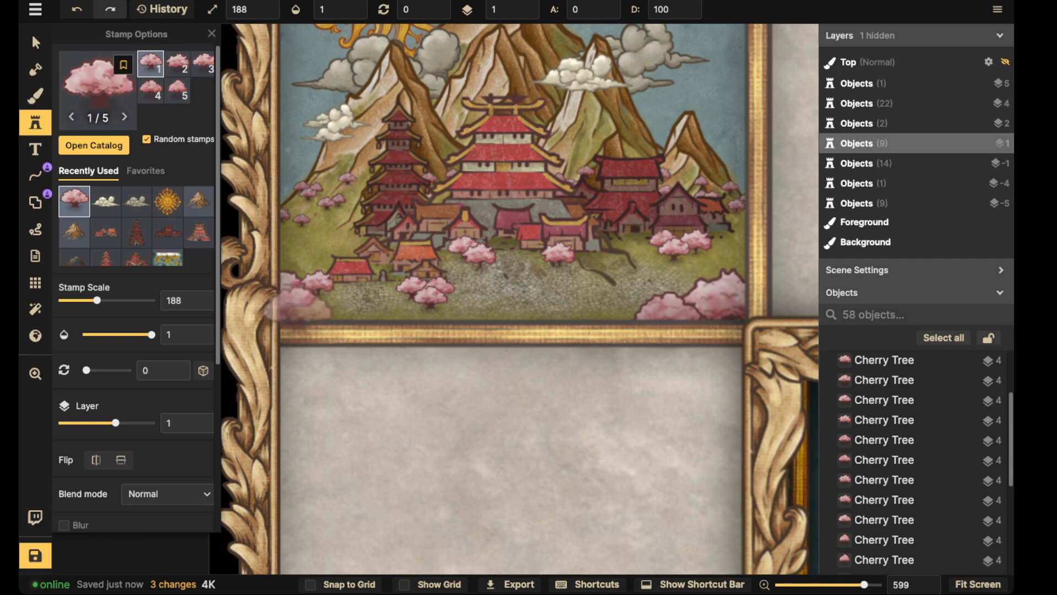
{"action": "left_click", "coordinate": [309, 304]}
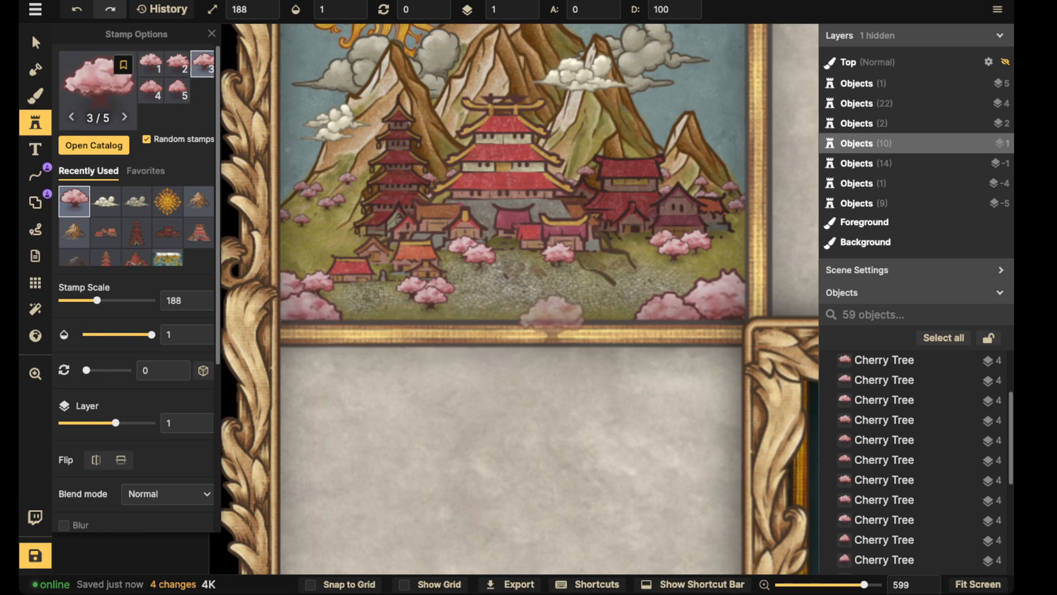
{"action": "left_click", "coordinate": [436, 226]}
{"action": "left_click", "coordinate": [35, 43]}
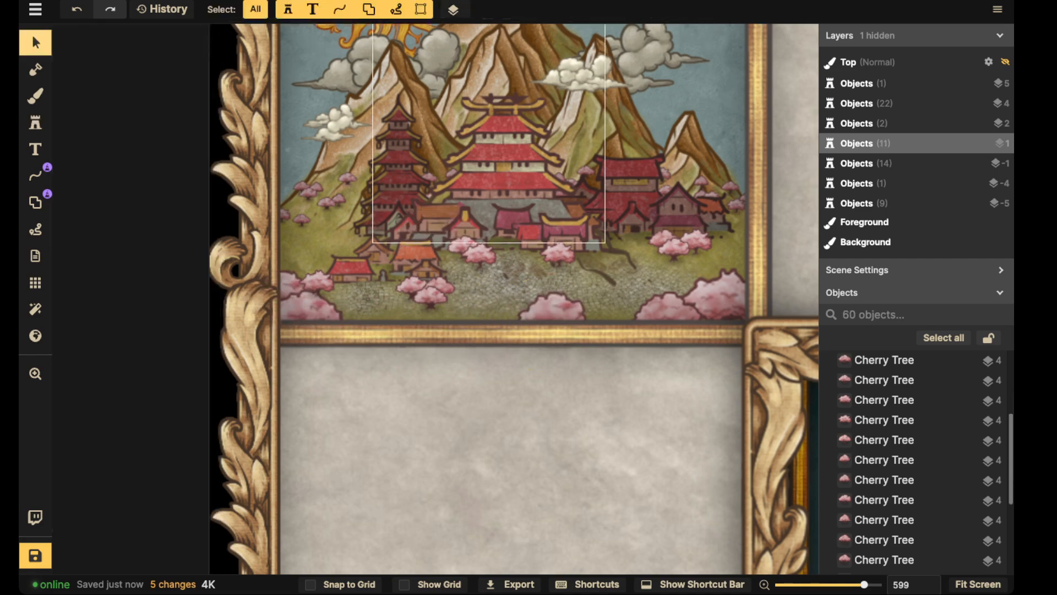
{"action": "scroll", "coordinate": [465, 210], "scroll_direction": "down", "scroll_amount": 5}
{"action": "scroll", "coordinate": [465, 248], "scroll_direction": "right", "scroll_amount": 3}
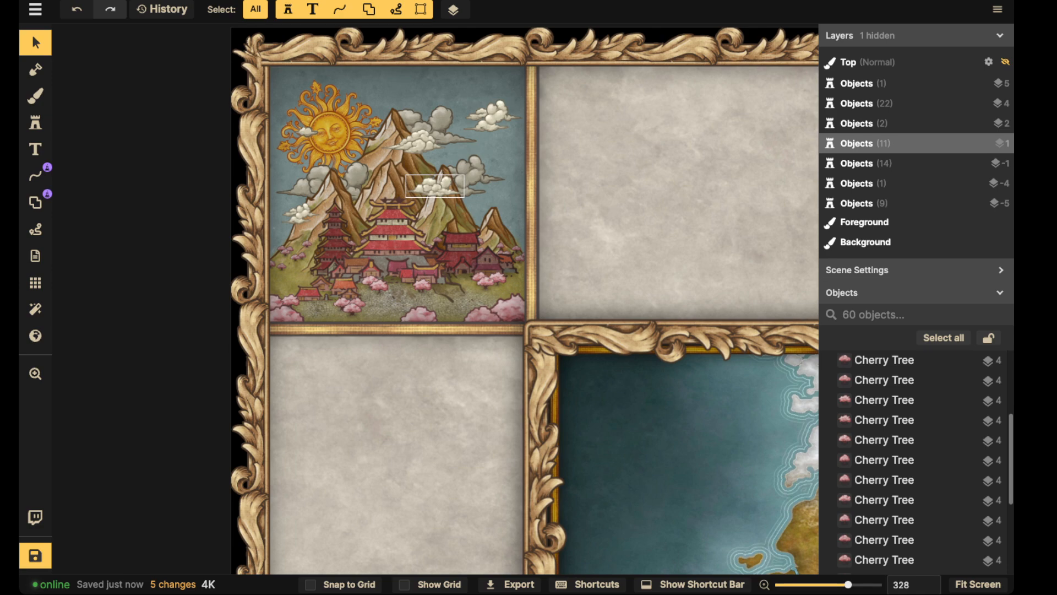
{"action": "scroll", "coordinate": [286, 129], "scroll_direction": "down", "scroll_amount": 3}
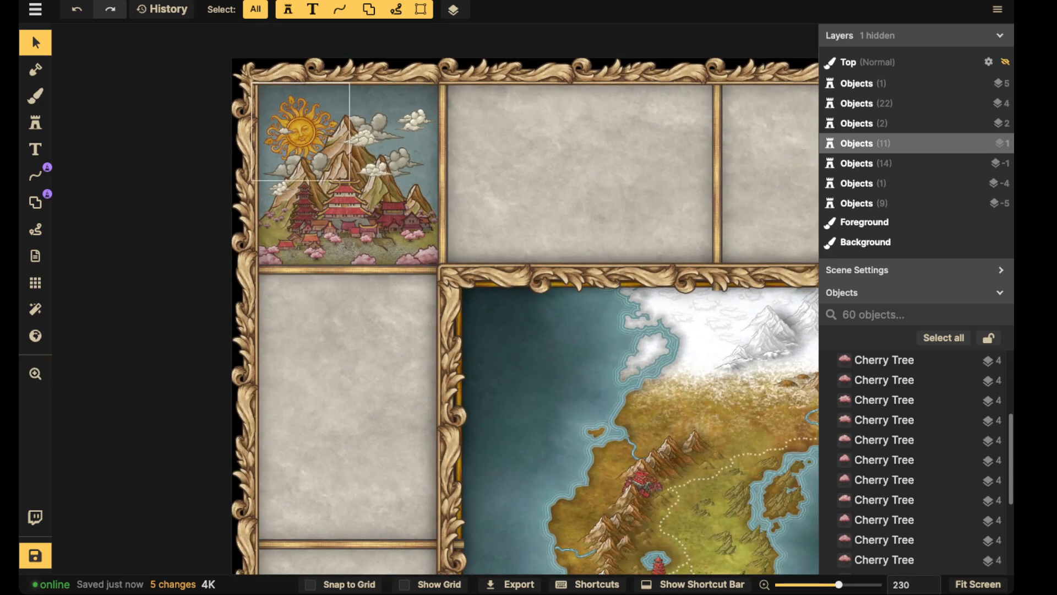
{"action": "scroll", "coordinate": [286, 132], "scroll_direction": "down", "scroll_amount": 3}
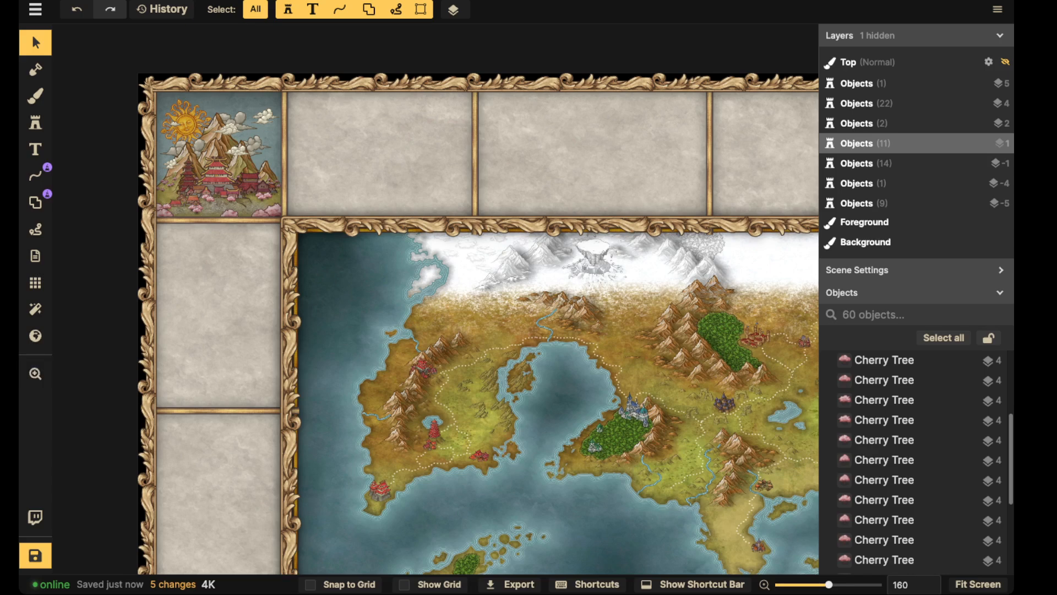
{"action": "scroll", "coordinate": [286, 133], "scroll_direction": "down", "scroll_amount": 2}
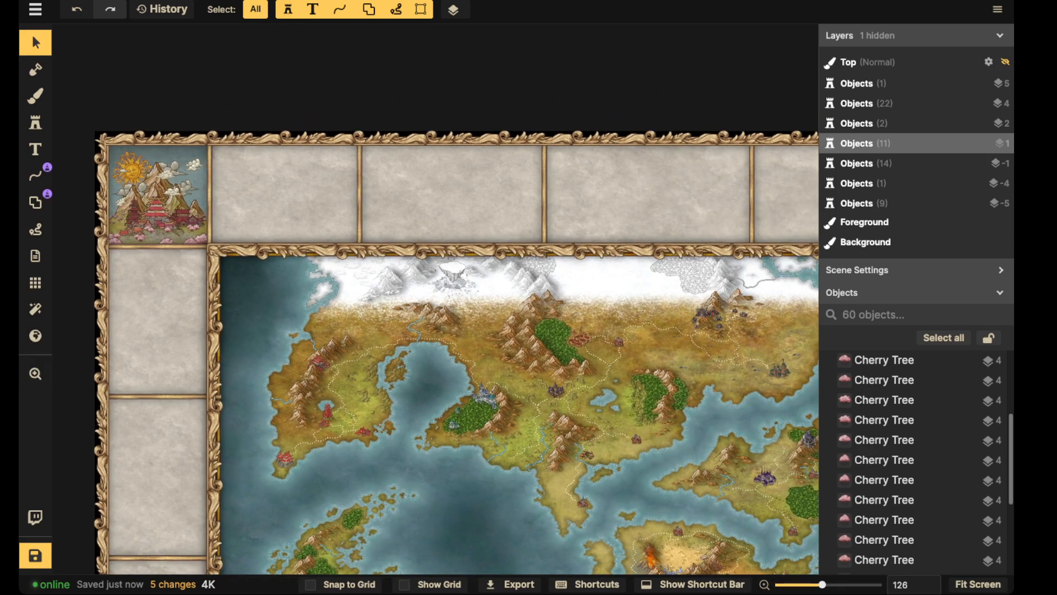
{"action": "scroll", "coordinate": [287, 132], "scroll_direction": "down", "scroll_amount": 2}
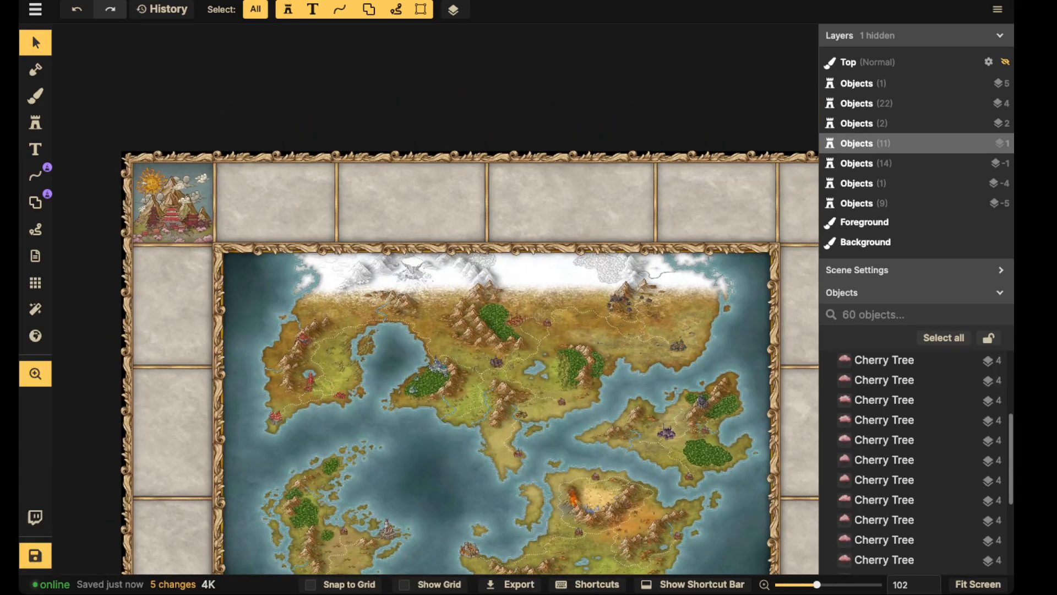
{"action": "left_click", "coordinate": [36, 176]}
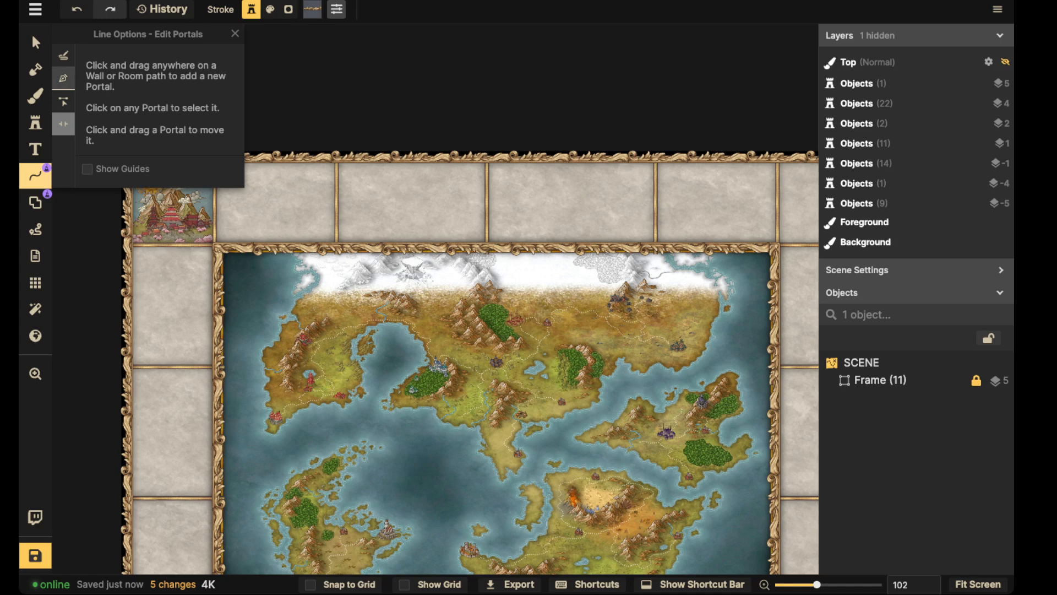
{"action": "left_click", "coordinate": [64, 78]}
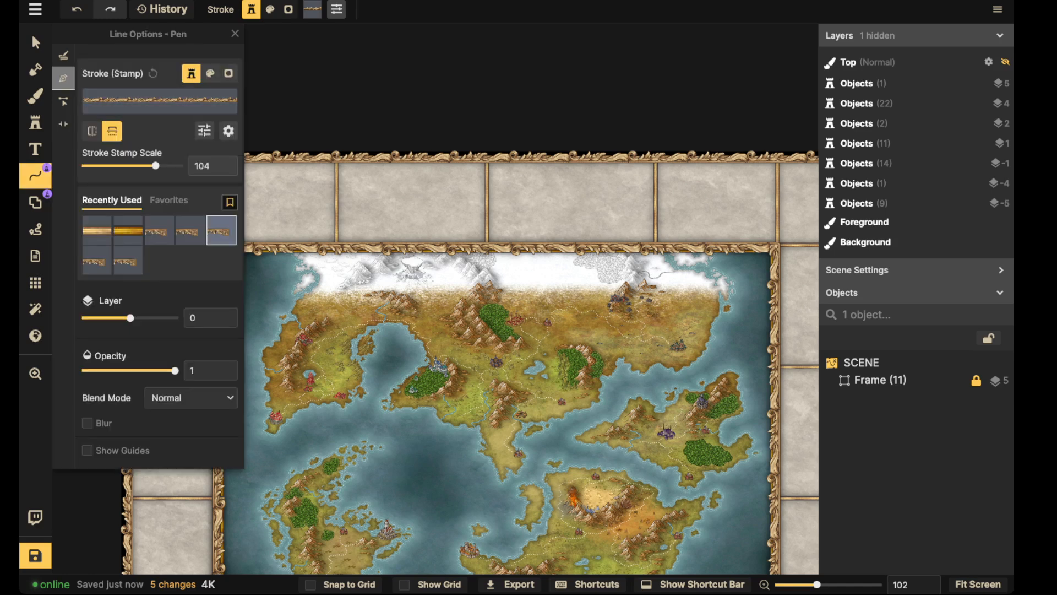
{"action": "left_click", "coordinate": [210, 73]}
{"action": "left_click", "coordinate": [235, 34]}
{"action": "left_click_drag", "start_coordinate": [334, 168], "coordinate": [311, 210]}
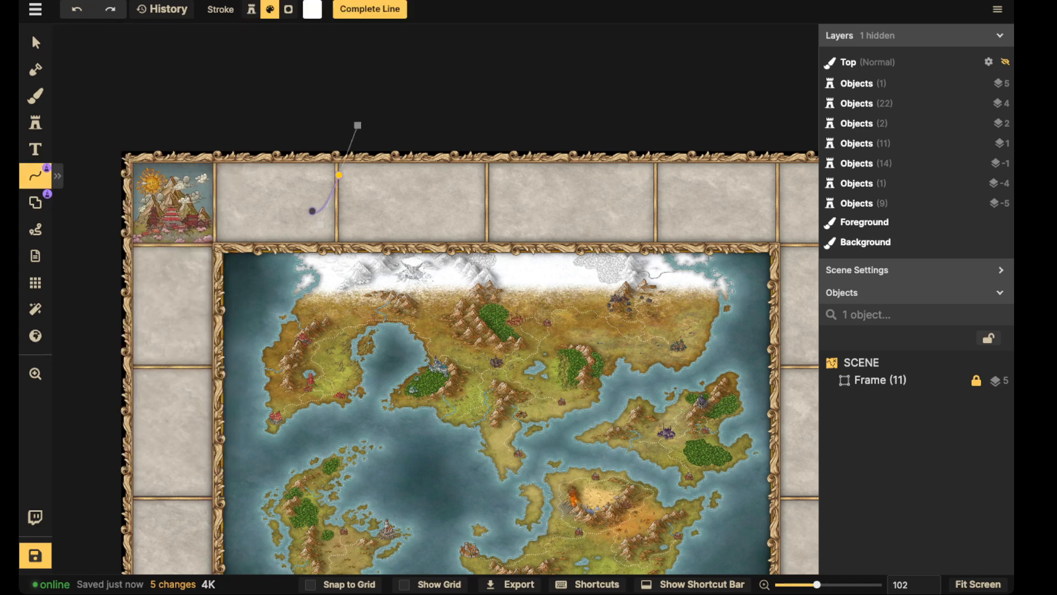
{"action": "key", "text": "Escape"}
Step: Try marking the empty upper frame panels with a white freehand loop at stroke size 104, and delete it
{"action": "left_click", "coordinate": [35, 96]}
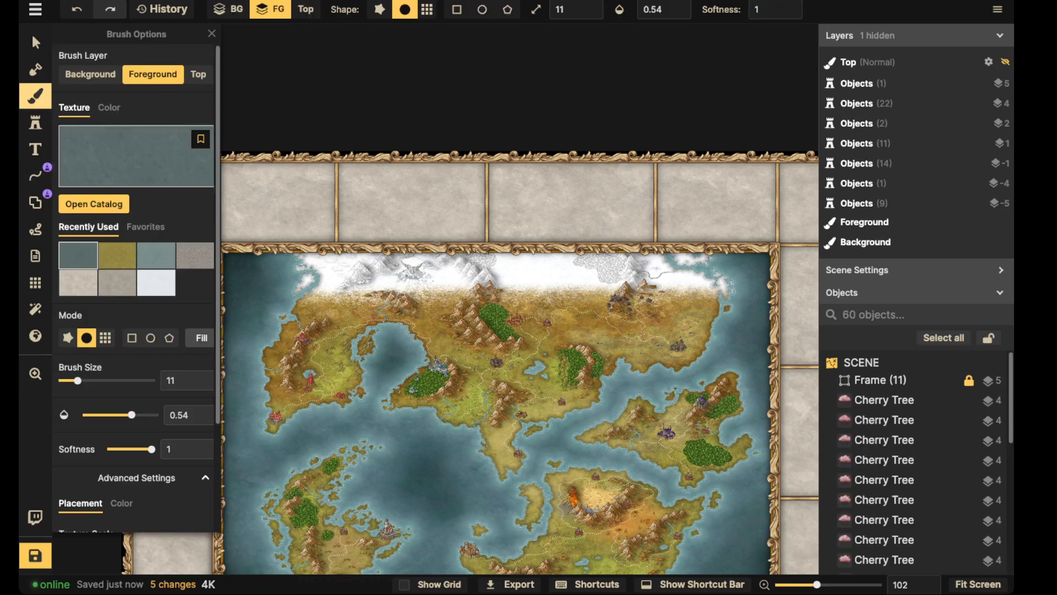
{"action": "left_click", "coordinate": [35, 176]}
{"action": "left_click", "coordinate": [63, 56]}
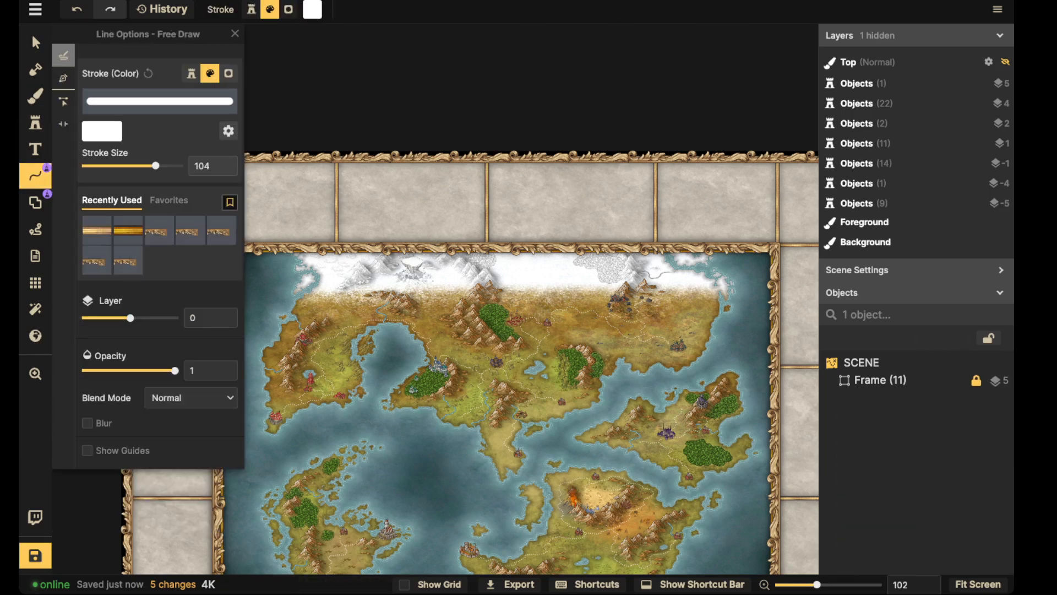
{"action": "mouse_move", "coordinate": [726, 190]}
{"action": "left_mouse_down"}
{"action": "mouse_move", "coordinate": [410, 193]}
{"action": "mouse_move", "coordinate": [490, 213]}
{"action": "mouse_move", "coordinate": [736, 199]}
{"action": "left_mouse_up"}
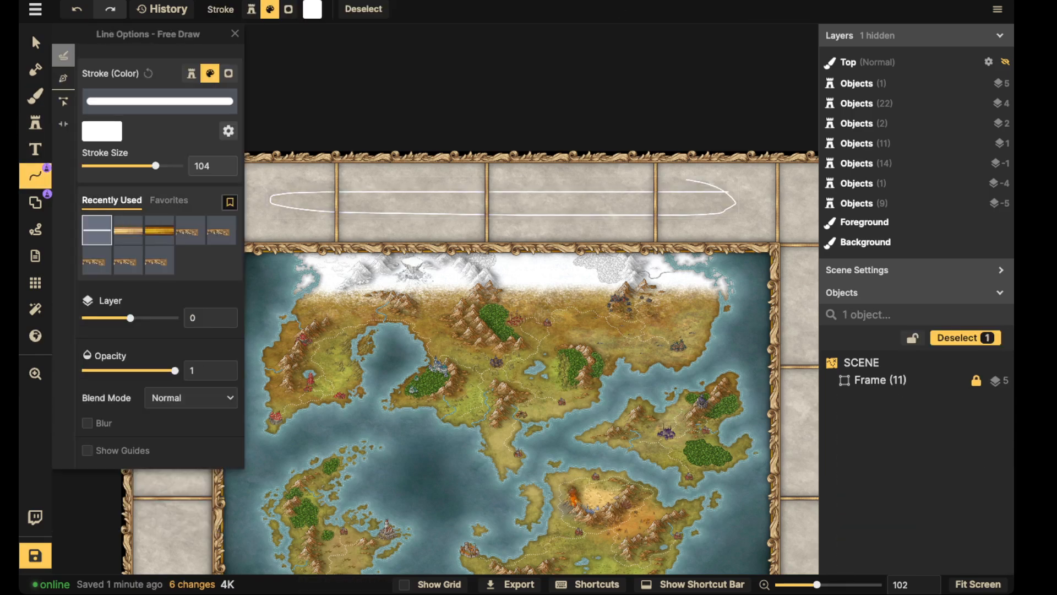
{"action": "scroll", "coordinate": [586, 157], "scroll_direction": "down", "scroll_amount": 3}
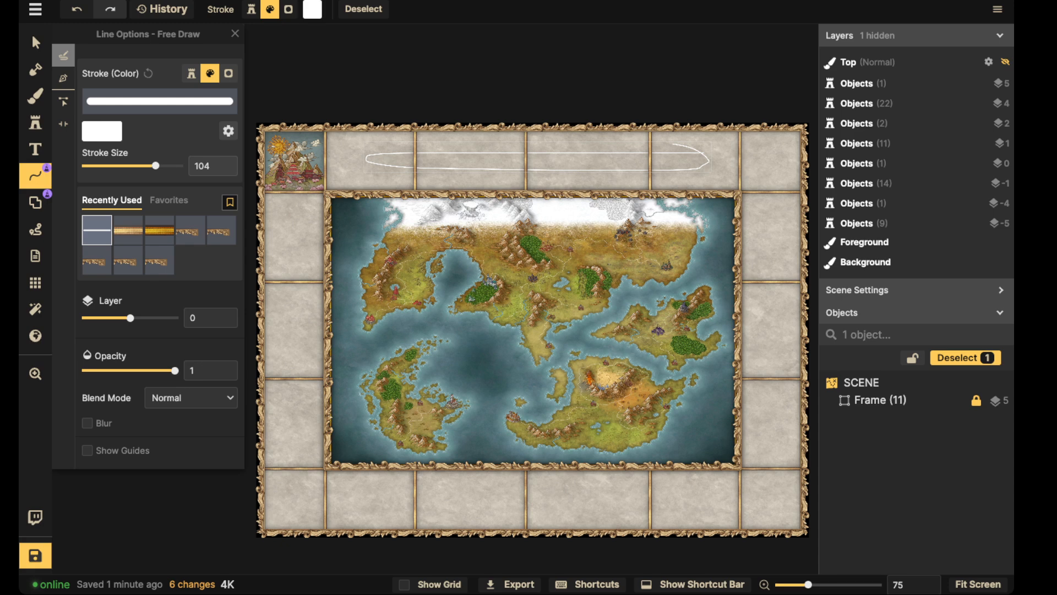
{"action": "left_click", "coordinate": [36, 42]}
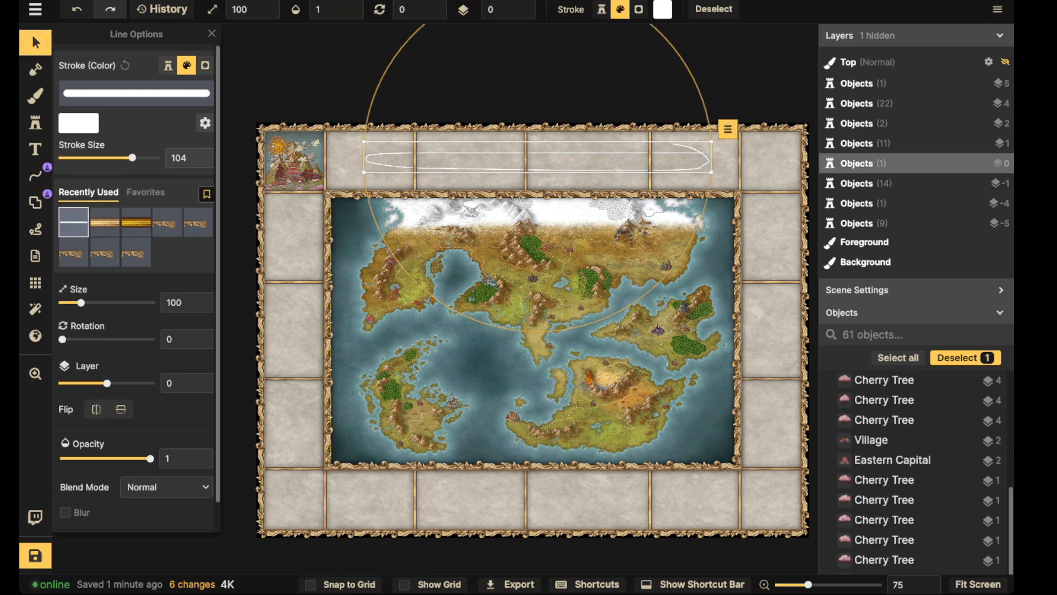
{"action": "key", "text": "Delete"}
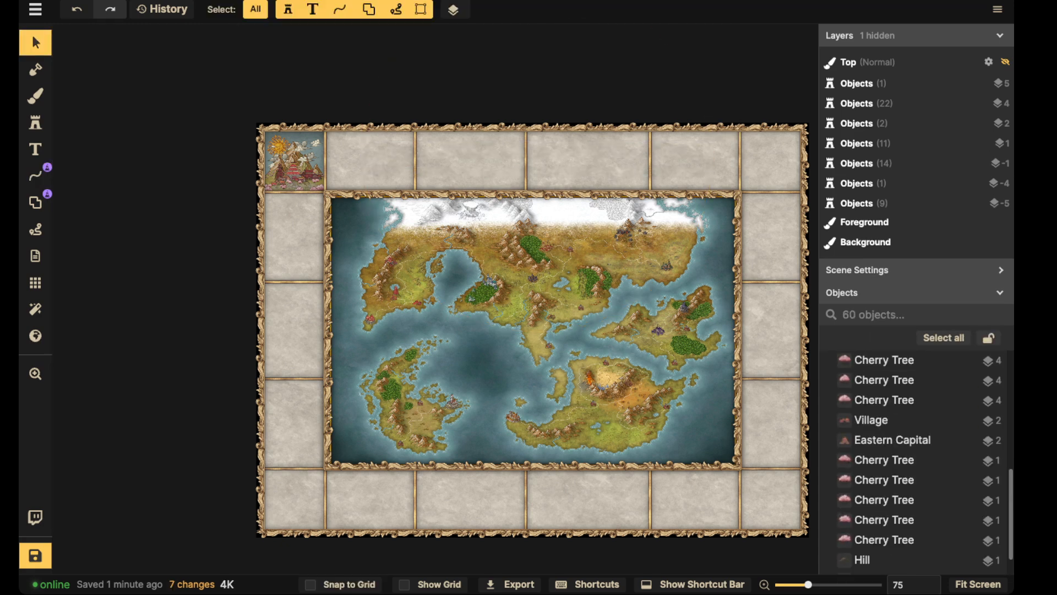
Step: Choose the Parchment Cloud stamp and reduce its scale to 118
{"action": "left_click", "coordinate": [35, 122]}
{"action": "left_click", "coordinate": [106, 201]}
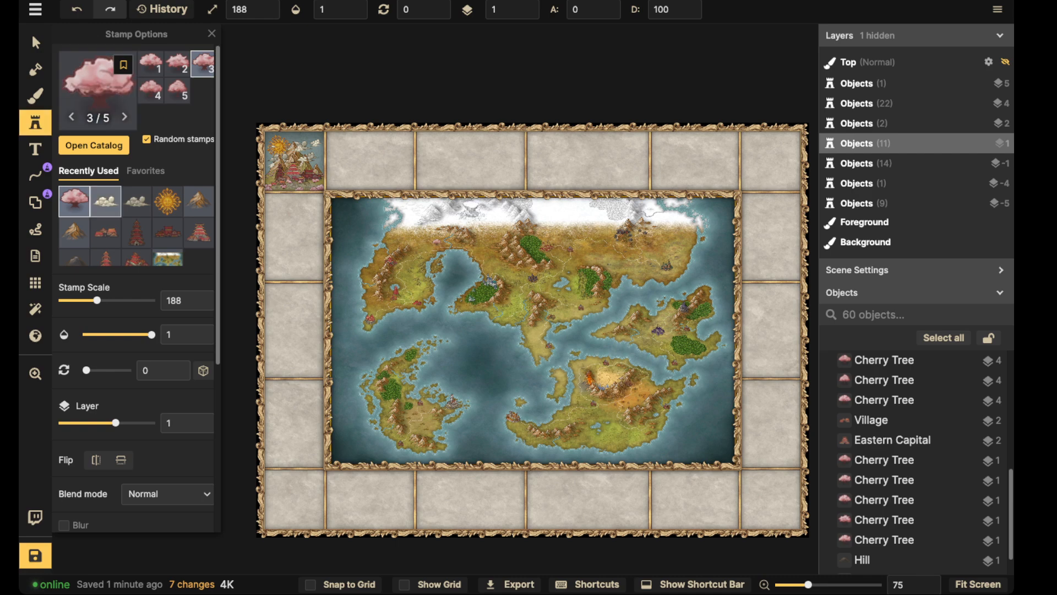
{"action": "scroll", "coordinate": [361, 157], "scroll_direction": "up", "scroll_amount": 6}
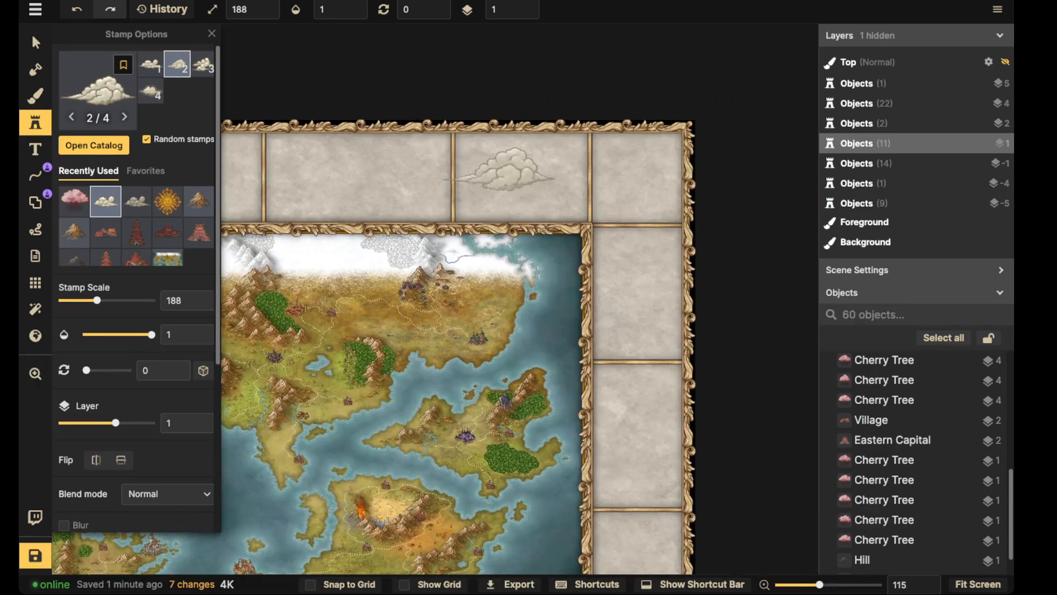
{"action": "key", "text": "bracketleft"}
{"action": "key", "text": "bracketleft"}
{"action": "key", "text": "bracketleft"}
{"action": "key", "text": "bracketleft"}
{"action": "key", "text": "bracketleft"}
{"action": "key", "text": "bracketleft"}
{"action": "key", "text": "bracketleft"}
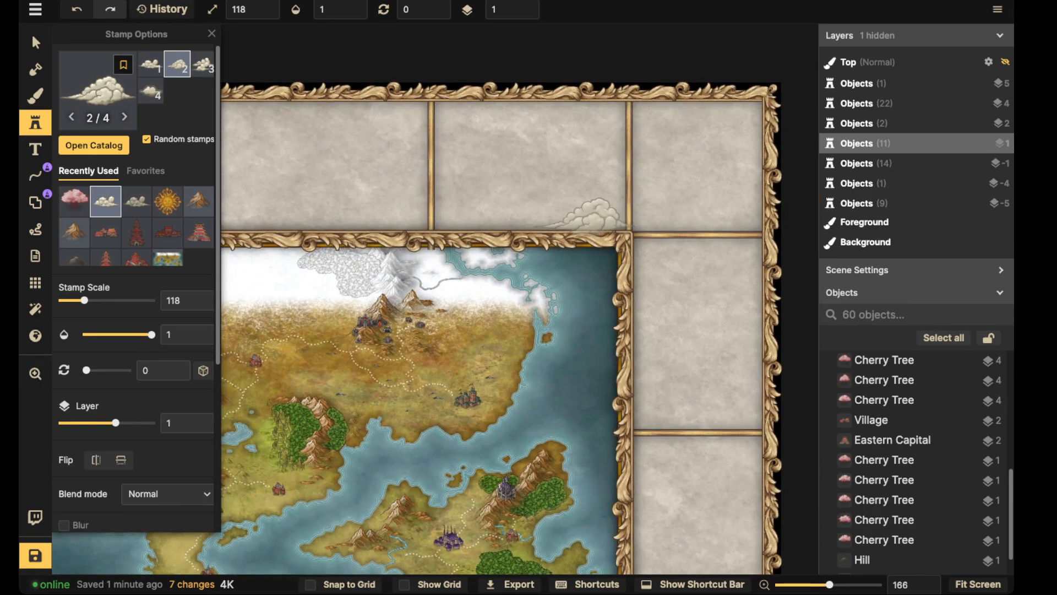
Step: Place two Parchment Clouds at scale 138 on layer 1 in the lower-right part of the panel beside the map's upper-right corner panel
{"action": "scroll", "coordinate": [345, 129], "scroll_direction": "down", "scroll_amount": 5}
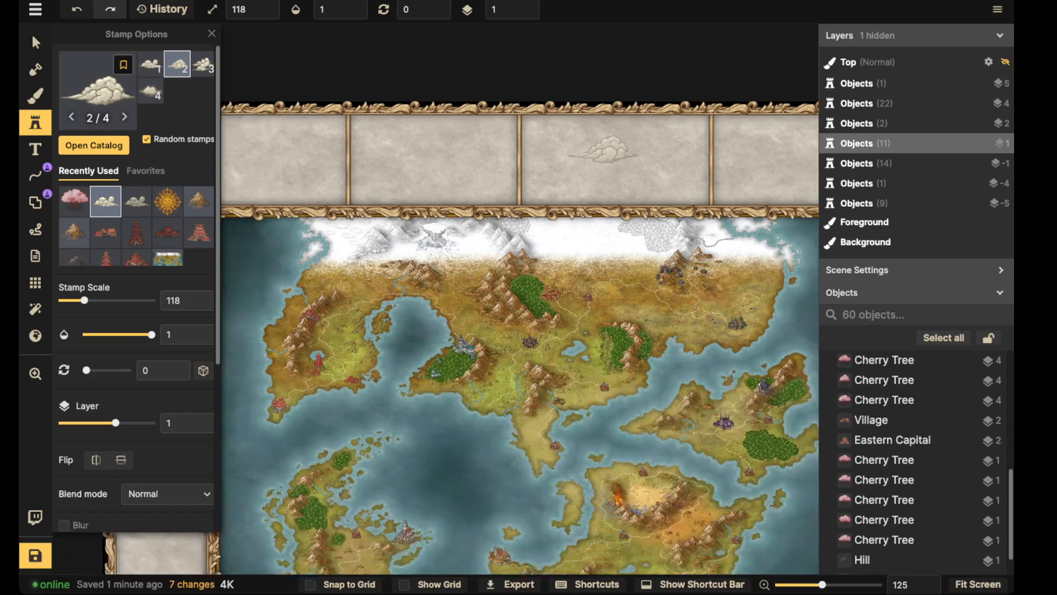
{"action": "scroll", "coordinate": [597, 151], "scroll_direction": "up", "scroll_amount": 6}
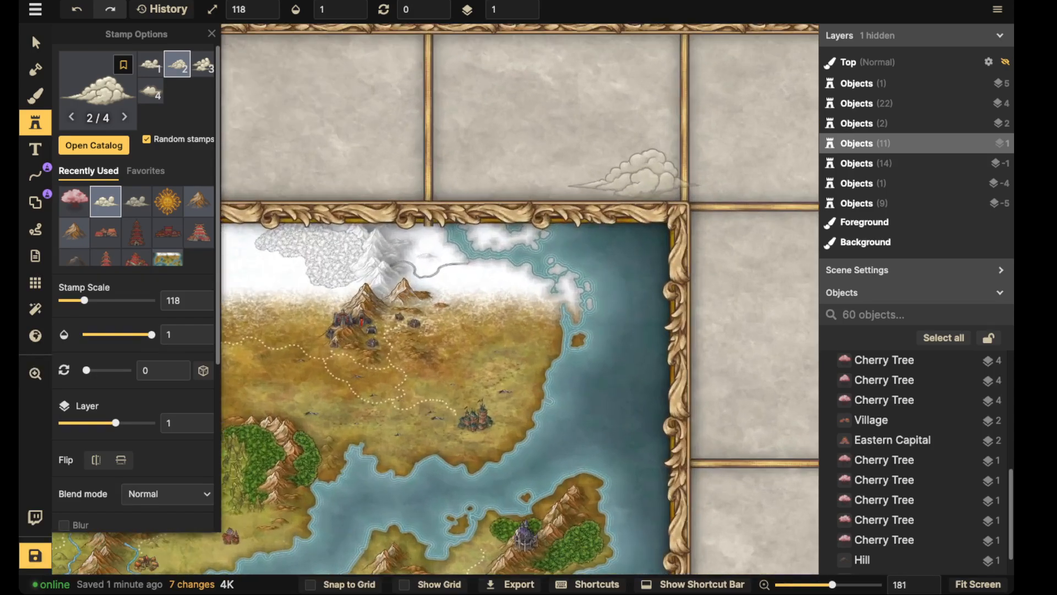
{"action": "key", "text": "bracketright"}
{"action": "key", "text": "bracketright"}
{"action": "left_click", "coordinate": [629, 180]}
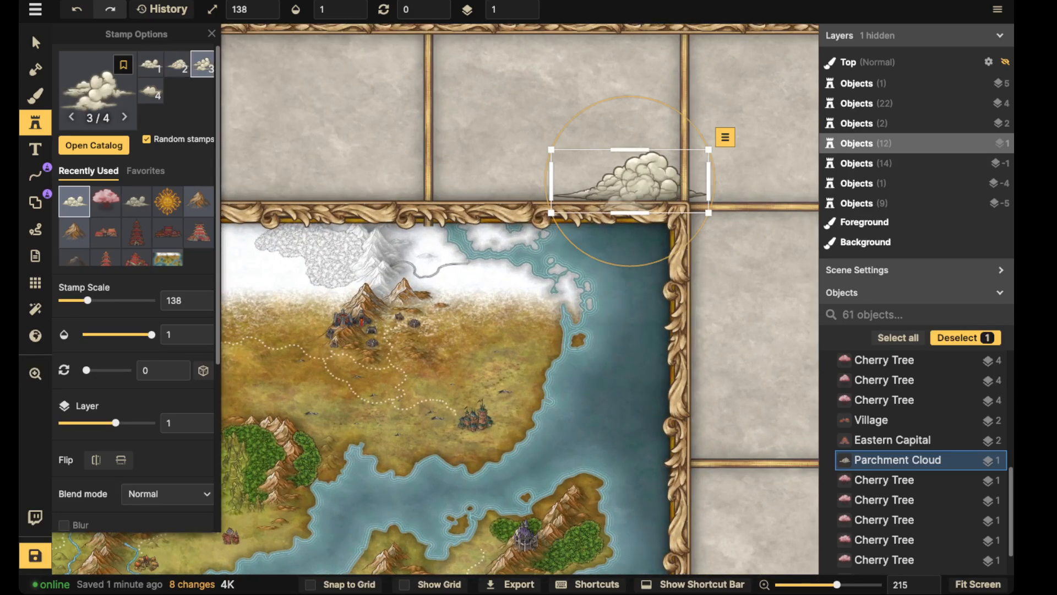
{"action": "left_click_drag", "start_coordinate": [630, 181], "coordinate": [608, 184]}
{"action": "left_click", "coordinate": [527, 173]}
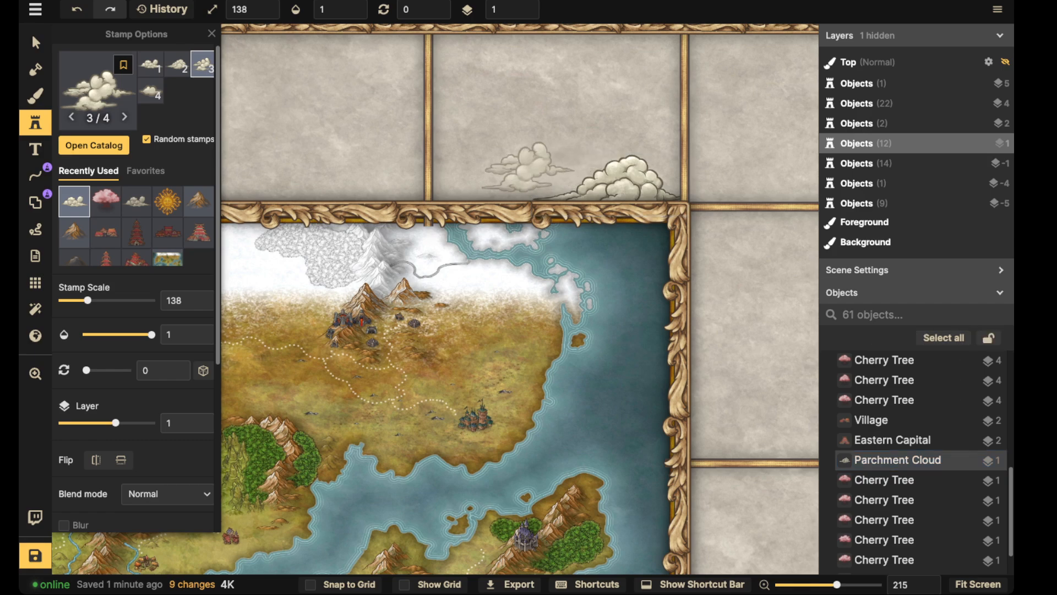
{"action": "left_click", "coordinate": [513, 189]}
Step: Place two Parchment Clouds in the lower-left corner of the panel beside the city illustration, the second one flipped horizontally
{"action": "left_click_drag", "start_coordinate": [513, 189], "coordinate": [810, 162]}
{"action": "left_click_drag", "start_coordinate": [305, 168], "coordinate": [671, 169]}
{"action": "left_click_drag", "start_coordinate": [468, 145], "coordinate": [749, 243]}
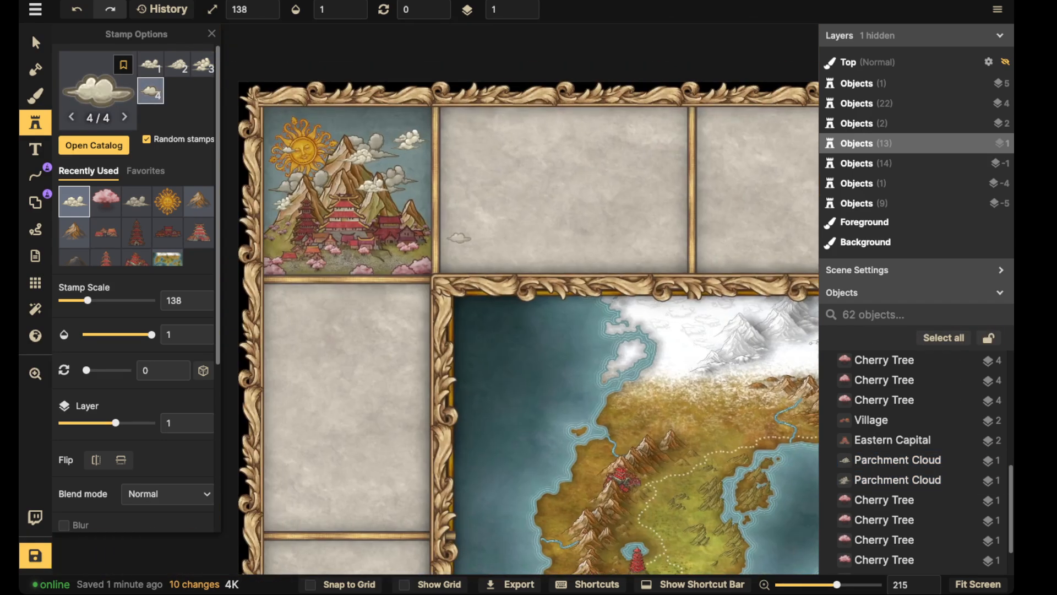
{"action": "key", "text": "Left"}
{"action": "left_click", "coordinate": [506, 245]}
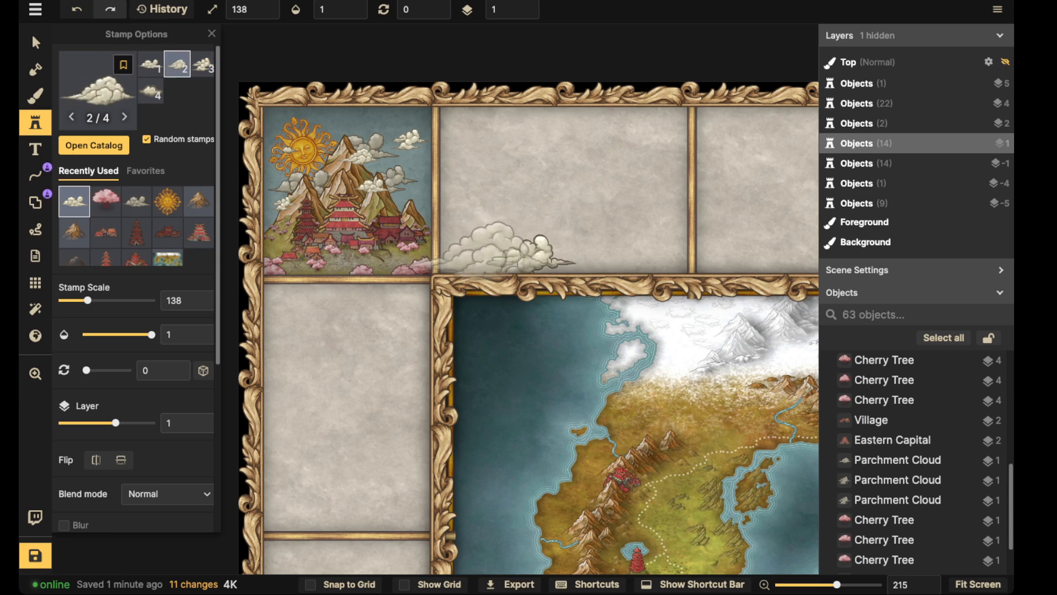
{"action": "key", "text": "f"}
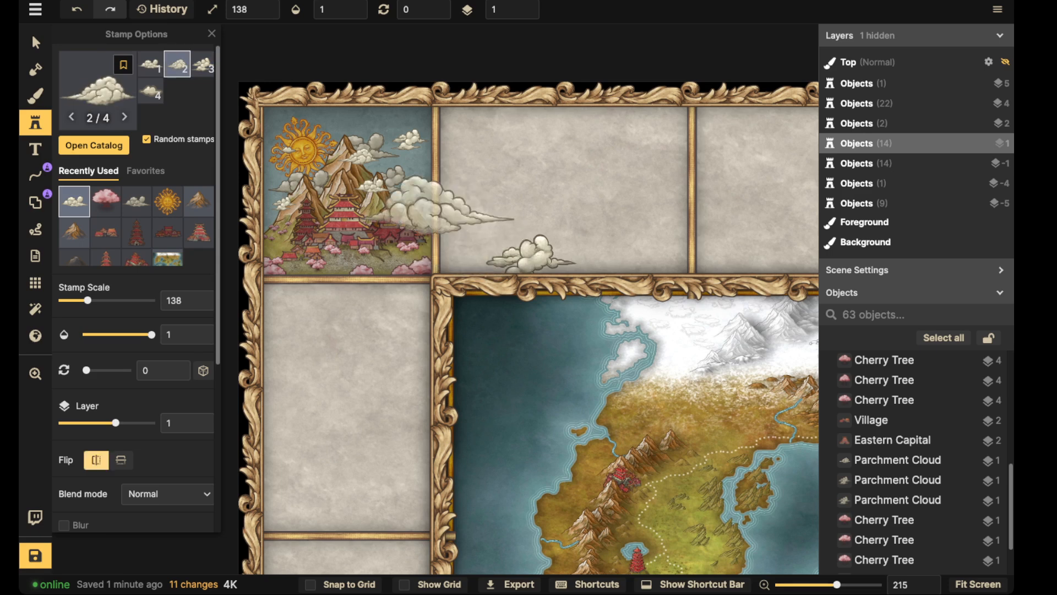
{"action": "left_click", "coordinate": [504, 253]}
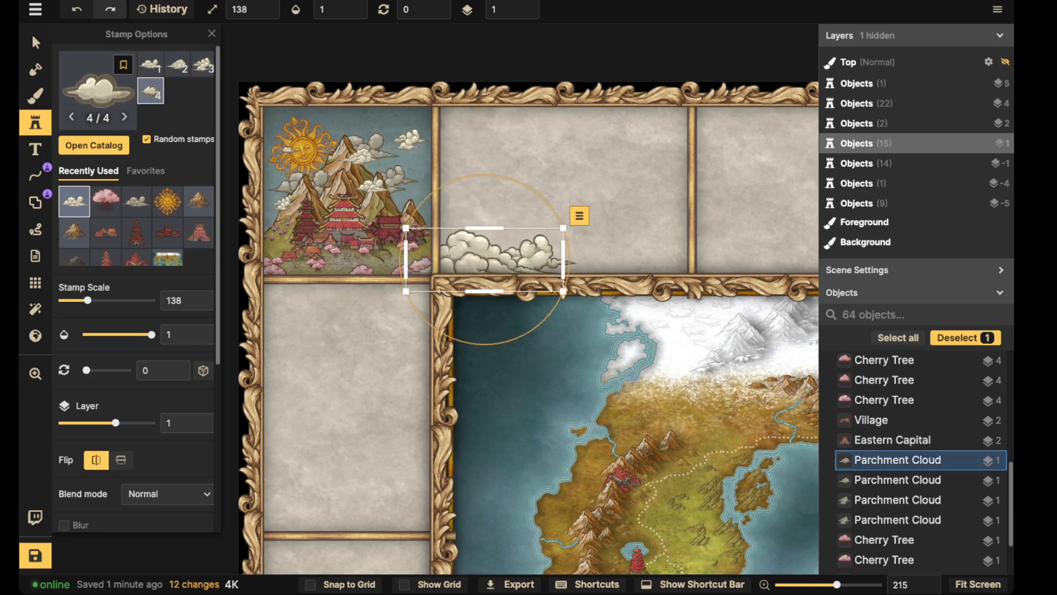
Step: Move the flipped cloud to layer 0, nudge it slightly right, and release the selection
{"action": "left_click", "coordinate": [35, 43]}
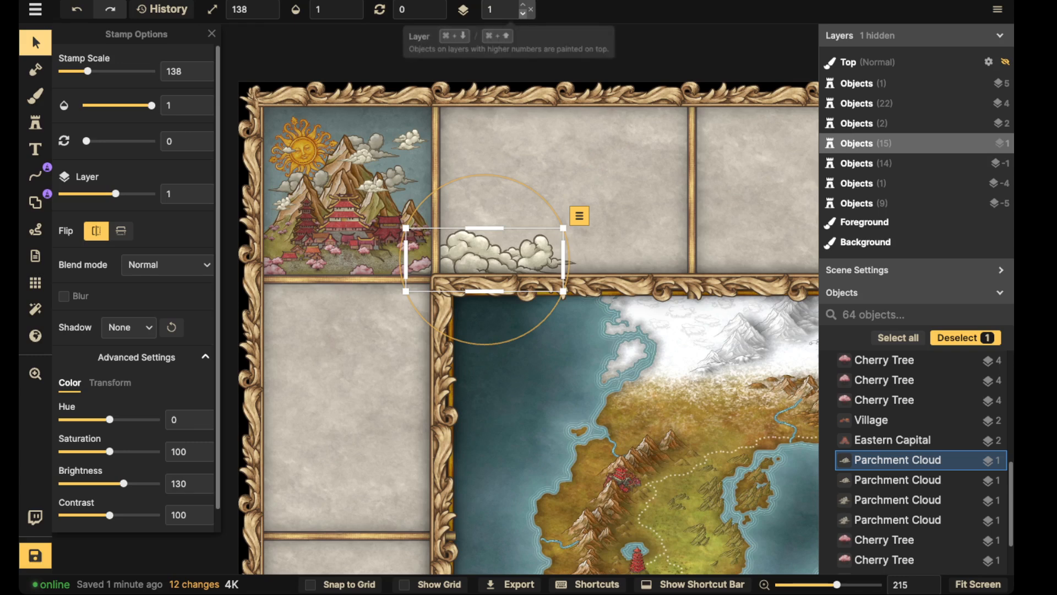
{"action": "left_click", "coordinate": [522, 13]}
{"action": "left_click_drag", "start_coordinate": [504, 255], "coordinate": [507, 254]}
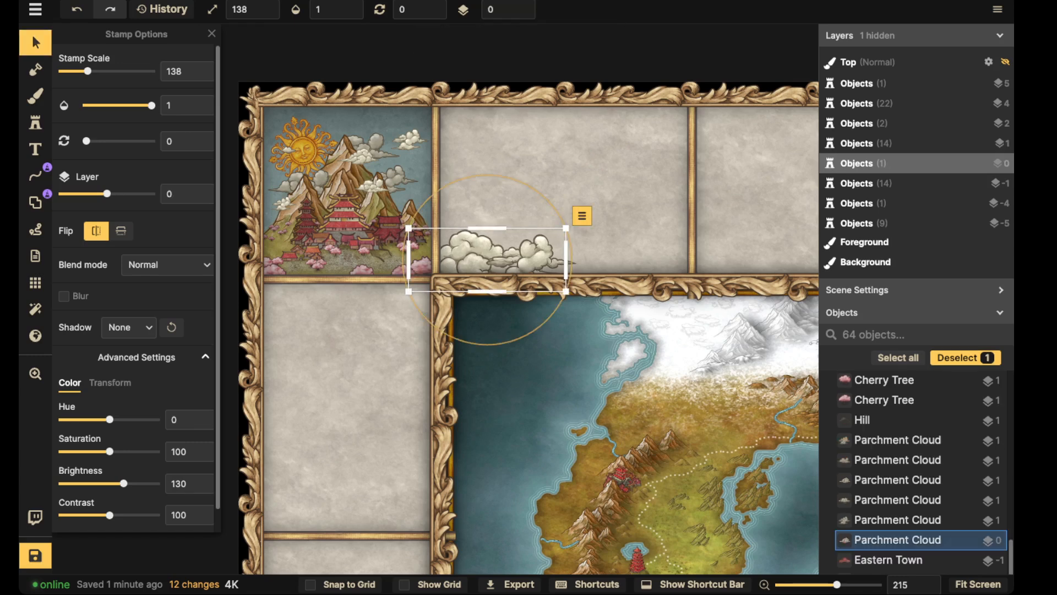
{"action": "left_click", "coordinate": [510, 171]}
{"action": "left_click", "coordinate": [35, 96]}
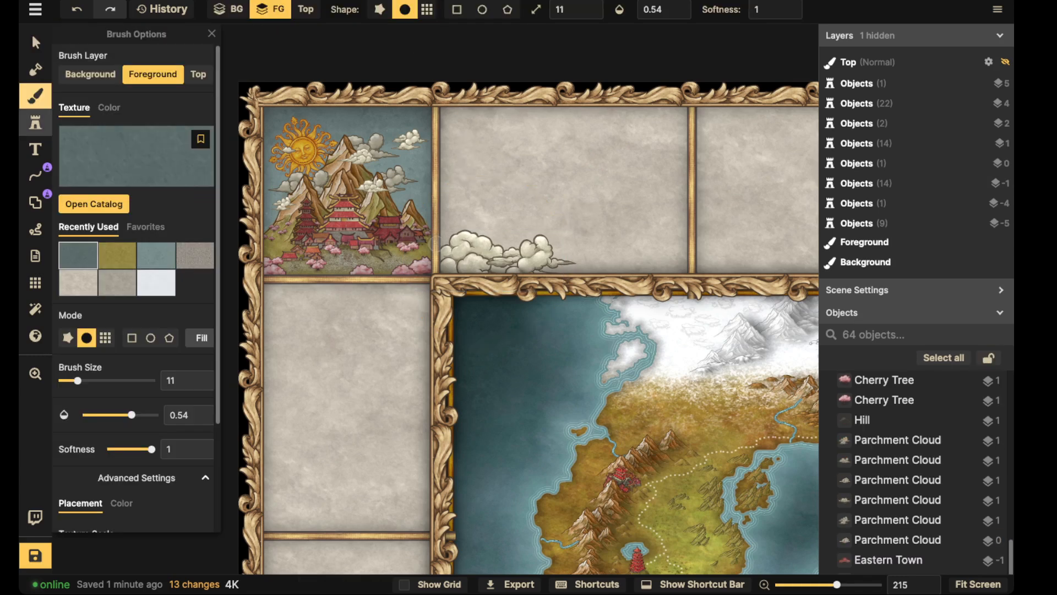
Step: Place the first Parchment Cloud variant, rotated 180 degrees at scale 138 on layer 0, in the same panel's upper-left corner
{"action": "left_click", "coordinate": [35, 123]}
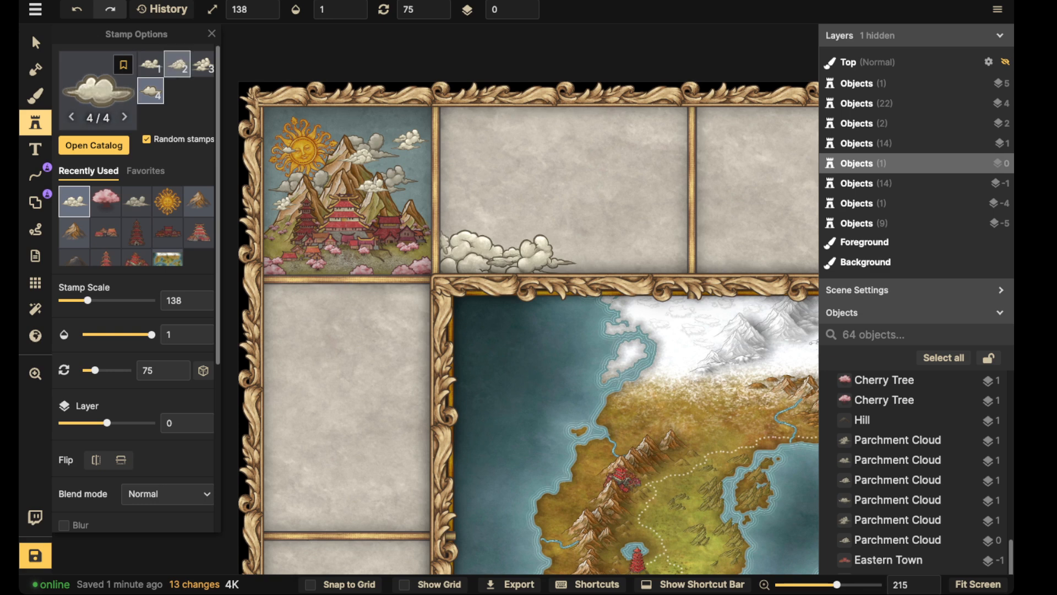
{"action": "left_click", "coordinate": [151, 64]}
{"action": "scroll", "coordinate": [501, 160], "scroll_direction": "up", "scroll_amount": 7}
{"action": "scroll", "coordinate": [501, 163], "scroll_direction": "down", "scroll_amount": 12}
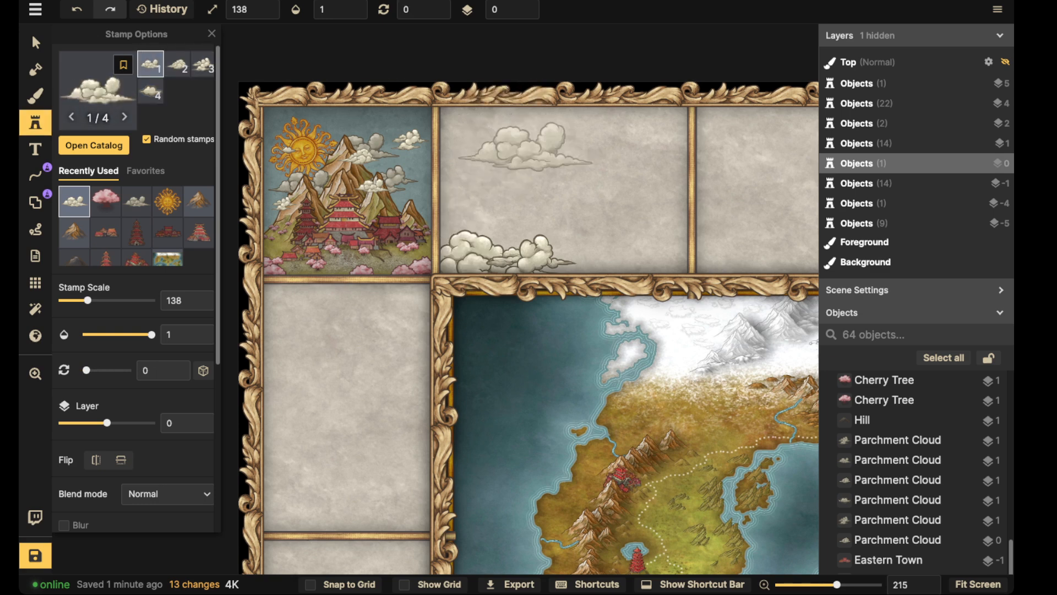
{"action": "scroll", "coordinate": [542, 176], "scroll_direction": "up", "scroll_amount": 11}
{"action": "scroll", "coordinate": [525, 198], "scroll_direction": "up", "scroll_amount": 1}
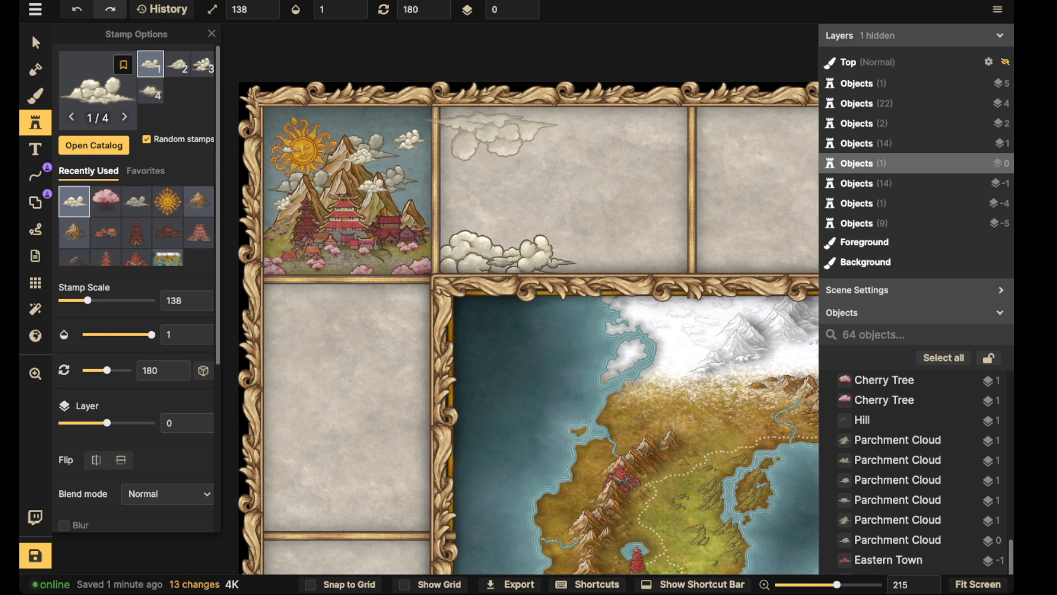
{"action": "left_click", "coordinate": [502, 120]}
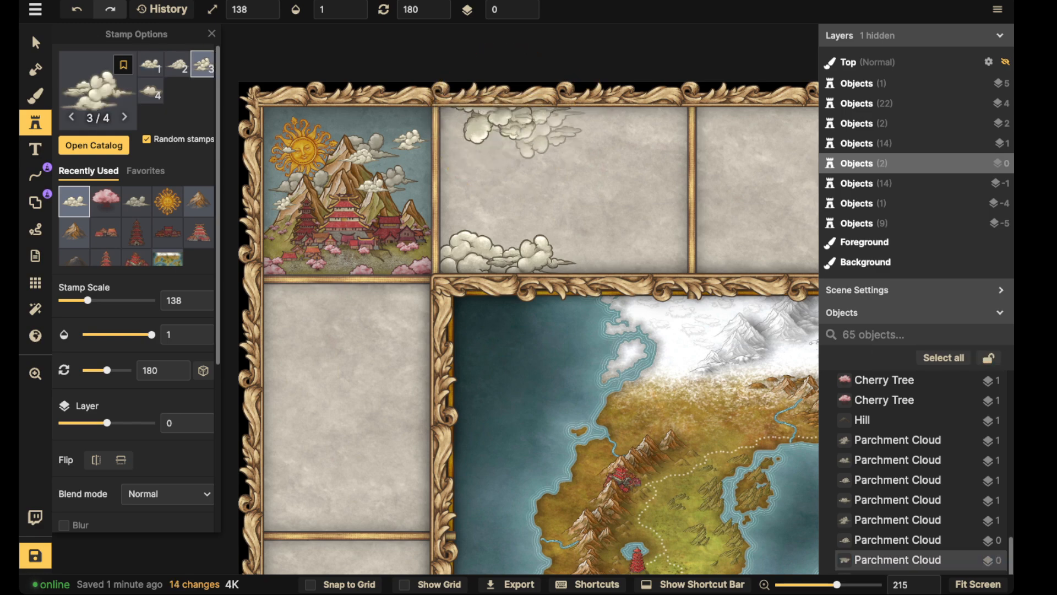
Step: Place two overlapping Parchment Clouds, rotated 180 degrees on layer 0, in the upper-right corner of the panel beside the right-hand corner panel
{"action": "key", "text": "space"}
{"action": "left_click_drag", "start_coordinate": [580, 133], "coordinate": [228, 160]}
{"action": "left_click_drag", "start_coordinate": [581, 164], "coordinate": [199, 165]}
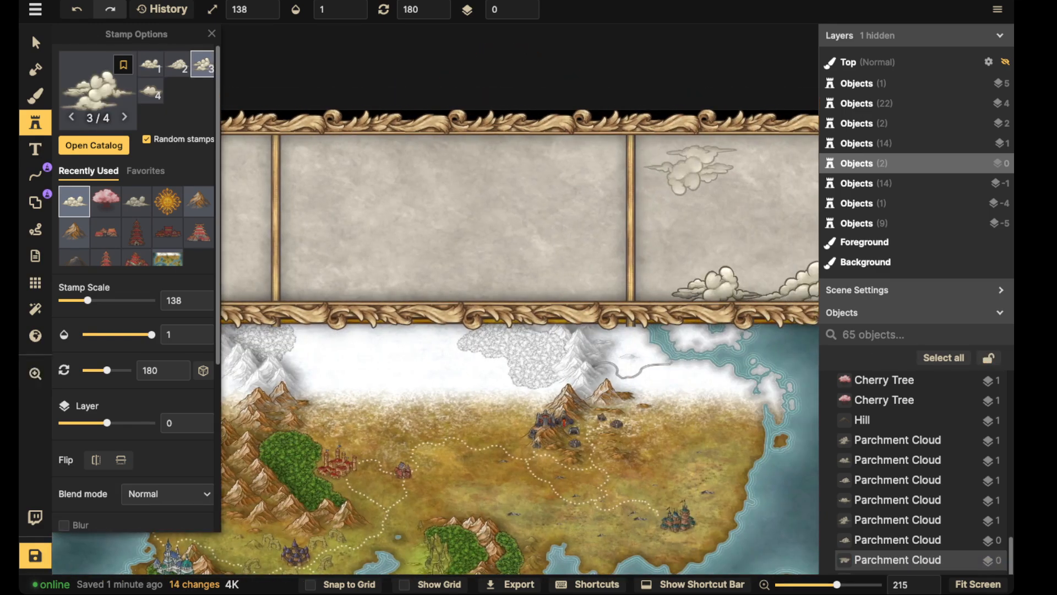
{"action": "key", "text": "space"}
{"action": "left_click_drag", "start_coordinate": [691, 171], "coordinate": [443, 162]}
{"action": "left_click", "coordinate": [581, 147]}
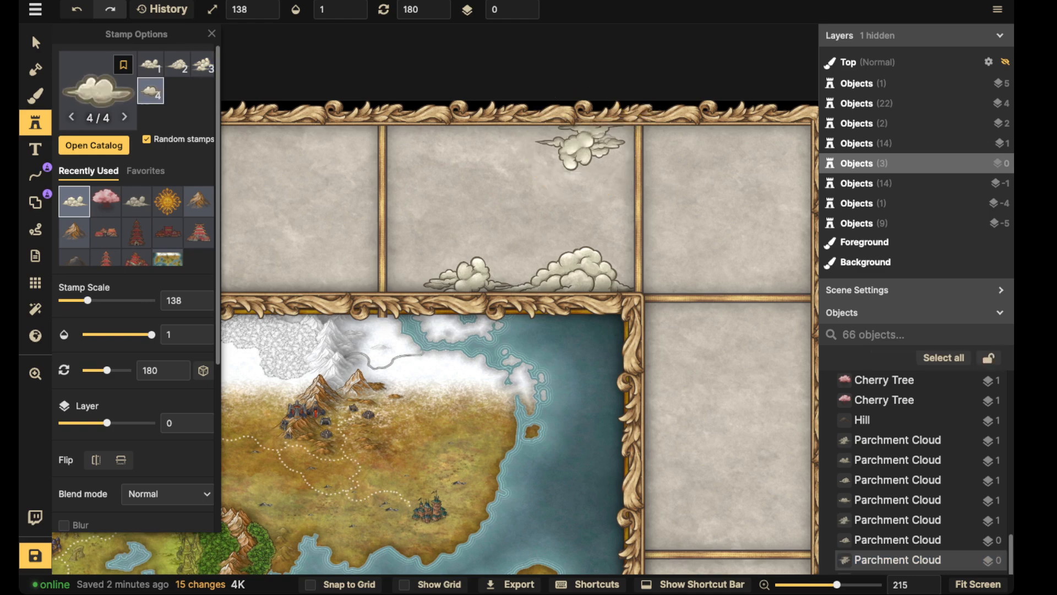
{"action": "left_click", "coordinate": [595, 137]}
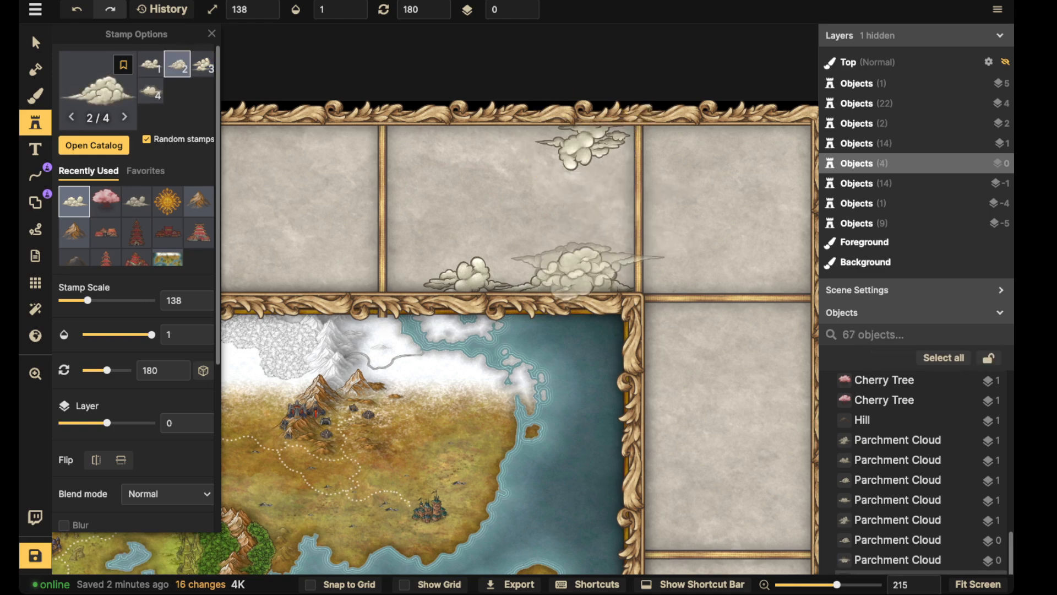
Step: Stack two clouds on layer 0 at that panel's lower-right corner, one at scale 138 and a smaller one above at scale 98
{"action": "scroll", "coordinate": [587, 233], "scroll_direction": "up", "scroll_amount": 6}
{"action": "scroll", "coordinate": [556, 250], "scroll_direction": "up", "scroll_amount": 15}
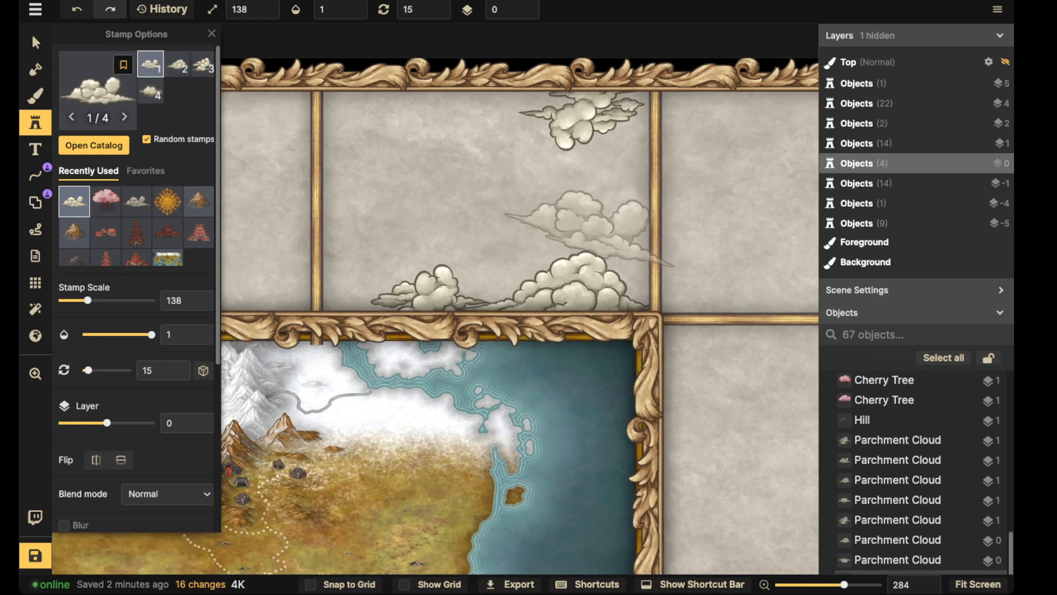
{"action": "left_click", "coordinate": [577, 256]}
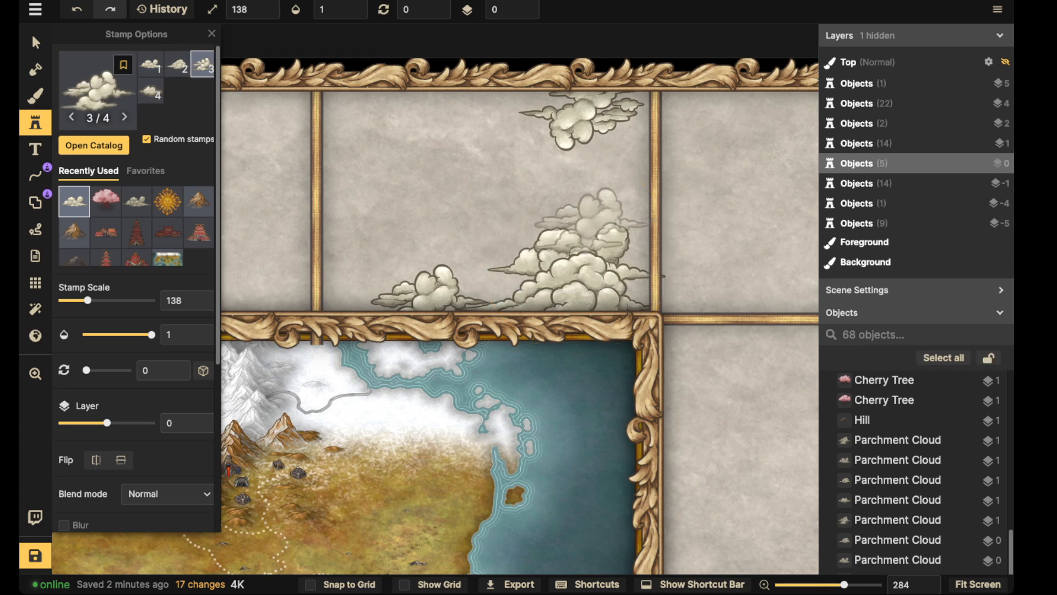
{"action": "scroll", "coordinate": [600, 221], "scroll_direction": "down", "scroll_amount": 8}
{"action": "left_click", "coordinate": [592, 233]}
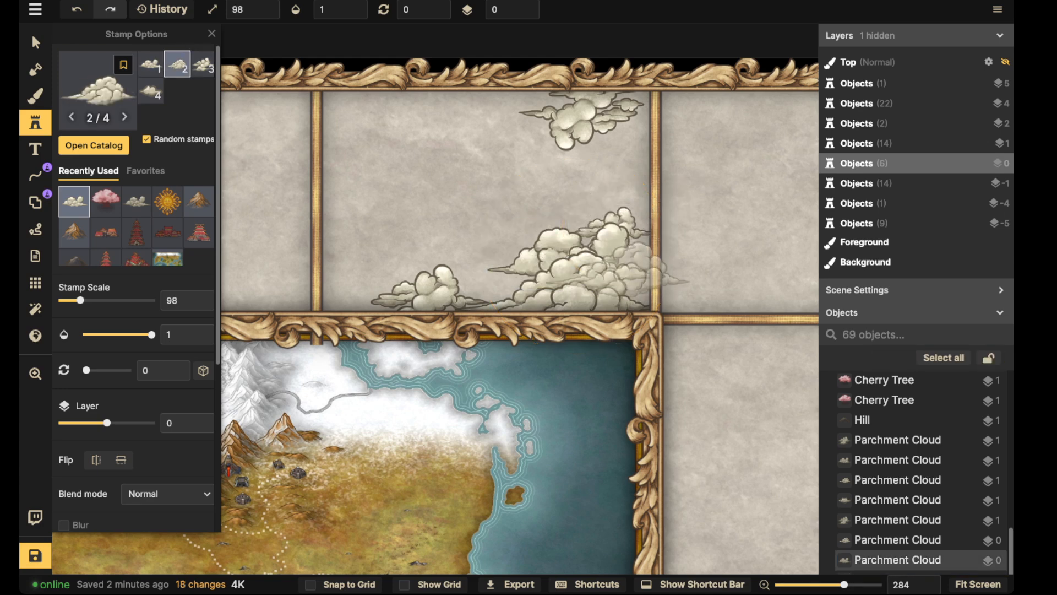
Step: Place two Parchment Clouds rotated 270 degrees at scale 98 on layer 0 against the fourth upper panel's lower-right and upper-right corners
{"action": "scroll", "coordinate": [618, 258], "scroll_direction": "down", "scroll_amount": 18}
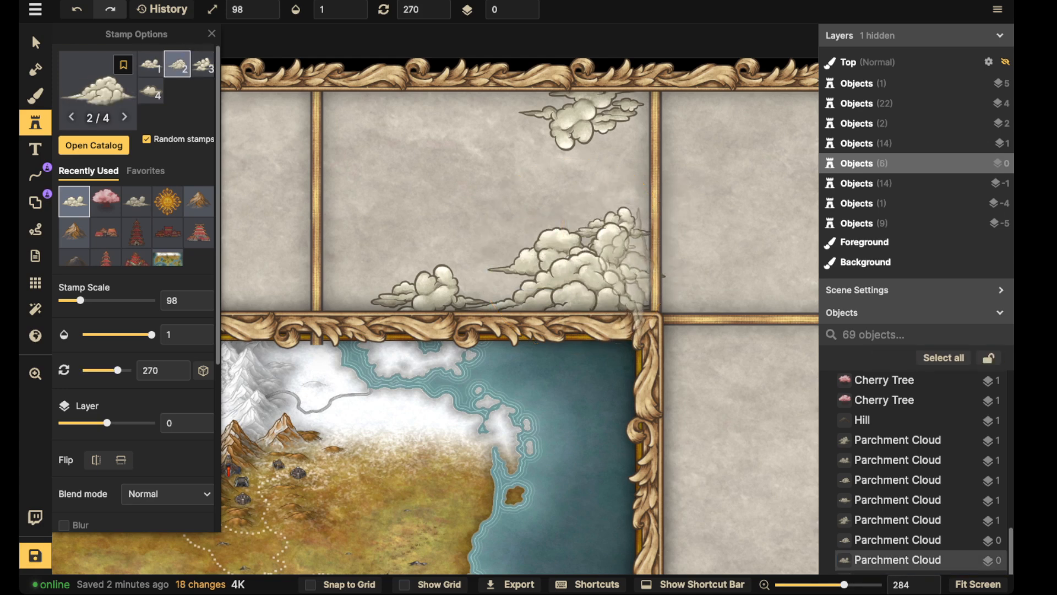
{"action": "left_click", "coordinate": [628, 278]}
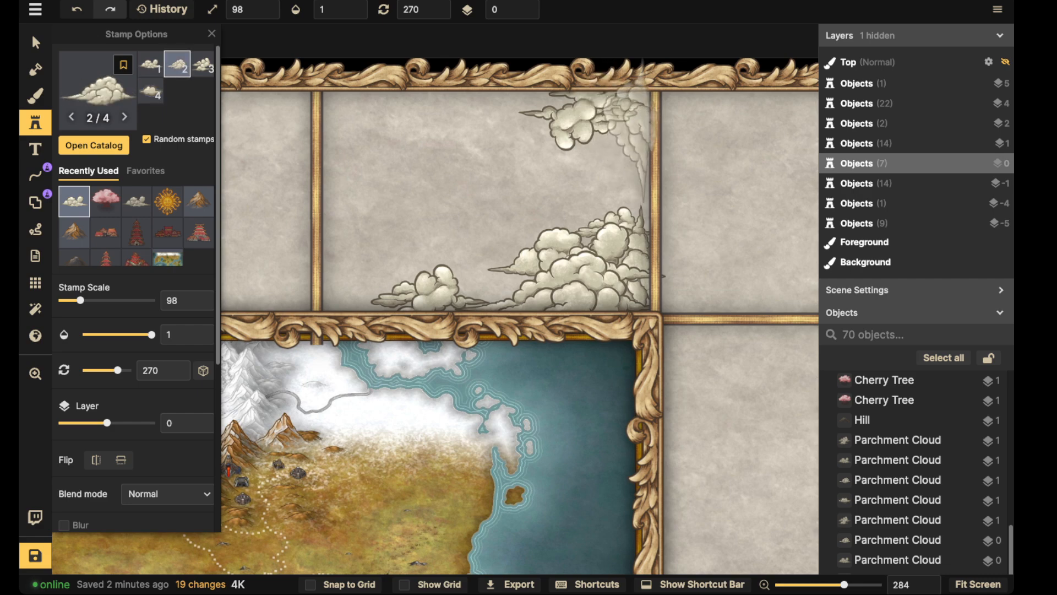
{"action": "left_click", "coordinate": [631, 131]}
{"action": "key", "text": "space"}
{"action": "left_click_drag", "start_coordinate": [358, 176], "coordinate": [938, 173]}
{"action": "scroll", "coordinate": [520, 314], "scroll_direction": "down", "scroll_amount": 5}
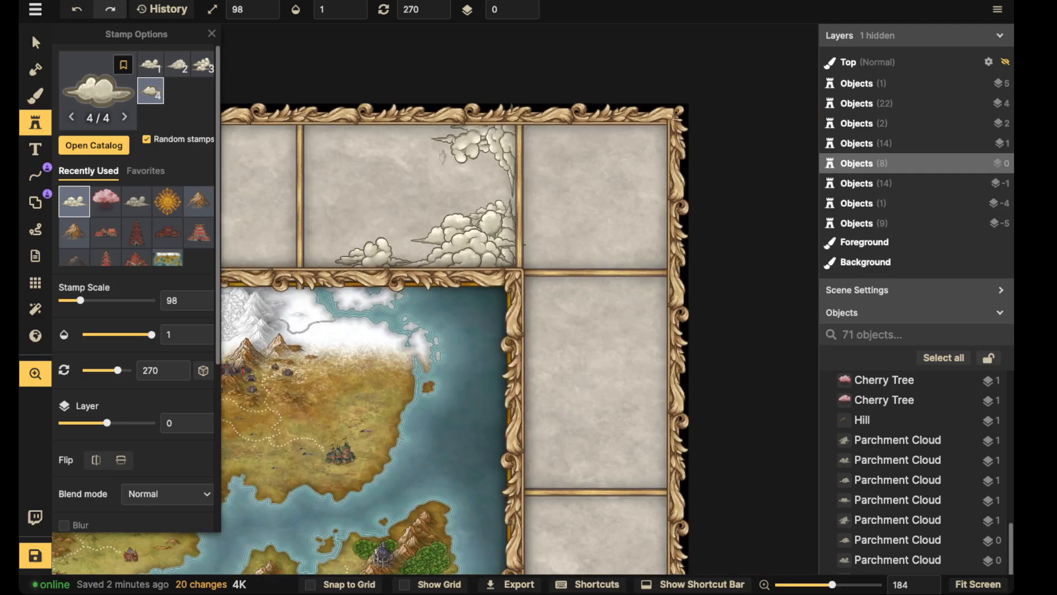
Step: Move the vertical cloud over its neighbour in the fourth panel's upper-right corner, rotate it to 180 degrees and flip it horizontally
{"action": "left_click", "coordinate": [36, 42]}
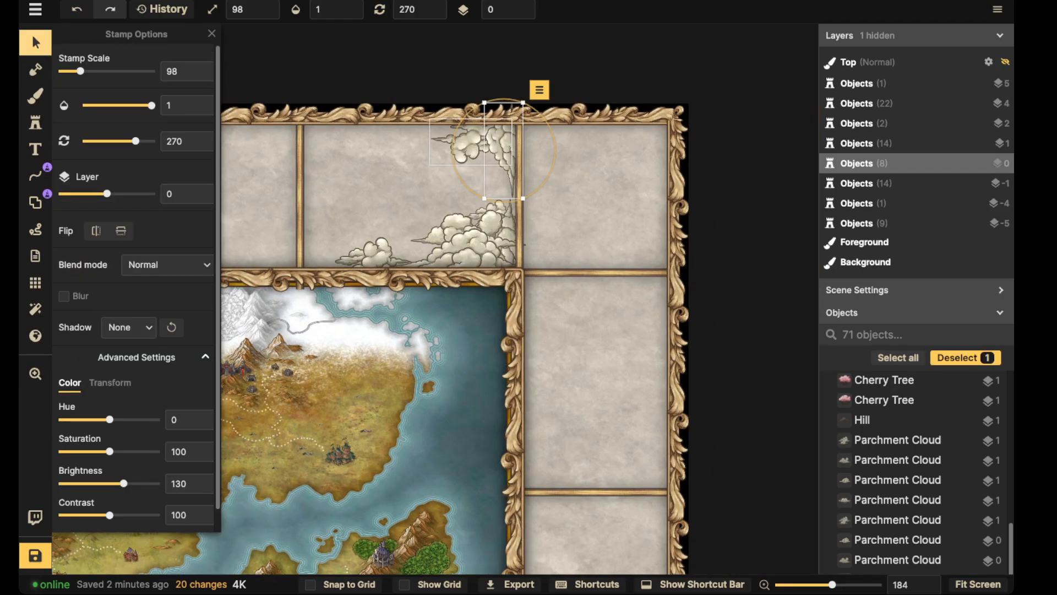
{"action": "left_click", "coordinate": [500, 135]}
{"action": "left_click_drag", "start_coordinate": [505, 158], "coordinate": [472, 136]}
{"action": "scroll", "coordinate": [517, 169], "scroll_direction": "down", "scroll_amount": 6}
{"action": "left_click", "coordinate": [96, 231]}
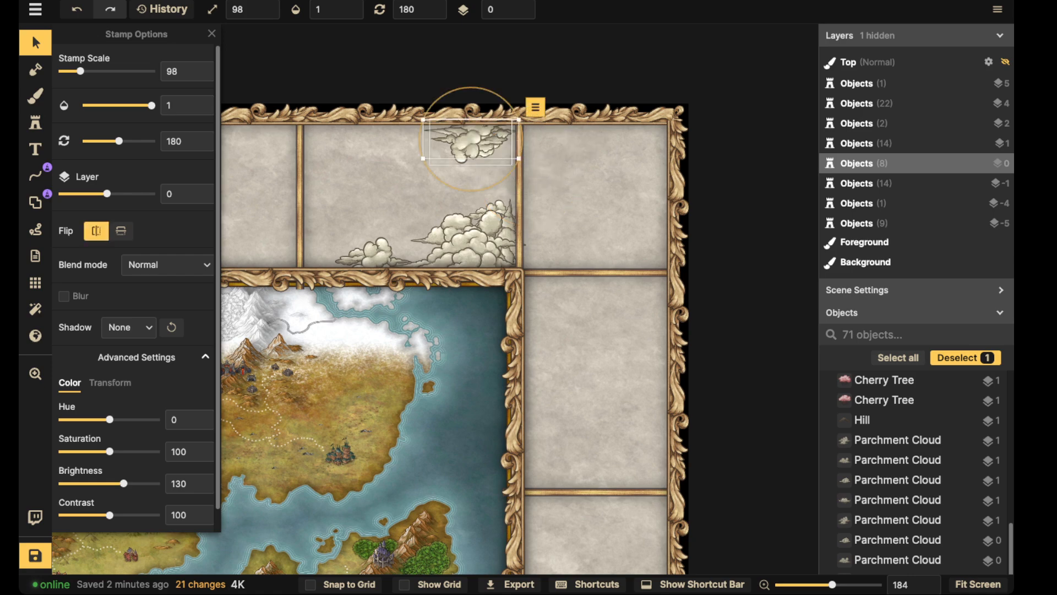
Step: Nudge the cloud in the first upper panel's upper-left corner slightly right and release the selection
{"action": "left_click", "coordinate": [368, 177]}
{"action": "scroll", "coordinate": [368, 177], "scroll_direction": "down", "scroll_amount": 3}
{"action": "left_click_drag", "start_coordinate": [203, 185], "coordinate": [804, 177]}
{"action": "left_click_drag", "start_coordinate": [351, 143], "coordinate": [368, 144]}
{"action": "left_click", "coordinate": [380, 182]}
Step: Stamp clouds rotated 180 degrees at scale 138: the third variant in the first panel's upper-left cluster, the second in the fourth panel's upper-left corner
{"action": "left_click", "coordinate": [36, 122]}
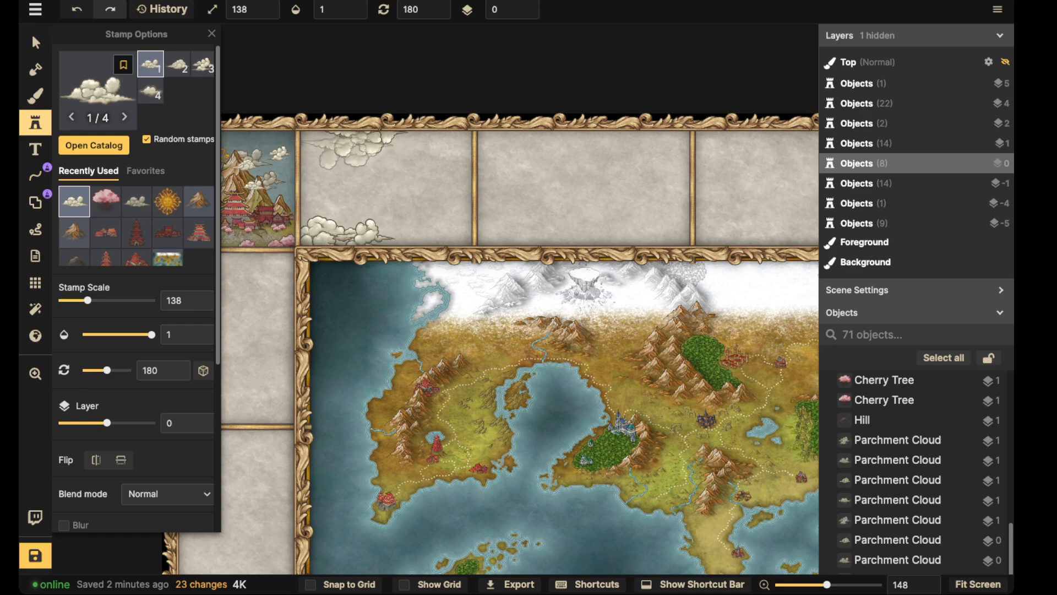
{"action": "key", "text": "3"}
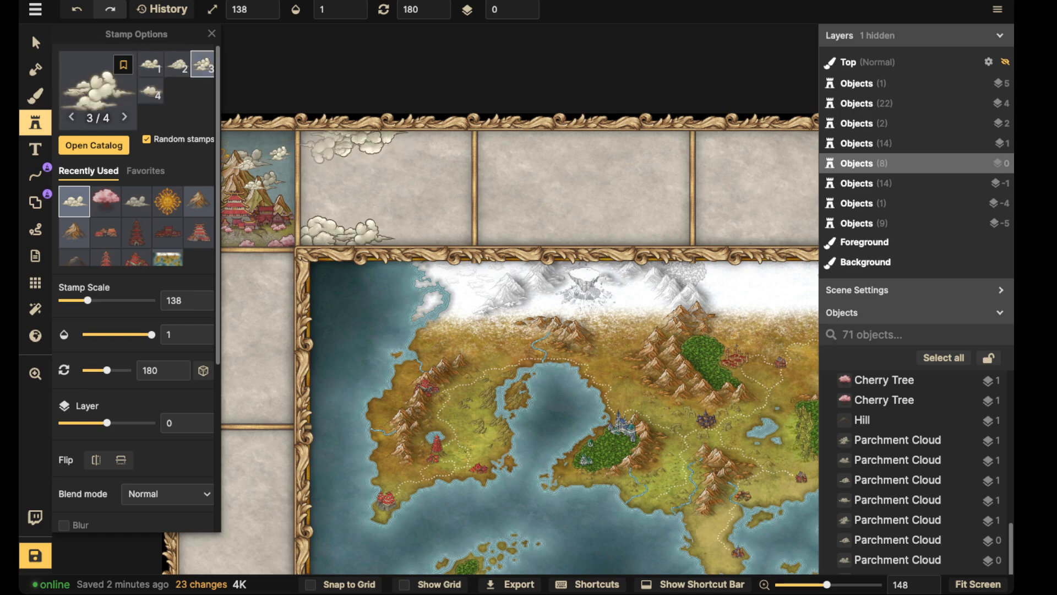
{"action": "left_click", "coordinate": [337, 143]}
{"action": "left_click_drag", "start_coordinate": [751, 230], "coordinate": [541, 225]}
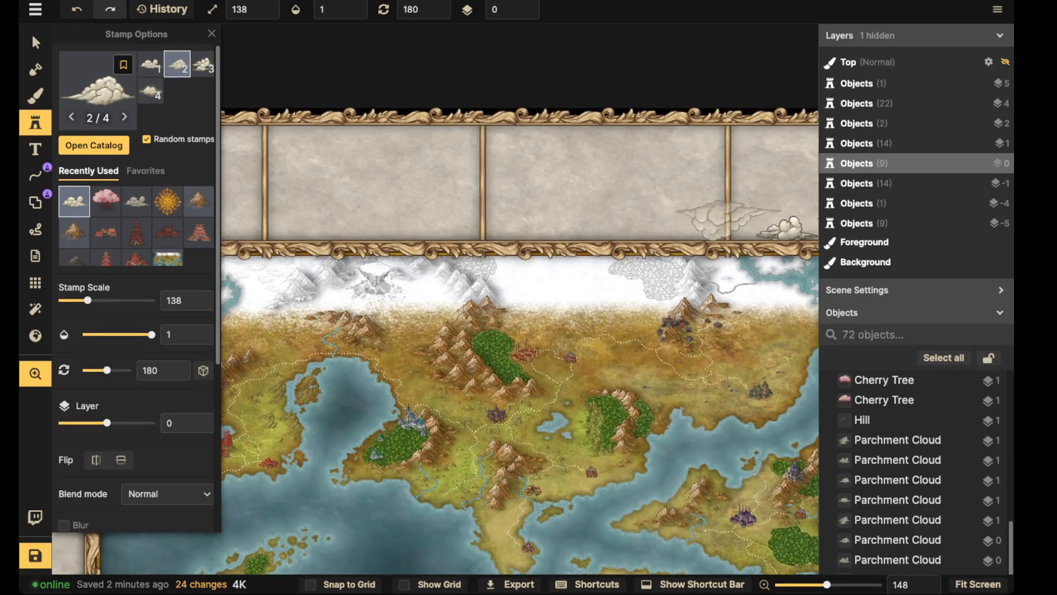
{"action": "left_click_drag", "start_coordinate": [726, 218], "coordinate": [537, 234]}
{"action": "left_click", "coordinate": [625, 157]}
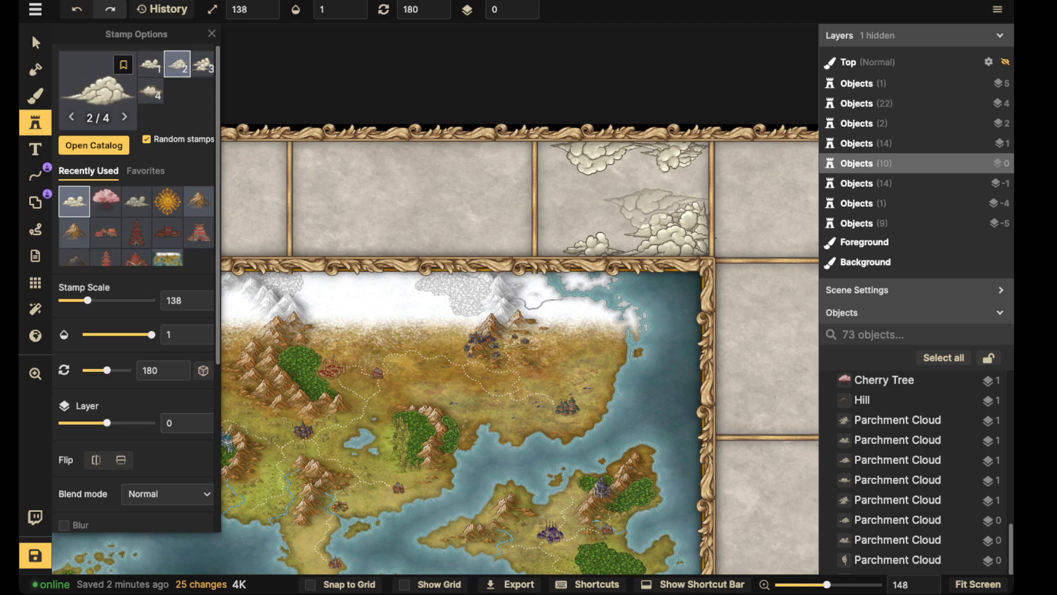
Step: Extend the first upper panel's lower cloud cluster to the right with the first Parchment Cloud variant at rotation 0, scale 138
{"action": "scroll", "coordinate": [650, 179], "scroll_direction": "up", "scroll_amount": 5}
{"action": "key", "text": "1"}
{"action": "scroll", "coordinate": [644, 175], "scroll_direction": "up", "scroll_amount": 4}
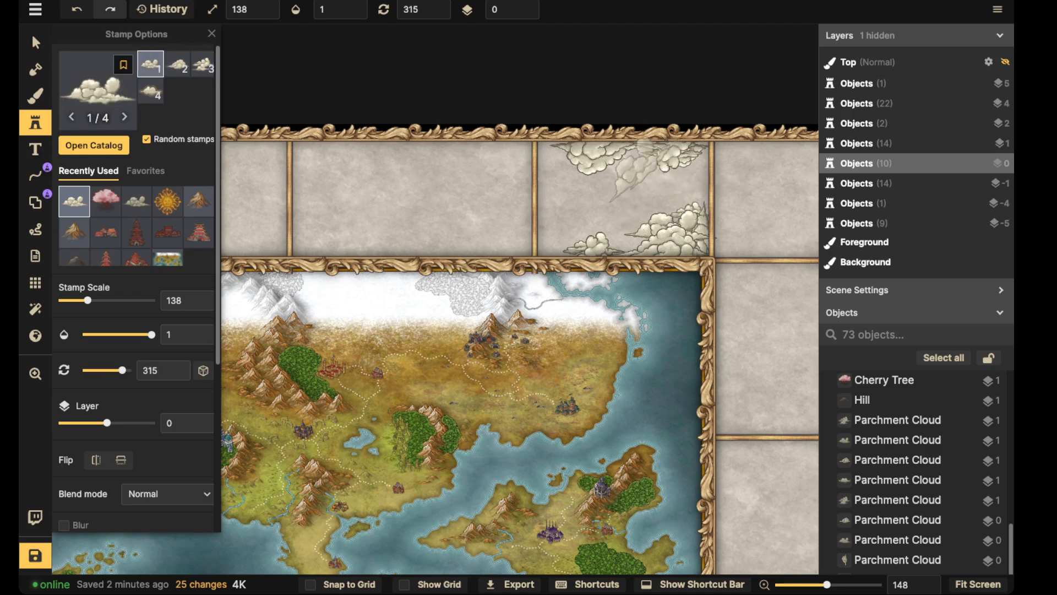
{"action": "left_click_drag", "start_coordinate": [303, 283], "coordinate": [474, 250]}
{"action": "scroll", "coordinate": [473, 236], "scroll_direction": "up", "scroll_amount": 3}
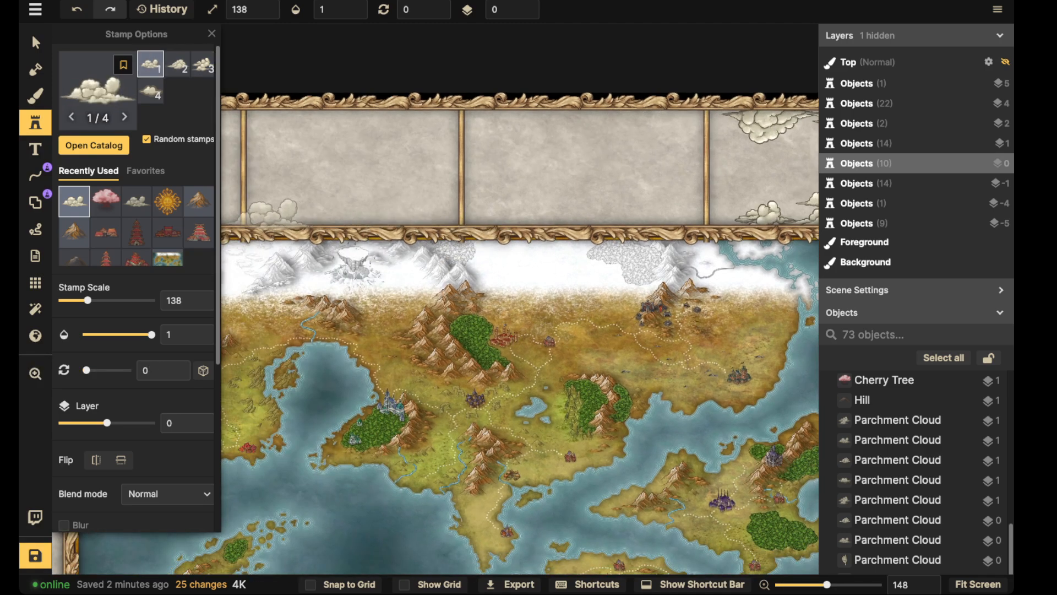
{"action": "left_click_drag", "start_coordinate": [271, 216], "coordinate": [482, 207]}
{"action": "left_click", "coordinate": [378, 209]}
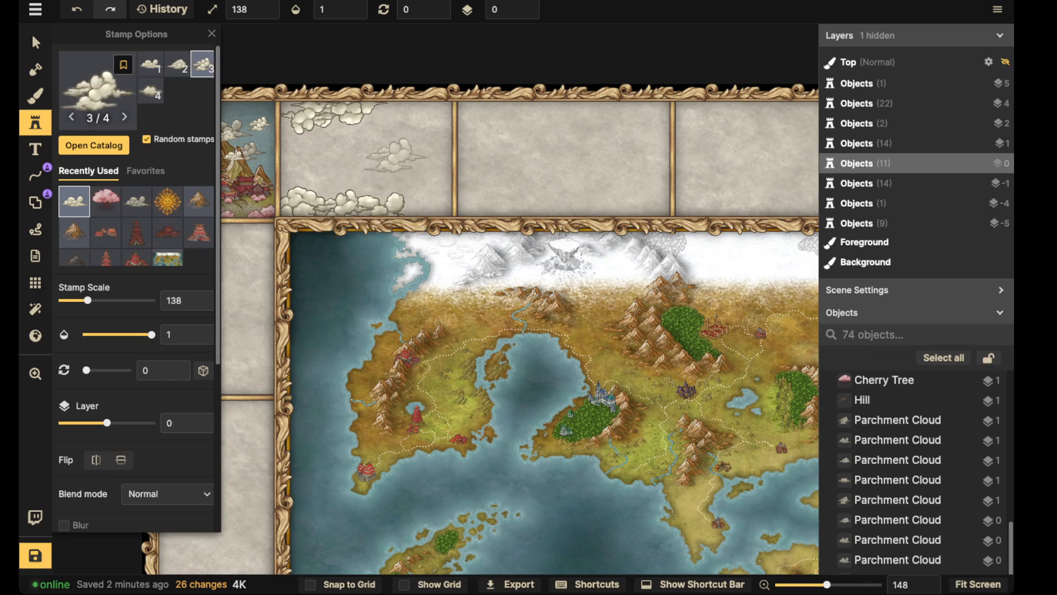
Step: Build a cluster of overlapping Parchment Clouds at scale 138 on layer 0 along the third upper panel's lower edge
{"action": "scroll", "coordinate": [395, 154], "scroll_direction": "down", "scroll_amount": 4}
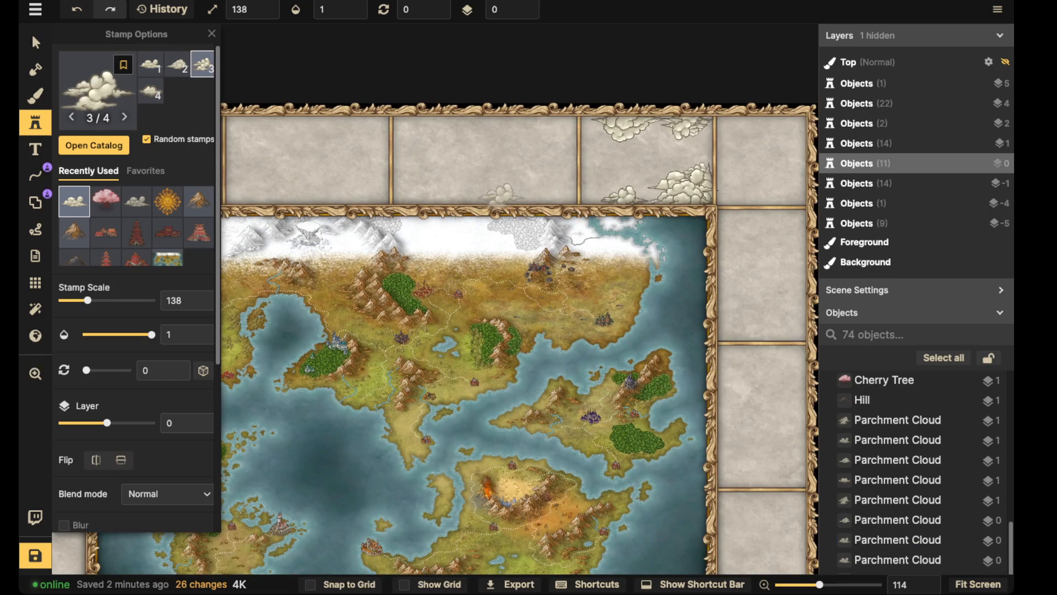
{"action": "left_click", "coordinate": [500, 196]}
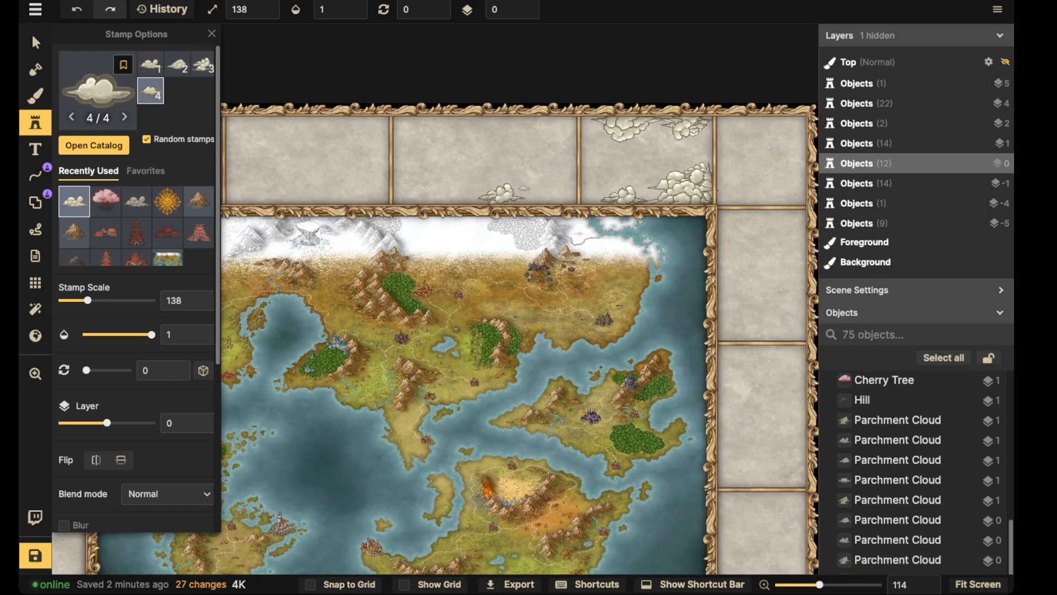
{"action": "left_click", "coordinate": [466, 187]}
{"action": "left_click", "coordinate": [461, 183]}
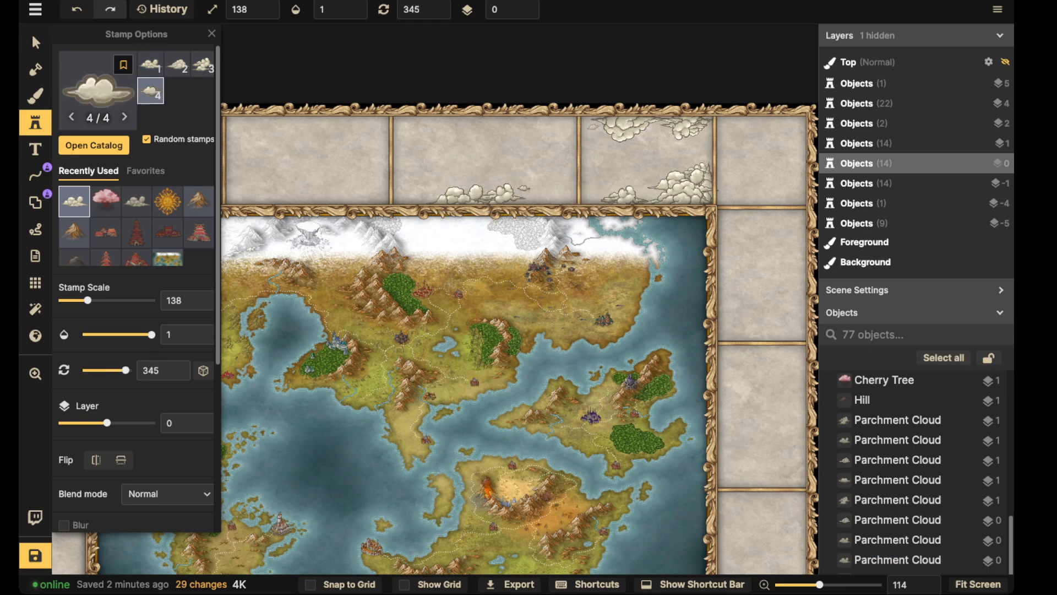
{"action": "scroll", "coordinate": [615, 111], "scroll_direction": "up", "scroll_amount": 1}
{"action": "left_click", "coordinate": [615, 112]}
Step: Place the first Parchment Cloud variant, rotated 180 degrees at scale 138, in the second upper panel's upper-left corner
{"action": "left_click_drag", "start_coordinate": [263, 176], "coordinate": [537, 175]}
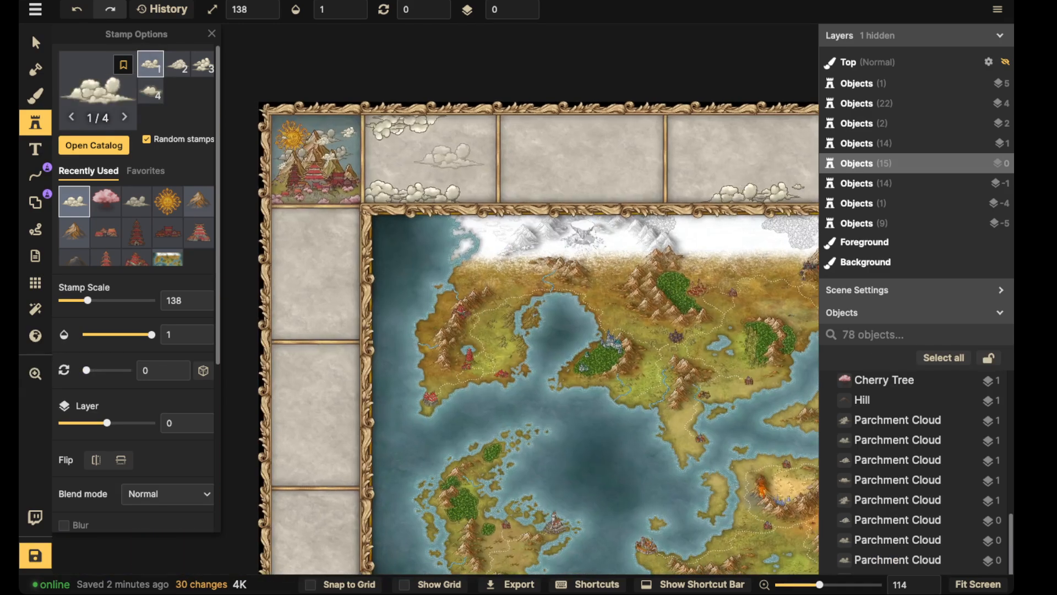
{"action": "scroll", "coordinate": [485, 121], "scroll_direction": "up", "scroll_amount": 12}
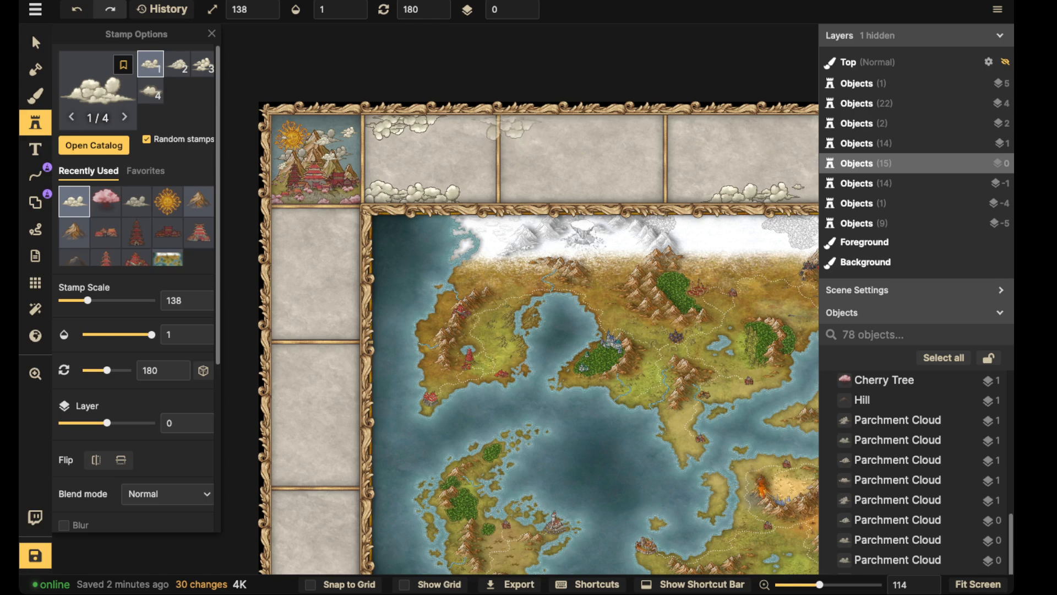
{"action": "left_click", "coordinate": [509, 125]}
Step: Place an unrotated third-variant cloud in the second panel's lower-right corner and a second-variant cloud rotated 180 degrees in the third panel's upper-right corner
{"action": "left_click_drag", "start_coordinate": [657, 145], "coordinate": [539, 147]}
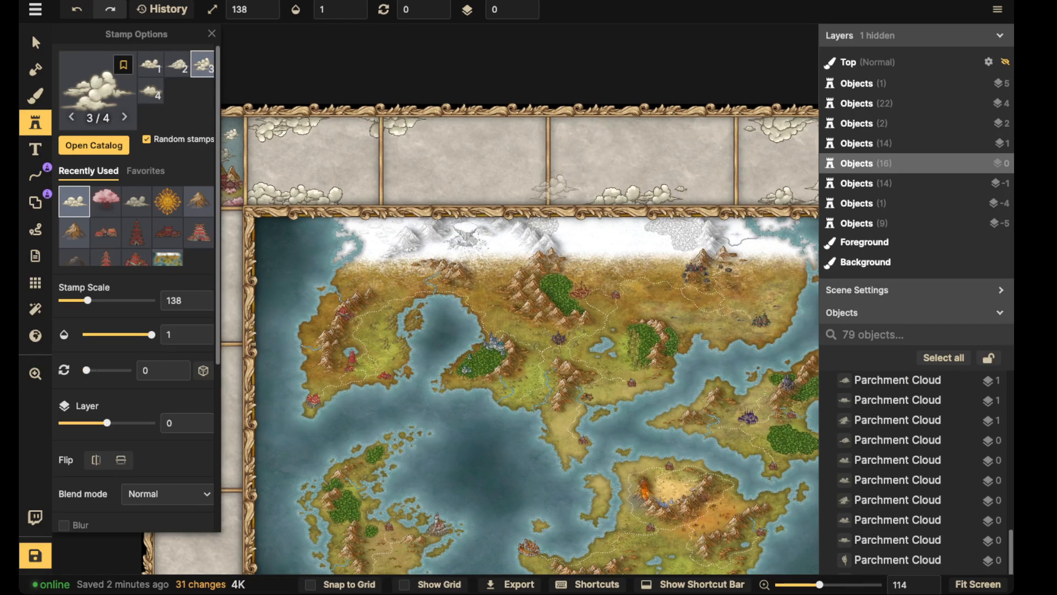
{"action": "left_click", "coordinate": [553, 198]}
{"action": "scroll", "coordinate": [502, 146], "scroll_direction": "down", "scroll_amount": 11}
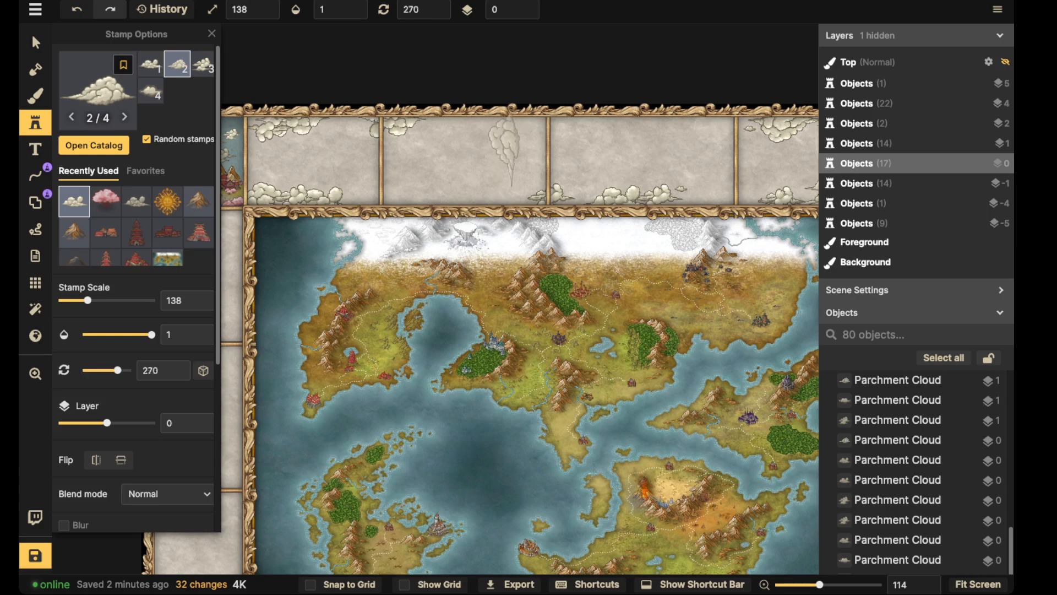
{"action": "scroll", "coordinate": [566, 164], "scroll_direction": "down", "scroll_amount": 1}
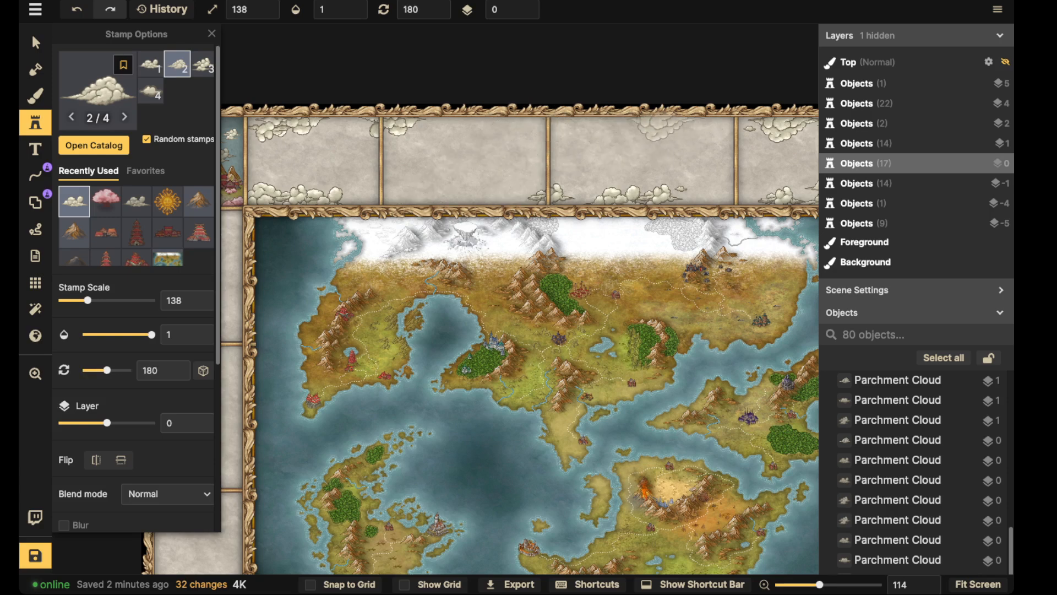
{"action": "left_click", "coordinate": [715, 119]}
{"action": "scroll", "coordinate": [443, 175], "scroll_direction": "down", "scroll_amount": 3}
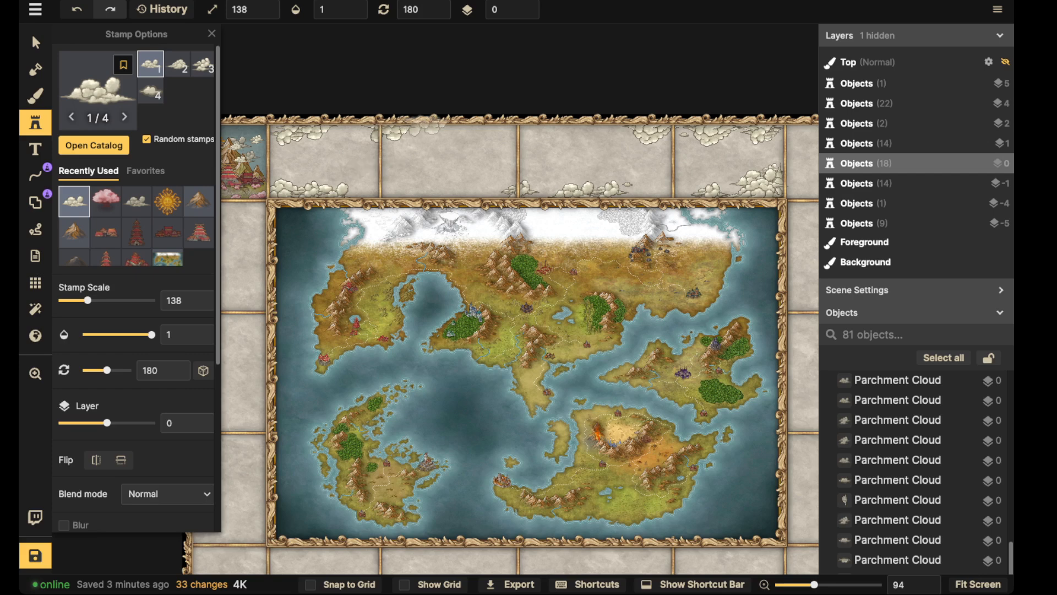
Step: Place the third Parchment Cloud variant, rotated 180 degrees at scale 138, in the second upper panel's upper-right corner
{"action": "key", "text": "Left"}
{"action": "key", "text": "Left"}
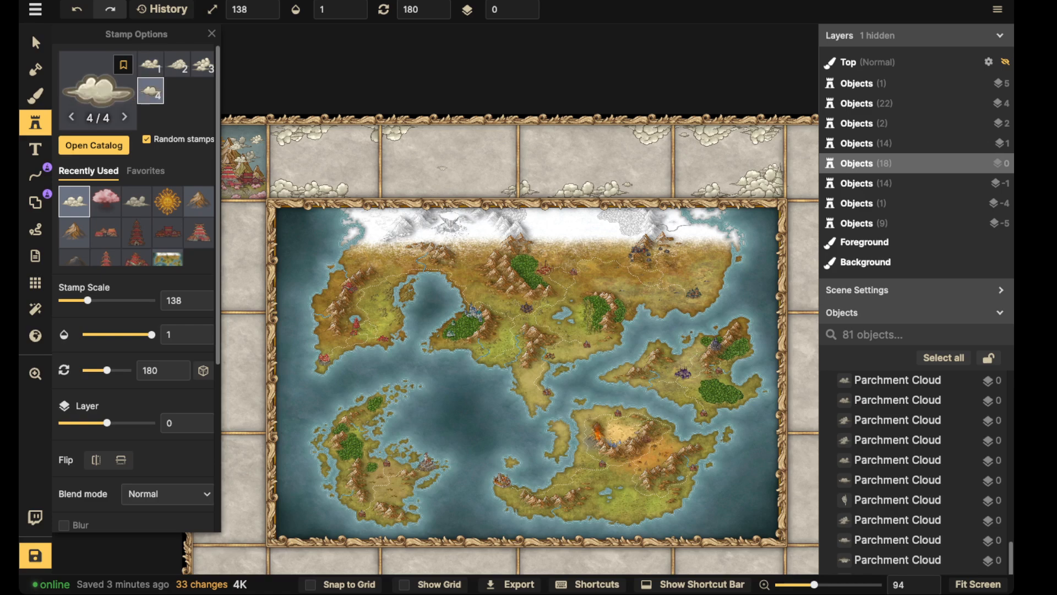
{"action": "scroll", "coordinate": [418, 169], "scroll_direction": "up", "scroll_amount": 1}
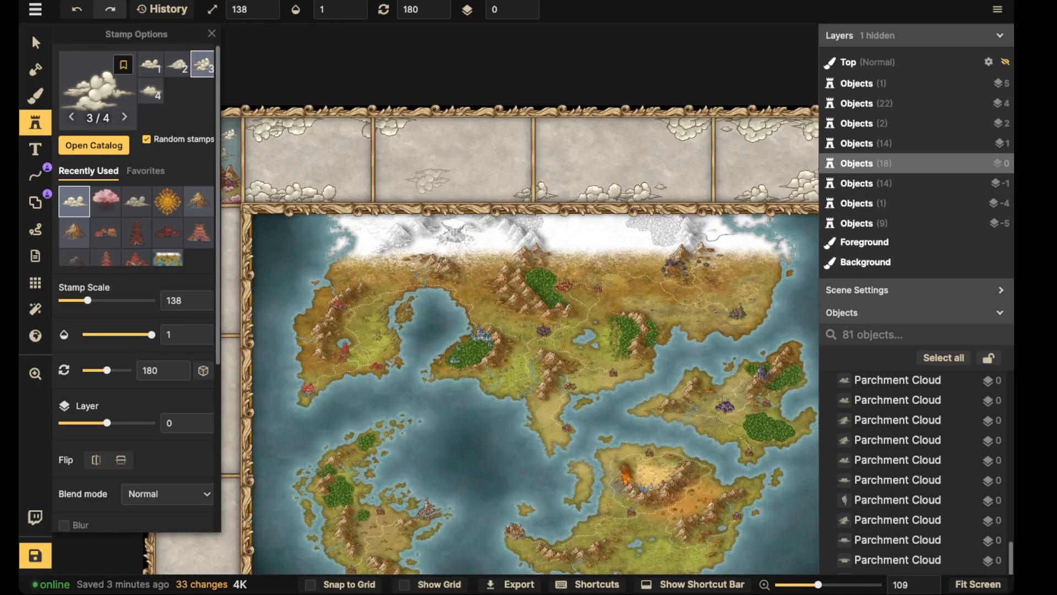
{"action": "left_click", "coordinate": [499, 128]}
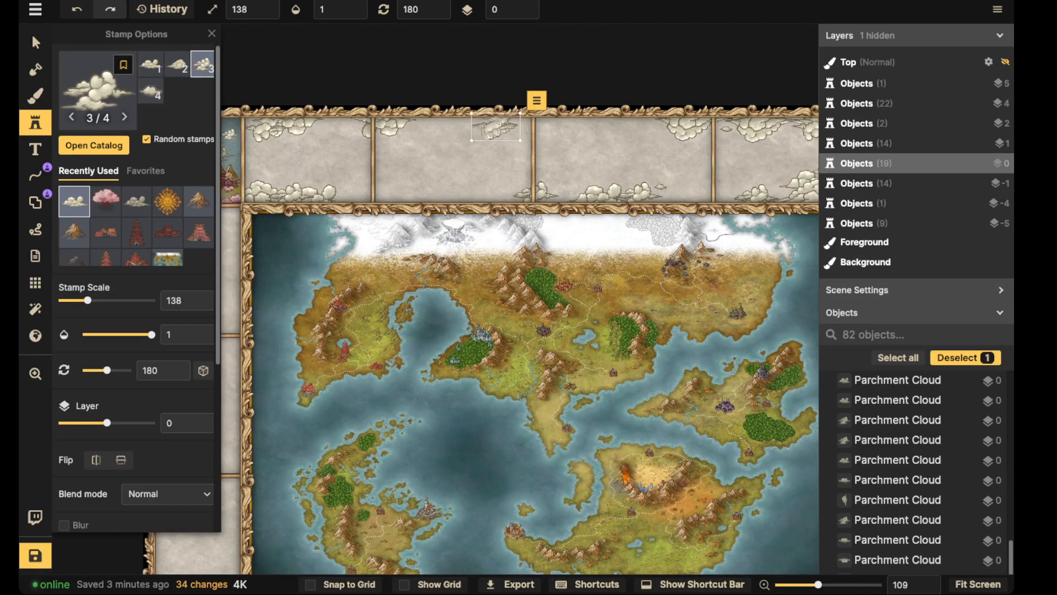
{"action": "scroll", "coordinate": [427, 185], "scroll_direction": "down", "scroll_amount": 2}
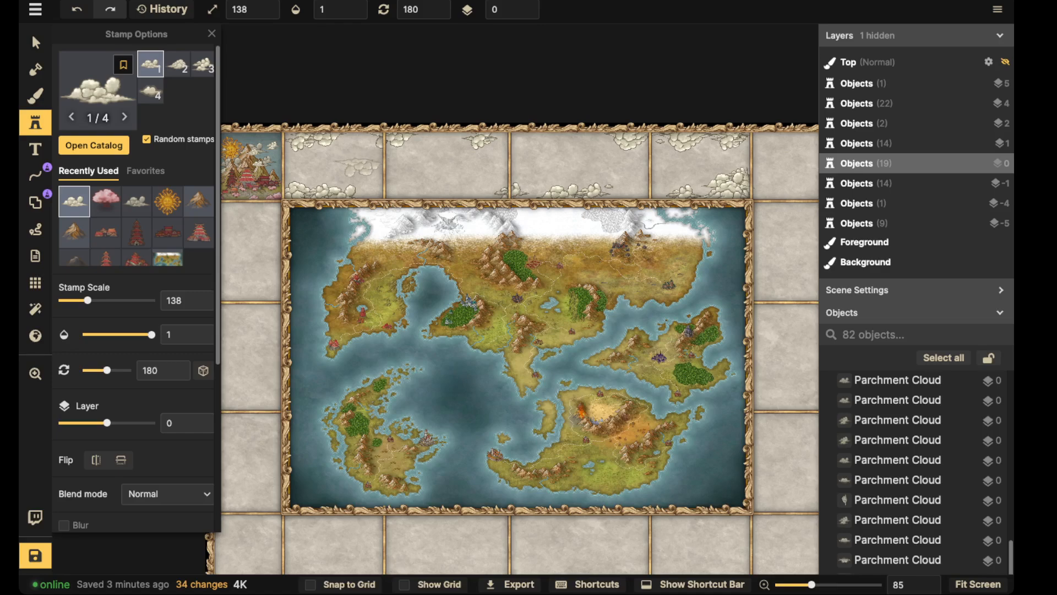
Step: Set the cloud stamp to layer -3, scale 168, rotation 0 and brightness 104, and close the stamp options
{"action": "double_click", "coordinate": [527, 14]}
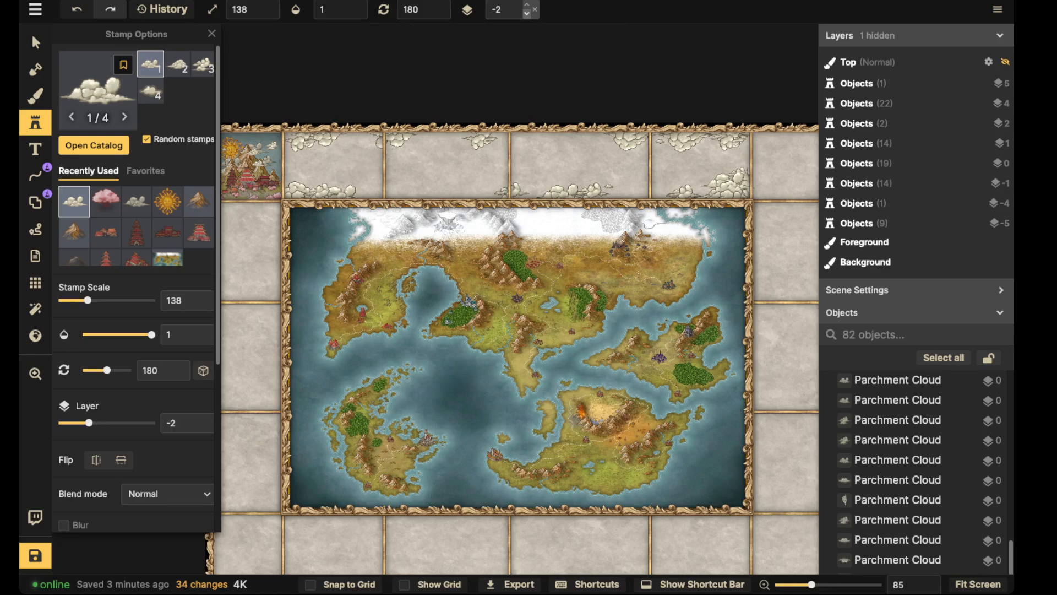
{"action": "key", "text": "Up"}
{"action": "scroll", "coordinate": [136, 275], "scroll_direction": "down", "scroll_amount": 5}
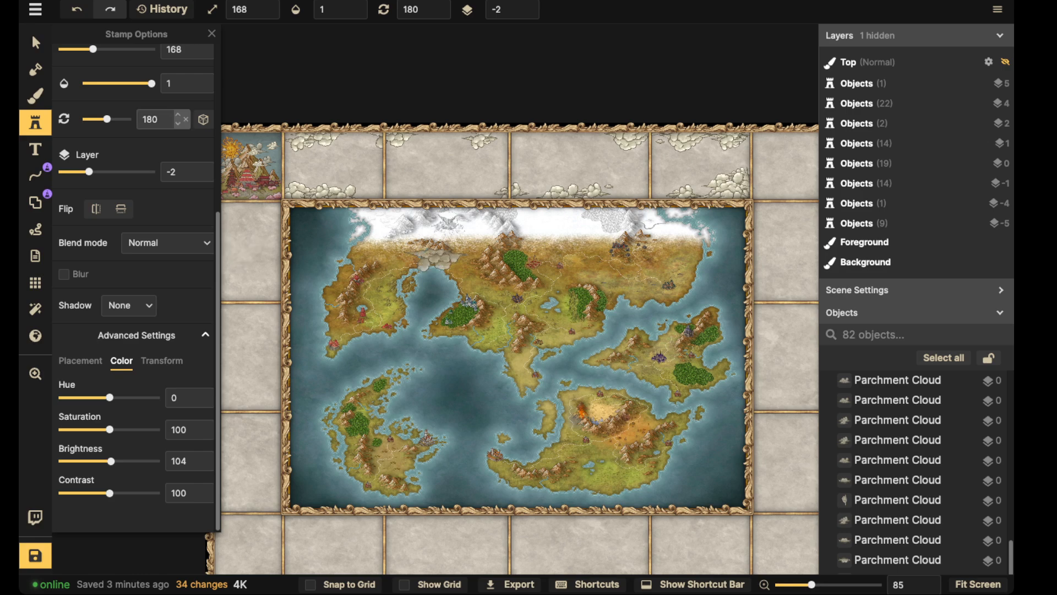
{"action": "left_click", "coordinate": [211, 34]}
{"action": "scroll", "coordinate": [328, 144], "scroll_direction": "up", "scroll_amount": 2}
{"action": "key", "text": "r"}
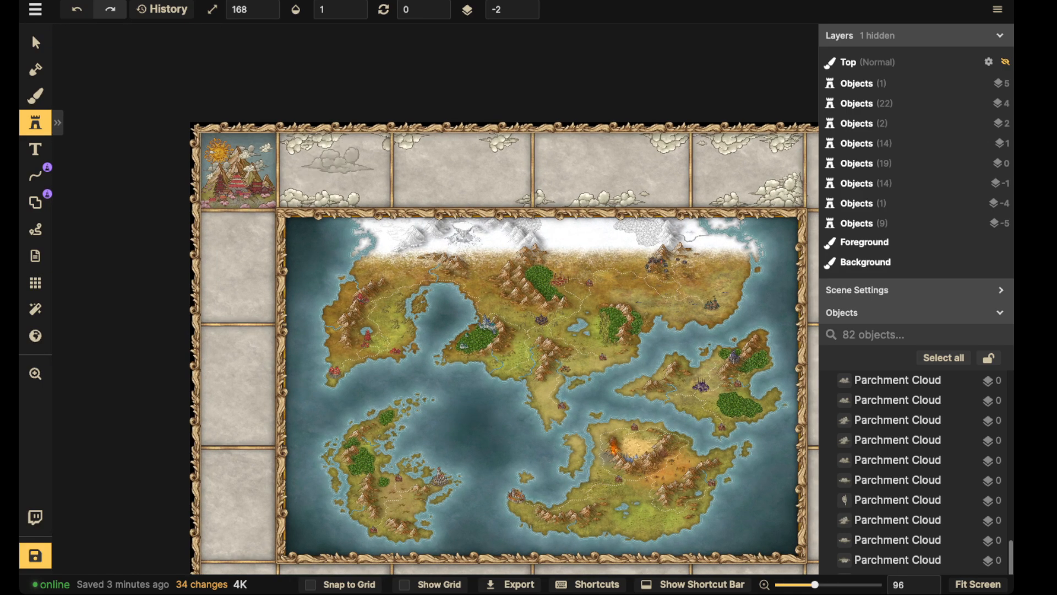
{"action": "scroll", "coordinate": [84, 312], "scroll_direction": "down", "scroll_amount": 2}
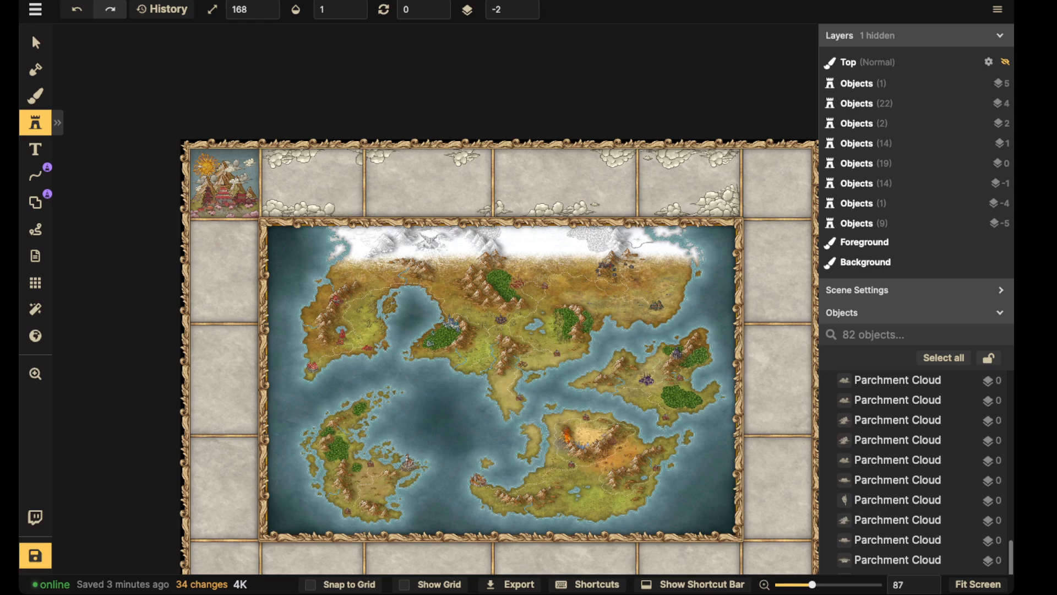
{"action": "left_click", "coordinate": [527, 14]}
Step: Place larger background clouds on layer -3, two behind the first upper panel's lower cluster and one behind the third panel's lower cluster
{"action": "left_click", "coordinate": [331, 206]}
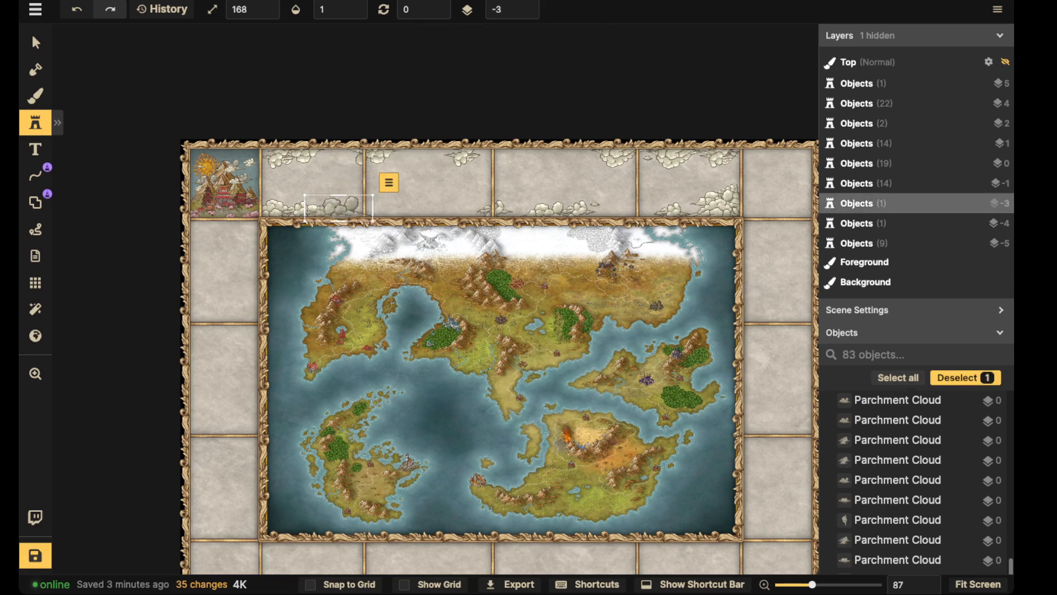
{"action": "left_click", "coordinate": [300, 198]}
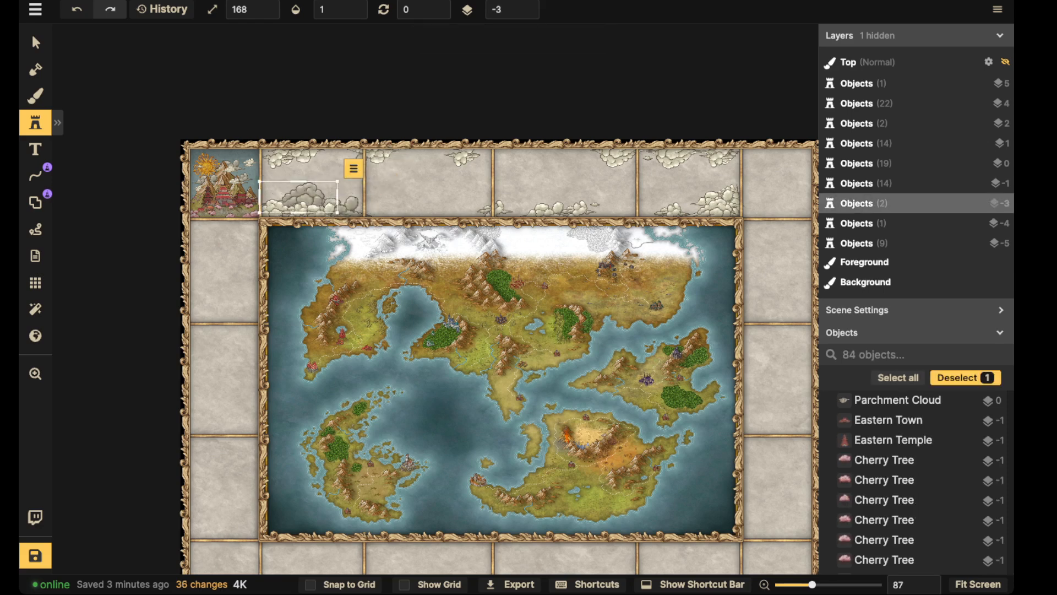
{"action": "left_click", "coordinate": [570, 202]}
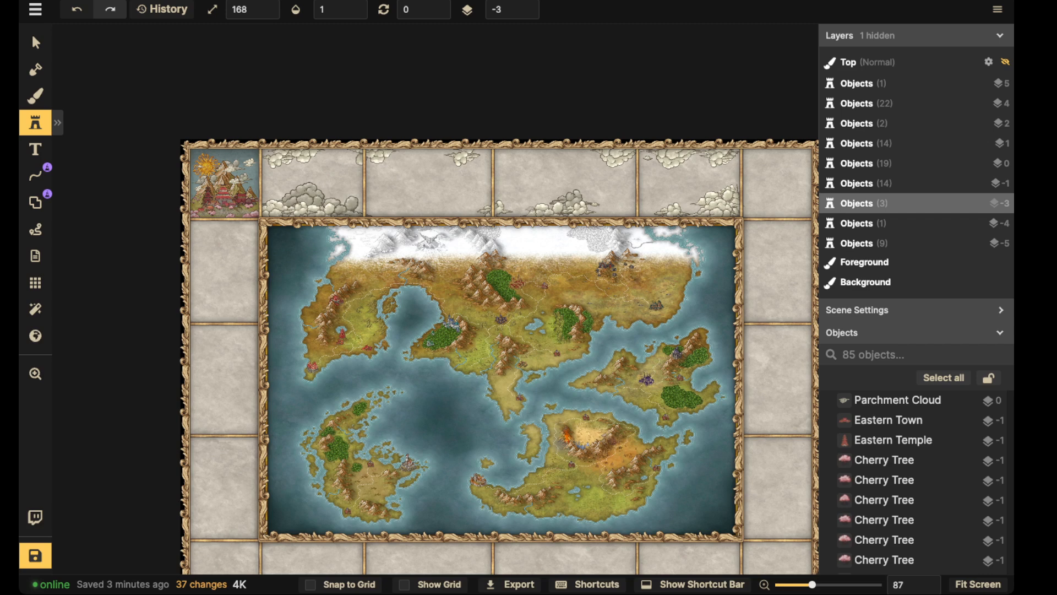
Step: Place three background clouds on layer -3, one at the second upper panel's lower-right corner and two behind the fourth panel's lower-right cluster
{"action": "left_click", "coordinate": [718, 200]}
{"action": "left_click", "coordinate": [472, 206]}
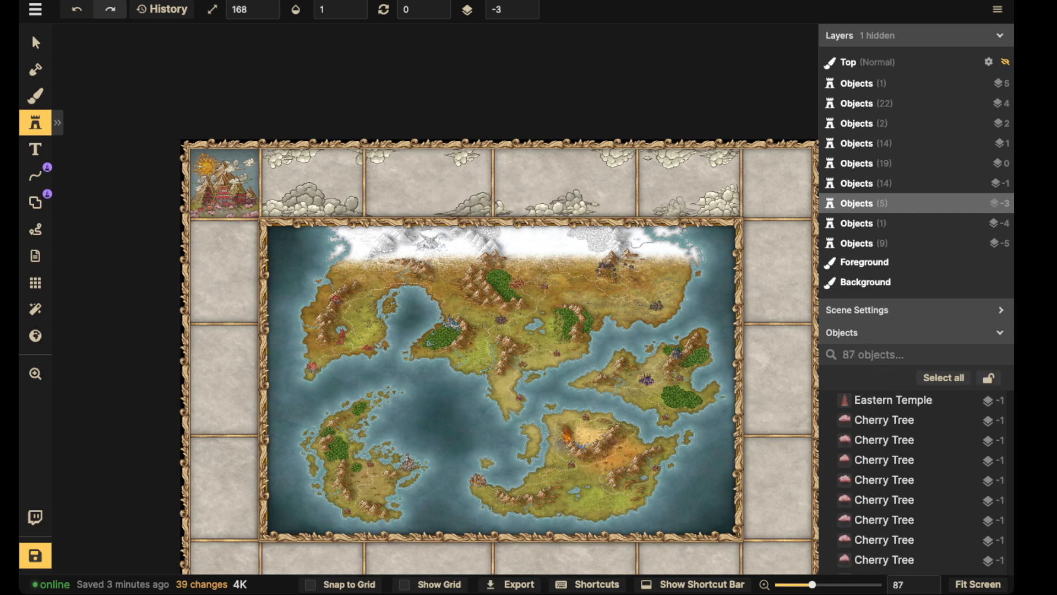
{"action": "left_click", "coordinate": [693, 200]}
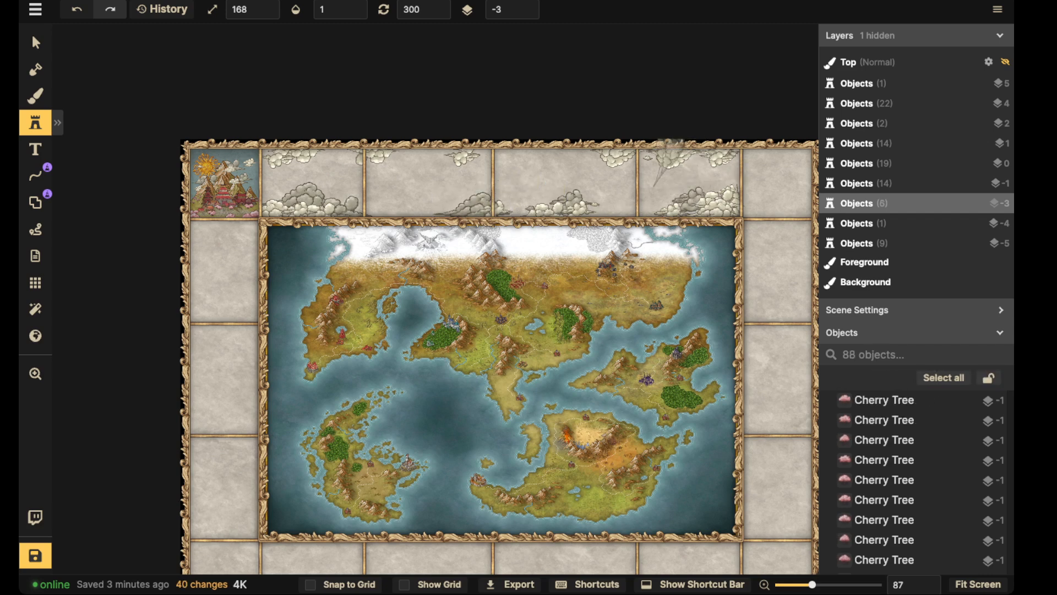
Step: Place three background clouds rotated 180 degrees on layer -3, one behind the fourth upper panel's top clusters and two near the second panel's upper corners
{"action": "scroll", "coordinate": [672, 172], "scroll_direction": "down", "scroll_amount": 7}
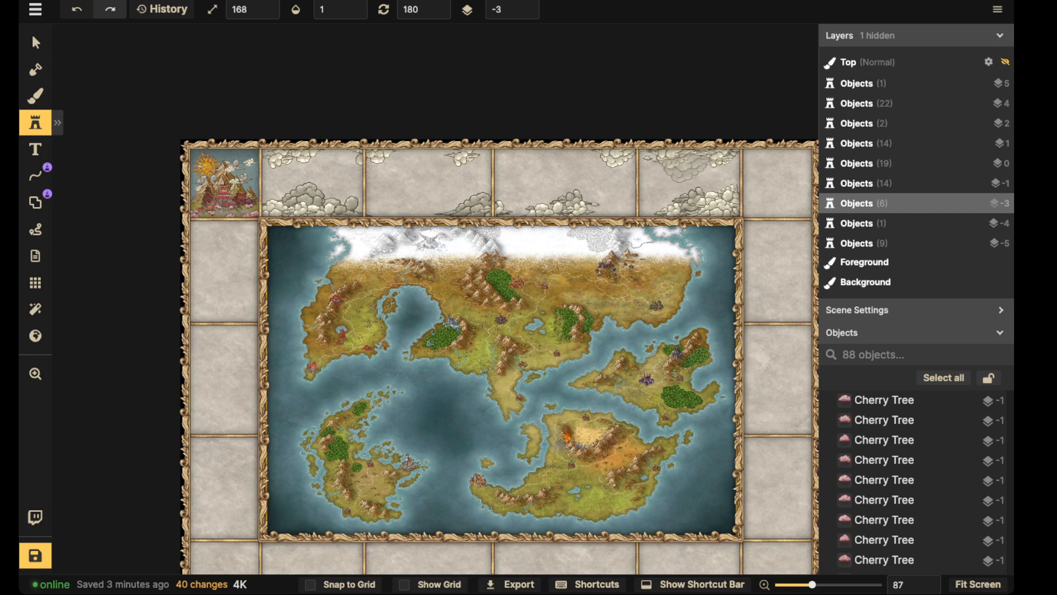
{"action": "left_click", "coordinate": [691, 162]}
{"action": "key", "text": "Escape"}
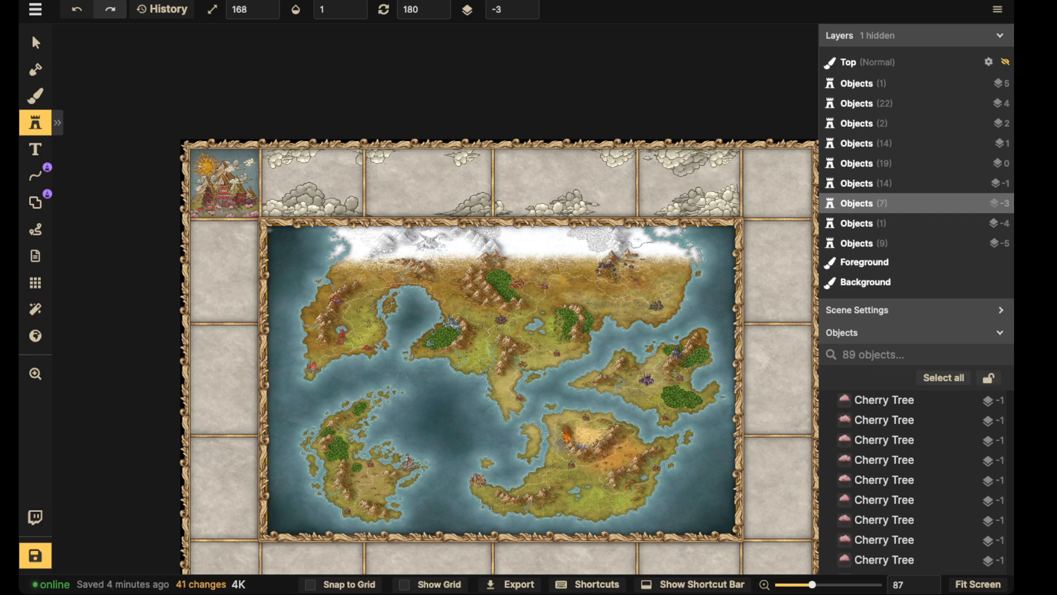
{"action": "left_click", "coordinate": [410, 158]}
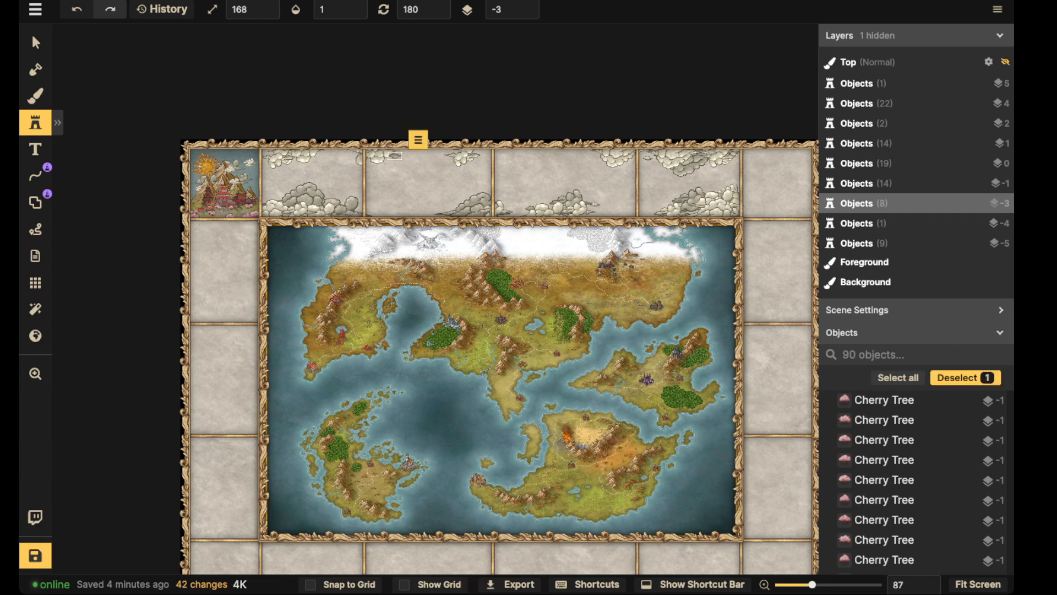
{"action": "key", "text": "Escape"}
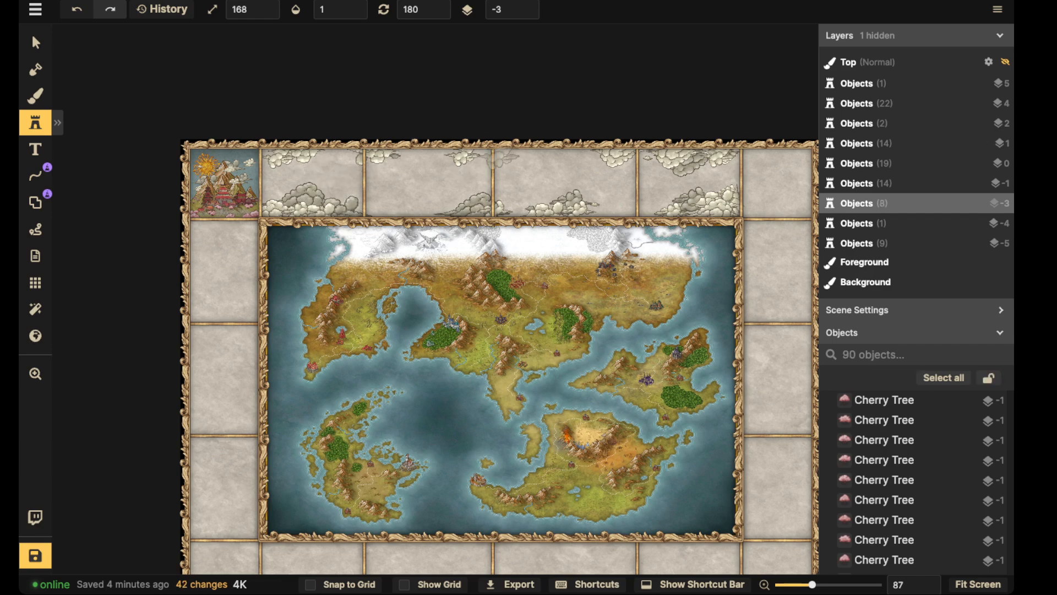
{"action": "left_click", "coordinate": [497, 158]}
{"action": "key", "text": "Escape"}
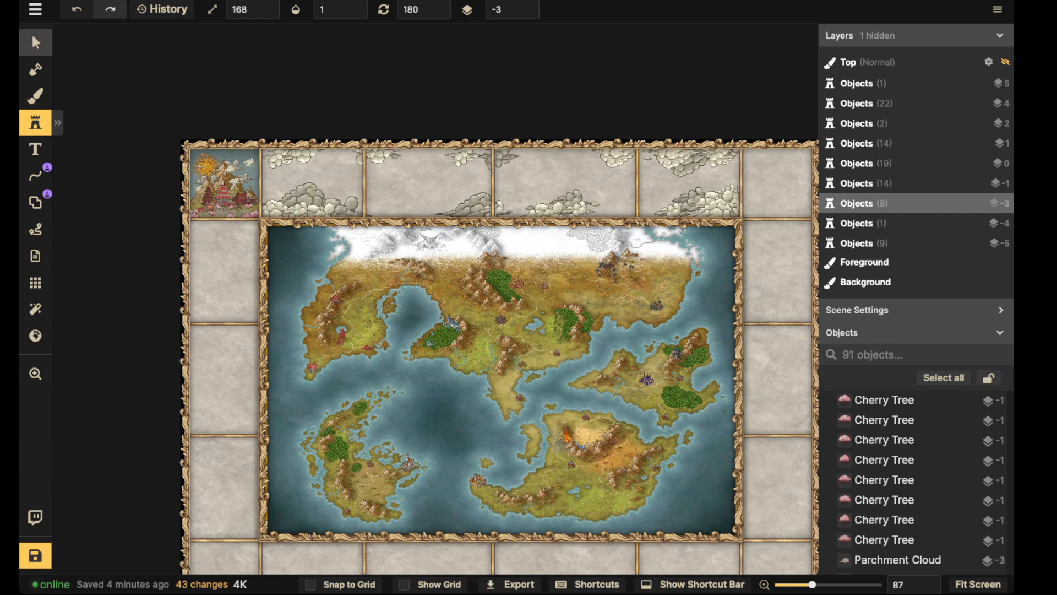
Step: Enter the locked Frame group and select the vertical gold line dividing the first and second upper panels
{"action": "key", "text": "v"}
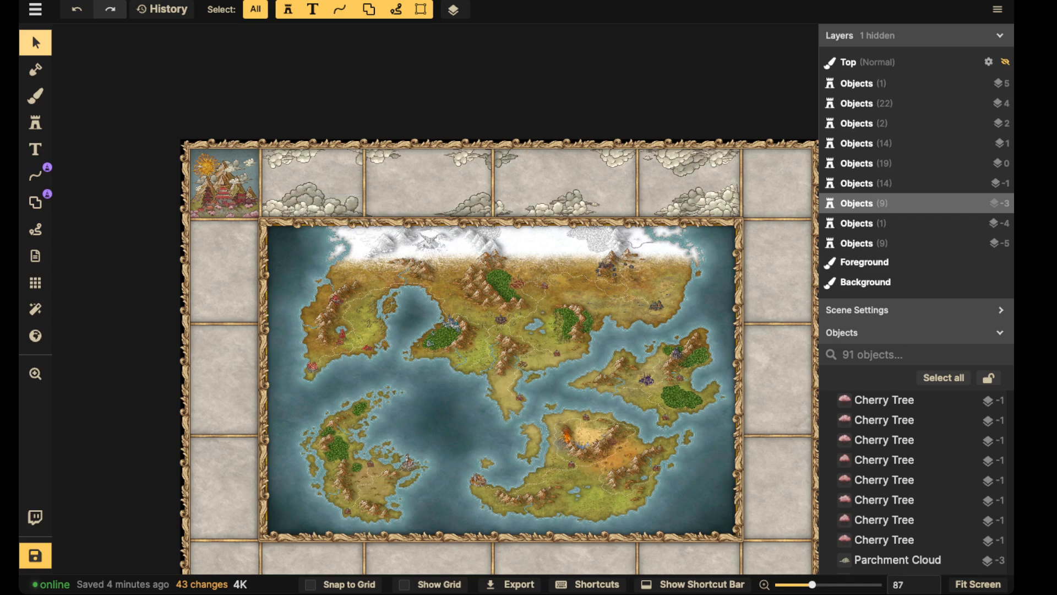
{"action": "scroll", "coordinate": [508, 182], "scroll_direction": "down", "scroll_amount": 1}
{"action": "key", "text": "space"}
{"action": "left_click_drag", "start_coordinate": [508, 182], "coordinate": [481, 181]}
{"action": "scroll", "coordinate": [803, 336], "scroll_direction": "down", "scroll_amount": 1}
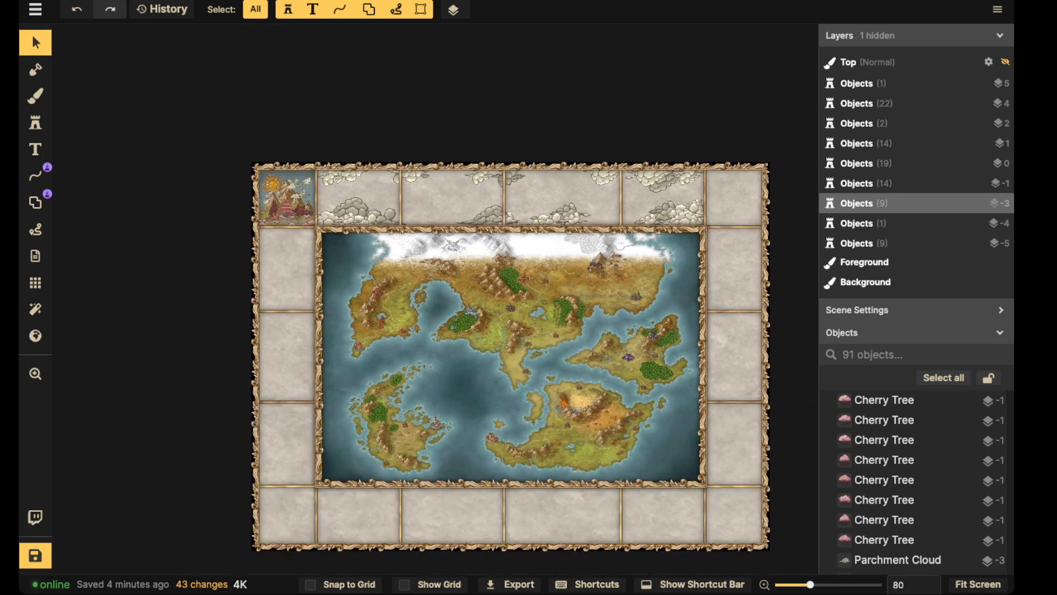
{"action": "key", "text": "space"}
{"action": "left_click_drag", "start_coordinate": [803, 336], "coordinate": [618, 263]}
{"action": "scroll", "coordinate": [916, 520], "scroll_direction": "down", "scroll_amount": 4}
{"action": "scroll", "coordinate": [916, 518], "scroll_direction": "down", "scroll_amount": 5}
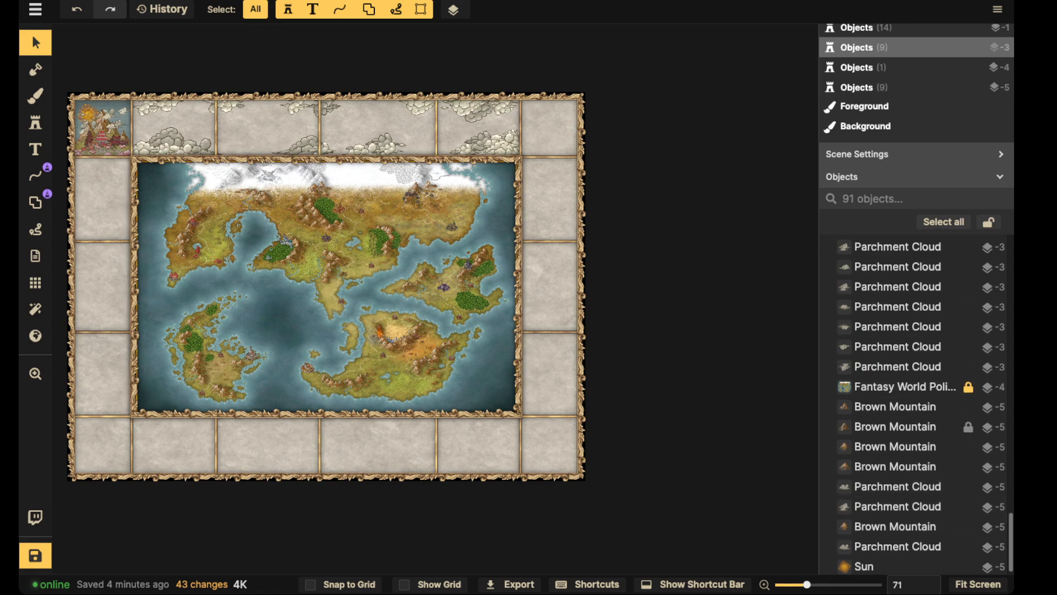
{"action": "scroll", "coordinate": [916, 405], "scroll_direction": "up", "scroll_amount": 10}
{"action": "scroll", "coordinate": [914, 408], "scroll_direction": "up", "scroll_amount": 3}
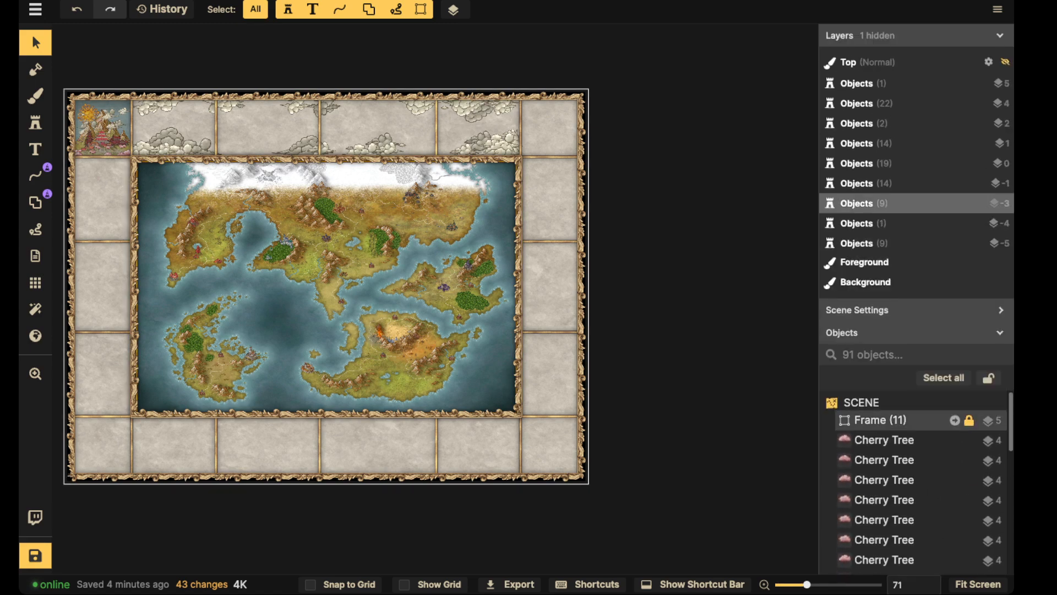
{"action": "double_click", "coordinate": [881, 419]}
{"action": "left_click_drag", "start_coordinate": [550, 309], "coordinate": [765, 332]}
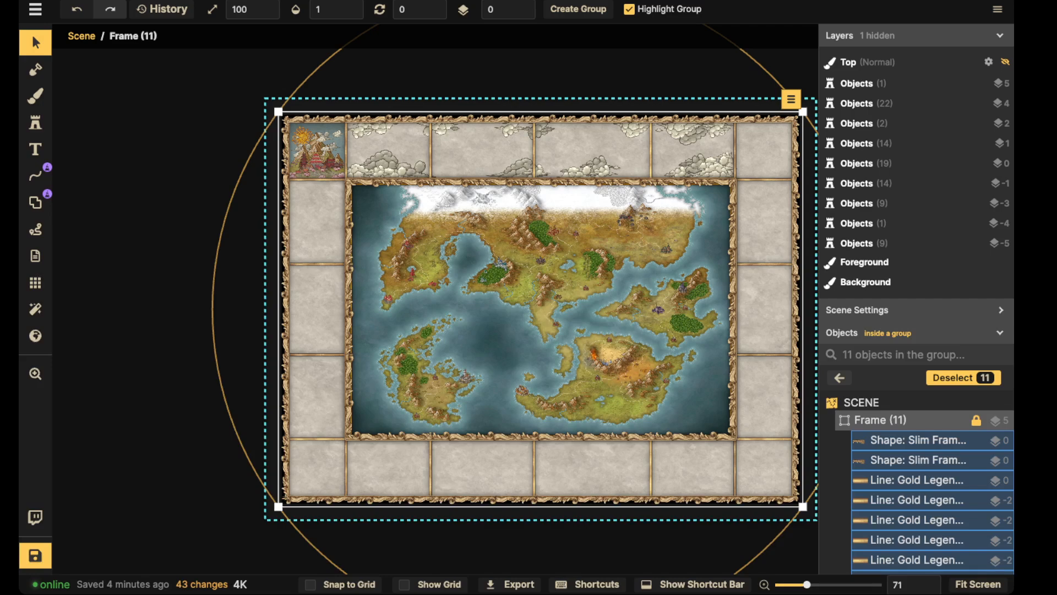
{"action": "scroll", "coordinate": [423, 144], "scroll_direction": "up", "scroll_amount": 1}
{"action": "left_click", "coordinate": [431, 146]}
{"action": "scroll", "coordinate": [380, 151], "scroll_direction": "up", "scroll_amount": 1}
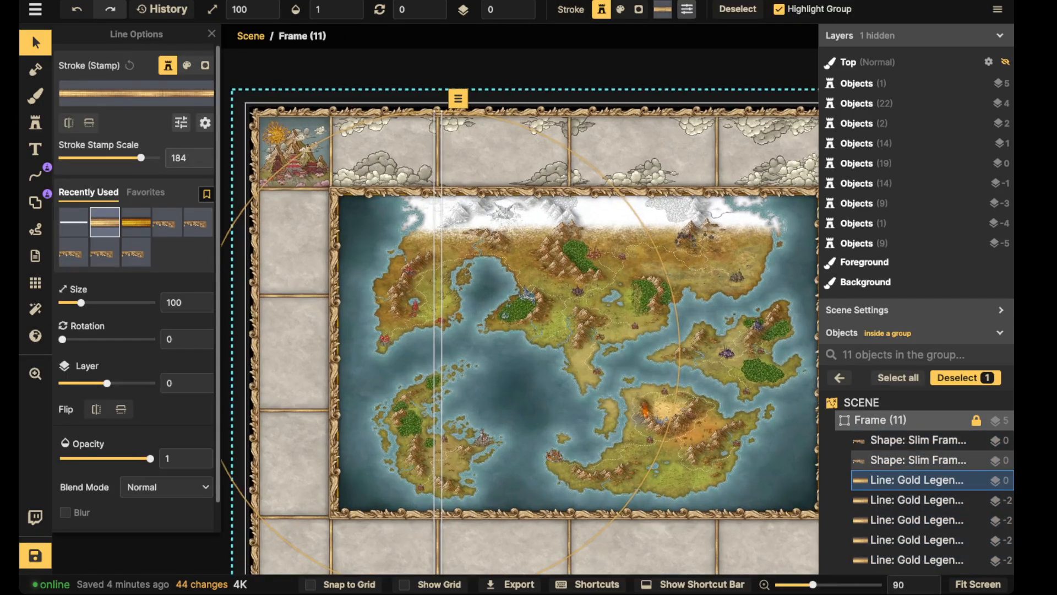
Step: Enable Snap to Grid and add a line portal of width 1 that opens the divider between the first and second upper panels
{"action": "left_click", "coordinate": [35, 175]}
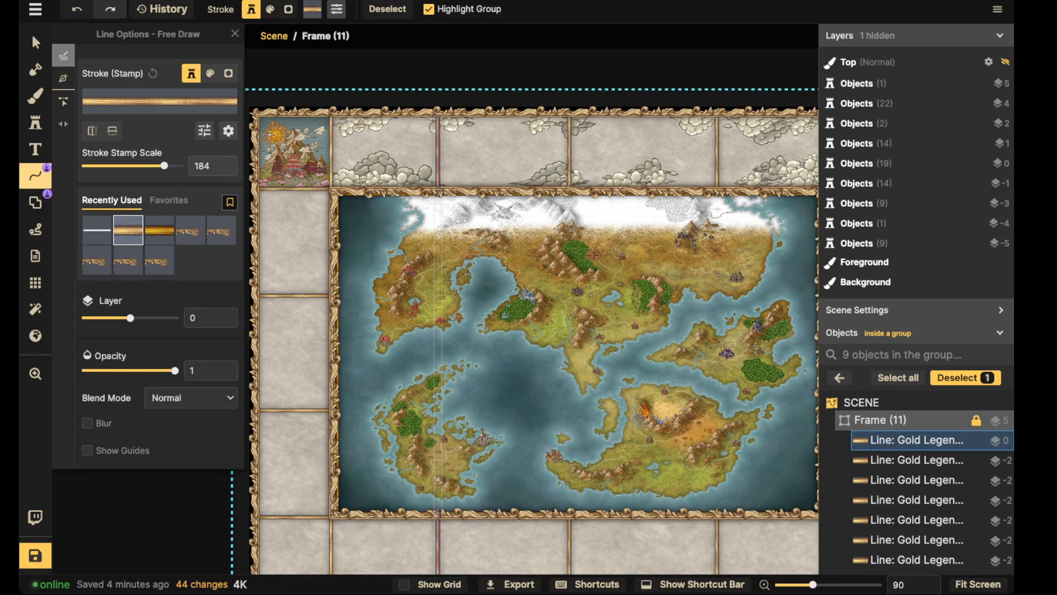
{"action": "left_click", "coordinate": [63, 123]}
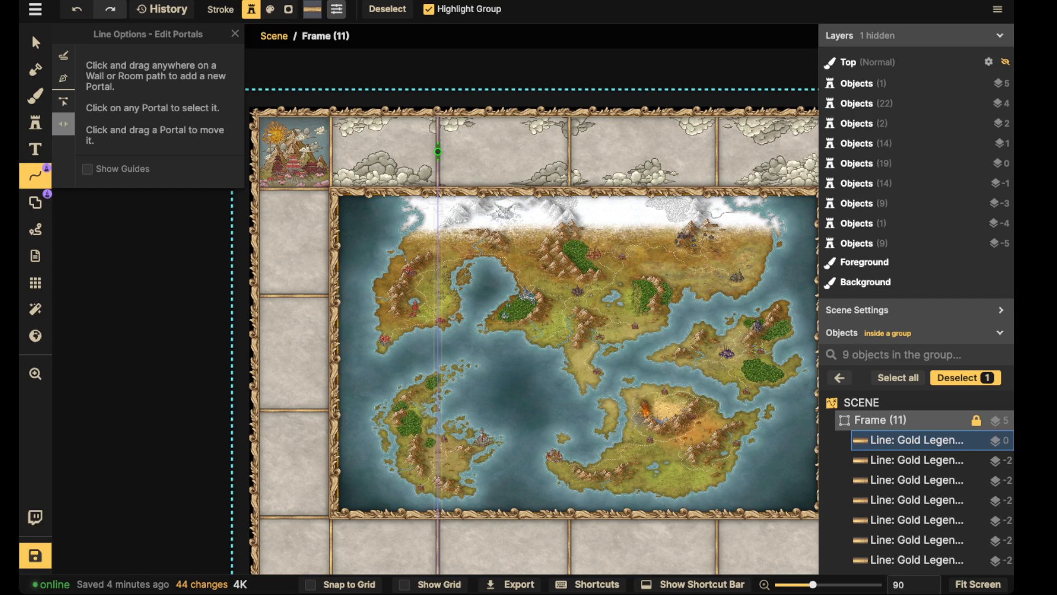
{"action": "left_click", "coordinate": [339, 584]}
{"action": "left_click_drag", "start_coordinate": [438, 147], "coordinate": [438, 156]}
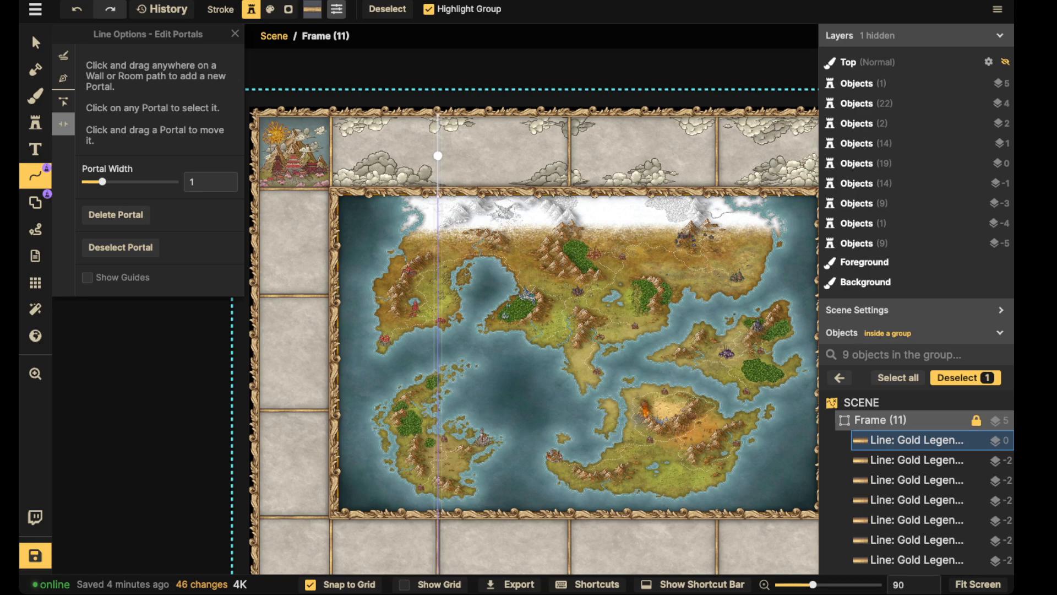
{"action": "key", "text": "Escape"}
Step: Add portals that open the two remaining dividers, between the second and third and between the third and fourth upper panels
{"action": "left_click_drag", "start_coordinate": [569, 147], "coordinate": [409, 200]}
{"action": "left_click", "coordinate": [408, 200]}
{"action": "left_click", "coordinate": [408, 201]}
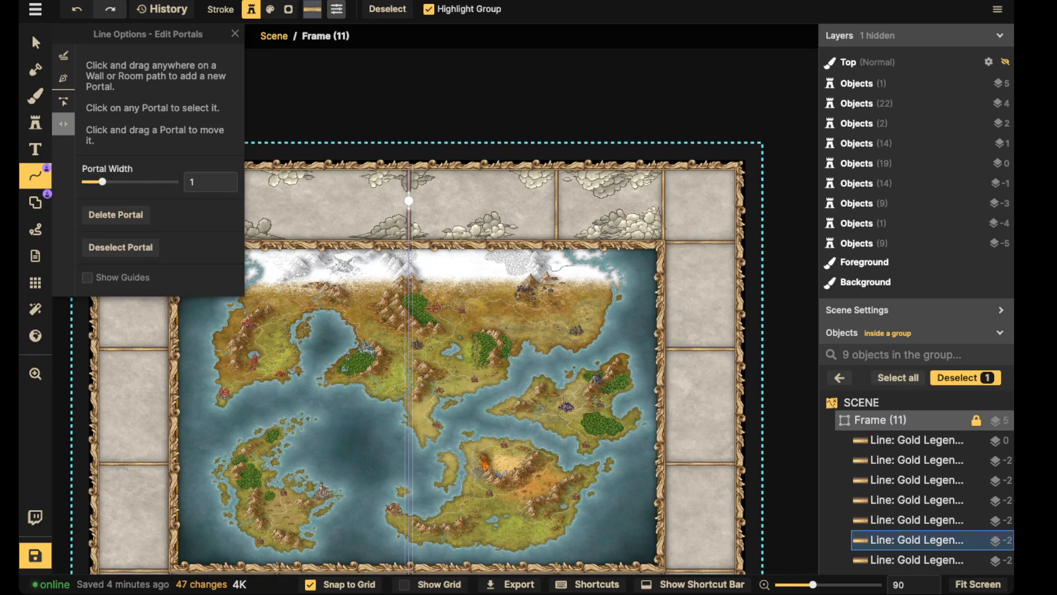
{"action": "left_click", "coordinate": [557, 201]}
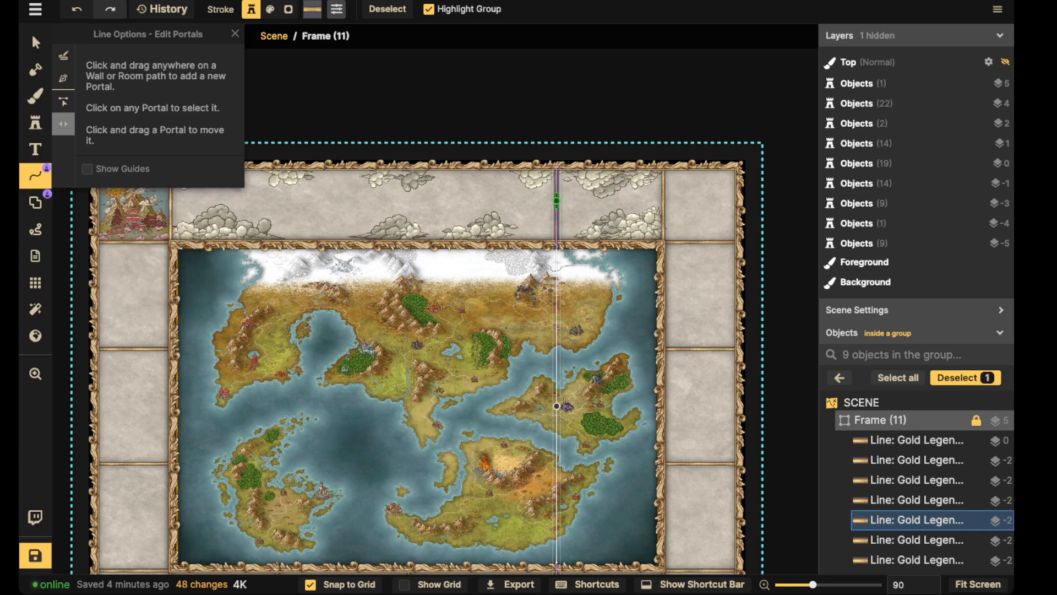
{"action": "left_click", "coordinate": [556, 200]}
{"action": "key", "text": "Escape"}
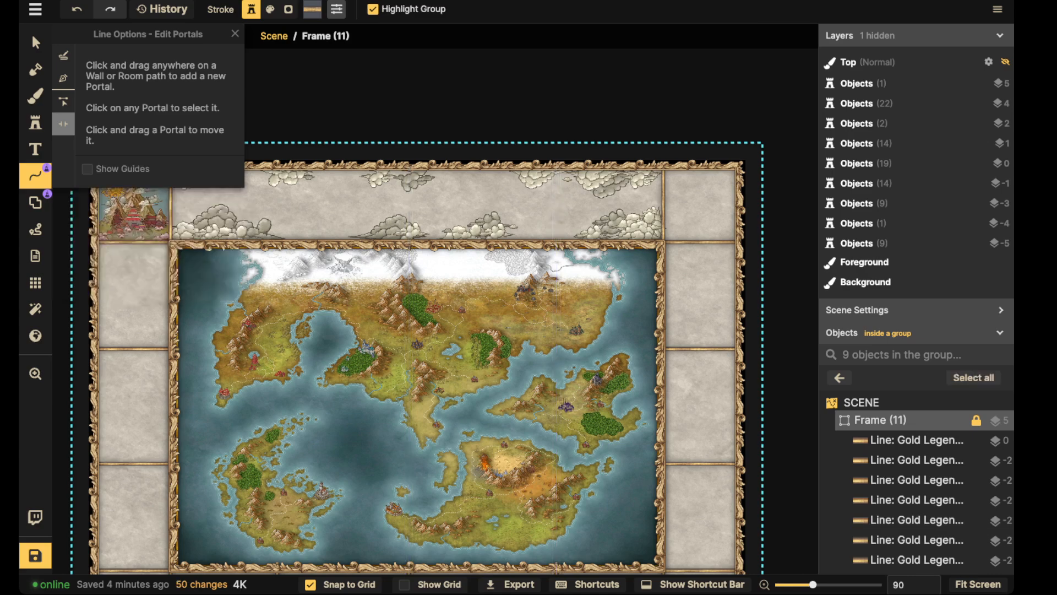
Step: Leave the Frame group and return to the whole scene
{"action": "scroll", "coordinate": [438, 207], "scroll_direction": "down", "scroll_amount": 2}
{"action": "left_click_drag", "start_coordinate": [438, 207], "coordinate": [537, 167]}
{"action": "left_click", "coordinate": [35, 42]}
{"action": "scroll", "coordinate": [416, 156], "scroll_direction": "down", "scroll_amount": 1}
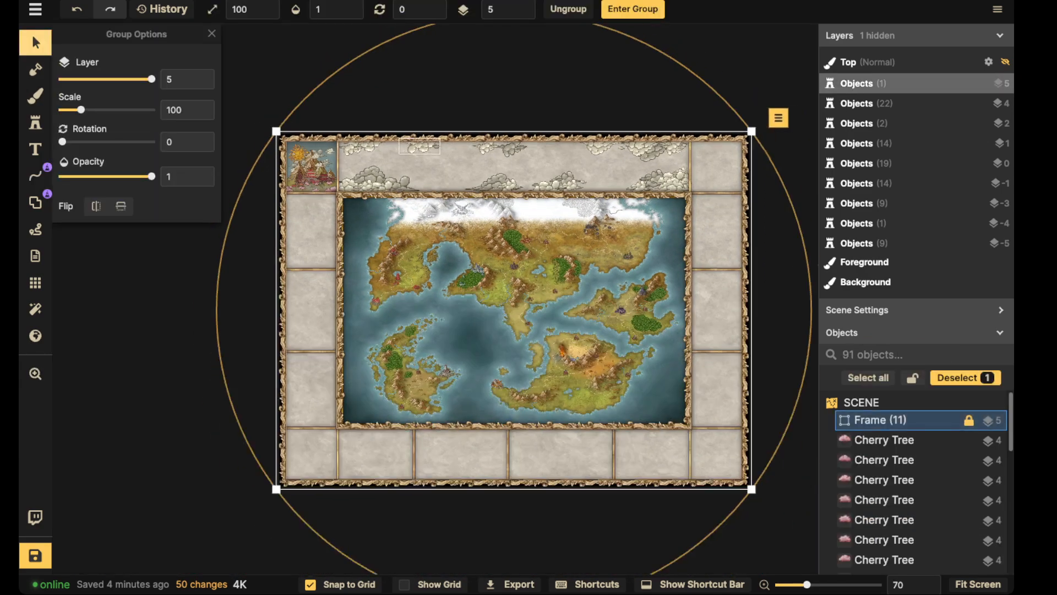
{"action": "left_click_drag", "start_coordinate": [416, 156], "coordinate": [401, 153]}
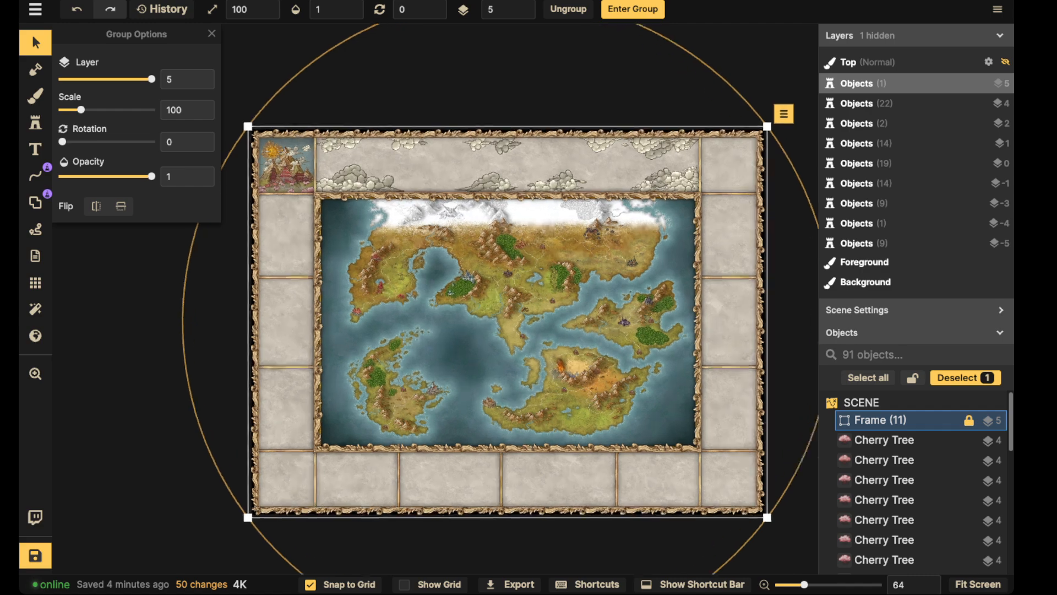
{"action": "scroll", "coordinate": [397, 88], "scroll_direction": "up", "scroll_amount": 3}
Step: Paint the merged upper panel's background with a rectangle of the lighter blue-grey texture on the Foreground layer at 0.54 opacity
{"action": "key", "text": "b"}
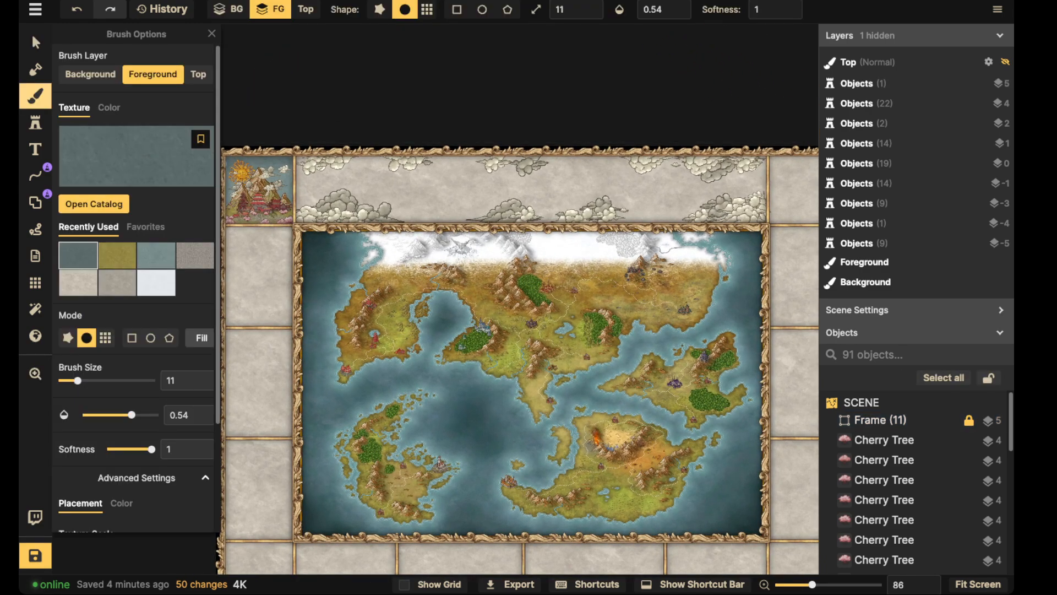
{"action": "left_click", "coordinate": [156, 255]}
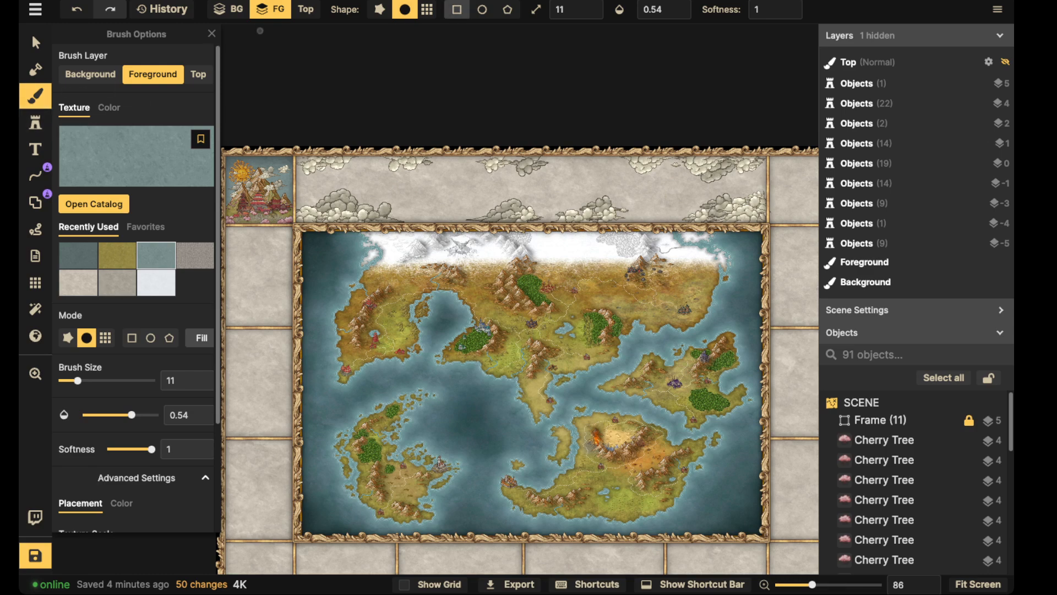
{"action": "left_click", "coordinate": [457, 9]}
{"action": "scroll", "coordinate": [317, 150], "scroll_direction": "down", "scroll_amount": 1}
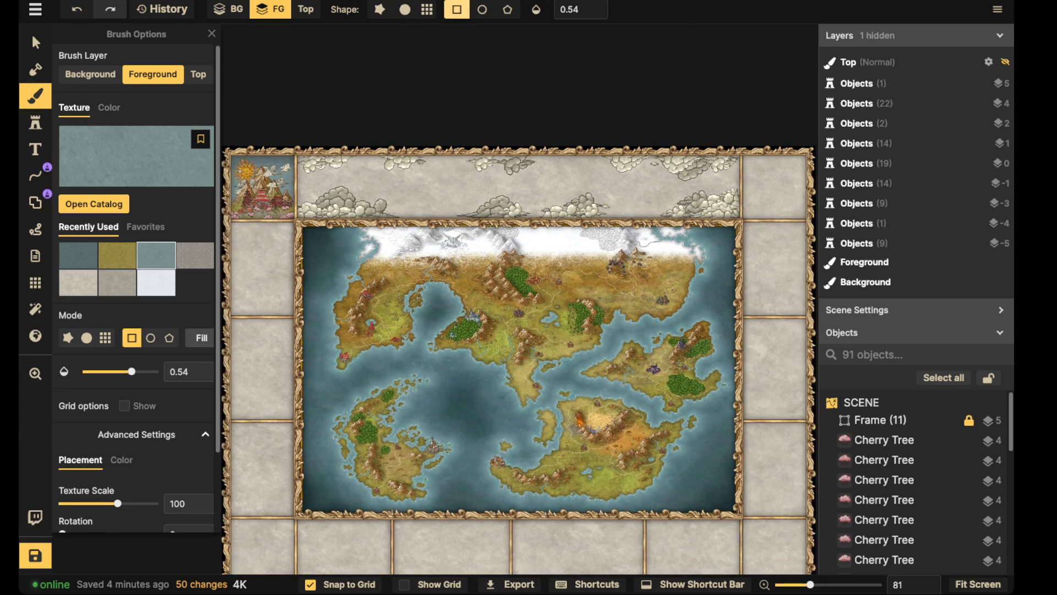
{"action": "mouse_move", "coordinate": [296, 154]}
{"action": "left_mouse_down"}
{"action": "mouse_move", "coordinate": [347, 205]}
{"action": "mouse_move", "coordinate": [742, 220]}
{"action": "left_mouse_up"}
{"action": "left_click", "coordinate": [447, 244]}
{"action": "scroll", "coordinate": [440, 231], "scroll_direction": "down", "scroll_amount": 2}
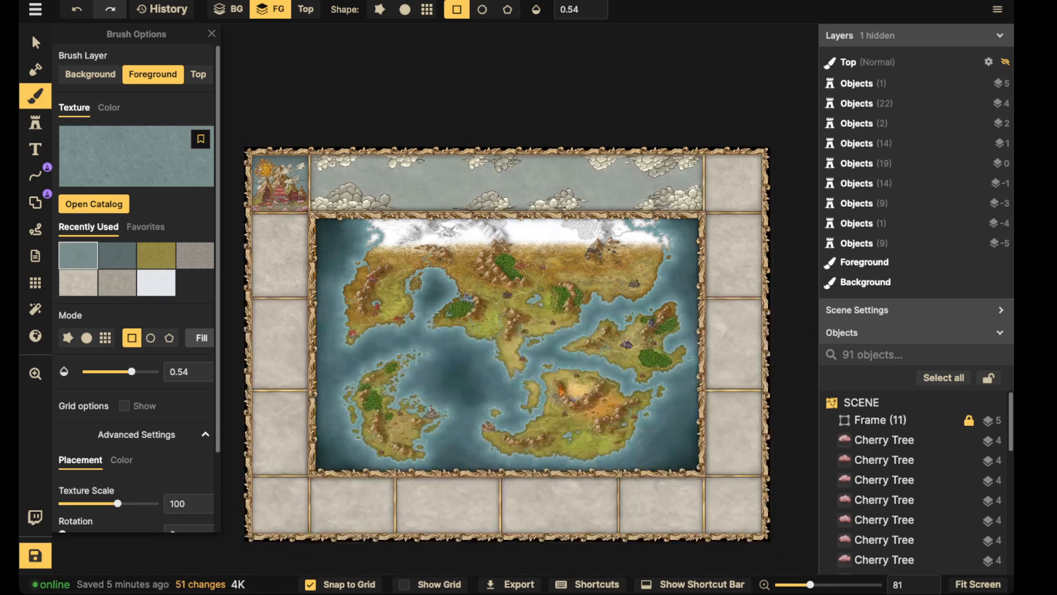
Step: Set the Parchment Cloud stamp to layer -5 with brightness 82, and turn off Snap to Grid
{"action": "left_click_drag", "start_coordinate": [466, 179], "coordinate": [474, 166]}
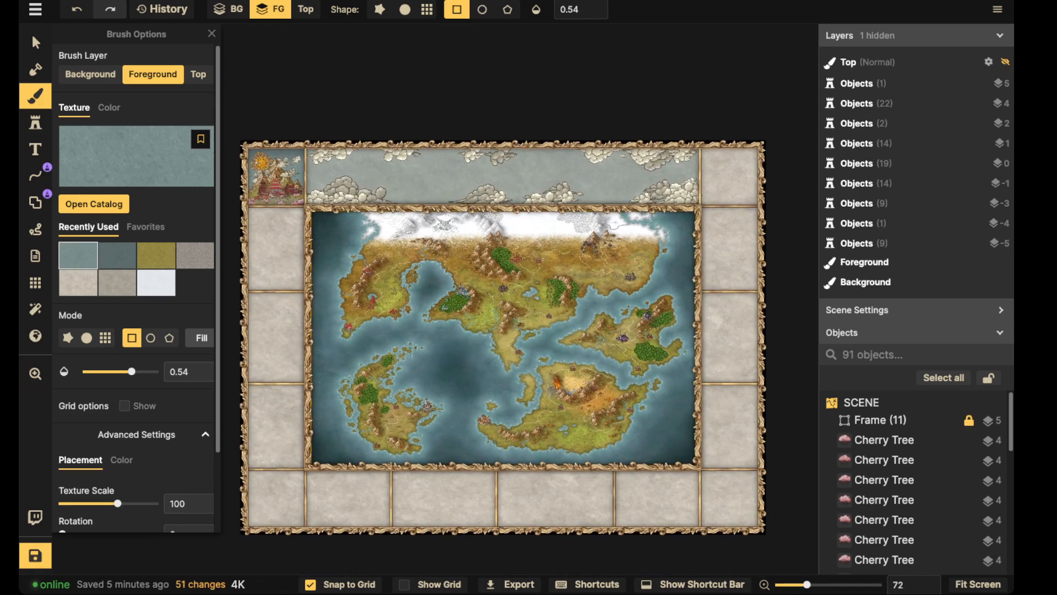
{"action": "scroll", "coordinate": [474, 167], "scroll_direction": "up", "scroll_amount": 1}
{"action": "mouse_move", "coordinate": [584, 396]}
{"action": "left_mouse_down"}
{"action": "mouse_move", "coordinate": [581, 352]}
{"action": "mouse_move", "coordinate": [582, 416]}
{"action": "left_mouse_up"}
{"action": "scroll", "coordinate": [763, 234], "scroll_direction": "up", "scroll_amount": 2}
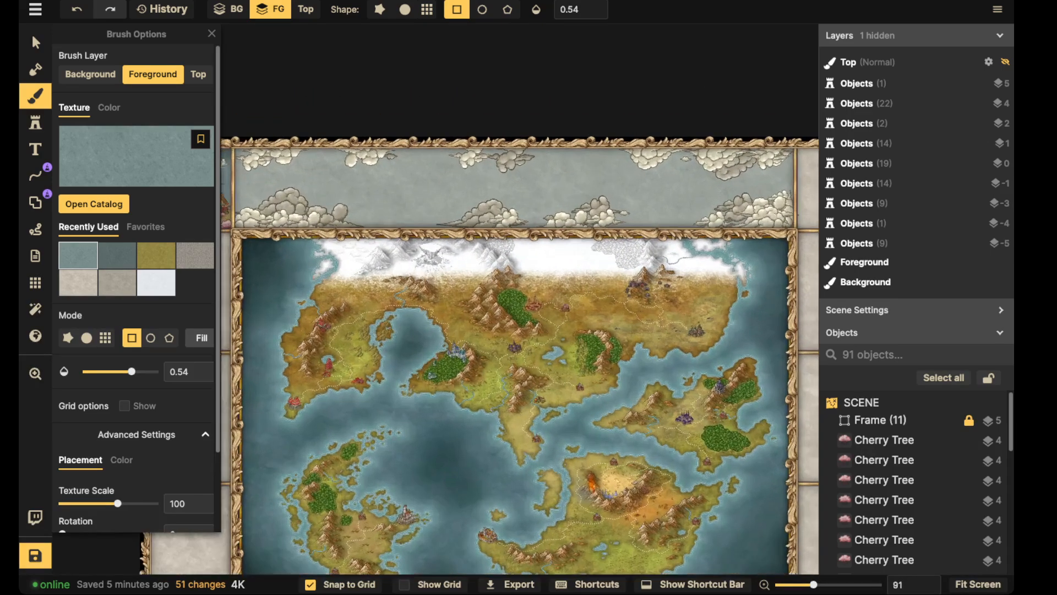
{"action": "left_click_drag", "start_coordinate": [763, 234], "coordinate": [860, 254]}
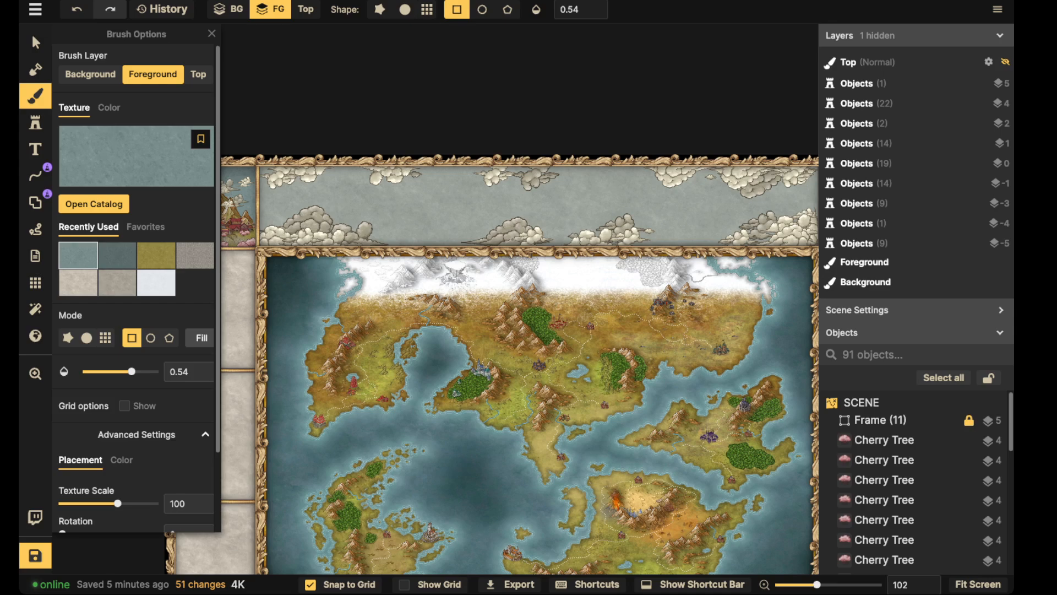
{"action": "left_click", "coordinate": [35, 42]}
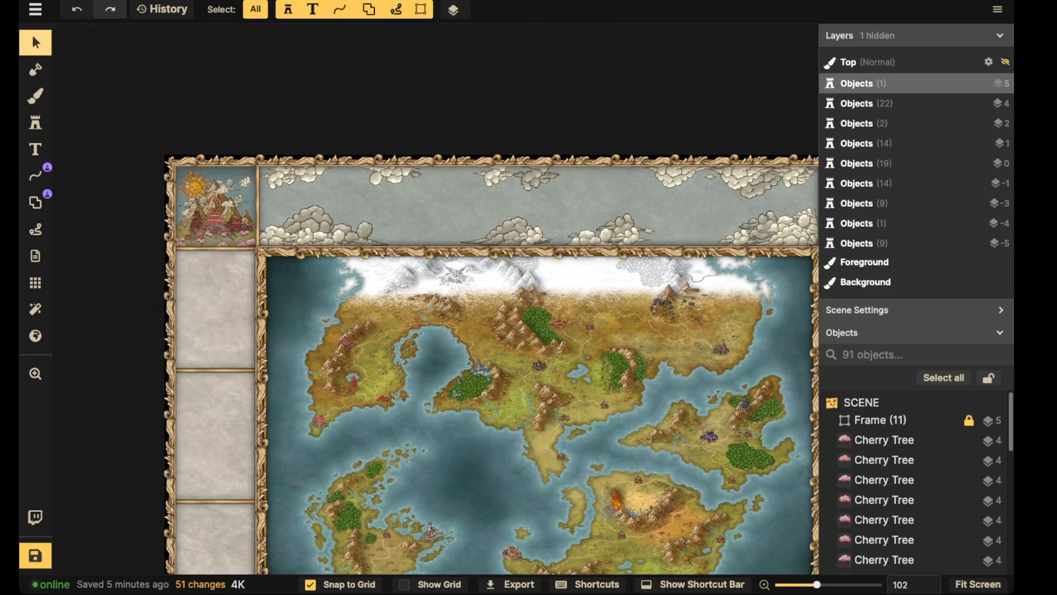
{"action": "left_click", "coordinate": [349, 234]}
{"action": "left_click", "coordinate": [303, 223]}
{"action": "left_click", "coordinate": [35, 123]}
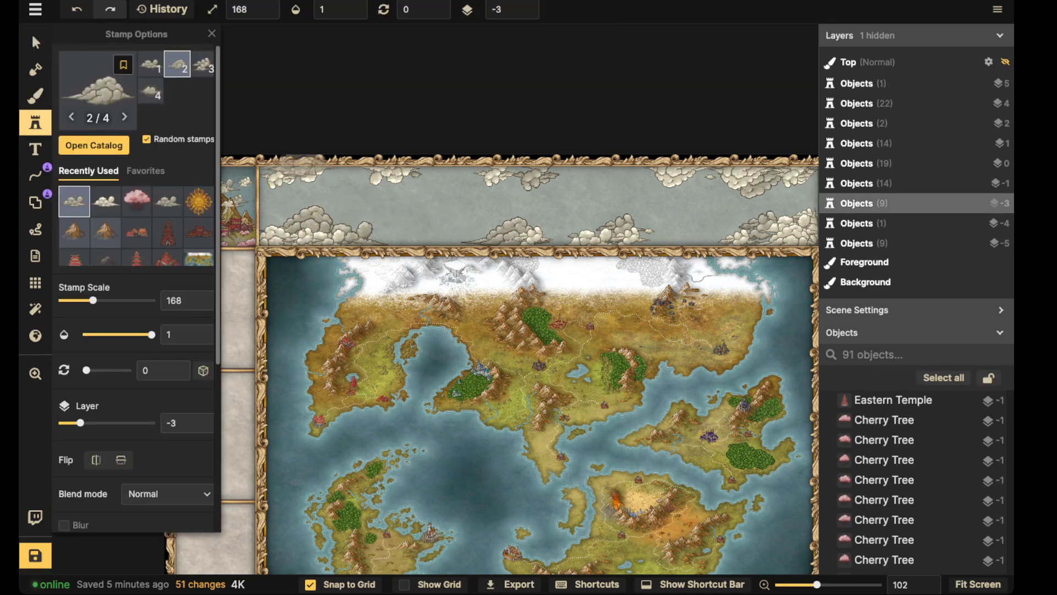
{"action": "scroll", "coordinate": [512, 9], "scroll_direction": "down", "scroll_amount": 2}
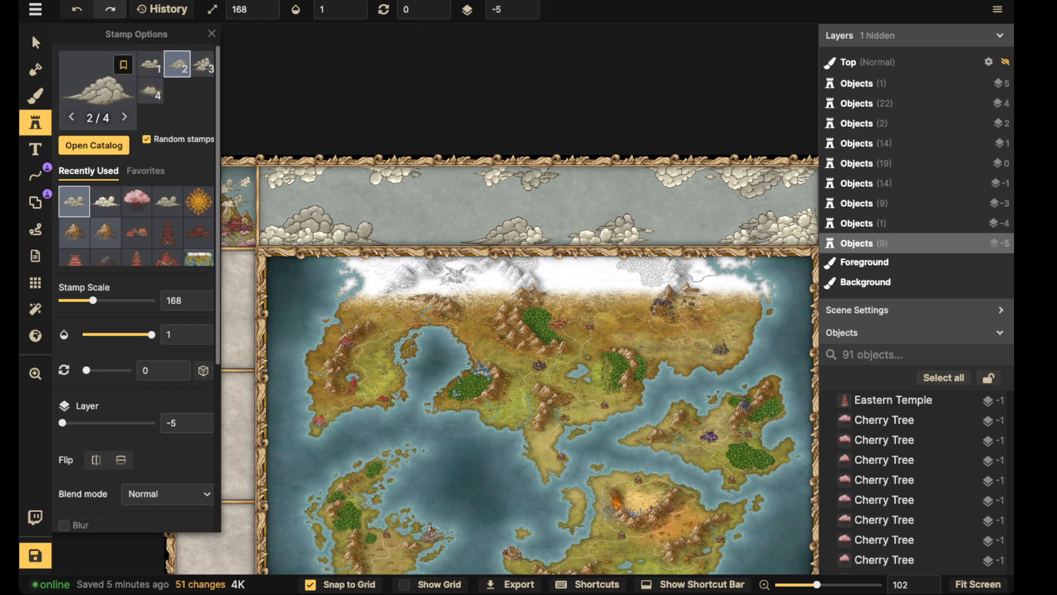
{"action": "scroll", "coordinate": [136, 286], "scroll_direction": "down", "scroll_amount": 5}
{"action": "left_click_drag", "start_coordinate": [111, 461], "coordinate": [101, 461]}
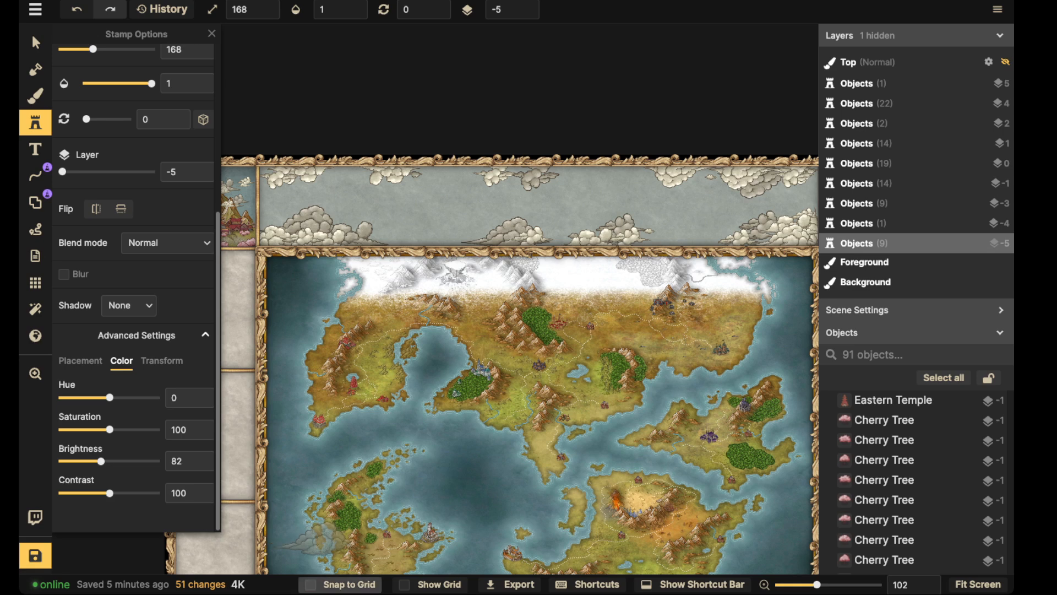
{"action": "left_click", "coordinate": [330, 584]}
Step: Place a darker cloud rotated 180 degrees behind the upper panel's top-left cluster and two at rotation 0 behind its lower-left cluster
{"action": "scroll", "coordinate": [301, 199], "scroll_direction": "down", "scroll_amount": 12}
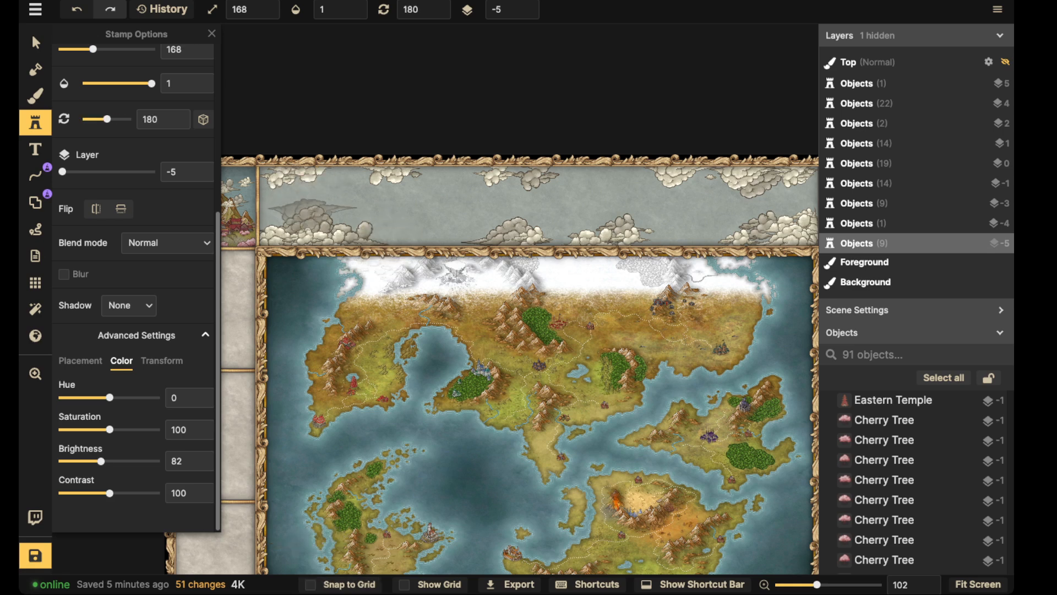
{"action": "left_click", "coordinate": [317, 177]}
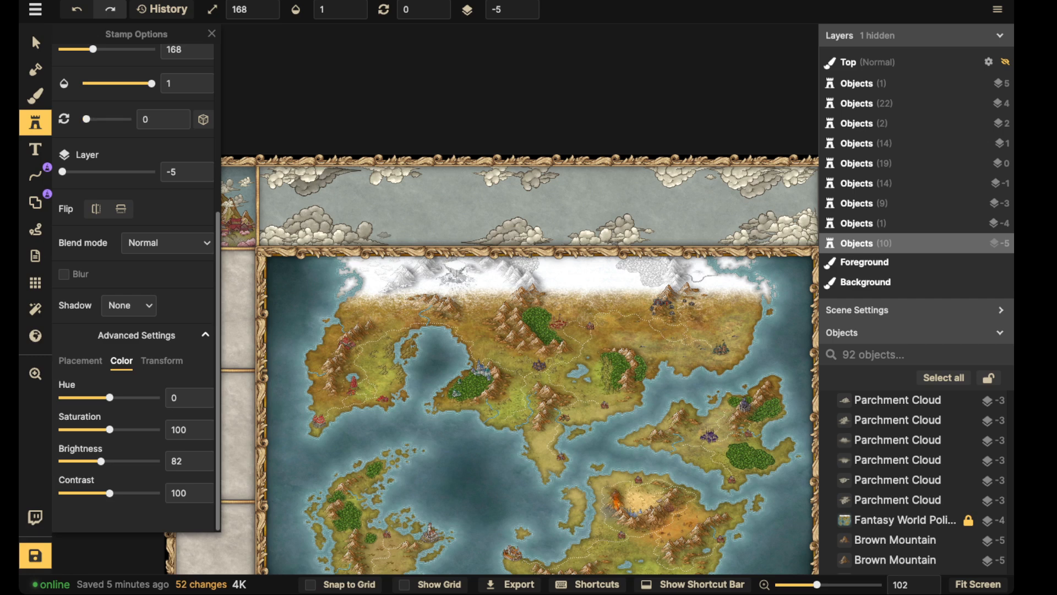
{"action": "left_click", "coordinate": [330, 212]}
{"action": "left_click", "coordinate": [329, 223]}
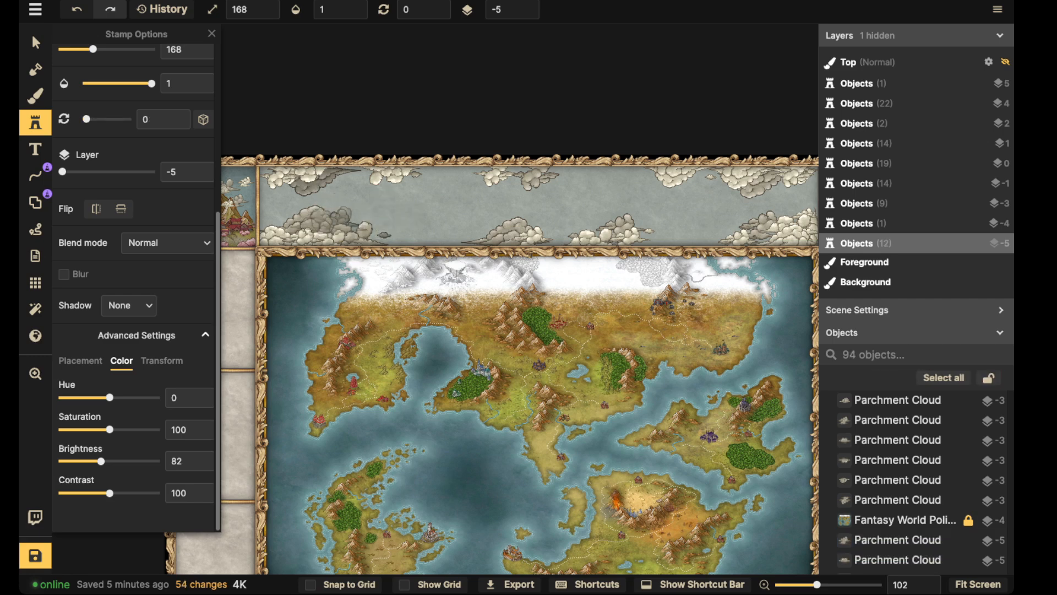
Step: Place a darker layer -5 cloud at rotation 0 behind the upper panel's lower-right cluster
{"action": "key", "text": "space"}
{"action": "left_click_drag", "start_coordinate": [544, 227], "coordinate": [414, 225]}
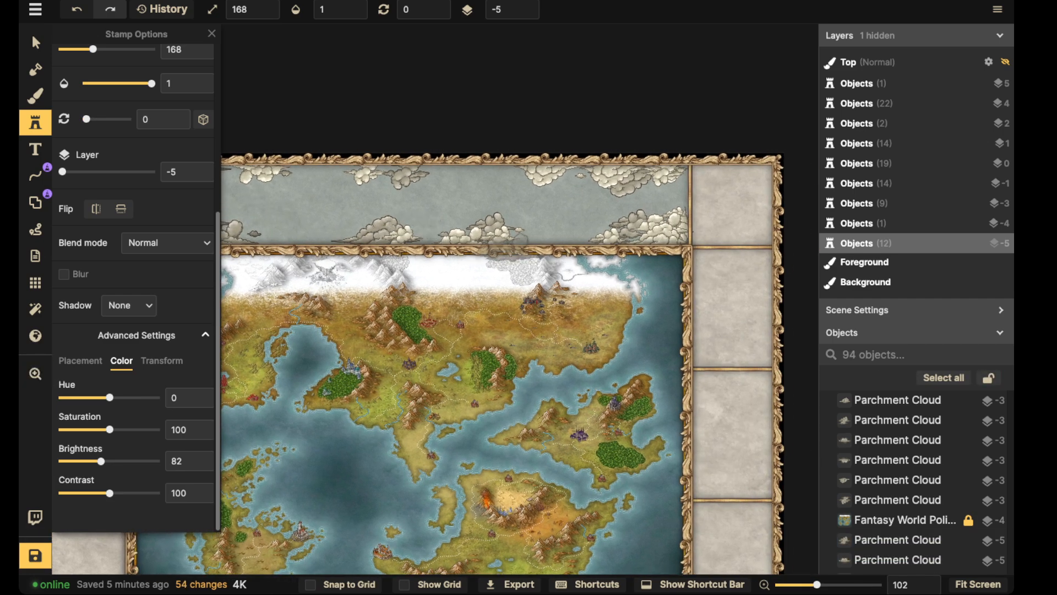
{"action": "left_click", "coordinate": [607, 226]}
{"action": "key", "text": "ctrl+z"}
{"action": "key", "text": "ctrl+z"}
{"action": "key", "text": "ctrl+z"}
{"action": "scroll", "coordinate": [405, 222], "scroll_direction": "down", "scroll_amount": 2}
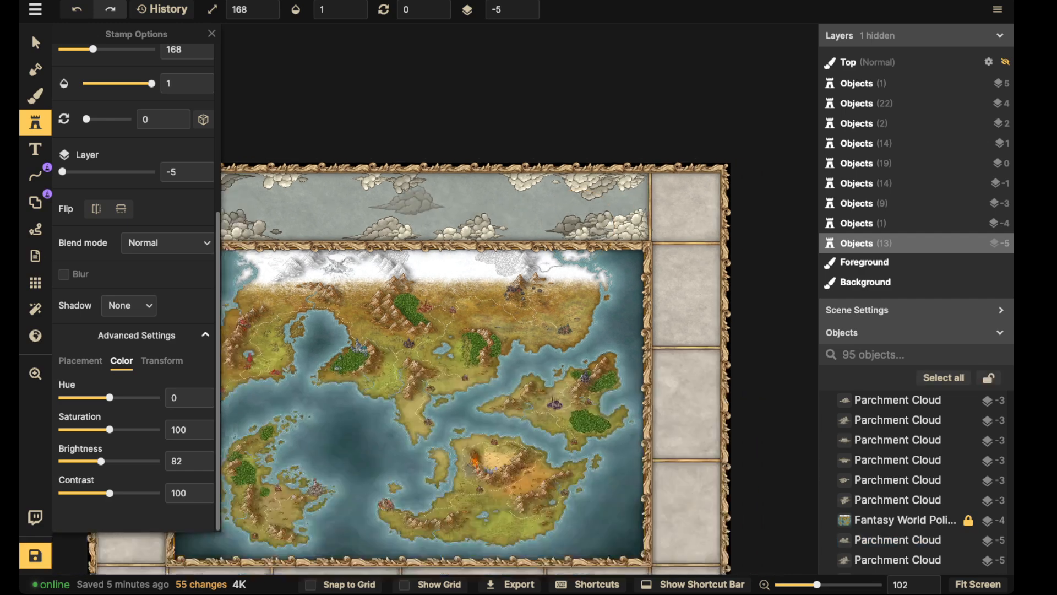
Step: Undo the recent edits back to the divided upper panels without the blue-grey background or the darker background clouds
{"action": "key", "text": "ctrl+z"}
{"action": "key", "text": "ctrl+z"}
{"action": "key", "text": "ctrl+z"}
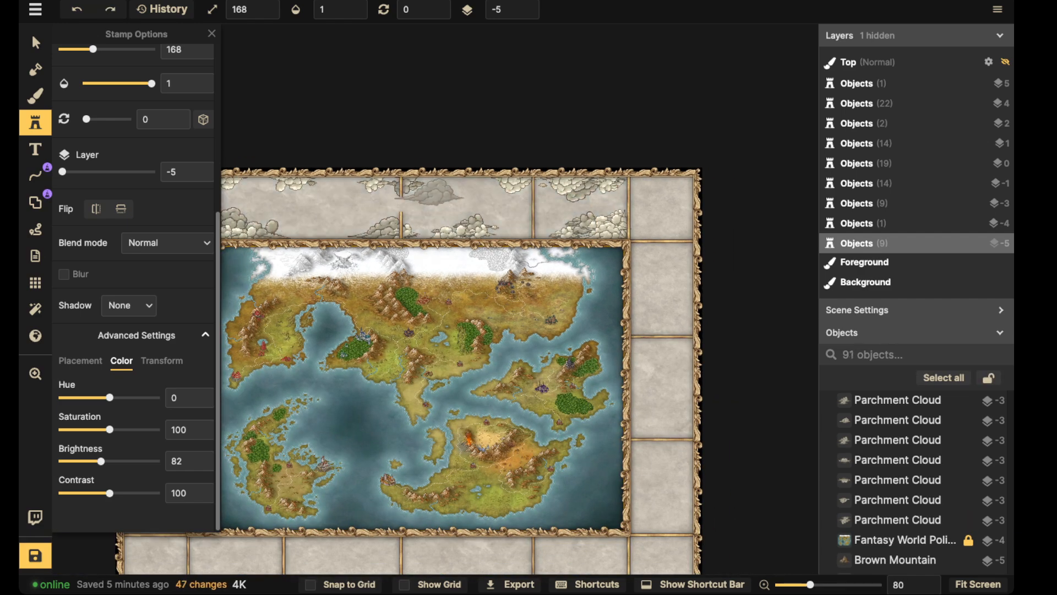
{"action": "key", "text": "ctrl+z"}
{"action": "key", "text": "ctrl+z"}
{"action": "key", "text": "ctrl+z"}
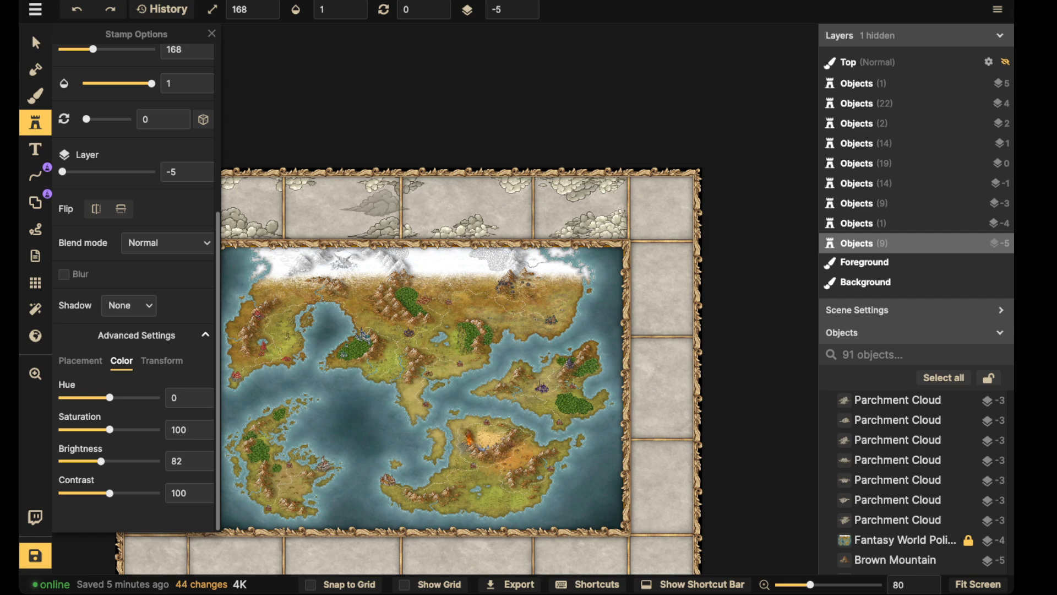
Step: Place two darker layer -5 Parchment Clouds at rotation 0 in the lower-left and lower-right corners of the second upper panel
{"action": "left_click_drag", "start_coordinate": [325, 221], "coordinate": [438, 215]}
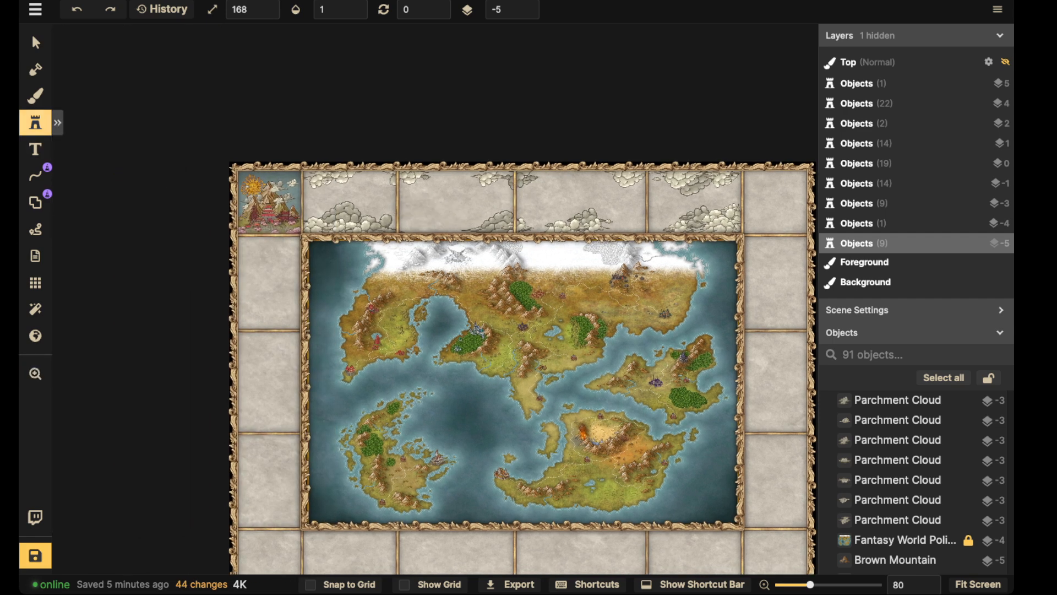
{"action": "left_click", "coordinate": [36, 122]}
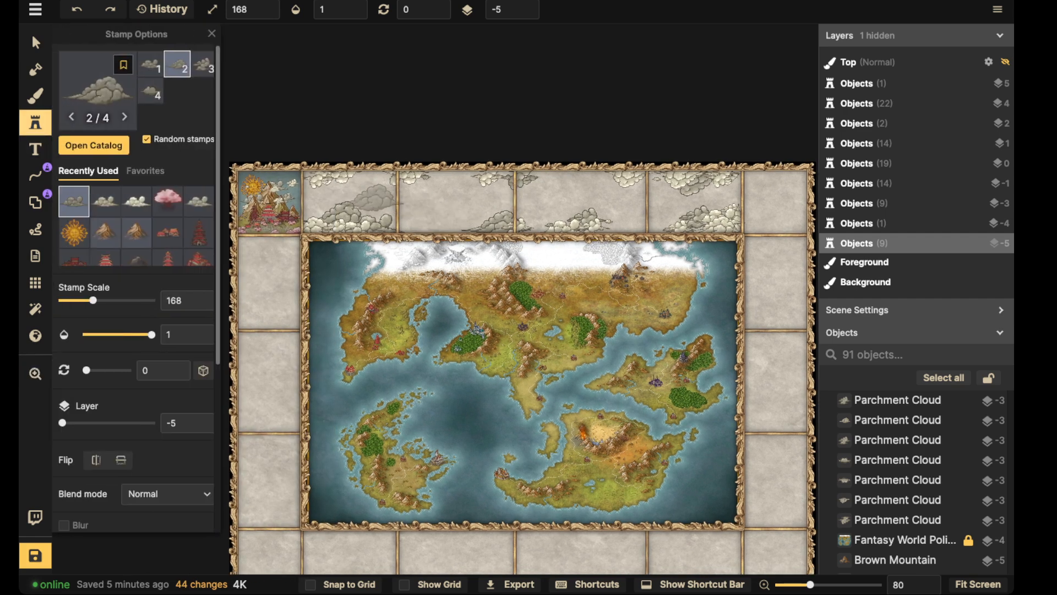
{"action": "left_click", "coordinate": [404, 223]}
{"action": "key", "text": "Escape"}
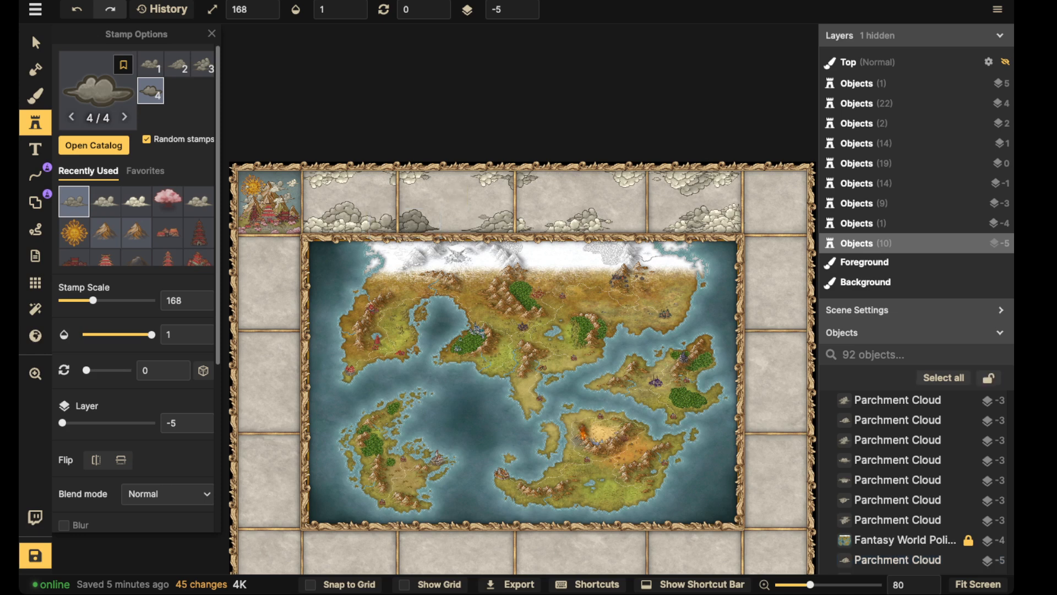
{"action": "left_click", "coordinate": [487, 221]}
Step: Place a darker cloud rotated 180 degrees at the first upper panel's top-right corner and one at rotation 0 behind the third panel's lower cluster
{"action": "scroll", "coordinate": [378, 181], "scroll_direction": "down", "scroll_amount": 11}
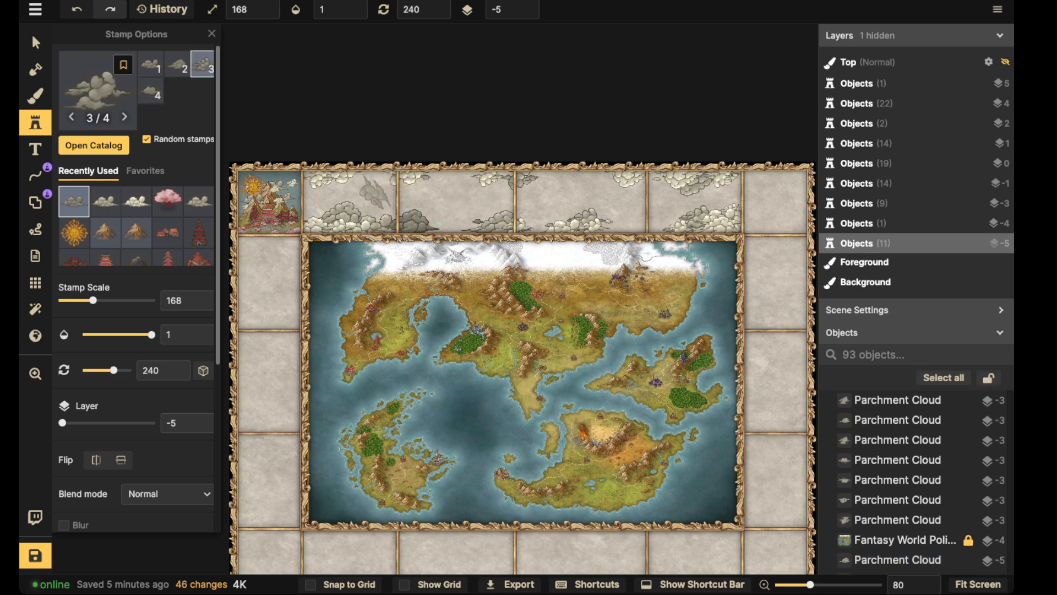
{"action": "left_click", "coordinate": [381, 181]}
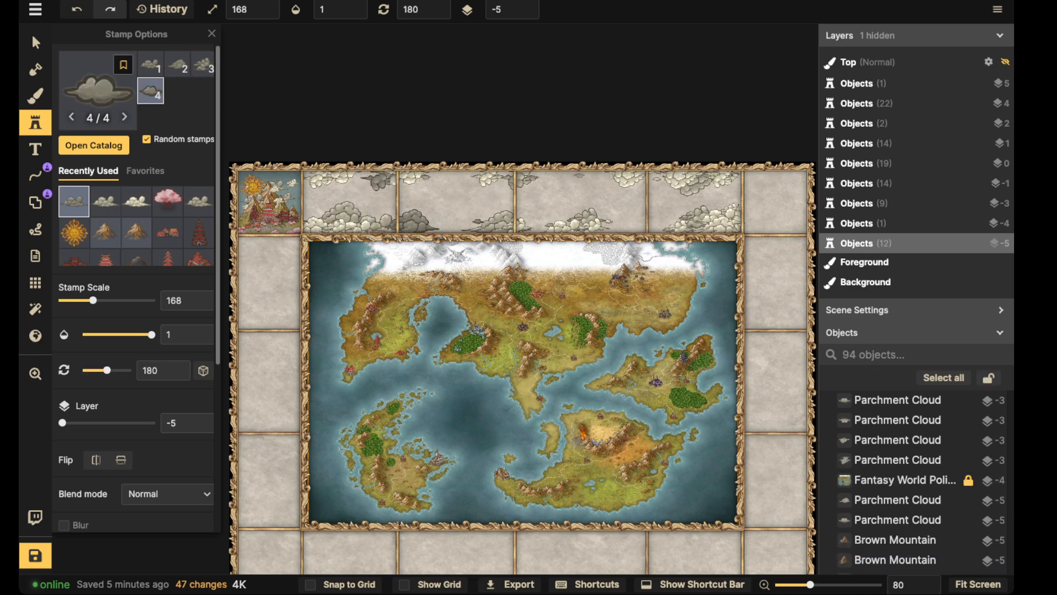
{"action": "scroll", "coordinate": [650, 198], "scroll_direction": "up", "scroll_amount": 12}
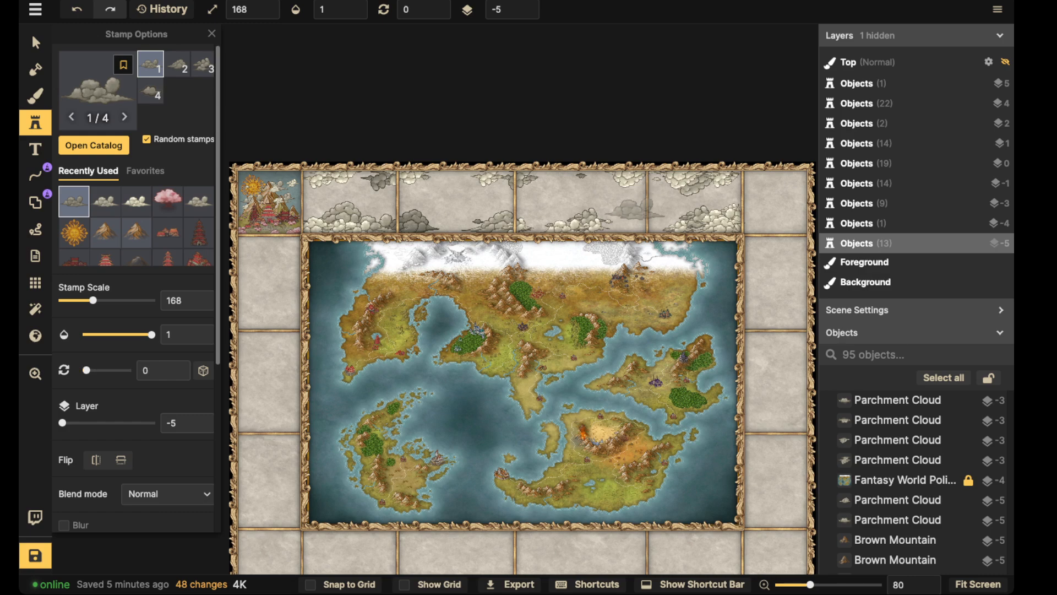
{"action": "left_click", "coordinate": [616, 221]}
Step: Place darker clouds rotated 180 degrees along the top edge, near the third and fourth panels' divider and in the second panel's left part
{"action": "scroll", "coordinate": [639, 192], "scroll_direction": "down", "scroll_amount": 11}
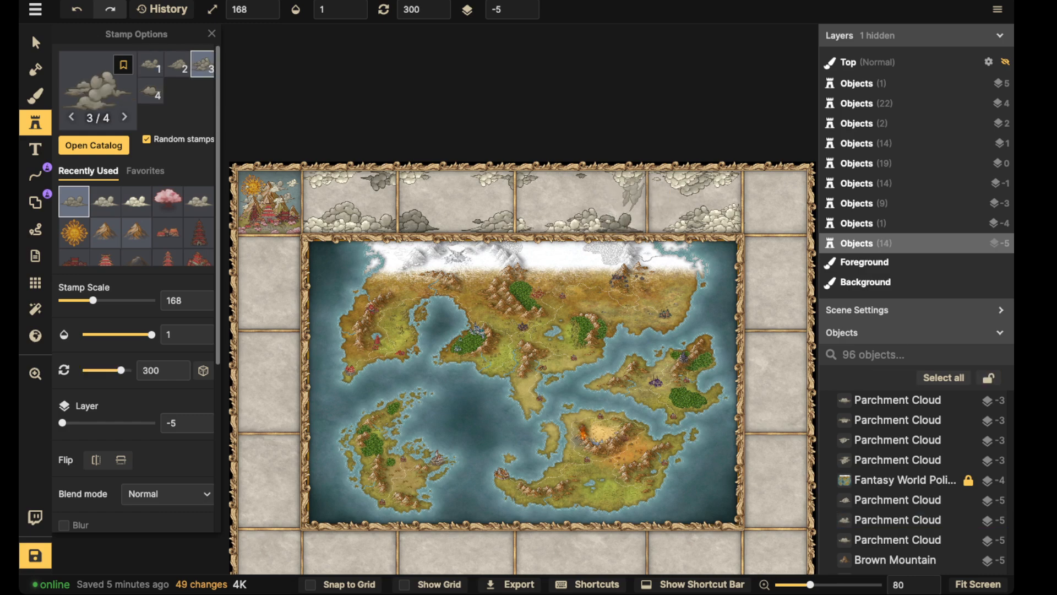
{"action": "left_click", "coordinate": [661, 180]}
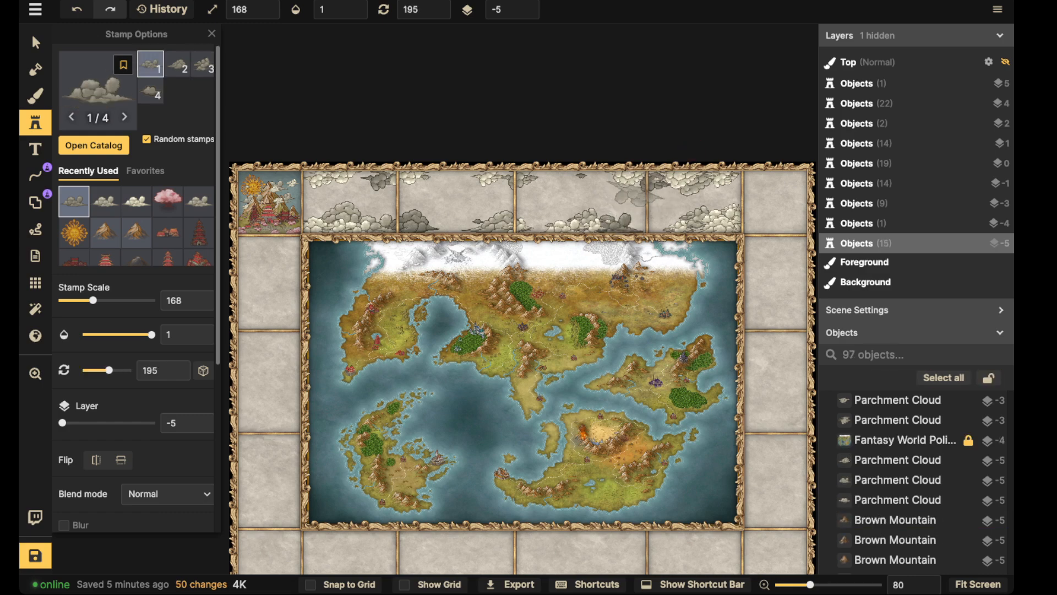
{"action": "scroll", "coordinate": [705, 191], "scroll_direction": "up", "scroll_amount": 1}
{"action": "scroll", "coordinate": [702, 199], "scroll_direction": "up", "scroll_amount": 11}
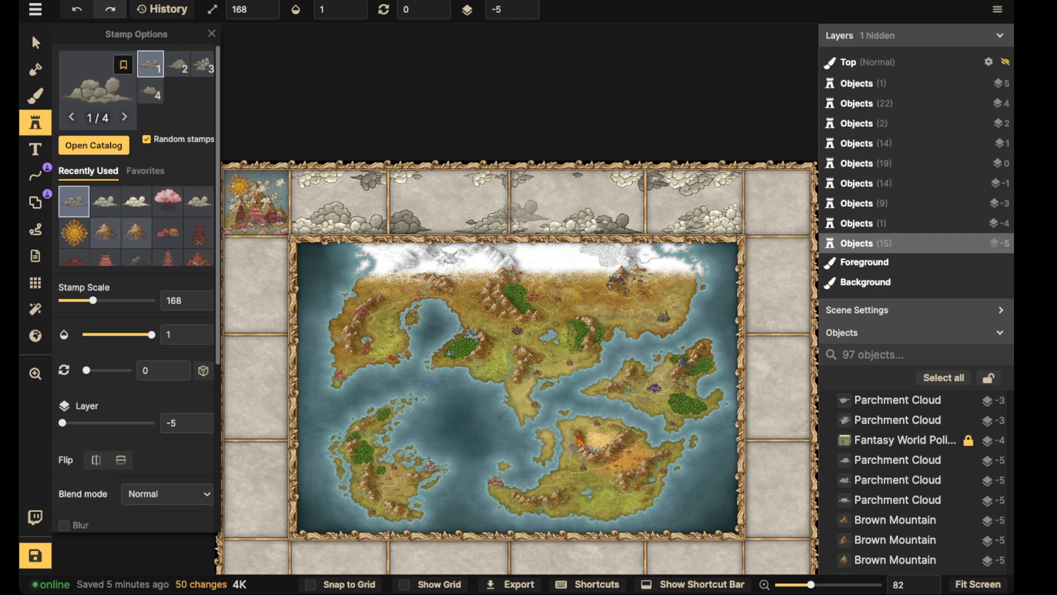
{"action": "scroll", "coordinate": [429, 181], "scroll_direction": "up", "scroll_amount": 10}
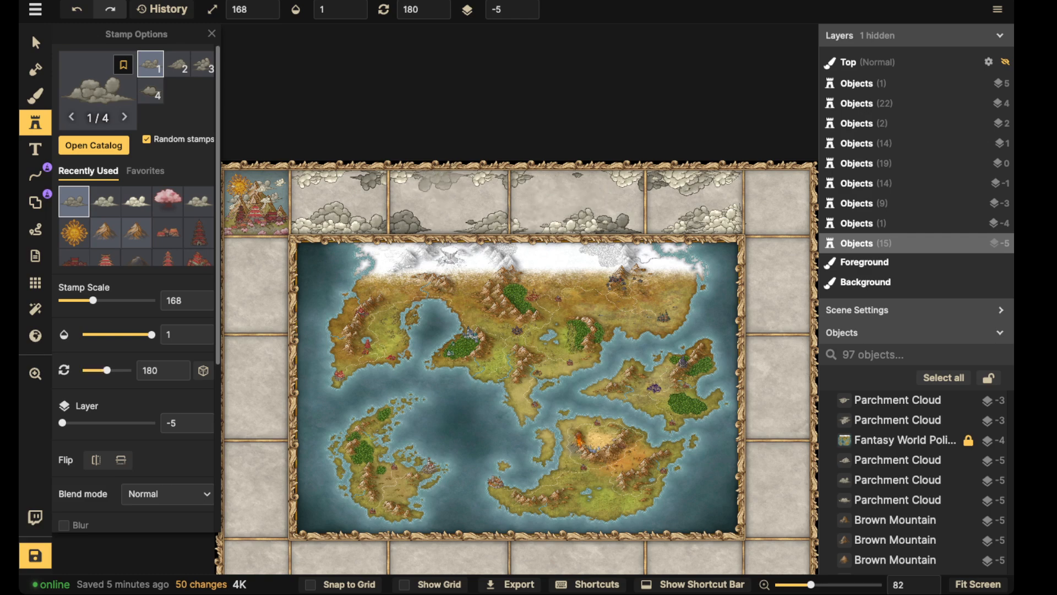
{"action": "left_click", "coordinate": [433, 179]}
{"action": "left_click_drag", "start_coordinate": [433, 180], "coordinate": [435, 175]}
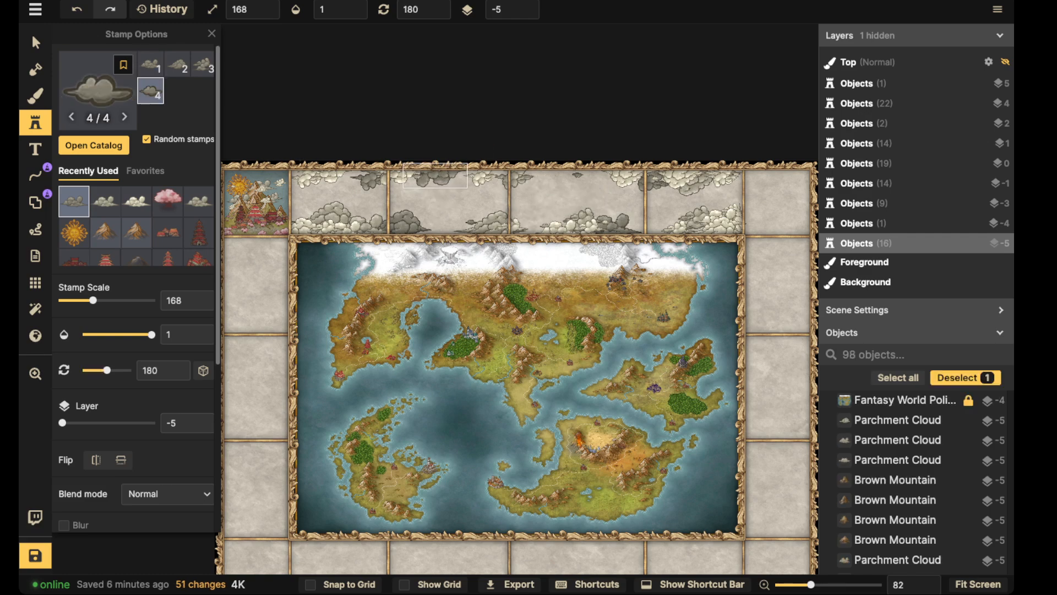
Step: Paint the four upper panels' background with a rectangle of the lighter blue-grey texture on the Foreground layer at 0.54 opacity
{"action": "key", "text": "b"}
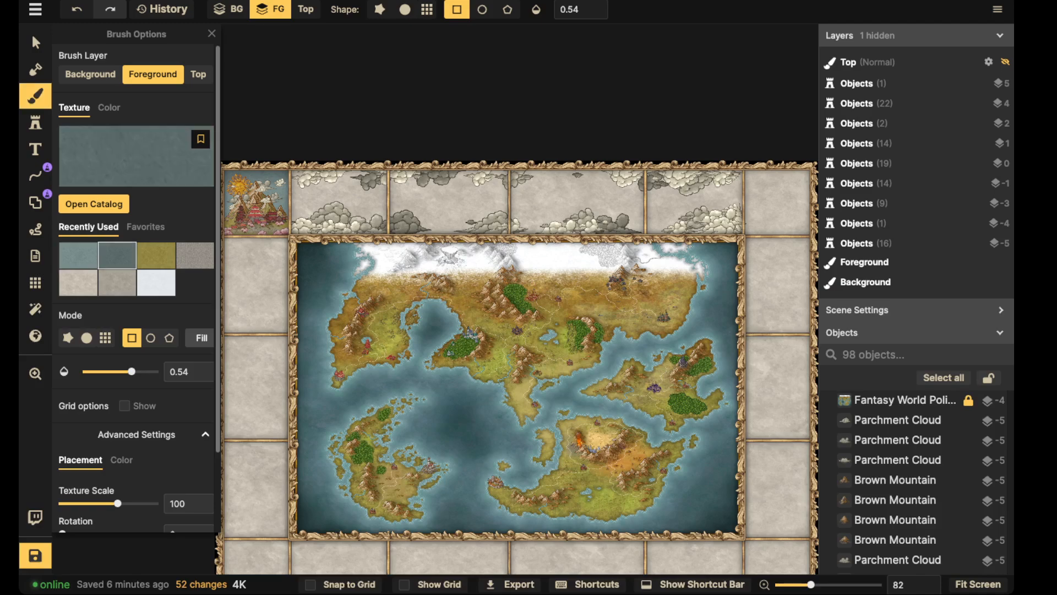
{"action": "scroll", "coordinate": [348, 134], "scroll_direction": "down", "scroll_amount": 3}
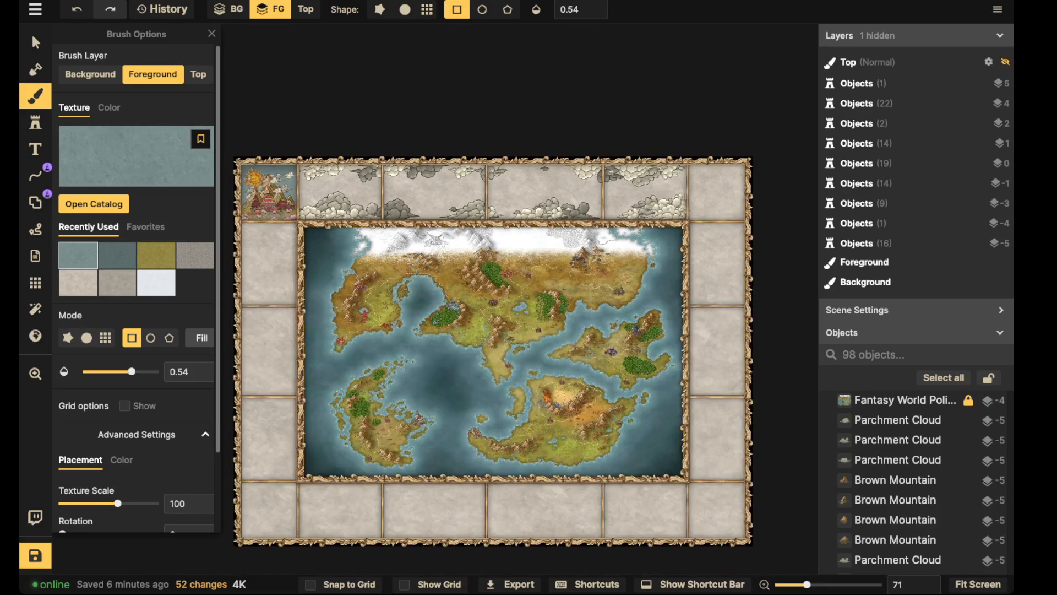
{"action": "mouse_move", "coordinate": [305, 168]}
{"action": "left_mouse_down"}
{"action": "mouse_move", "coordinate": [512, 213]}
{"action": "mouse_move", "coordinate": [689, 221]}
{"action": "left_mouse_up"}
{"action": "left_click", "coordinate": [423, 244]}
{"action": "scroll", "coordinate": [407, 202], "scroll_direction": "down", "scroll_amount": 3}
{"action": "scroll", "coordinate": [412, 242], "scroll_direction": "down", "scroll_amount": 1}
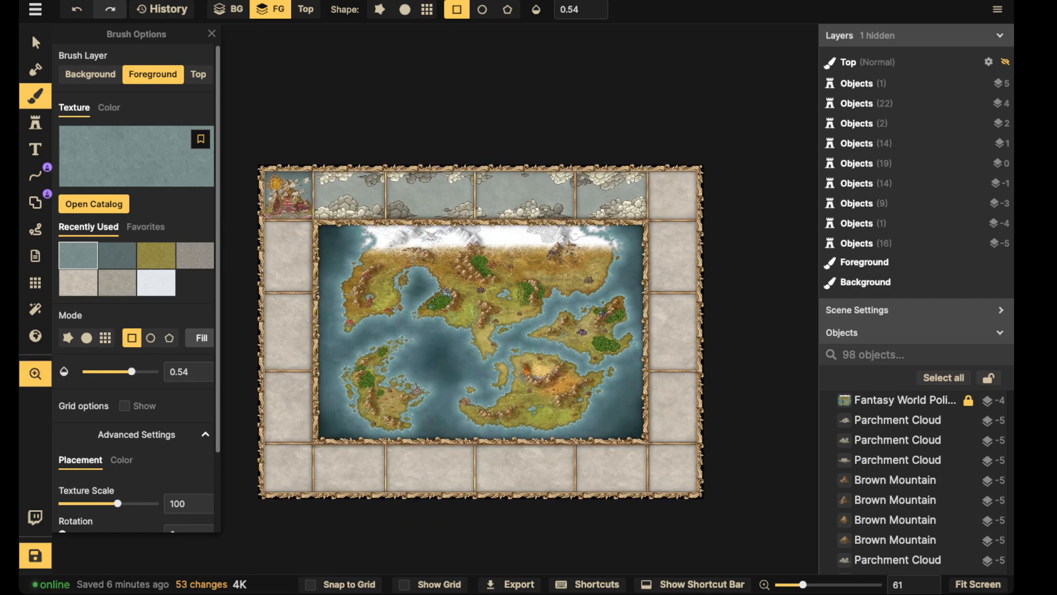
Step: Shade the edges of the upper panels with the darker blue-grey texture, using a round size 31 Foreground brush at 0.34 opacity
{"action": "left_click", "coordinate": [117, 256]}
{"action": "scroll", "coordinate": [289, 178], "scroll_direction": "up", "scroll_amount": 3}
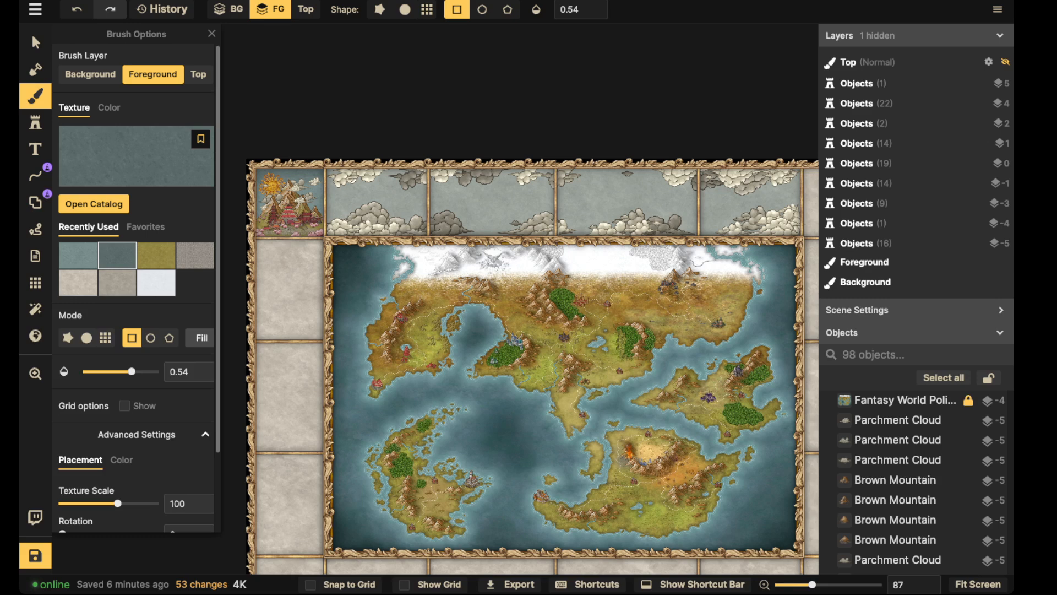
{"action": "left_click", "coordinate": [405, 10]}
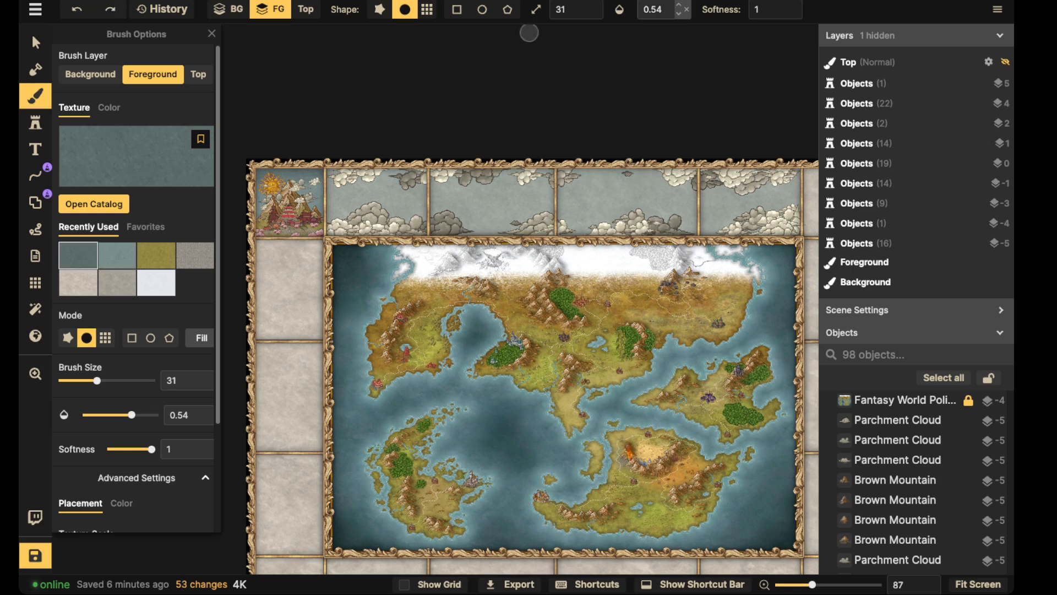
{"action": "left_click", "coordinate": [679, 13]}
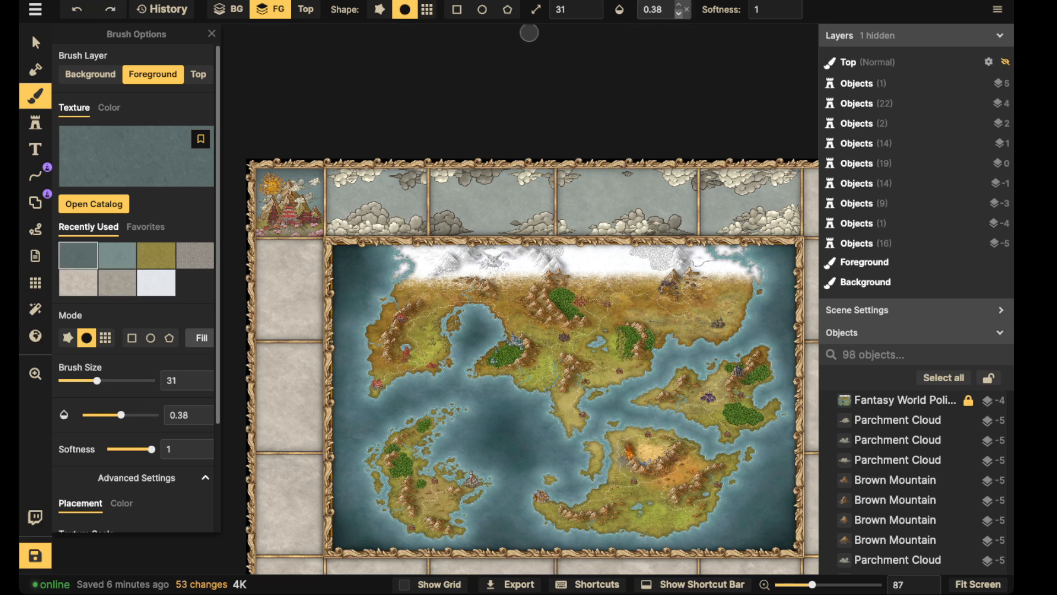
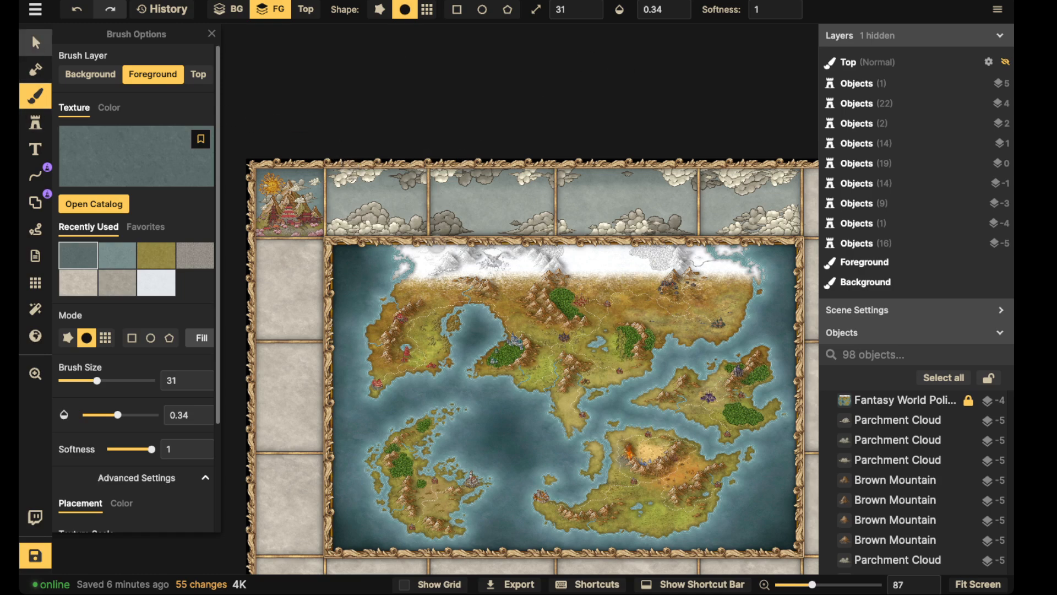
{"action": "left_click", "coordinate": [36, 42]}
{"action": "scroll", "coordinate": [407, 212], "scroll_direction": "down", "scroll_amount": 3}
{"action": "key", "text": "space"}
{"action": "scroll", "coordinate": [396, 220], "scroll_direction": "up", "scroll_amount": 6}
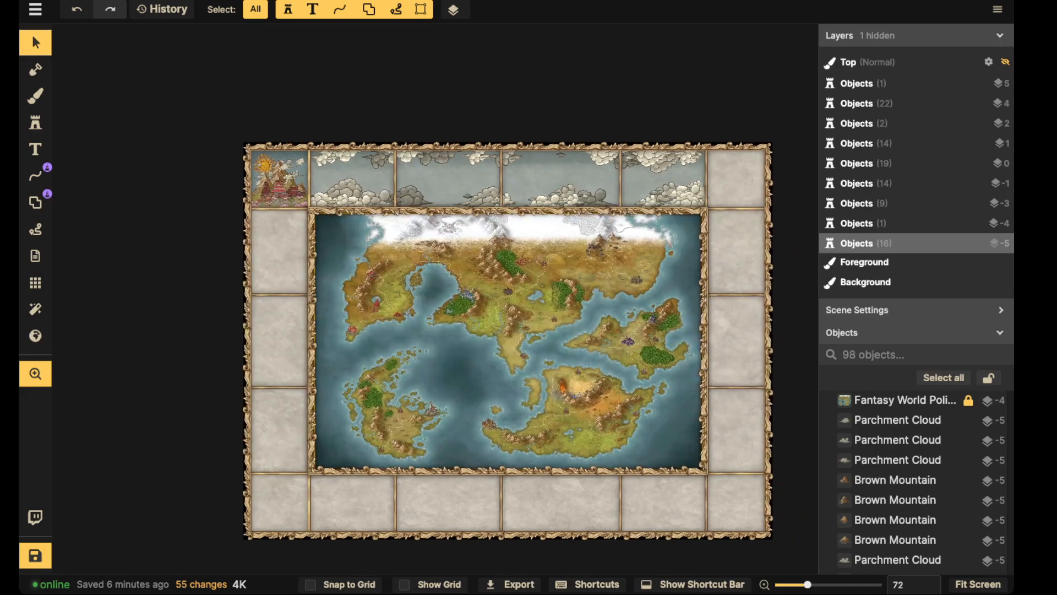
{"action": "scroll", "coordinate": [398, 220], "scroll_direction": "up", "scroll_amount": 3}
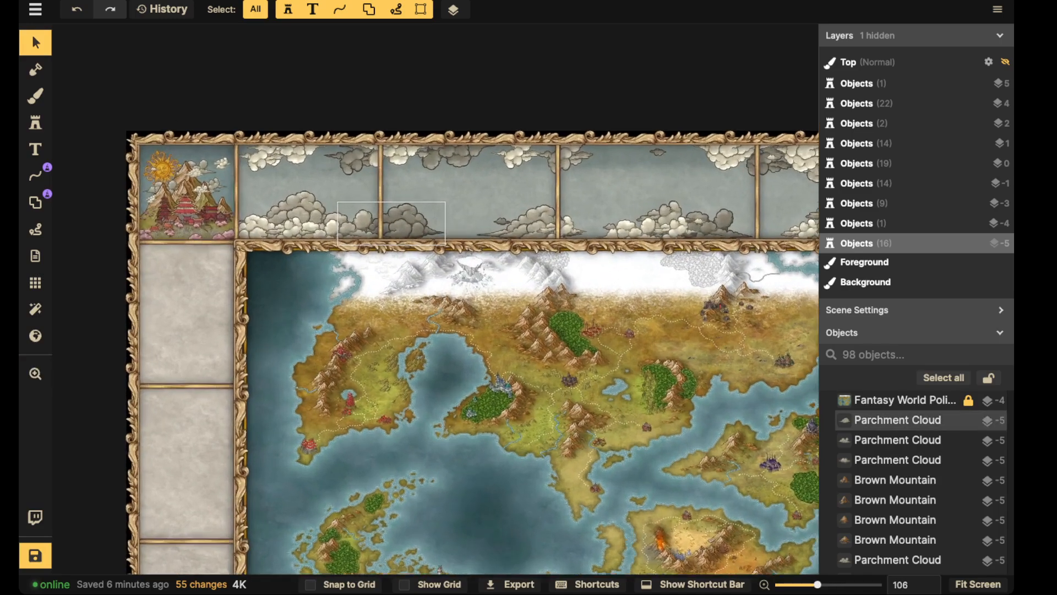
Step: Clear the catalog search and pick the Skeleton stamp from the Beasts & Monsters group of Fantasy Regional
{"action": "left_click", "coordinate": [35, 122]}
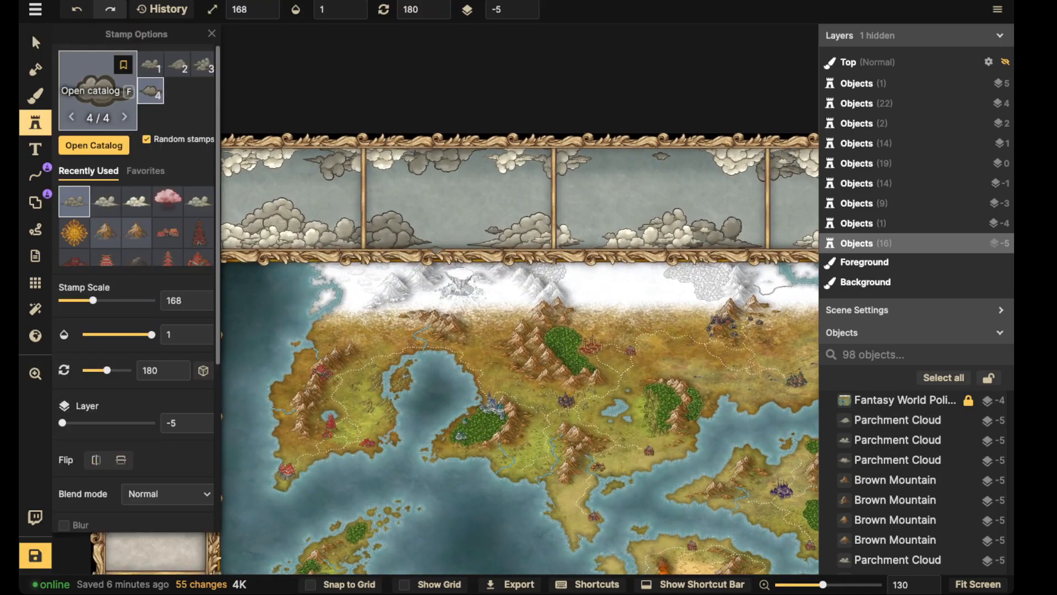
{"action": "left_click", "coordinate": [99, 91]}
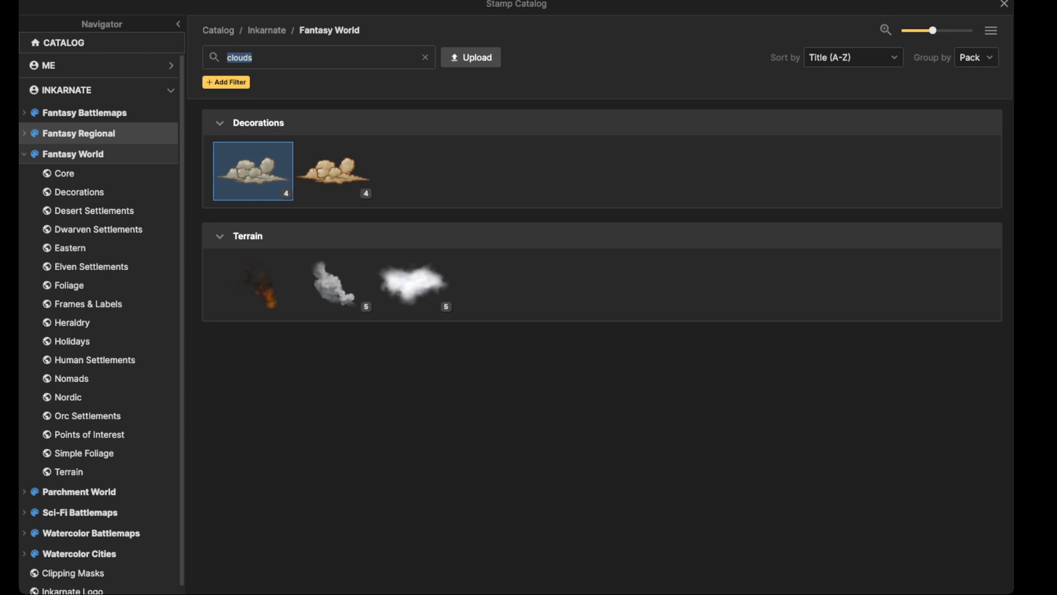
{"action": "left_click", "coordinate": [79, 133]}
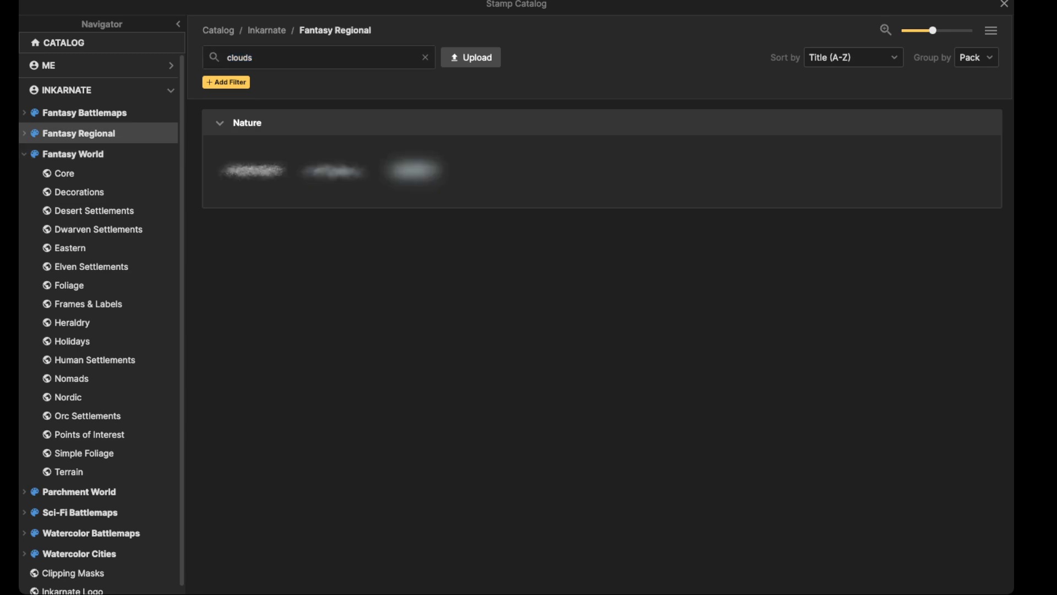
{"action": "left_click", "coordinate": [425, 57]}
{"action": "scroll", "coordinate": [413, 230], "scroll_direction": "down", "scroll_amount": 8}
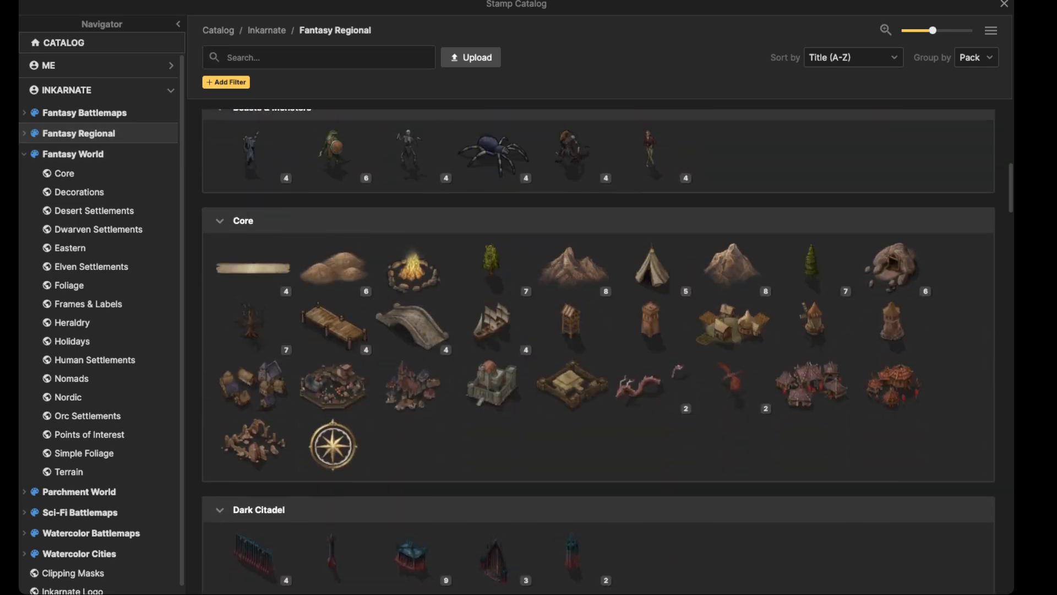
{"action": "scroll", "coordinate": [408, 187], "scroll_direction": "up", "scroll_amount": 2}
{"action": "left_click", "coordinate": [408, 181]}
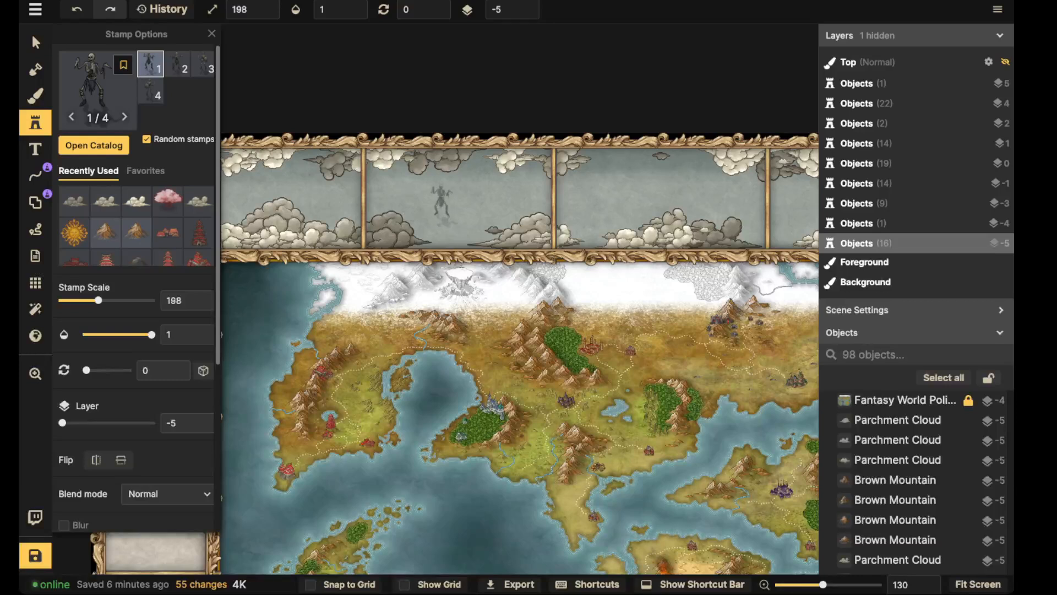
Step: Try a layer -5 Skeleton at scale 428 in the second upper panel, adjust its position, and delete it
{"action": "left_click", "coordinate": [446, 209]}
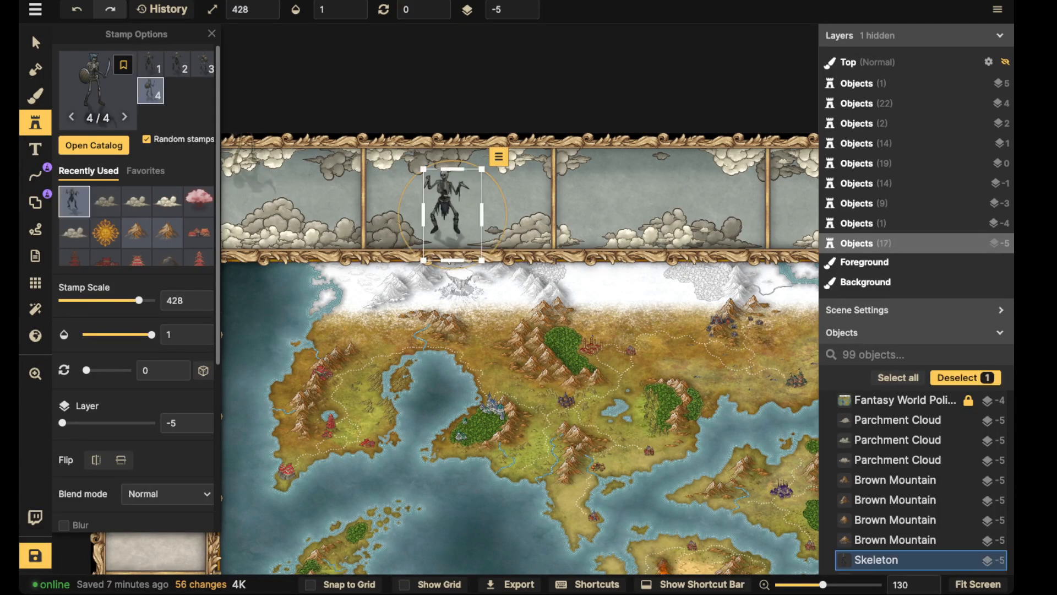
{"action": "key", "text": "v"}
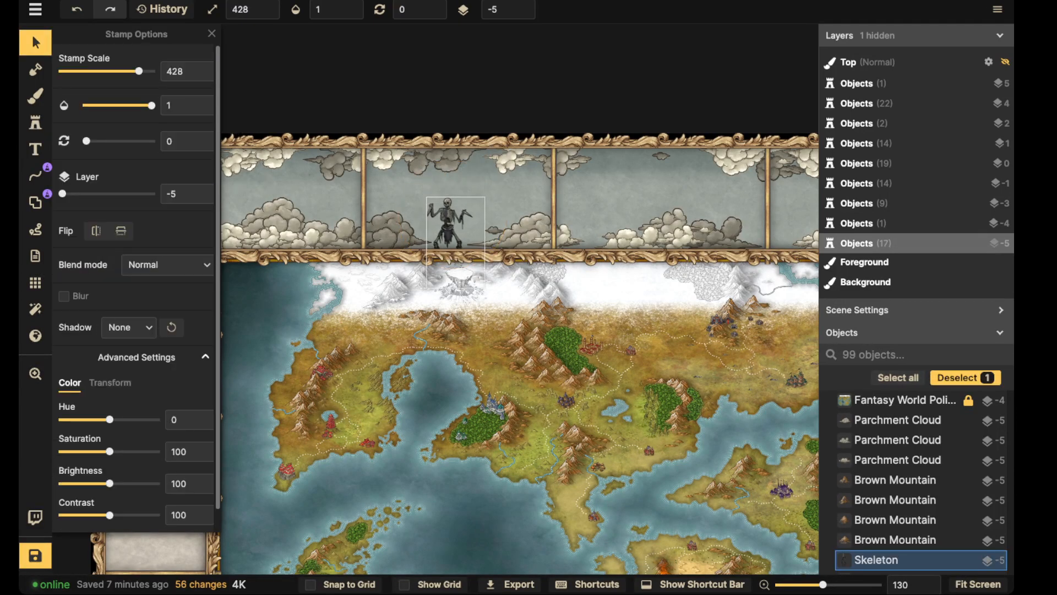
{"action": "mouse_move", "coordinate": [451, 226]}
{"action": "left_mouse_down"}
{"action": "mouse_move", "coordinate": [449, 170]}
{"action": "mouse_move", "coordinate": [449, 216]}
{"action": "mouse_move", "coordinate": [446, 205]}
{"action": "mouse_move", "coordinate": [477, 204]}
{"action": "mouse_move", "coordinate": [442, 205]}
{"action": "mouse_move", "coordinate": [462, 203]}
{"action": "mouse_move", "coordinate": [472, 185]}
{"action": "mouse_move", "coordinate": [462, 203]}
{"action": "mouse_move", "coordinate": [458, 185]}
{"action": "mouse_move", "coordinate": [457, 208]}
{"action": "left_mouse_up"}
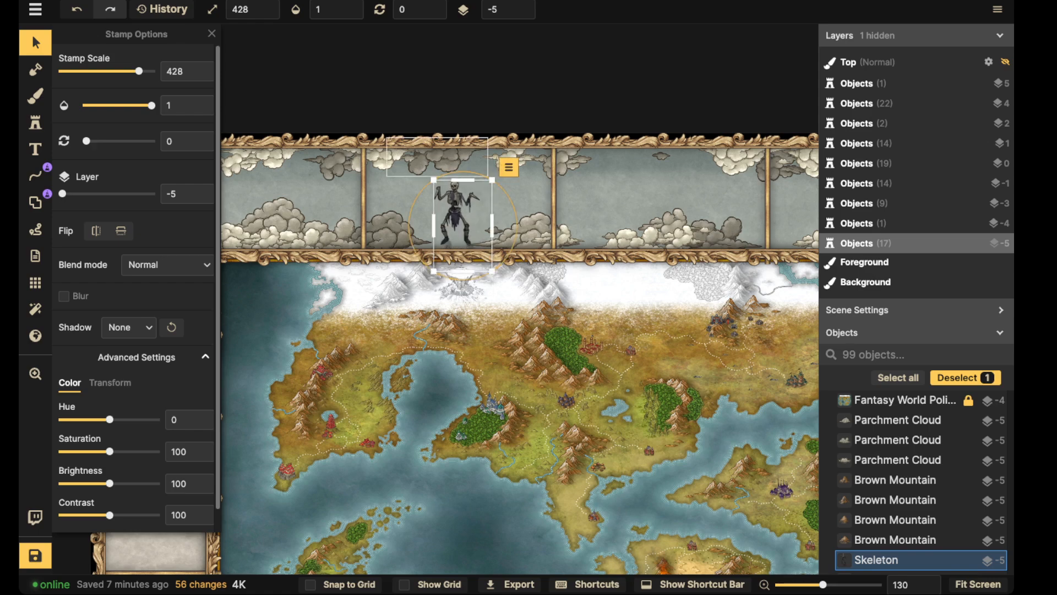
{"action": "key", "text": "Delete"}
Step: Search the Fantasy Battlemaps stamps for "corpse", try the Gothic: Monster Hunter one, and choose the armoured corpse from Dungeons instead
{"action": "left_click", "coordinate": [35, 122]}
{"action": "left_click", "coordinate": [98, 92]}
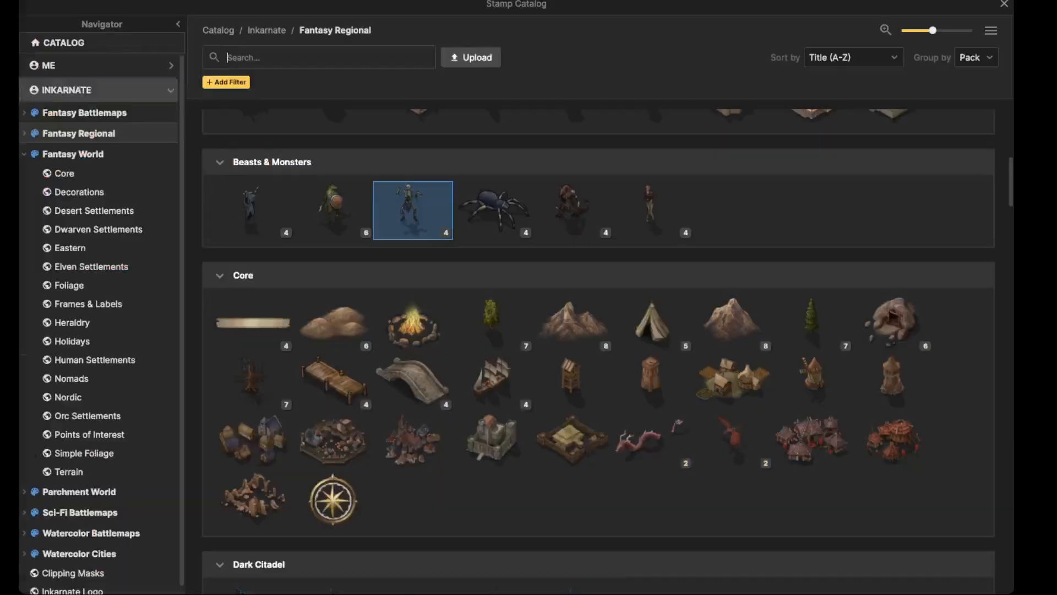
{"action": "left_click", "coordinate": [84, 113]}
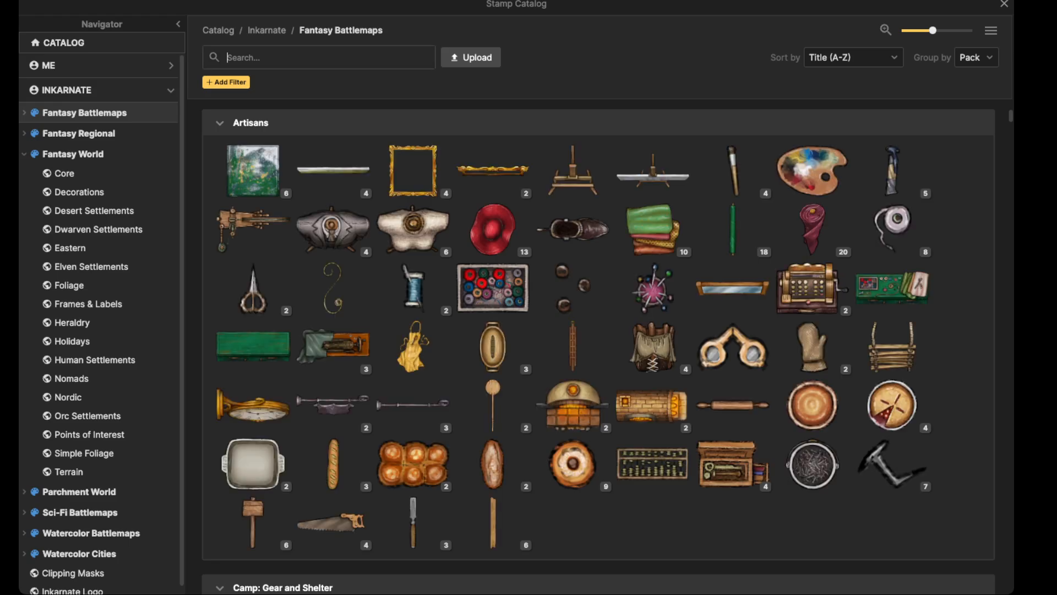
{"action": "type", "text": "corpse"}
{"action": "key", "text": "Return"}
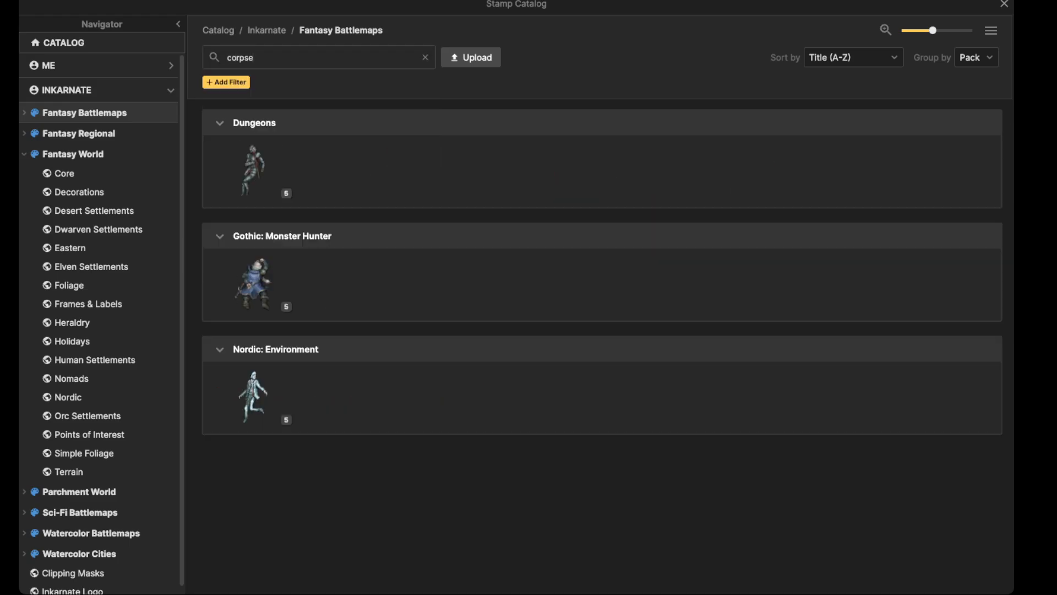
{"action": "left_click", "coordinate": [254, 282]}
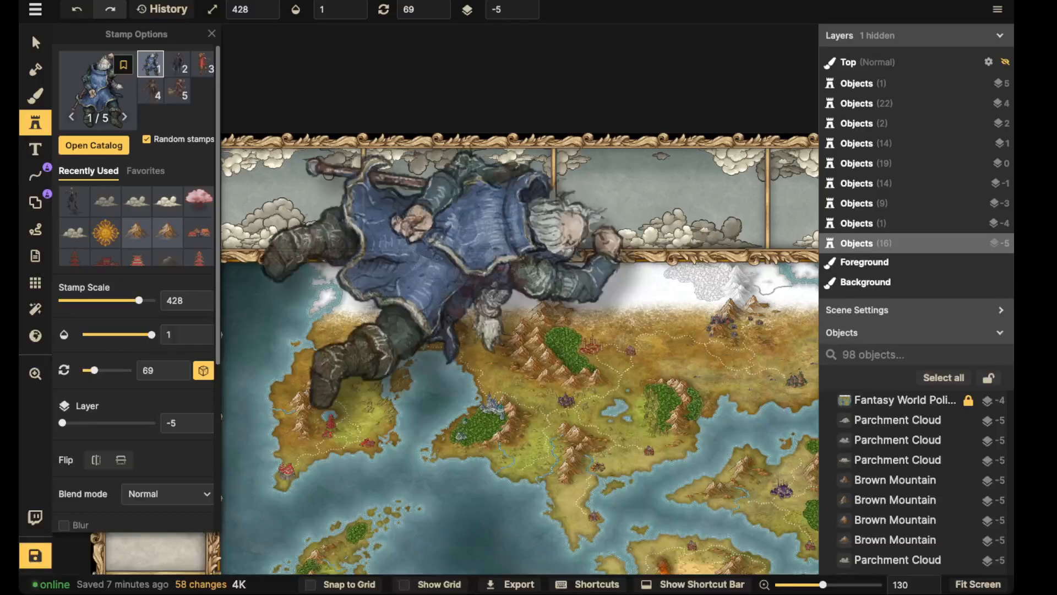
{"action": "left_click", "coordinate": [98, 91]}
{"action": "left_click", "coordinate": [253, 170]}
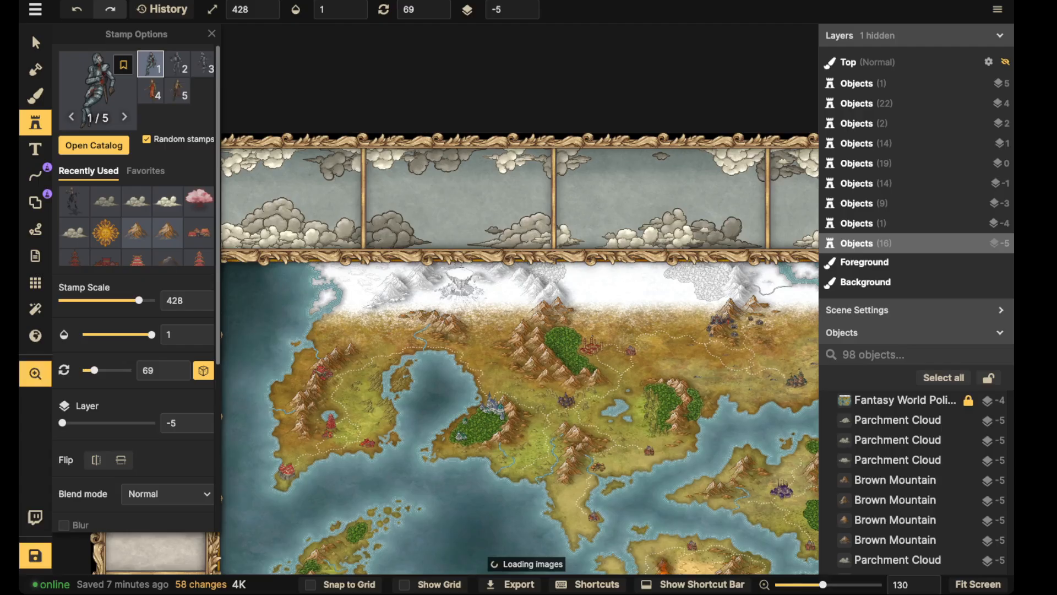
Step: Switch to the third armoured corpse variation and reduce its stamp scale to 98 for the second upper panel
{"action": "left_click_drag", "start_coordinate": [254, 171], "coordinate": [307, 180]}
{"action": "scroll", "coordinate": [477, 209], "scroll_direction": "up", "scroll_amount": 4}
{"action": "scroll", "coordinate": [478, 210], "scroll_direction": "down", "scroll_amount": 15}
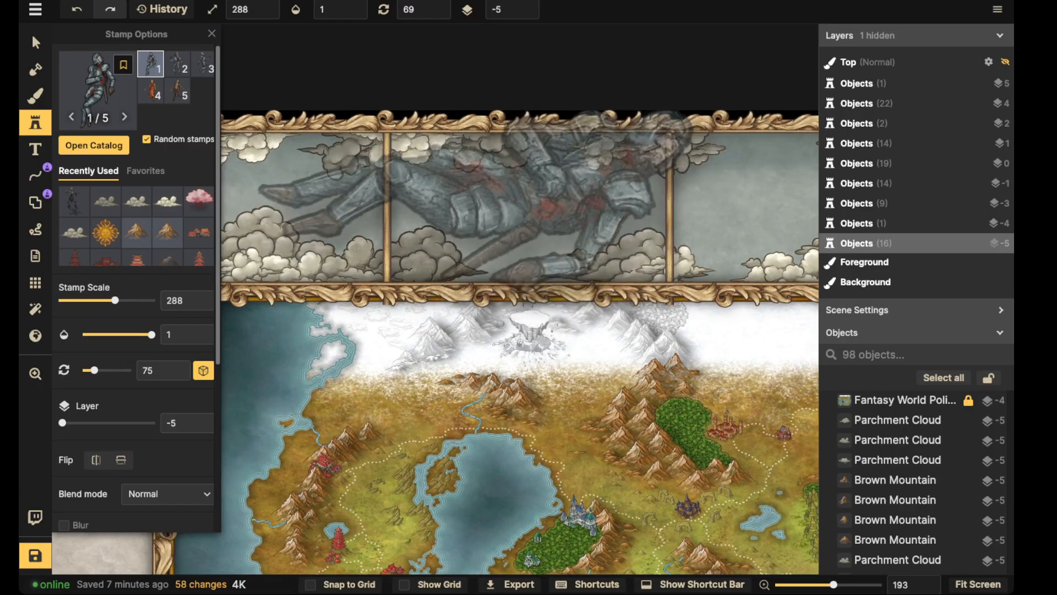
{"action": "scroll", "coordinate": [485, 212], "scroll_direction": "down", "scroll_amount": 1}
{"action": "key", "text": "Left"}
{"action": "key", "text": "Left"}
{"action": "key", "text": "Left"}
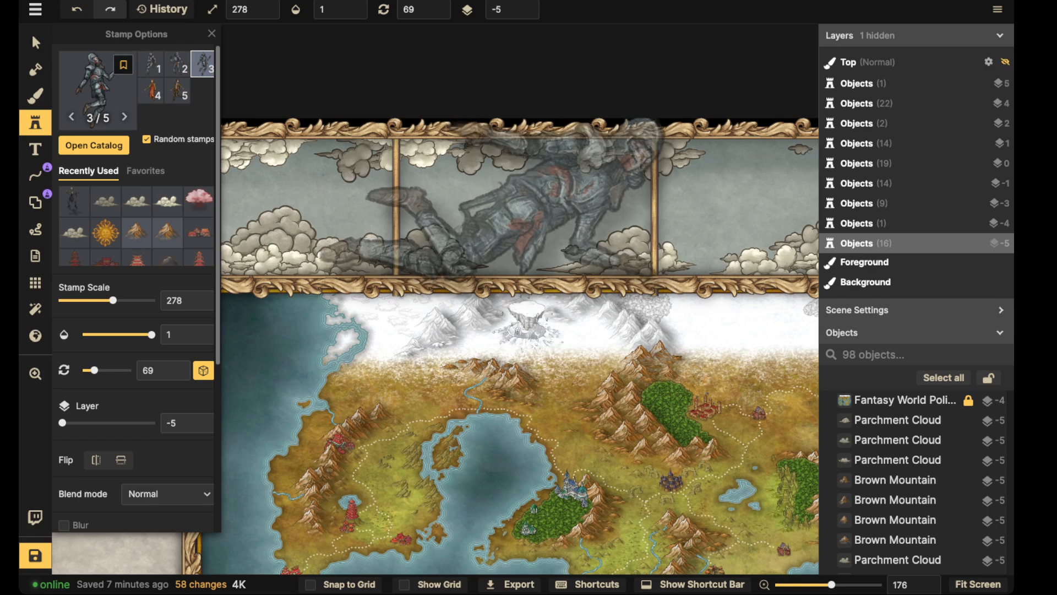
{"action": "scroll", "coordinate": [504, 207], "scroll_direction": "down", "scroll_amount": 18}
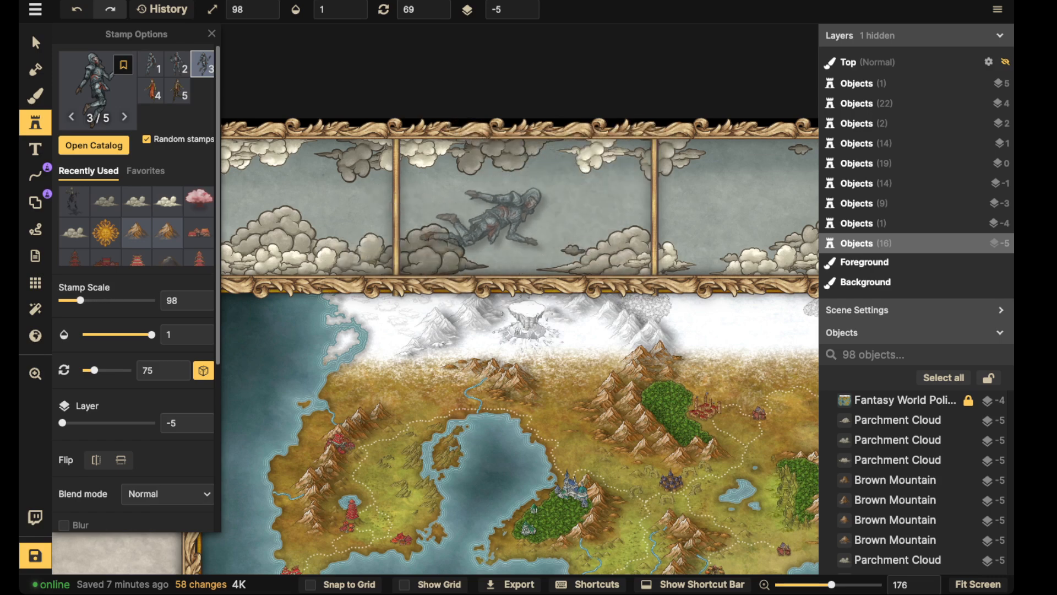
Step: Set the corpse's shadow to None and place it nearly upright between the clouds of the second upper panel on layer -5
{"action": "scroll", "coordinate": [137, 309], "scroll_direction": "down", "scroll_amount": 5}
{"action": "left_click", "coordinate": [128, 304]}
{"action": "left_click", "coordinate": [119, 326]}
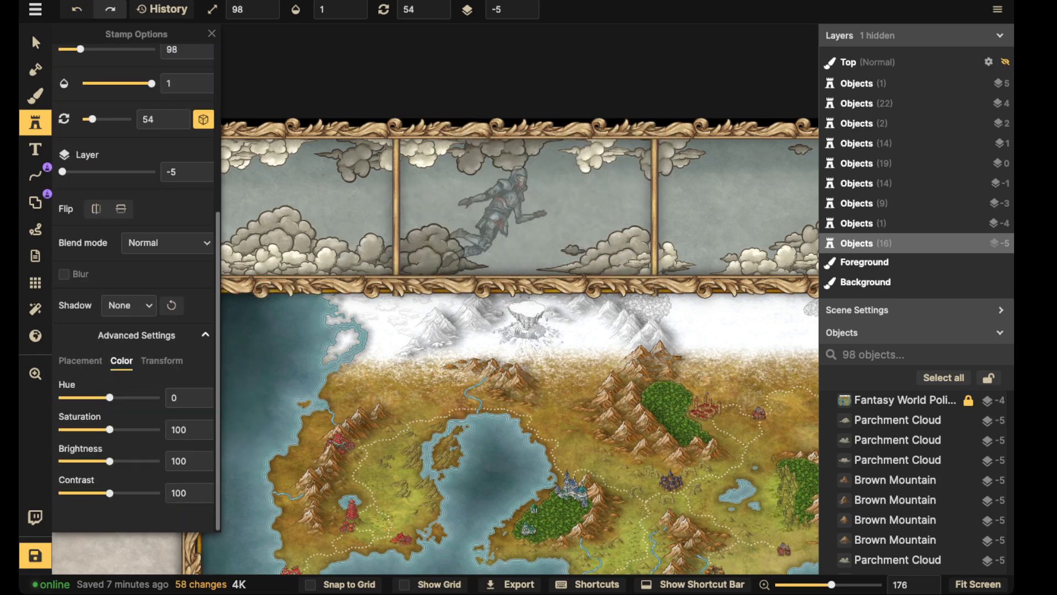
{"action": "scroll", "coordinate": [536, 222], "scroll_direction": "up", "scroll_amount": 4}
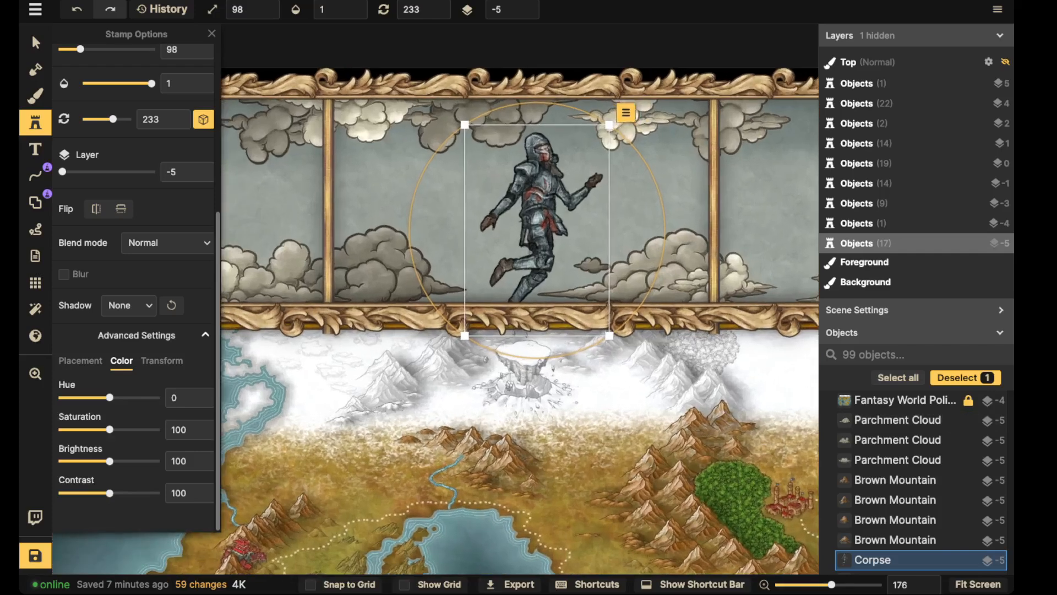
{"action": "left_click_drag", "start_coordinate": [537, 219], "coordinate": [435, 317]}
{"action": "scroll", "coordinate": [438, 306], "scroll_direction": "up", "scroll_amount": 3}
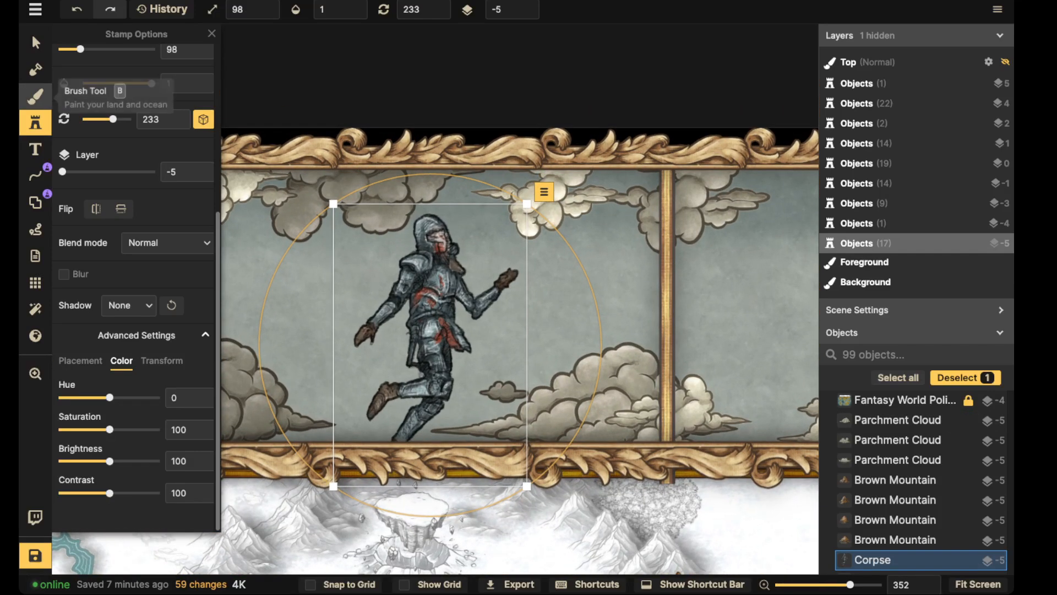
Step: Search the Fantasy Battlemaps stamps for "light" and pick Orange Lights from Effects
{"action": "left_click", "coordinate": [35, 95]}
{"action": "left_click", "coordinate": [35, 123]}
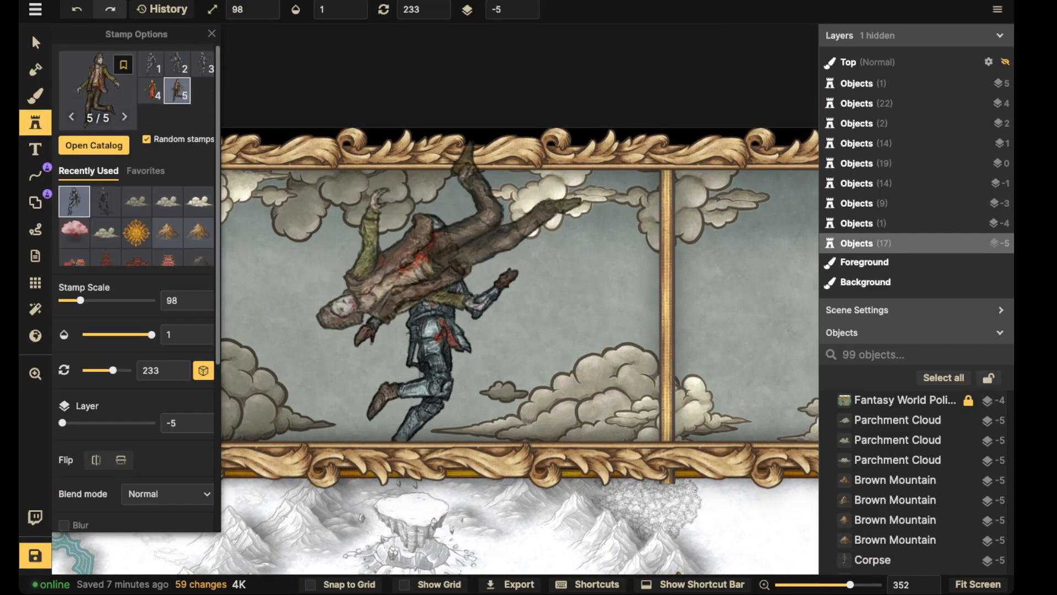
{"action": "scroll", "coordinate": [111, 226], "scroll_direction": "down", "scroll_amount": 3}
{"action": "left_click", "coordinate": [95, 91]}
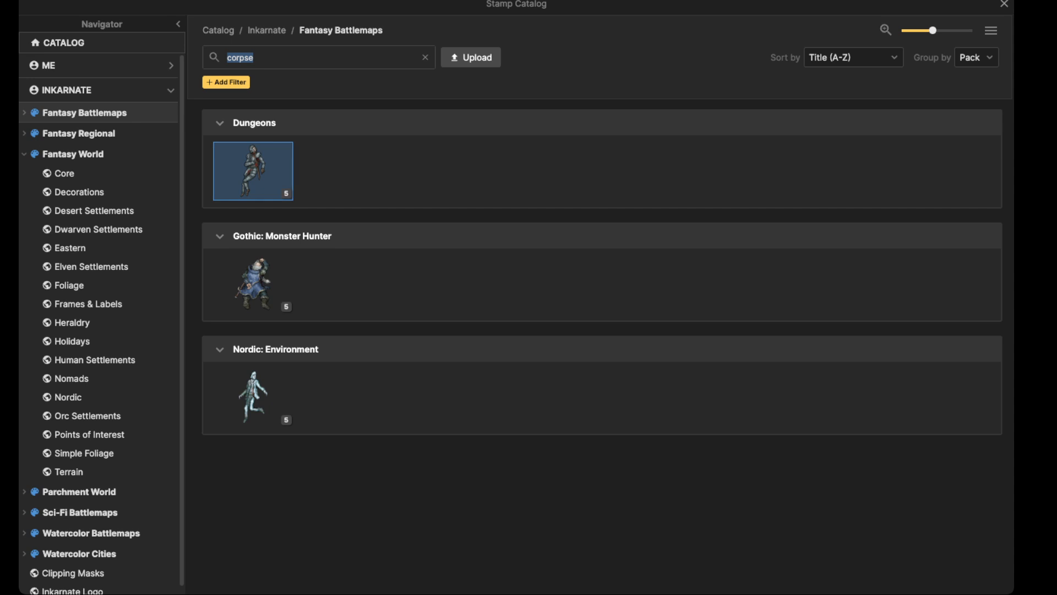
{"action": "type", "text": ";ight"}
{"action": "key", "text": "Return"}
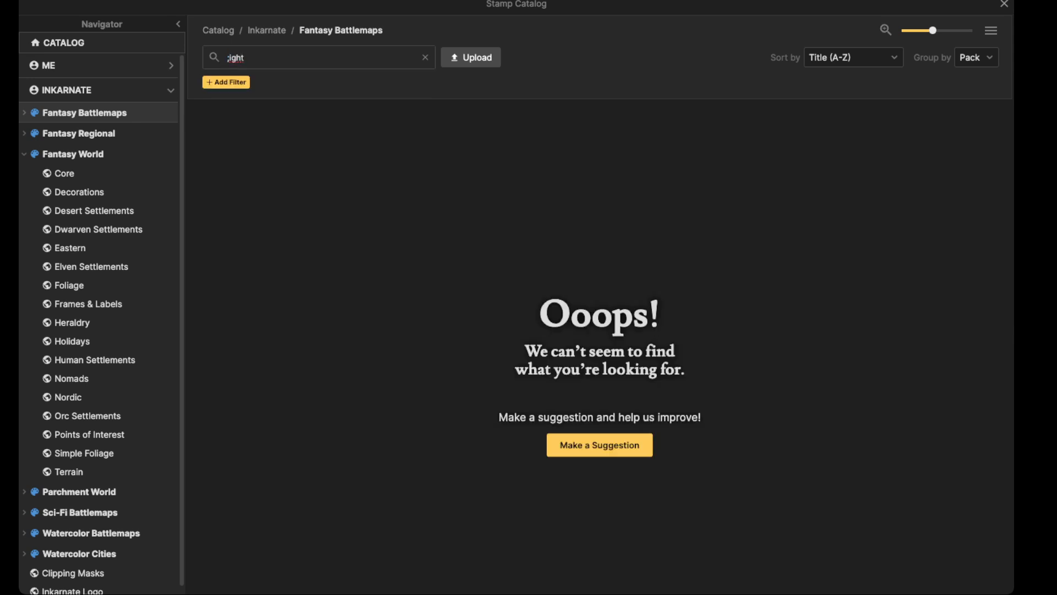
{"action": "key", "text": "ctrl+a"}
{"action": "key", "text": "BackSpace"}
{"action": "type", "text": "light"}
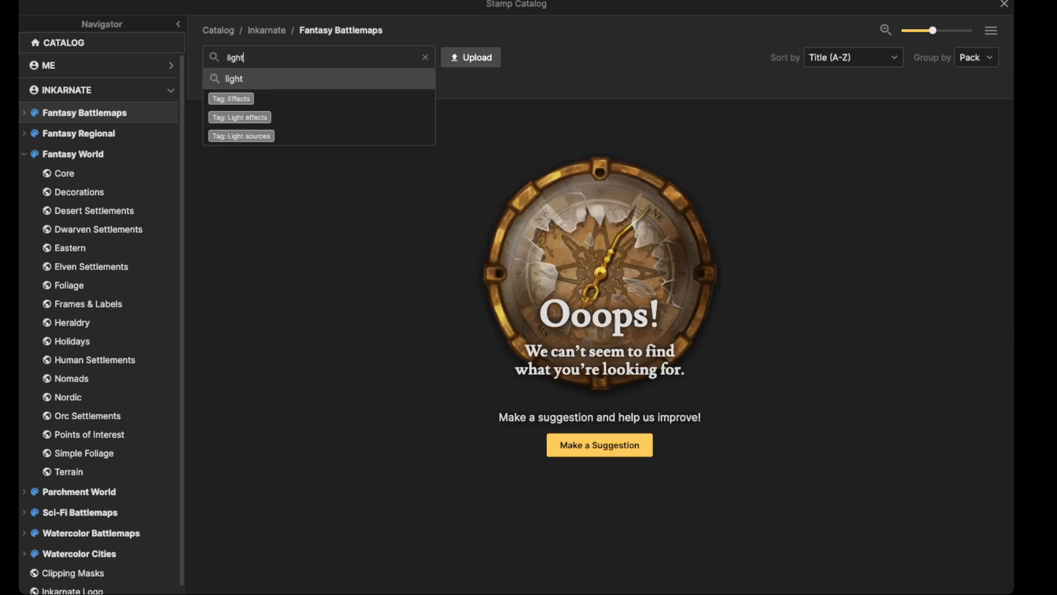
{"action": "key", "text": "Return"}
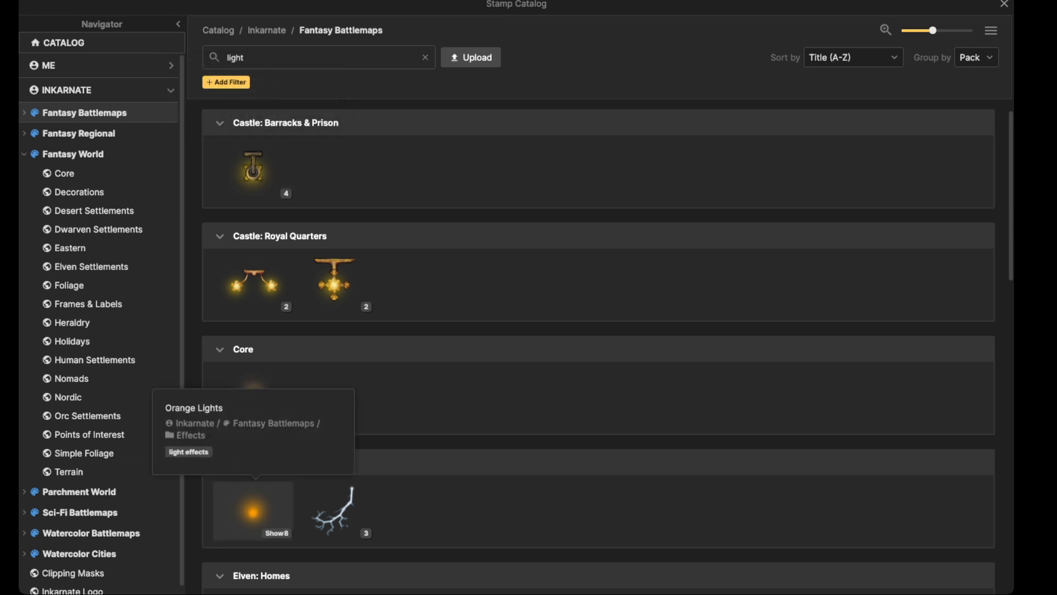
{"action": "left_click", "coordinate": [253, 510]}
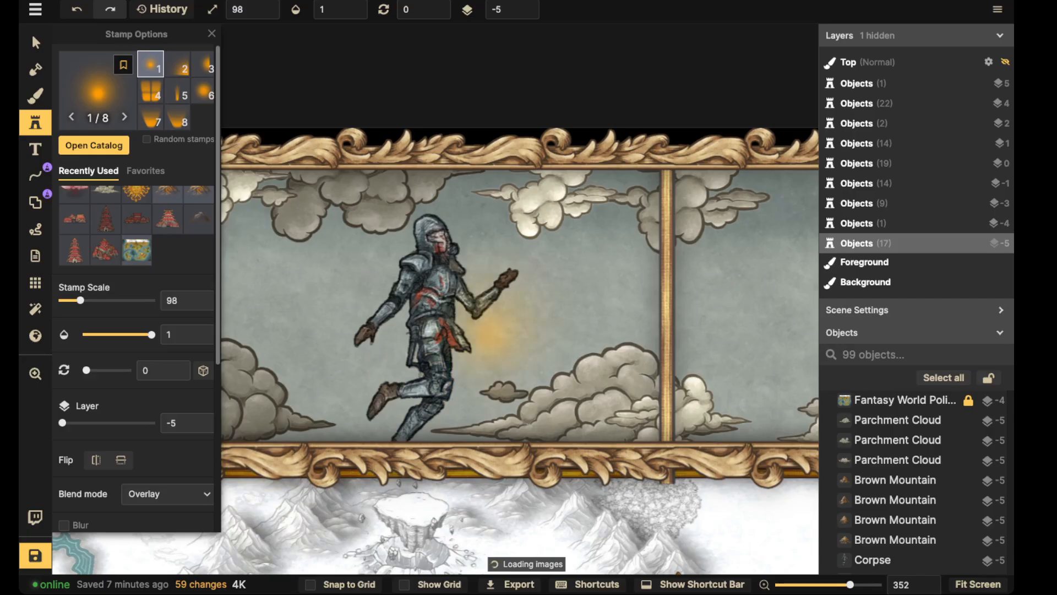
Step: Set the Orange Light's blend mode to Normal, shrink it to scale 11, and place it on the corpse's face opening
{"action": "scroll", "coordinate": [426, 216], "scroll_direction": "up", "scroll_amount": 5}
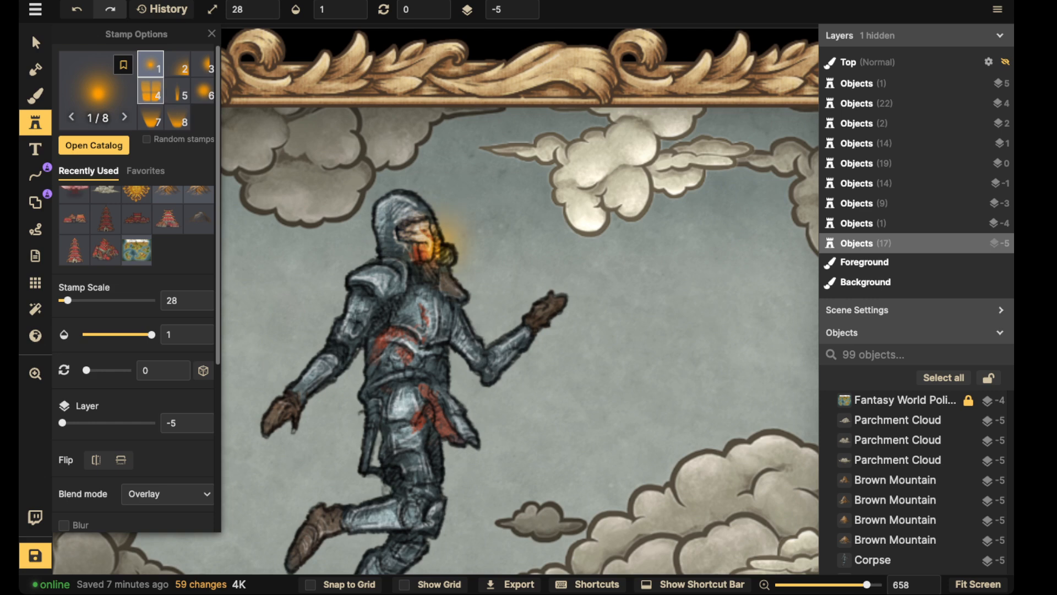
{"action": "scroll", "coordinate": [138, 275], "scroll_direction": "down", "scroll_amount": 5}
{"action": "left_click", "coordinate": [165, 243]}
{"action": "left_click", "coordinate": [110, 287]}
{"action": "scroll", "coordinate": [371, 242], "scroll_direction": "up", "scroll_amount": 5}
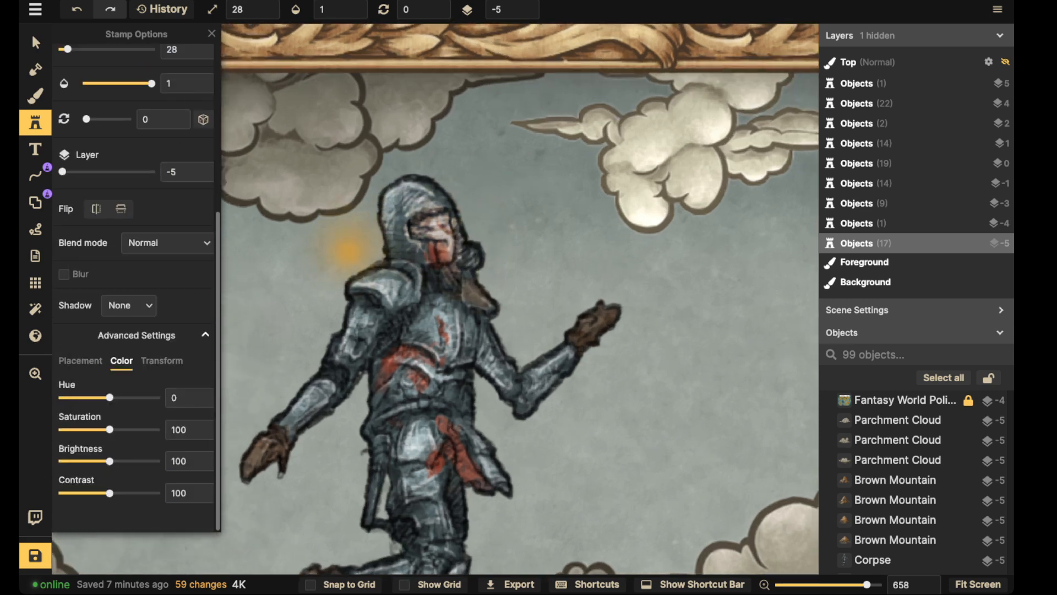
{"action": "scroll", "coordinate": [414, 233], "scroll_direction": "down", "scroll_amount": 5}
{"action": "left_click", "coordinate": [426, 228]}
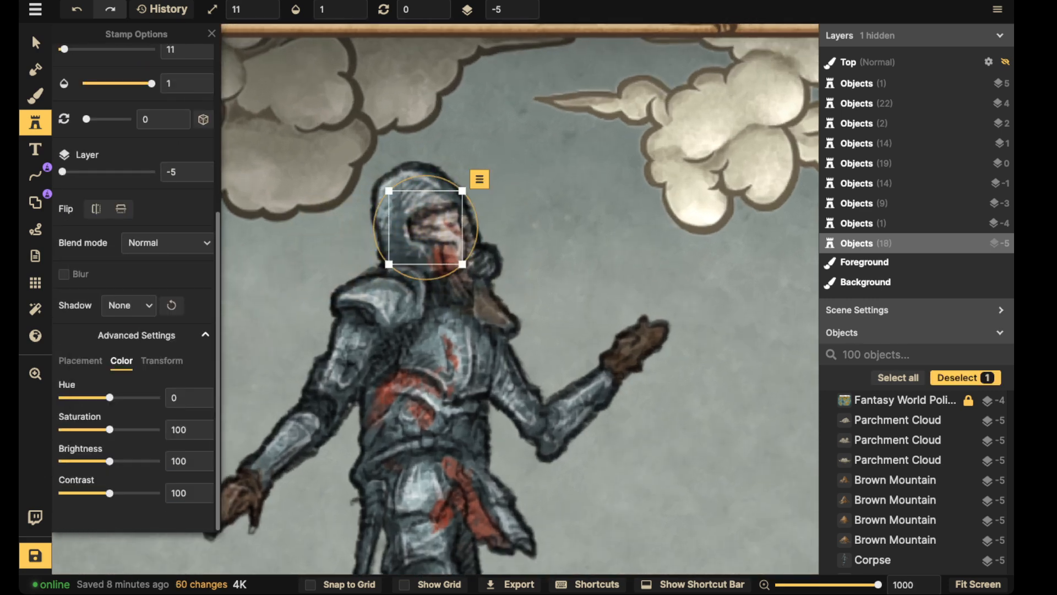
Step: Move the Orange Light to layer 1, fit it over the visor at scale 10, and add a second one beside it
{"action": "left_click", "coordinate": [513, 10]}
{"action": "type", "text": "1"}
{"action": "key", "text": "Return"}
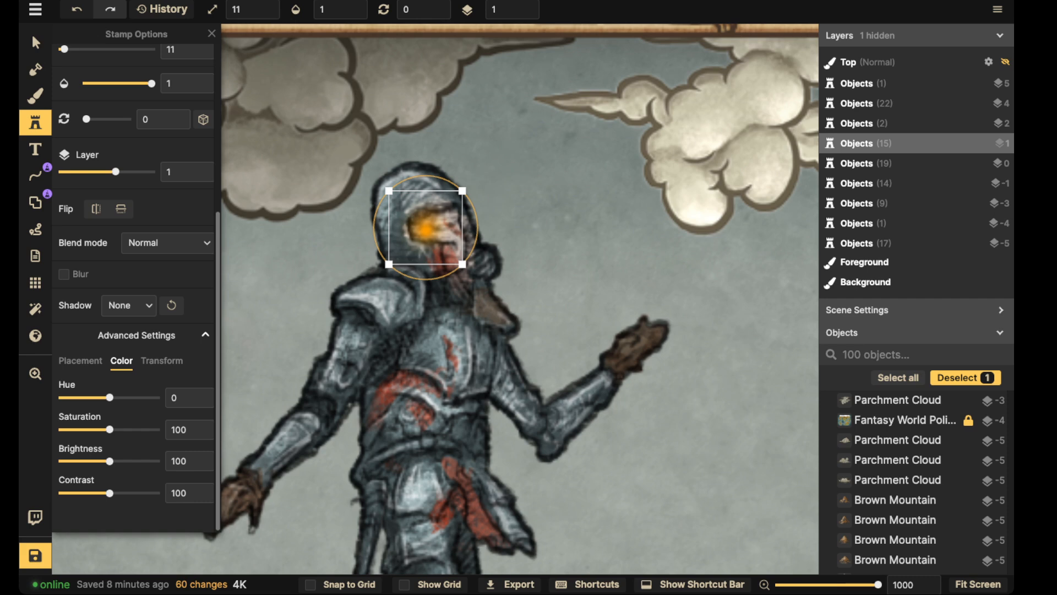
{"action": "scroll", "coordinate": [425, 227], "scroll_direction": "down", "scroll_amount": 1}
{"action": "scroll", "coordinate": [428, 230], "scroll_direction": "up", "scroll_amount": 2}
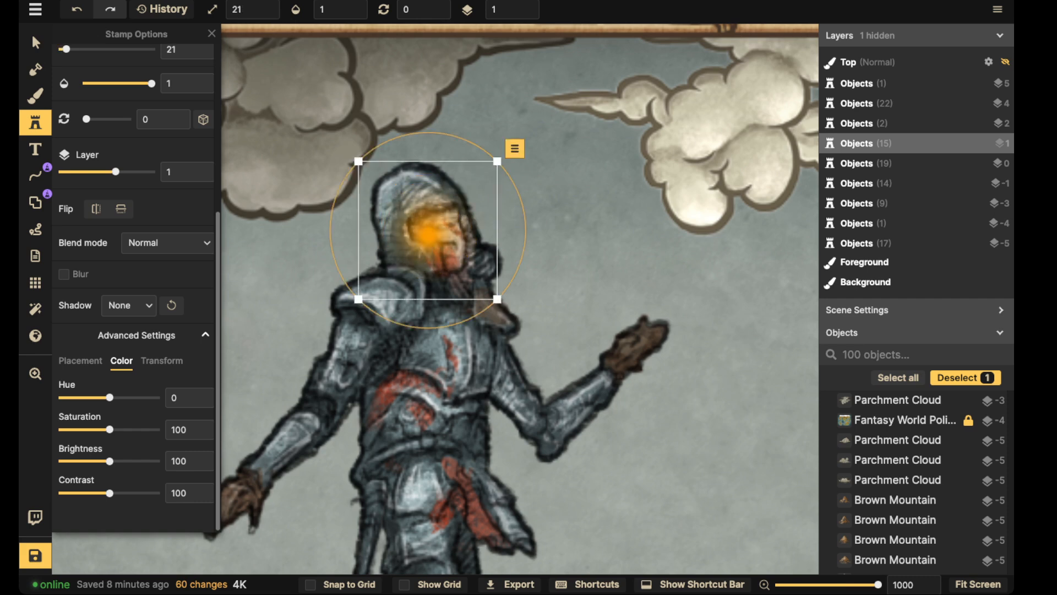
{"action": "scroll", "coordinate": [428, 230], "scroll_direction": "down", "scroll_amount": 1}
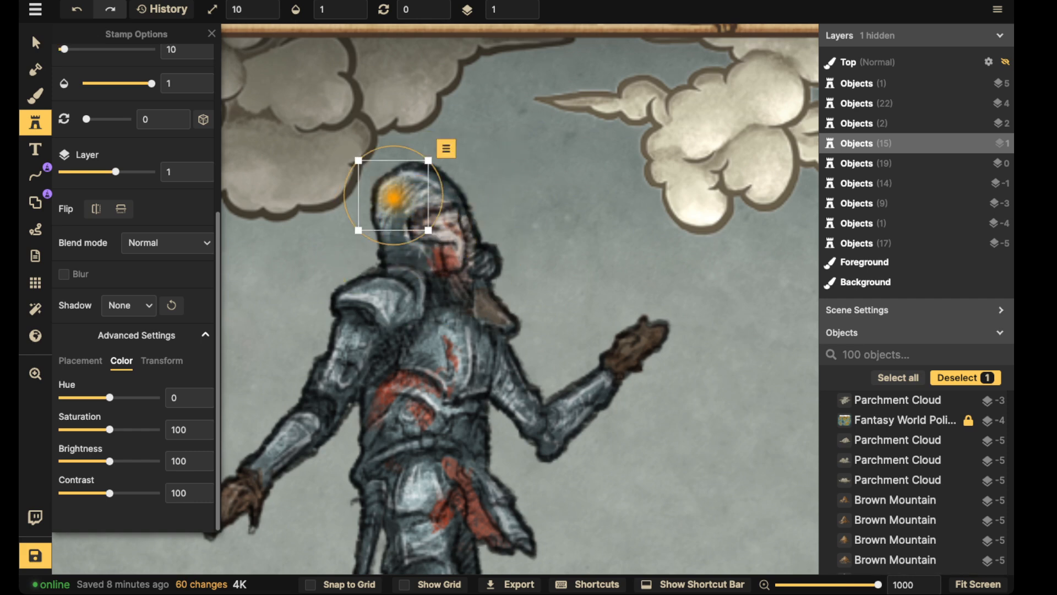
{"action": "left_click_drag", "start_coordinate": [393, 195], "coordinate": [428, 226]}
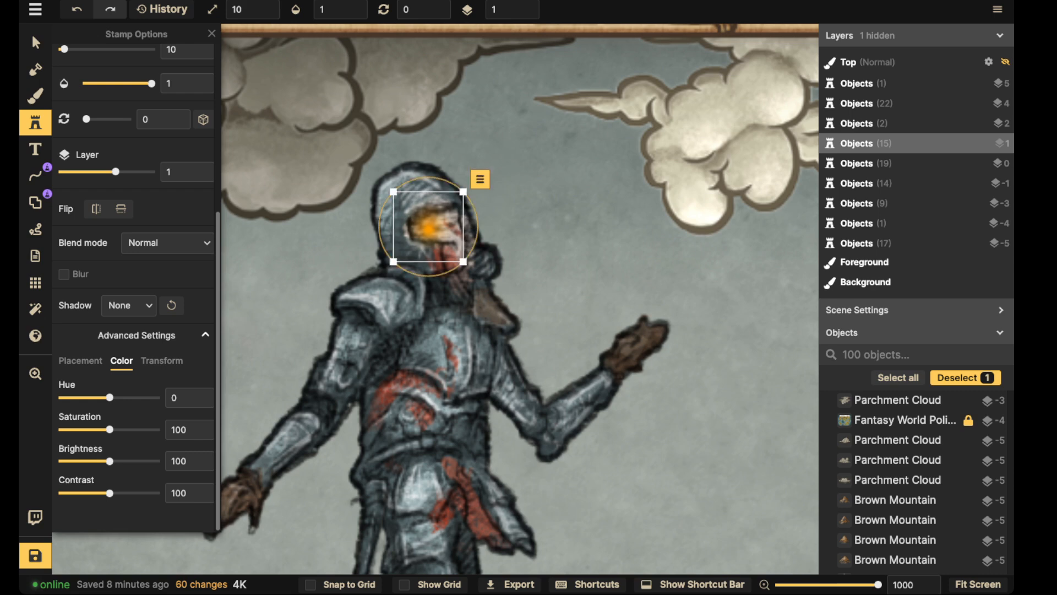
{"action": "key", "text": "Escape"}
{"action": "left_click", "coordinate": [427, 226]}
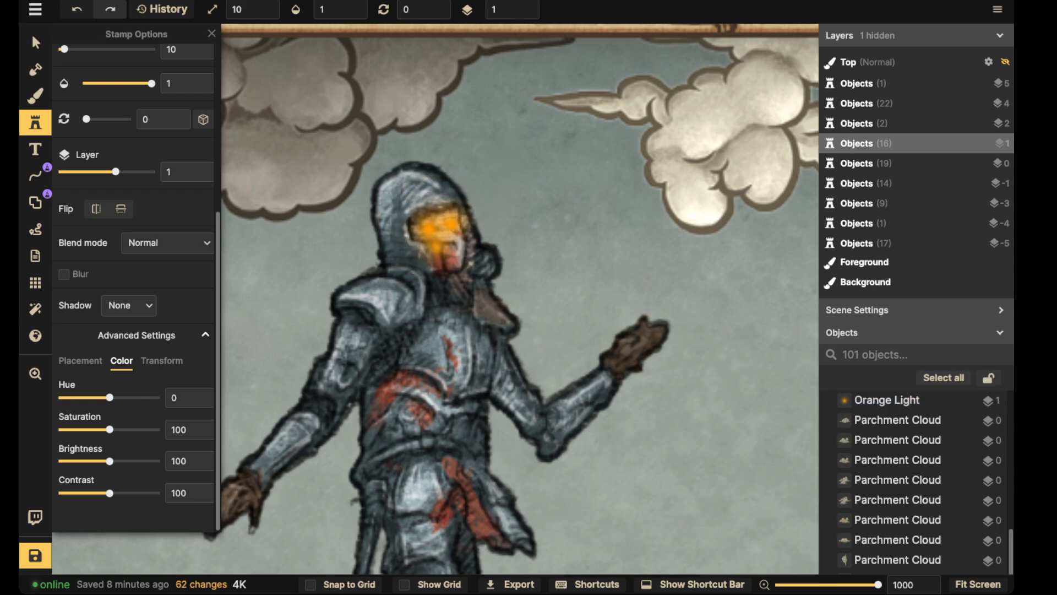
Step: Recolour the armoured corpse stamp with hue 180 and saturation 200
{"action": "key", "text": "v"}
{"action": "scroll", "coordinate": [397, 304], "scroll_direction": "down", "scroll_amount": 5}
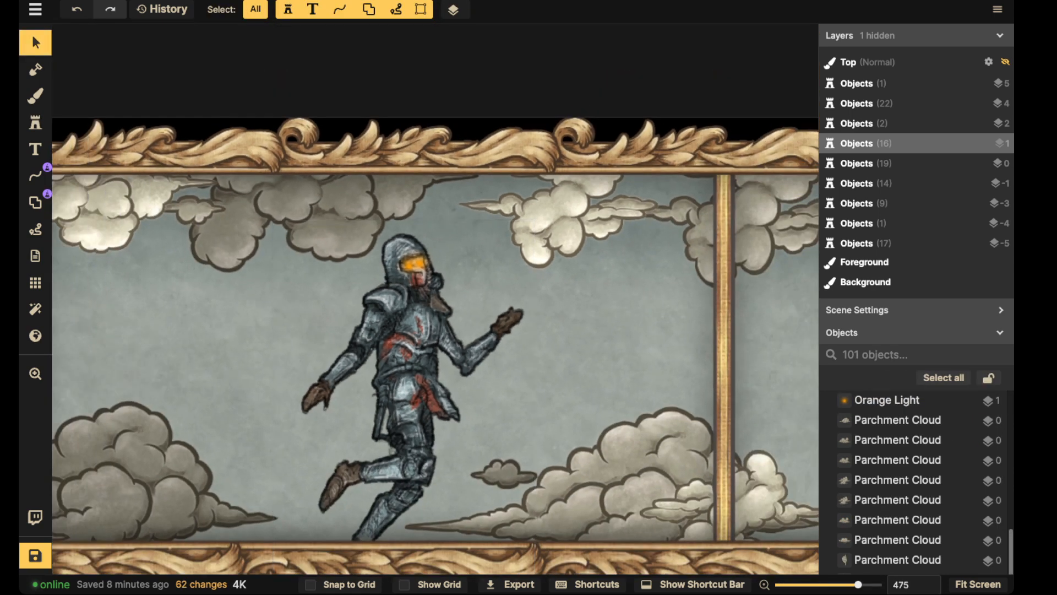
{"action": "left_click", "coordinate": [398, 304]}
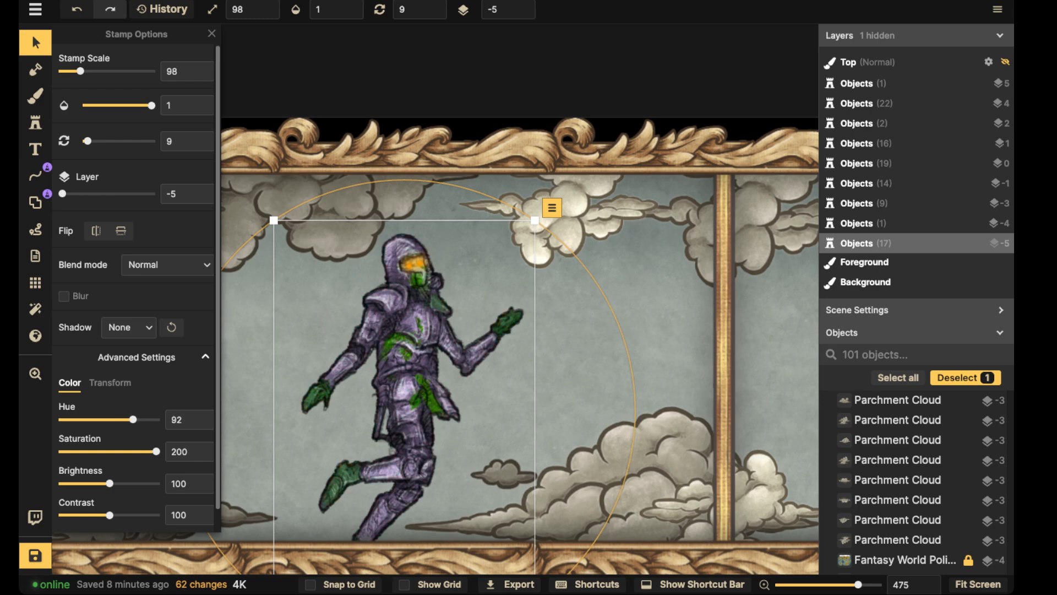
{"action": "left_click_drag", "start_coordinate": [114, 420], "coordinate": [156, 419]}
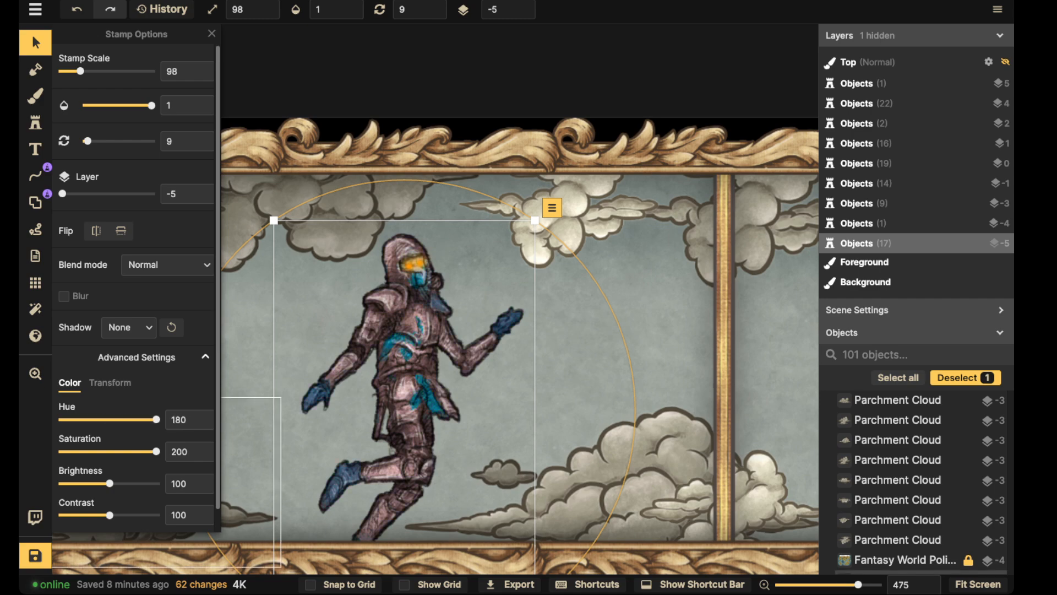
Step: Select every Parchment Cloud stamp on the map and lock them all
{"action": "left_click_drag", "start_coordinate": [276, 276], "coordinate": [455, 352]}
{"action": "scroll", "coordinate": [393, 335], "scroll_direction": "down", "scroll_amount": 5}
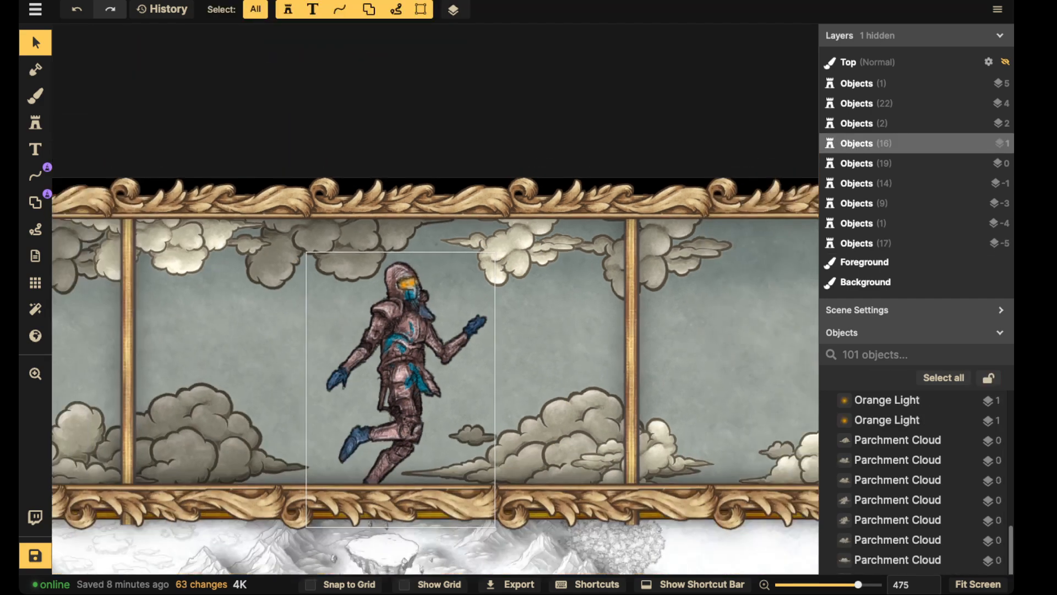
{"action": "left_click", "coordinate": [350, 258]}
{"action": "left_click", "coordinate": [464, 198]}
{"action": "mouse_move", "coordinate": [485, 219]}
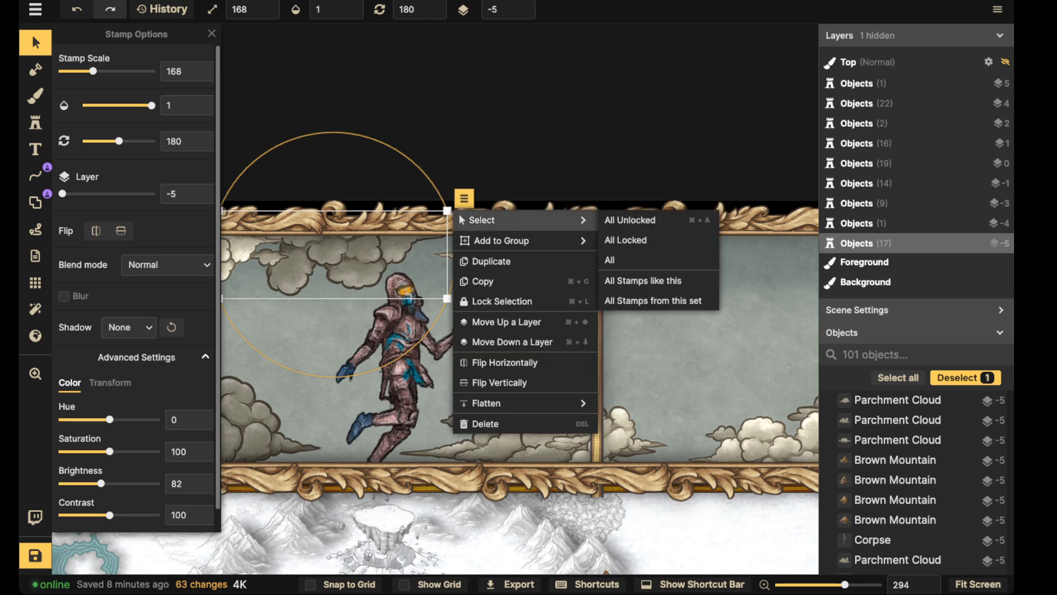
{"action": "left_click", "coordinate": [644, 279]}
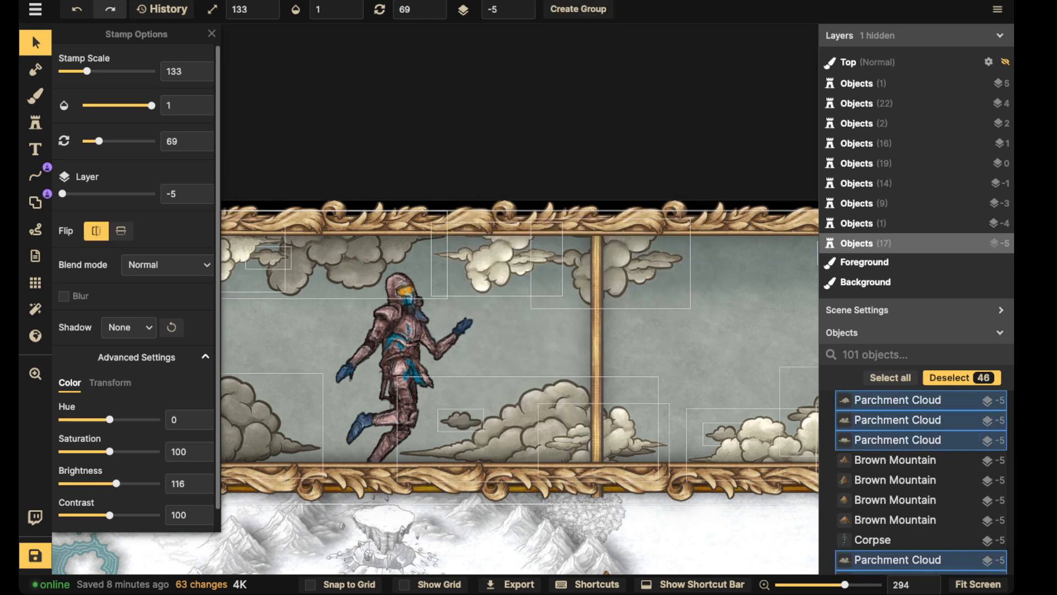
{"action": "key", "text": "l"}
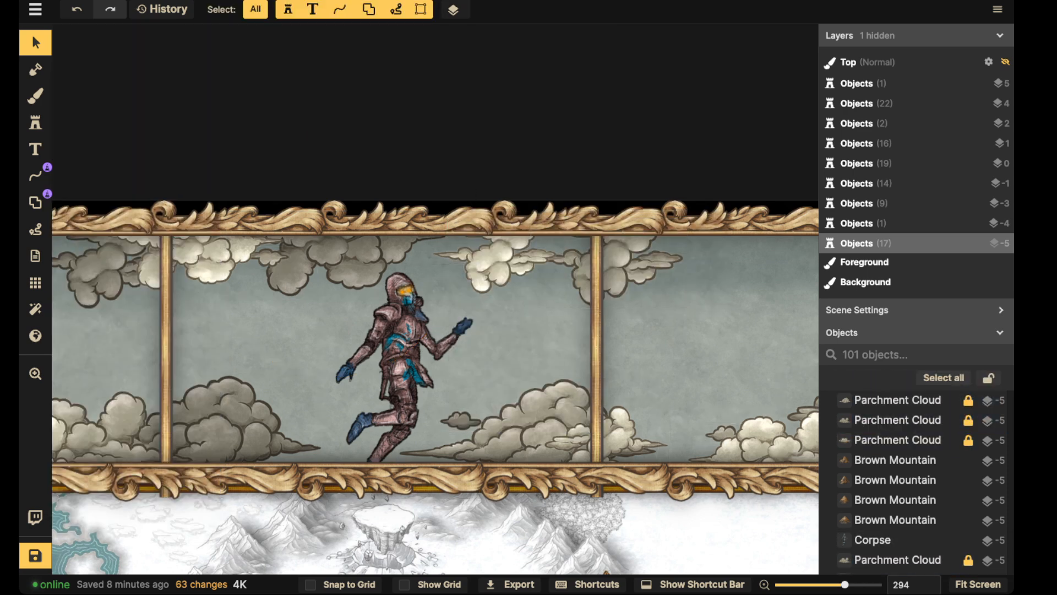
Step: Move the corpse and its visor lights slightly upward together, and lower the corpse's contrast to 84
{"action": "left_click_drag", "start_coordinate": [262, 297], "coordinate": [497, 426]}
{"action": "mouse_move", "coordinate": [405, 347]}
{"action": "left_mouse_down"}
{"action": "mouse_move", "coordinate": [415, 320]}
{"action": "mouse_move", "coordinate": [408, 331]}
{"action": "left_mouse_up"}
{"action": "left_click", "coordinate": [408, 331]}
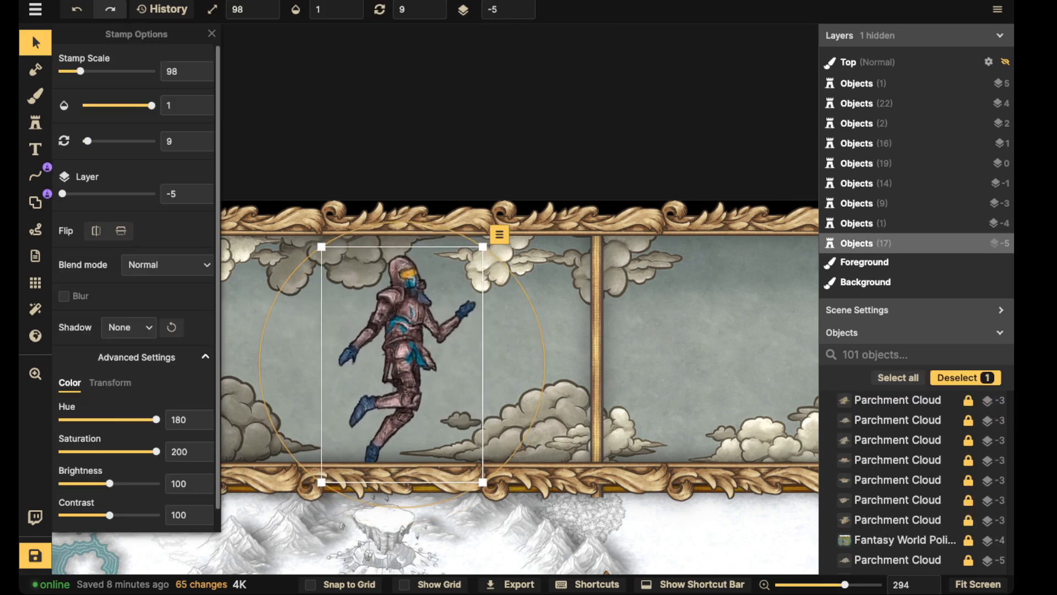
{"action": "scroll", "coordinate": [395, 423], "scroll_direction": "up", "scroll_amount": 1}
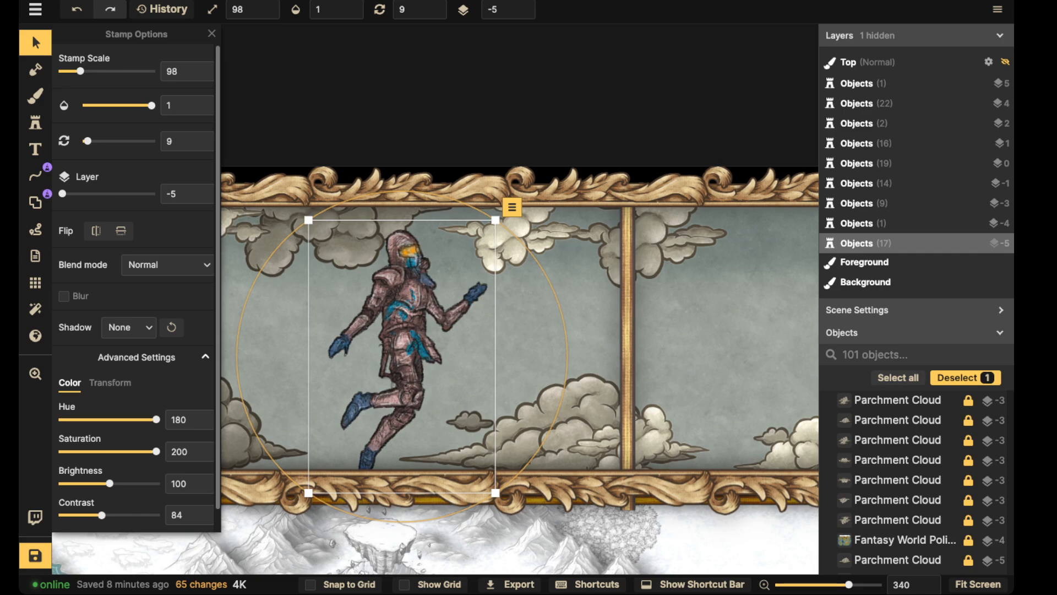
{"action": "key", "text": "Escape"}
Step: Compare the armoured figure's look with the pagoda-and-sun corner scene and the cloud panel between them
{"action": "scroll", "coordinate": [312, 325], "scroll_direction": "down", "scroll_amount": 2}
{"action": "left_click_drag", "start_coordinate": [312, 325], "coordinate": [461, 212]}
{"action": "left_click_drag", "start_coordinate": [308, 242], "coordinate": [450, 248]}
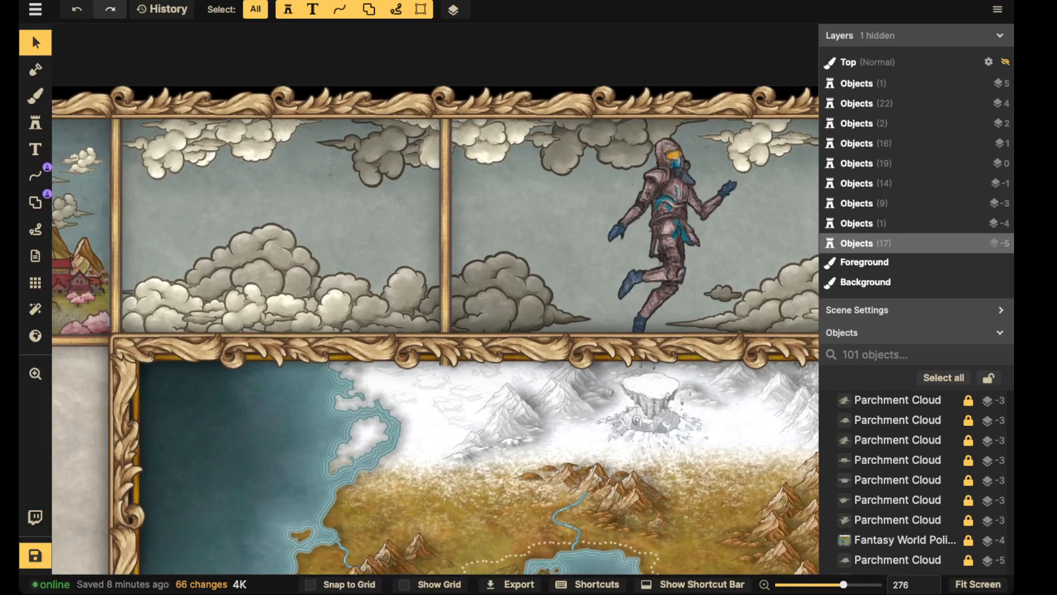
{"action": "left_click_drag", "start_coordinate": [132, 250], "coordinate": [421, 264]}
{"action": "scroll", "coordinate": [275, 265], "scroll_direction": "up", "scroll_amount": 3}
{"action": "scroll", "coordinate": [276, 264], "scroll_direction": "up", "scroll_amount": 2}
{"action": "left_click_drag", "start_coordinate": [275, 265], "coordinate": [314, 321]}
{"action": "scroll", "coordinate": [373, 211], "scroll_direction": "up", "scroll_amount": 3}
{"action": "left_click_drag", "start_coordinate": [331, 220], "coordinate": [320, 259]}
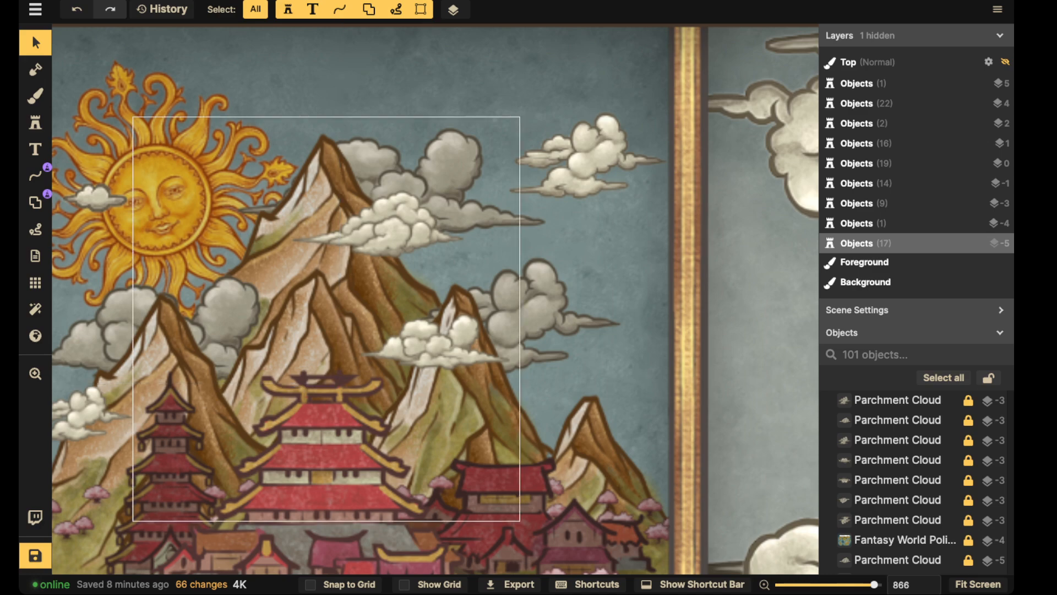
{"action": "left_click_drag", "start_coordinate": [804, 308], "coordinate": [58, 302]}
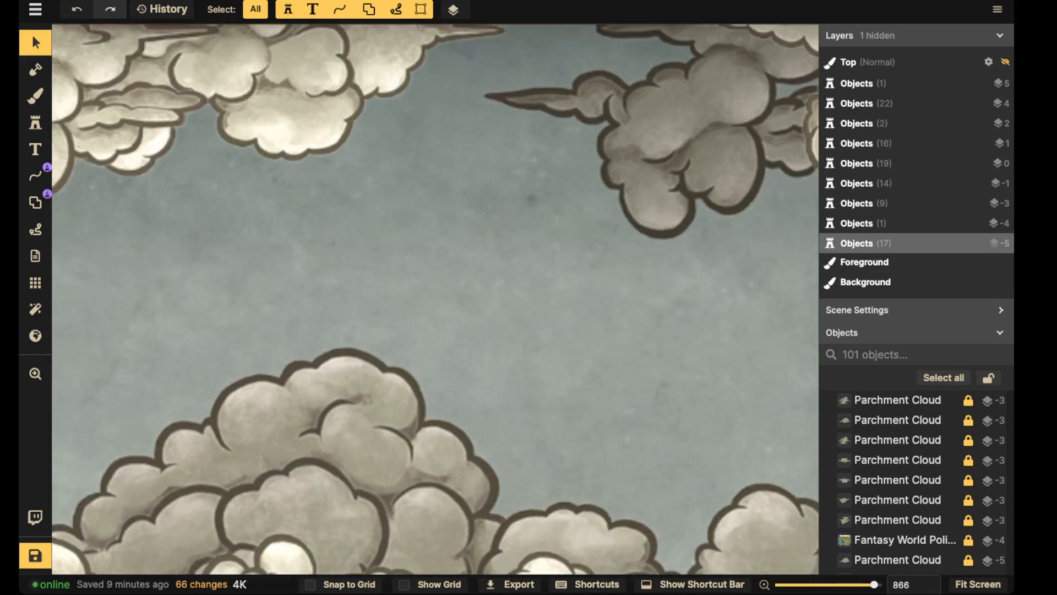
{"action": "scroll", "coordinate": [377, 333], "scroll_direction": "down", "scroll_amount": 4}
{"action": "left_click_drag", "start_coordinate": [777, 325], "coordinate": [103, 308]}
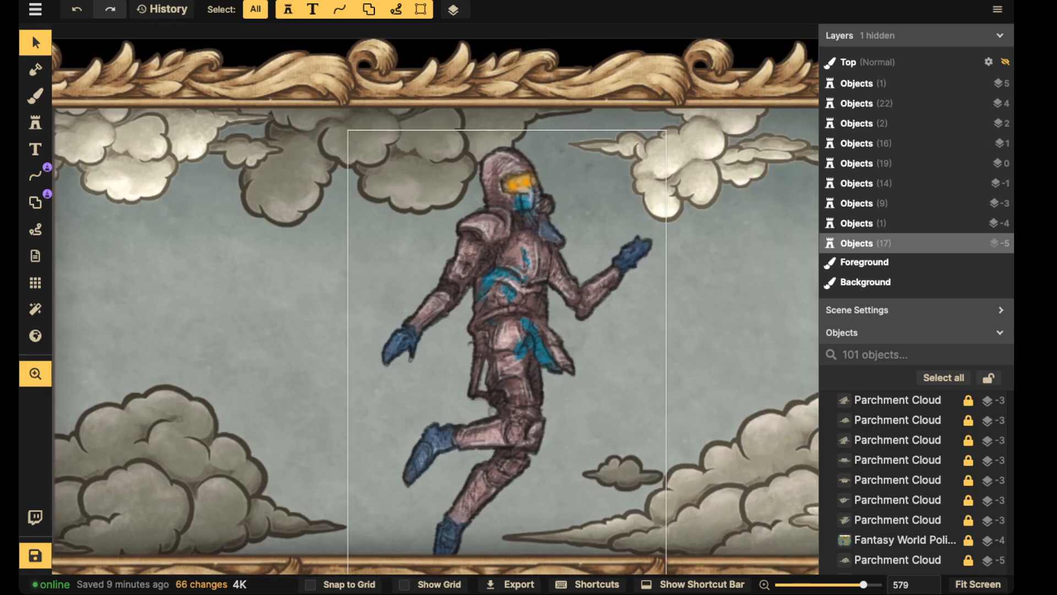
Step: Select the armoured figure again, try contrast values of 90 and 100, and settle on 84
{"action": "left_click", "coordinate": [511, 297]}
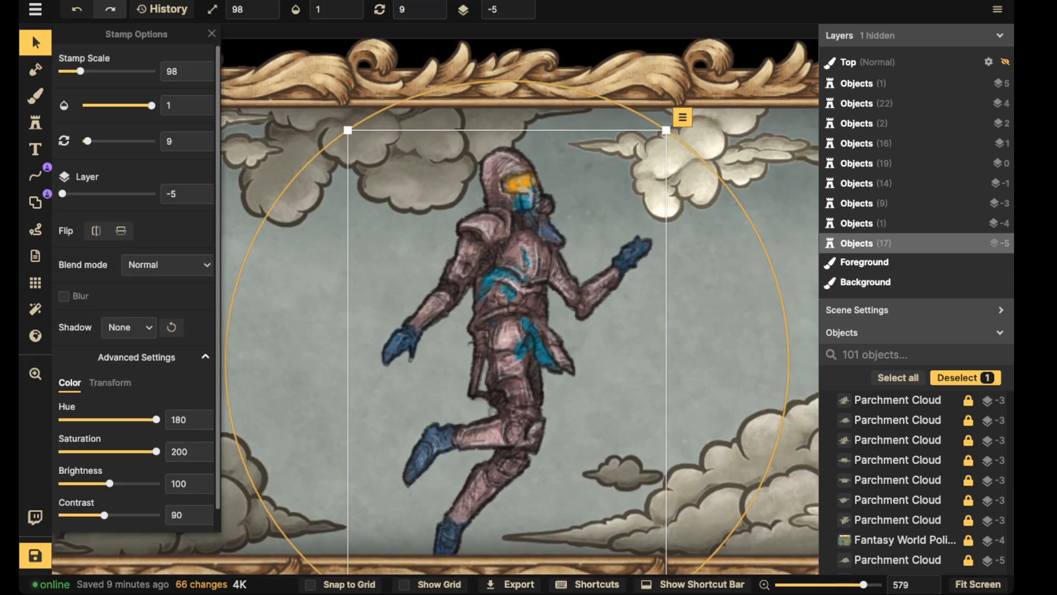
{"action": "left_click_drag", "start_coordinate": [104, 515], "coordinate": [105, 514]}
{"action": "double_click", "coordinate": [178, 515]}
{"action": "type", "text": "100"}
{"action": "key", "text": "Return"}
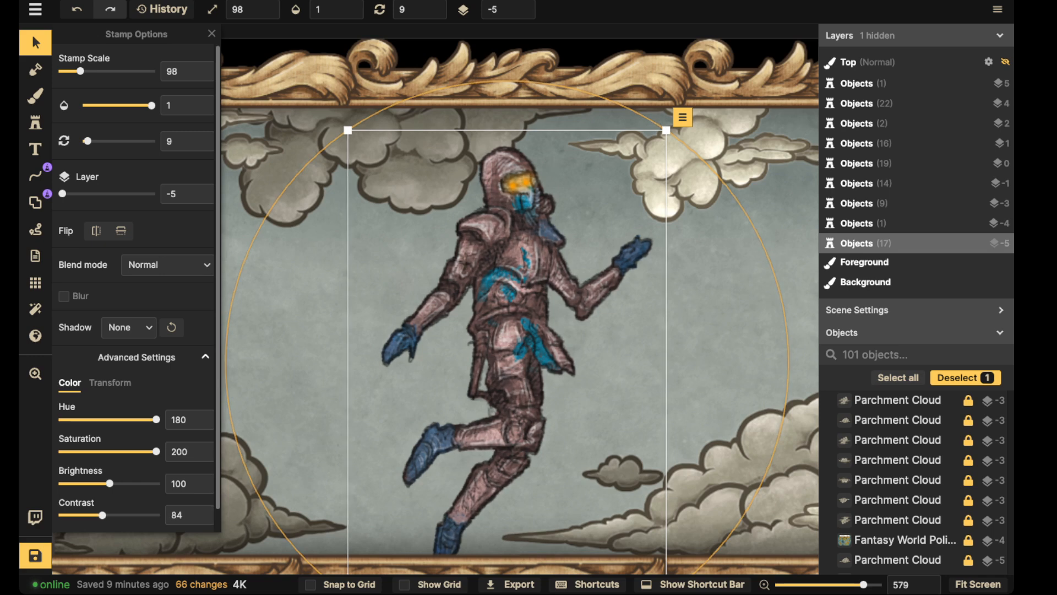
Step: Move the armoured figure and its visor lights down together so the legs sink behind the lower frame
{"action": "scroll", "coordinate": [456, 281], "scroll_direction": "down", "scroll_amount": 6}
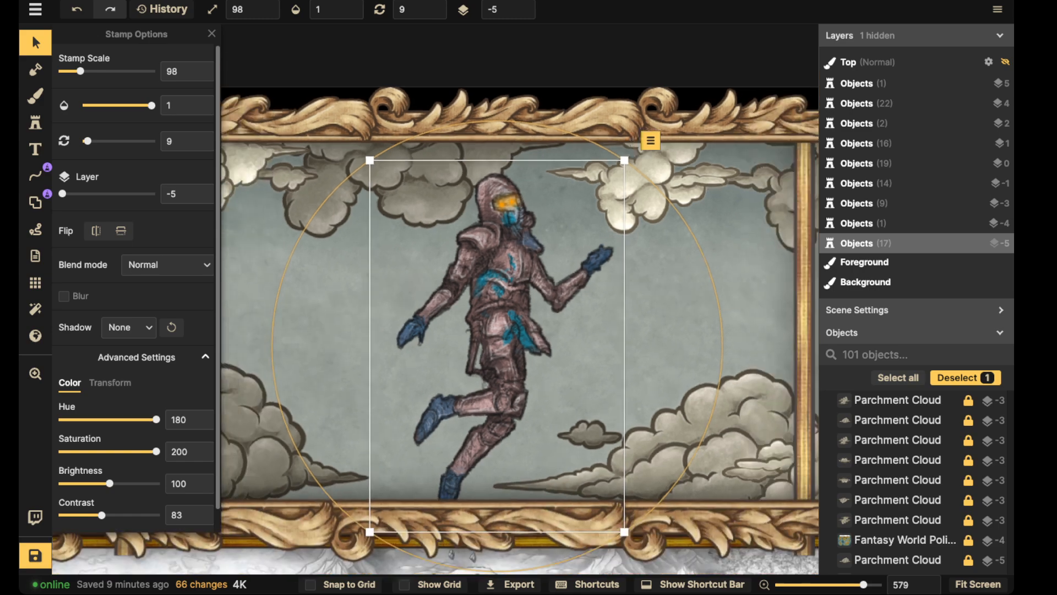
{"action": "key", "text": "Escape"}
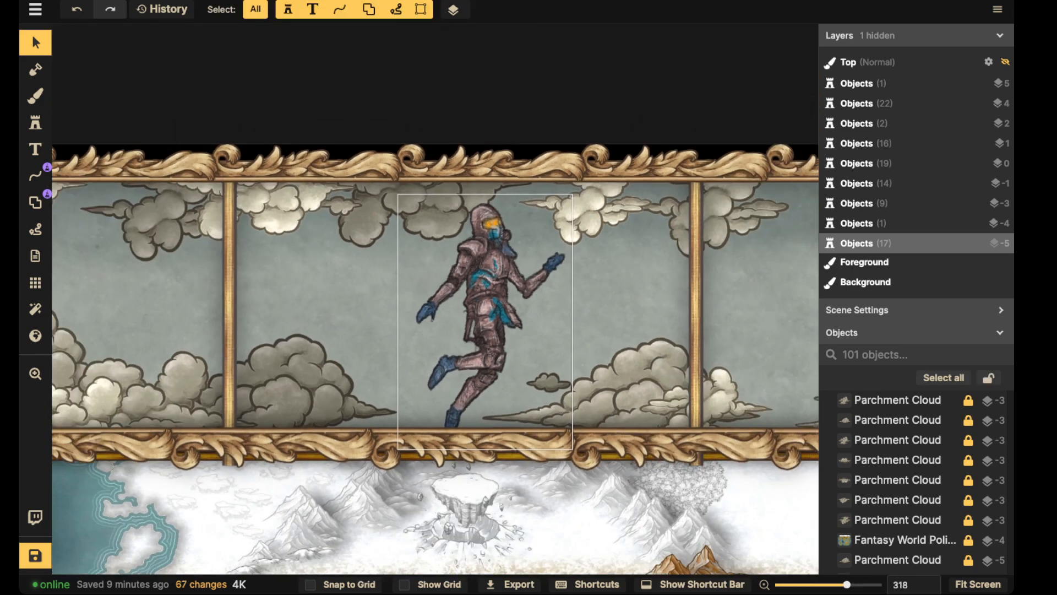
{"action": "left_click_drag", "start_coordinate": [408, 193], "coordinate": [538, 329]}
{"action": "left_click_drag", "start_coordinate": [490, 292], "coordinate": [476, 343]}
Step: Place an ornate sun stamp at scale 60 on layer -5 behind the armoured figure's head as a halo
{"action": "left_click", "coordinate": [36, 122]}
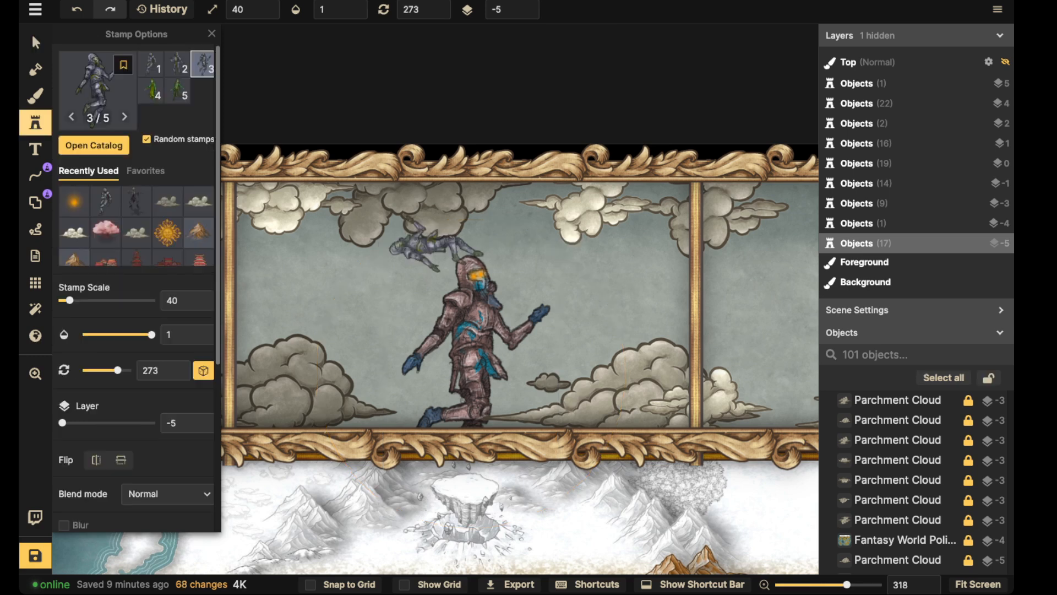
{"action": "left_click", "coordinate": [168, 231]}
{"action": "scroll", "coordinate": [472, 272], "scroll_direction": "up", "scroll_amount": 2}
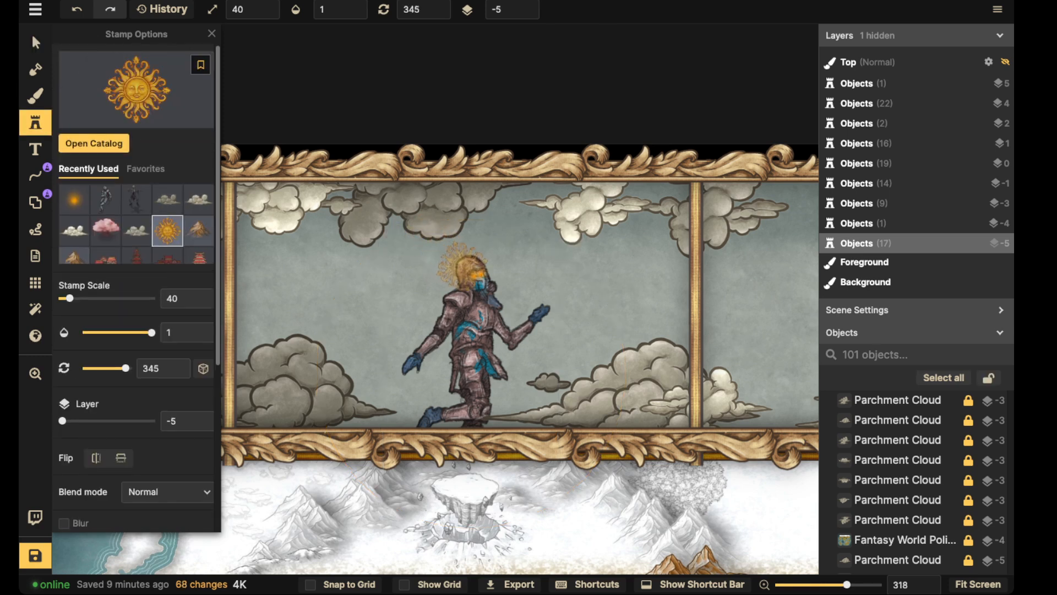
{"action": "left_click", "coordinate": [472, 272]}
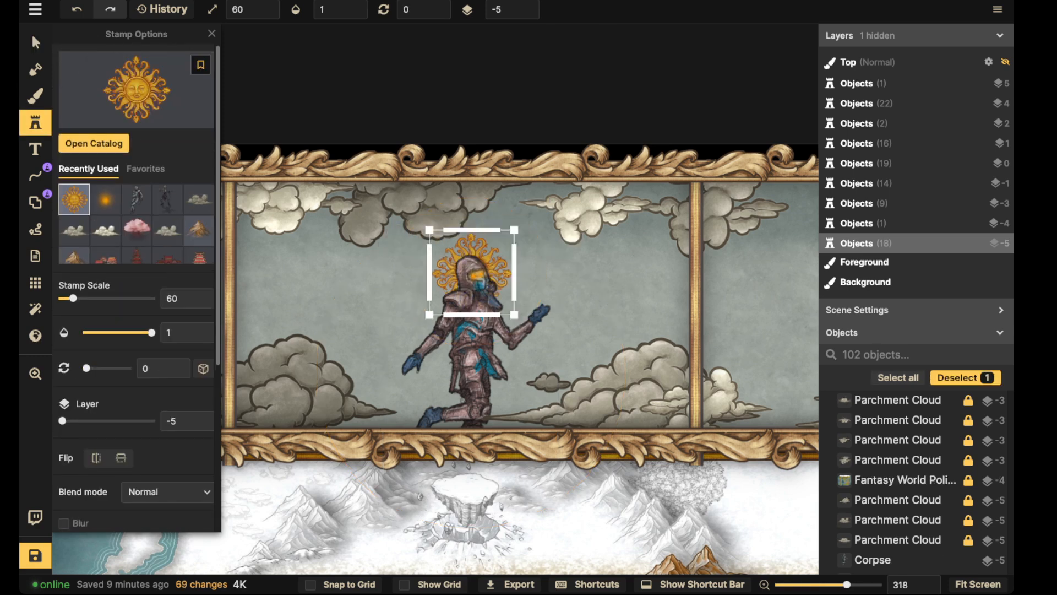
Step: Recolour the sun halo with hue -175 and saturation 91, enlarge it to scale 70 and rotate it to 255
{"action": "scroll", "coordinate": [137, 287], "scroll_direction": "down", "scroll_amount": 5}
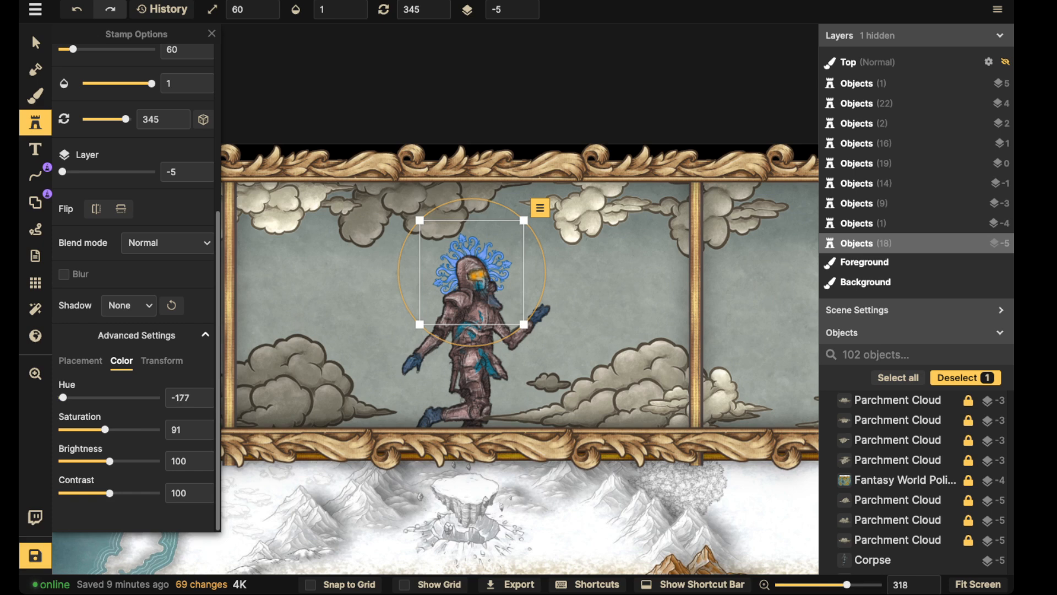
{"action": "key", "text": "bracketright"}
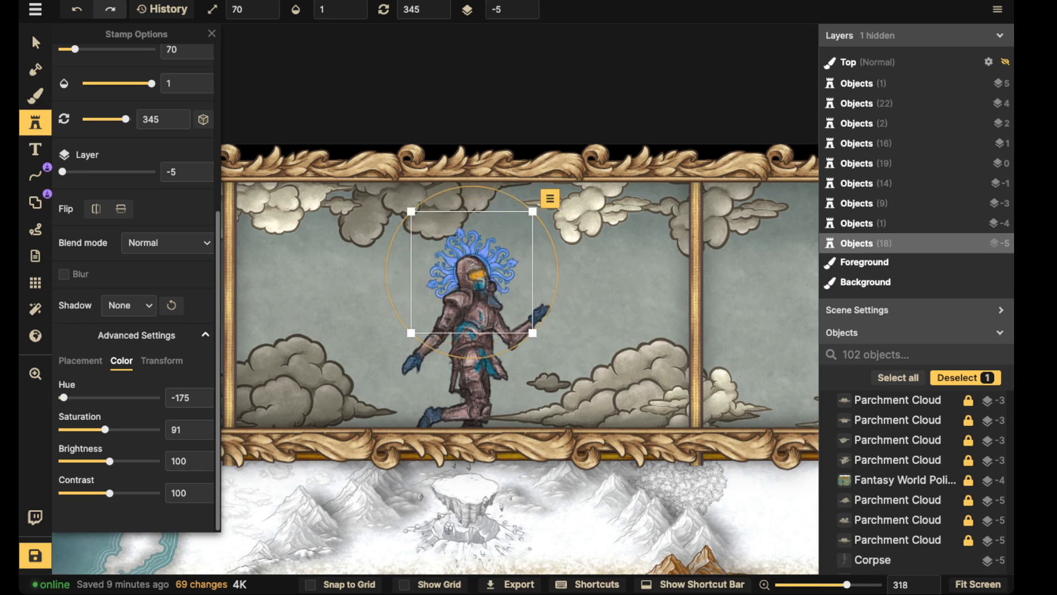
{"action": "key", "text": "comma"}
{"action": "key", "text": "comma"}
{"action": "left_click_drag", "start_coordinate": [485, 248], "coordinate": [485, 247]}
{"action": "key", "text": "comma"}
{"action": "key", "text": "comma"}
{"action": "key", "text": "comma"}
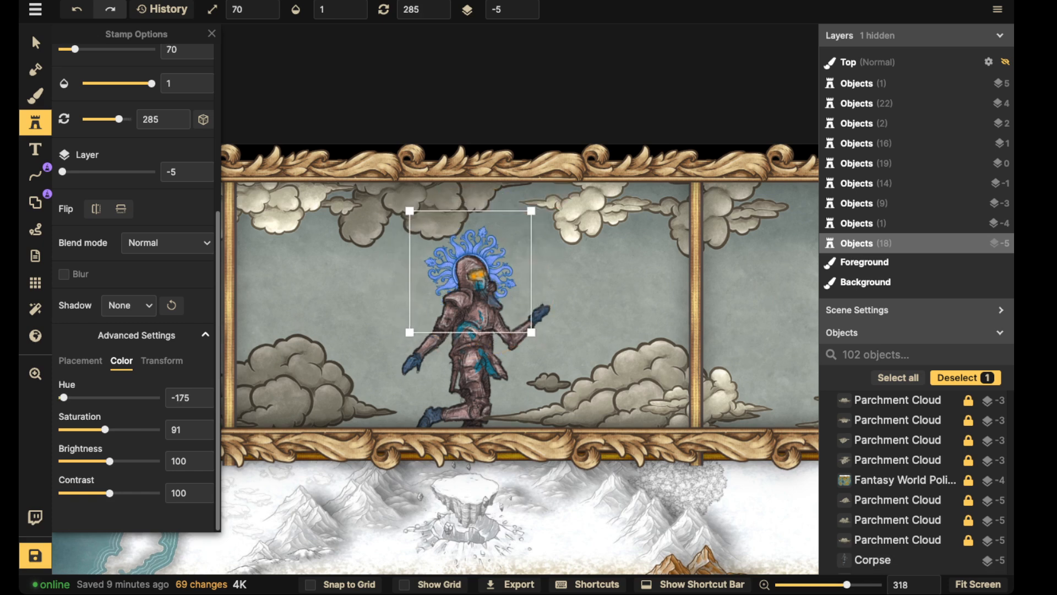
{"action": "key", "text": "comma"}
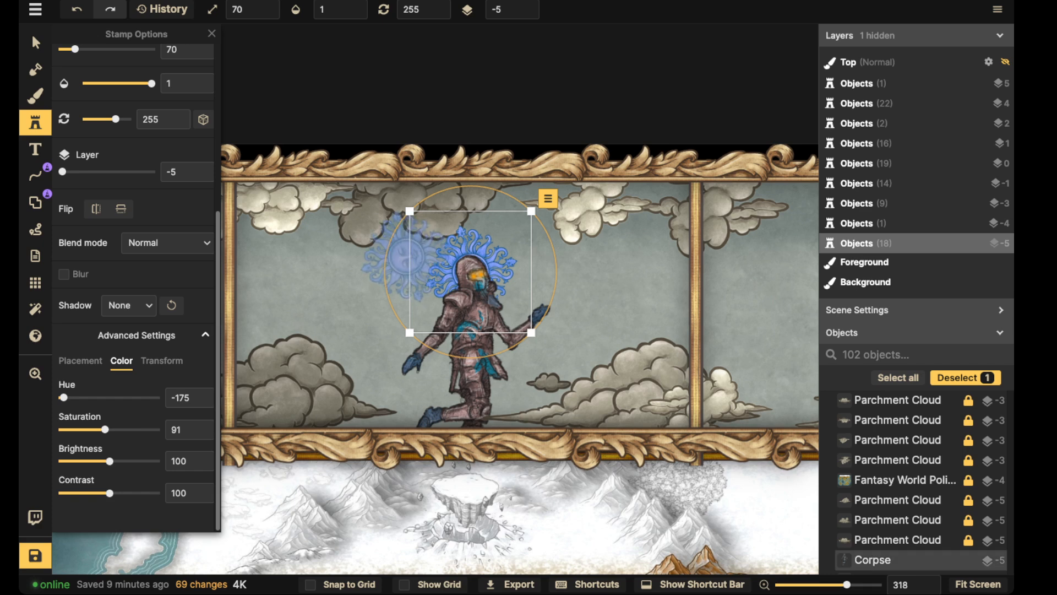
Step: Select both Orange Light stamps on the figure's visor and set their hue to -180
{"action": "key", "text": "Escape"}
{"action": "key", "text": "v"}
{"action": "left_click", "coordinate": [445, 253]}
{"action": "key", "text": "Escape"}
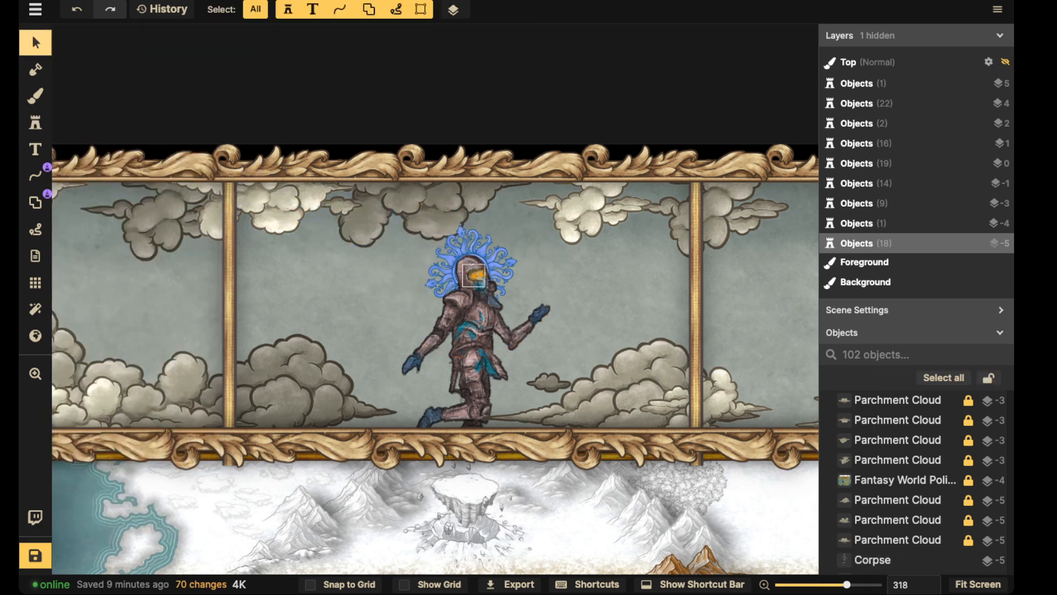
{"action": "left_click", "coordinate": [474, 275]}
{"action": "left_click", "coordinate": [487, 275], "text": "shift"}
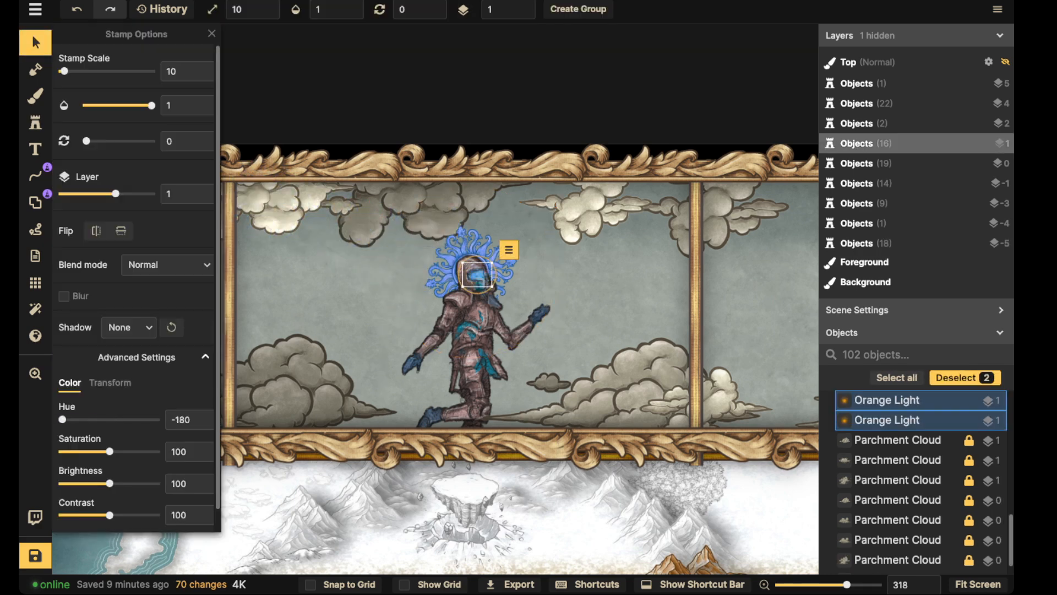
{"action": "key", "text": "Escape"}
Step: Place the sixth blue light variant over the figure's head at scale 30 with the Overlay blend mode
{"action": "key", "text": "s"}
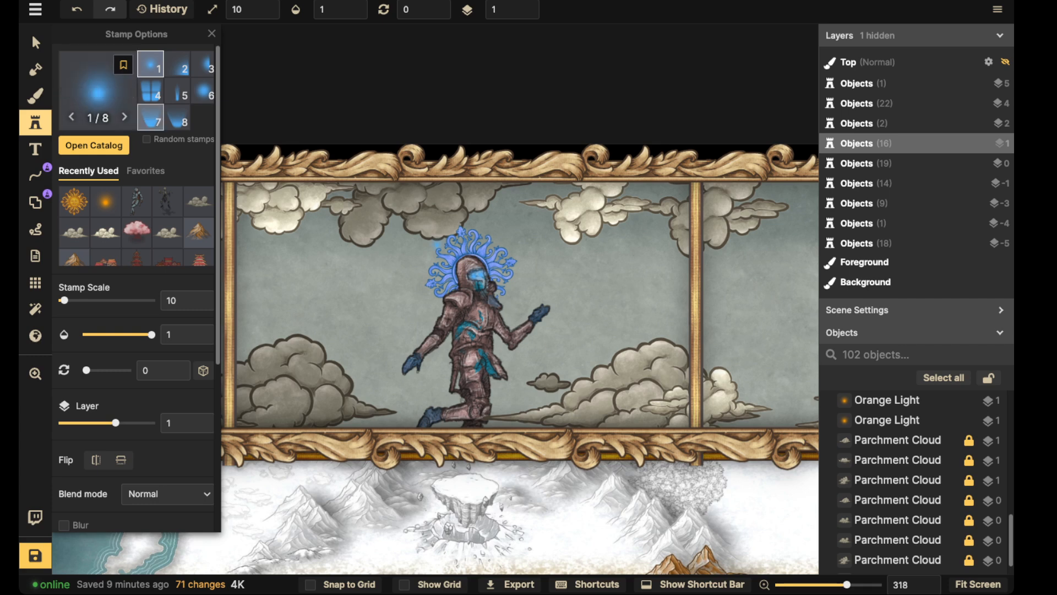
{"action": "left_click", "coordinate": [203, 91]}
{"action": "left_click", "coordinate": [168, 494]}
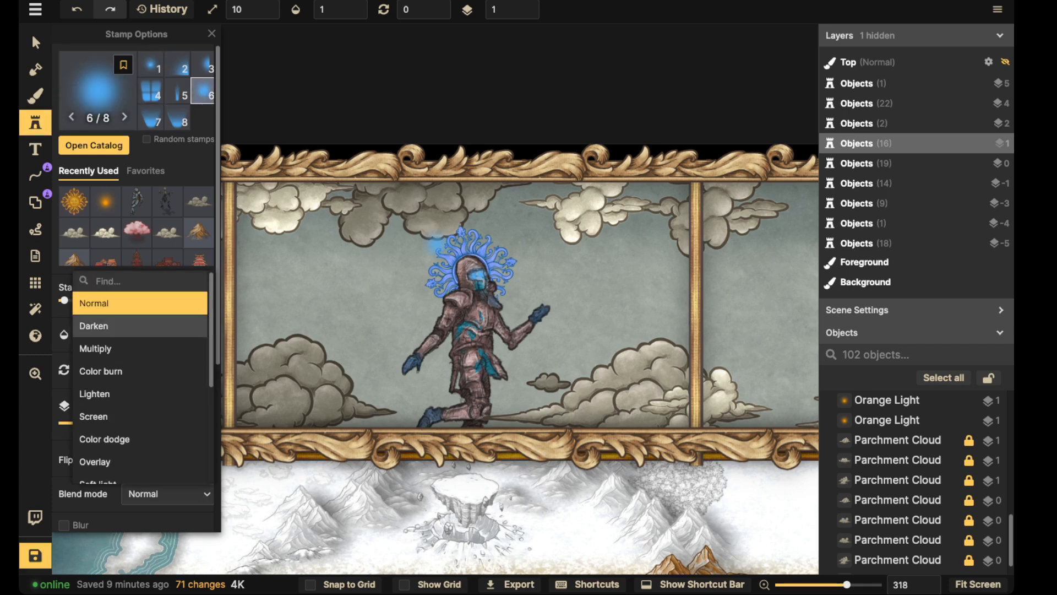
{"action": "left_click", "coordinate": [140, 462]}
{"action": "scroll", "coordinate": [317, 311], "scroll_direction": "up", "scroll_amount": 3}
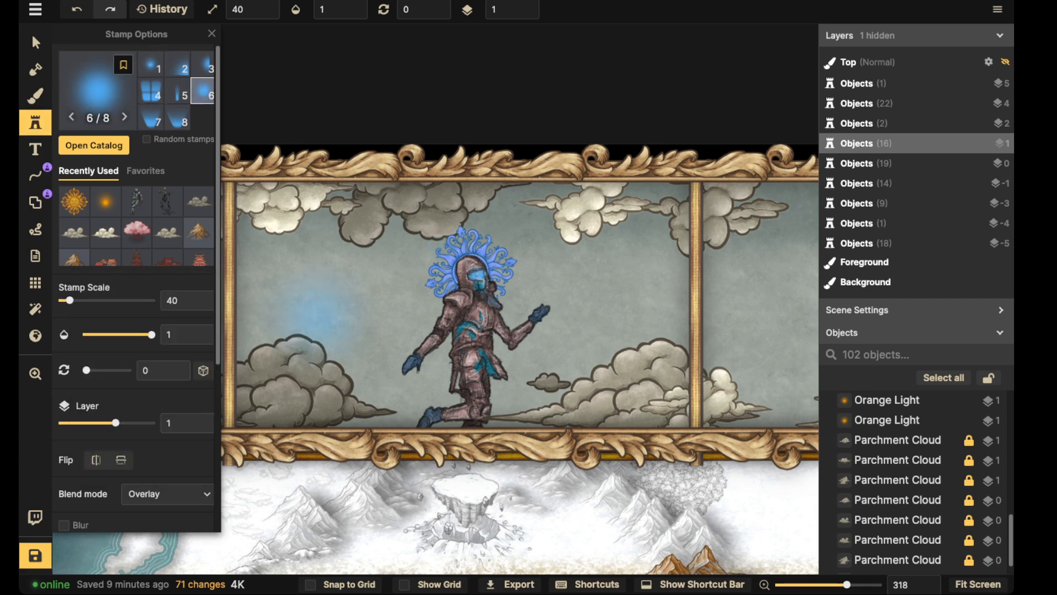
{"action": "scroll", "coordinate": [317, 311], "scroll_direction": "down", "scroll_amount": 1}
{"action": "left_click", "coordinate": [477, 275]}
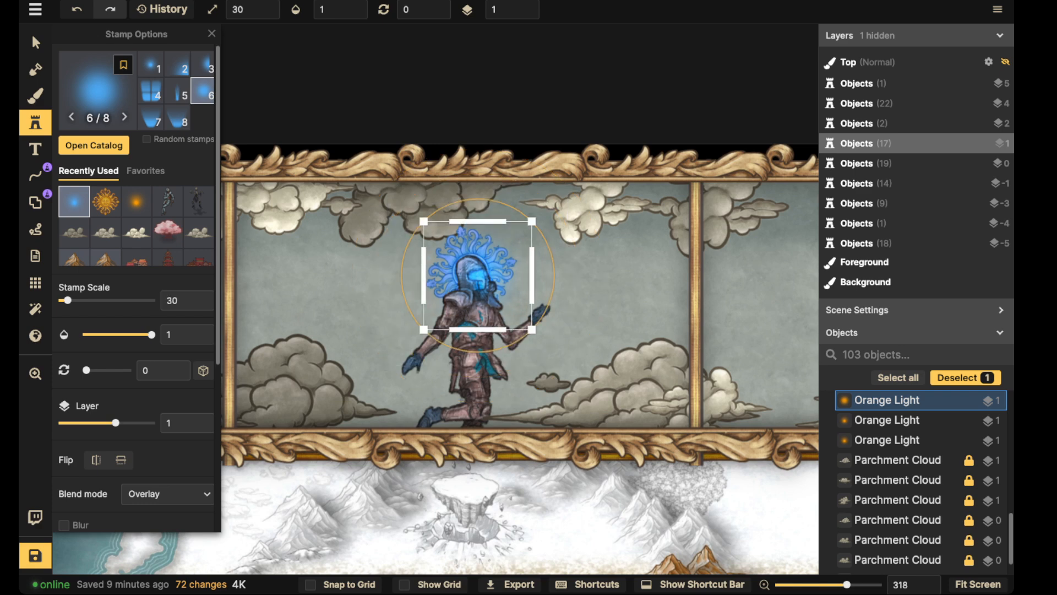
{"action": "left_click_drag", "start_coordinate": [477, 275], "coordinate": [476, 275]}
{"action": "left_click", "coordinate": [283, 263]}
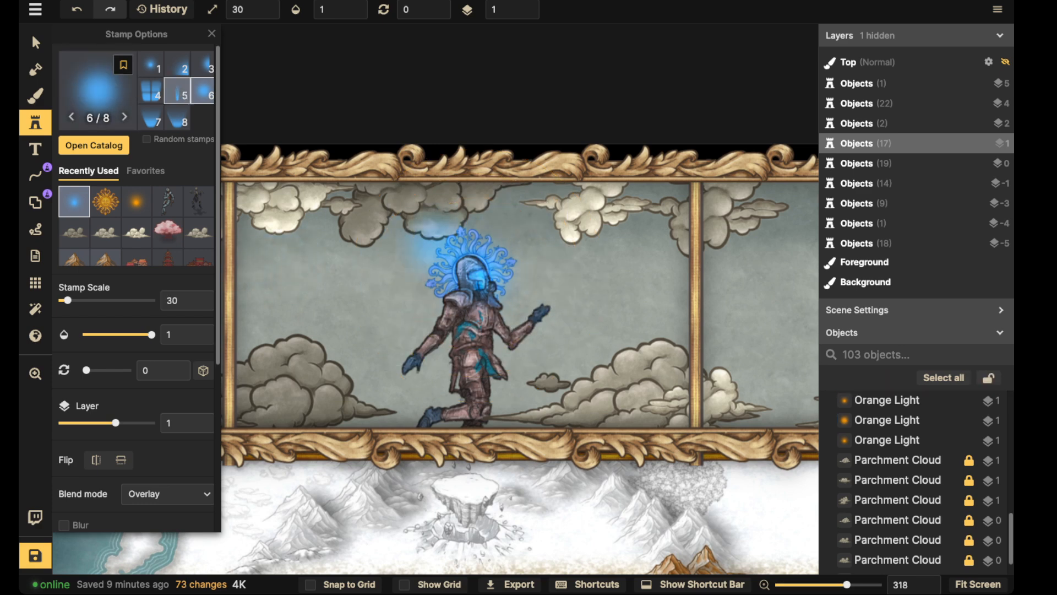
Step: Search the Fantasy Battlemaps stamp catalog for "staff" and choose the Wizard staff stamp
{"action": "left_click", "coordinate": [93, 145]}
{"action": "key", "text": "BackSpace"}
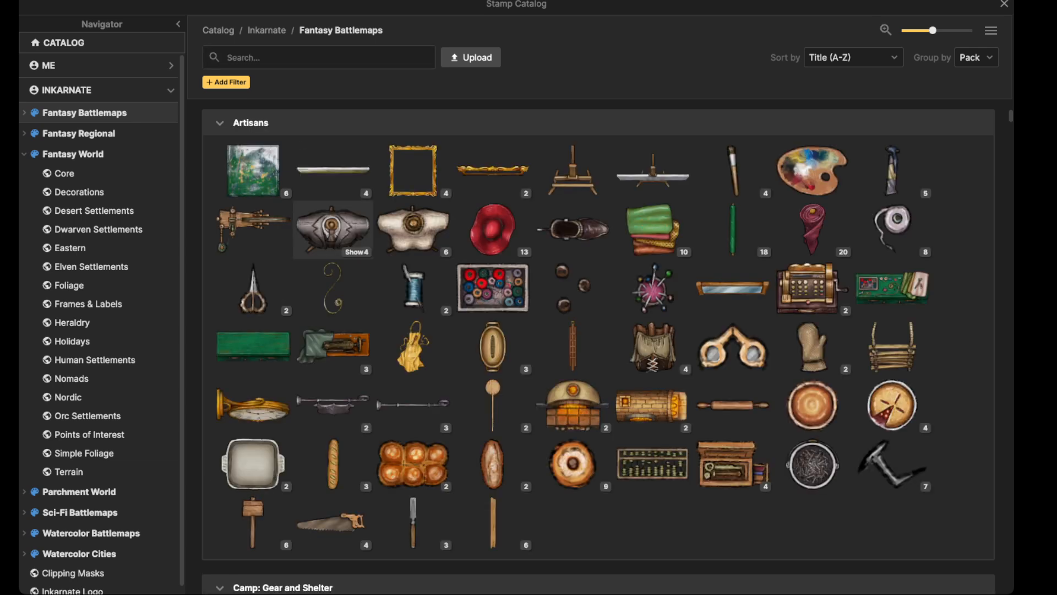
{"action": "scroll", "coordinate": [599, 353], "scroll_direction": "down", "scroll_amount": 2}
{"action": "left_click", "coordinate": [227, 58]}
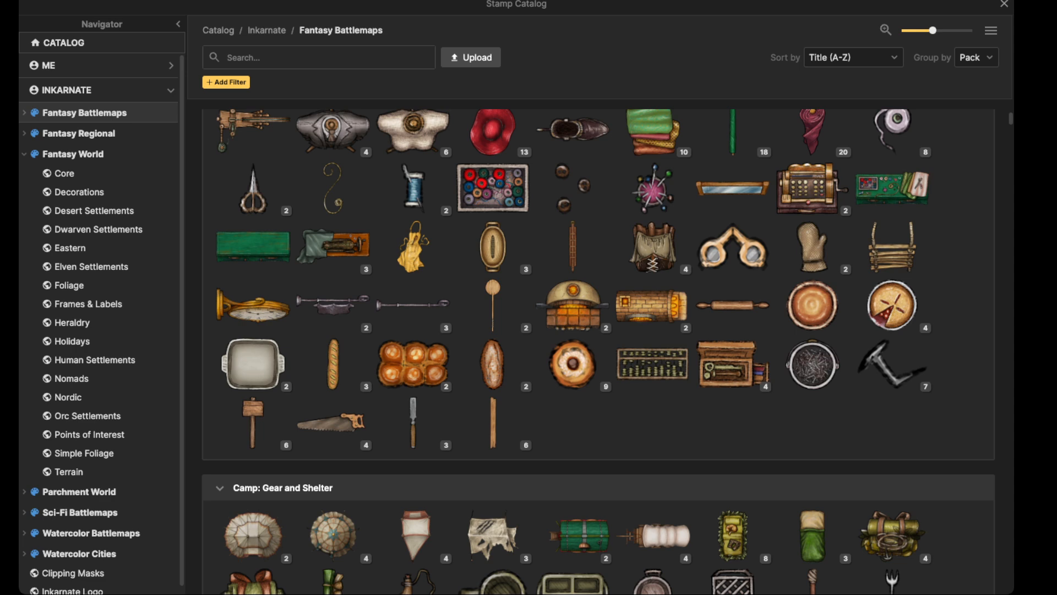
{"action": "type", "text": "wstaff"}
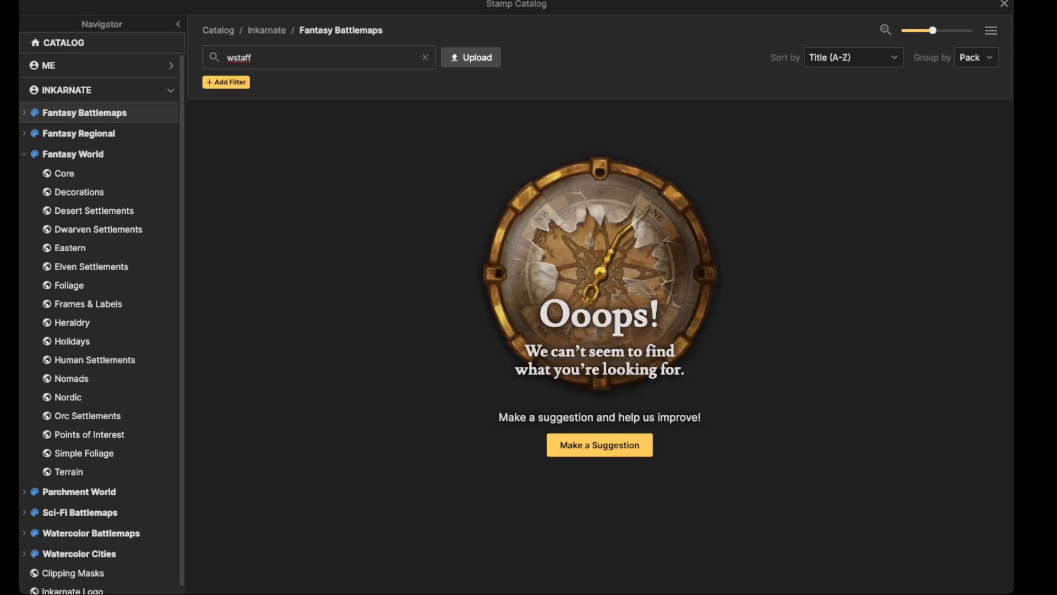
{"action": "type", "text": "staff"}
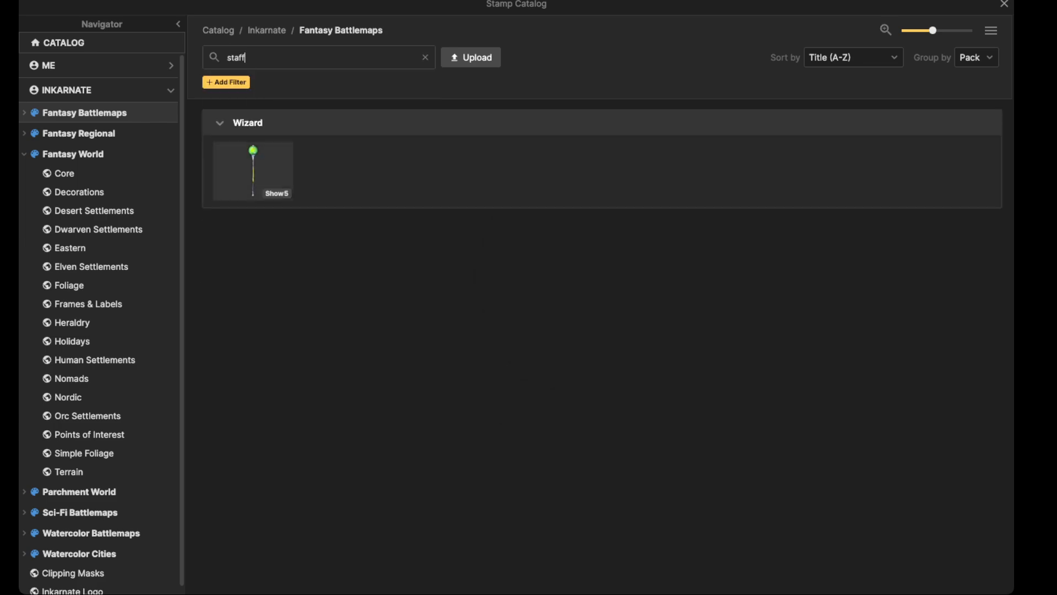
{"action": "left_click", "coordinate": [253, 172]}
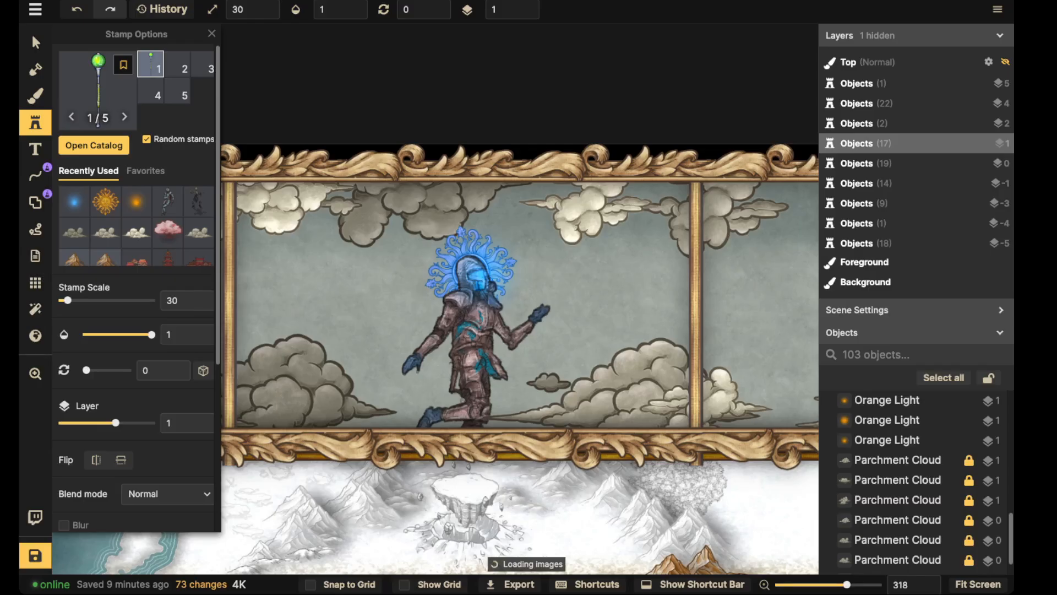
Step: Try the green-orbed staff in the figure's raised hand at scale 80 and rotation 345, and delete it
{"action": "scroll", "coordinate": [545, 314], "scroll_direction": "up", "scroll_amount": 4}
{"action": "scroll", "coordinate": [541, 311], "scroll_direction": "up", "scroll_amount": 8}
{"action": "scroll", "coordinate": [540, 312], "scroll_direction": "down", "scroll_amount": 2}
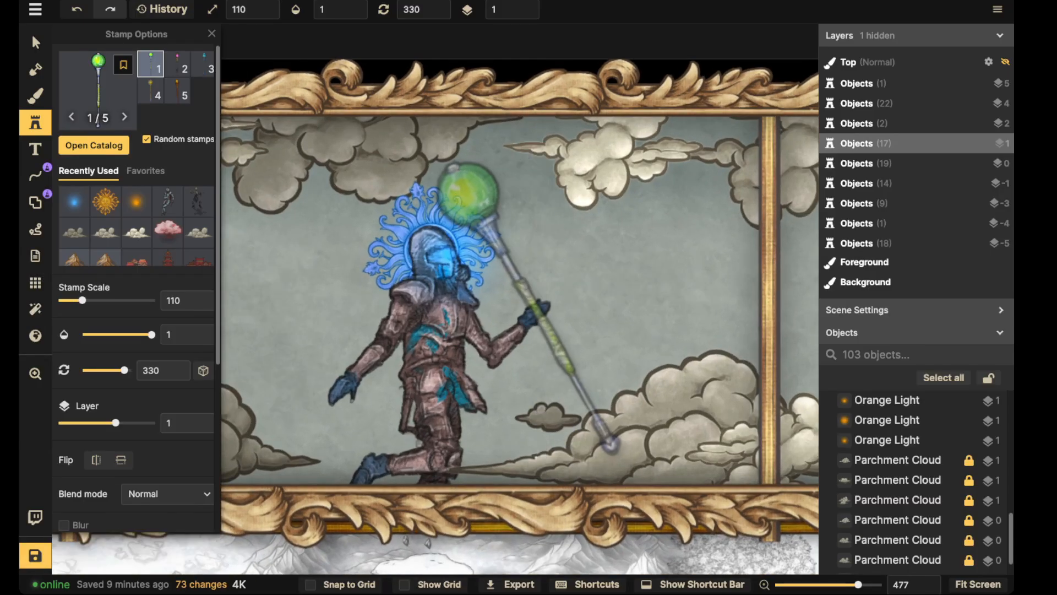
{"action": "scroll", "coordinate": [538, 310], "scroll_direction": "down", "scroll_amount": 3}
{"action": "scroll", "coordinate": [534, 309], "scroll_direction": "up", "scroll_amount": 1}
{"action": "left_click", "coordinate": [534, 309]}
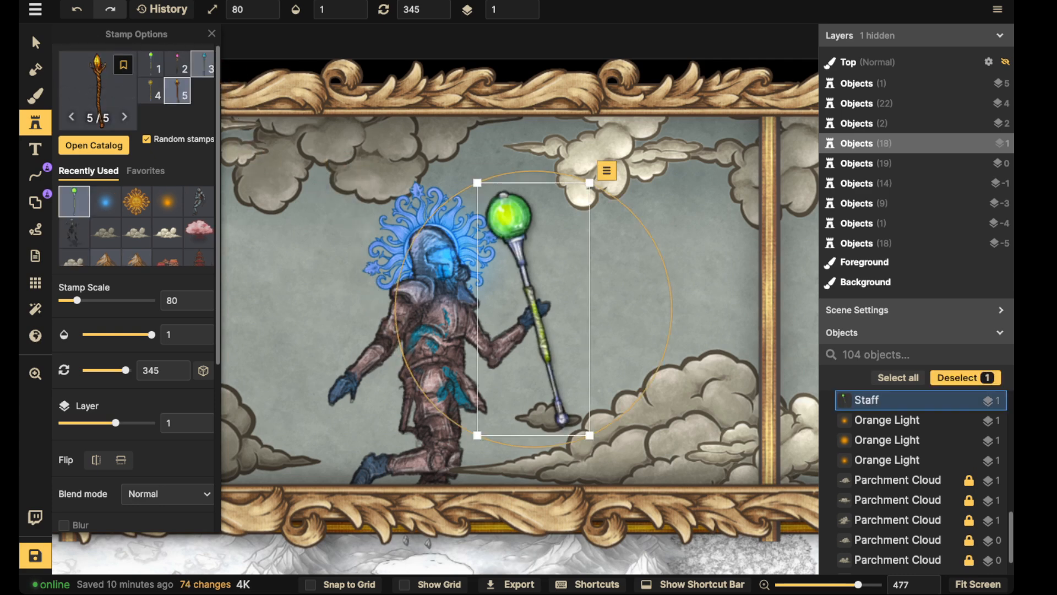
{"action": "key", "text": "Delete"}
Step: Place the blue crystal staff variant upright in the figure's raised hand at scale 70, rotation 0 and contrast 90
{"action": "scroll", "coordinate": [531, 306], "scroll_direction": "down", "scroll_amount": 1}
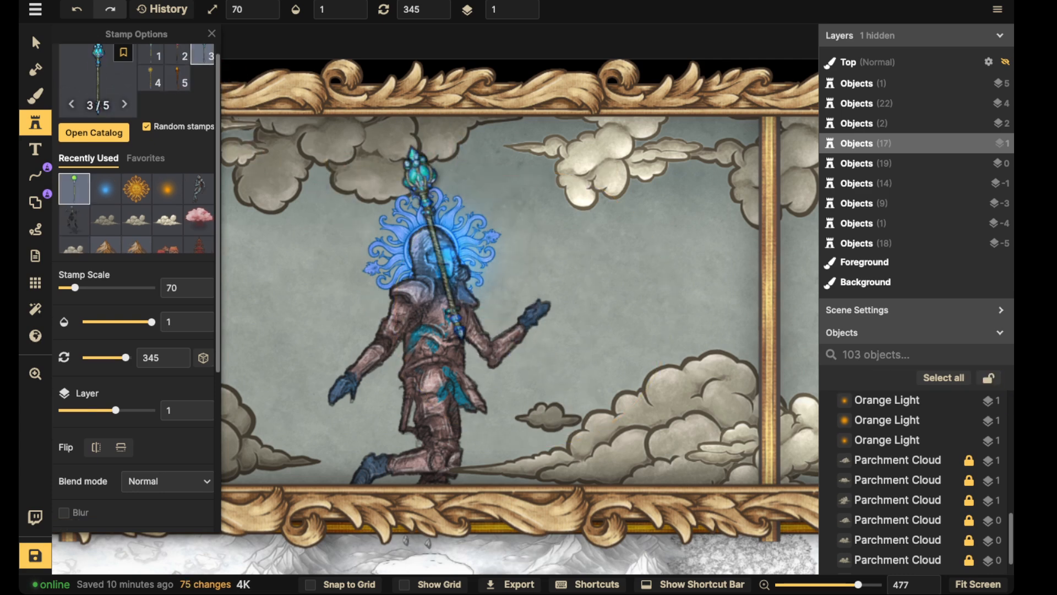
{"action": "scroll", "coordinate": [138, 275], "scroll_direction": "down", "scroll_amount": 5}
{"action": "left_click", "coordinate": [129, 305]}
{"action": "left_click", "coordinate": [118, 325]}
{"action": "scroll", "coordinate": [520, 326], "scroll_direction": "up", "scroll_amount": 1}
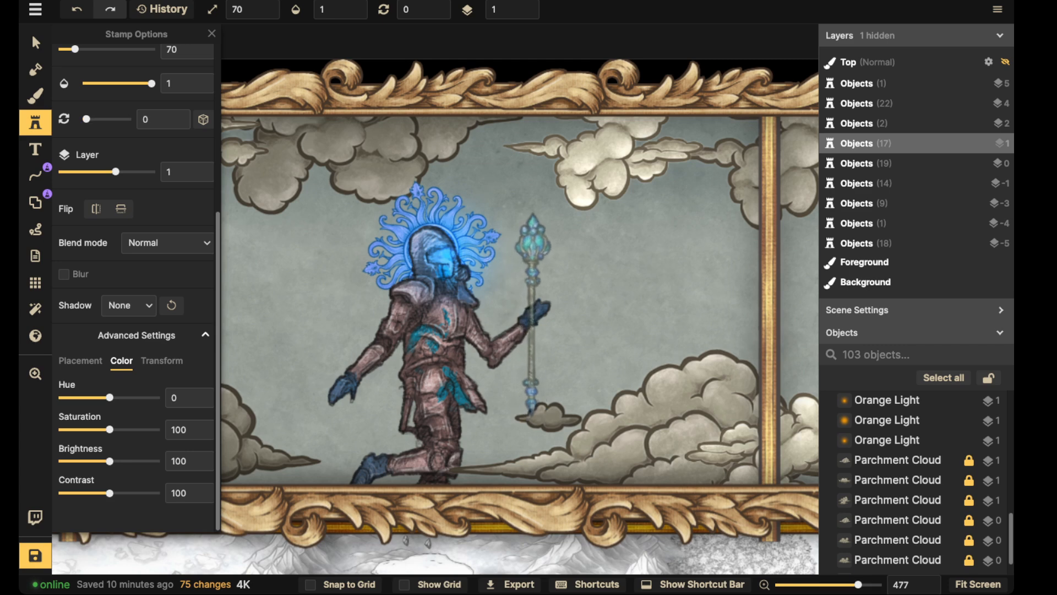
{"action": "left_click", "coordinate": [536, 310]}
{"action": "left_click", "coordinate": [36, 43]}
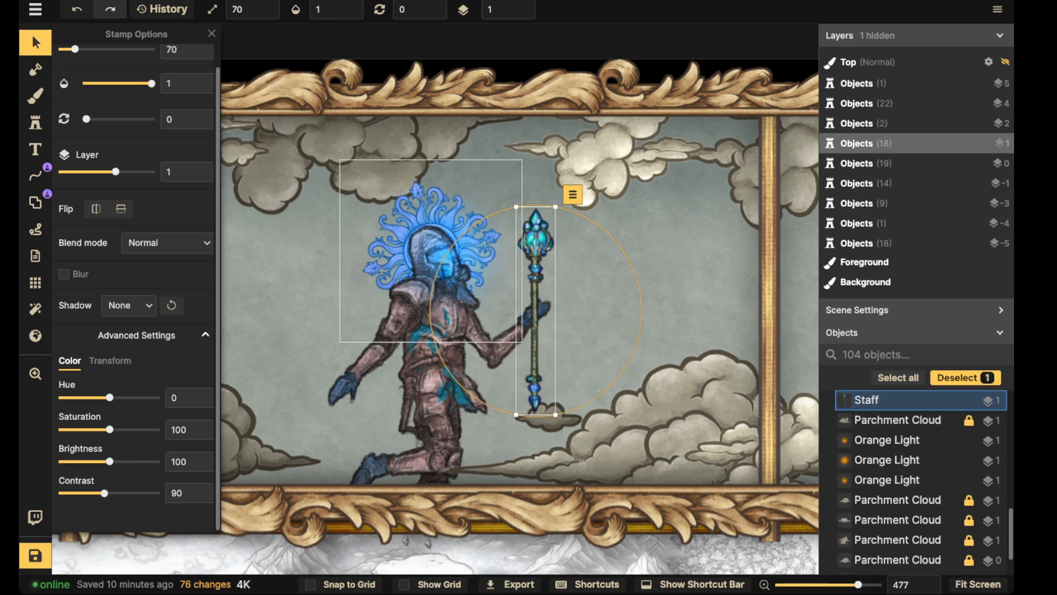
Step: Try shifting the blue sun halo behind the figure's head, undo the move and clear the selection
{"action": "left_click_drag", "start_coordinate": [385, 247], "coordinate": [445, 241]}
{"action": "key", "text": "ctrl+z"}
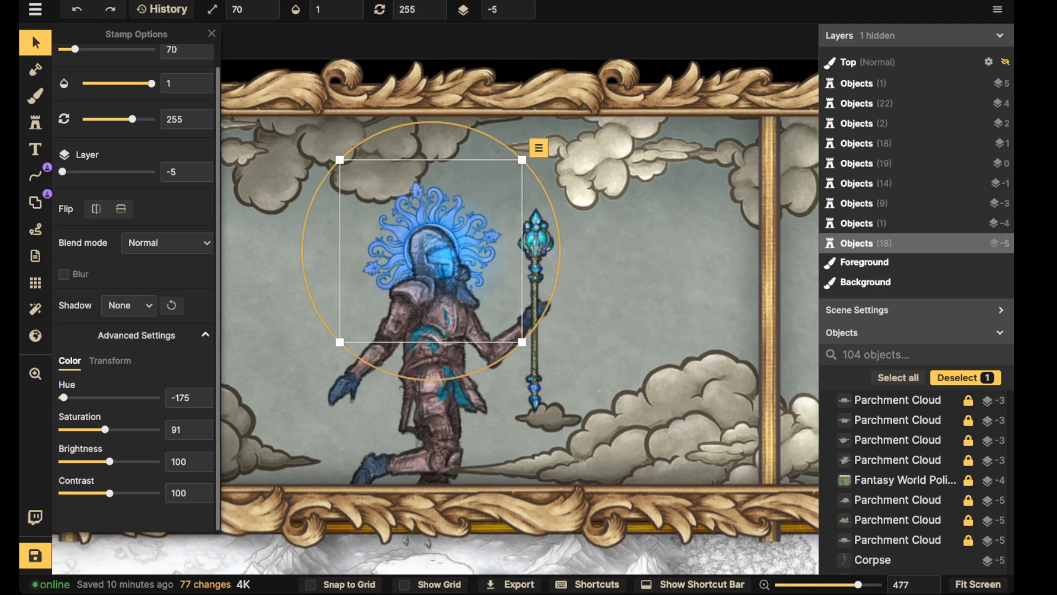
{"action": "key", "text": "Escape"}
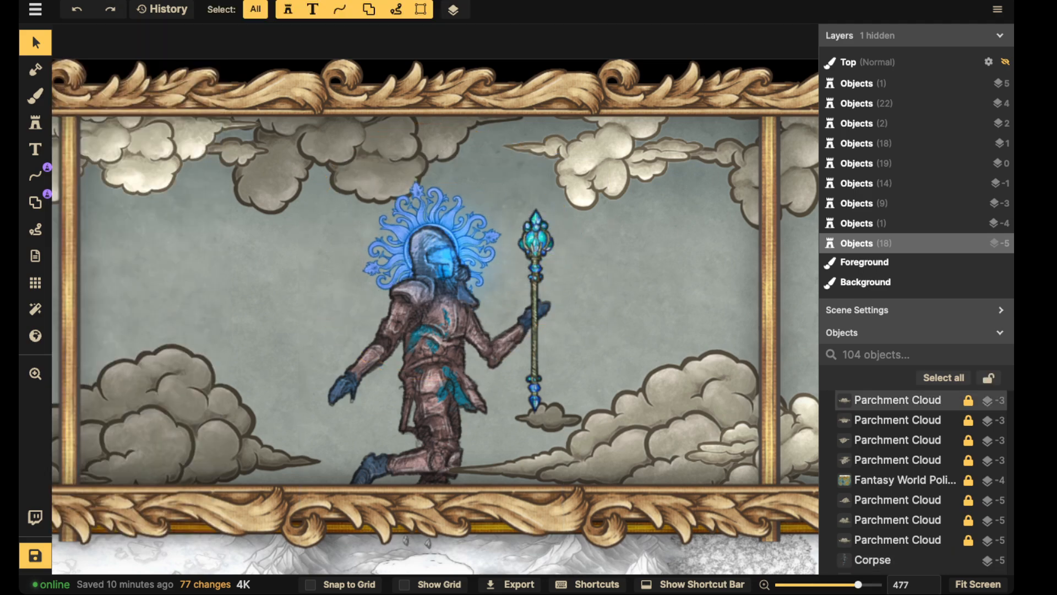
Step: Select the armoured figure together with its halo, staff and lights, and raise it slightly within the cloud panel
{"action": "scroll", "coordinate": [903, 479], "scroll_direction": "up", "scroll_amount": 10}
{"action": "scroll", "coordinate": [654, 444], "scroll_direction": "down", "scroll_amount": 3}
{"action": "scroll", "coordinate": [563, 367], "scroll_direction": "down", "scroll_amount": 3}
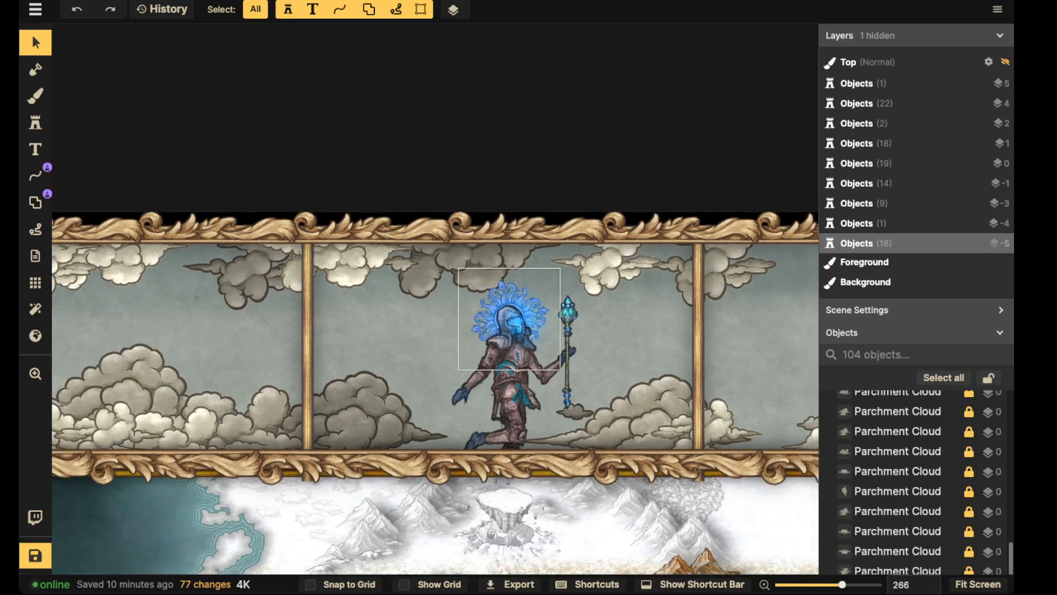
{"action": "left_click_drag", "start_coordinate": [447, 274], "coordinate": [617, 432]}
{"action": "left_click_drag", "start_coordinate": [512, 360], "coordinate": [506, 352]}
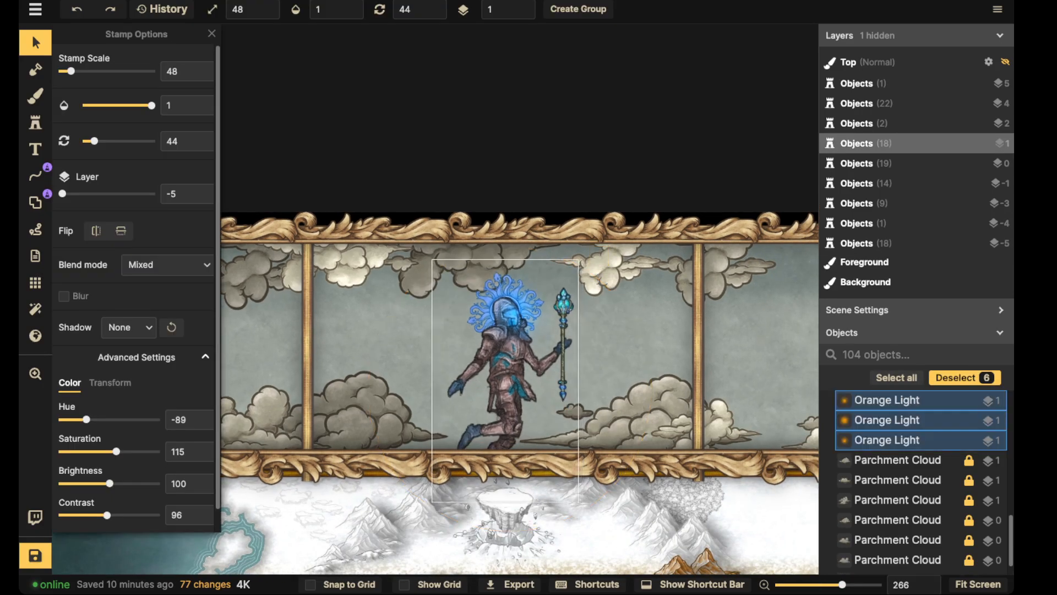
Step: Move one blue light onto the staff's head, raise it to layer 5 and reduce its scale to 20
{"action": "key", "text": "Escape"}
{"action": "left_click_drag", "start_coordinate": [512, 312], "coordinate": [559, 302]}
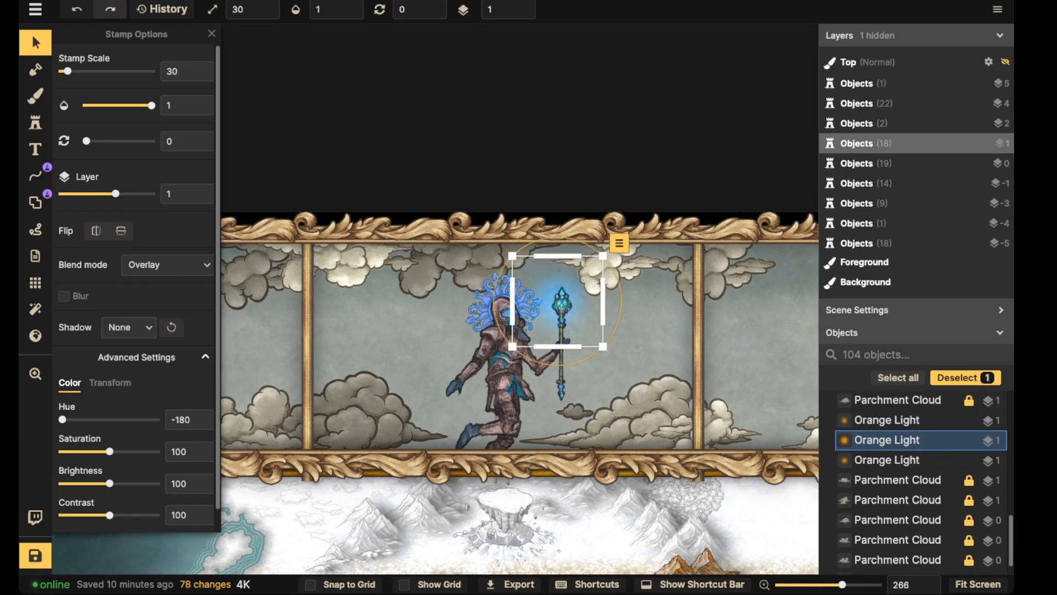
{"action": "left_click", "coordinate": [522, 6]}
{"action": "left_click", "coordinate": [522, 6]}
{"action": "left_click", "coordinate": [522, 6]}
{"action": "left_click", "coordinate": [523, 6]}
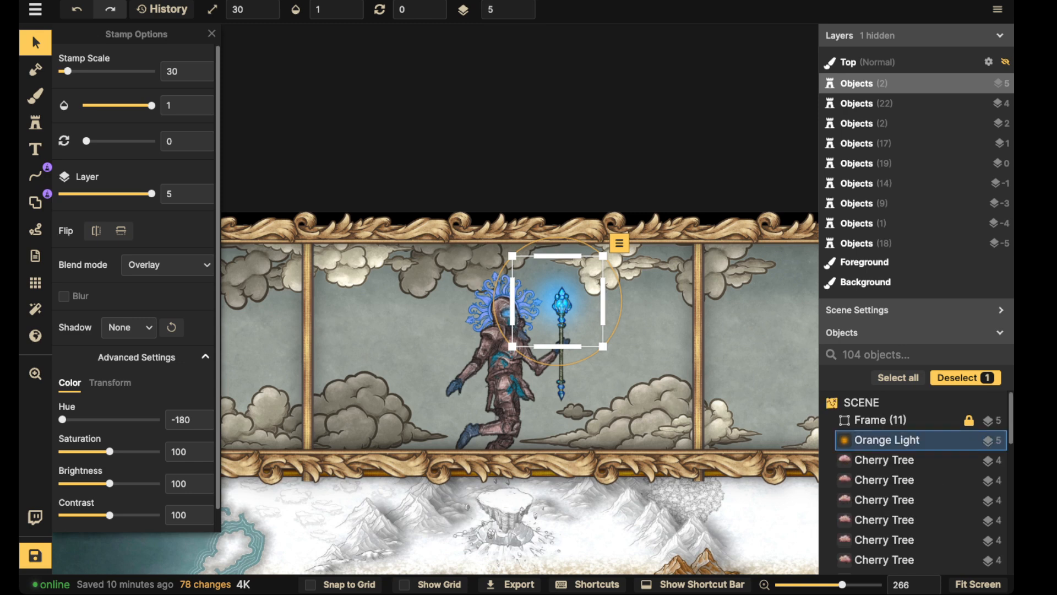
{"action": "scroll", "coordinate": [556, 298], "scroll_direction": "up", "scroll_amount": 3}
{"action": "left_click_drag", "start_coordinate": [557, 300], "coordinate": [560, 303]}
{"action": "key", "text": "["}
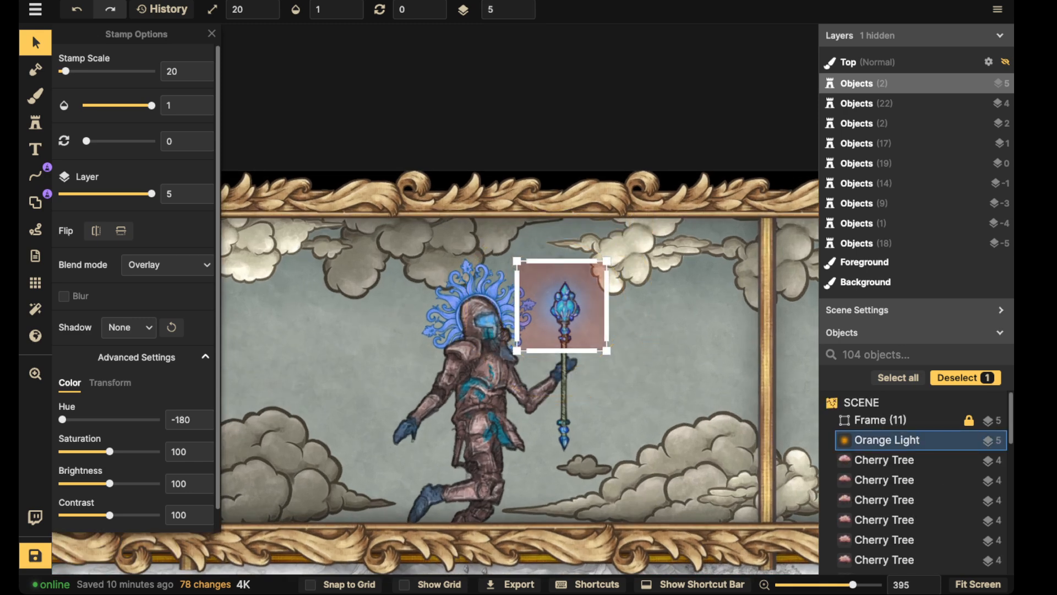
Step: Paste a copy of the small blue light over the armoured figure's face
{"action": "key", "text": "ctrl+v"}
{"action": "mouse_move", "coordinate": [485, 327]}
{"action": "left_mouse_down"}
{"action": "mouse_move", "coordinate": [491, 332]}
{"action": "mouse_move", "coordinate": [479, 324]}
{"action": "mouse_move", "coordinate": [522, 231]}
{"action": "mouse_move", "coordinate": [502, 316]}
{"action": "left_mouse_up"}
{"action": "key", "text": "ctrl+z"}
{"action": "left_click", "coordinate": [409, 302]}
{"action": "scroll", "coordinate": [409, 302], "scroll_direction": "down", "scroll_amount": 3}
{"action": "left_click_drag", "start_coordinate": [310, 230], "coordinate": [557, 502]}
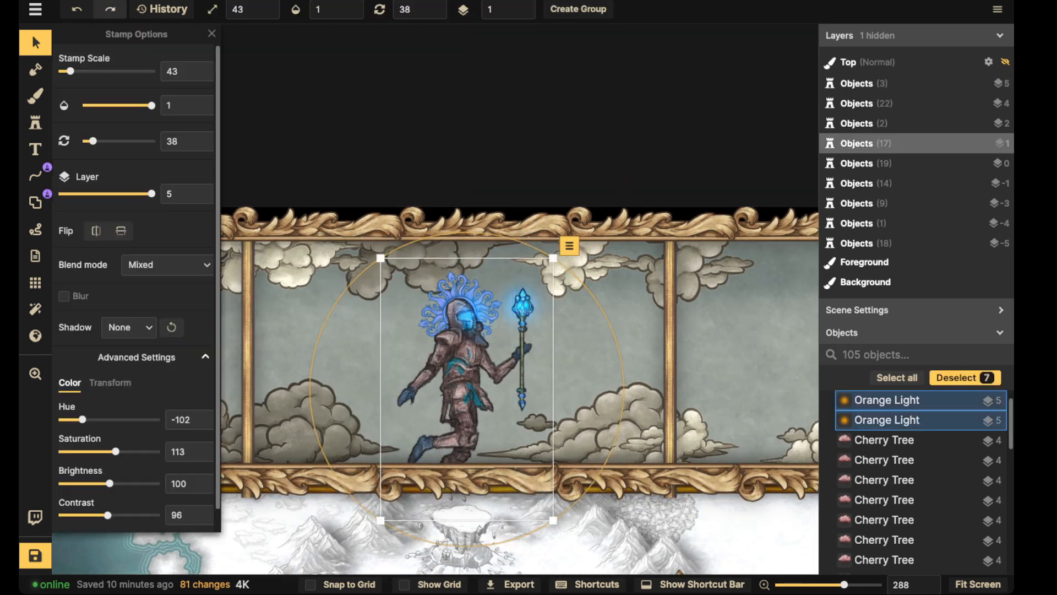
{"action": "left_click", "coordinate": [578, 10]}
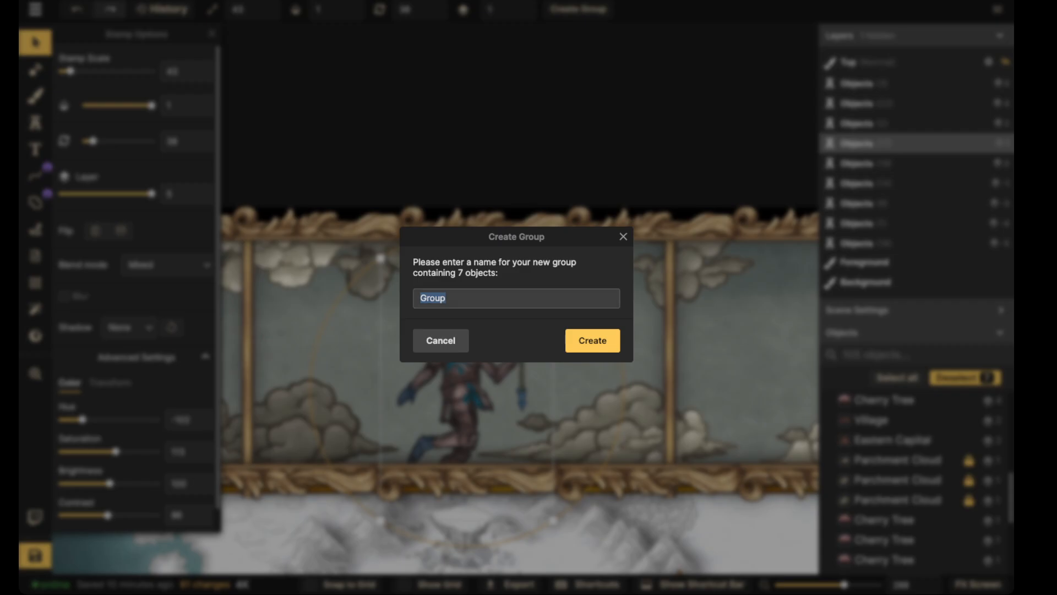
{"action": "key", "text": "Return"}
Step: Search the Fantasy Battlemaps stamp catalog for "curtain" and choose the intact blue curtain from Castle: Royal Quarters
{"action": "left_click", "coordinate": [36, 122]}
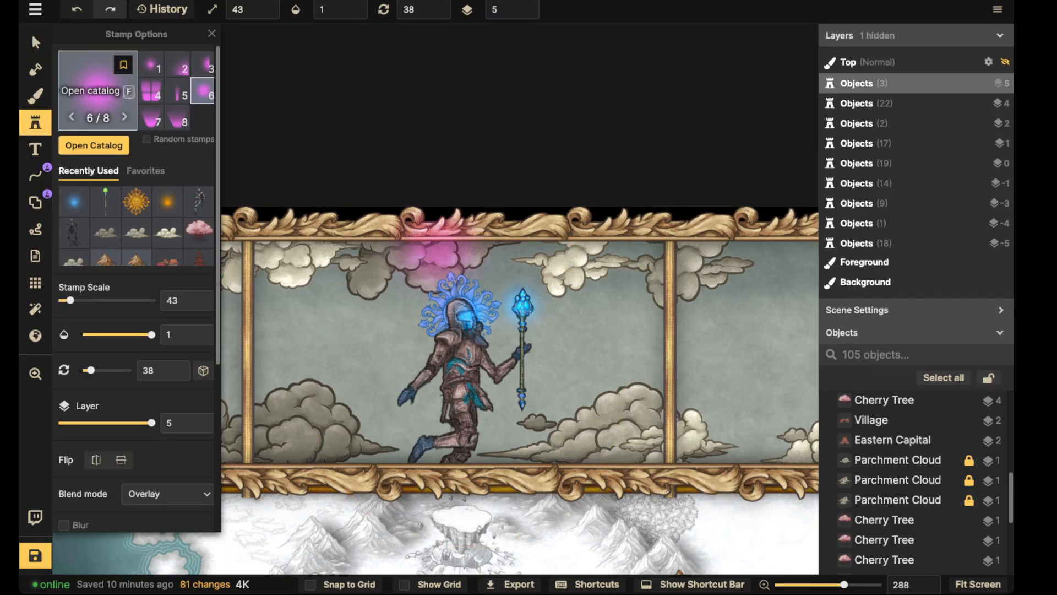
{"action": "left_click", "coordinate": [95, 104]}
{"action": "type", "text": "cur"}
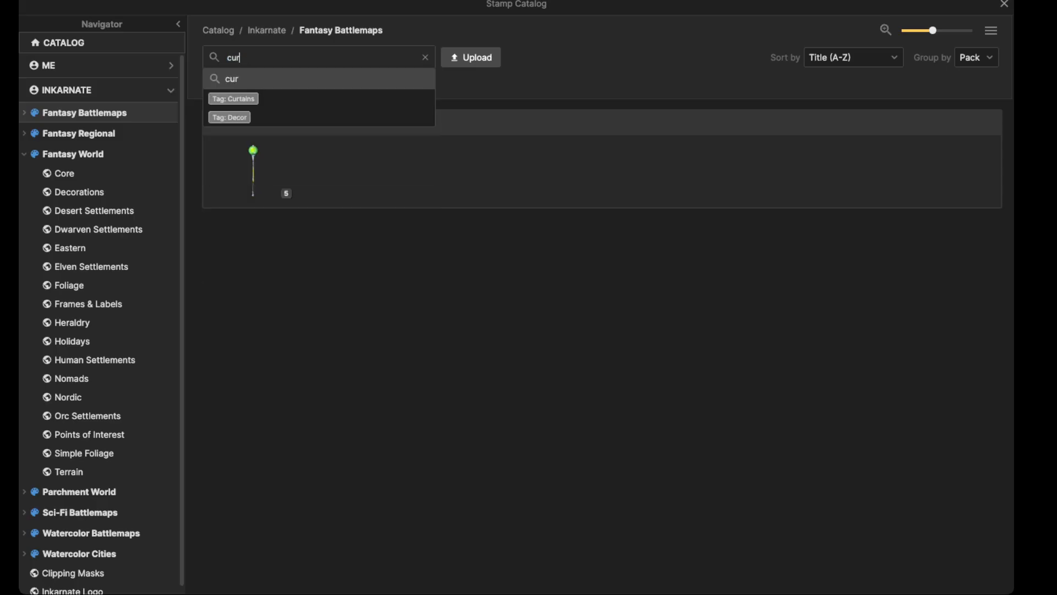
{"action": "type", "text": "tain"}
{"action": "key", "text": "Return"}
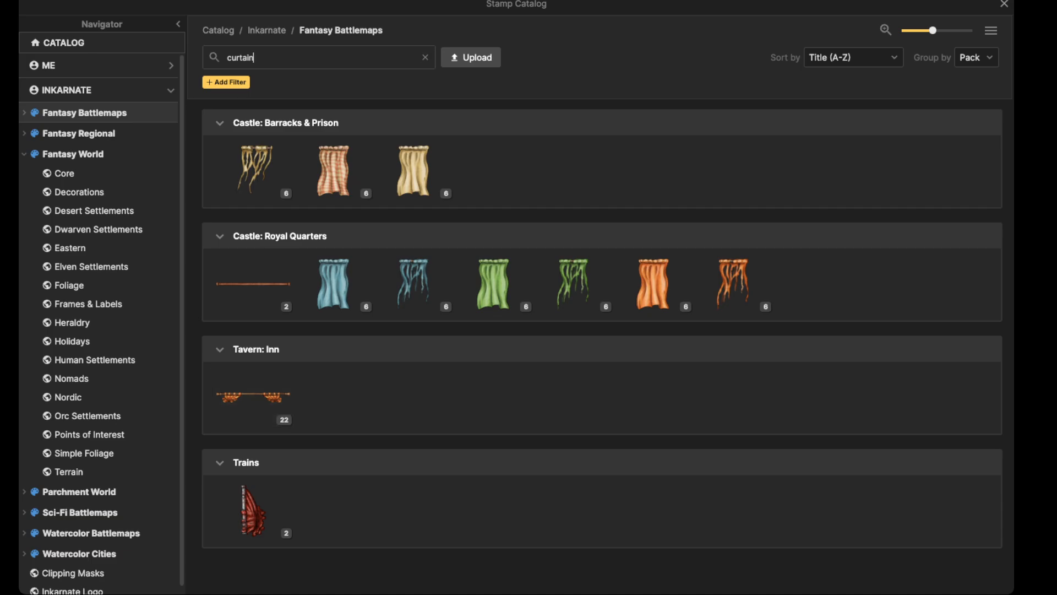
{"action": "left_click", "coordinate": [337, 284]}
Step: Place the second blue curtain variant as a cape on the figure's back at scale 63, rotation 45, on layer -5
{"action": "key", "text": "Left"}
{"action": "key", "text": "Left"}
{"action": "key", "text": "Left"}
{"action": "key", "text": "Left"}
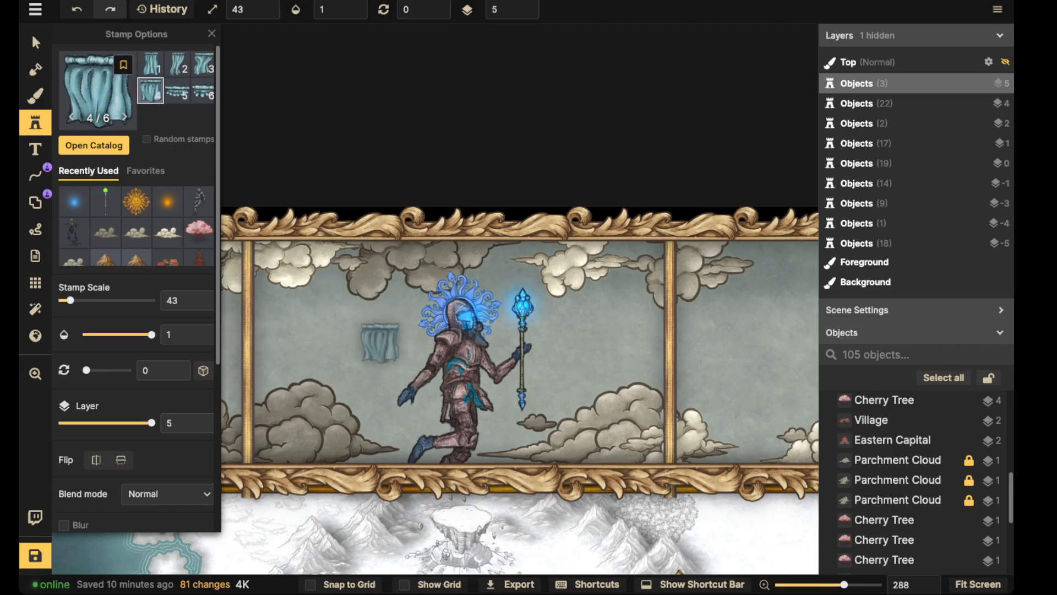
{"action": "scroll", "coordinate": [380, 340], "scroll_direction": "up", "scroll_amount": 5}
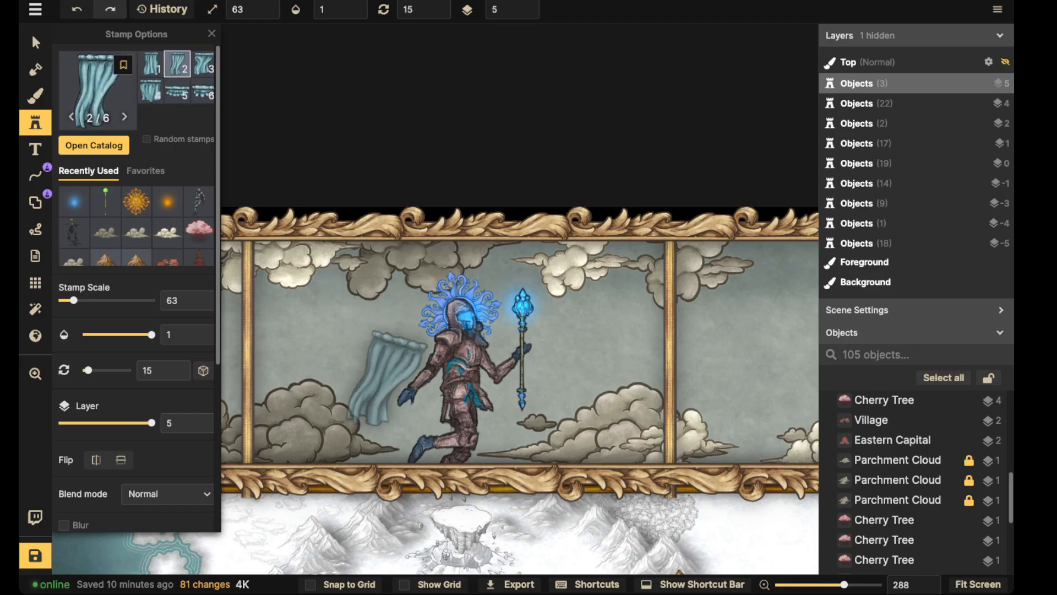
{"action": "left_click", "coordinate": [429, 376]}
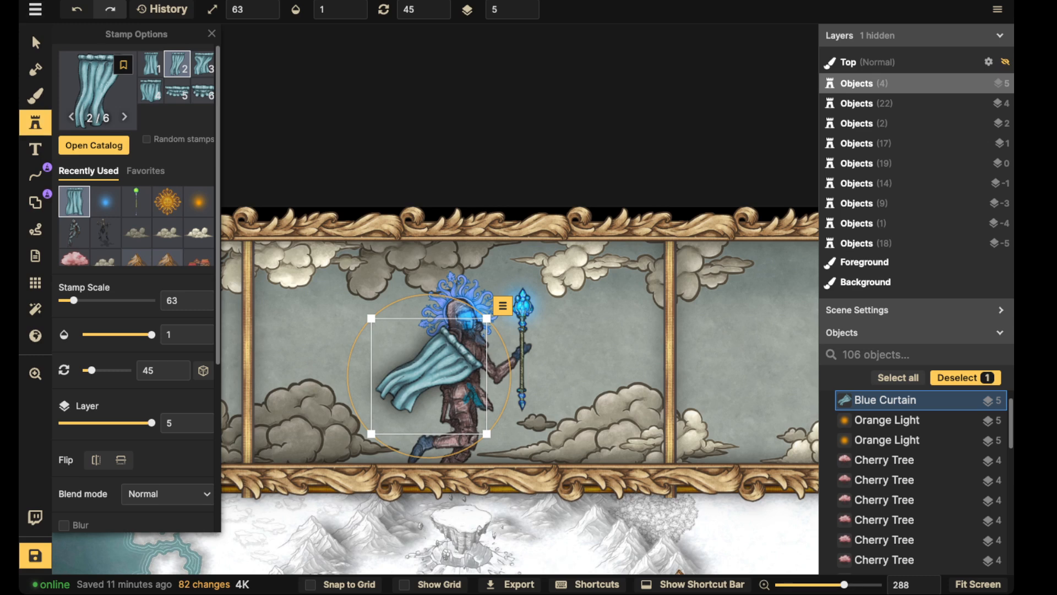
{"action": "key", "text": "v"}
{"action": "left_click", "coordinate": [523, 15]}
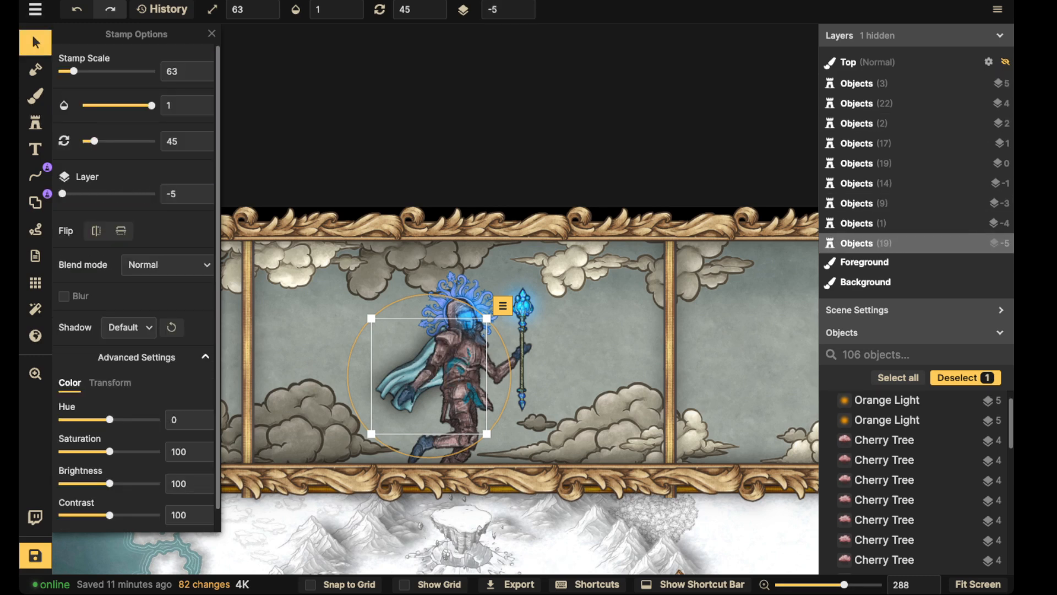
Step: Remove the cape's shadow and set its hue to 13, saturation to 135, brightness to 77 and contrast to 89
{"action": "left_click", "coordinate": [110, 383]}
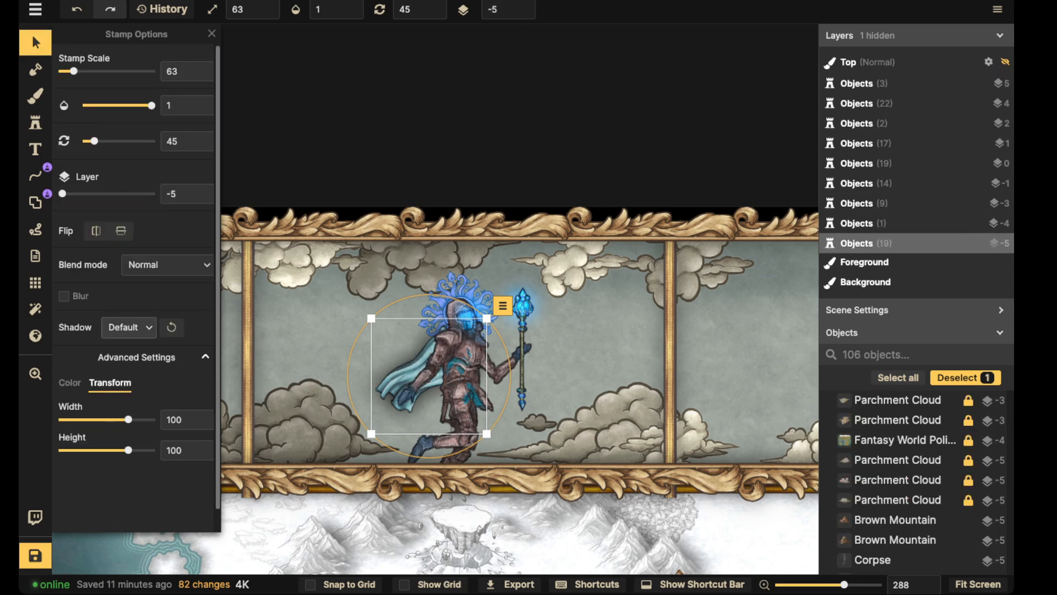
{"action": "left_click", "coordinate": [129, 327]}
{"action": "left_click", "coordinate": [110, 347]}
{"action": "left_click", "coordinate": [69, 382]}
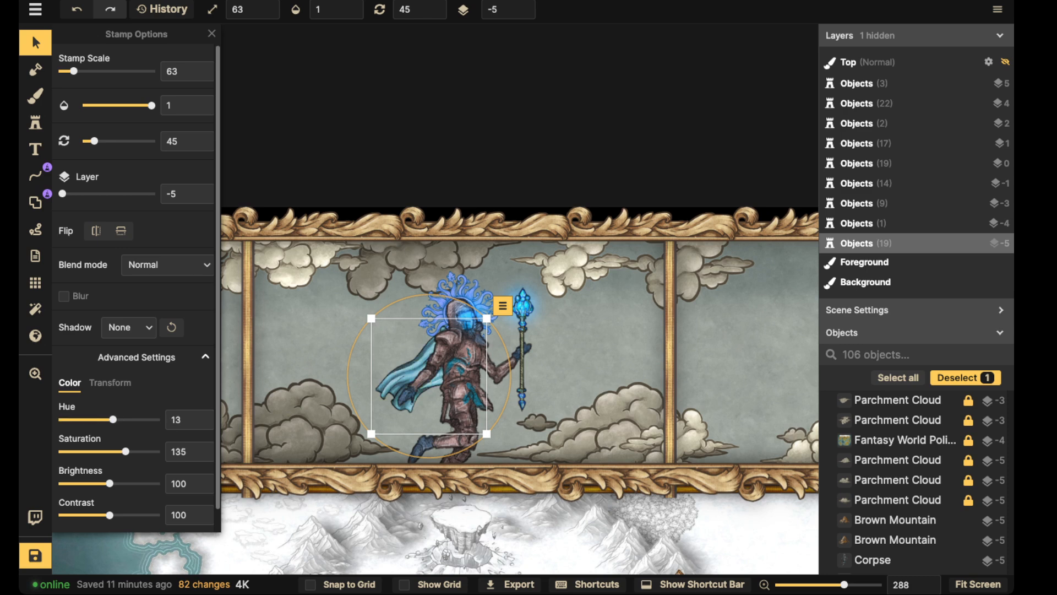
{"action": "left_click_drag", "start_coordinate": [109, 483], "coordinate": [103, 483]}
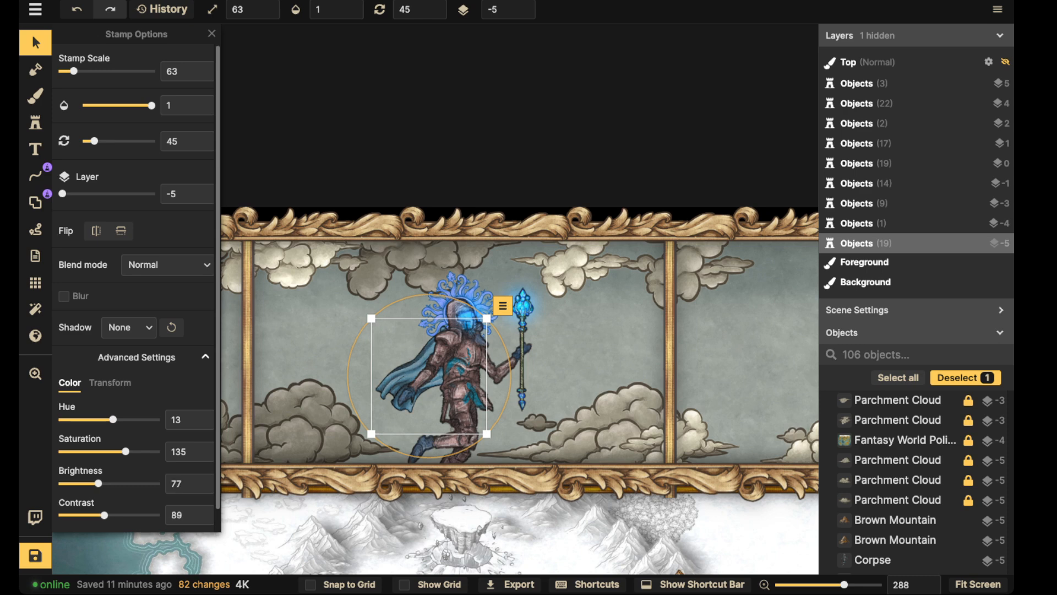
Step: Group the figure, halo, staff, lights and cape under the name Water God
{"action": "left_click_drag", "start_coordinate": [351, 215], "coordinate": [580, 501]}
{"action": "key", "text": "ctrl+g"}
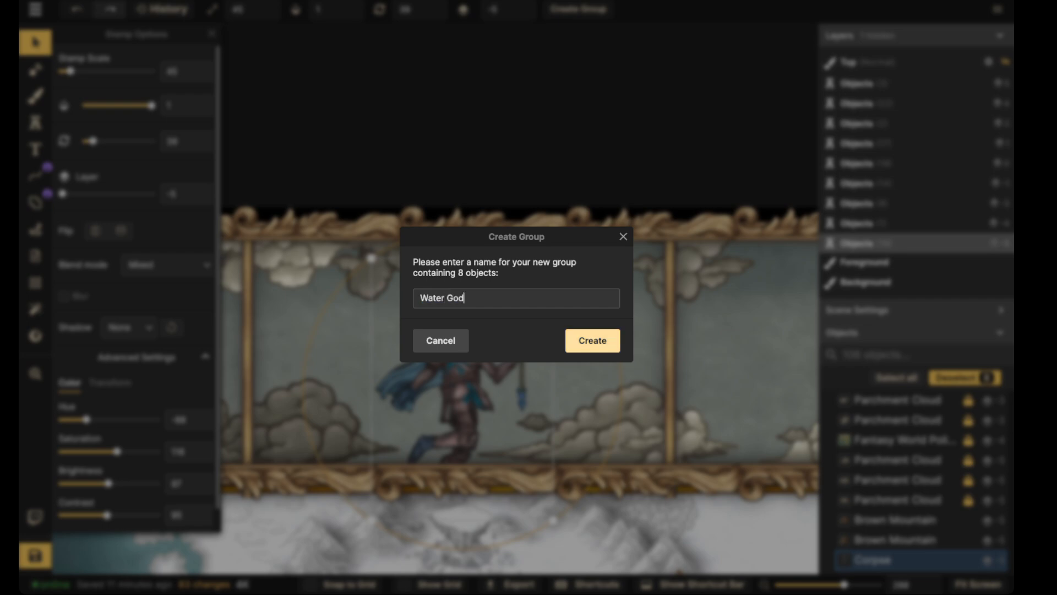
{"action": "left_click", "coordinate": [593, 340]}
Step: Move the Water God group into the cloud panel beside the pagoda corner, scaled to 70 and rotated to 15
{"action": "scroll", "coordinate": [457, 375], "scroll_direction": "down", "scroll_amount": 1}
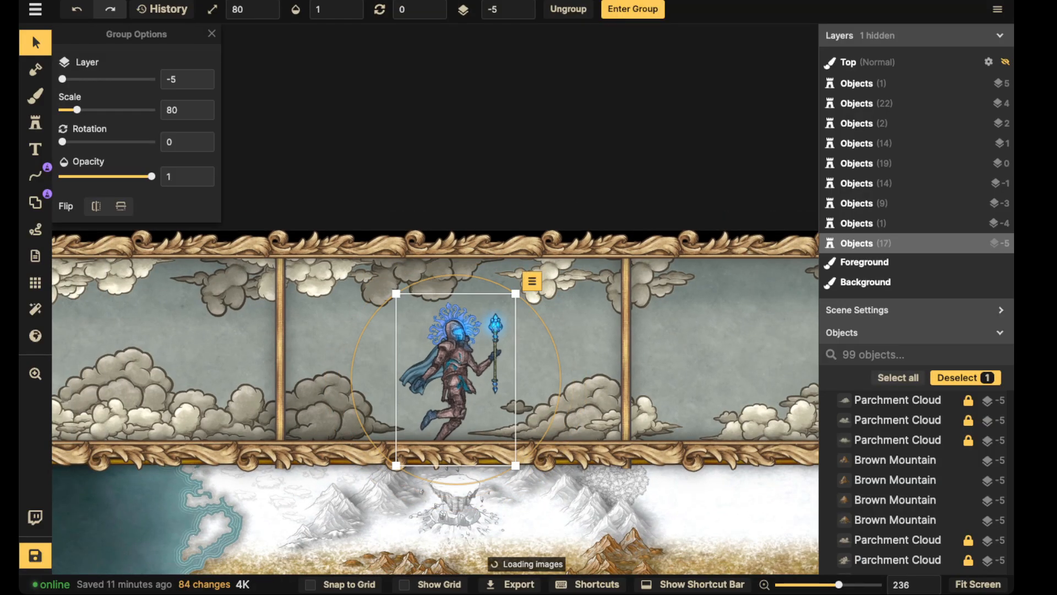
{"action": "left_click_drag", "start_coordinate": [457, 375], "coordinate": [151, 301]}
{"action": "scroll", "coordinate": [563, 284], "scroll_direction": "down", "scroll_amount": 1}
{"action": "key", "text": "["}
{"action": "key", "text": "."}
{"action": "scroll", "coordinate": [391, 304], "scroll_direction": "down", "scroll_amount": 5}
{"action": "key", "text": "Escape"}
{"action": "scroll", "coordinate": [391, 304], "scroll_direction": "down", "scroll_amount": 1}
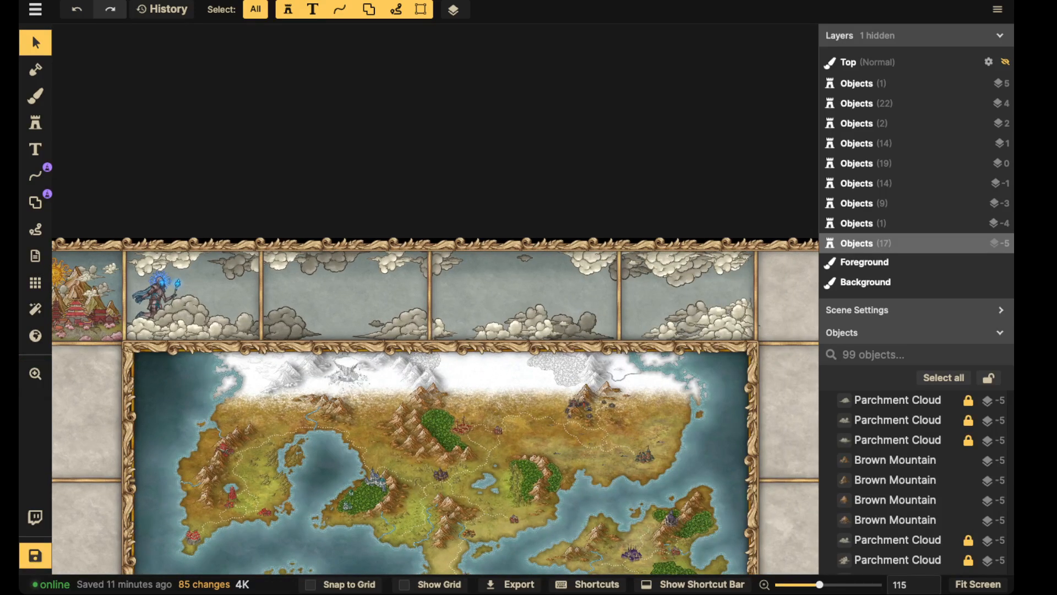
{"action": "scroll", "coordinate": [160, 289], "scroll_direction": "up", "scroll_amount": 2}
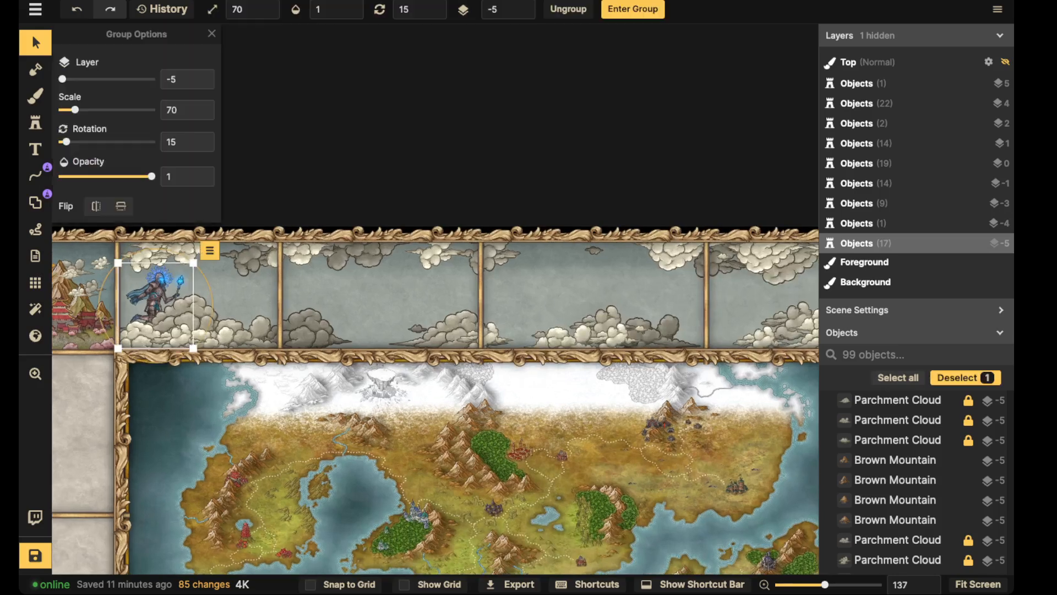
{"action": "left_click", "coordinate": [160, 289]}
{"action": "left_click", "coordinate": [237, 291]}
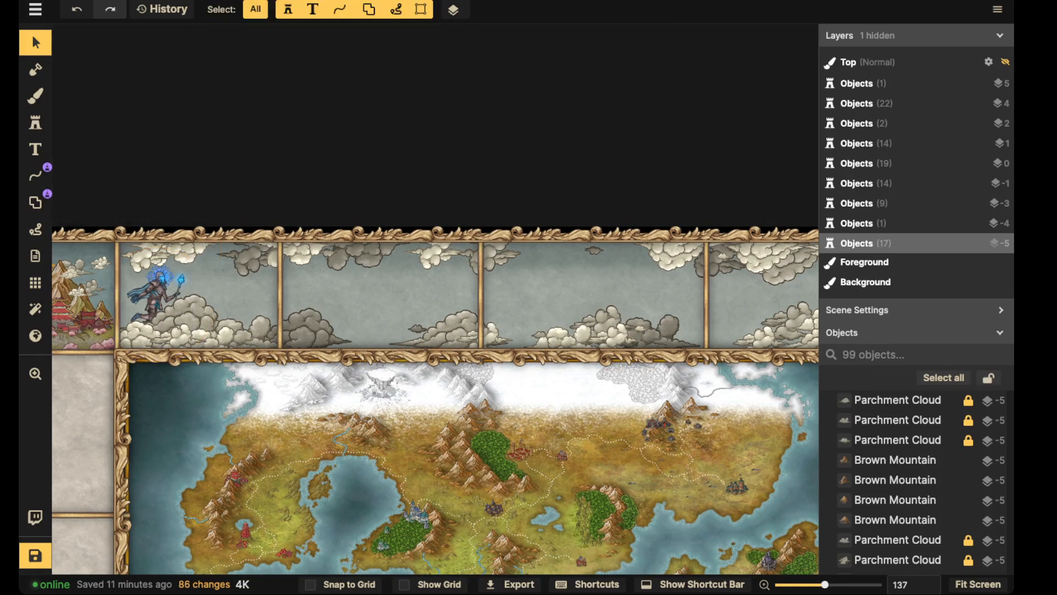
Step: Review the Water God's placement in its panel against the surrounding frame and the whole world map
{"action": "scroll", "coordinate": [236, 292], "scroll_direction": "down", "scroll_amount": 1}
{"action": "left_click_drag", "start_coordinate": [237, 292], "coordinate": [299, 305]}
{"action": "left_click", "coordinate": [230, 308]}
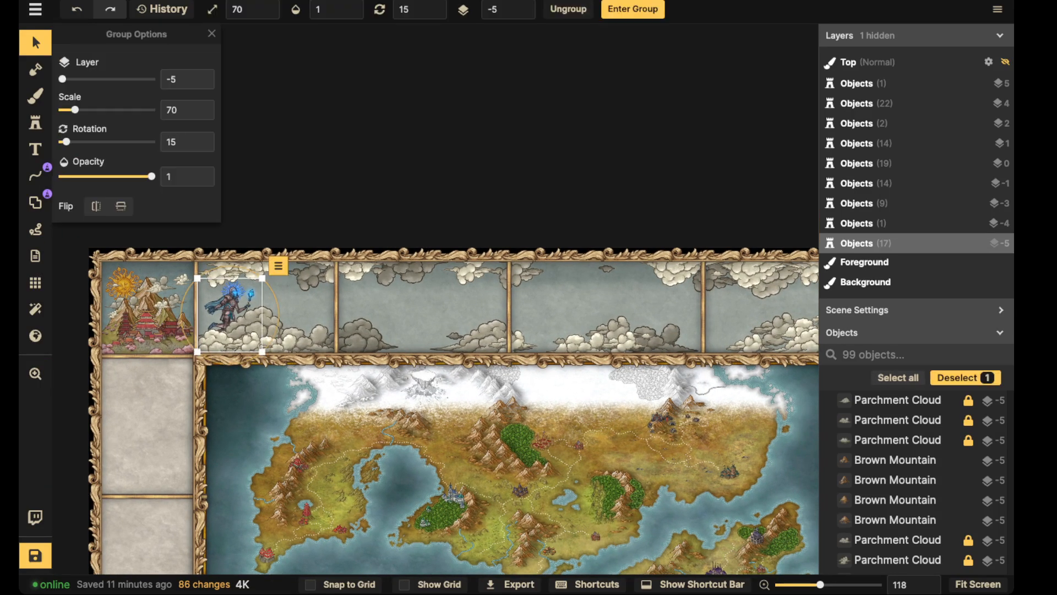
{"action": "left_click", "coordinate": [363, 232]}
{"action": "scroll", "coordinate": [363, 231], "scroll_direction": "down", "scroll_amount": 1}
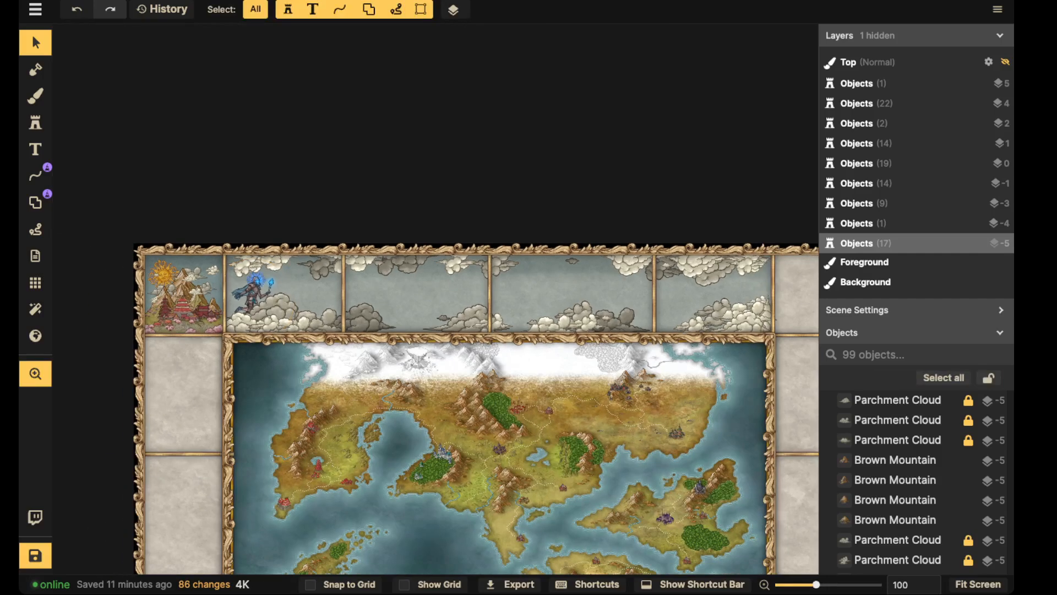
{"action": "left_click_drag", "start_coordinate": [363, 231], "coordinate": [346, 163]}
{"action": "scroll", "coordinate": [625, 311], "scroll_direction": "down", "scroll_amount": 1}
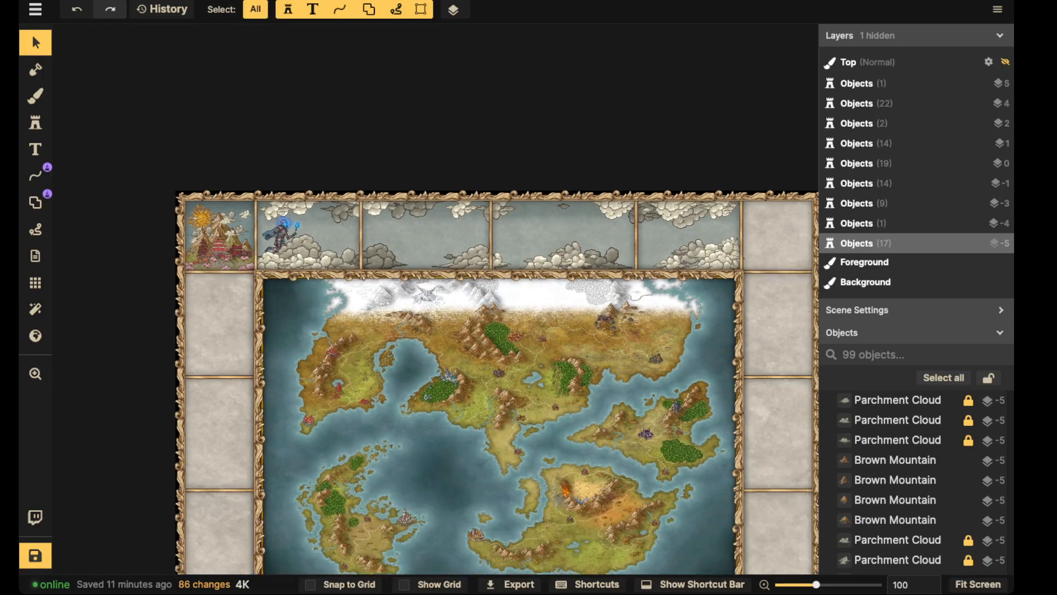
{"action": "left_click_drag", "start_coordinate": [625, 311], "coordinate": [613, 285]}
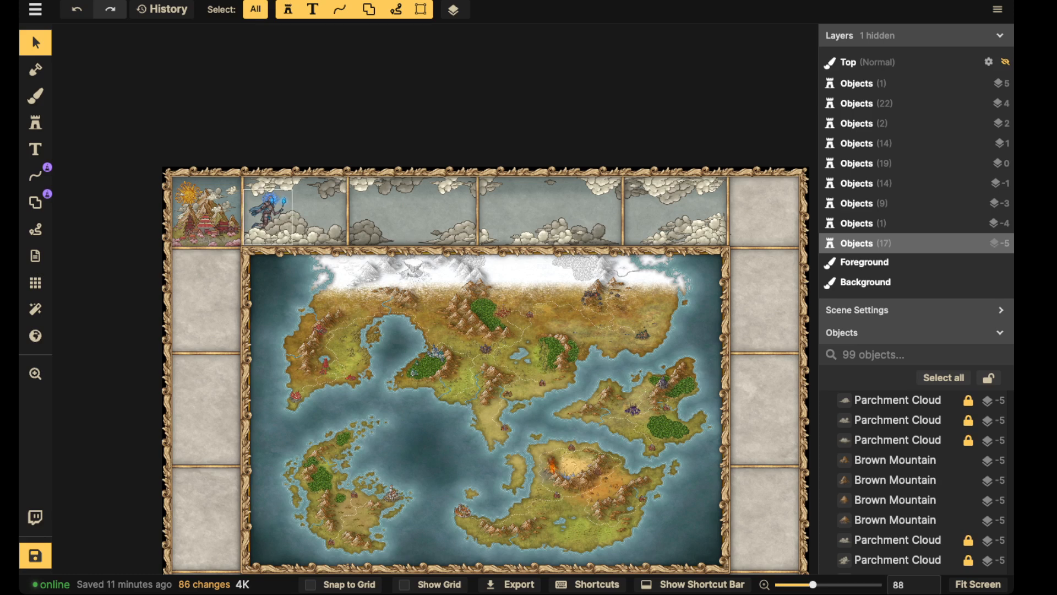
{"action": "left_click", "coordinate": [268, 213]}
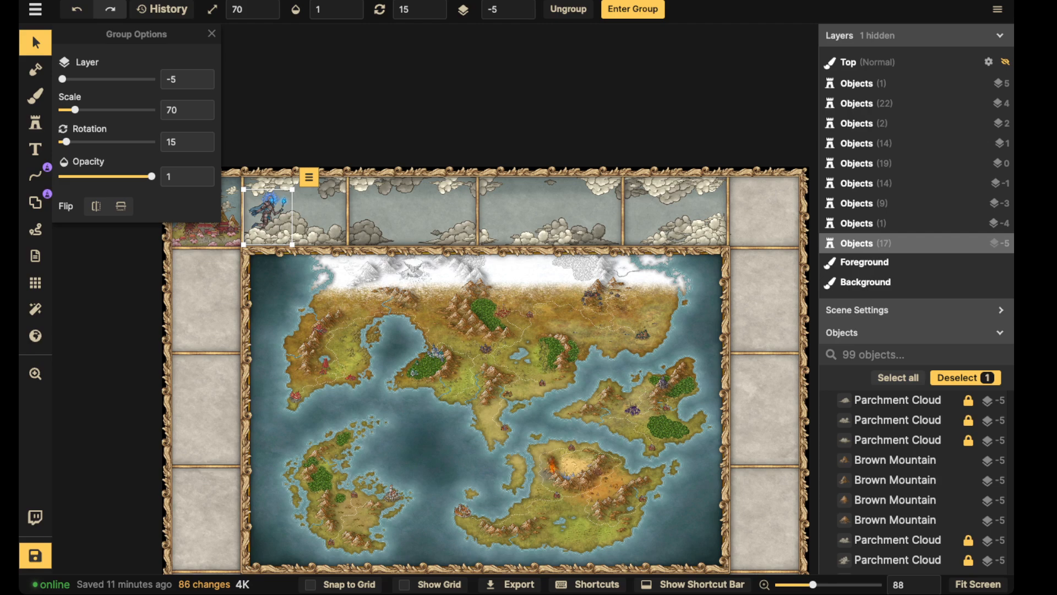
{"action": "key", "text": "Escape"}
Step: Choose the Corpse stamp from the recently used stamps for the next god figure
{"action": "scroll", "coordinate": [288, 208], "scroll_direction": "up", "scroll_amount": 5}
{"action": "left_click", "coordinate": [35, 122]}
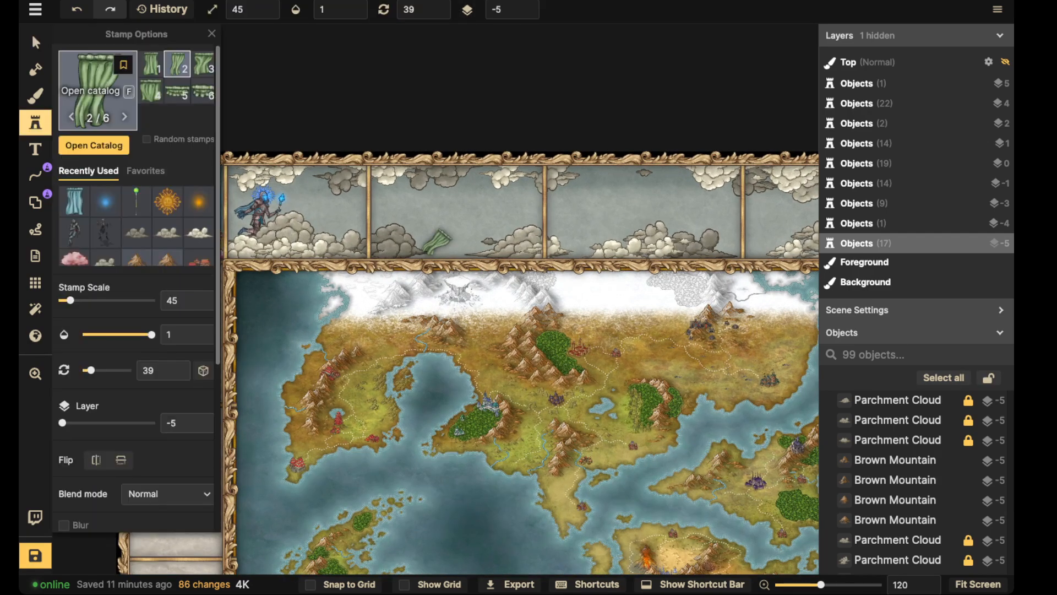
{"action": "left_click", "coordinate": [98, 107]}
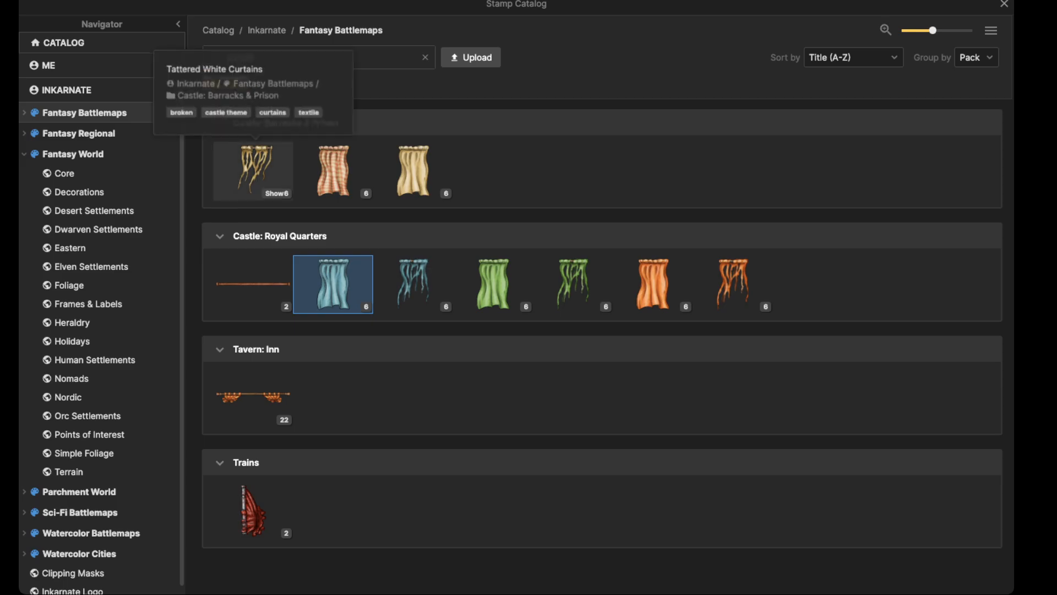
{"action": "left_click", "coordinate": [234, 165]}
{"action": "left_click", "coordinate": [74, 232]}
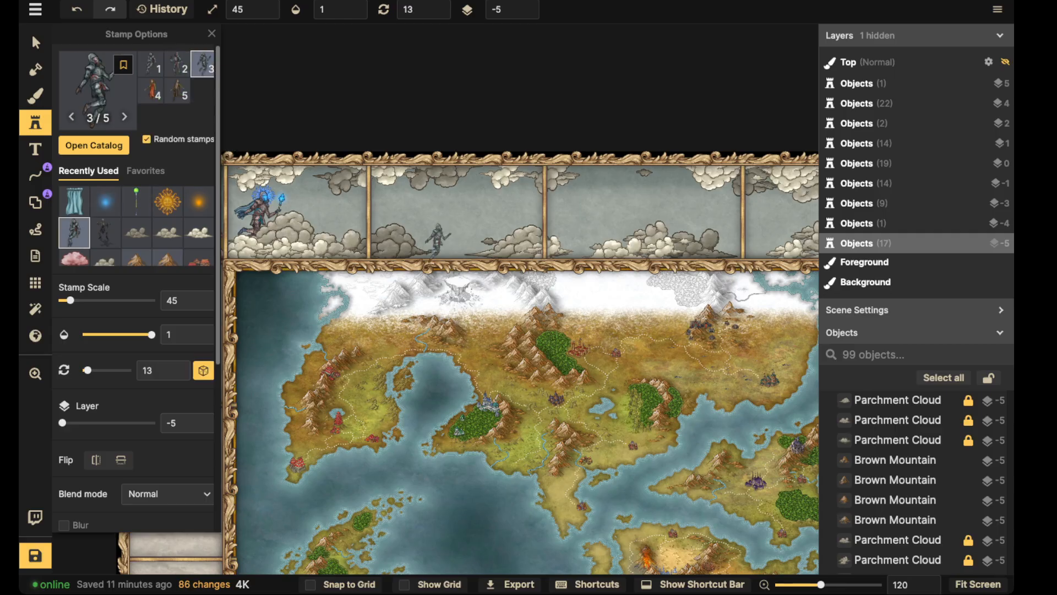
Step: Place the red-robed corpse variant in the second cloud panel at scale 85 and rotation 343
{"action": "left_click", "coordinate": [438, 237]}
{"action": "scroll", "coordinate": [438, 236], "scroll_direction": "up", "scroll_amount": 4}
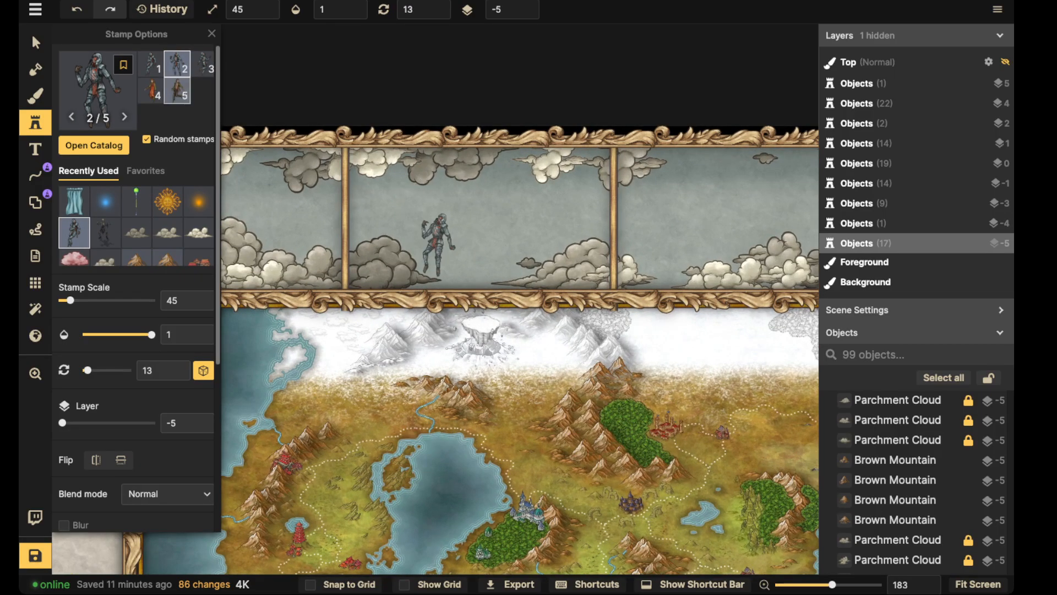
{"action": "key", "text": "ctrl+z"}
{"action": "scroll", "coordinate": [449, 190], "scroll_direction": "up", "scroll_amount": 8}
{"action": "left_click_drag", "start_coordinate": [474, 237], "coordinate": [476, 249]}
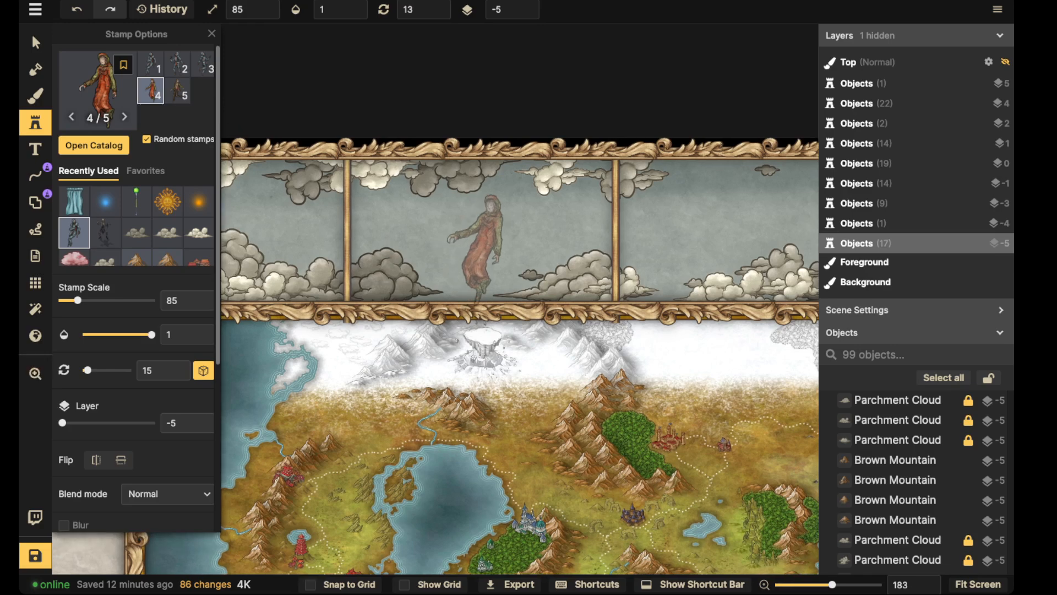
{"action": "scroll", "coordinate": [475, 250], "scroll_direction": "down", "scroll_amount": 5}
{"action": "left_click", "coordinate": [475, 255]}
Step: Lower the robed figure in its panel, rotate it to 358, and recolour it with hue 180 and contrast 82
{"action": "left_click", "coordinate": [36, 43]}
{"action": "scroll", "coordinate": [427, 281], "scroll_direction": "up", "scroll_amount": 4}
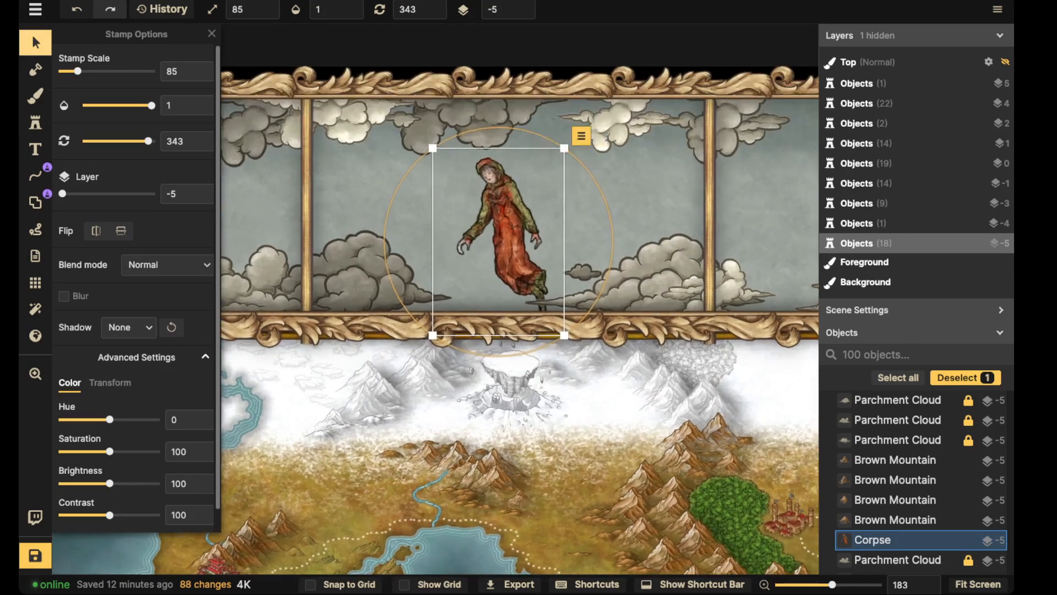
{"action": "scroll", "coordinate": [498, 241], "scroll_direction": "up", "scroll_amount": 3}
{"action": "left_click_drag", "start_coordinate": [498, 241], "coordinate": [498, 266]}
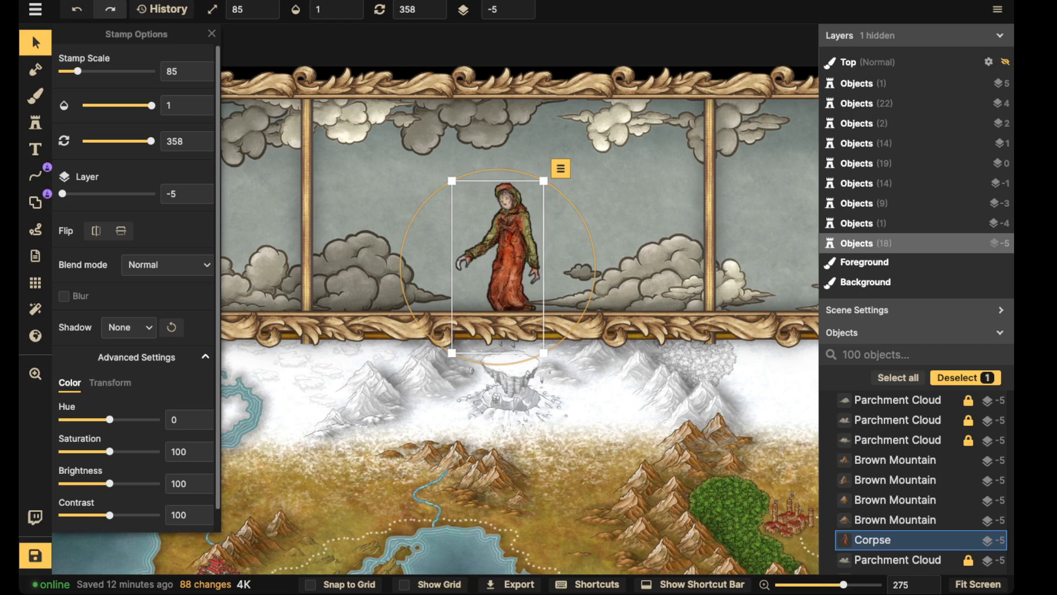
{"action": "left_click_drag", "start_coordinate": [109, 515], "coordinate": [104, 514]}
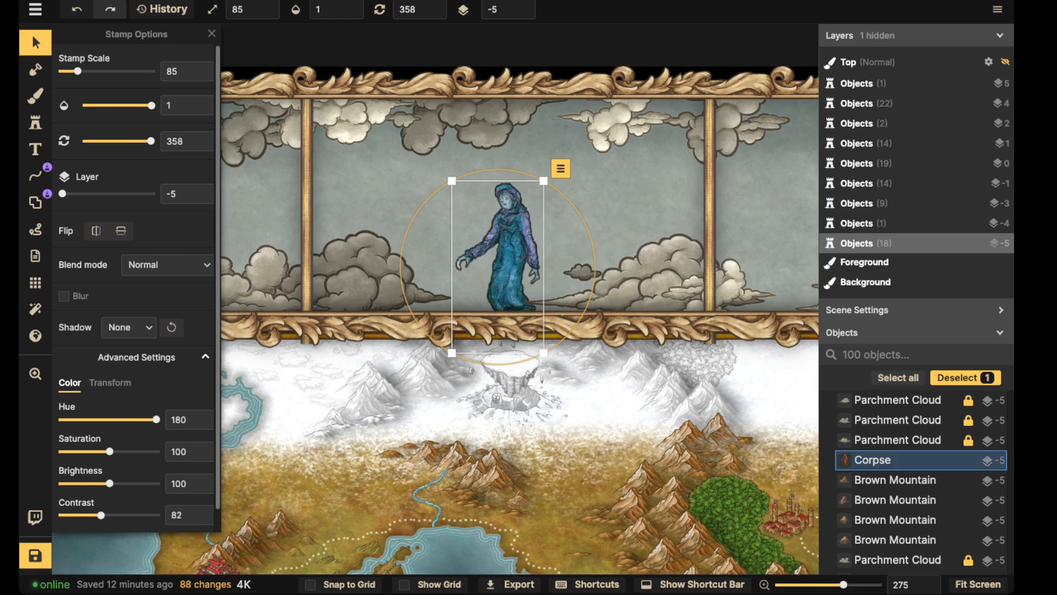
Step: Recolour the robed figure with hue -87 and adjust its position and stacking order in the second cloud panel
{"action": "scroll", "coordinate": [379, 240], "scroll_direction": "down", "scroll_amount": 5}
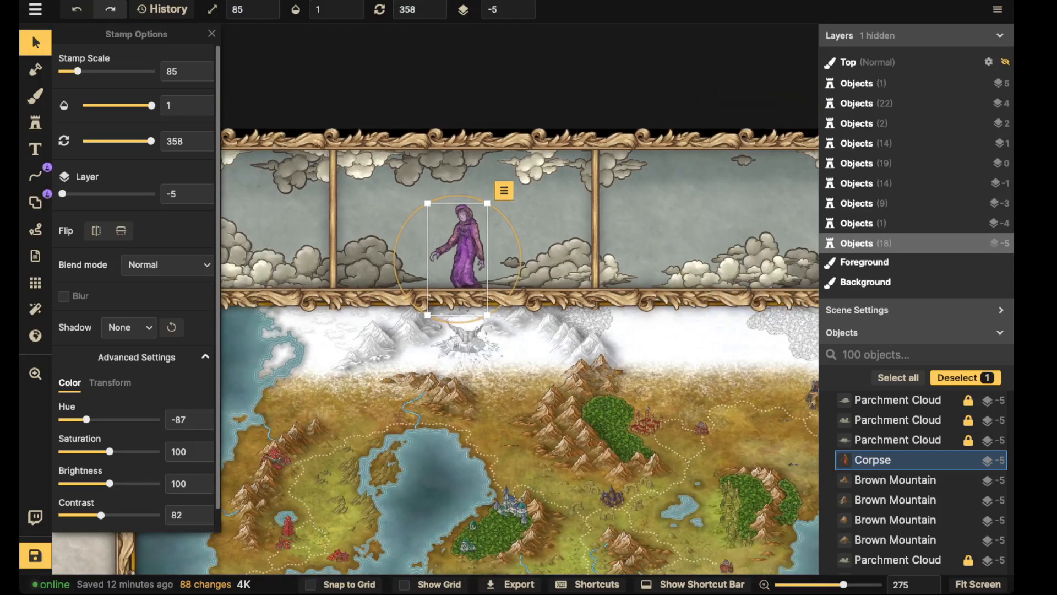
{"action": "key", "text": "space"}
{"action": "left_click_drag", "start_coordinate": [385, 239], "coordinate": [394, 315]}
{"action": "scroll", "coordinate": [463, 314], "scroll_direction": "up", "scroll_amount": 4}
{"action": "mouse_move", "coordinate": [463, 323]}
{"action": "left_mouse_down"}
{"action": "mouse_move", "coordinate": [470, 306]}
{"action": "mouse_move", "coordinate": [470, 315]}
{"action": "left_mouse_up"}
{"action": "key", "text": "period"}
{"action": "key", "text": "comma"}
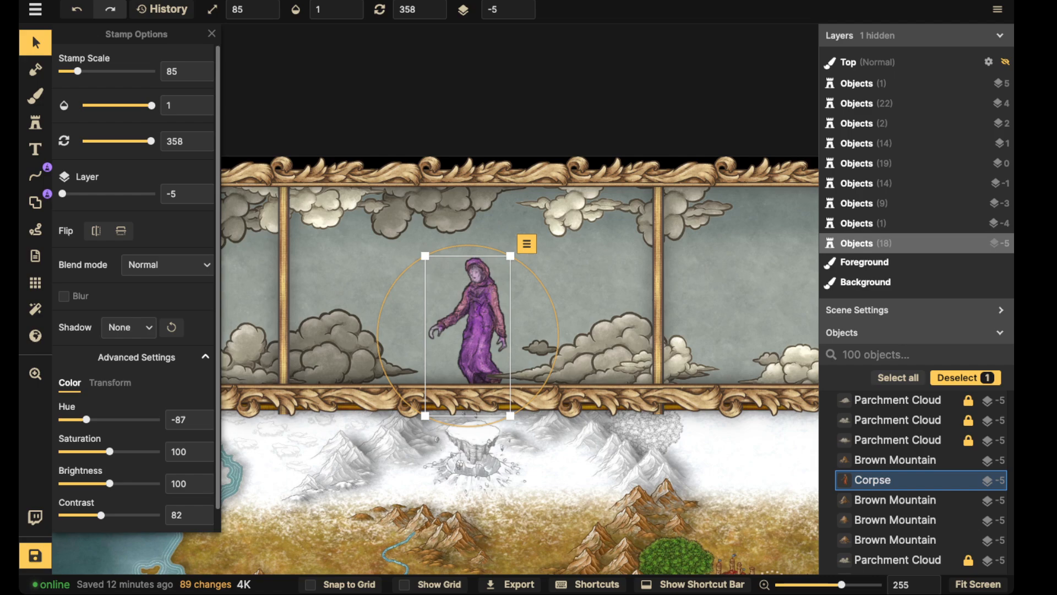
Step: Browse the Fantasy Battlemaps stamps without the curtain filter and search them for "bug"
{"action": "left_click", "coordinate": [35, 122]}
{"action": "left_click", "coordinate": [96, 93]}
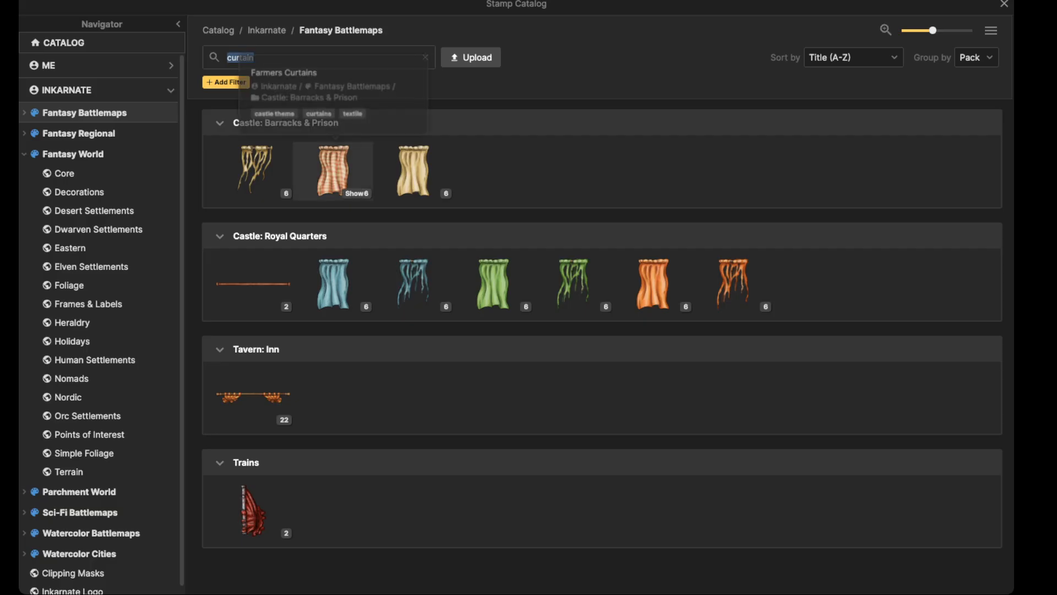
{"action": "left_click", "coordinate": [425, 57]}
{"action": "scroll", "coordinate": [333, 172], "scroll_direction": "down", "scroll_amount": 2}
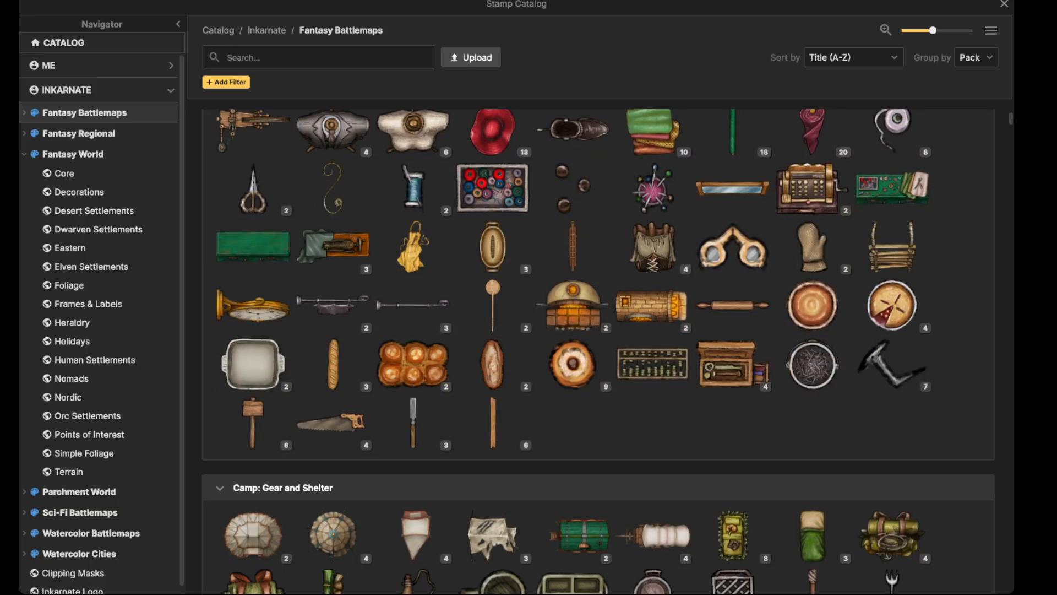
{"action": "scroll", "coordinate": [333, 229], "scroll_direction": "down", "scroll_amount": 2}
{"action": "scroll", "coordinate": [333, 165], "scroll_direction": "down", "scroll_amount": 2}
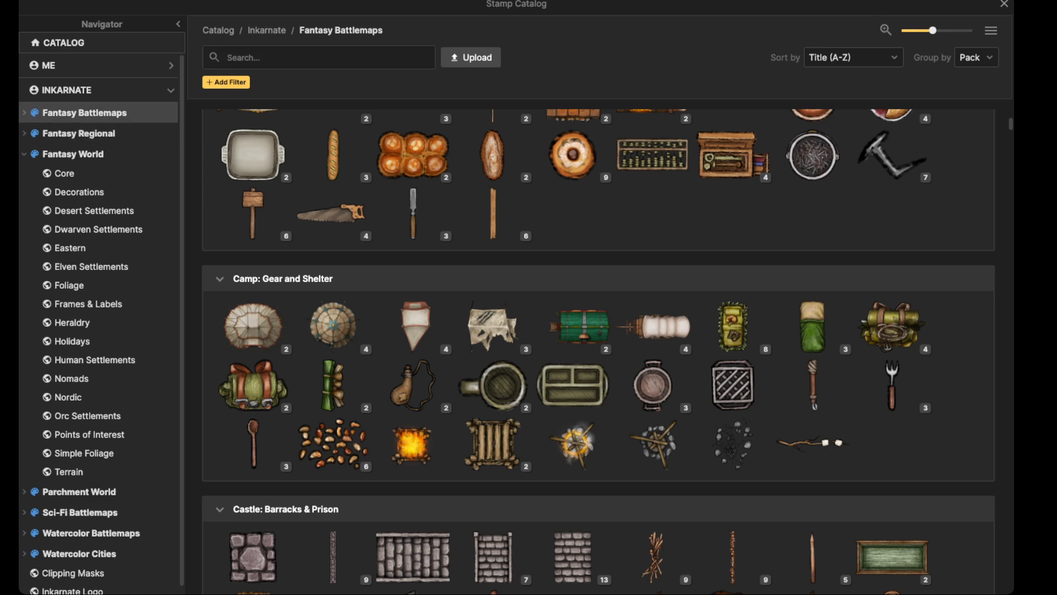
{"action": "left_click", "coordinate": [84, 113]}
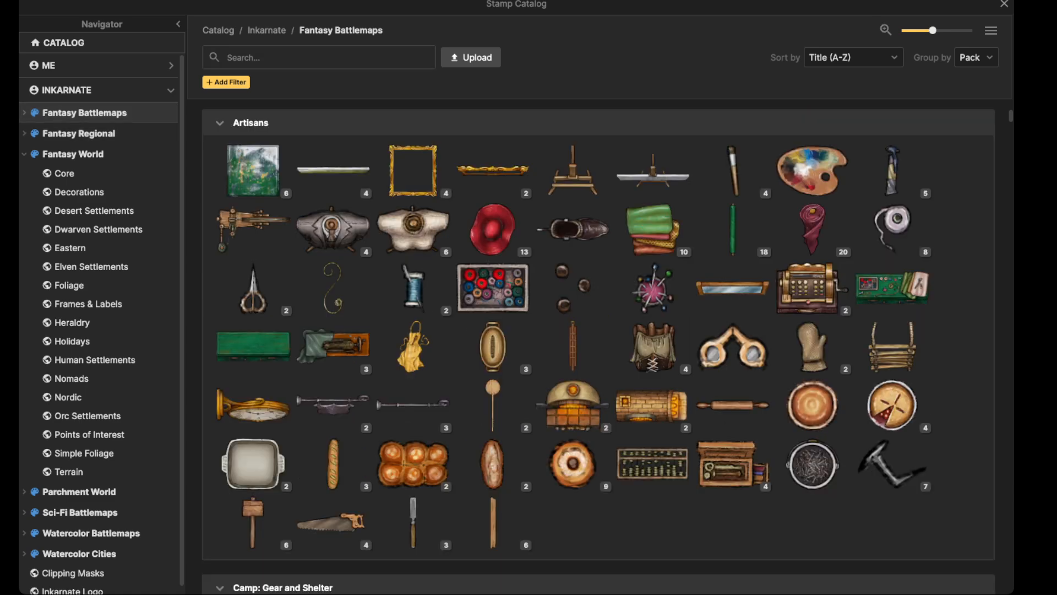
{"action": "type", "text": "bug"}
{"action": "key", "text": "Return"}
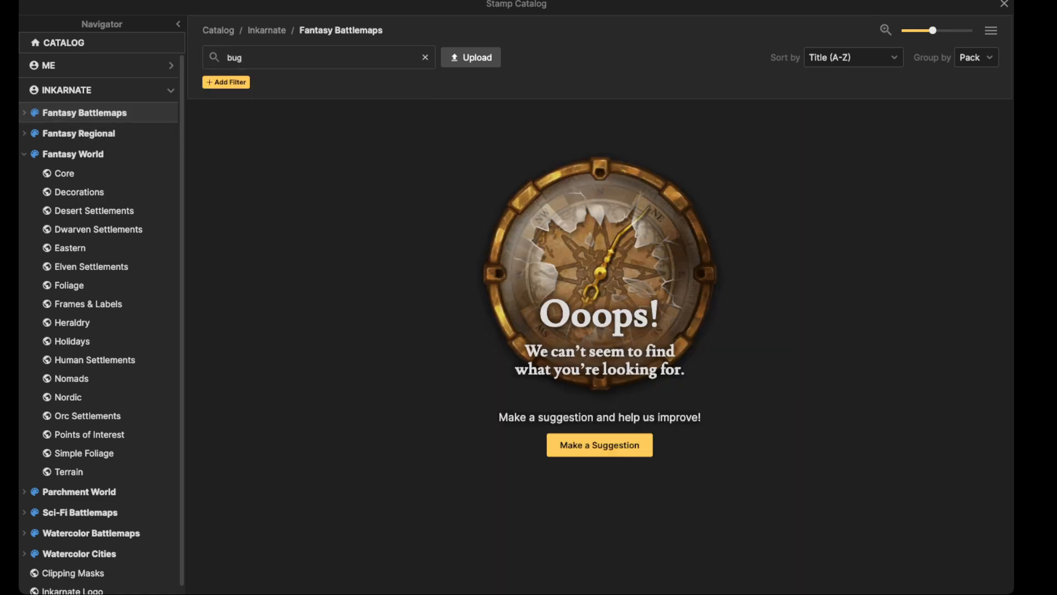
{"action": "left_click", "coordinate": [425, 57]}
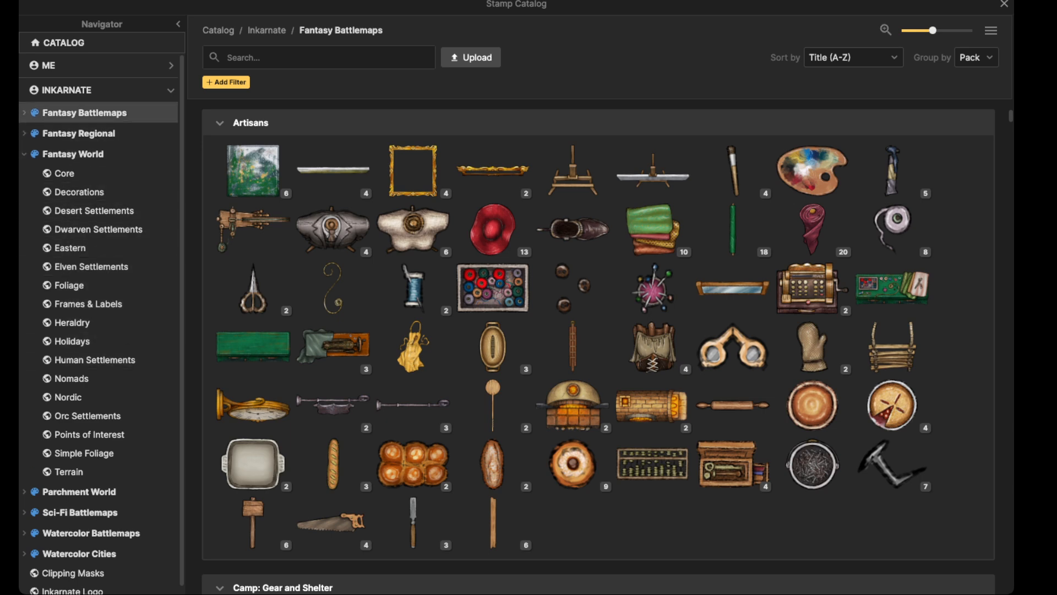
Step: Choose the dragonfly stamp from the Fey: Forest pack of Fantasy Battlemaps
{"action": "left_click", "coordinate": [84, 112]}
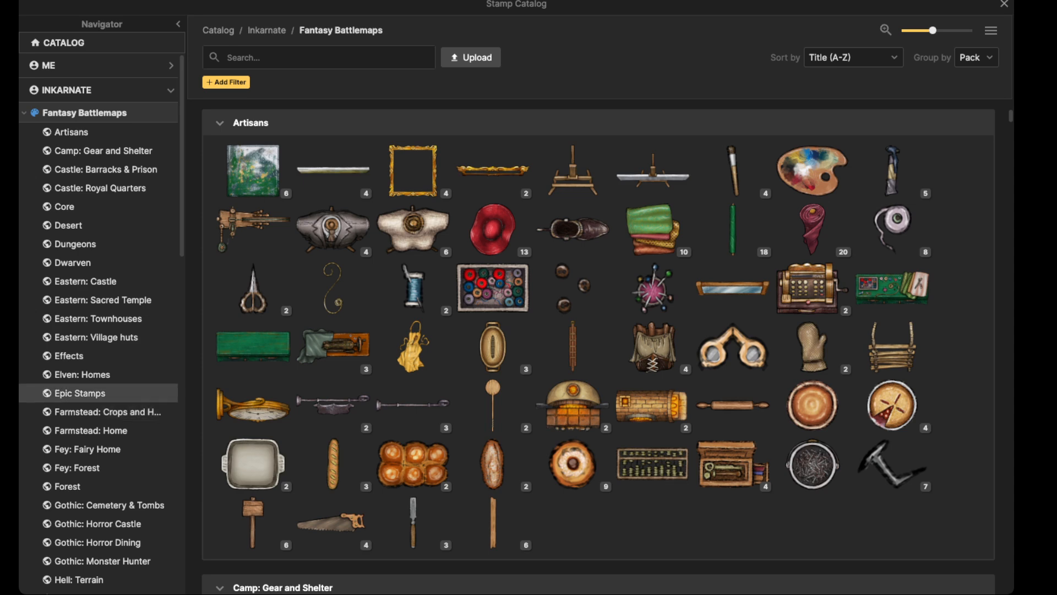
{"action": "left_click", "coordinate": [87, 449]}
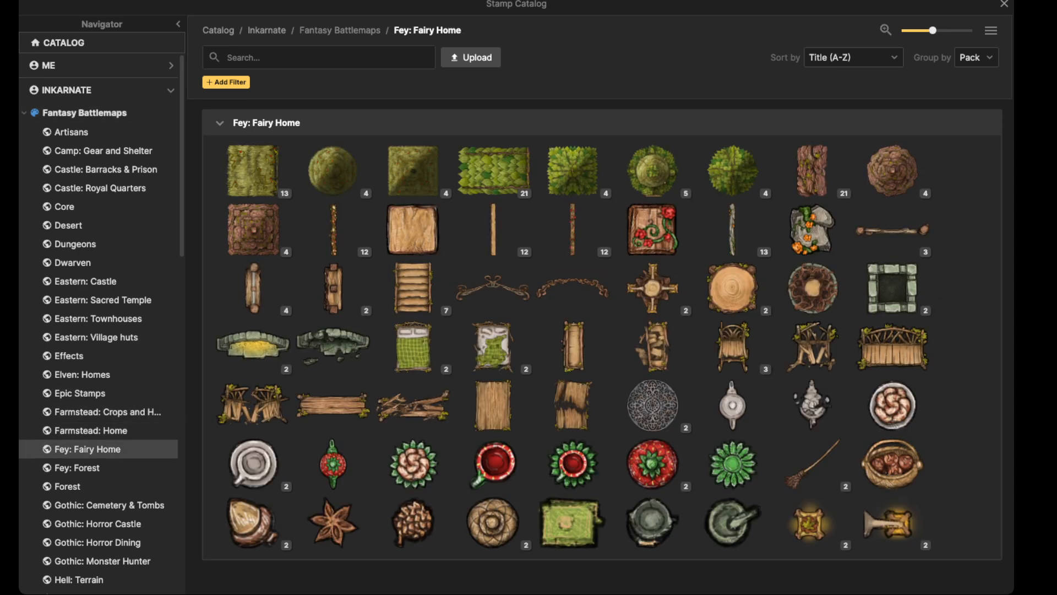
{"action": "left_click", "coordinate": [77, 468]}
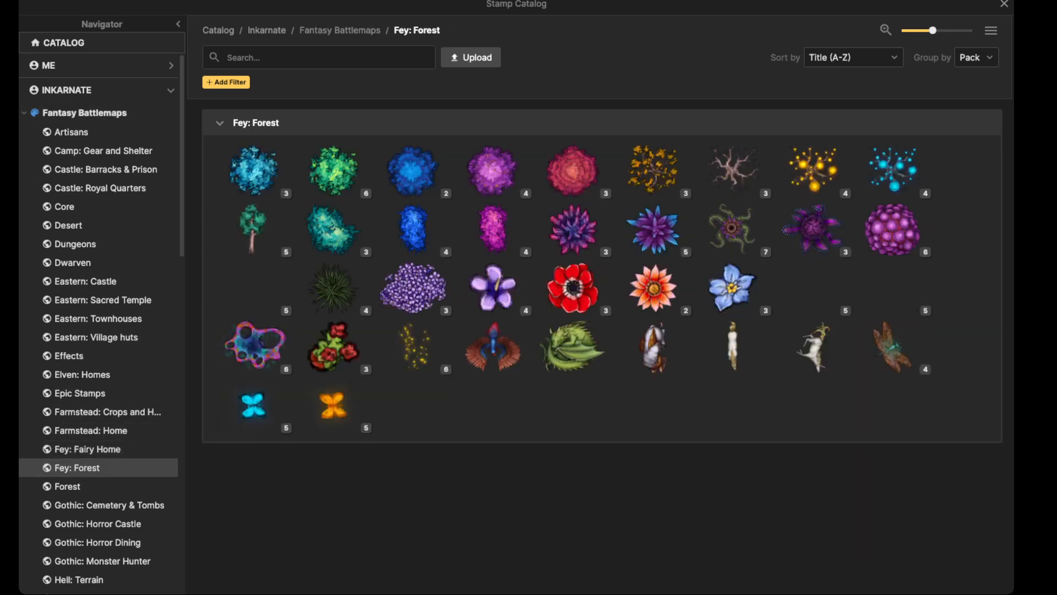
{"action": "left_click", "coordinate": [893, 347]}
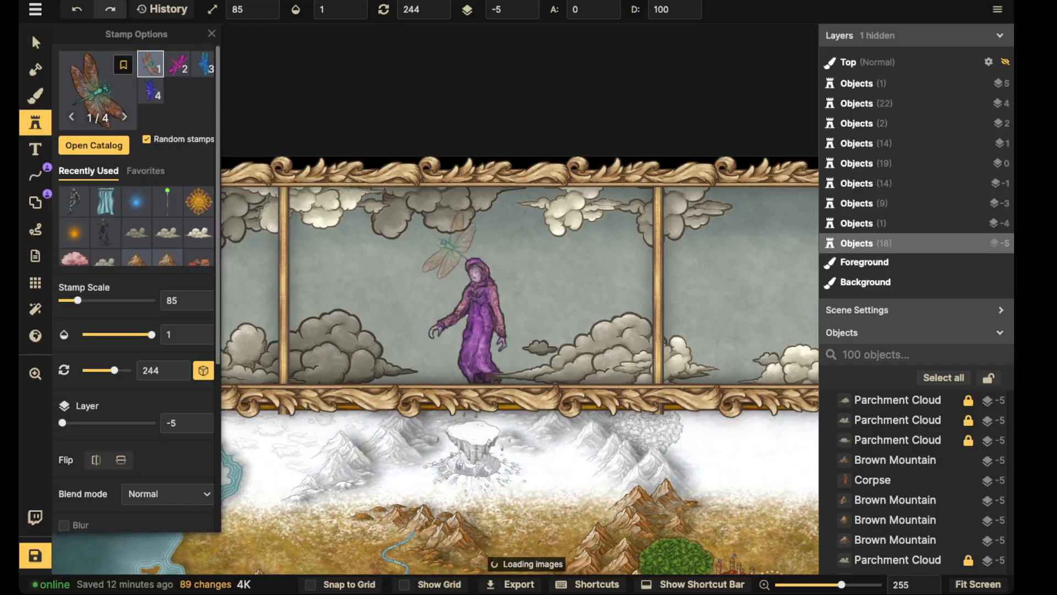
Step: Place the orange dragonfly variant as wings behind the robed figure at scale 185 and rotation 304
{"action": "scroll", "coordinate": [465, 270], "scroll_direction": "up", "scroll_amount": 2}
{"action": "left_click", "coordinate": [177, 64]}
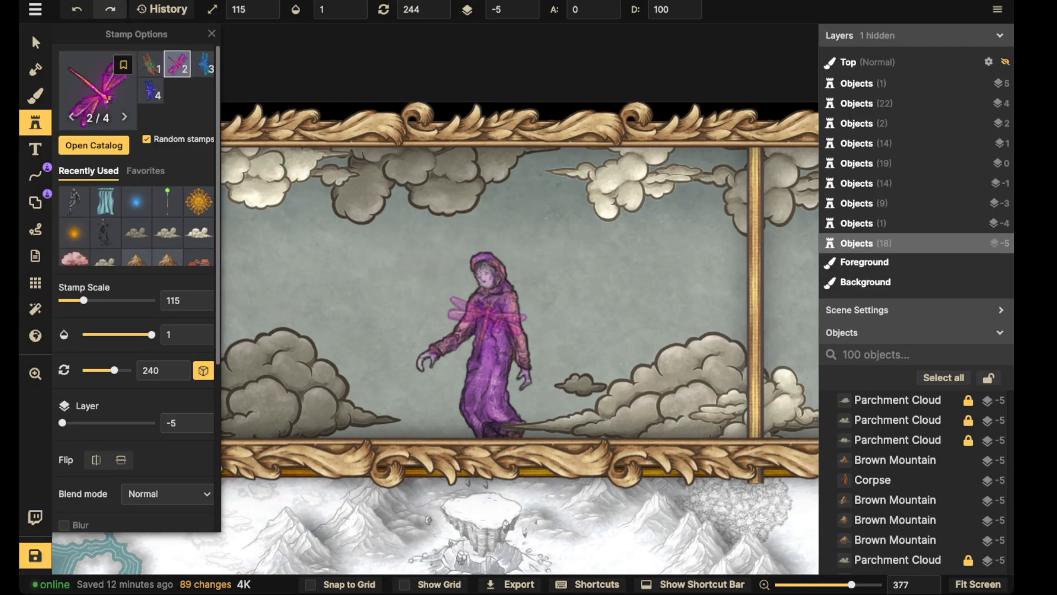
{"action": "scroll", "coordinate": [498, 298], "scroll_direction": "up", "scroll_amount": 8}
{"action": "scroll", "coordinate": [498, 298], "scroll_direction": "up", "scroll_amount": 6}
{"action": "left_click", "coordinate": [150, 65]}
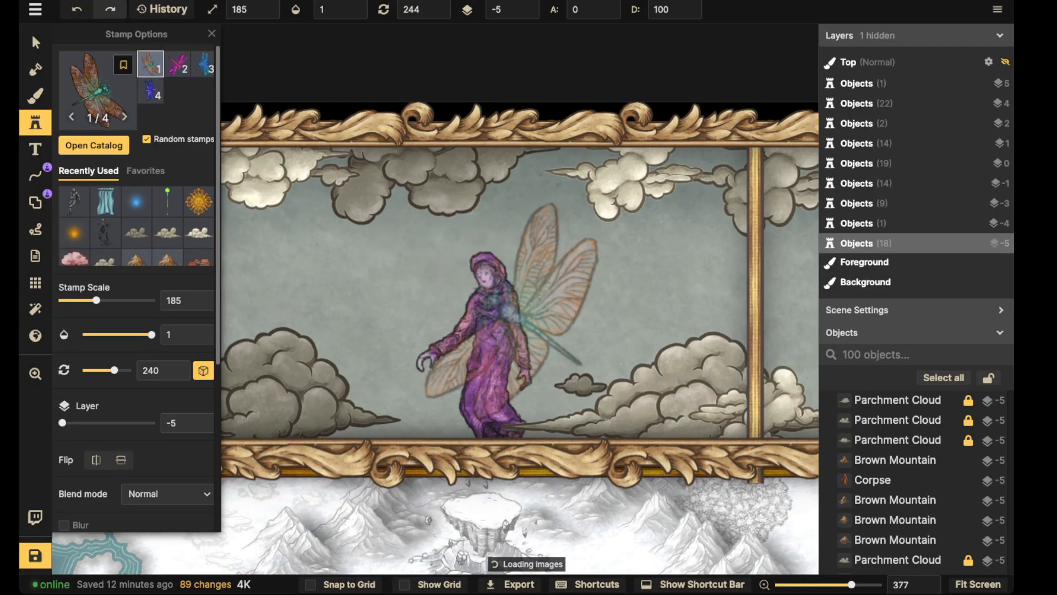
{"action": "scroll", "coordinate": [498, 313], "scroll_direction": "up", "scroll_amount": 15}
{"action": "left_click", "coordinate": [493, 298]}
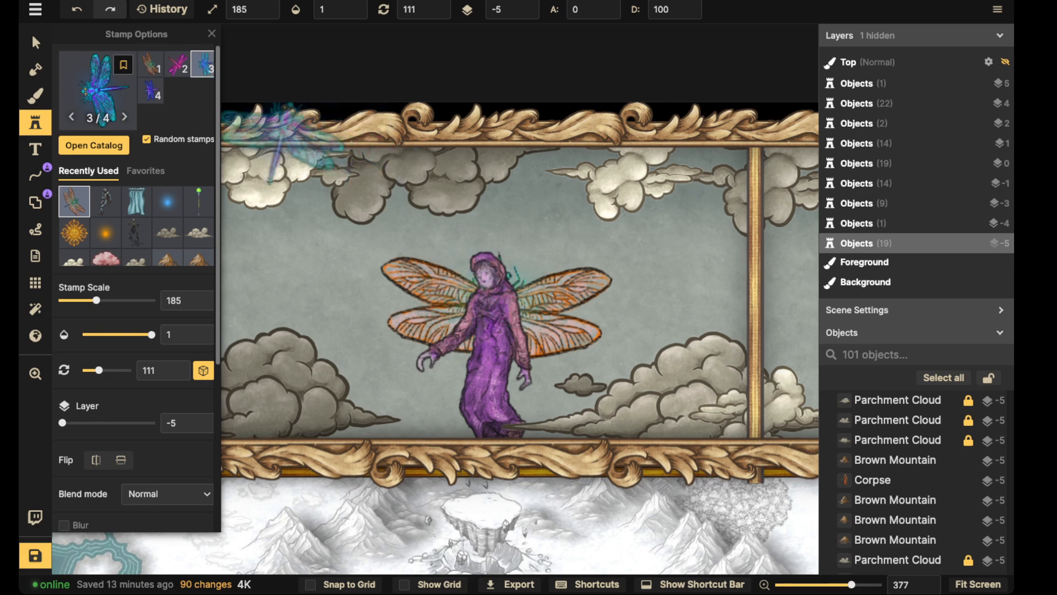
Step: Reduce the dragonfly wings to scale 145, tilt them slightly counterclockwise and centre them behind the figure's shoulders
{"action": "left_click", "coordinate": [36, 42]}
{"action": "left_click", "coordinate": [453, 280]}
{"action": "scroll", "coordinate": [490, 303], "scroll_direction": "down", "scroll_amount": 8}
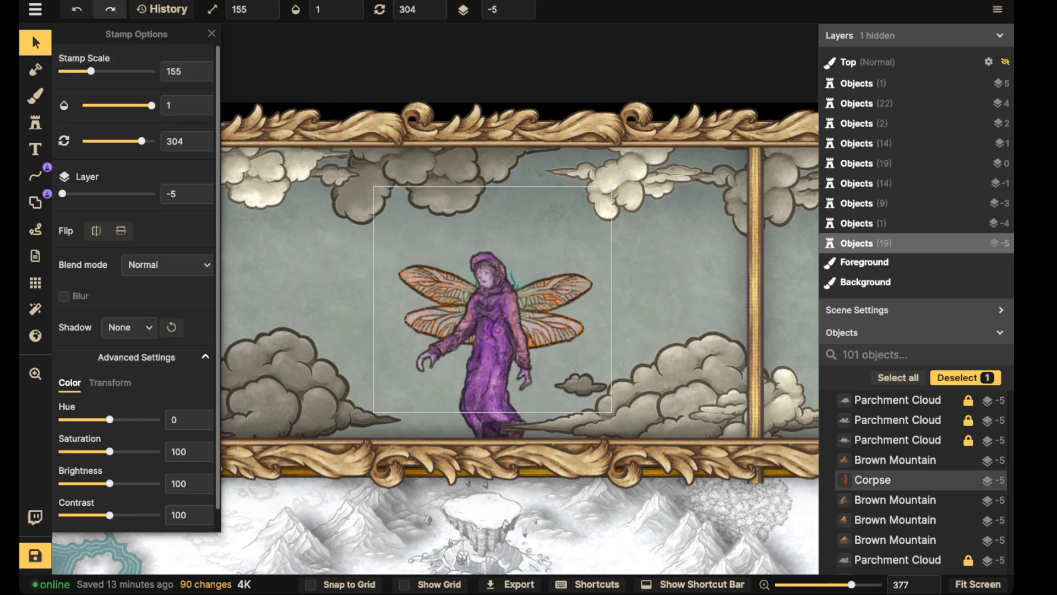
{"action": "left_click_drag", "start_coordinate": [490, 303], "coordinate": [492, 301]}
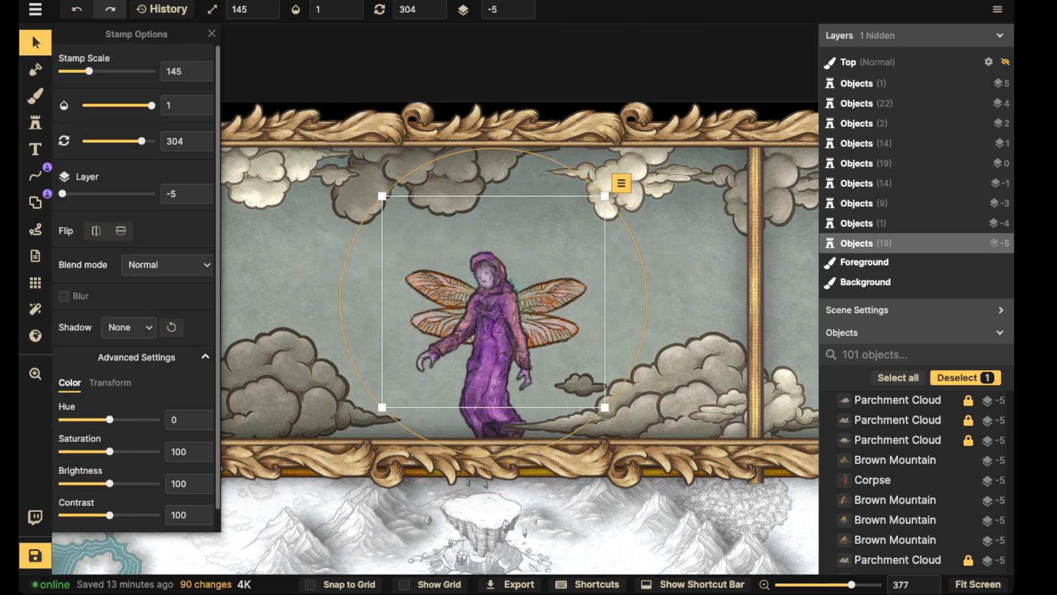
{"action": "left_click_drag", "start_coordinate": [646, 302], "coordinate": [646, 280]}
{"action": "left_click_drag", "start_coordinate": [493, 302], "coordinate": [493, 299]}
{"action": "key", "text": "Escape"}
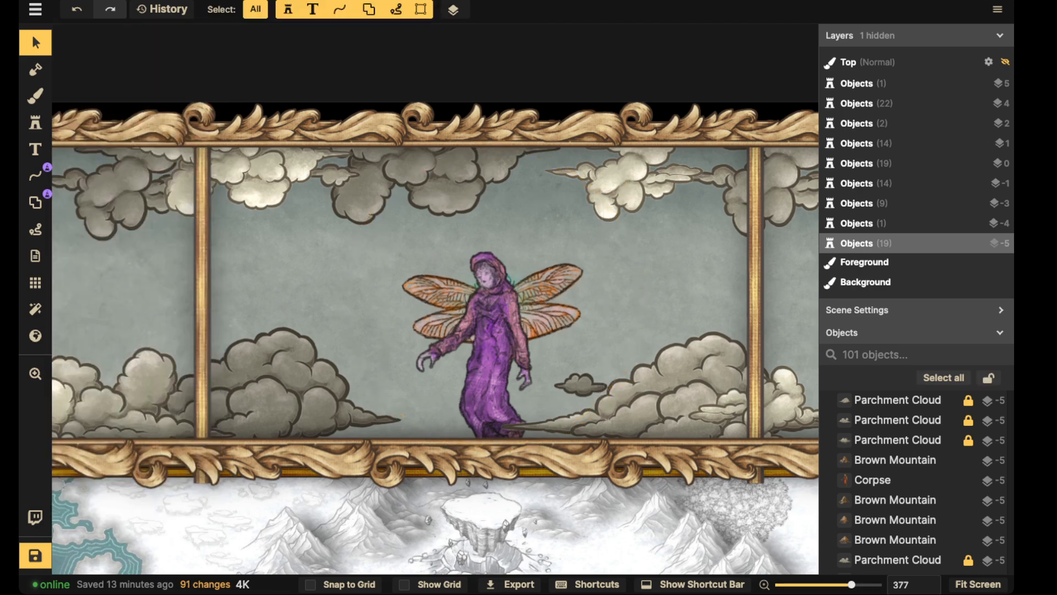
Step: Place the orange gazania flower from the Fey: Forest pack at the figure's head with scale 55 and rotation 111
{"action": "left_click", "coordinate": [36, 122]}
{"action": "left_click", "coordinate": [100, 91]}
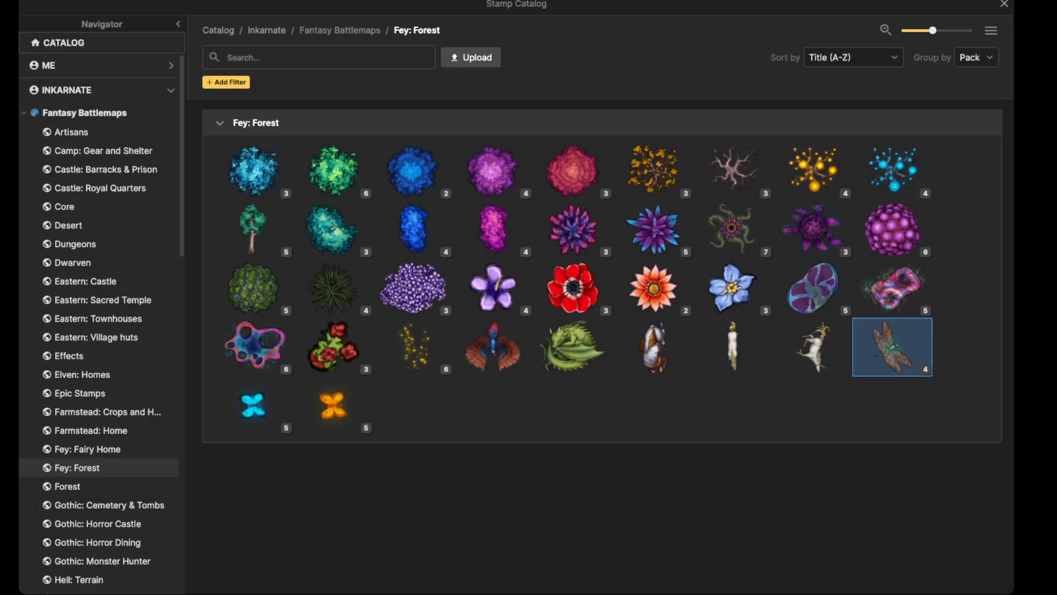
{"action": "left_click", "coordinate": [654, 288]}
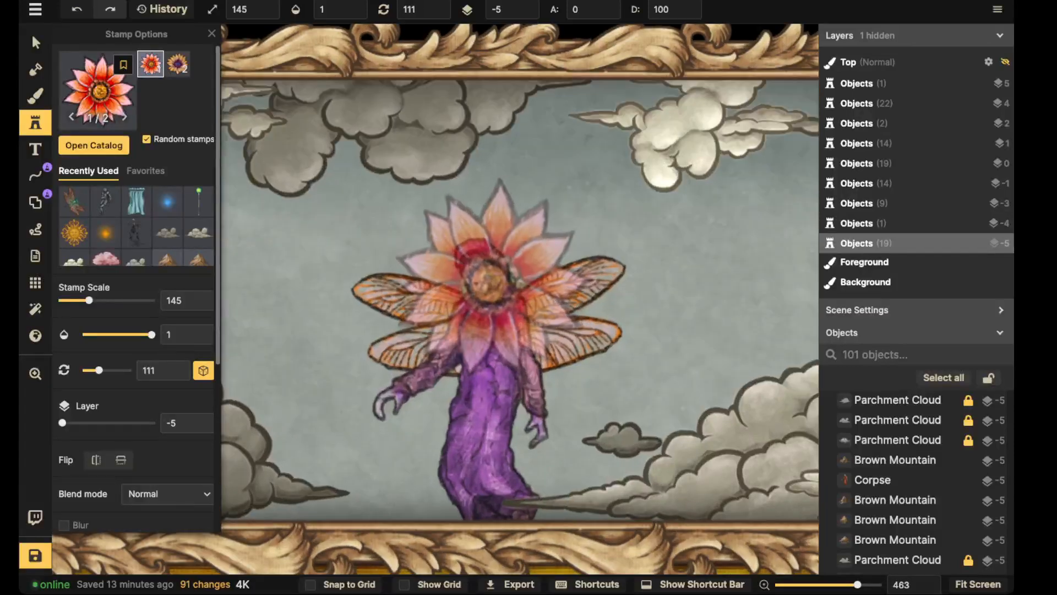
{"action": "scroll", "coordinate": [488, 281], "scroll_direction": "up", "scroll_amount": 4}
{"action": "scroll", "coordinate": [487, 282], "scroll_direction": "down", "scroll_amount": 9}
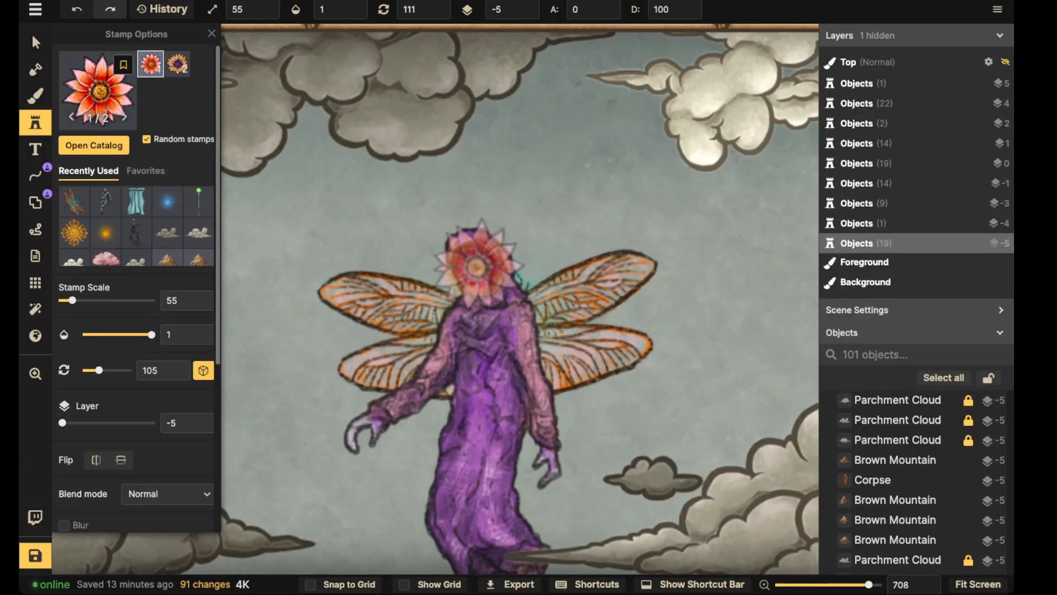
{"action": "left_click", "coordinate": [478, 265]}
Step: Raise the flower to layer 1, rotate it to 66 and position it over the figure's face
{"action": "left_click", "coordinate": [36, 42]}
{"action": "left_click", "coordinate": [445, 263]}
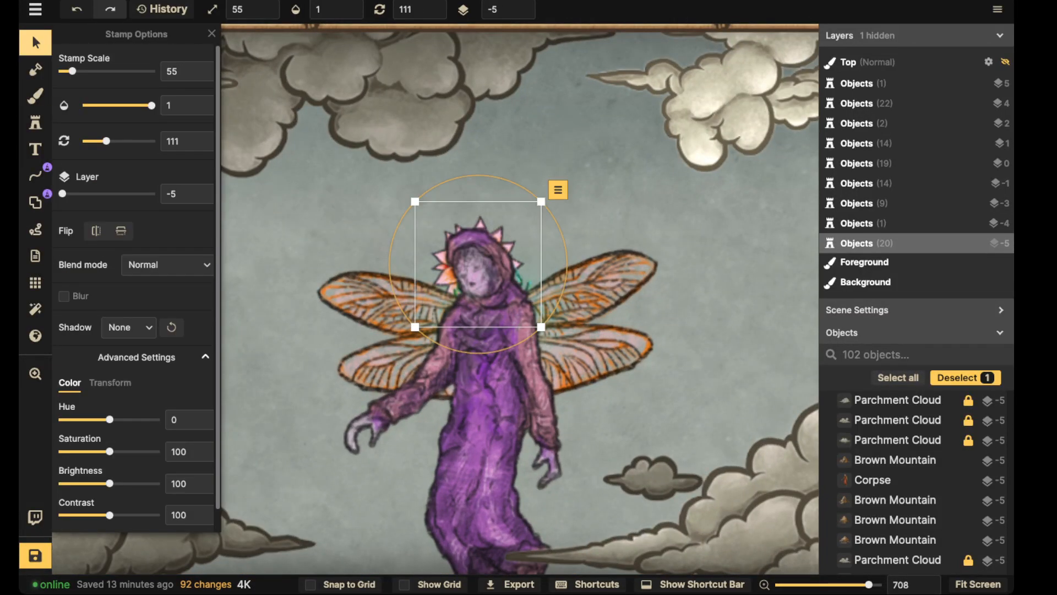
{"action": "left_click", "coordinate": [508, 10]}
{"action": "type", "text": "1"}
{"action": "scroll", "coordinate": [478, 265], "scroll_direction": "down", "scroll_amount": 3}
{"action": "left_click_drag", "start_coordinate": [478, 265], "coordinate": [474, 269]}
{"action": "scroll", "coordinate": [169, 331], "scroll_direction": "down", "scroll_amount": 2}
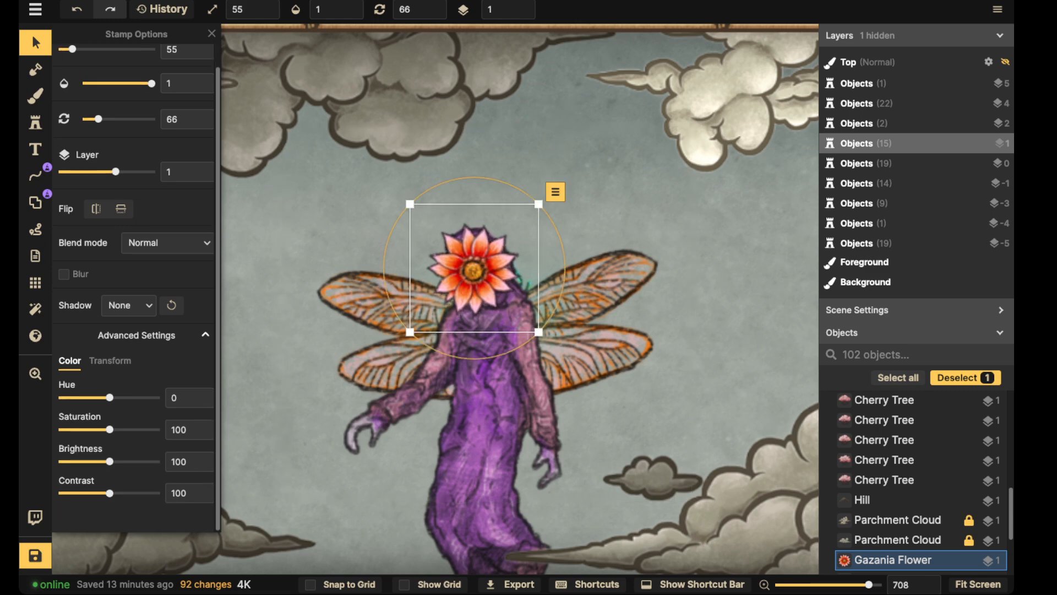
{"action": "left_click", "coordinate": [385, 319]}
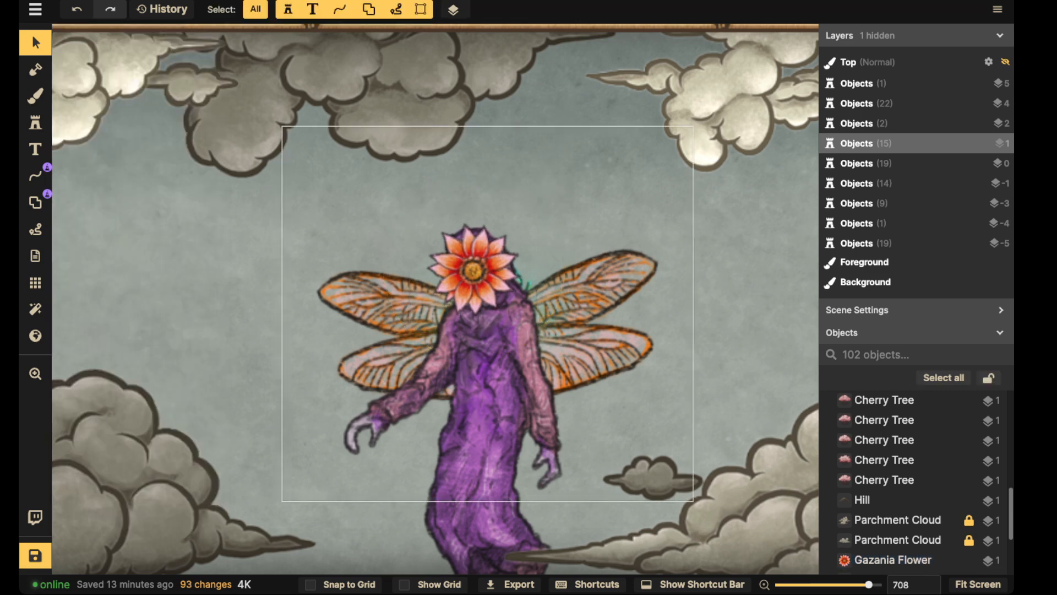
Step: Choose the second staff variant with the pink bulb from the recently used stamps
{"action": "scroll", "coordinate": [498, 252], "scroll_direction": "down", "scroll_amount": 3}
{"action": "left_click", "coordinate": [35, 122]}
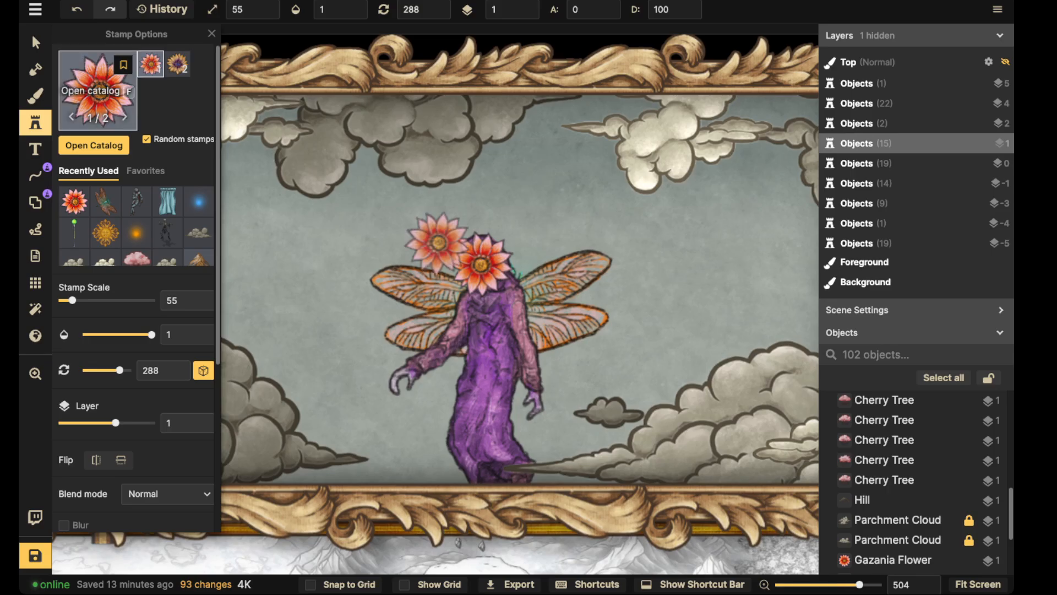
{"action": "left_click", "coordinate": [96, 91]}
{"action": "key", "text": "Escape"}
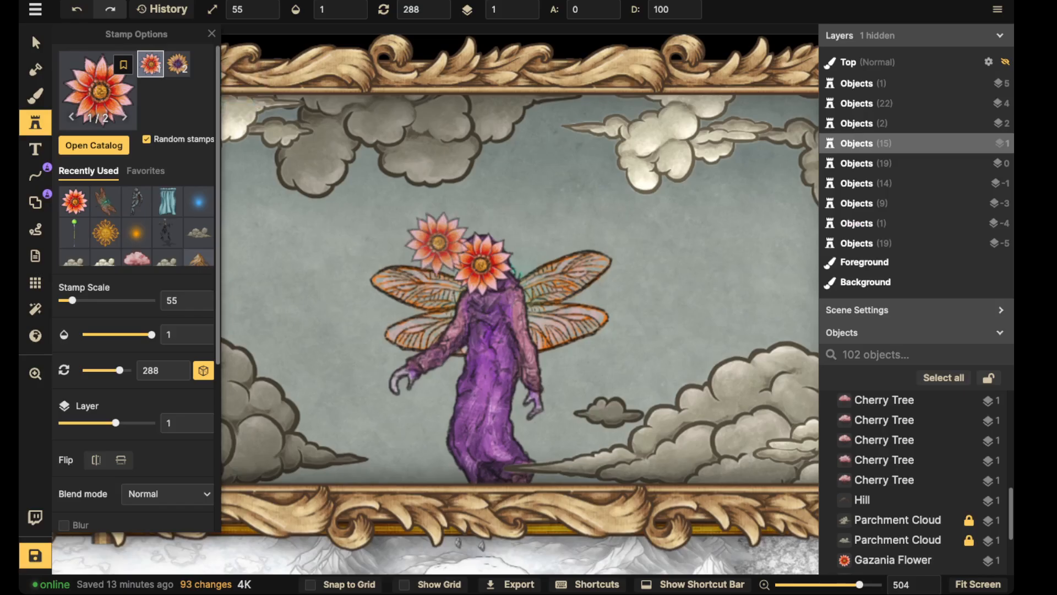
{"action": "left_click", "coordinate": [74, 233]}
{"action": "left_click", "coordinate": [177, 64]}
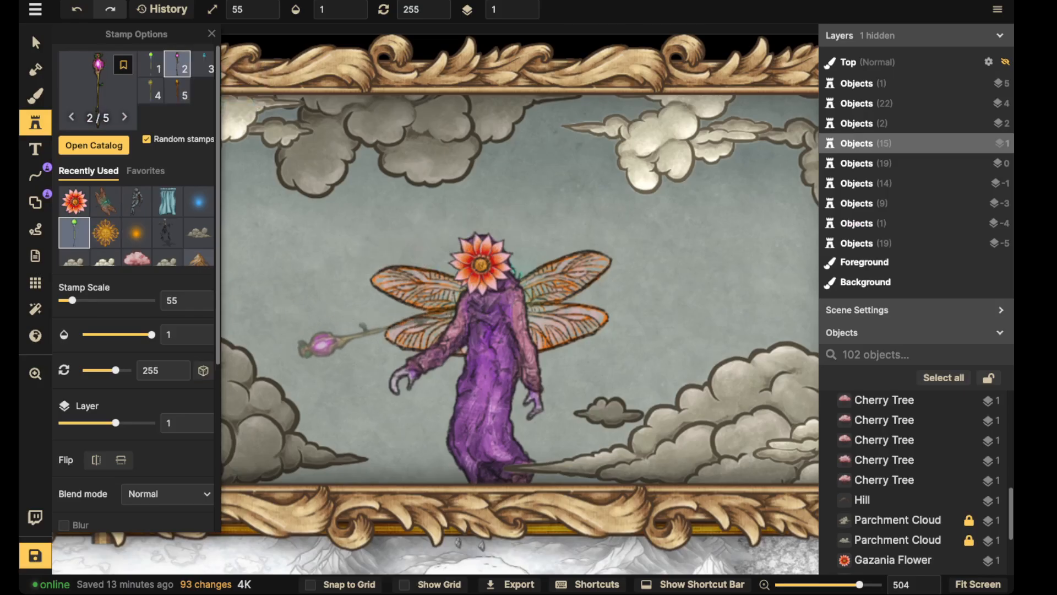
Step: Place the pink staff in the figure's outstretched hand at scale 65 and rotation 330
{"action": "key", "text": "bracketright"}
{"action": "key", "text": "bracketright"}
{"action": "scroll", "coordinate": [378, 333], "scroll_direction": "up", "scroll_amount": 6}
{"action": "scroll", "coordinate": [395, 374], "scroll_direction": "down", "scroll_amount": 1}
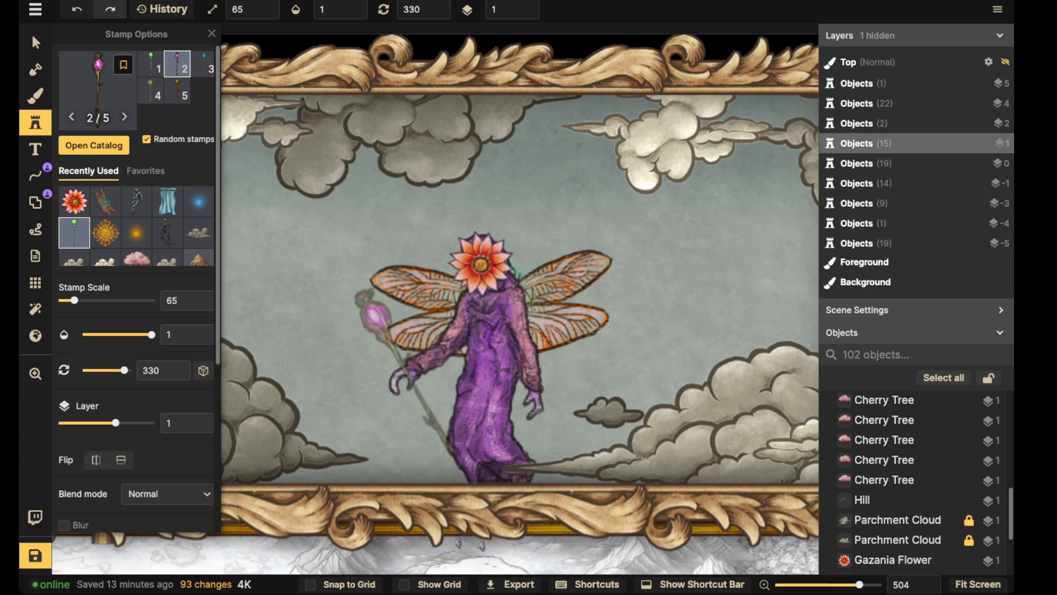
{"action": "scroll", "coordinate": [401, 377], "scroll_direction": "up", "scroll_amount": 1}
{"action": "left_click", "coordinate": [401, 377]}
{"action": "scroll", "coordinate": [401, 380], "scroll_direction": "down", "scroll_amount": 1}
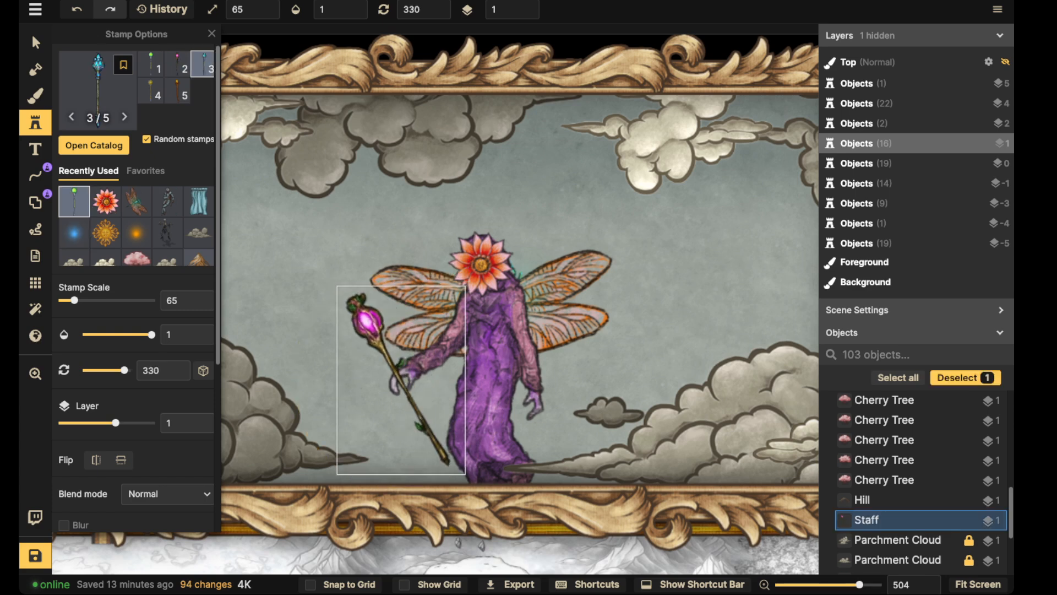
Step: Add an orange light recoloured with hue -107 over the staff's bulb and reduce it to scale 55
{"action": "left_click", "coordinate": [136, 232]}
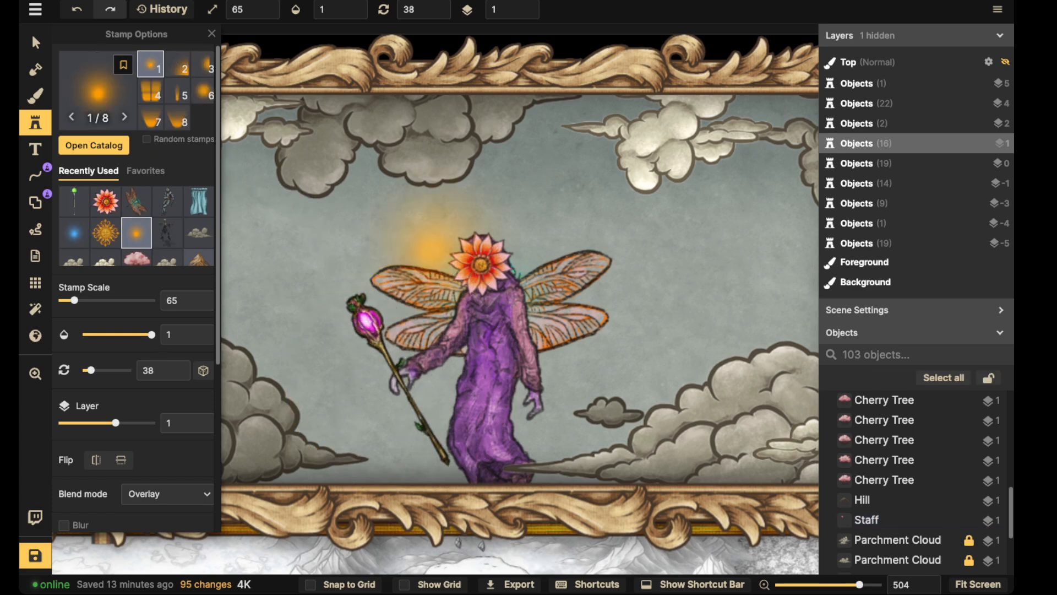
{"action": "scroll", "coordinate": [136, 233], "scroll_direction": "down", "scroll_amount": 5}
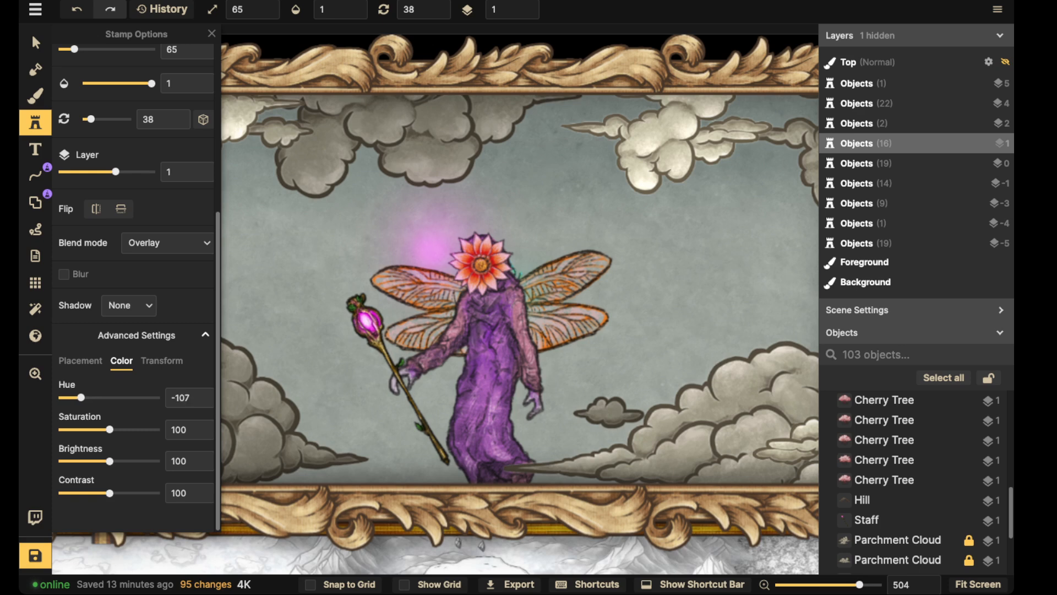
{"action": "left_click", "coordinate": [367, 323]}
{"action": "left_click_drag", "start_coordinate": [517, 172], "coordinate": [494, 195]}
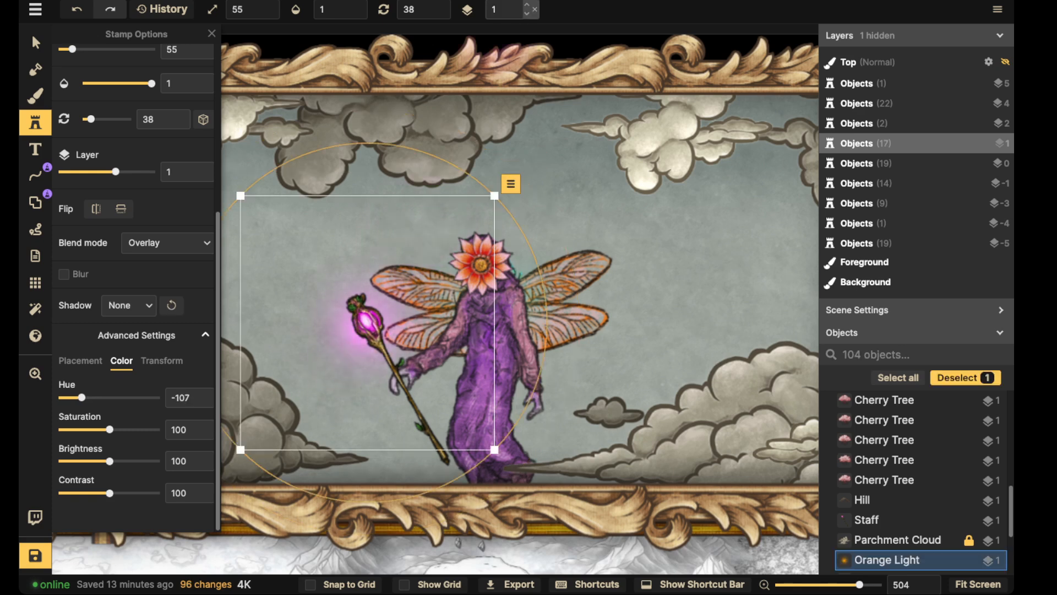
Step: Raise the staff's light to layer 5
{"action": "left_click", "coordinate": [527, 5]}
{"action": "left_click", "coordinate": [527, 4]}
{"action": "left_click", "coordinate": [527, 4]}
{"action": "left_click", "coordinate": [526, 5]}
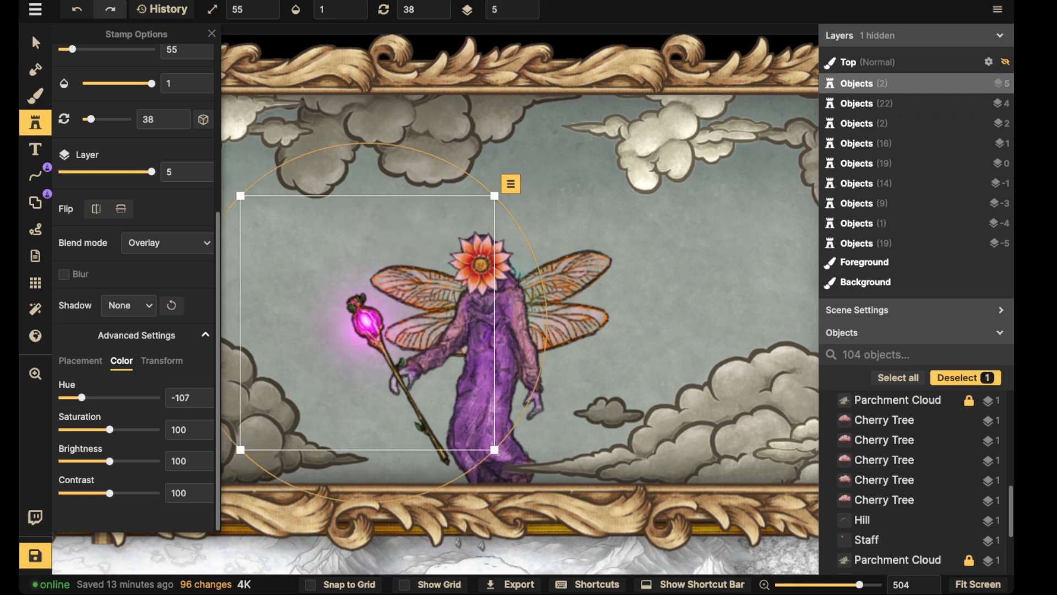
Step: Nudge the gazania flower on the figure's face and rotate it slightly counterclockwise
{"action": "left_click", "coordinate": [36, 42]}
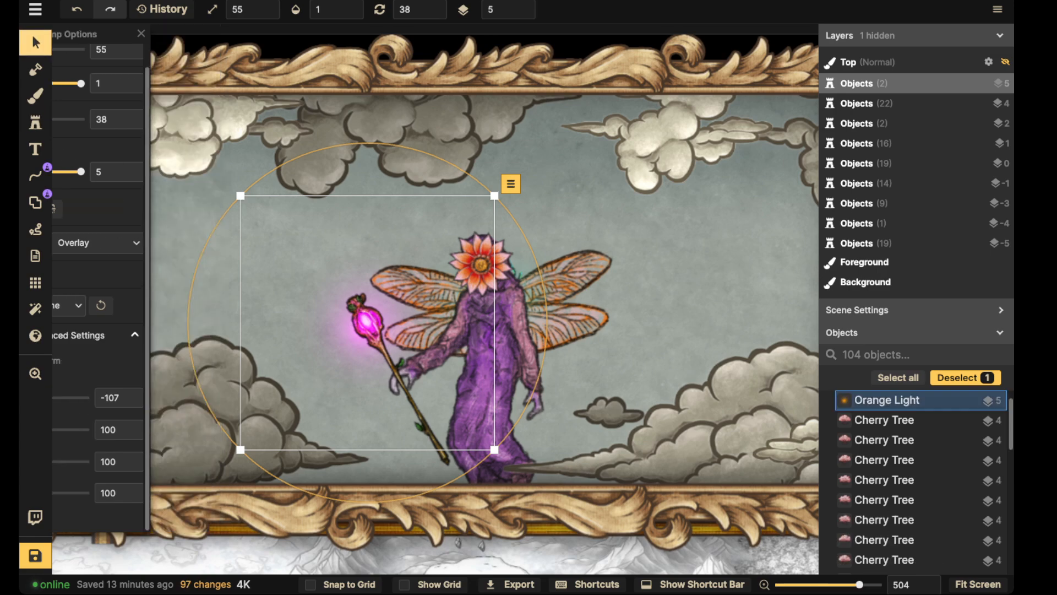
{"action": "left_click", "coordinate": [473, 261]}
{"action": "left_click", "coordinate": [460, 282]}
{"action": "left_click", "coordinate": [481, 265]}
{"action": "left_click_drag", "start_coordinate": [481, 265], "coordinate": [478, 264]}
{"action": "left_click_drag", "start_coordinate": [541, 205], "coordinate": [502, 180]}
{"action": "left_click", "coordinate": [427, 253]}
{"action": "scroll", "coordinate": [427, 253], "scroll_direction": "up", "scroll_amount": 3}
{"action": "scroll", "coordinate": [488, 235], "scroll_direction": "down", "scroll_amount": 3}
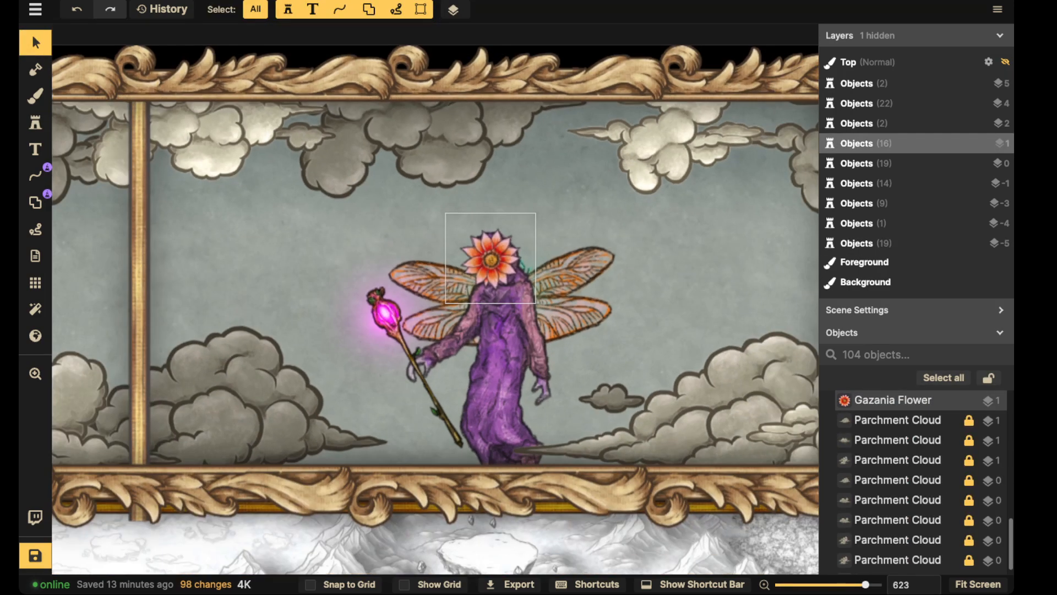
Step: Enlarge the gazania flower on the figure's face to scale 95 and centre it over the head at rotation 36
{"action": "left_click", "coordinate": [489, 255]}
{"action": "left_click_drag", "start_coordinate": [528, 217], "coordinate": [549, 195]}
{"action": "left_click_drag", "start_coordinate": [498, 247], "coordinate": [498, 244]}
{"action": "left_click_drag", "start_coordinate": [548, 193], "coordinate": [556, 186]}
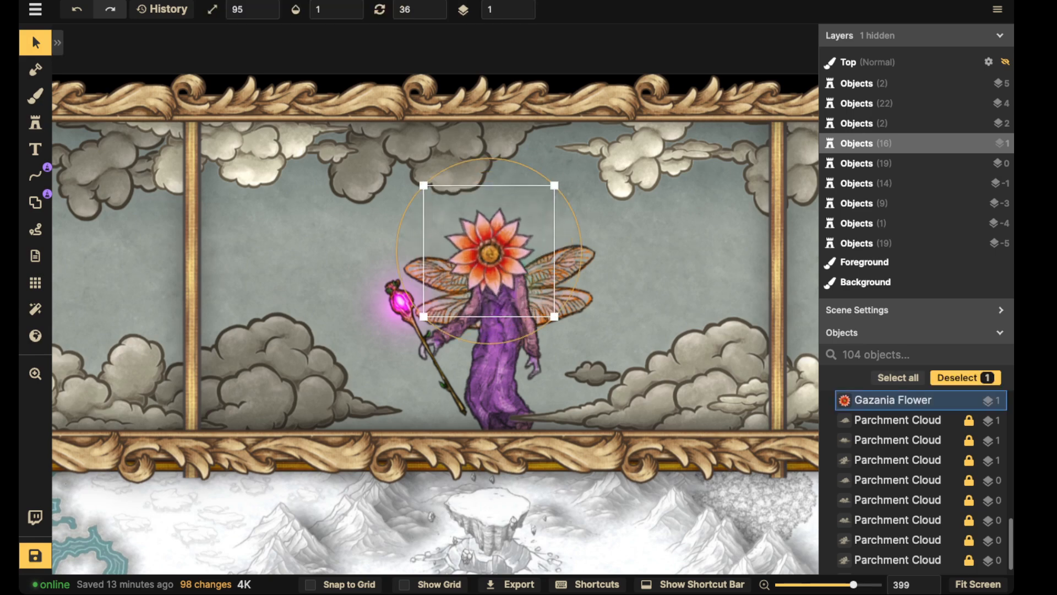
Step: Search the Fantasy Battlemaps stamps for "eye" and choose the eye stamp from the Hell: Terrain pack
{"action": "key", "text": "ctrl+c"}
{"action": "left_click", "coordinate": [98, 88]}
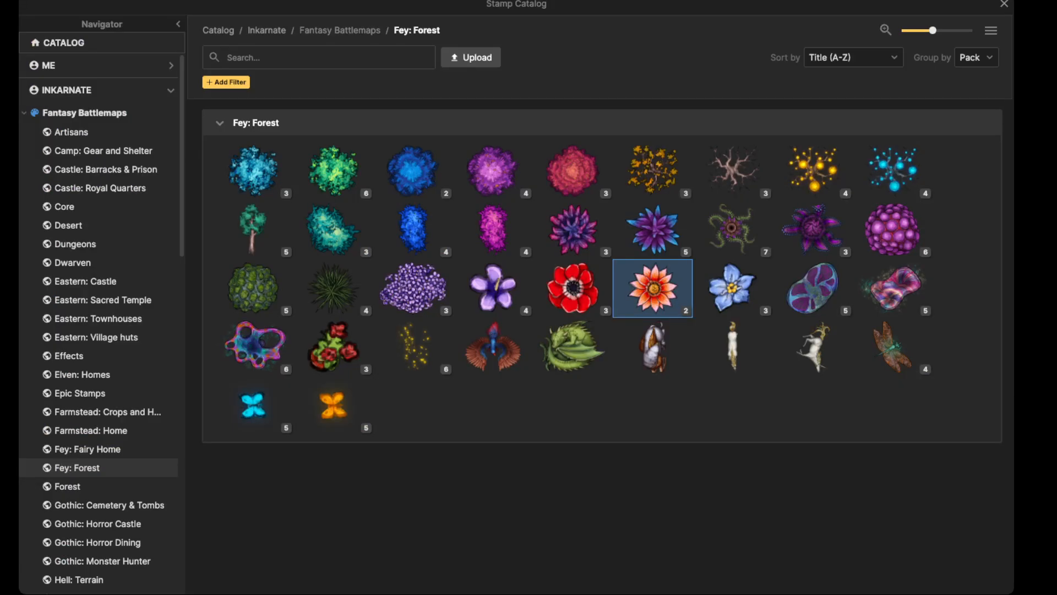
{"action": "type", "text": "eye"}
{"action": "key", "text": "BackSpace"}
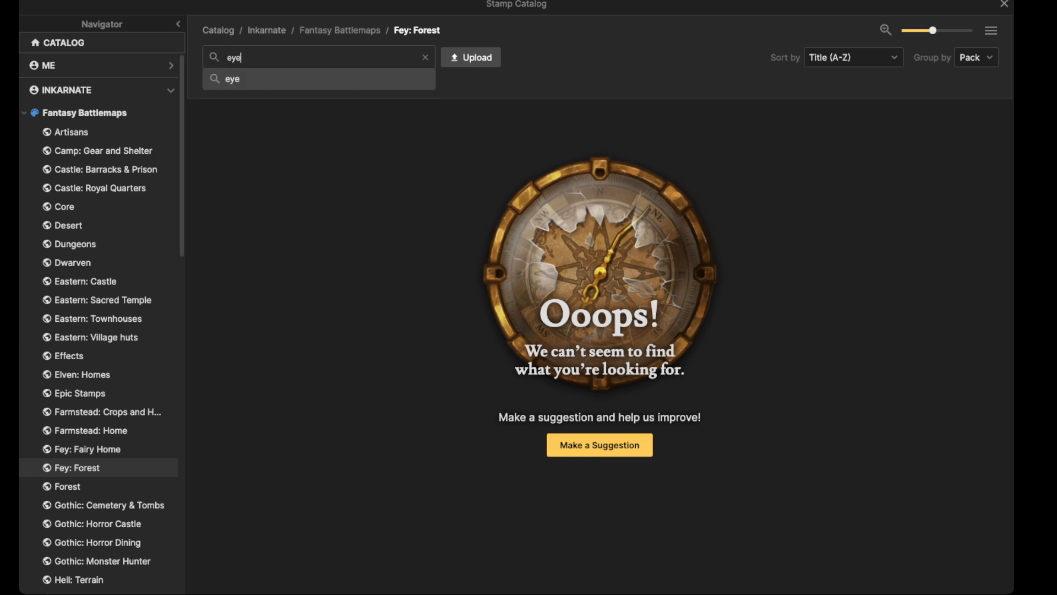
{"action": "left_click", "coordinate": [340, 31]}
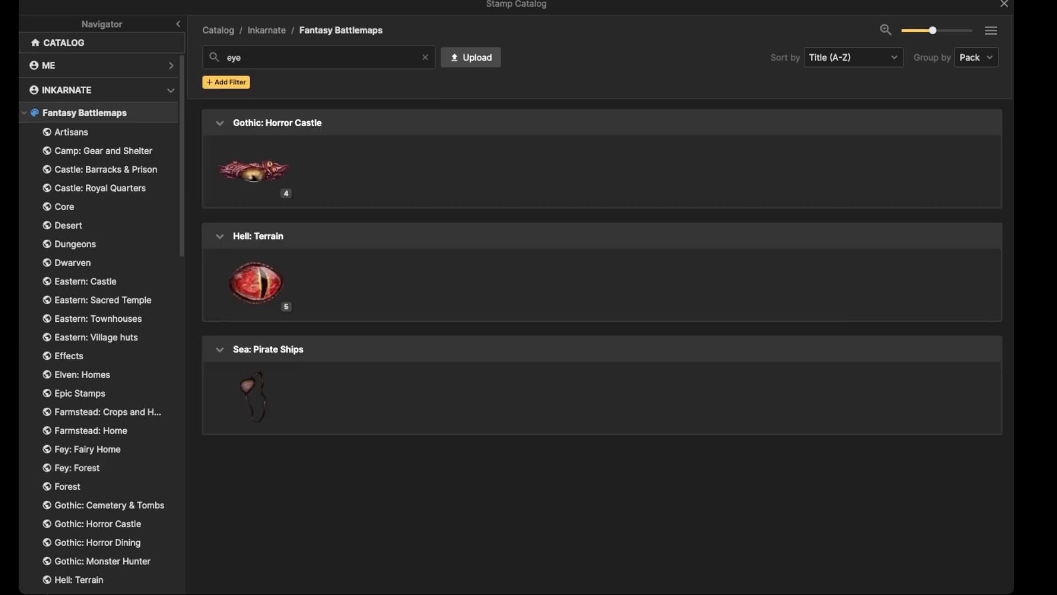
{"action": "left_click", "coordinate": [254, 285]}
{"action": "scroll", "coordinate": [436, 239], "scroll_direction": "up", "scroll_amount": 2}
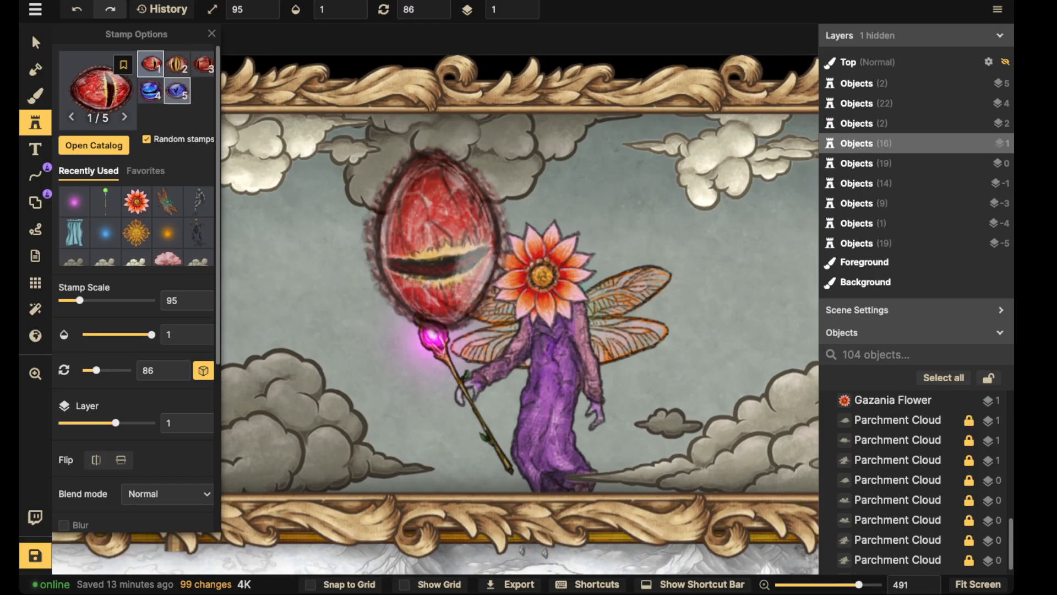
Step: Place the fourth, blue variant of the eye at scale 15 in the flower's centre and rotate it to 11
{"action": "key", "text": "Left"}
{"action": "scroll", "coordinate": [529, 325], "scroll_direction": "up", "scroll_amount": 2}
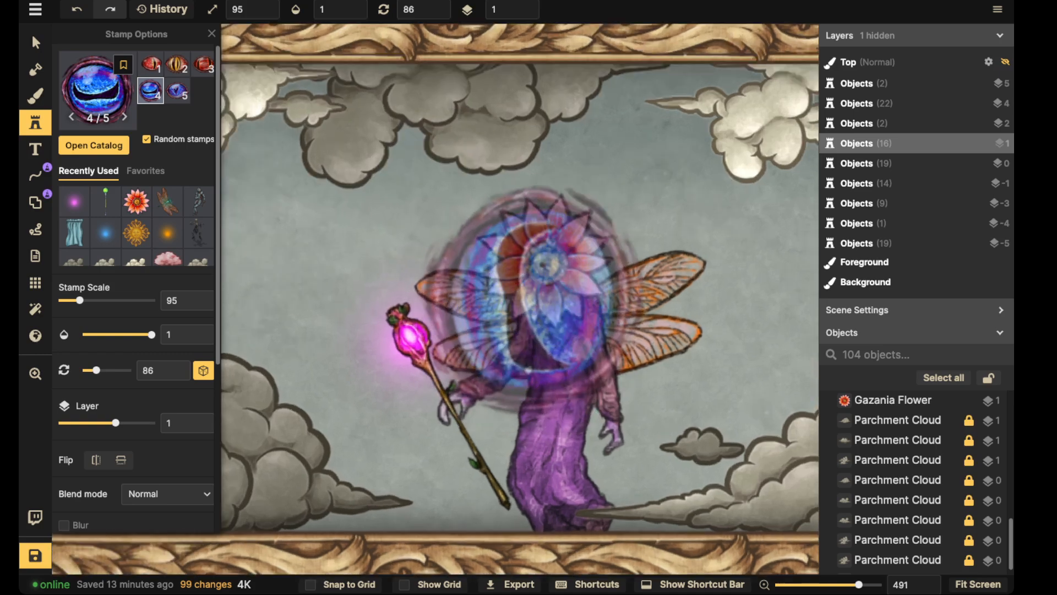
{"action": "scroll", "coordinate": [530, 300], "scroll_direction": "up", "scroll_amount": 1}
{"action": "scroll", "coordinate": [547, 258], "scroll_direction": "down", "scroll_amount": 8}
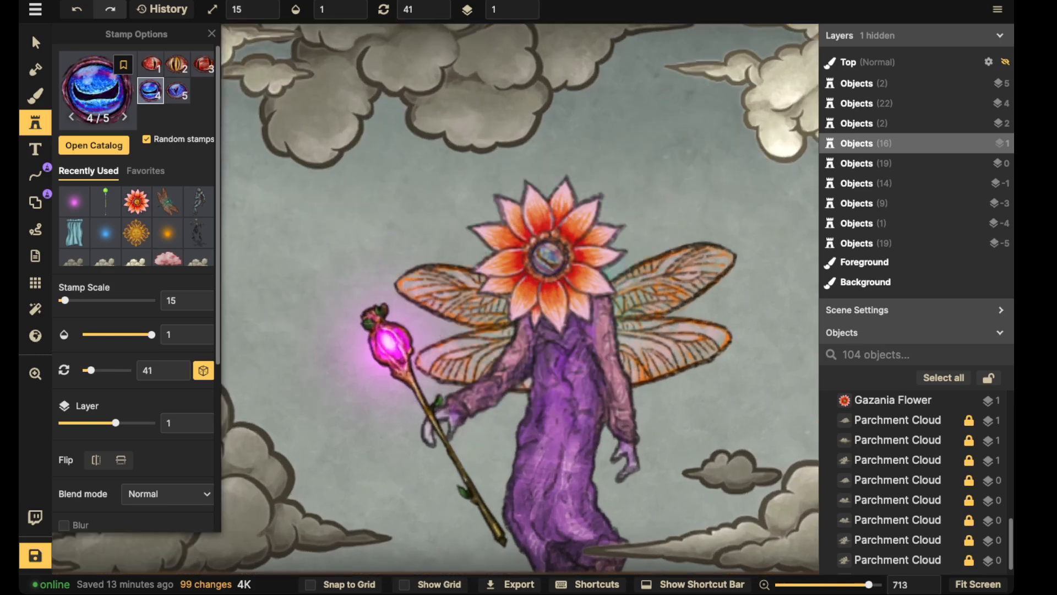
{"action": "left_click", "coordinate": [548, 258]}
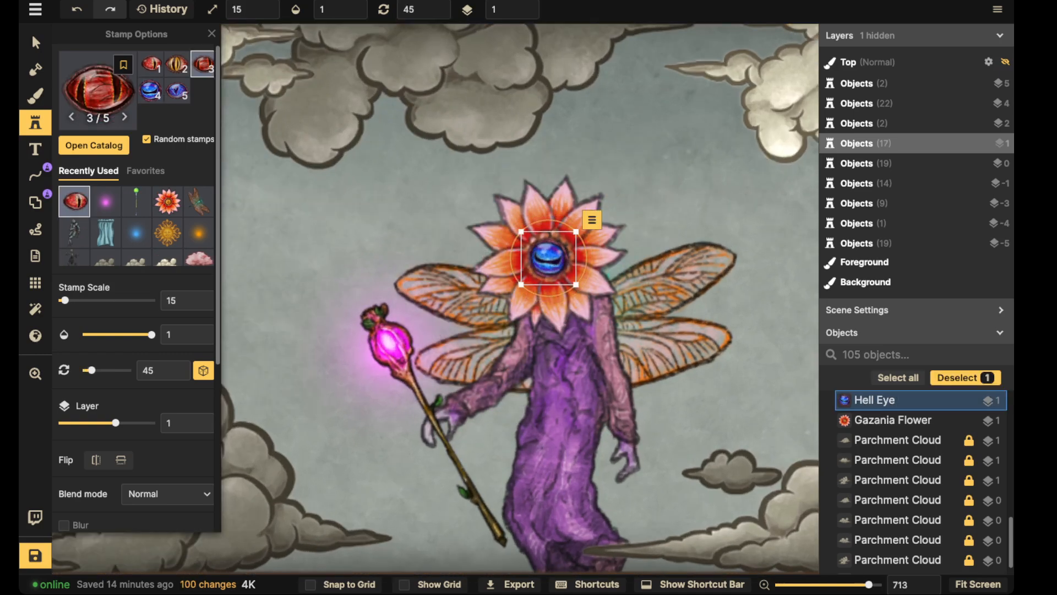
{"action": "key", "text": "v"}
{"action": "scroll", "coordinate": [472, 225], "scroll_direction": "down", "scroll_amount": 3}
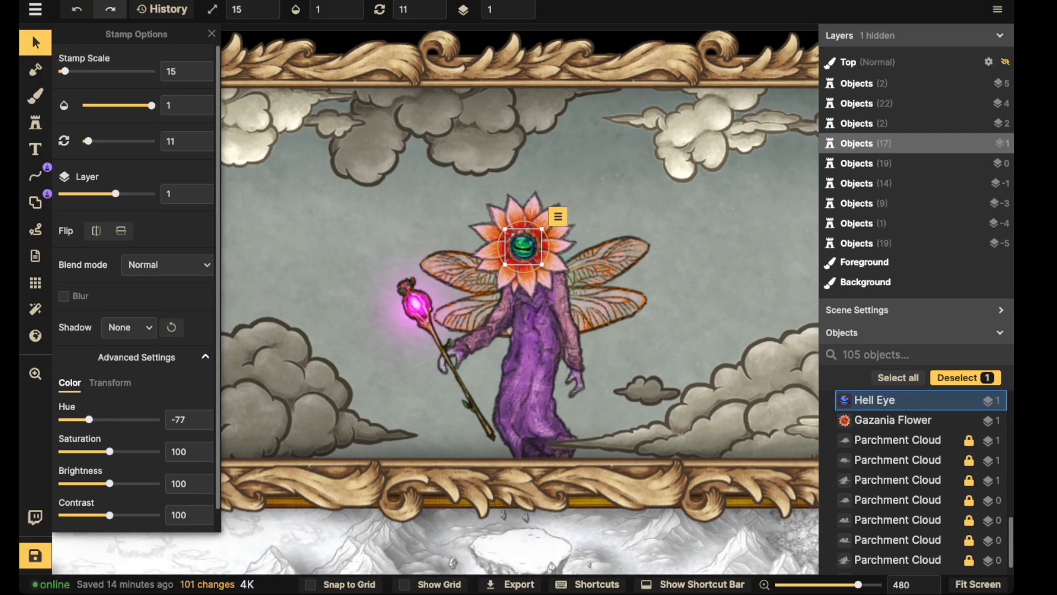
{"action": "left_click", "coordinate": [345, 217]}
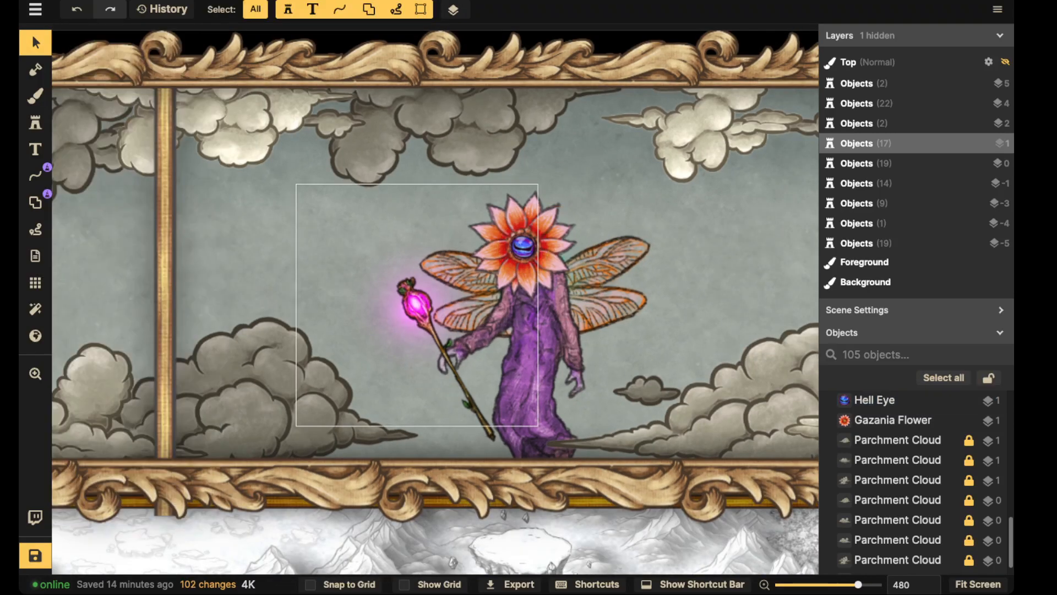
Step: Group the figure's six stamps as "Fey God" and set the group to layer -5 and rotation 345
{"action": "scroll", "coordinate": [345, 216], "scroll_direction": "down", "scroll_amount": 3}
{"action": "left_click_drag", "start_coordinate": [332, 162], "coordinate": [593, 388]}
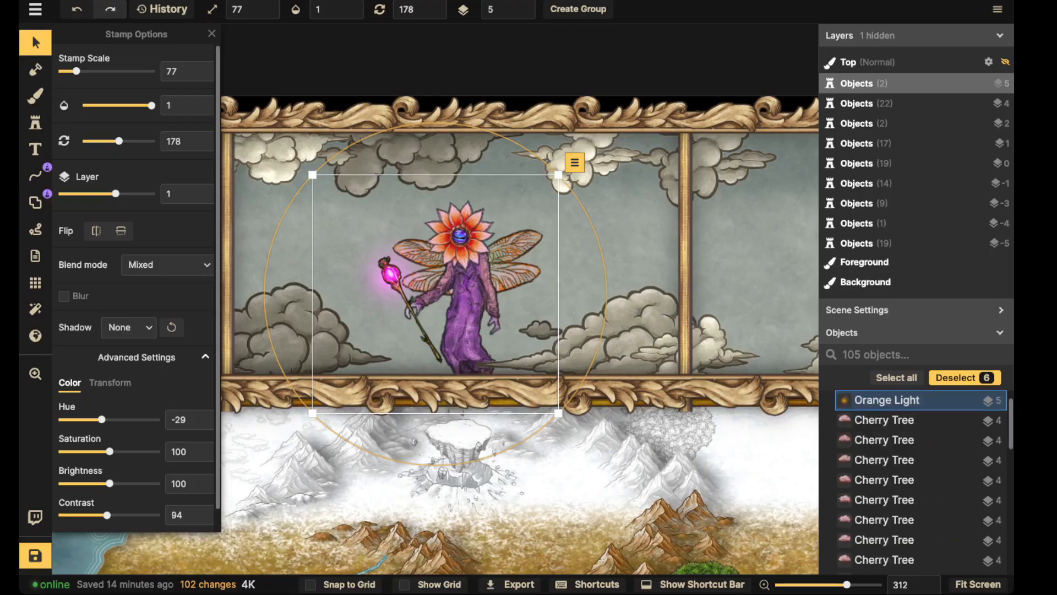
{"action": "left_click", "coordinate": [578, 9]}
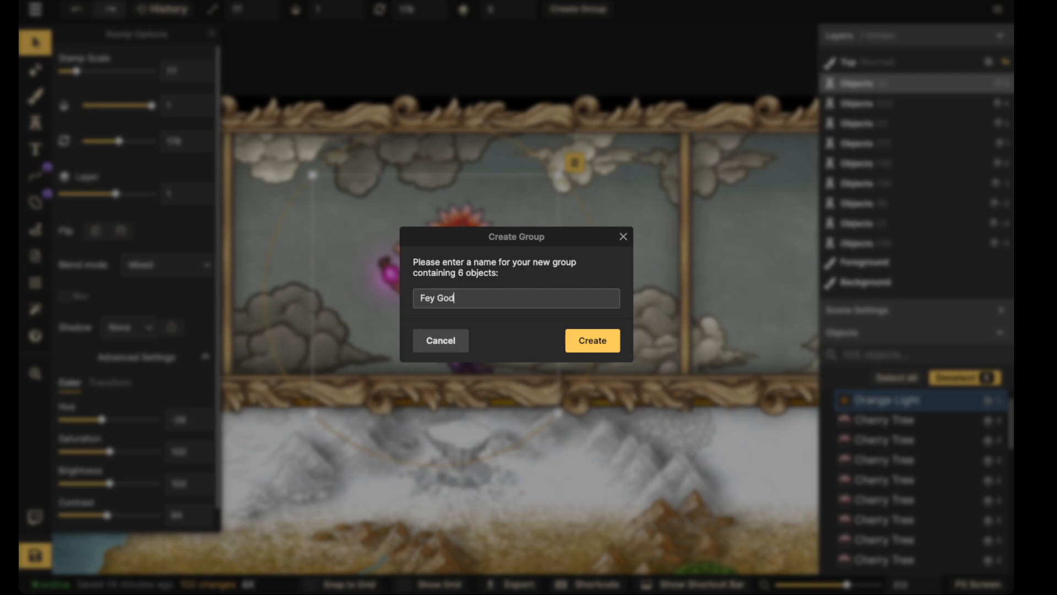
{"action": "key", "text": "Return"}
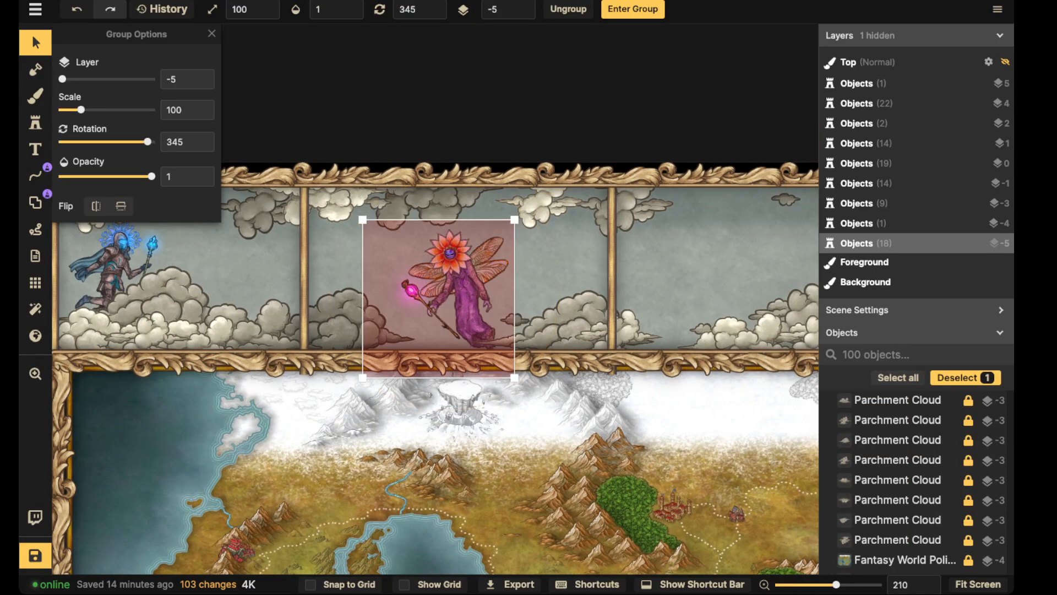
{"action": "scroll", "coordinate": [457, 292], "scroll_direction": "down", "scroll_amount": 1}
{"action": "scroll", "coordinate": [457, 292], "scroll_direction": "up", "scroll_amount": 1}
Step: Move the Fey God group into the last cloud panel of the upper border, behind the clouds, and save the map
{"action": "left_click_drag", "start_coordinate": [457, 291], "coordinate": [240, 276]}
{"action": "scroll", "coordinate": [355, 271], "scroll_direction": "down", "scroll_amount": 3}
{"action": "left_click_drag", "start_coordinate": [240, 276], "coordinate": [463, 283]}
{"action": "left_click_drag", "start_coordinate": [462, 283], "coordinate": [612, 299]}
{"action": "key", "text": "Escape"}
{"action": "left_click", "coordinate": [698, 287]}
{"action": "left_click", "coordinate": [698, 287]}
{"action": "left_click", "coordinate": [429, 281]}
{"action": "scroll", "coordinate": [424, 278], "scroll_direction": "down", "scroll_amount": 3}
{"action": "key", "text": "space"}
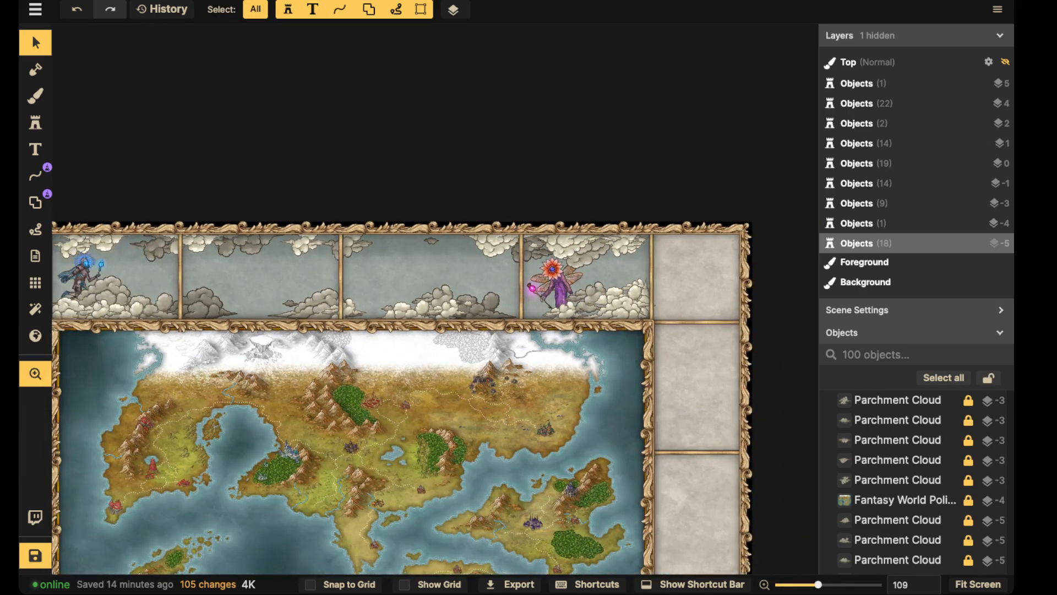
{"action": "left_click_drag", "start_coordinate": [421, 275], "coordinate": [537, 260]}
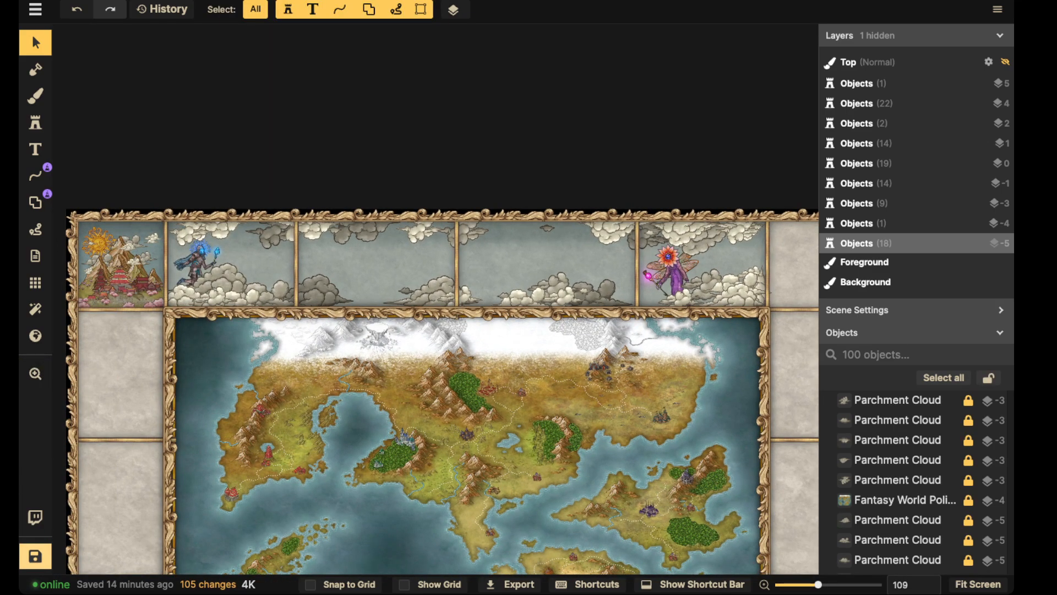
{"action": "key", "text": "ctrl+s"}
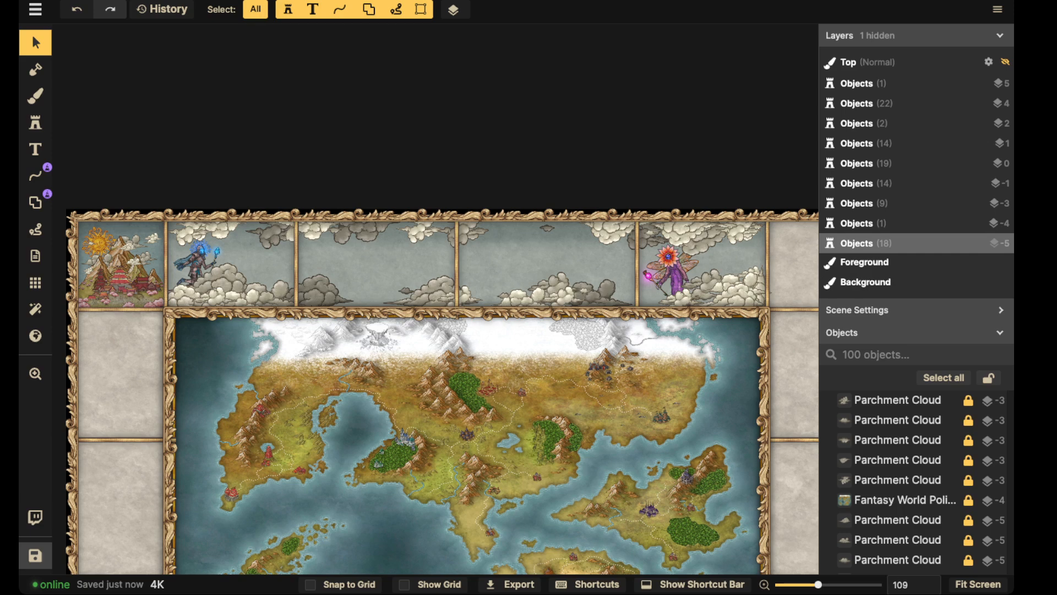
Step: Look over the whole framed map, the placed gods and the empty parchment panels around the border
{"action": "scroll", "coordinate": [434, 242], "scroll_direction": "up", "scroll_amount": 1}
{"action": "key", "text": "space"}
{"action": "left_click_drag", "start_coordinate": [435, 352], "coordinate": [408, 192]}
{"action": "scroll", "coordinate": [419, 248], "scroll_direction": "down", "scroll_amount": 3}
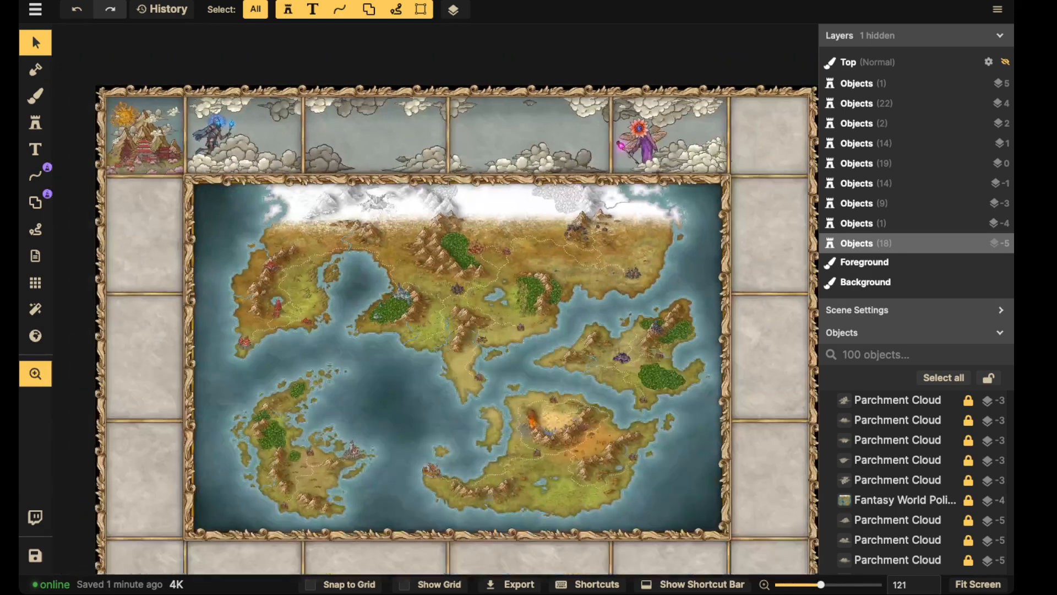
{"action": "left_click_drag", "start_coordinate": [380, 247], "coordinate": [369, 217]}
{"action": "scroll", "coordinate": [363, 193], "scroll_direction": "down", "scroll_amount": 1}
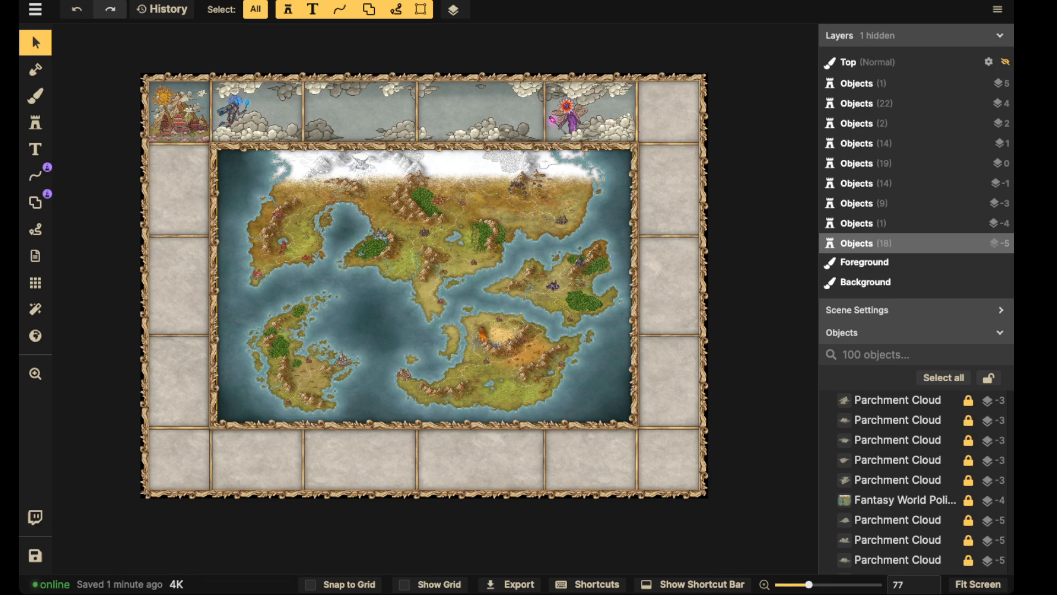
{"action": "scroll", "coordinate": [489, 181], "scroll_direction": "up", "scroll_amount": 1}
{"action": "left_click_drag", "start_coordinate": [93, 117], "coordinate": [54, 212]}
{"action": "scroll", "coordinate": [172, 189], "scroll_direction": "up", "scroll_amount": 2}
{"action": "left_click_drag", "start_coordinate": [789, 206], "coordinate": [442, 274]}
{"action": "scroll", "coordinate": [442, 224], "scroll_direction": "up", "scroll_amount": 5}
{"action": "scroll", "coordinate": [242, 283], "scroll_direction": "down", "scroll_amount": 3}
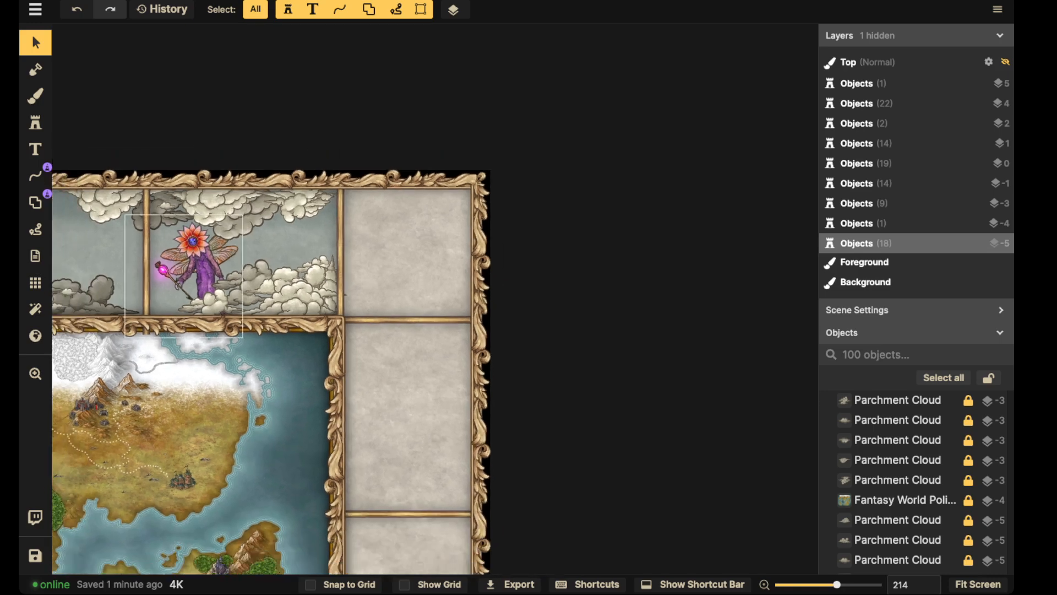
{"action": "left_click_drag", "start_coordinate": [241, 283], "coordinate": [409, 167]}
{"action": "scroll", "coordinate": [287, 325], "scroll_direction": "up", "scroll_amount": 5}
{"action": "scroll", "coordinate": [286, 309], "scroll_direction": "up", "scroll_amount": 5}
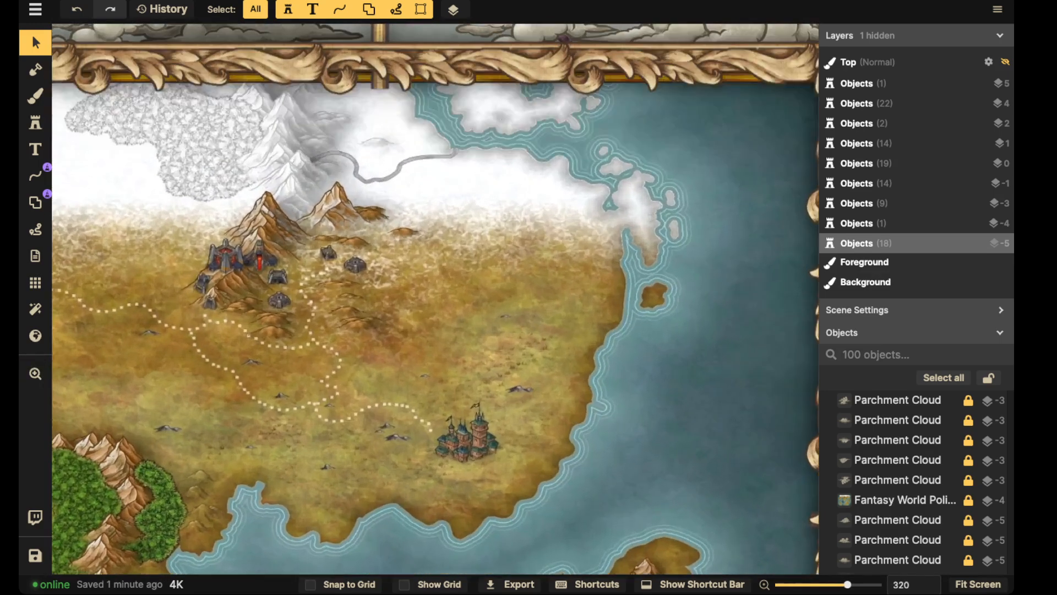
Step: Browse the stamp catalog to Fantasy World's Heraldry category and clear the "eye" search
{"action": "left_click", "coordinate": [36, 123]}
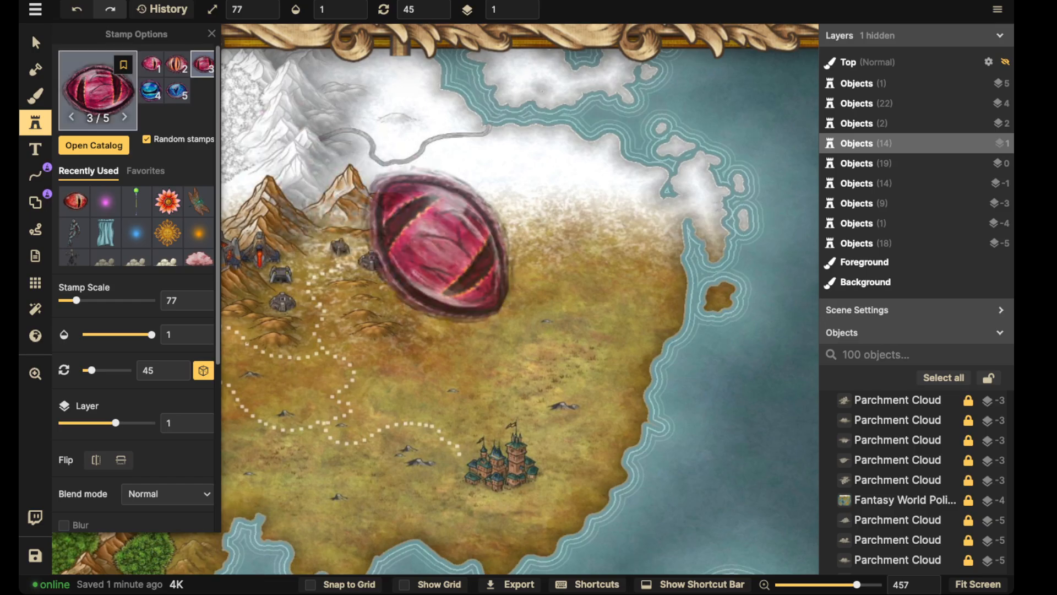
{"action": "left_click", "coordinate": [93, 145]}
{"action": "key", "text": "Escape"}
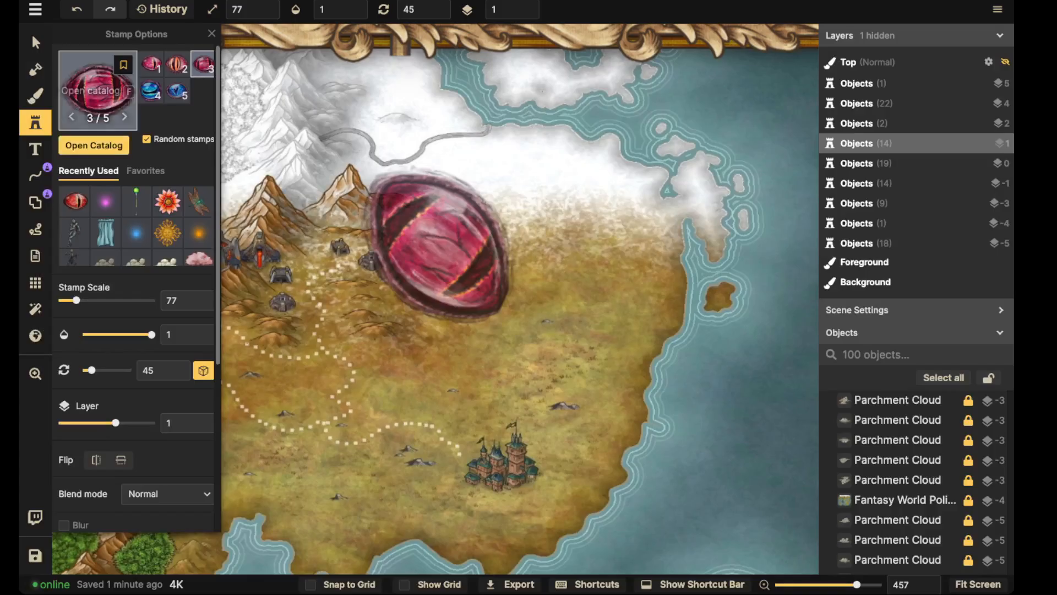
{"action": "left_click", "coordinate": [35, 203]}
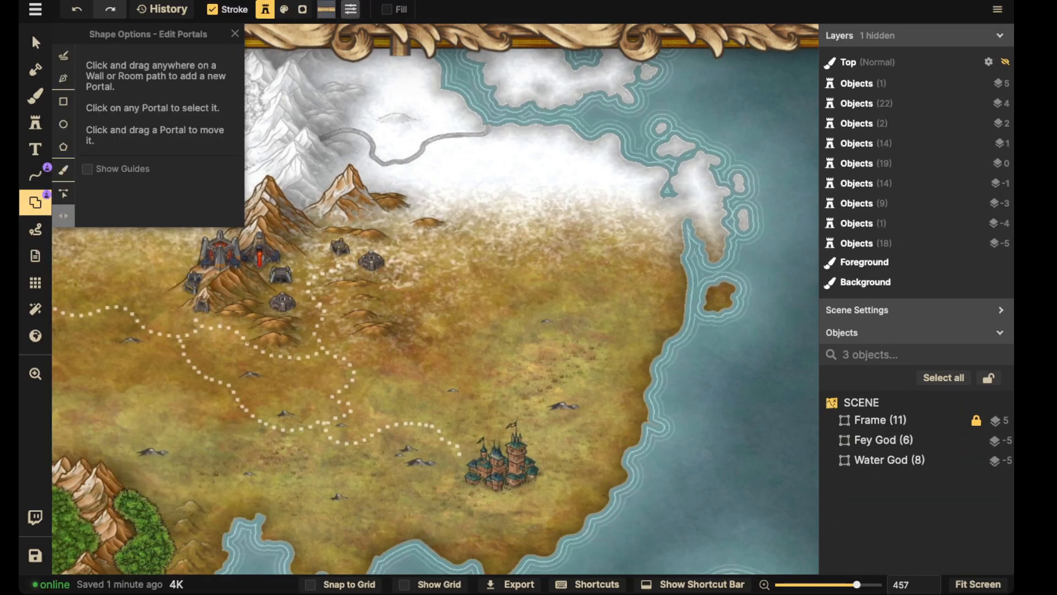
{"action": "left_click", "coordinate": [35, 123]}
{"action": "left_click", "coordinate": [96, 93]}
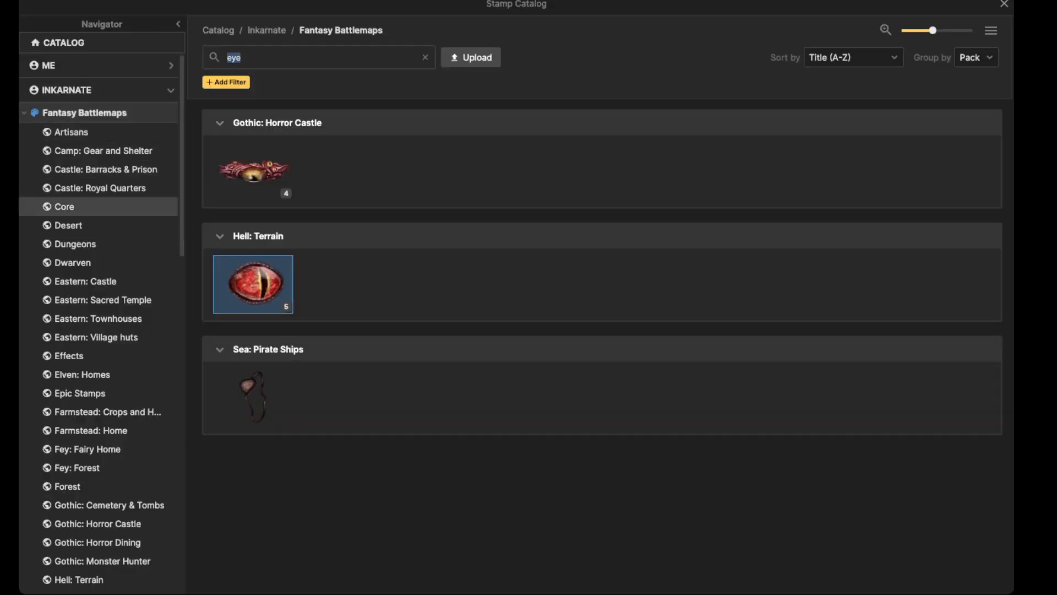
{"action": "left_click", "coordinate": [25, 113]}
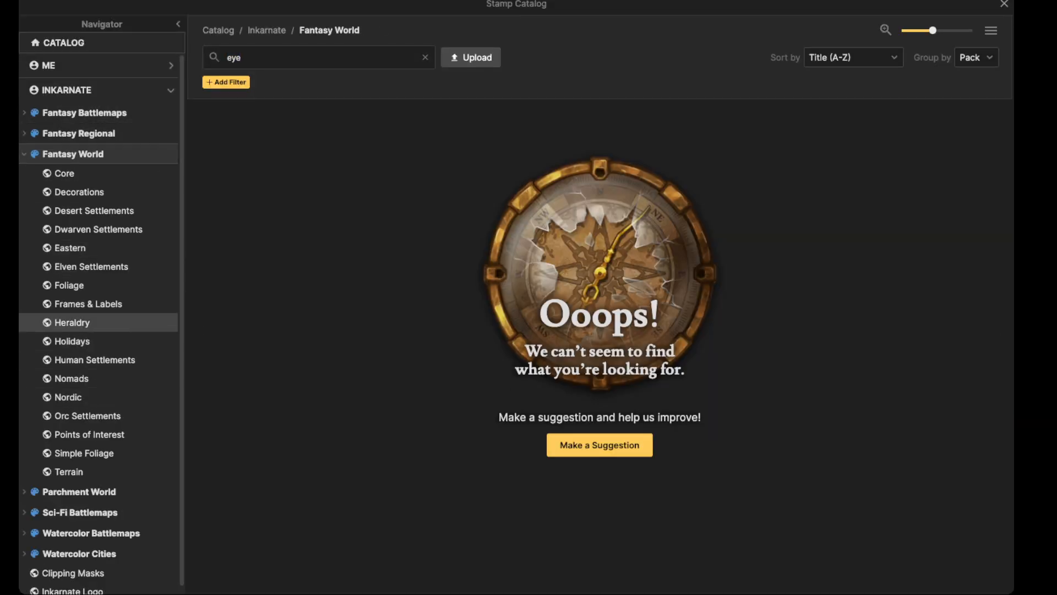
{"action": "left_click", "coordinate": [72, 323]}
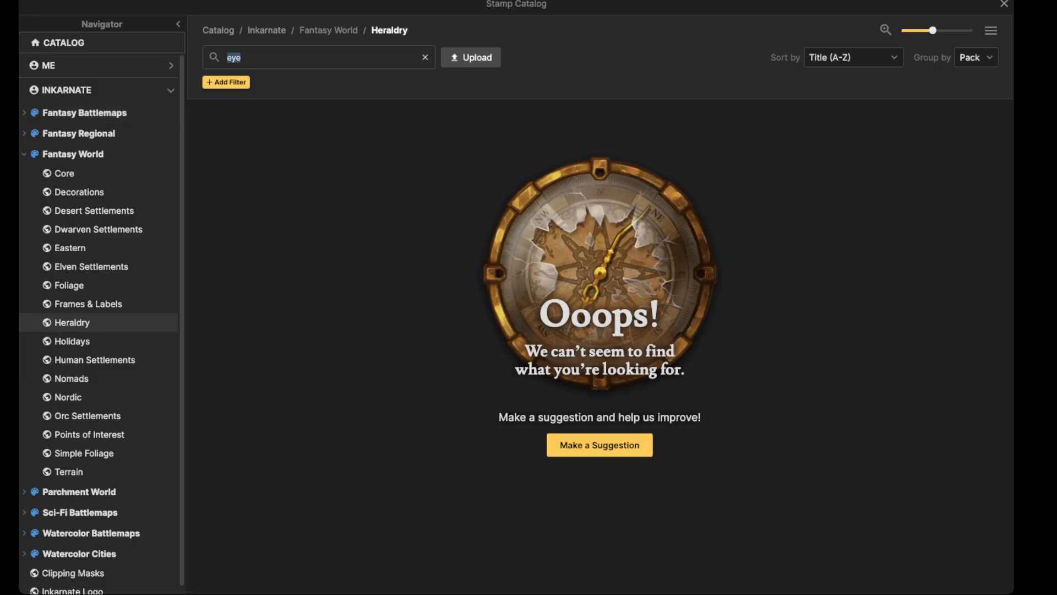
{"action": "key", "text": "BackSpace"}
Step: Try a grey heraldic shield at scale 77 in the map frame's upper-right corner panel and delete it
{"action": "left_click", "coordinate": [413, 171]}
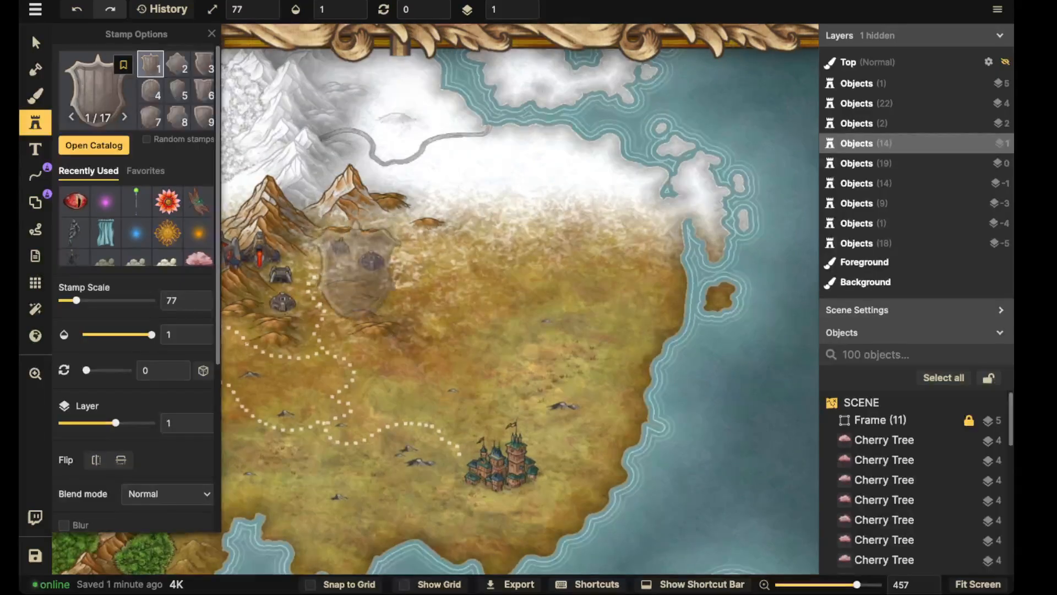
{"action": "left_click", "coordinate": [352, 256]}
{"action": "scroll", "coordinate": [330, 237], "scroll_direction": "down", "scroll_amount": 4}
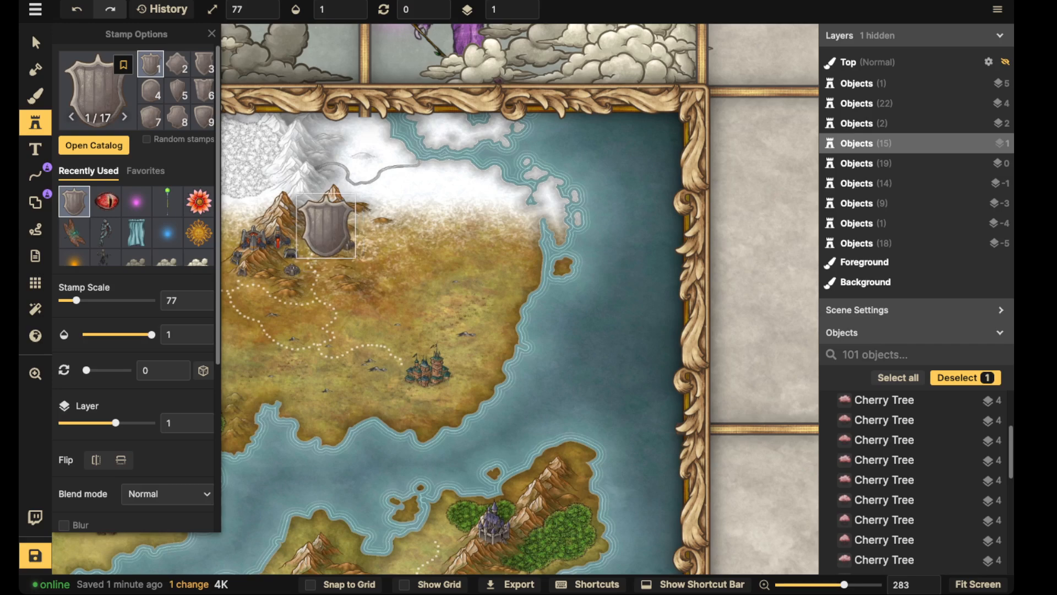
{"action": "scroll", "coordinate": [328, 226], "scroll_direction": "down", "scroll_amount": 3}
{"action": "left_click_drag", "start_coordinate": [329, 225], "coordinate": [538, 224]}
{"action": "scroll", "coordinate": [492, 222], "scroll_direction": "down", "scroll_amount": 2}
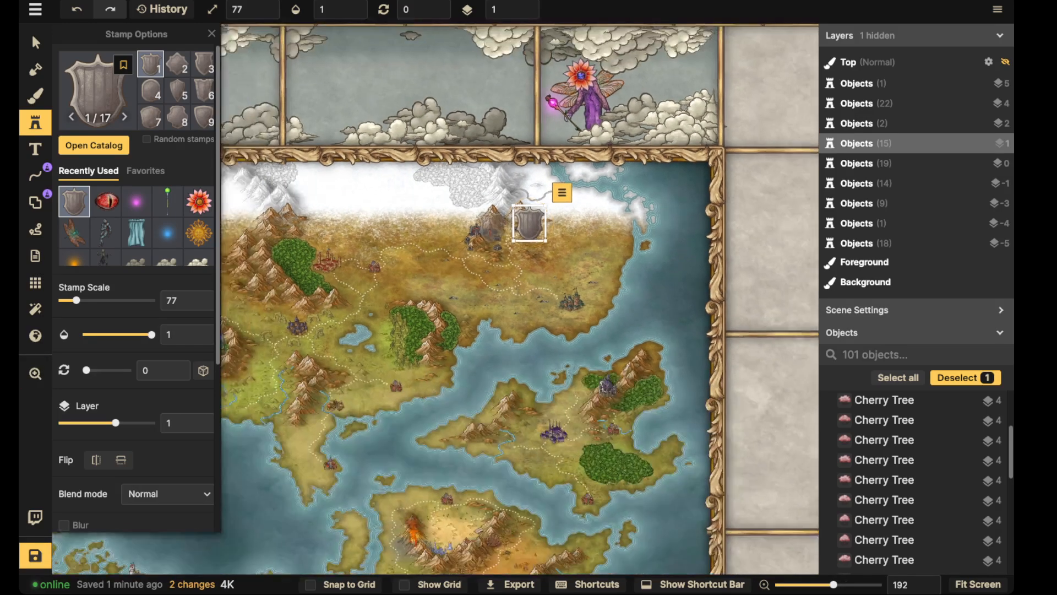
{"action": "scroll", "coordinate": [519, 300], "scroll_direction": "down", "scroll_amount": 2}
{"action": "left_click_drag", "start_coordinate": [346, 255], "coordinate": [571, 126]}
{"action": "left_click_drag", "start_coordinate": [507, 181], "coordinate": [462, 255]}
{"action": "scroll", "coordinate": [461, 254], "scroll_direction": "up", "scroll_amount": 2}
{"action": "scroll", "coordinate": [478, 260], "scroll_direction": "up", "scroll_amount": 2}
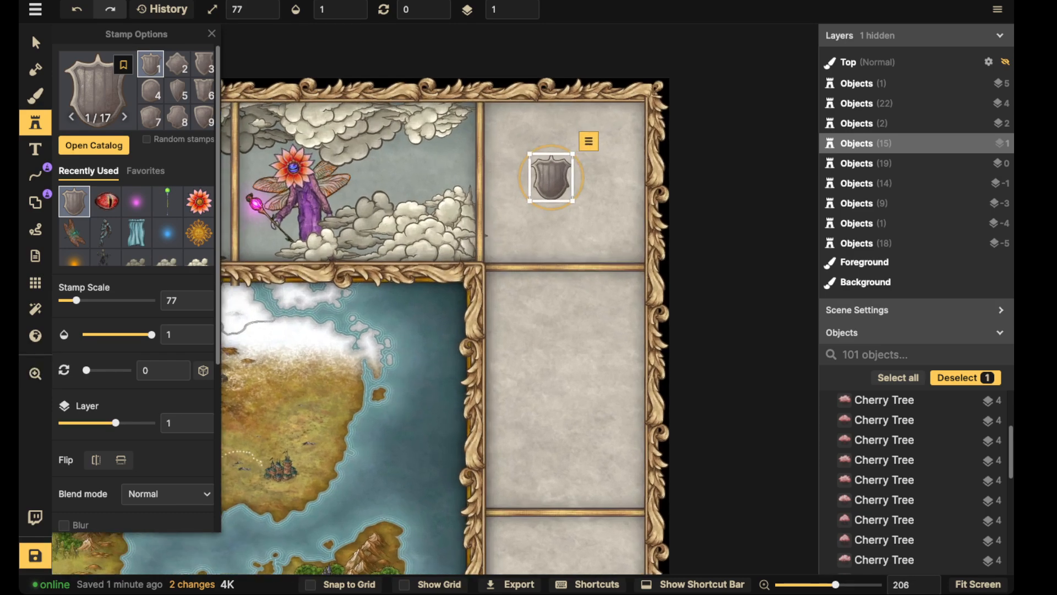
{"action": "key", "text": "Delete"}
Step: Try variant 6 of the red heraldic shield at scale 187 over the map frame's upper-right corner panel
{"action": "left_click", "coordinate": [94, 144]}
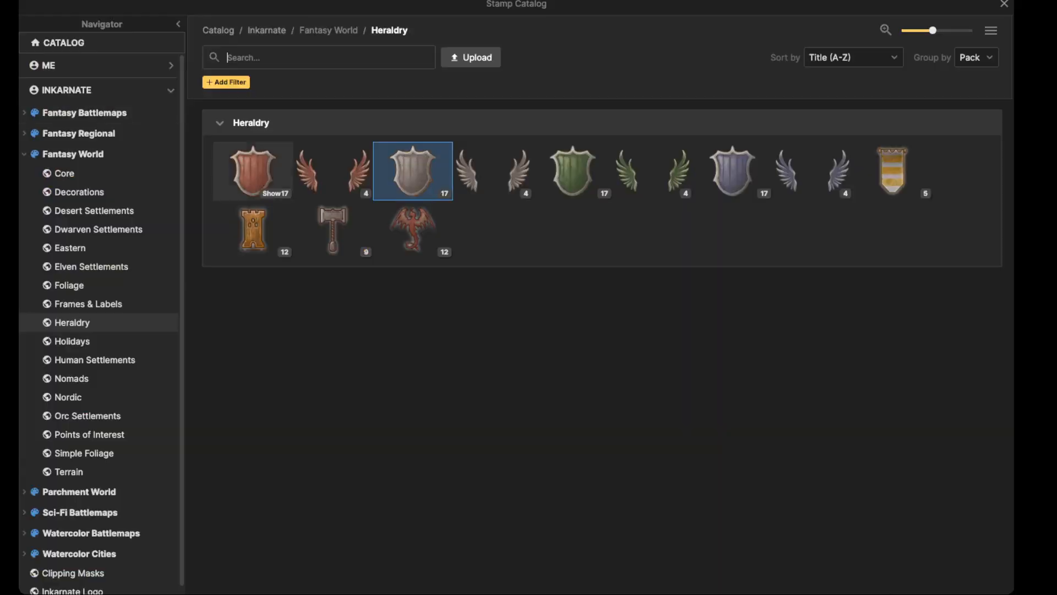
{"action": "left_click", "coordinate": [252, 170]}
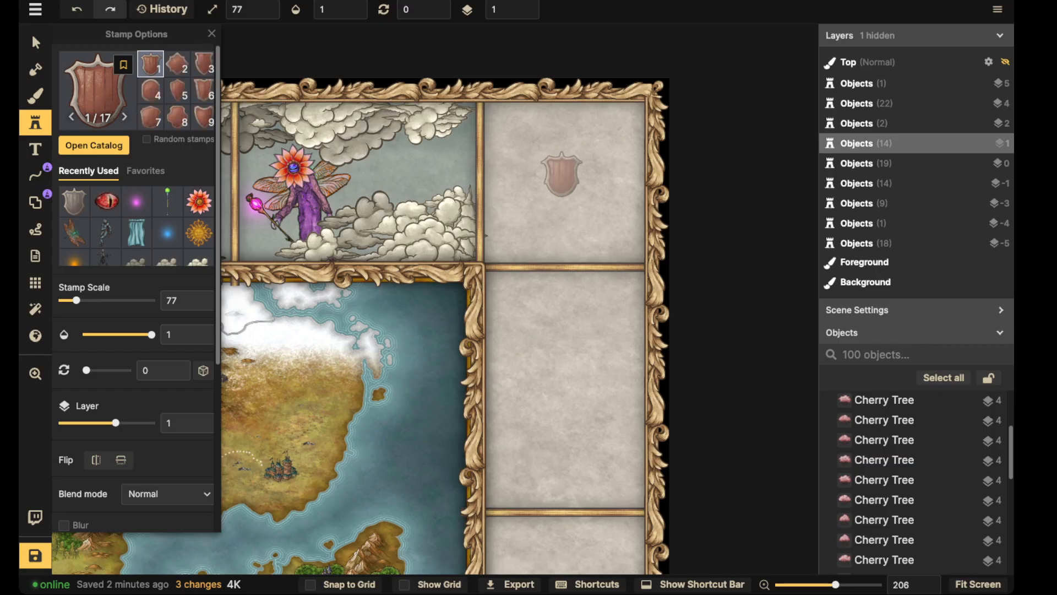
{"action": "key", "text": "bracketright"}
{"action": "key", "text": "bracketright"}
{"action": "key", "text": "Right"}
{"action": "key", "text": "Right"}
{"action": "key", "text": "Right"}
{"action": "key", "text": "Right"}
{"action": "key", "text": "Right"}
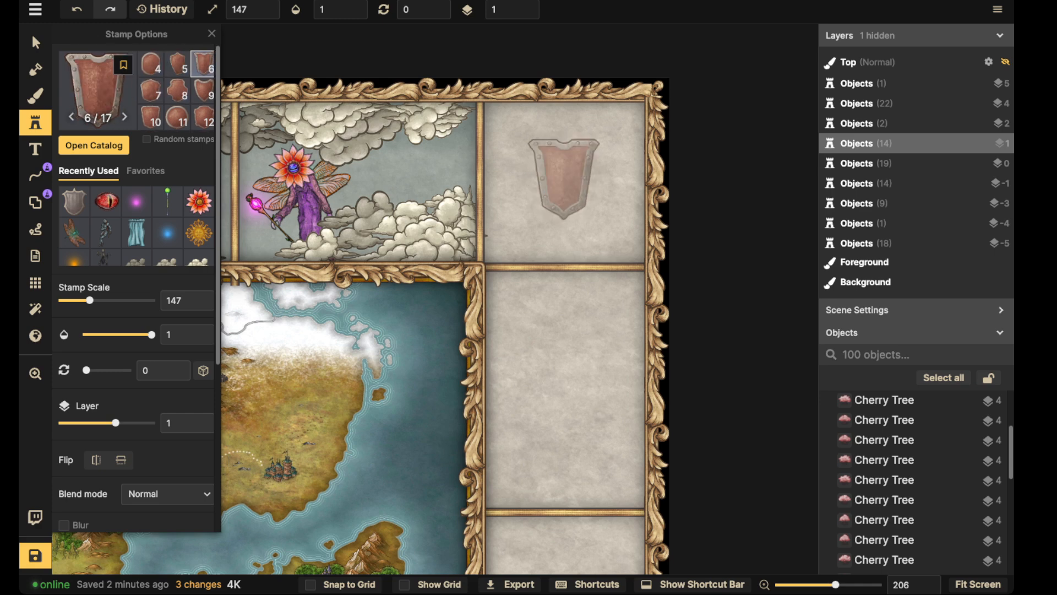
{"action": "key", "text": "bracketright"}
{"action": "key", "text": "bracketright"}
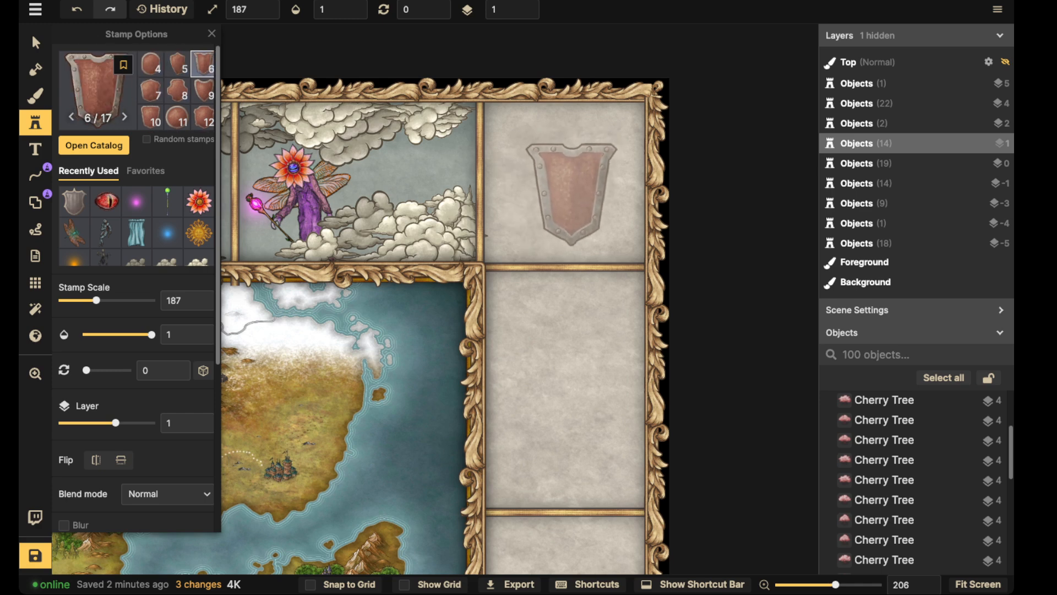
Step: Try a hue of -110 on the red shield at scale 77 over the mountain fortress, and reset the hue to 0
{"action": "scroll", "coordinate": [138, 275], "scroll_direction": "down", "scroll_amount": 5}
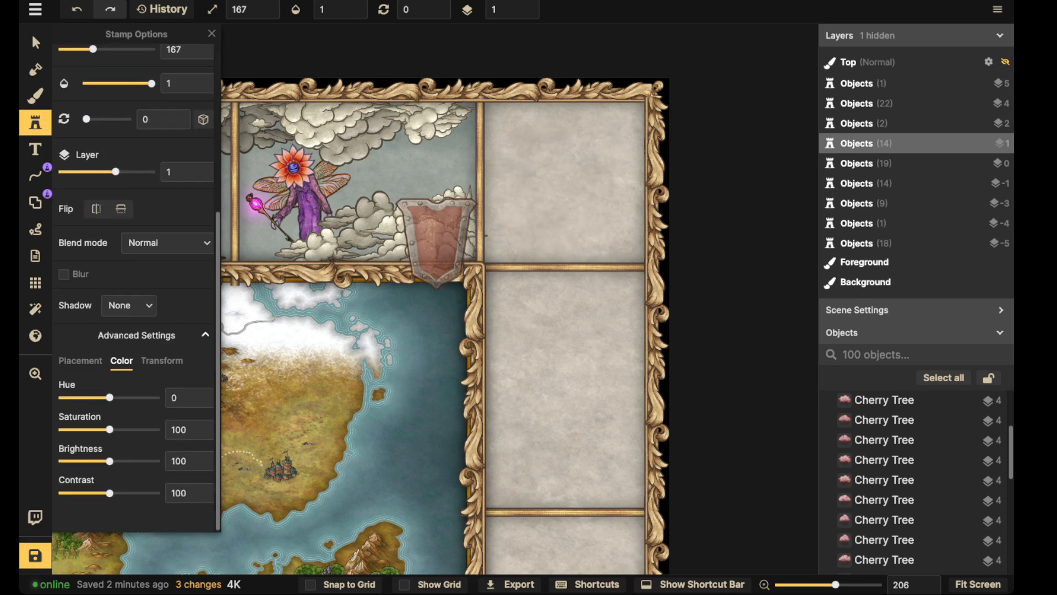
{"action": "scroll", "coordinate": [436, 242], "scroll_direction": "up", "scroll_amount": 5}
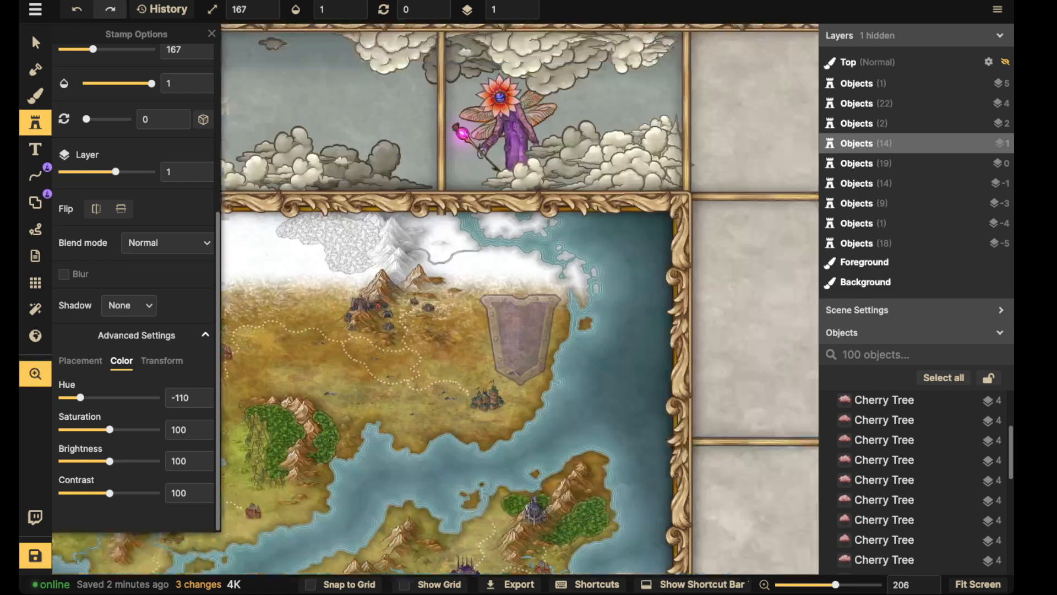
{"action": "scroll", "coordinate": [492, 220], "scroll_direction": "up", "scroll_amount": 8}
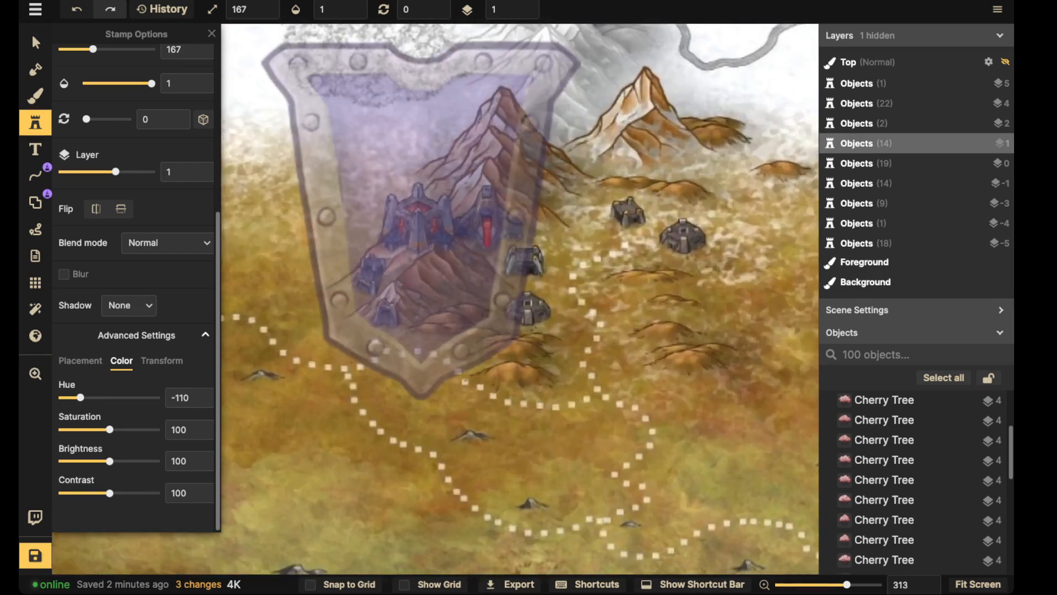
{"action": "key", "text": "bracketleft"}
{"action": "key", "text": "bracketleft"}
{"action": "key", "text": "bracketleft"}
{"action": "key", "text": "bracketleft"}
{"action": "key", "text": "bracketleft"}
{"action": "key", "text": "bracketleft"}
{"action": "key", "text": "bracketleft"}
{"action": "key", "text": "bracketleft"}
{"action": "key", "text": "bracketleft"}
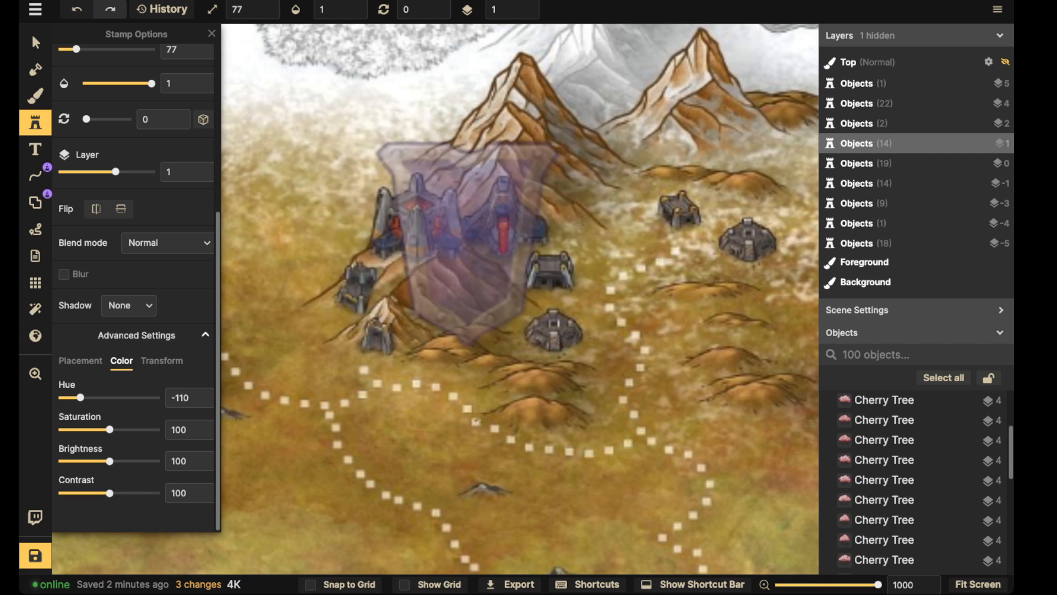
{"action": "left_click", "coordinate": [437, 243]}
{"action": "left_click", "coordinate": [210, 397]}
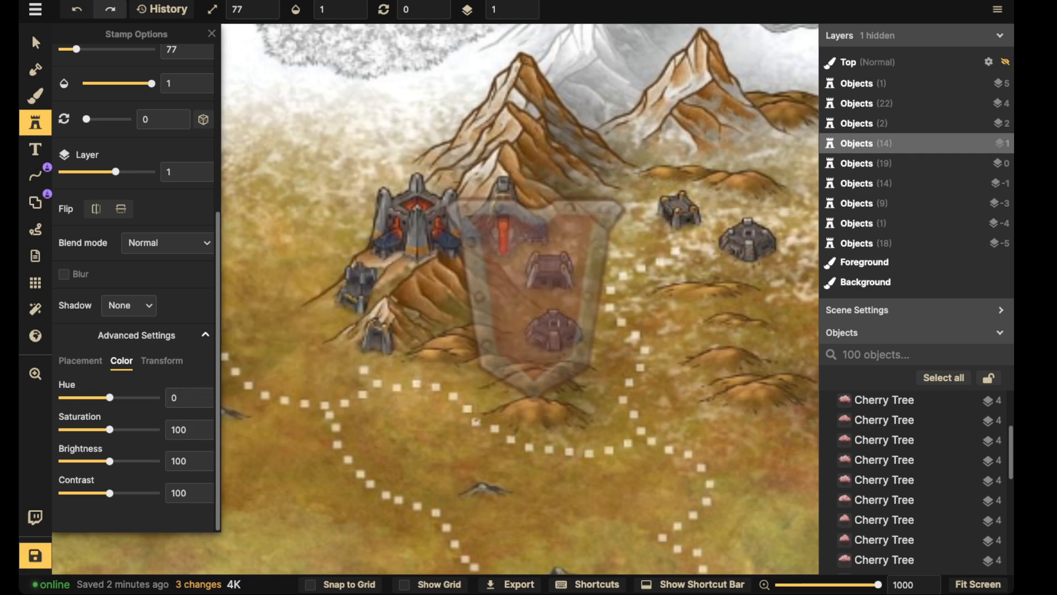
{"action": "left_click", "coordinate": [212, 33]}
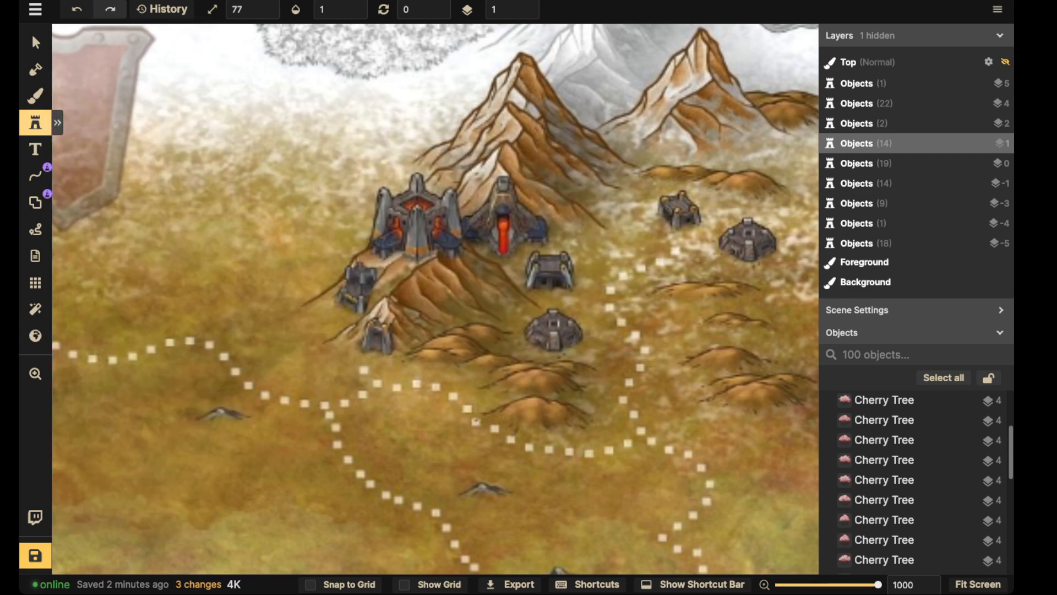
{"action": "left_click", "coordinate": [35, 123]}
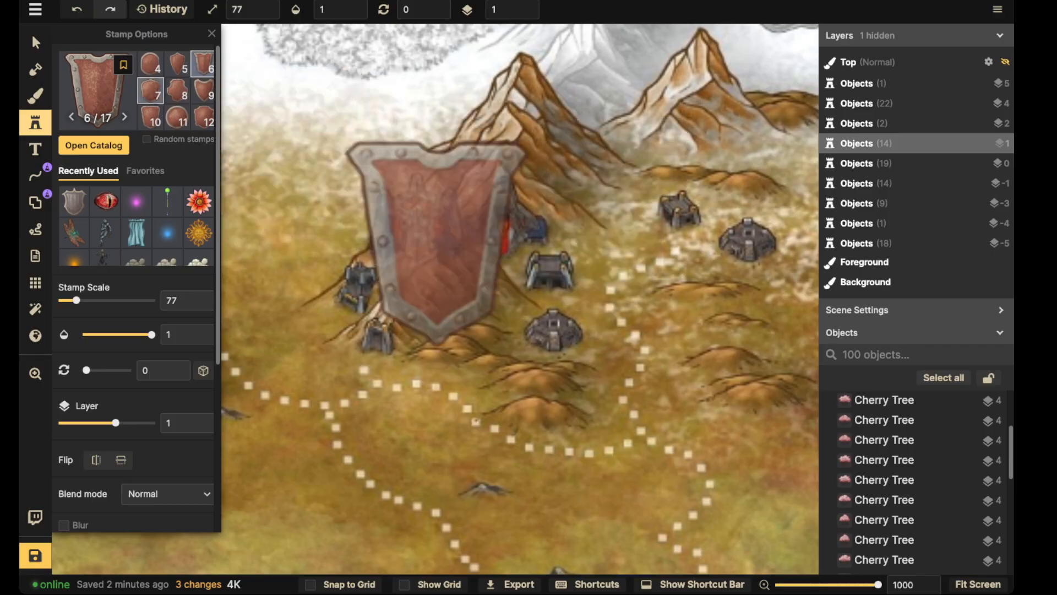
Step: Load variant 6 of the Heraldry category's Blue Backgrounds shield stamps
{"action": "left_click", "coordinate": [93, 145]}
{"action": "left_click", "coordinate": [732, 171]}
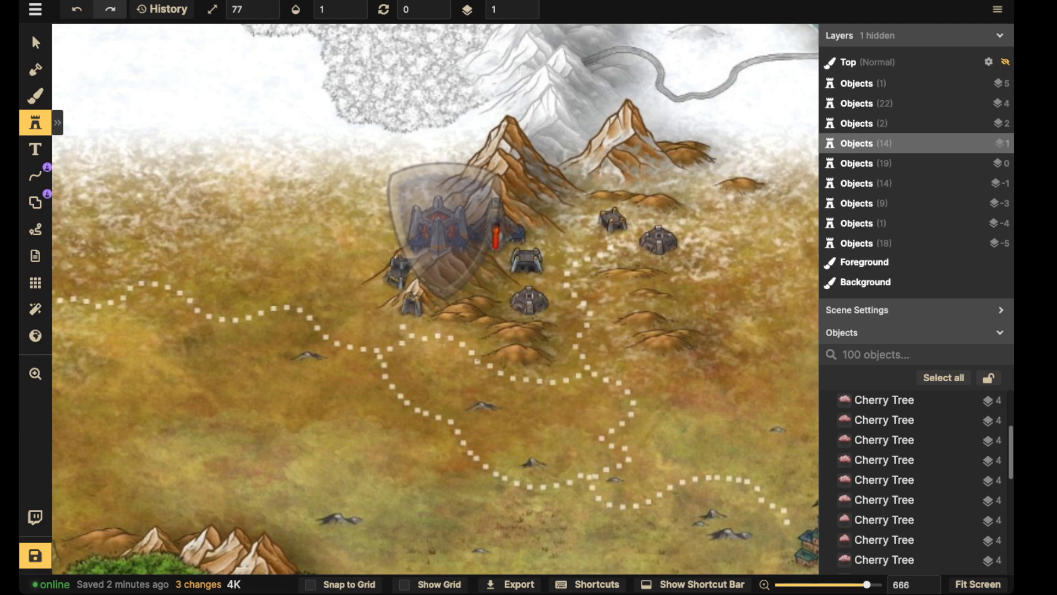
{"action": "key", "text": "Right"}
{"action": "key", "text": "Right"}
{"action": "key", "text": "Right"}
{"action": "key", "text": "Right"}
{"action": "key", "text": "Right"}
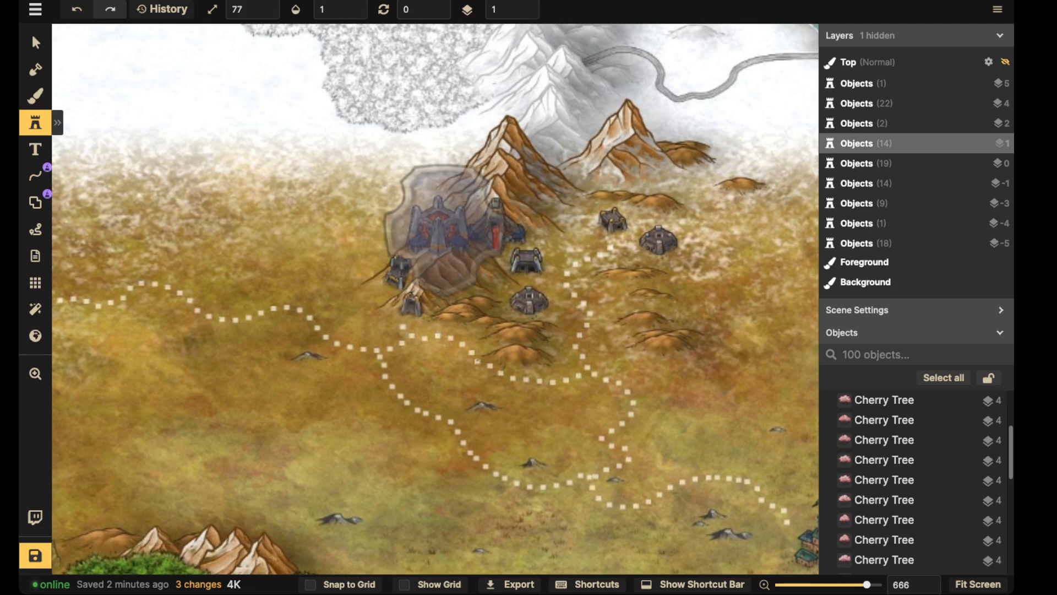
Step: Place the blue shield at scale 157 in the middle of the map frame's upper-right corner panel
{"action": "left_click_drag", "start_coordinate": [615, 239], "coordinate": [165, 248]}
{"action": "left_click_drag", "start_coordinate": [661, 182], "coordinate": [165, 358]}
{"action": "left_click_drag", "start_coordinate": [688, 83], "coordinate": [460, 346]}
{"action": "scroll", "coordinate": [397, 259], "scroll_direction": "down", "scroll_amount": 3}
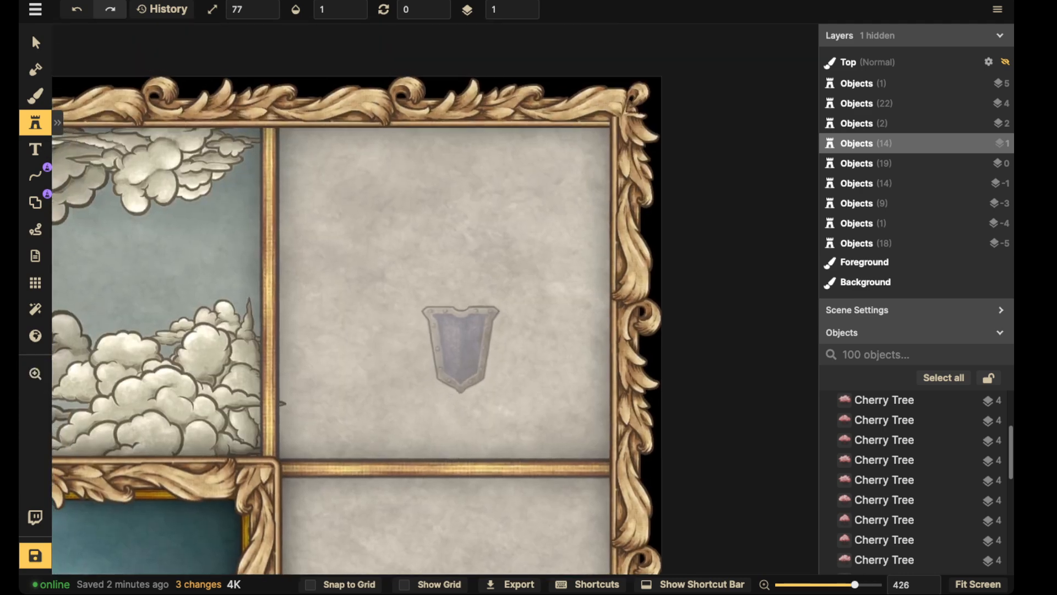
{"action": "key", "text": "bracketright"}
{"action": "key", "text": "bracketright"}
{"action": "key", "text": "bracketright"}
{"action": "key", "text": "bracketright"}
{"action": "key", "text": "bracketright"}
{"action": "key", "text": "bracketright"}
{"action": "key", "text": "bracketright"}
{"action": "key", "text": "bracketright"}
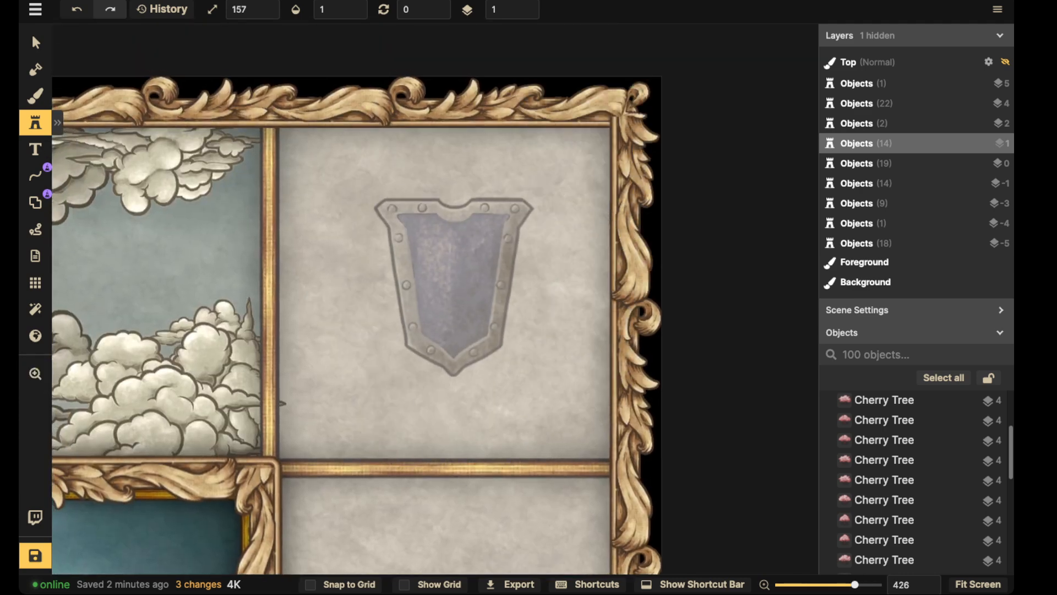
{"action": "left_click", "coordinate": [439, 294]}
{"action": "left_click_drag", "start_coordinate": [439, 294], "coordinate": [440, 296]}
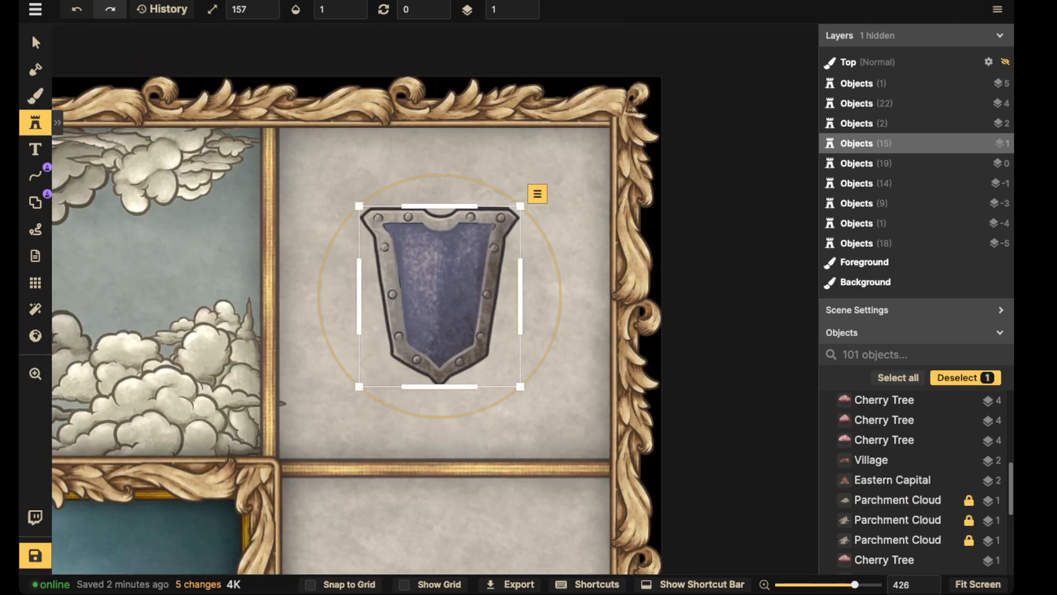
{"action": "key", "text": "Escape"}
Step: Place variant 2 of the blue heraldic ornaments, the leafy flourish, at scale 127 along the shield's left side
{"action": "left_click", "coordinate": [57, 122]}
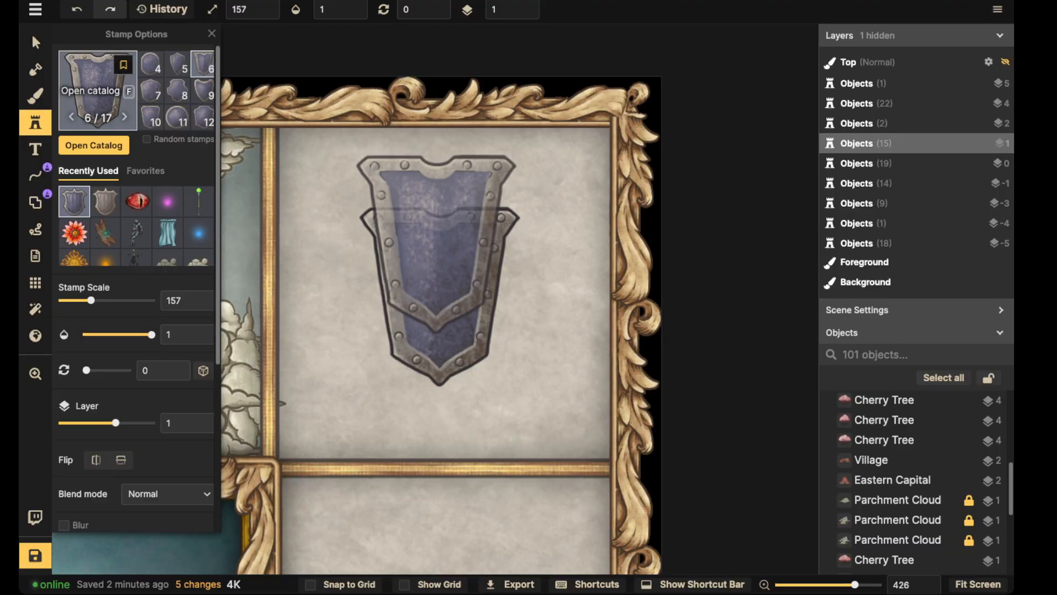
{"action": "key", "text": "f"}
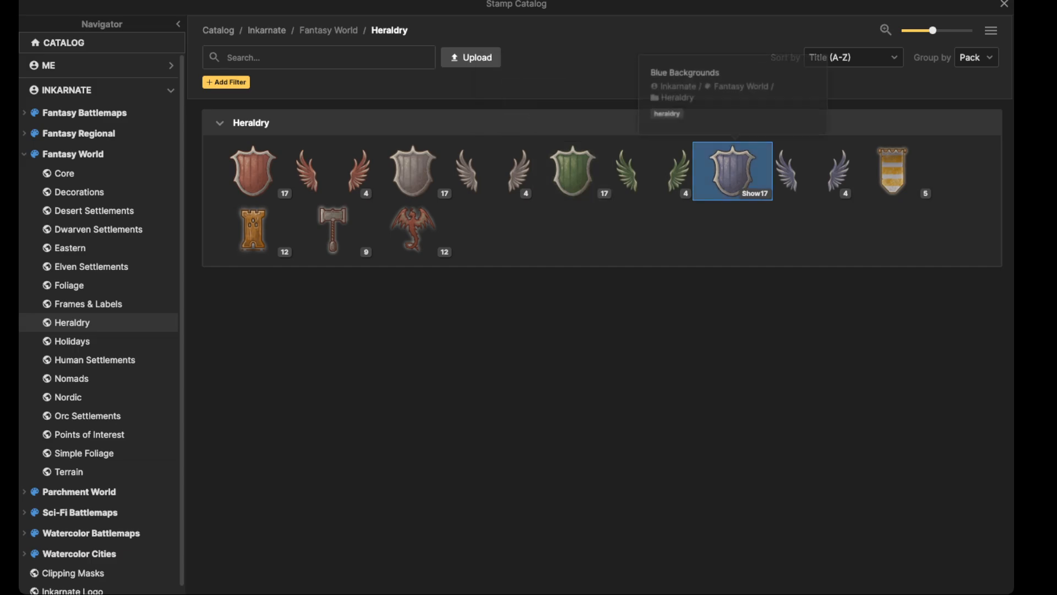
{"action": "left_click", "coordinate": [812, 171]}
{"action": "key", "text": "2"}
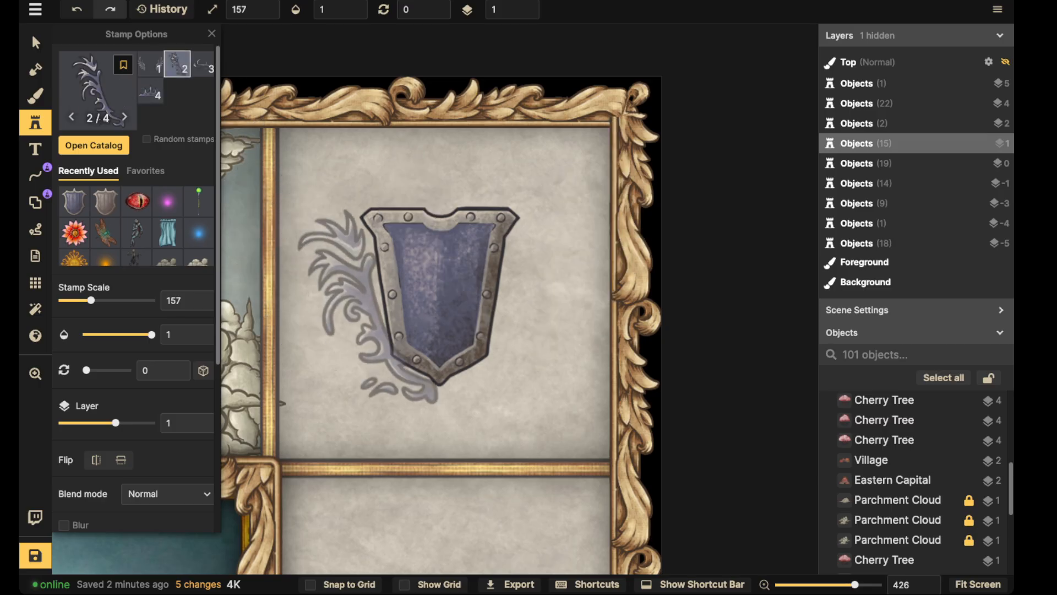
{"action": "key", "text": "["}
{"action": "key", "text": "["}
{"action": "key", "text": "["}
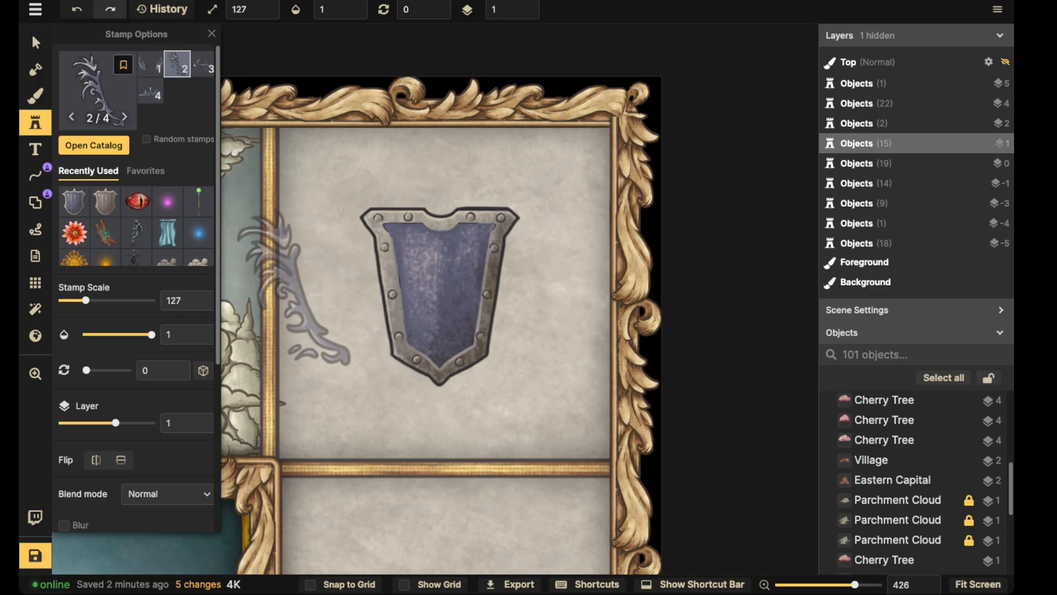
{"action": "left_click", "coordinate": [358, 313]}
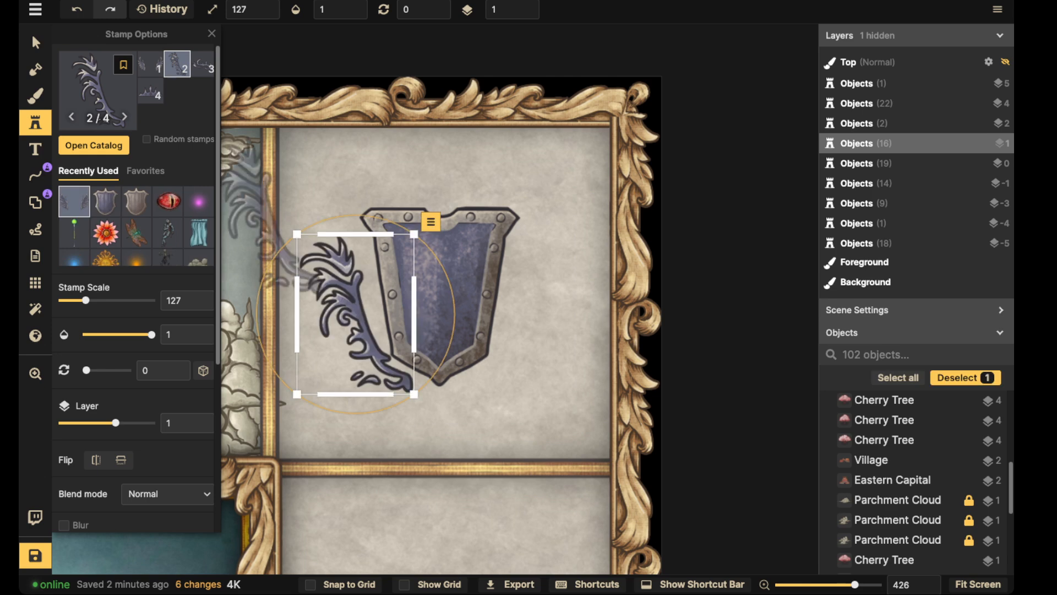
Step: Place a horizontally flipped copy of the leafy flourish along the shield's right side, symmetrical to the first
{"action": "key", "text": "f"}
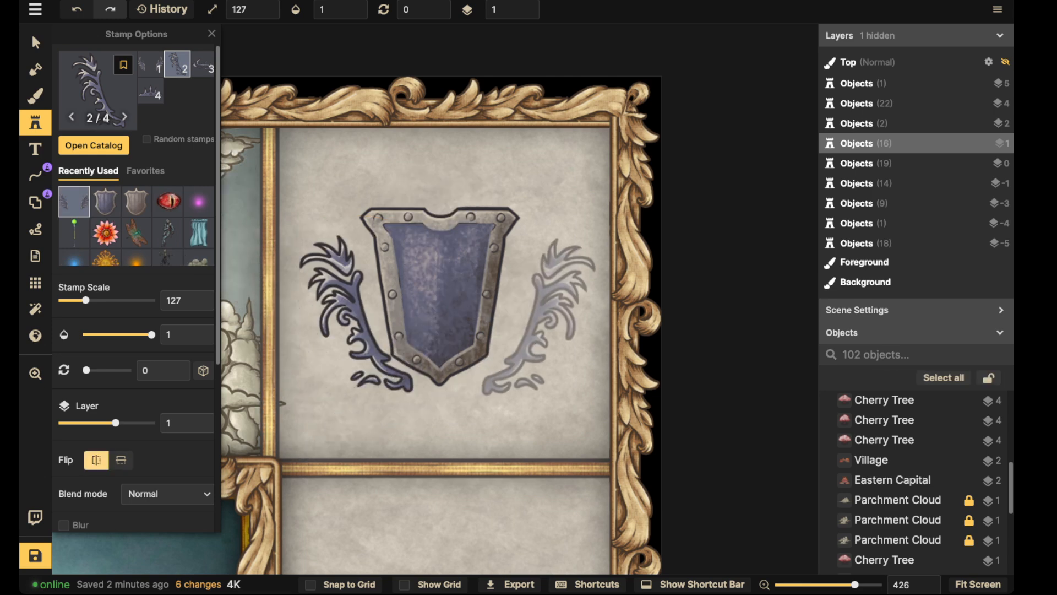
{"action": "left_click", "coordinate": [526, 313]}
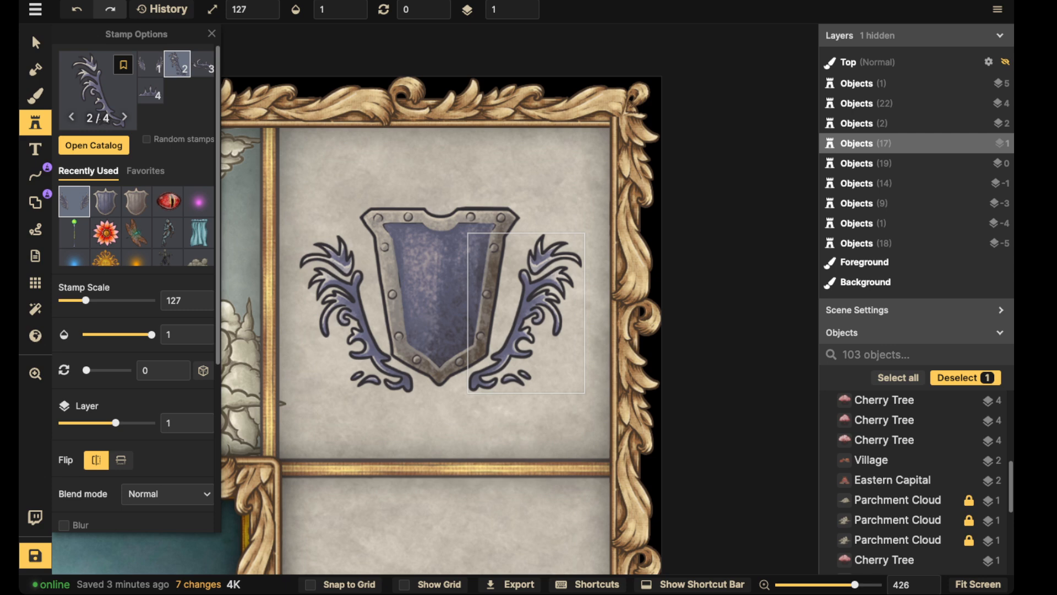
{"action": "left_click_drag", "start_coordinate": [525, 313], "coordinate": [526, 313]}
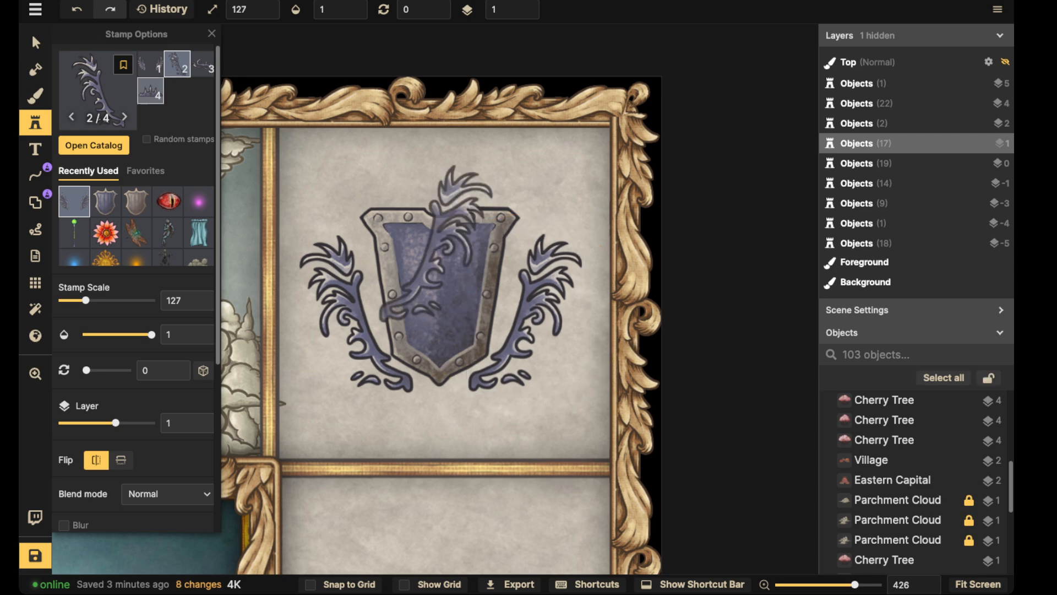
Step: Place mirrored copies of the variant 3 branch ornament under both flourishes, at scale 97 and rotated 180 degrees
{"action": "key", "text": "Right"}
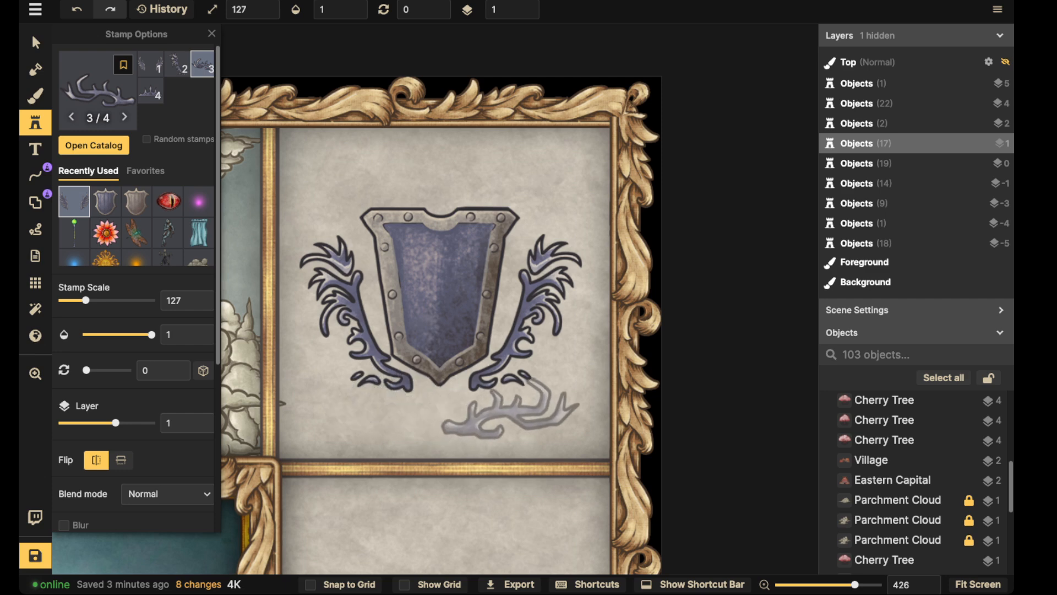
{"action": "scroll", "coordinate": [509, 409], "scroll_direction": "down", "scroll_amount": 3}
{"action": "scroll", "coordinate": [459, 408], "scroll_direction": "down", "scroll_amount": 13}
{"action": "scroll", "coordinate": [379, 399], "scroll_direction": "up", "scroll_amount": 1}
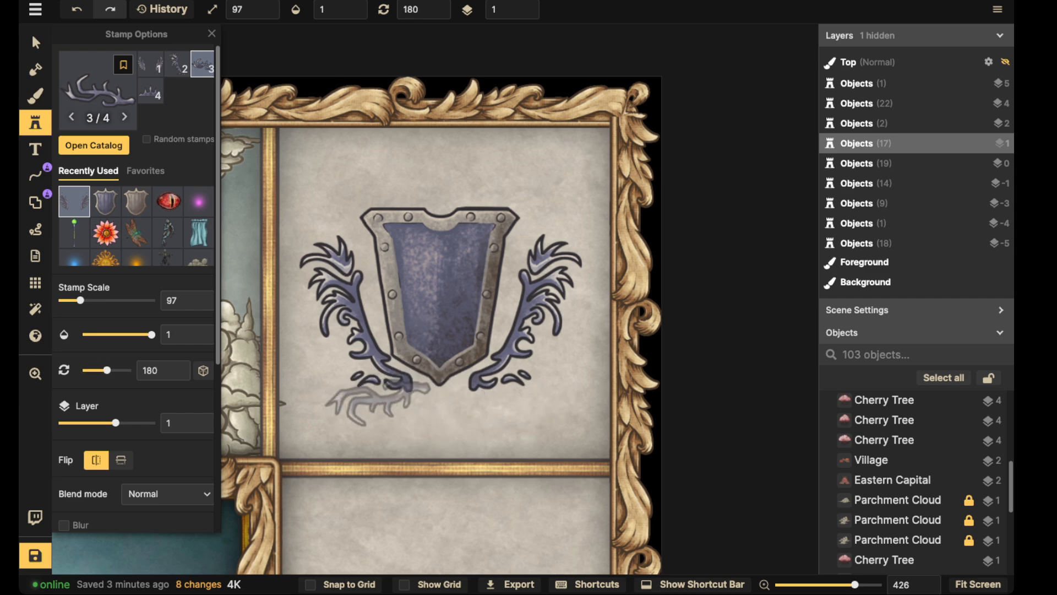
{"action": "left_click", "coordinate": [377, 398]}
{"action": "left_click", "coordinate": [96, 461]}
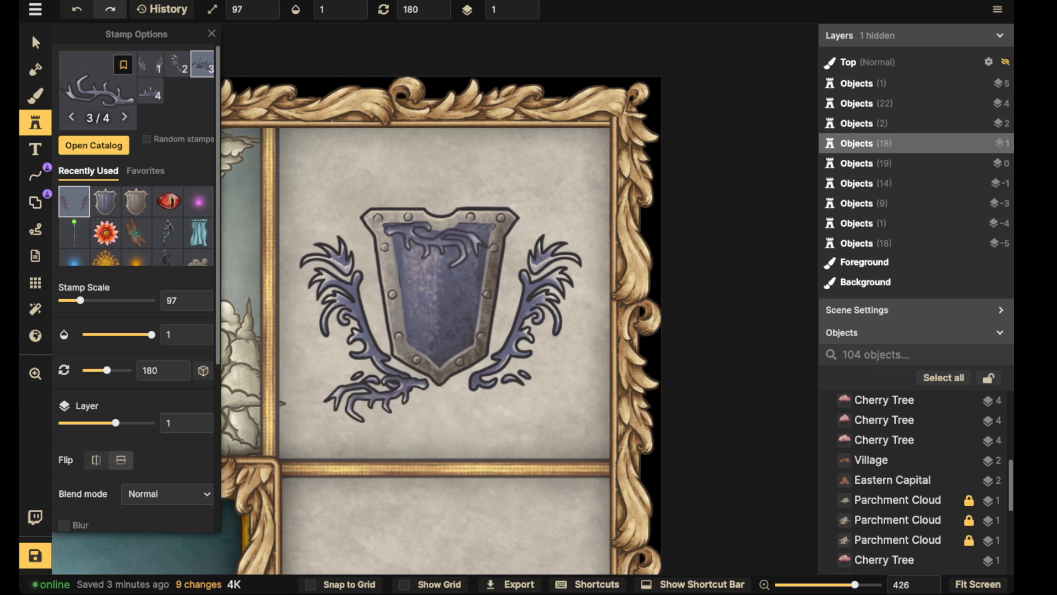
{"action": "left_click", "coordinate": [506, 397]}
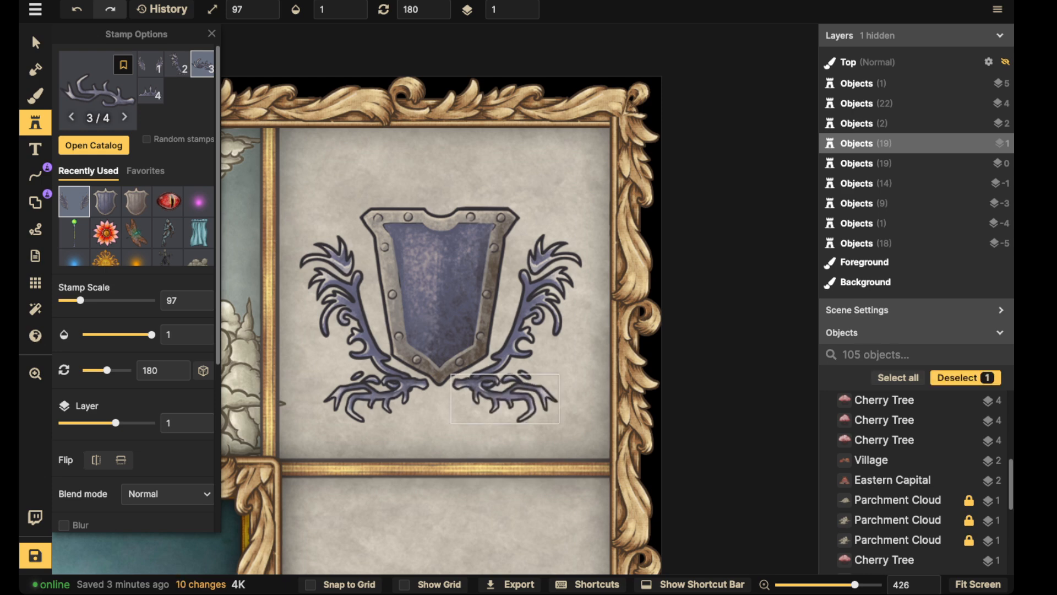
Step: Place the variant 4 blue crown above the shield at scale 127 with rotation 0
{"action": "left_click", "coordinate": [150, 91]}
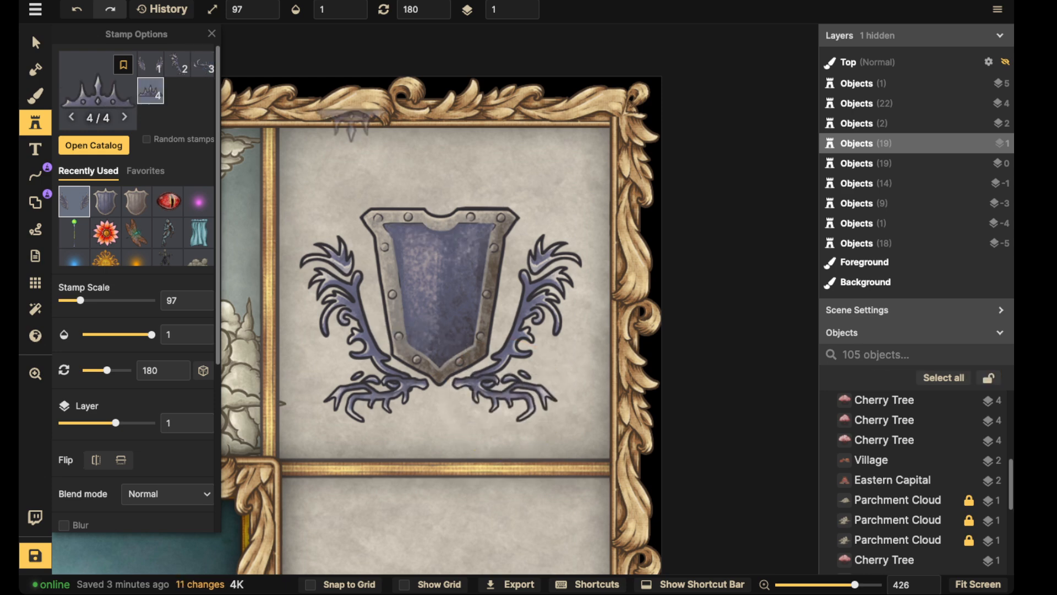
{"action": "key", "text": "Left"}
{"action": "key", "text": "Left"}
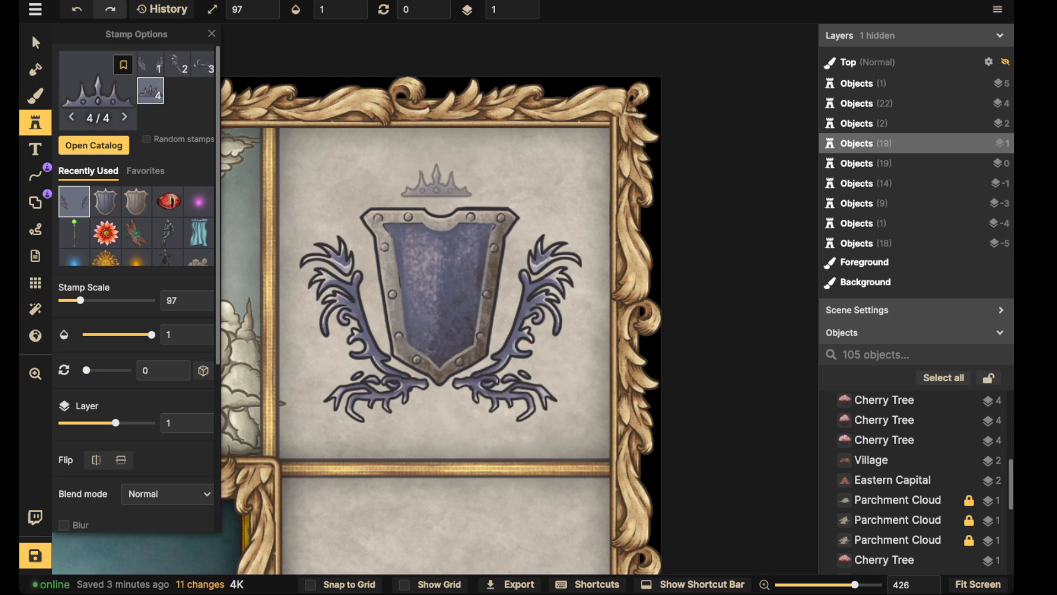
{"action": "key", "text": "Up"}
{"action": "key", "text": "Up"}
{"action": "left_click", "coordinate": [442, 170]}
Step: Place the variant 1 pair of blue wings at scale 77 around the crown, meeting the shield's upper corners
{"action": "key", "text": "1"}
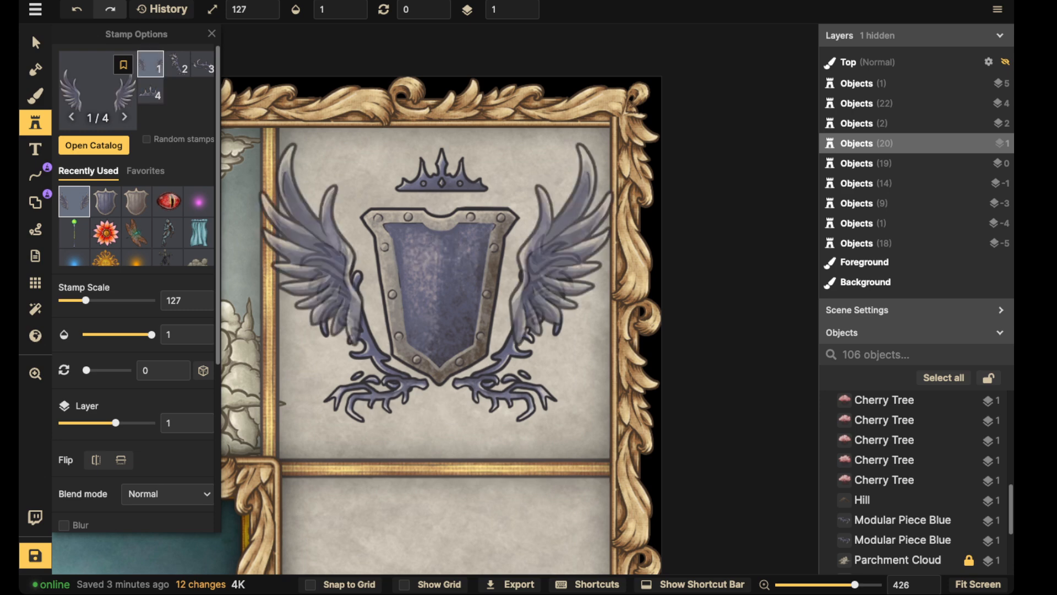
{"action": "key", "text": "Down"}
{"action": "key", "text": "Down"}
{"action": "key", "text": "Down"}
{"action": "key", "text": "Down"}
{"action": "key", "text": "Down"}
{"action": "left_click", "coordinate": [445, 188]}
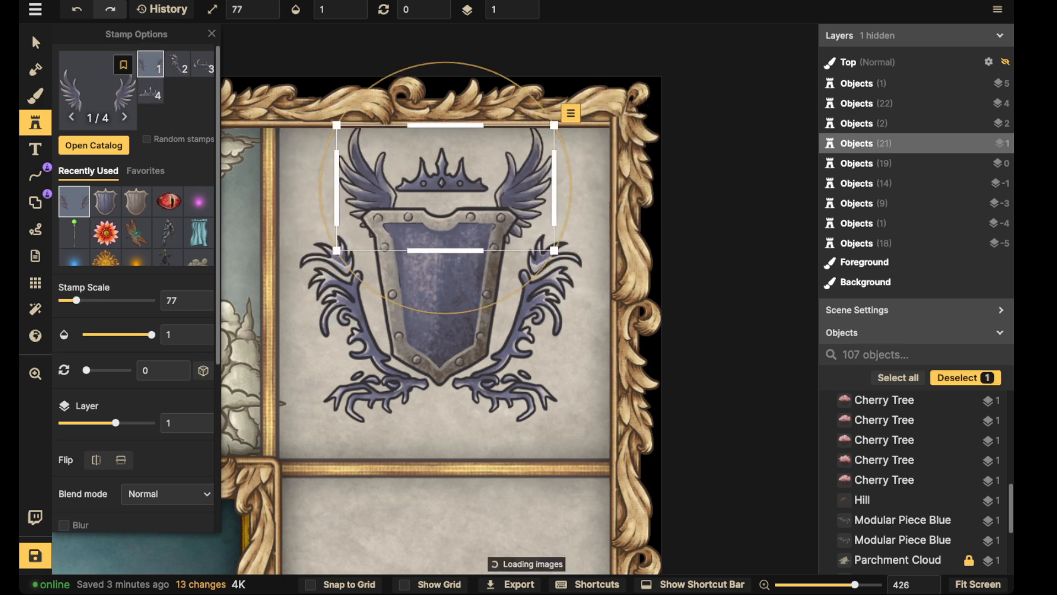
{"action": "left_click_drag", "start_coordinate": [445, 187], "coordinate": [441, 195]}
{"action": "key", "text": "Escape"}
Step: Select all the coat-of-arms stamps and center them together within the upper-right corner panel
{"action": "left_click", "coordinate": [35, 43]}
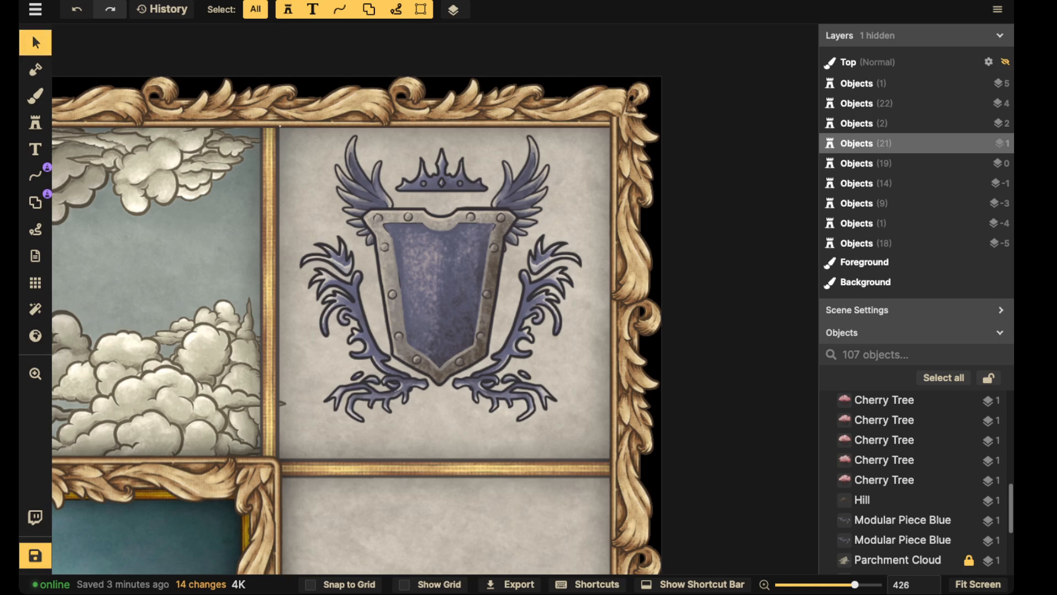
{"action": "left_click_drag", "start_coordinate": [279, 126], "coordinate": [589, 406]}
{"action": "left_click_drag", "start_coordinate": [457, 297], "coordinate": [623, 235]}
{"action": "key", "text": "Escape"}
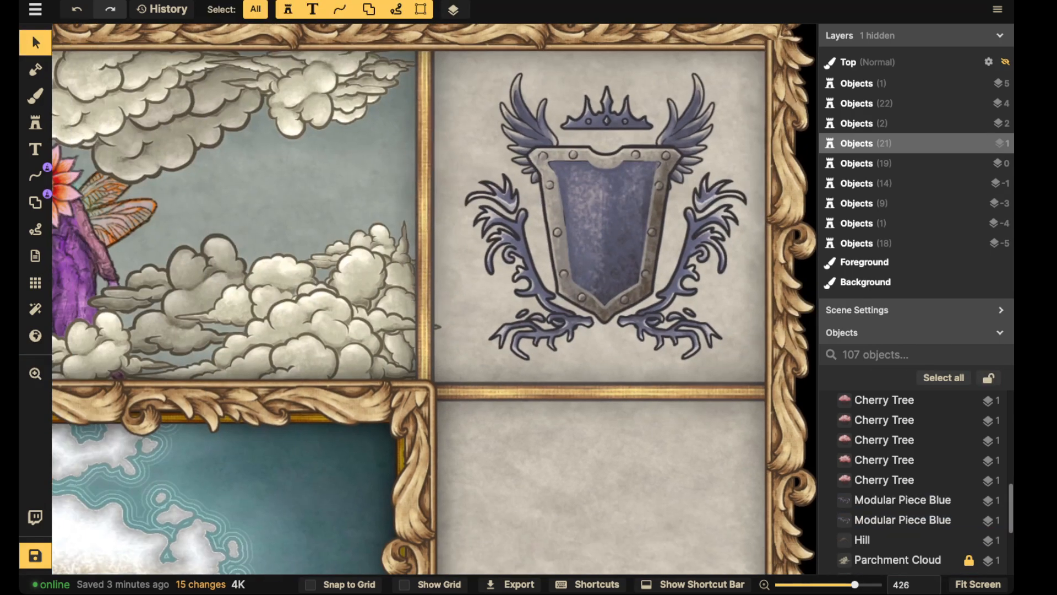
{"action": "scroll", "coordinate": [437, 325], "scroll_direction": "up", "scroll_amount": 5}
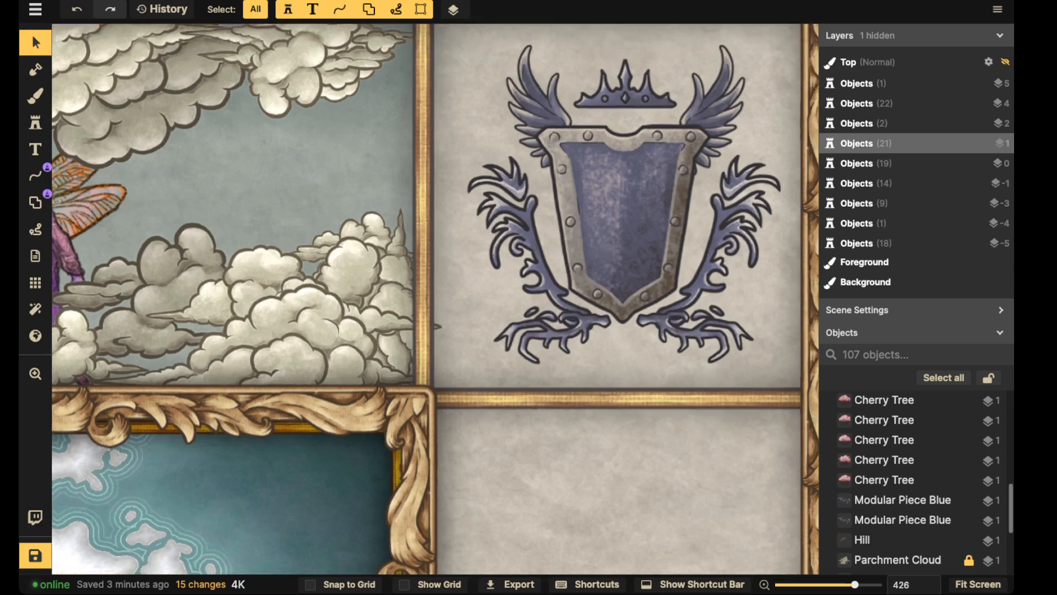
Step: Select all the coat-of-arms stamps, apply a Layer Shadow to them and bring up the global layer shadow settings
{"action": "scroll", "coordinate": [437, 325], "scroll_direction": "down", "scroll_amount": 5}
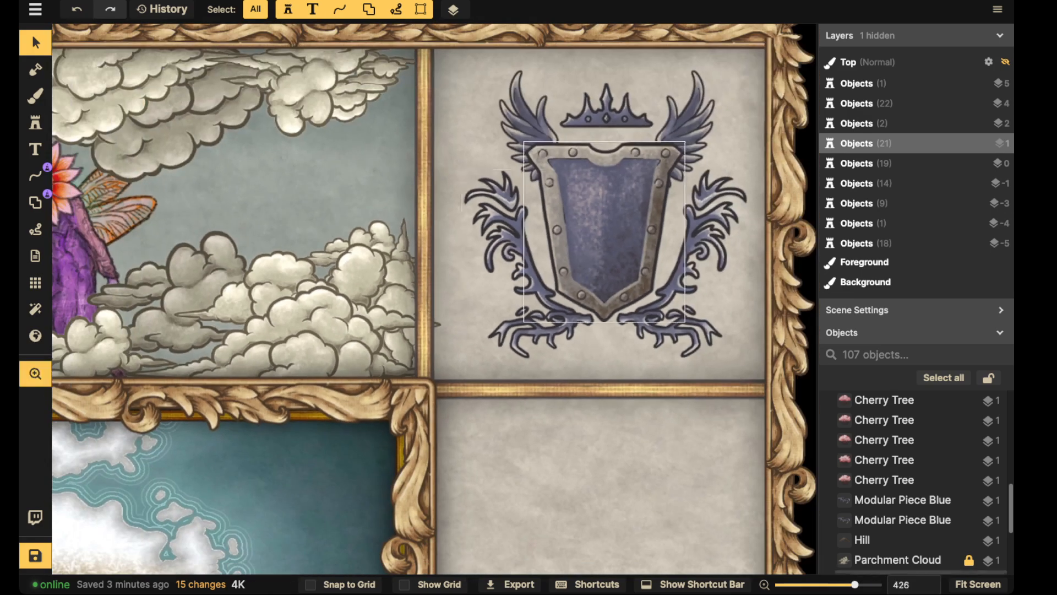
{"action": "left_click_drag", "start_coordinate": [305, 142], "coordinate": [578, 410]}
{"action": "left_click_drag", "start_coordinate": [475, 314], "coordinate": [477, 314]}
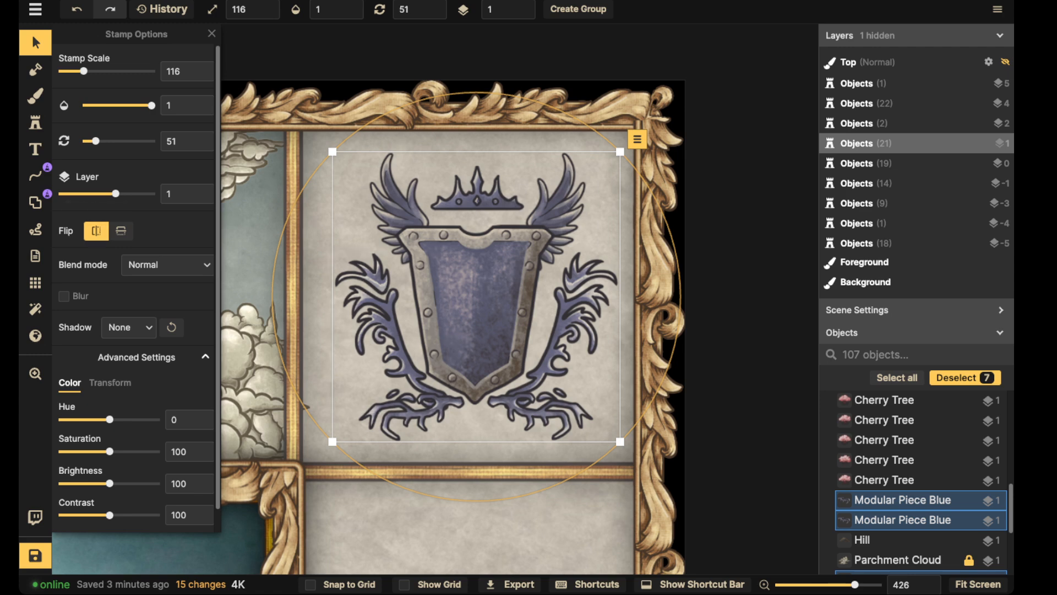
{"action": "left_click", "coordinate": [129, 327]}
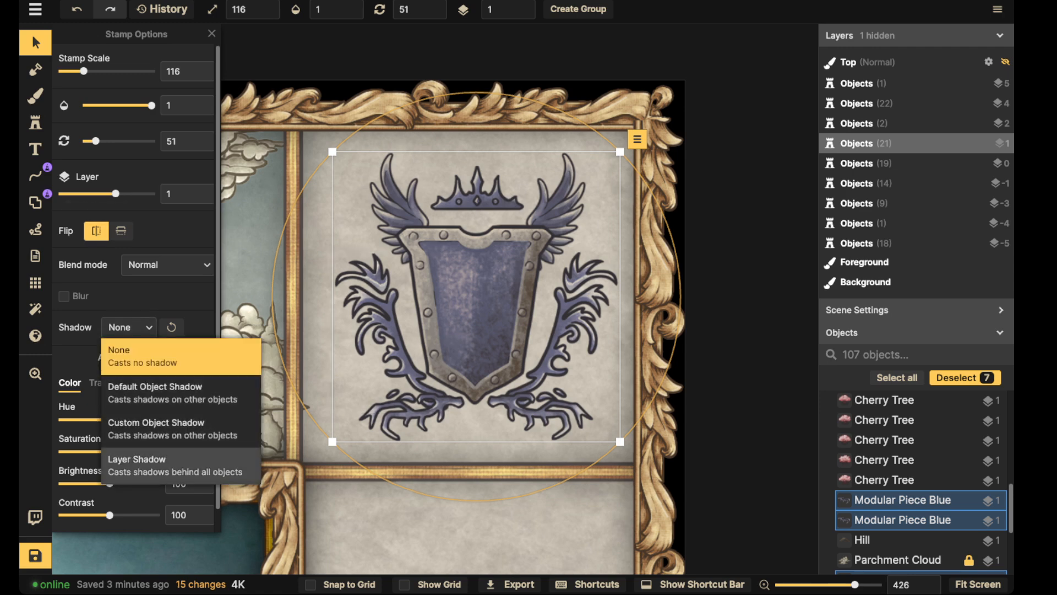
{"action": "left_click", "coordinate": [176, 466]}
{"action": "left_click", "coordinate": [200, 327]}
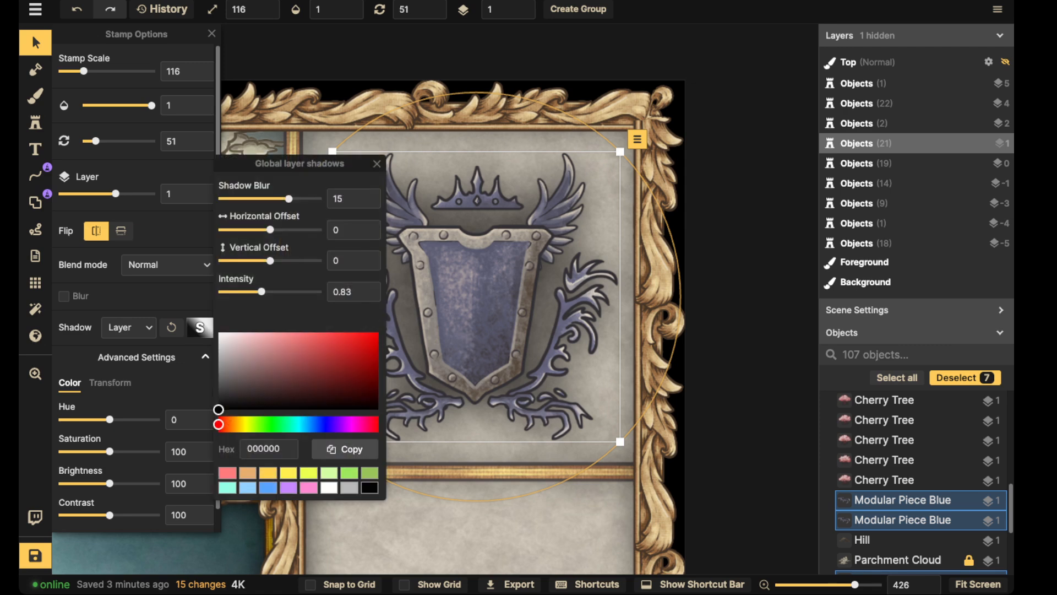
Step: Turn the layer shadow into a white (ffffff) glow with blur about 1.1 and intensity about 3.4, and re-center the coat of arms
{"action": "left_click", "coordinate": [219, 332]}
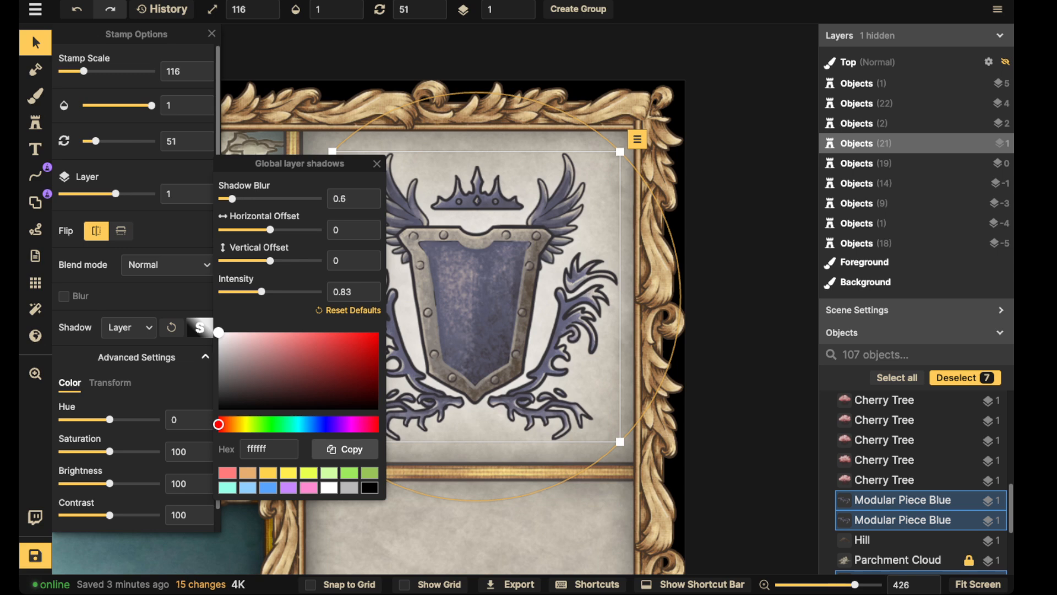
{"action": "left_click_drag", "start_coordinate": [232, 199], "coordinate": [226, 199]}
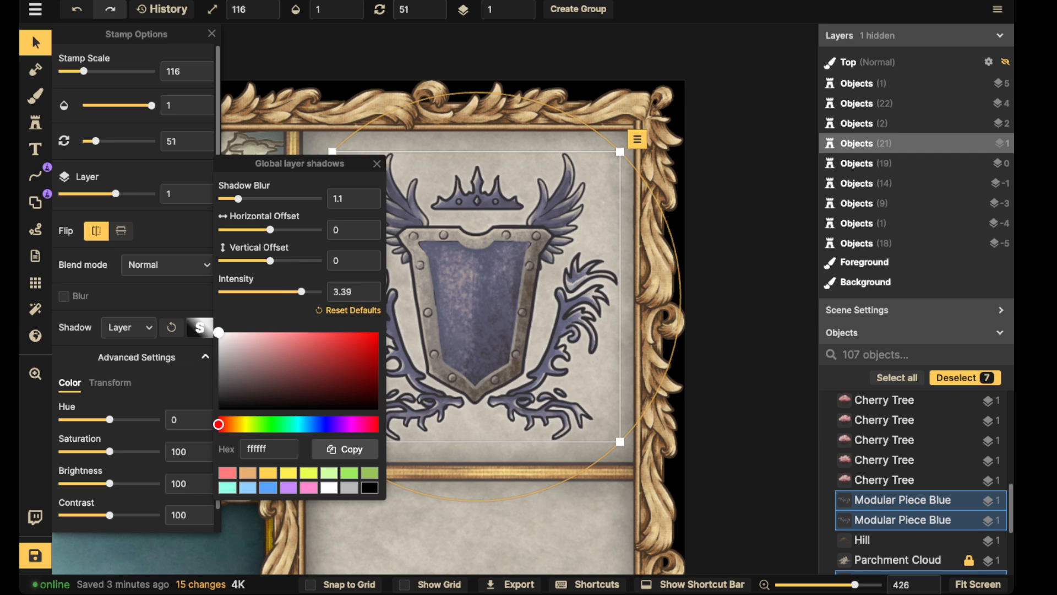
{"action": "left_click_drag", "start_coordinate": [301, 292], "coordinate": [302, 292]}
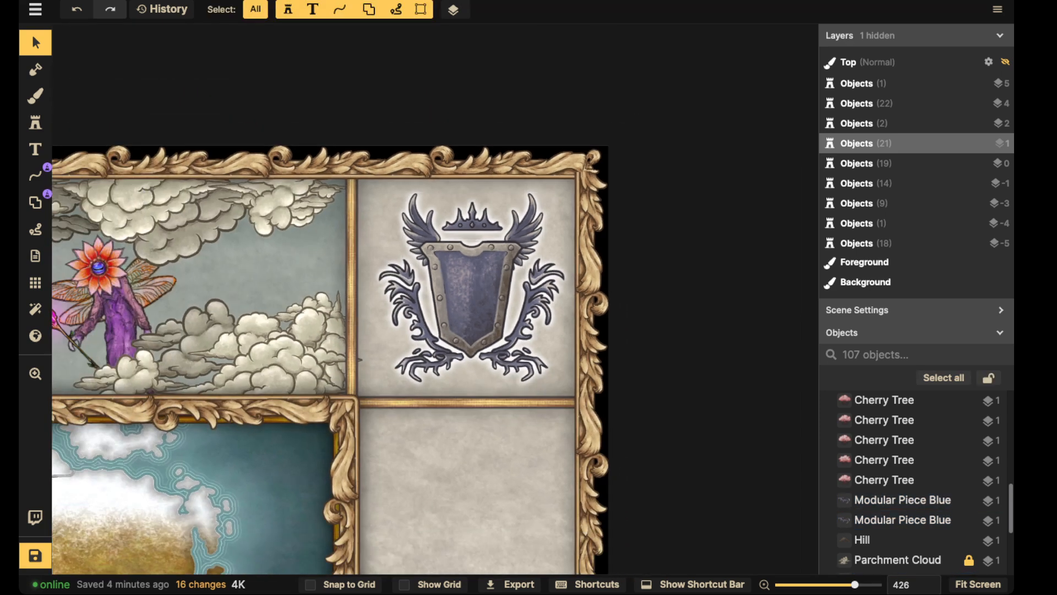
{"action": "left_click_drag", "start_coordinate": [471, 297], "coordinate": [463, 291]}
Step: Choose the hammer stamp set from the Fantasy World Heraldry catalog
{"action": "key", "text": "s"}
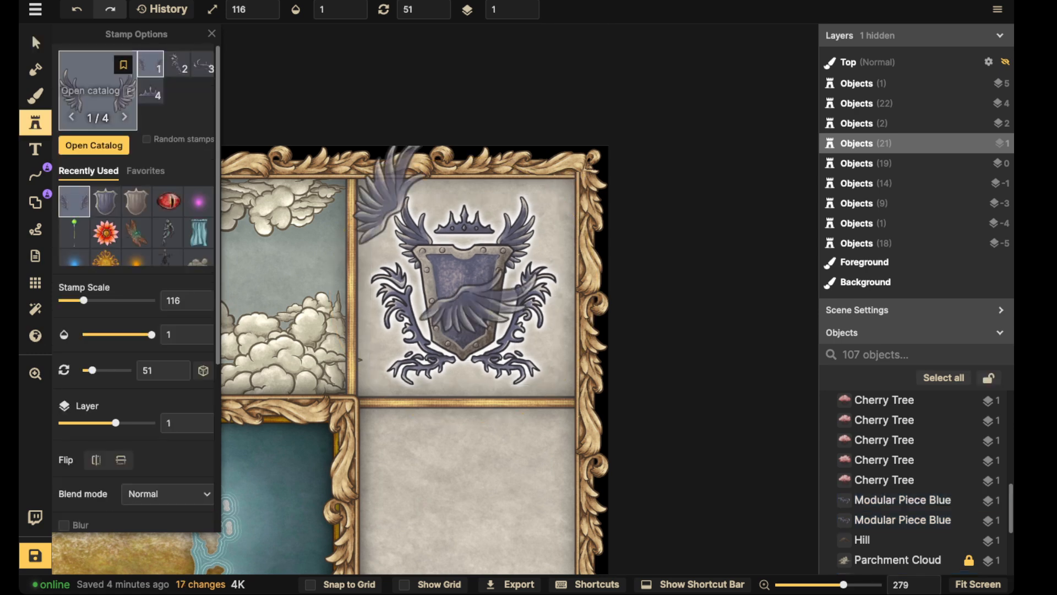
{"action": "key", "text": "f"}
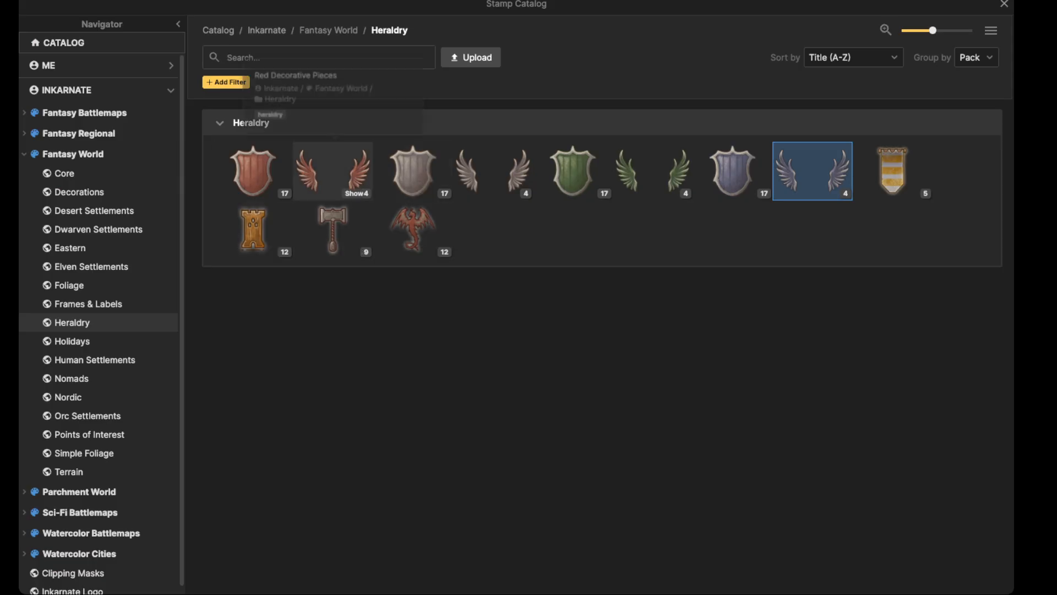
{"action": "left_click", "coordinate": [425, 228]}
{"action": "key", "text": "f"}
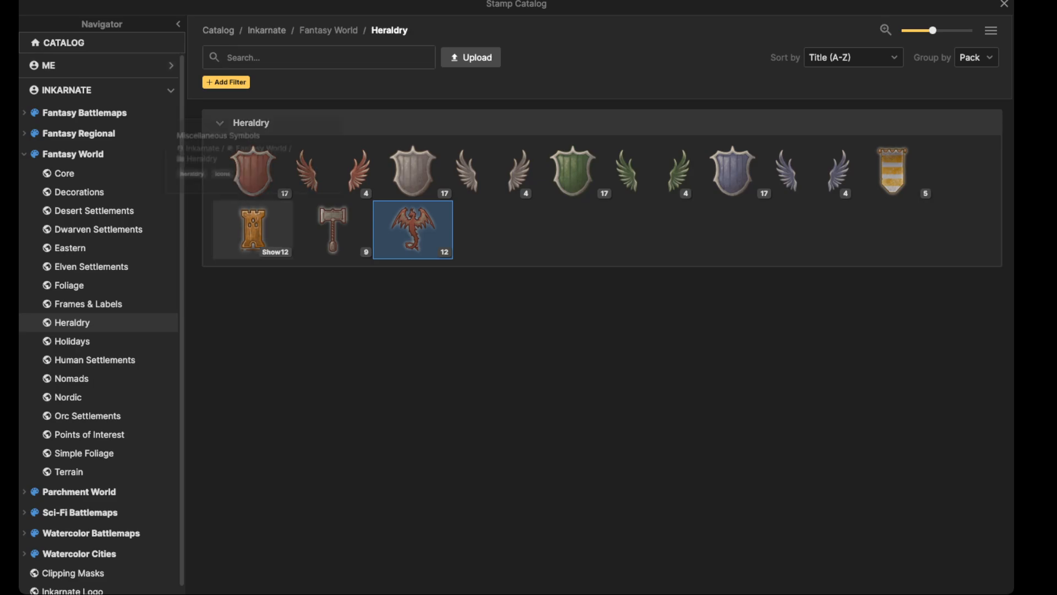
{"action": "left_click", "coordinate": [330, 229]}
Step: Try the variant 3 crossed axes on the blue shield at scale 86
{"action": "scroll", "coordinate": [413, 244], "scroll_direction": "up", "scroll_amount": 4}
{"action": "key", "text": "space"}
{"action": "left_click_drag", "start_coordinate": [314, 457], "coordinate": [801, 59]}
{"action": "key", "text": "3"}
{"action": "scroll", "coordinate": [424, 264], "scroll_direction": "up", "scroll_amount": 5}
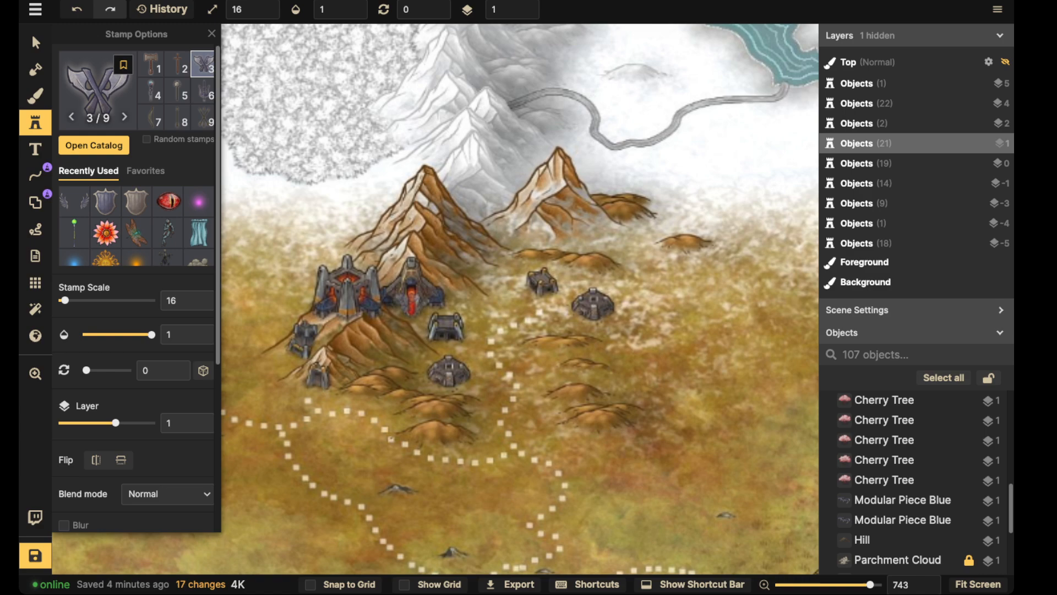
{"action": "key", "text": "space"}
{"action": "left_click_drag", "start_coordinate": [551, 275], "coordinate": [403, 304]}
{"action": "key", "text": "space"}
{"action": "left_click_drag", "start_coordinate": [771, 83], "coordinate": [180, 498]}
{"action": "left_click_drag", "start_coordinate": [770, 149], "coordinate": [418, 333]}
{"action": "key", "text": "]"}
{"action": "key", "text": "]"}
{"action": "key", "text": "]"}
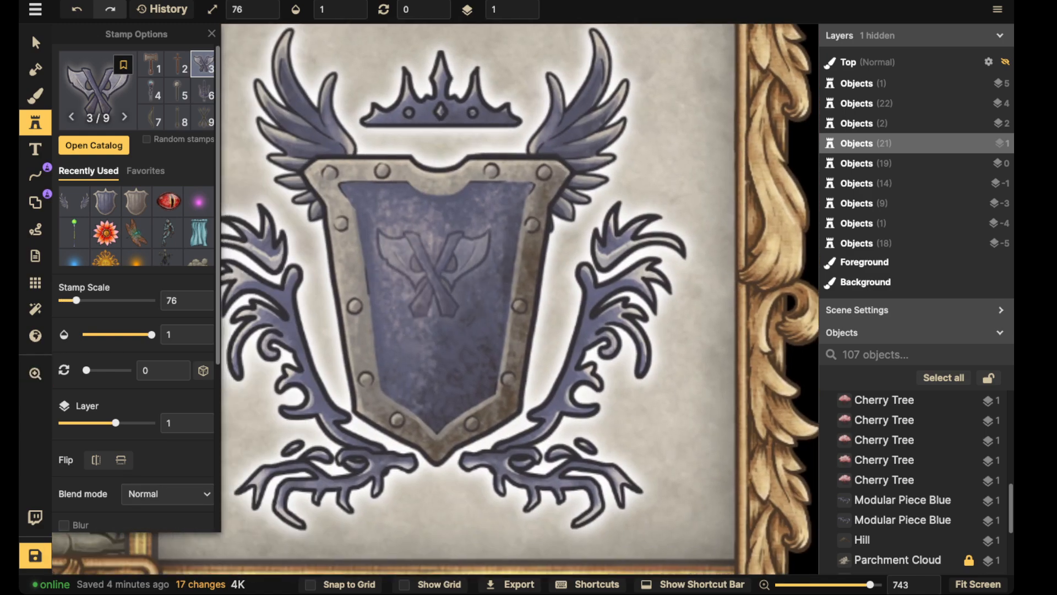
{"action": "left_click", "coordinate": [438, 243]}
{"action": "key", "text": "4"}
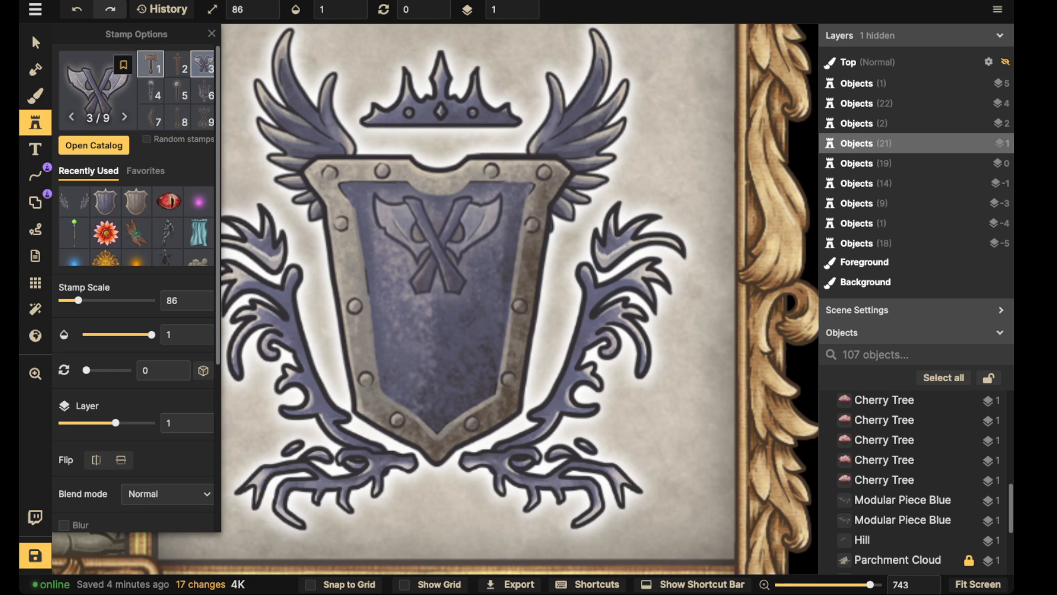
Step: Place the variant 1 hammer in the middle of the shield at scale 116
{"action": "key", "text": "1"}
{"action": "key", "text": "]"}
{"action": "key", "text": "]"}
{"action": "key", "text": "]"}
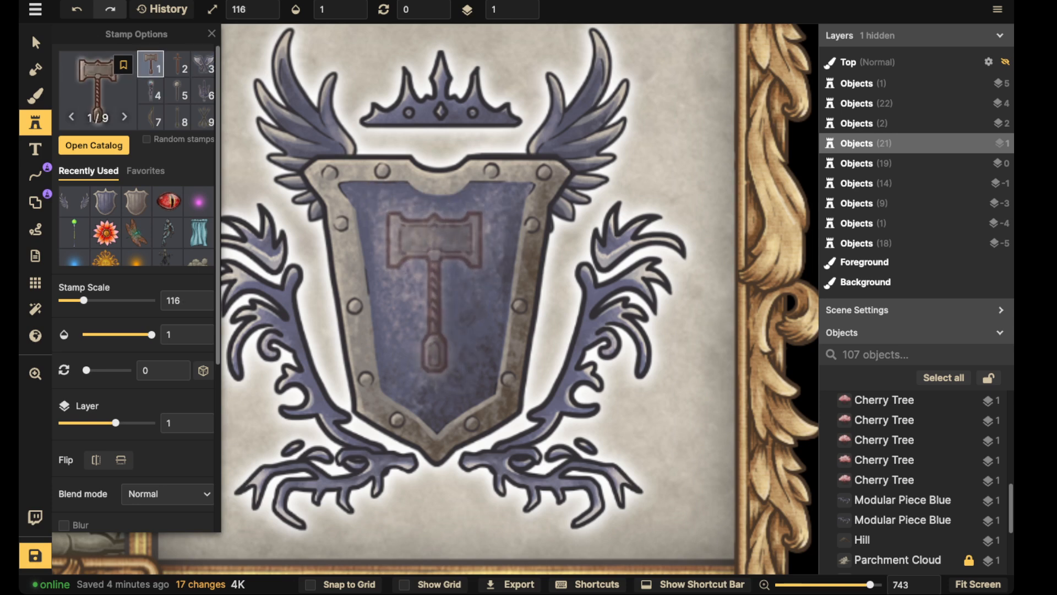
{"action": "left_click", "coordinate": [434, 290]}
Step: Raise the hammer to layer 3 and nudge it slightly lower so it sits centered on the shield
{"action": "left_click", "coordinate": [527, 4]}
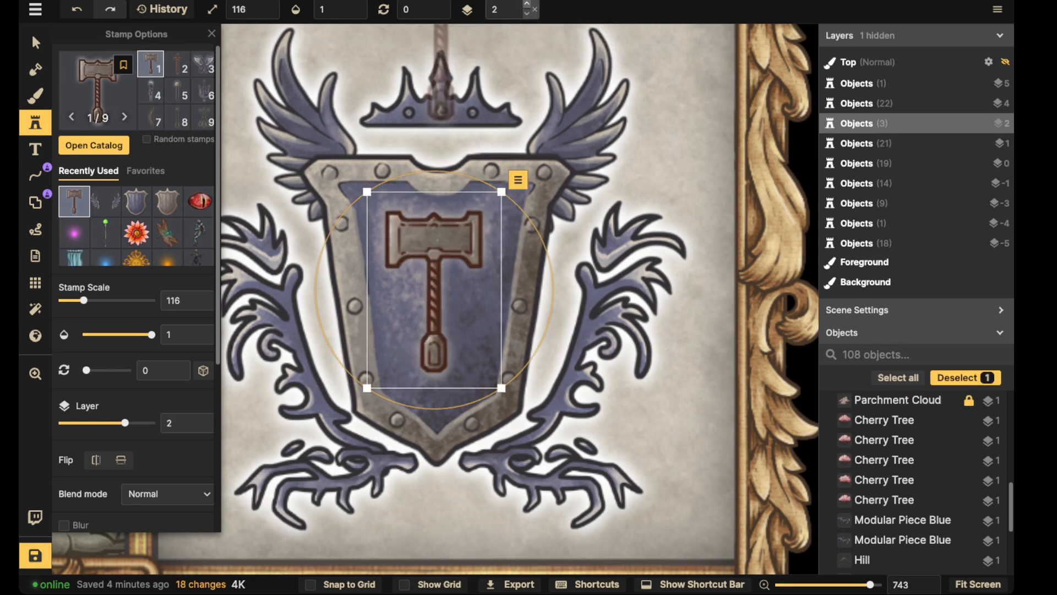
{"action": "left_click", "coordinate": [527, 4]}
{"action": "left_click_drag", "start_coordinate": [436, 264], "coordinate": [439, 278]}
{"action": "left_click", "coordinate": [346, 230]}
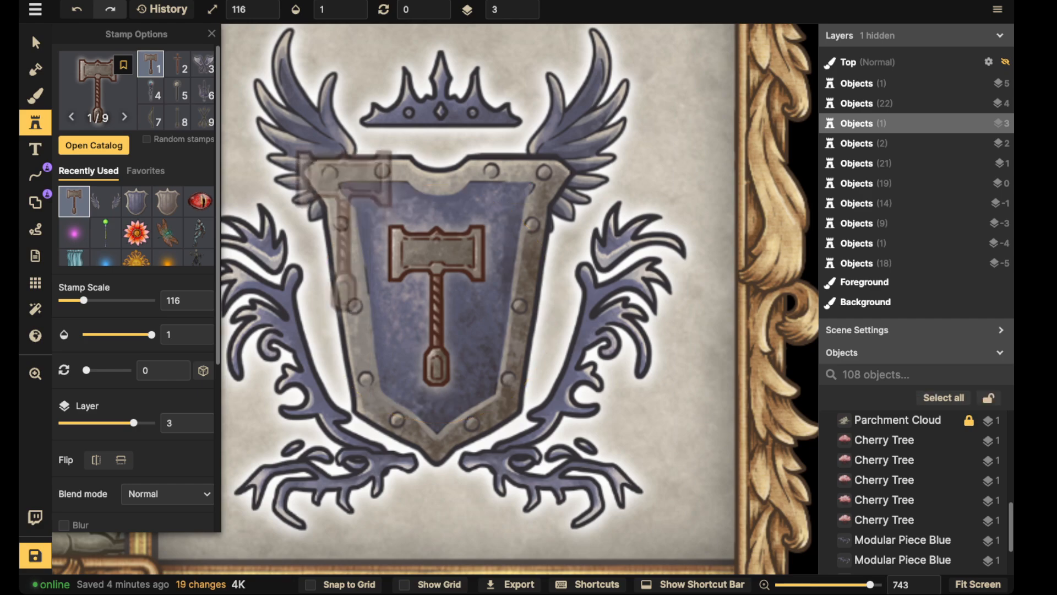
Step: Search the Fantasy World stamps for "banner" and choose the big four-variant banner set from Frames & Labels
{"action": "scroll", "coordinate": [345, 231], "scroll_direction": "down", "scroll_amount": 5}
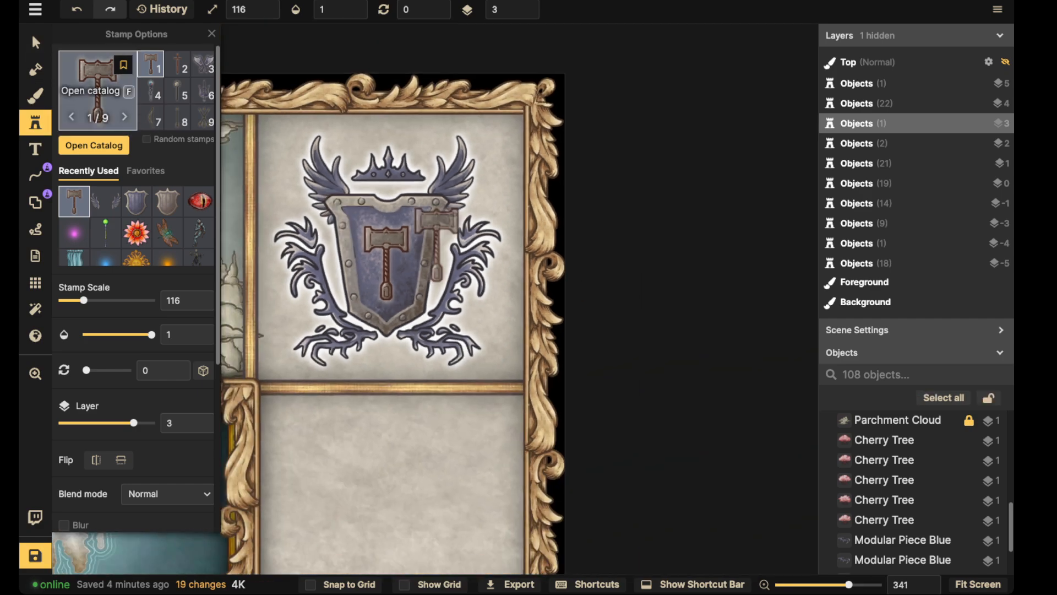
{"action": "left_click", "coordinate": [94, 144]}
{"action": "key", "text": "Escape"}
{"action": "left_click", "coordinate": [97, 91]}
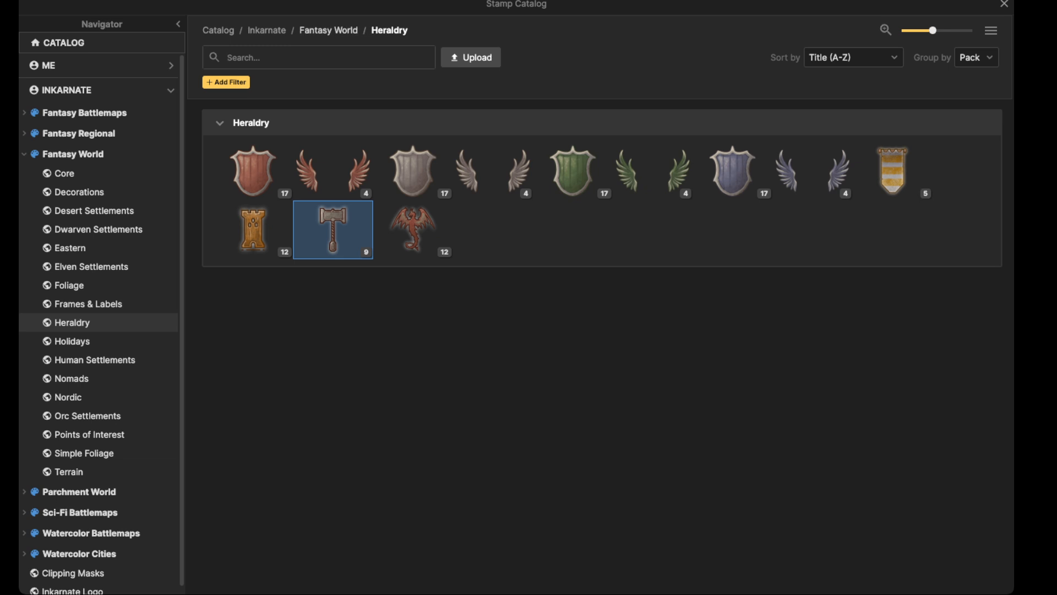
{"action": "left_click", "coordinate": [329, 31]}
{"action": "type", "text": "banner"}
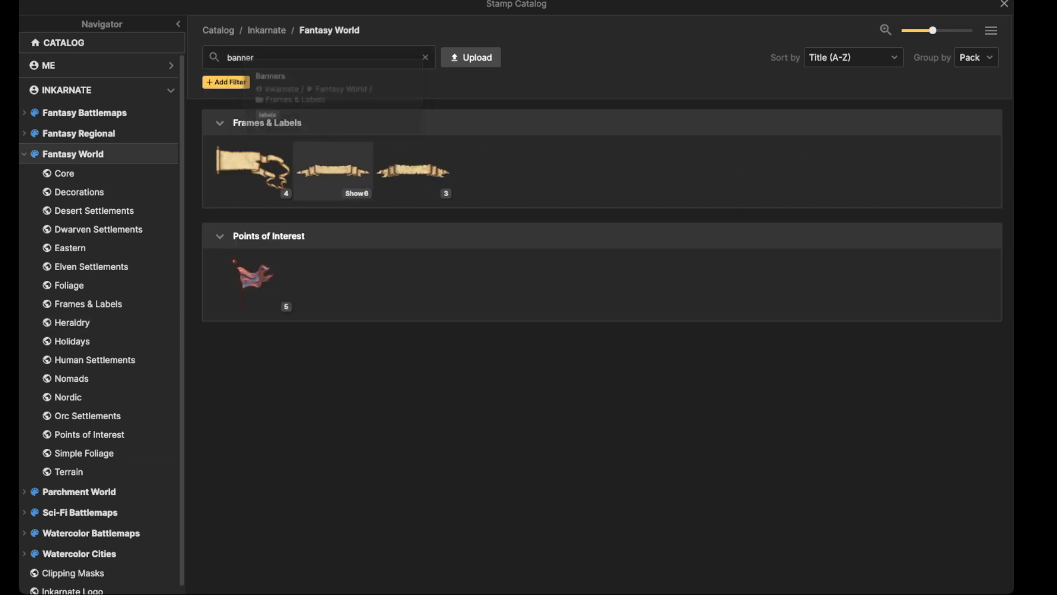
{"action": "left_click", "coordinate": [333, 171]}
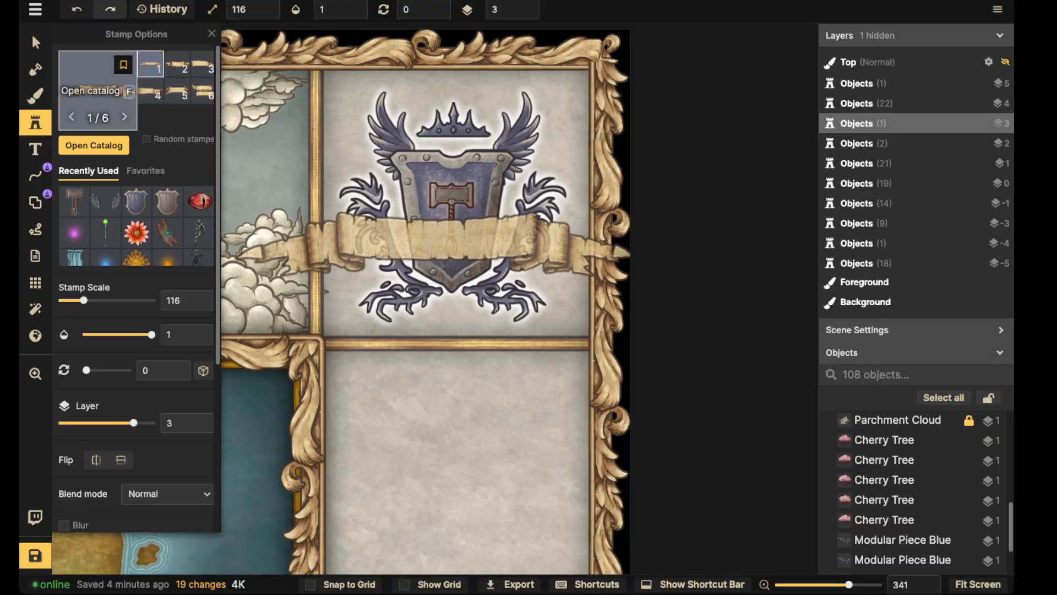
{"action": "left_click", "coordinate": [98, 91]}
{"action": "left_click", "coordinate": [253, 169]}
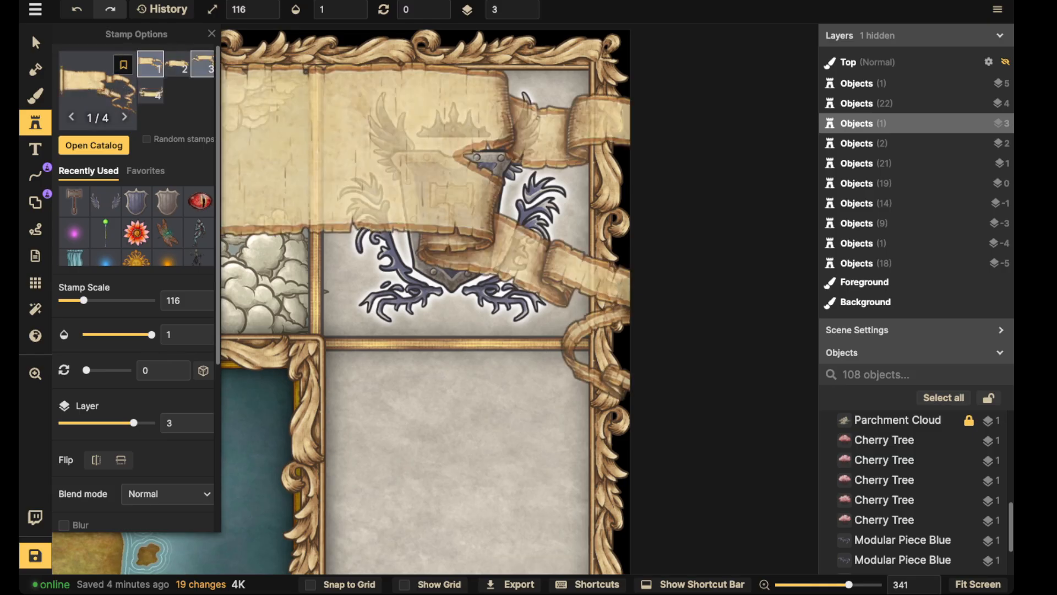
Step: Place the variant 3 big banner at scale 36 with rotation 180, in the empty panel below the coat of arms
{"action": "left_click", "coordinate": [202, 64]}
{"action": "left_click_drag", "start_coordinate": [86, 370], "coordinate": [107, 370]}
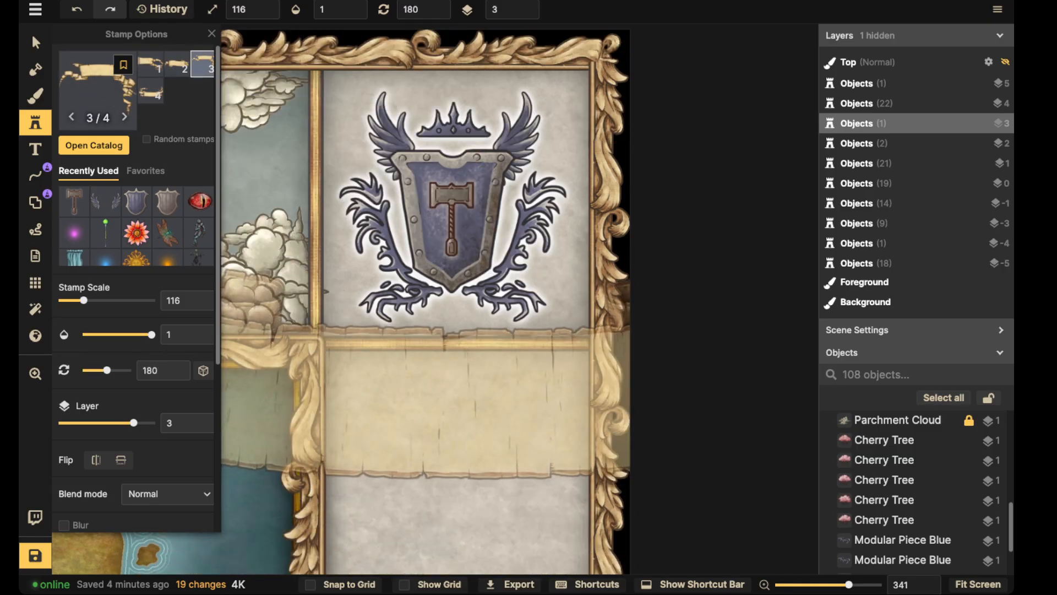
{"action": "scroll", "coordinate": [454, 119], "scroll_direction": "down", "scroll_amount": 10}
{"action": "scroll", "coordinate": [462, 198], "scroll_direction": "up", "scroll_amount": 2}
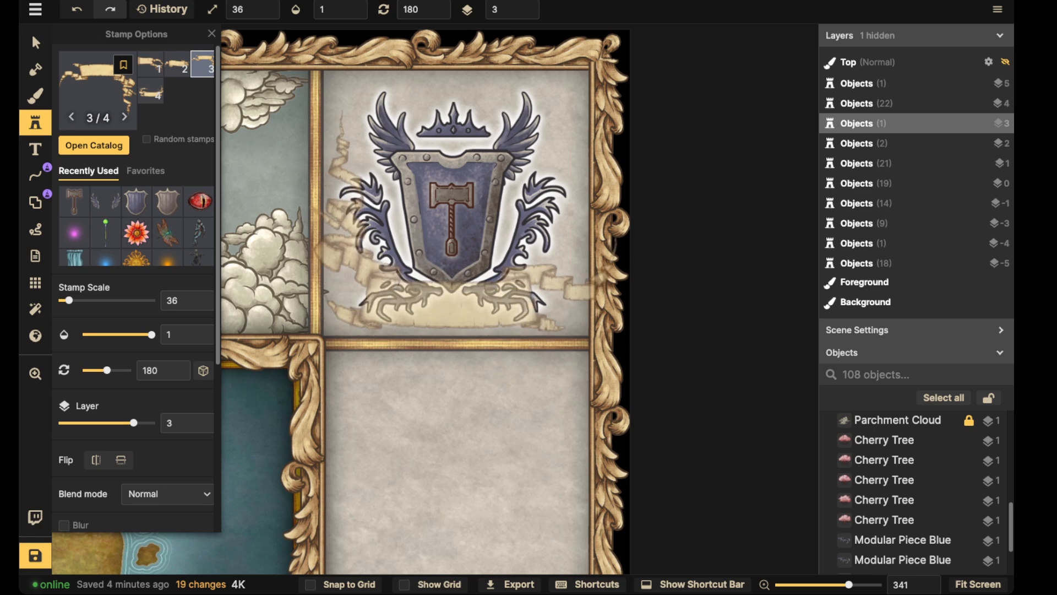
{"action": "left_click", "coordinate": [466, 224]}
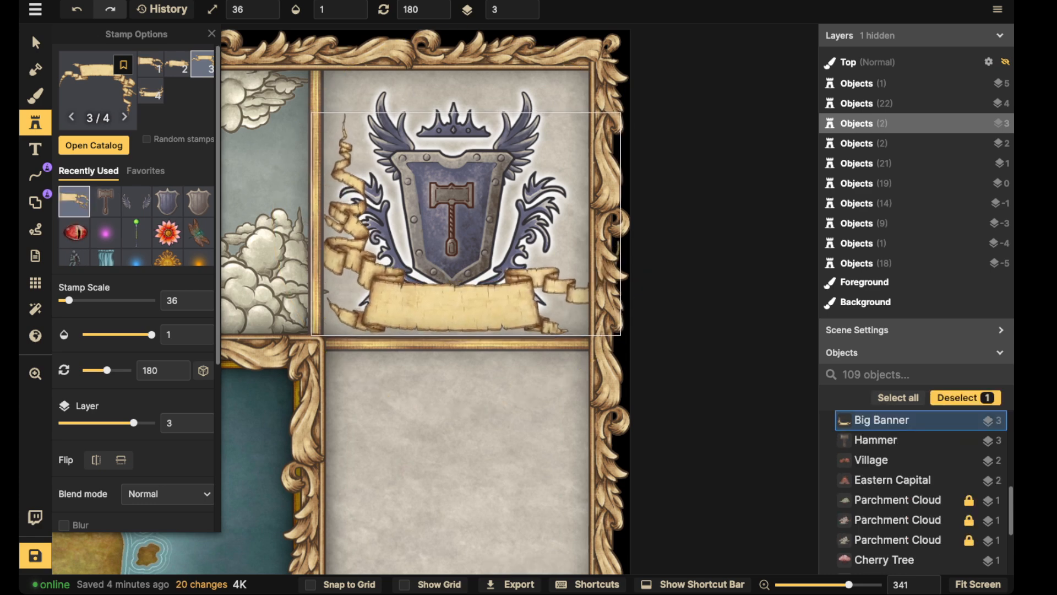
{"action": "left_click_drag", "start_coordinate": [466, 223], "coordinate": [466, 384]}
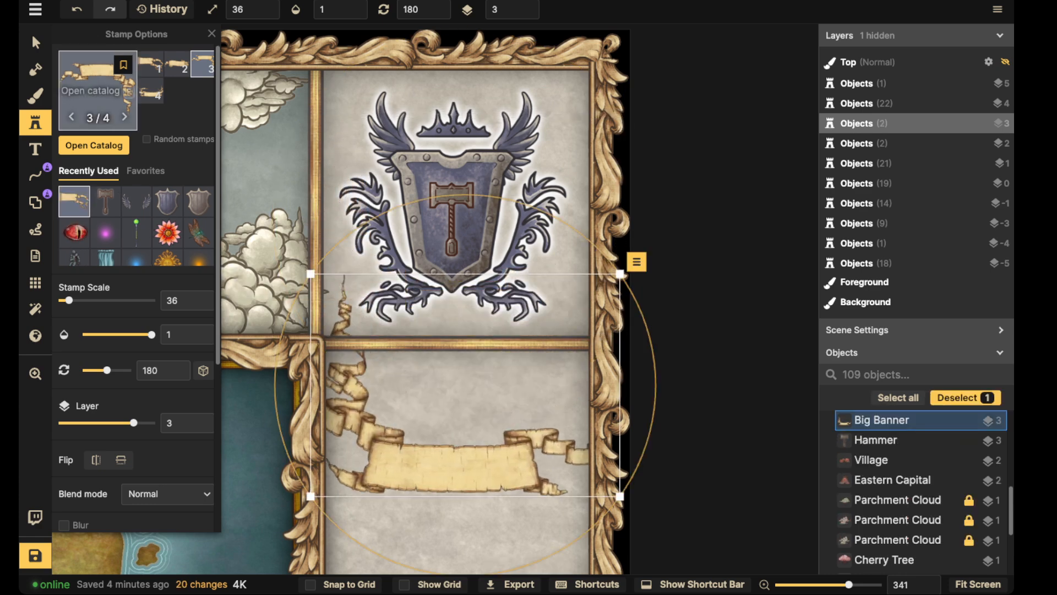
Step: Select the coat of arms together with the banner and shift them slightly upward
{"action": "left_click", "coordinate": [36, 43]}
{"action": "left_click_drag", "start_coordinate": [365, 98], "coordinate": [568, 290]}
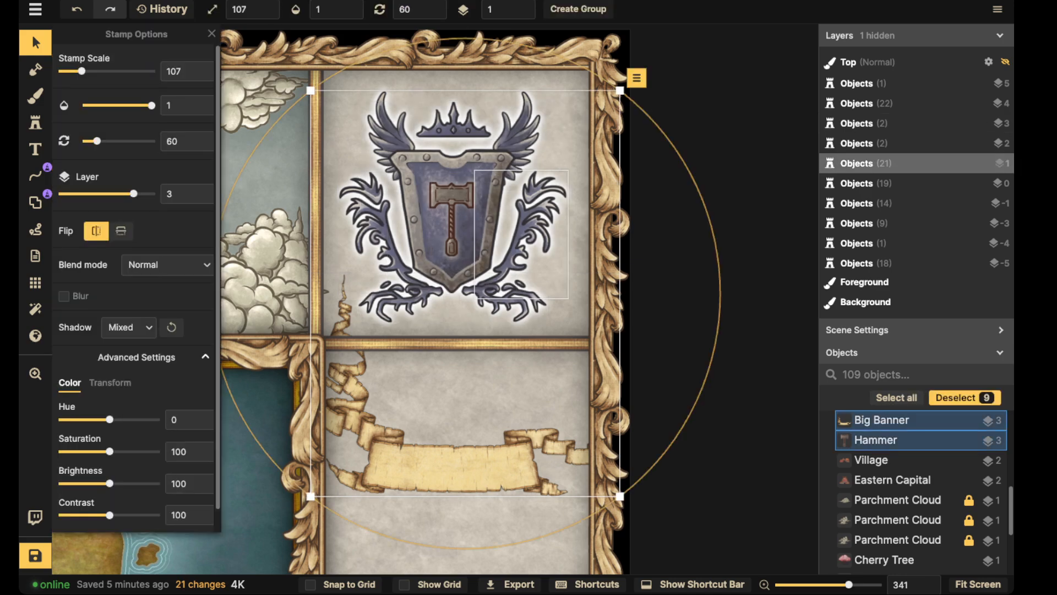
{"action": "left_click_drag", "start_coordinate": [466, 242], "coordinate": [467, 227]}
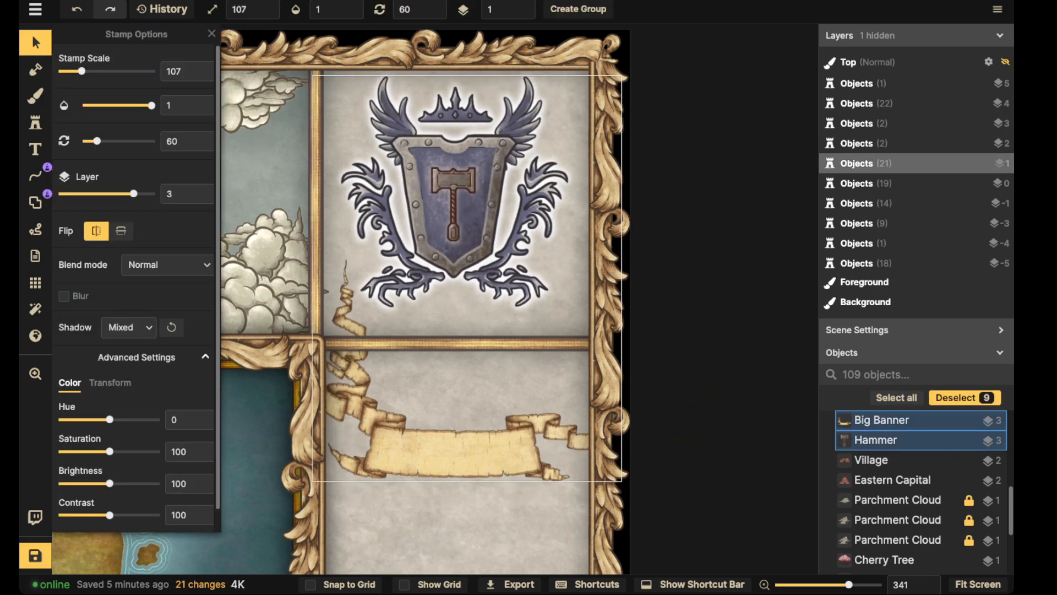
{"action": "key", "text": "Escape"}
Step: Shrink the big banner to scale 30 and move it over the branch ornaments beneath the shield
{"action": "left_click", "coordinate": [460, 448]}
{"action": "left_click_drag", "start_coordinate": [623, 482], "coordinate": [578, 449]}
{"action": "left_click_drag", "start_coordinate": [437, 392], "coordinate": [426, 271]}
{"action": "left_click_drag", "start_coordinate": [343, 167], "coordinate": [310, 143]}
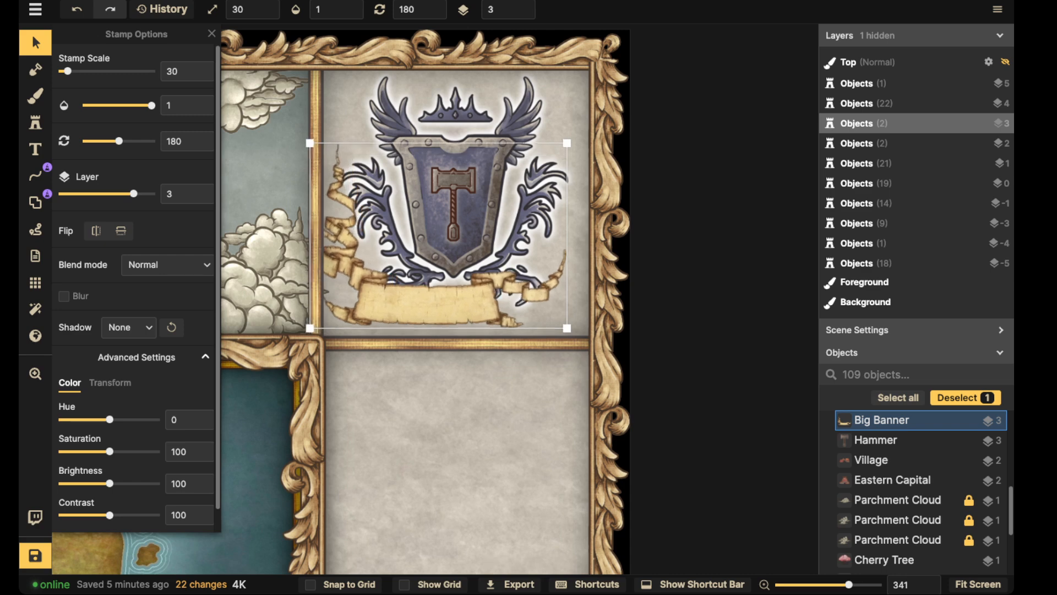
{"action": "left_click_drag", "start_coordinate": [429, 303], "coordinate": [450, 305]}
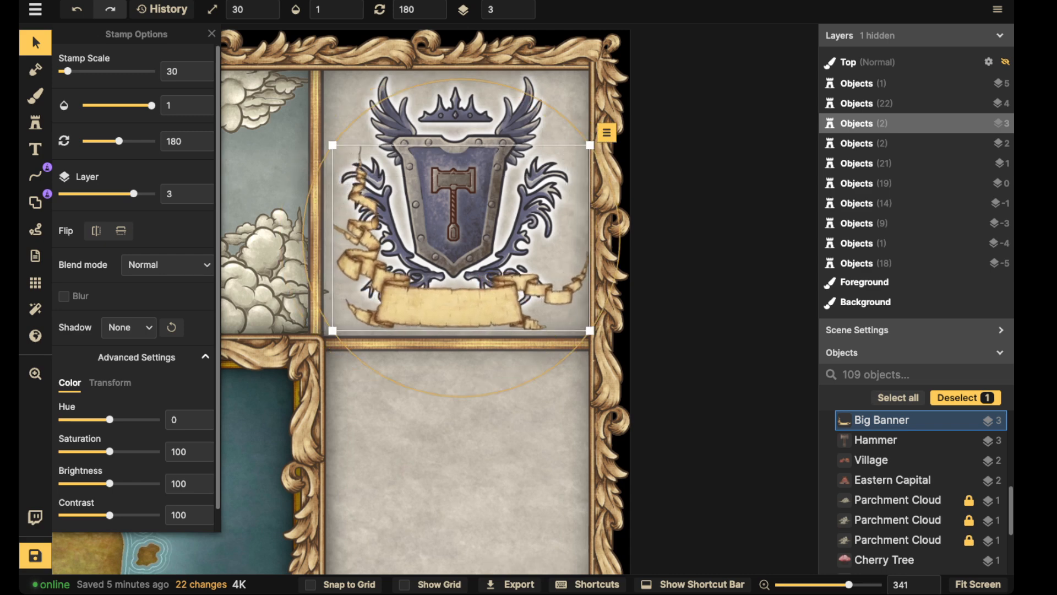
Step: Enlarge the banner slightly and center its ribbon under the tip of the shield
{"action": "left_click_drag", "start_coordinate": [333, 145], "coordinate": [318, 134]}
{"action": "left_click_drag", "start_coordinate": [444, 306], "coordinate": [453, 308]}
{"action": "key", "text": "Escape"}
{"action": "scroll", "coordinate": [430, 303], "scroll_direction": "down", "scroll_amount": 4}
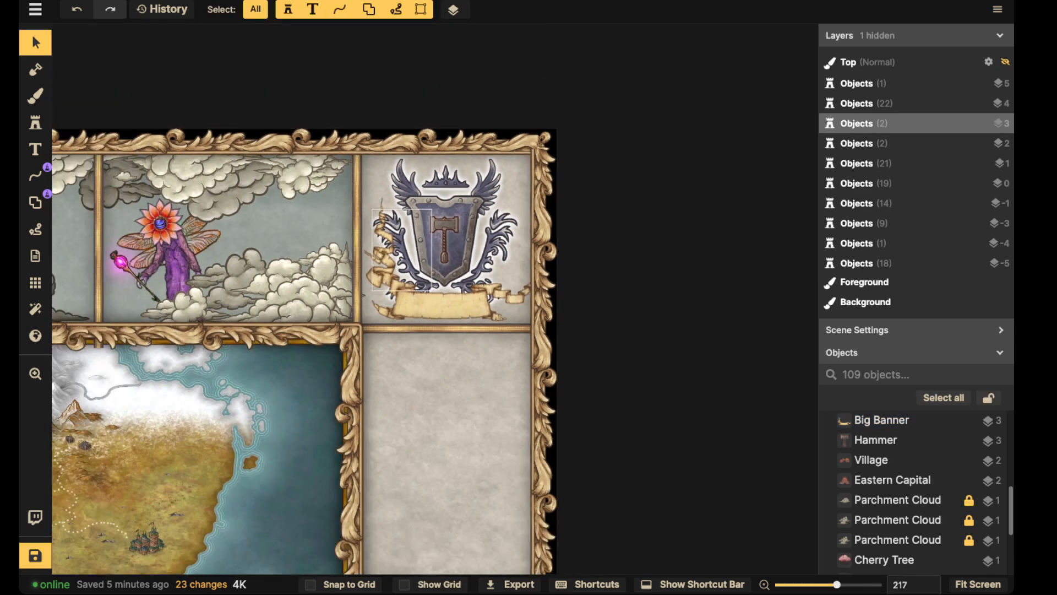
{"action": "left_click", "coordinate": [444, 306]}
{"action": "left_click_drag", "start_coordinate": [443, 305], "coordinate": [447, 305]}
{"action": "key", "text": "Escape"}
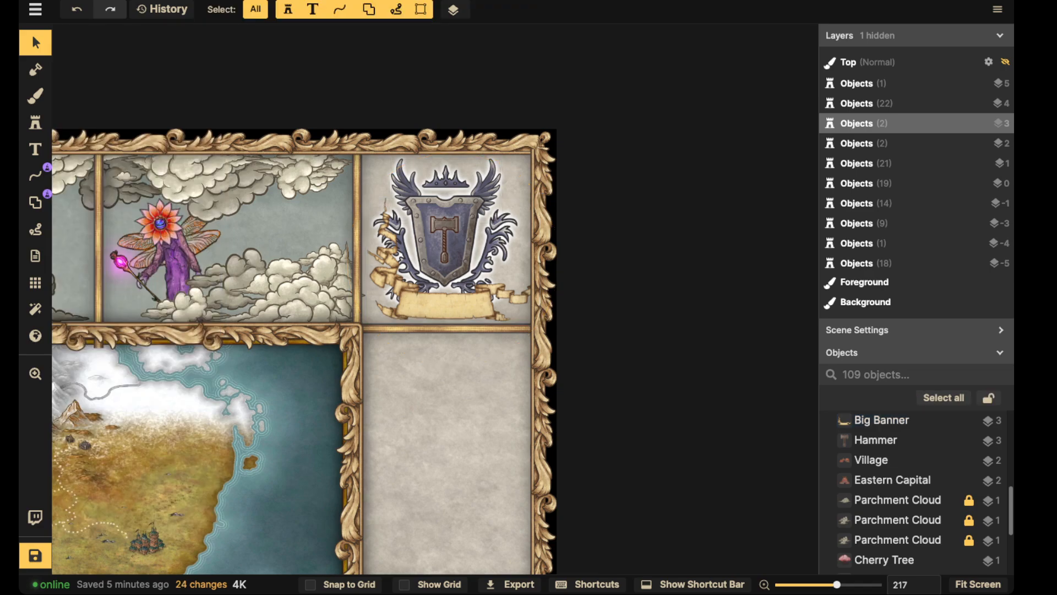
Step: Group the nine coat-of-arms and banner stamps under the name "Heraldry" and deselect the group
{"action": "left_click_drag", "start_coordinate": [380, 153], "coordinate": [588, 384]}
{"action": "left_click", "coordinate": [578, 9]}
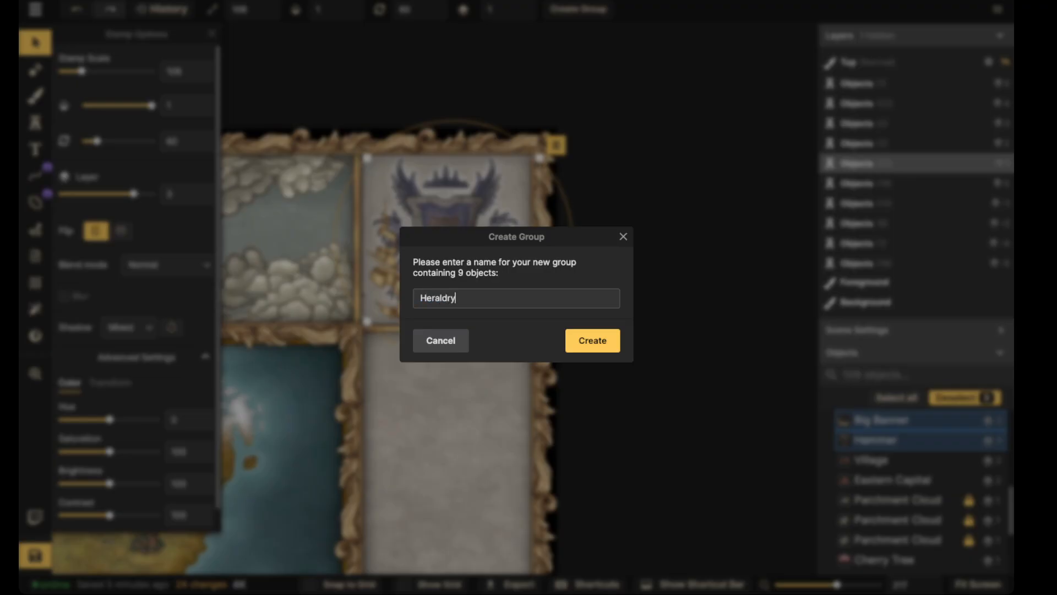
{"action": "key", "text": "Return"}
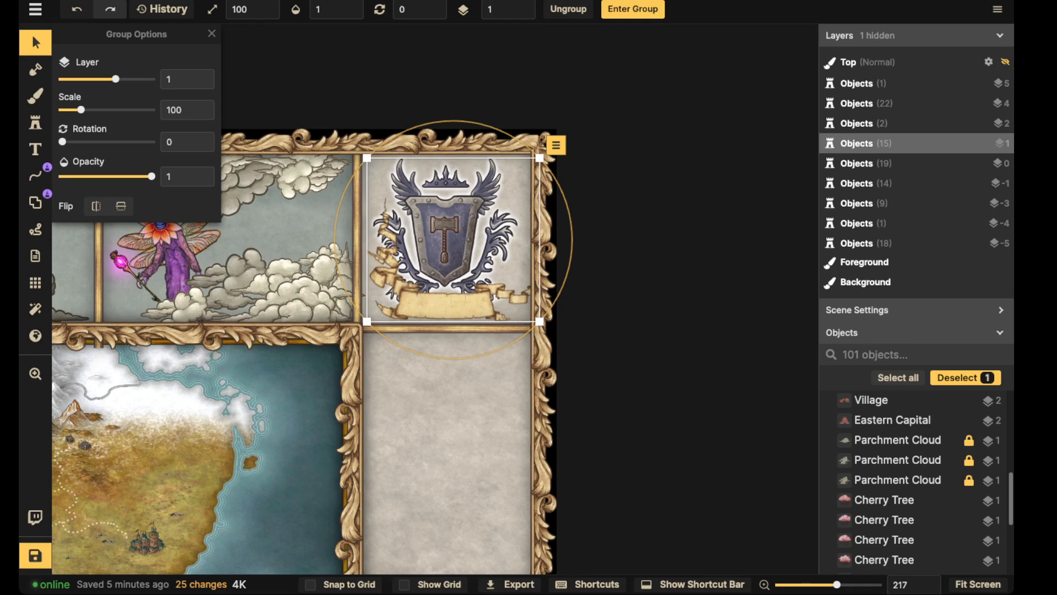
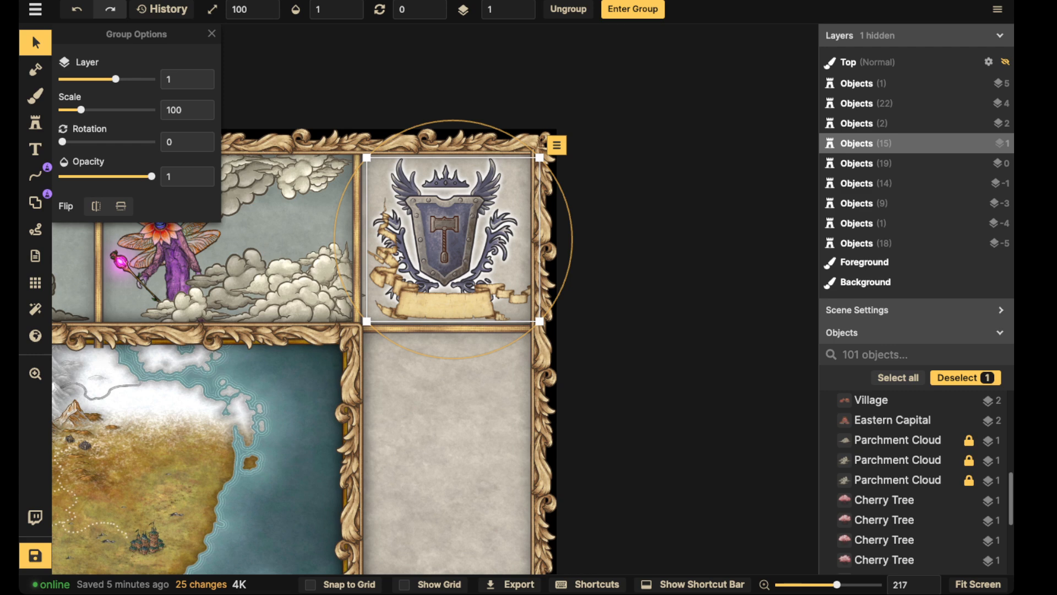
{"action": "left_click", "coordinate": [284, 217]}
{"action": "scroll", "coordinate": [284, 217], "scroll_direction": "down", "scroll_amount": 2}
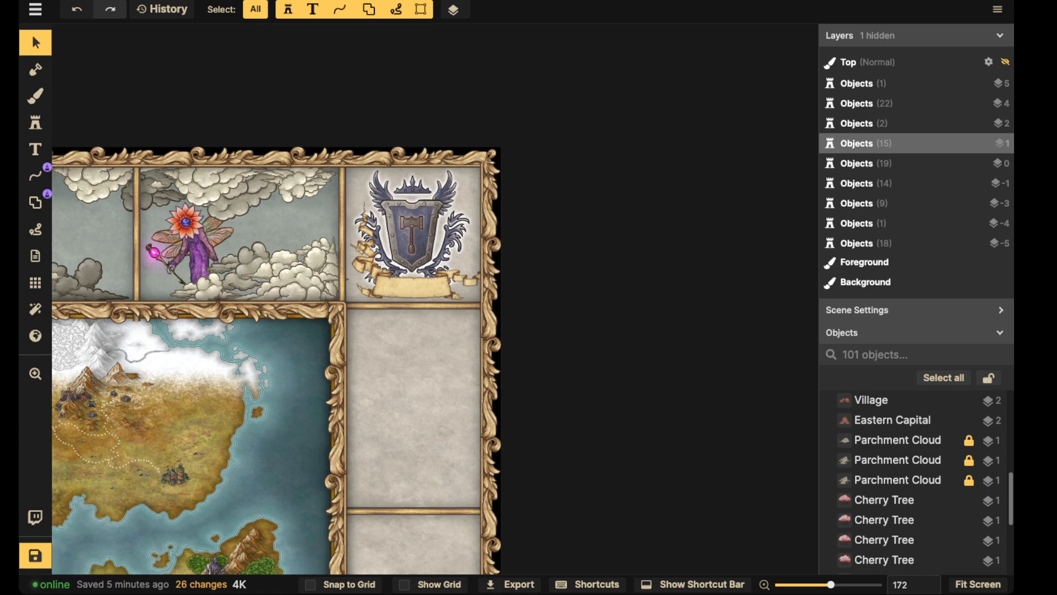
{"action": "scroll", "coordinate": [324, 221], "scroll_direction": "down", "scroll_amount": 5}
{"action": "left_click_drag", "start_coordinate": [325, 220], "coordinate": [531, 214]}
{"action": "scroll", "coordinate": [537, 212], "scroll_direction": "down", "scroll_amount": 2}
{"action": "left_click", "coordinate": [740, 218]}
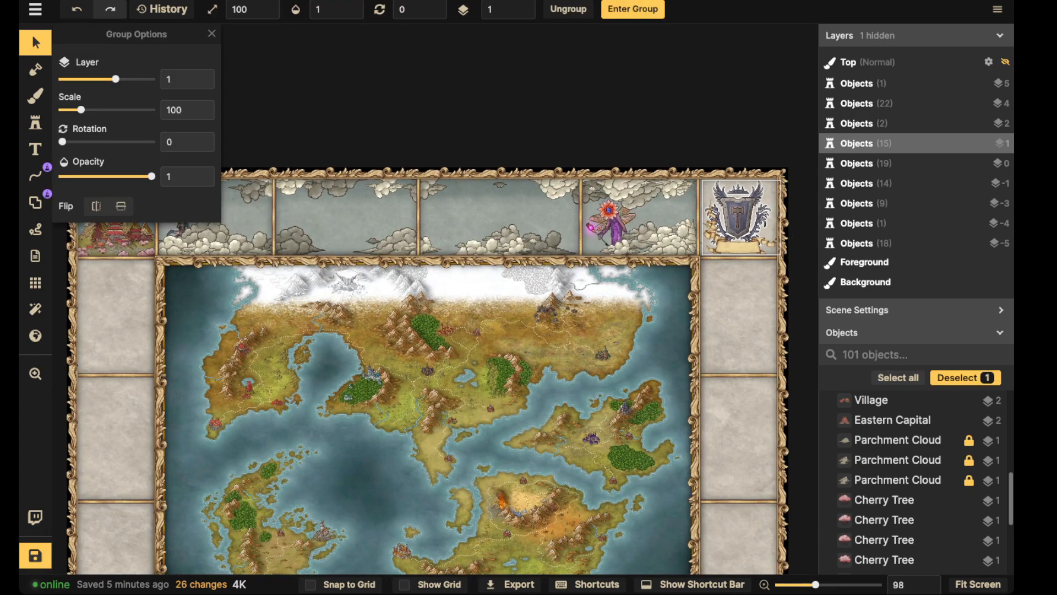
{"action": "double_click", "coordinate": [741, 217]}
{"action": "key", "text": "Escape"}
{"action": "key", "text": "Escape"}
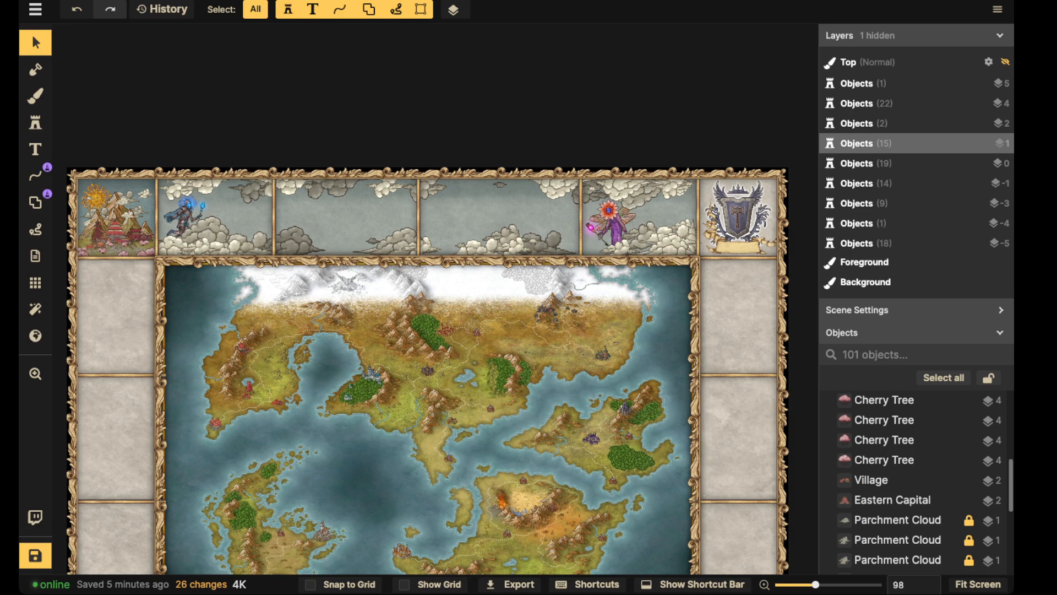
Step: Search the Fantasy Battlemaps stamp collection for "corpse" and clear the search
{"action": "scroll", "coordinate": [305, 191], "scroll_direction": "up", "scroll_amount": 2}
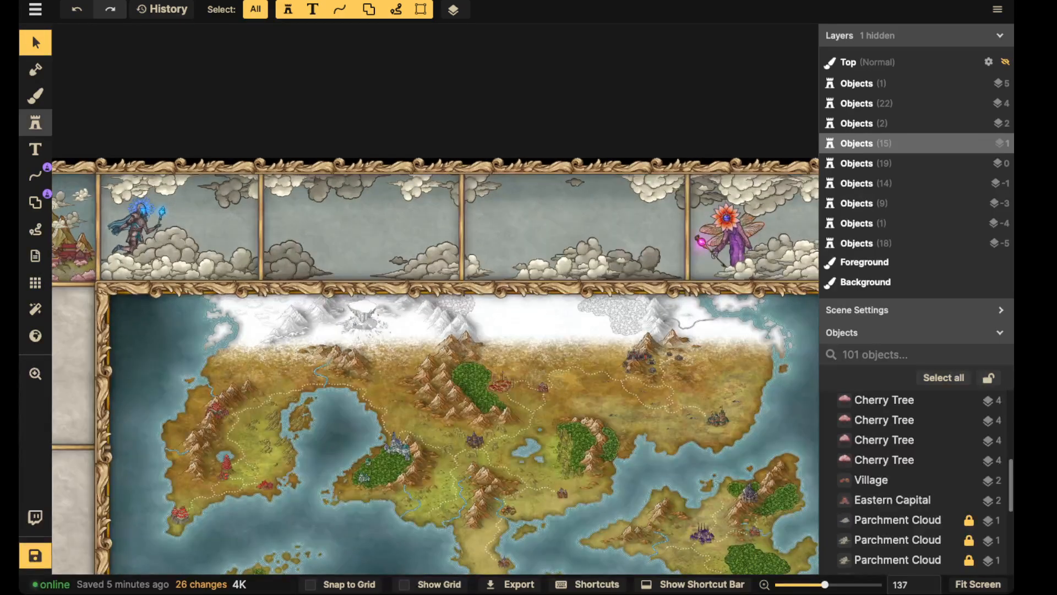
{"action": "left_click", "coordinate": [35, 123]}
{"action": "left_click", "coordinate": [74, 257]}
{"action": "scroll", "coordinate": [279, 216], "scroll_direction": "up", "scroll_amount": 4}
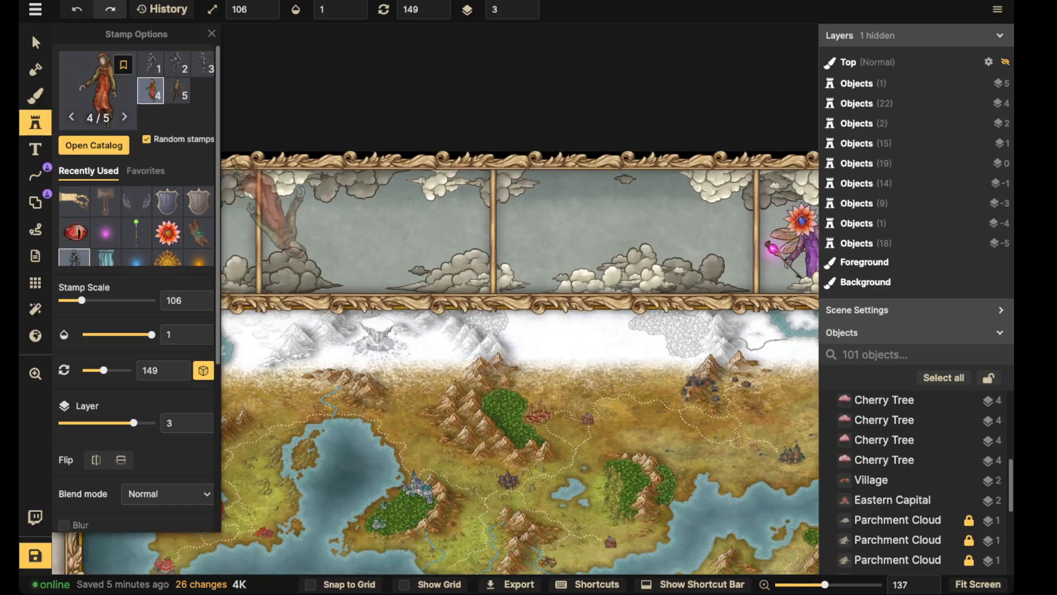
{"action": "left_click", "coordinate": [95, 90]}
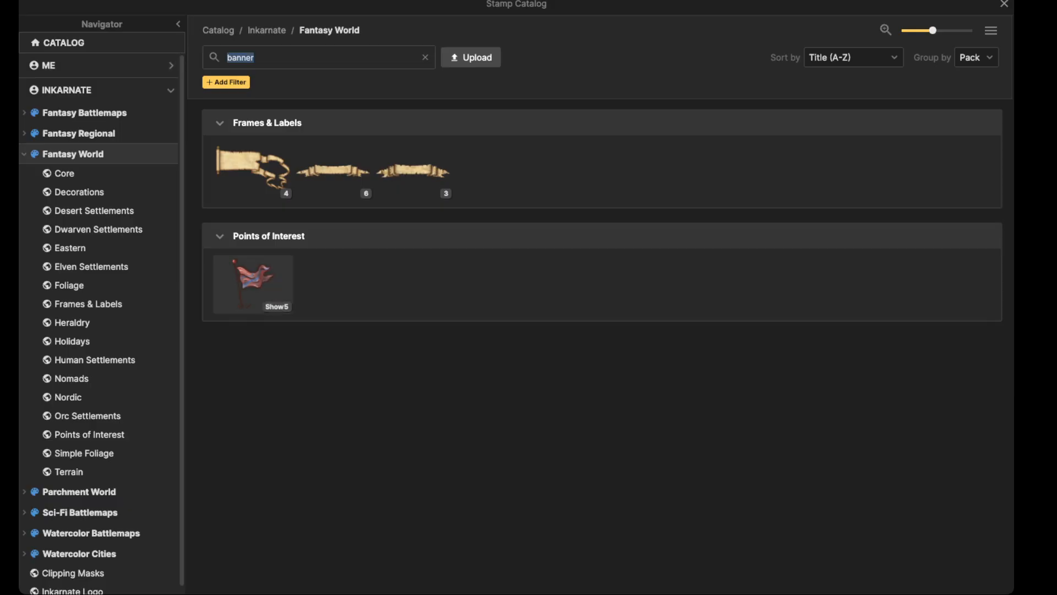
{"action": "key", "text": "BackSpace"}
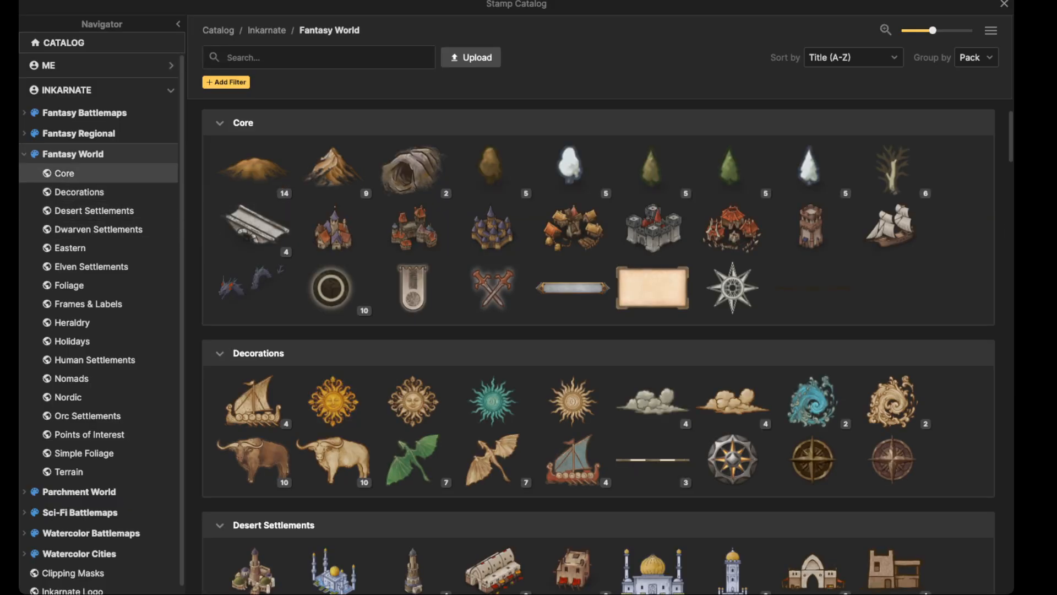
{"action": "left_click", "coordinate": [24, 154]}
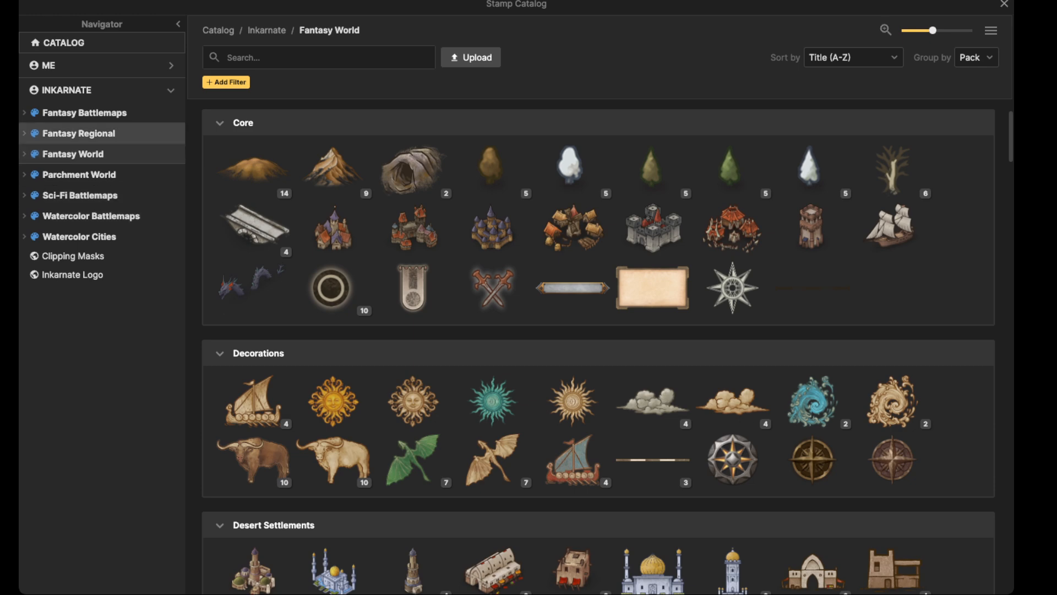
{"action": "left_click", "coordinate": [83, 112]}
{"action": "left_click", "coordinate": [259, 57]}
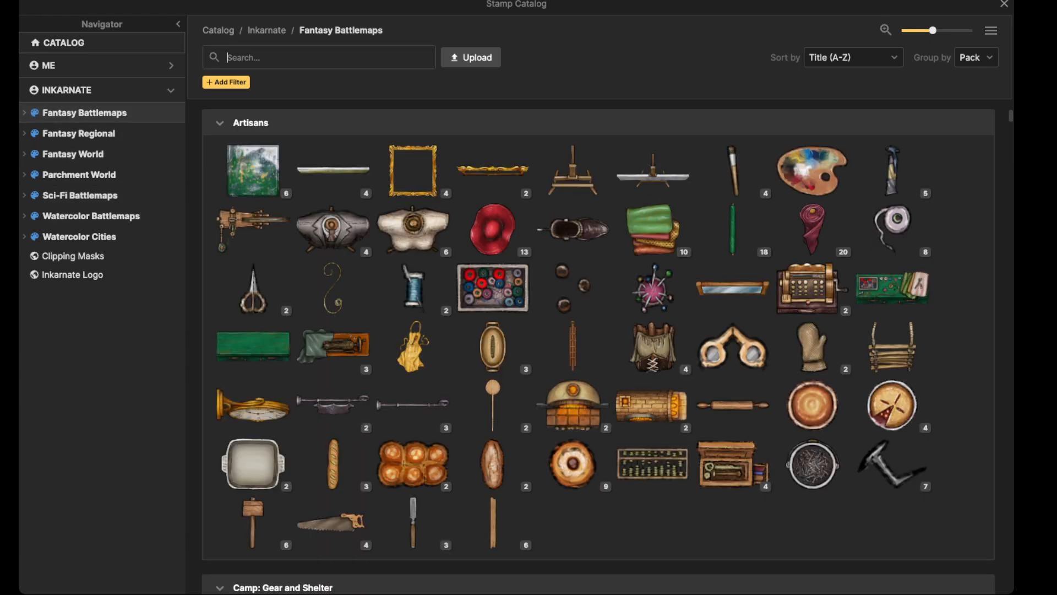
{"action": "type", "text": "corpse"}
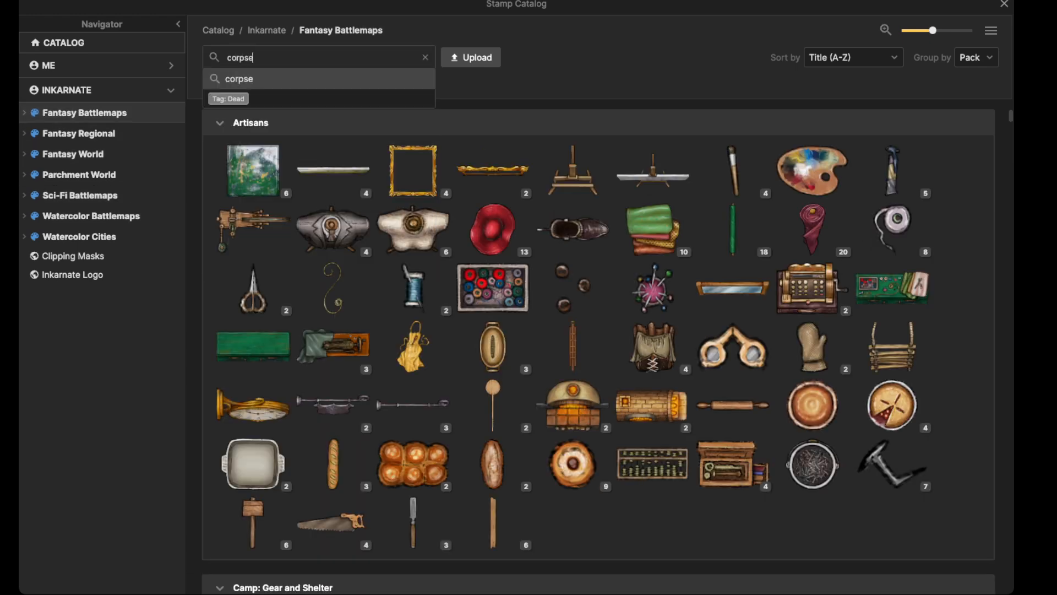
{"action": "key", "text": "Return"}
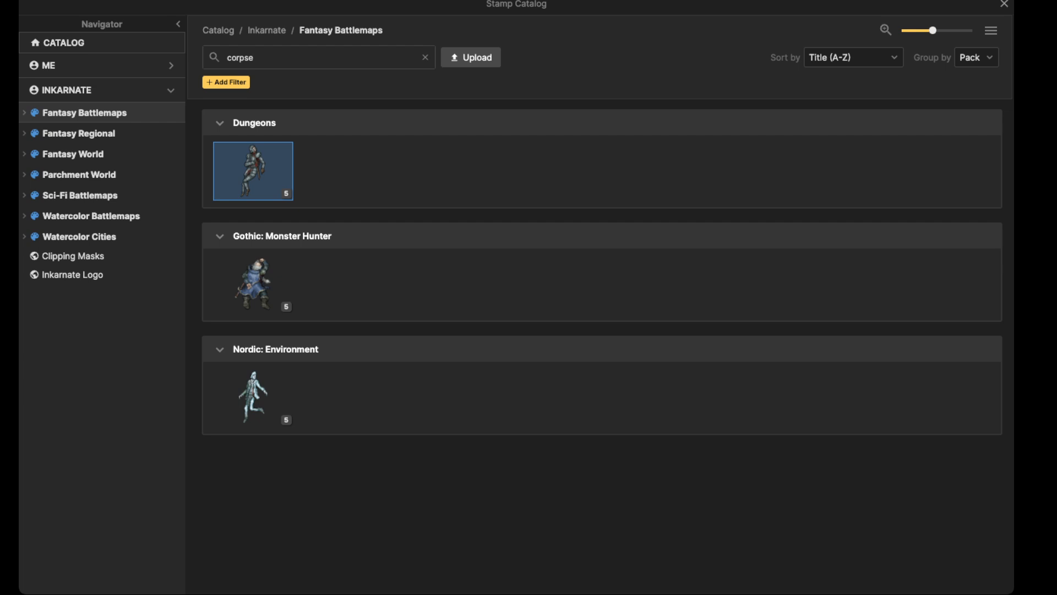
{"action": "left_click", "coordinate": [425, 58]}
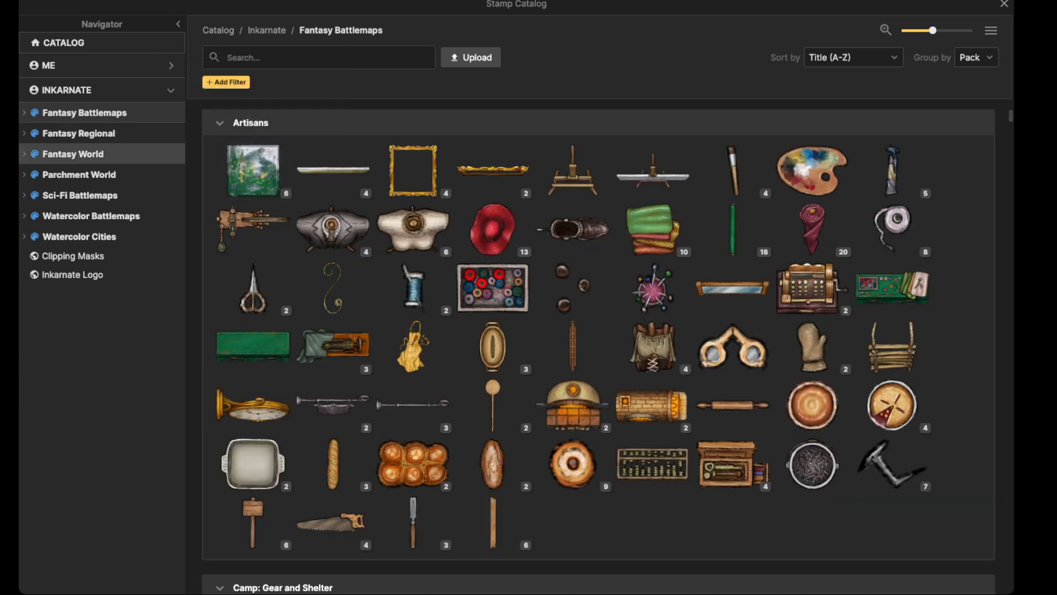
Step: Pick the red-haired woman in a long gown from the Gothic: Monster Hunter pack of the Fantasy Battlemaps stamps
{"action": "left_click", "coordinate": [83, 113]}
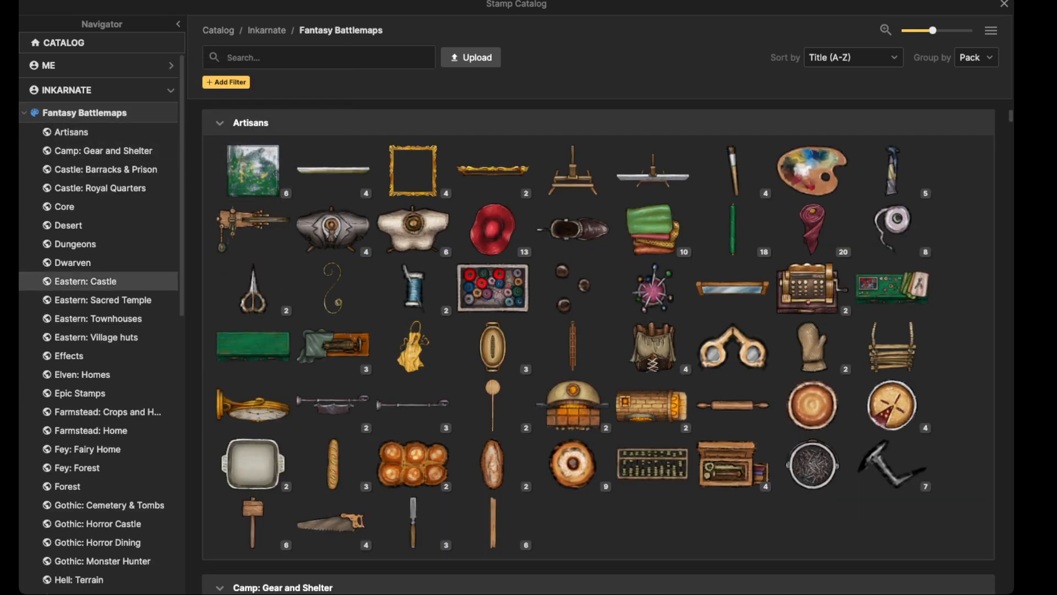
{"action": "scroll", "coordinate": [99, 352], "scroll_direction": "down", "scroll_amount": 5}
{"action": "scroll", "coordinate": [99, 360], "scroll_direction": "down", "scroll_amount": 8}
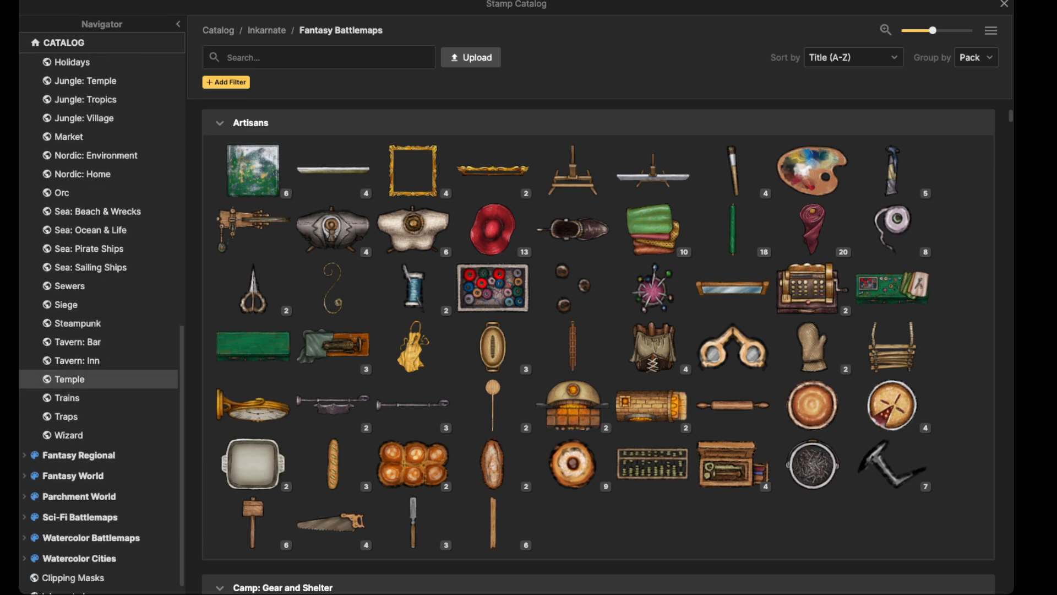
{"action": "scroll", "coordinate": [100, 275], "scroll_direction": "up", "scroll_amount": 3}
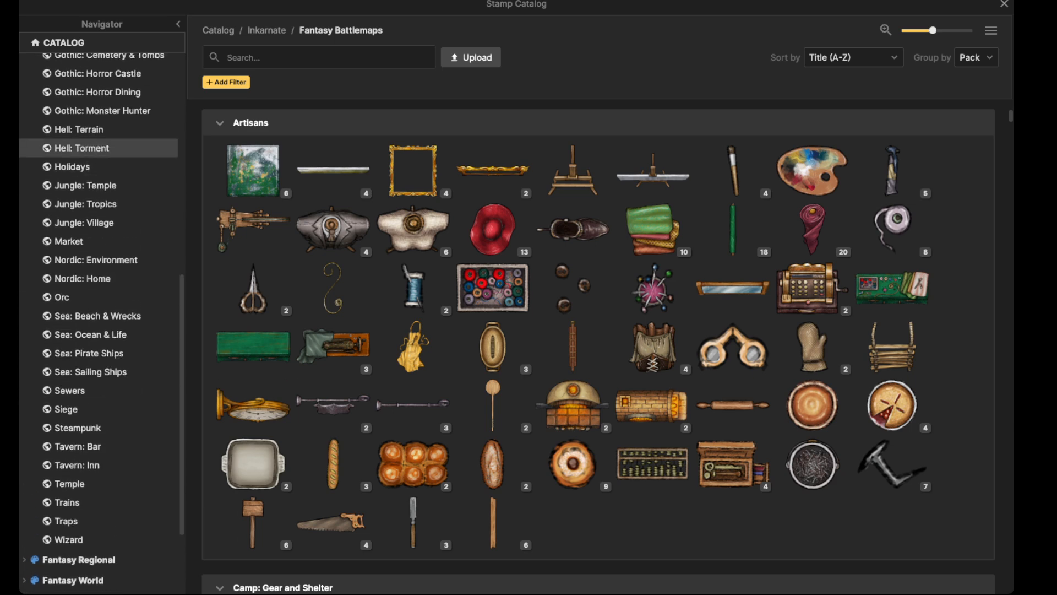
{"action": "left_click", "coordinate": [98, 92]}
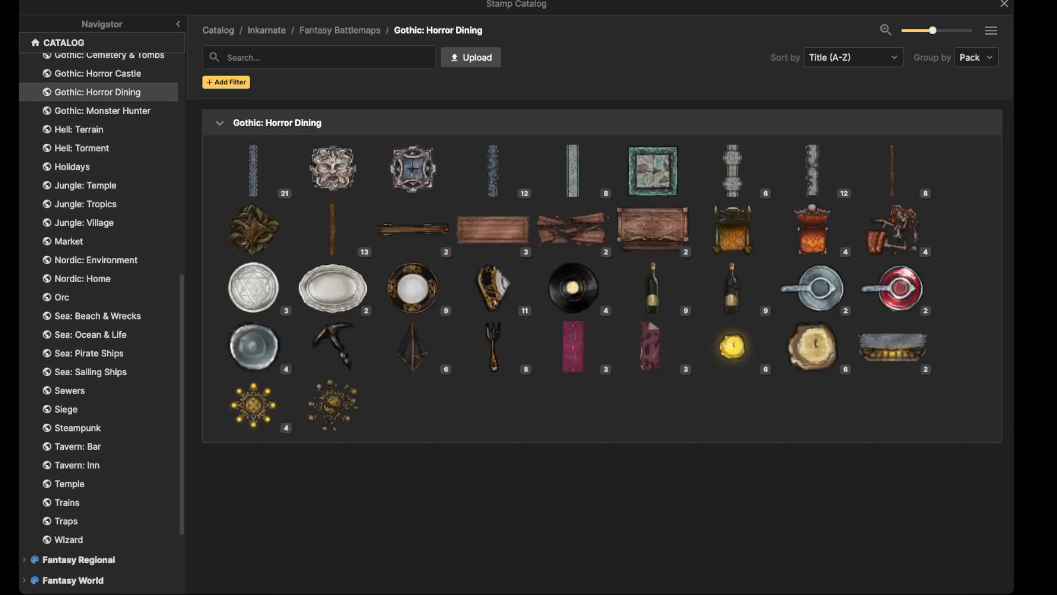
{"action": "left_click", "coordinate": [103, 111]}
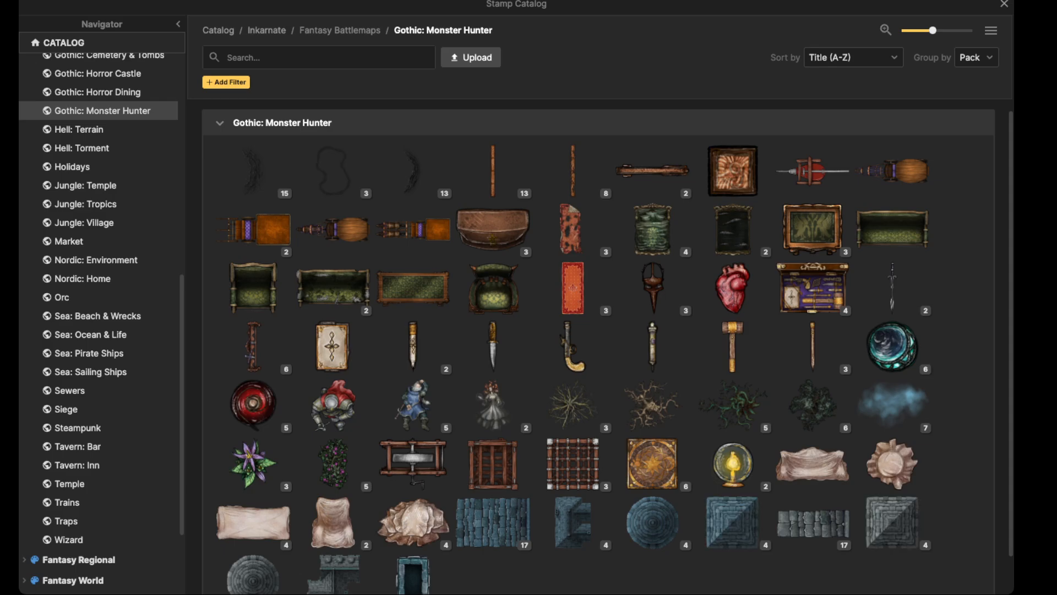
{"action": "left_click", "coordinate": [492, 404]}
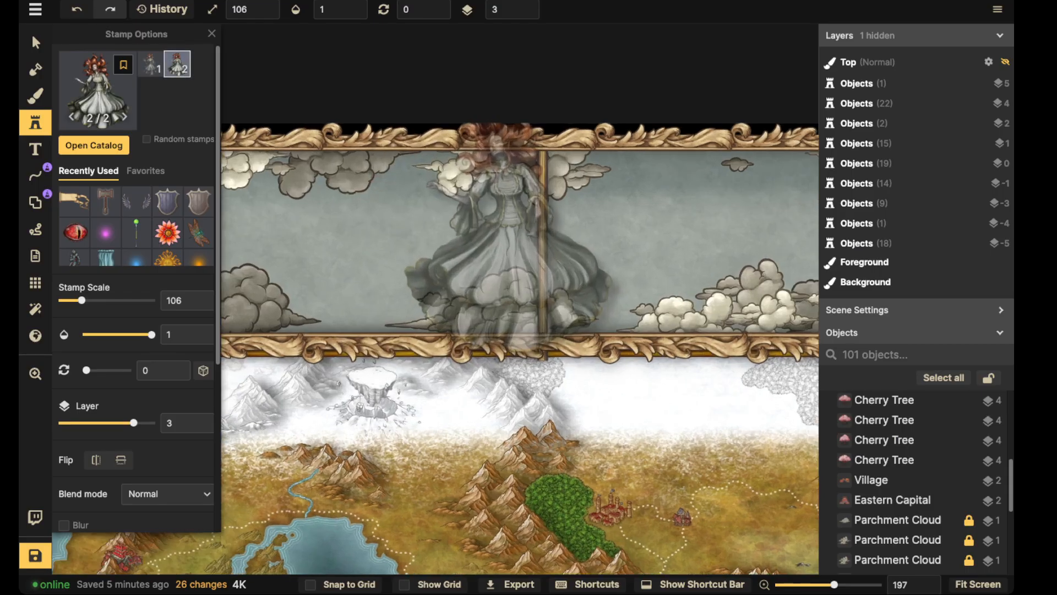
Step: Reduce the woman stamp to scale 66 and place it over the divider between the two empty cloud panels
{"action": "scroll", "coordinate": [509, 225], "scroll_direction": "up", "scroll_amount": 1}
{"action": "key", "text": "bracketleft"}
{"action": "key", "text": "bracketleft"}
{"action": "key", "text": "bracketleft"}
{"action": "key", "text": "bracketright"}
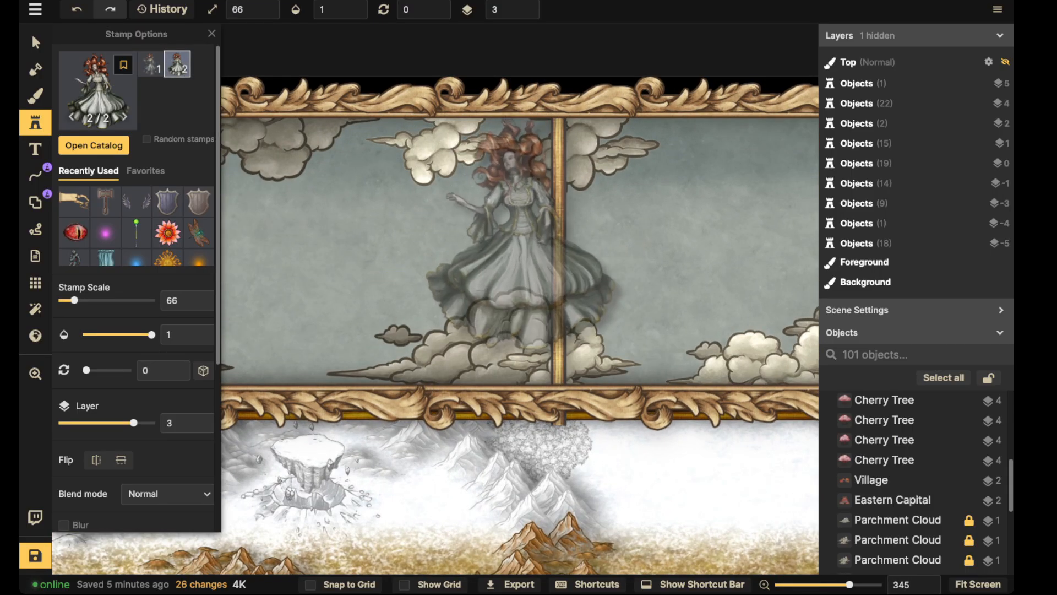
{"action": "left_click", "coordinate": [520, 233]}
{"action": "left_click", "coordinate": [35, 42]}
{"action": "scroll", "coordinate": [465, 218], "scroll_direction": "down", "scroll_amount": 5}
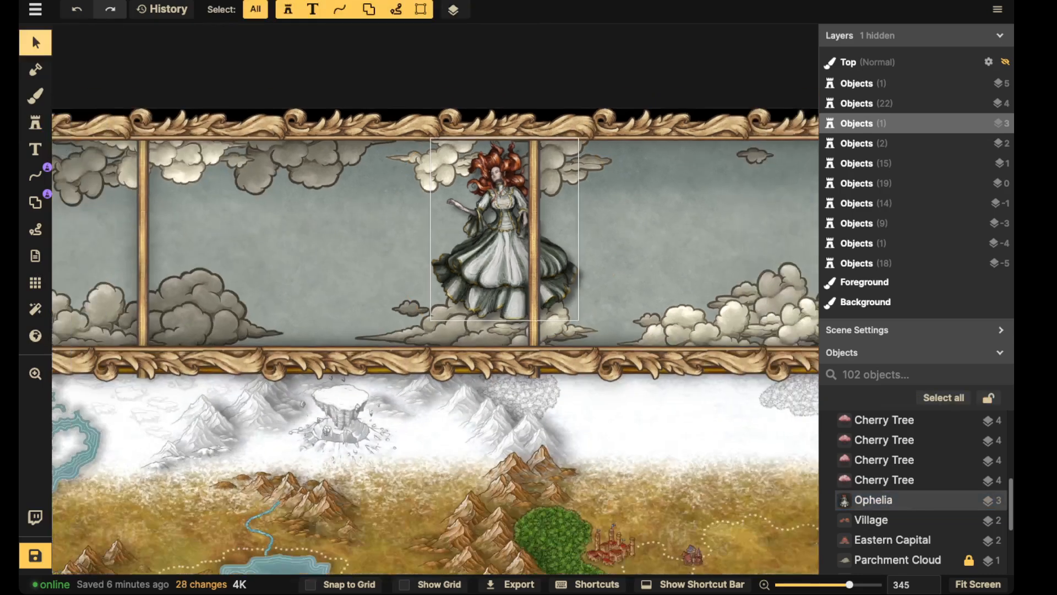
{"action": "scroll", "coordinate": [396, 234], "scroll_direction": "down", "scroll_amount": 5}
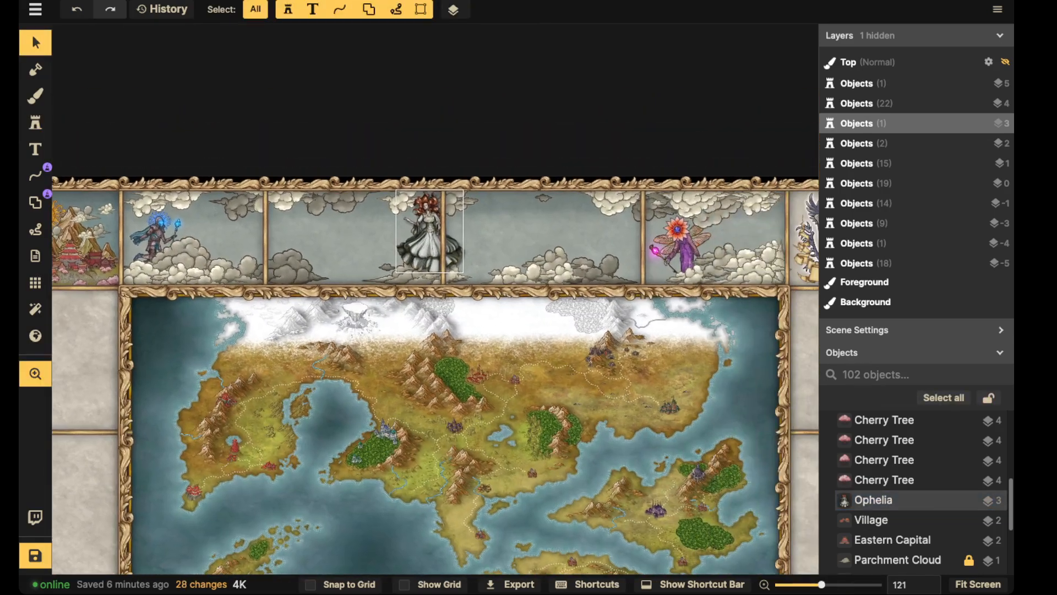
Step: Set the woman's shadow to None and place her at scale 56 in the empty cloud panel beside the flower-headed god
{"action": "left_click", "coordinate": [874, 499]}
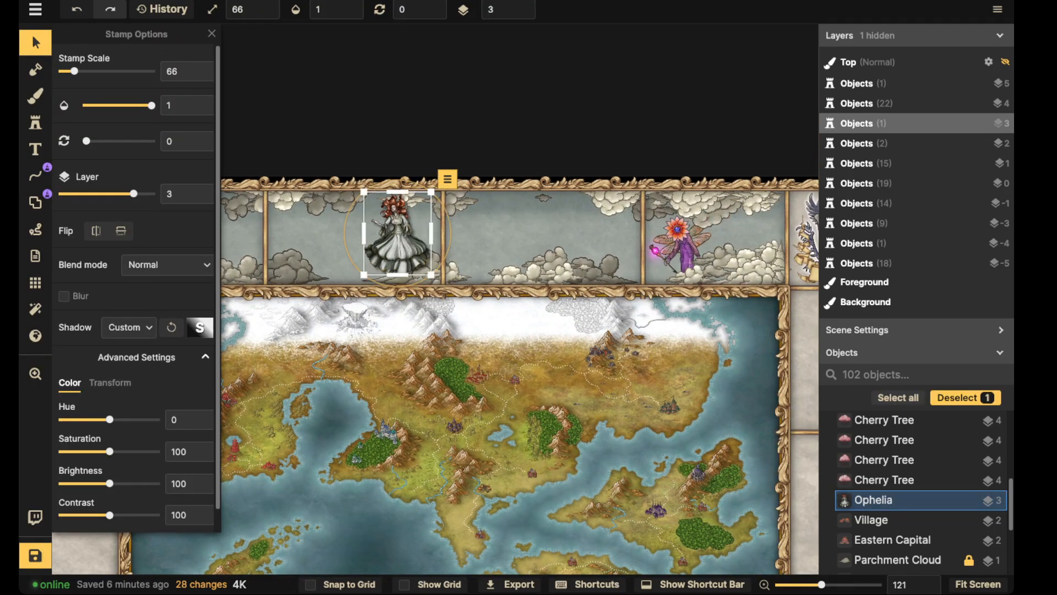
{"action": "left_click", "coordinate": [129, 327]}
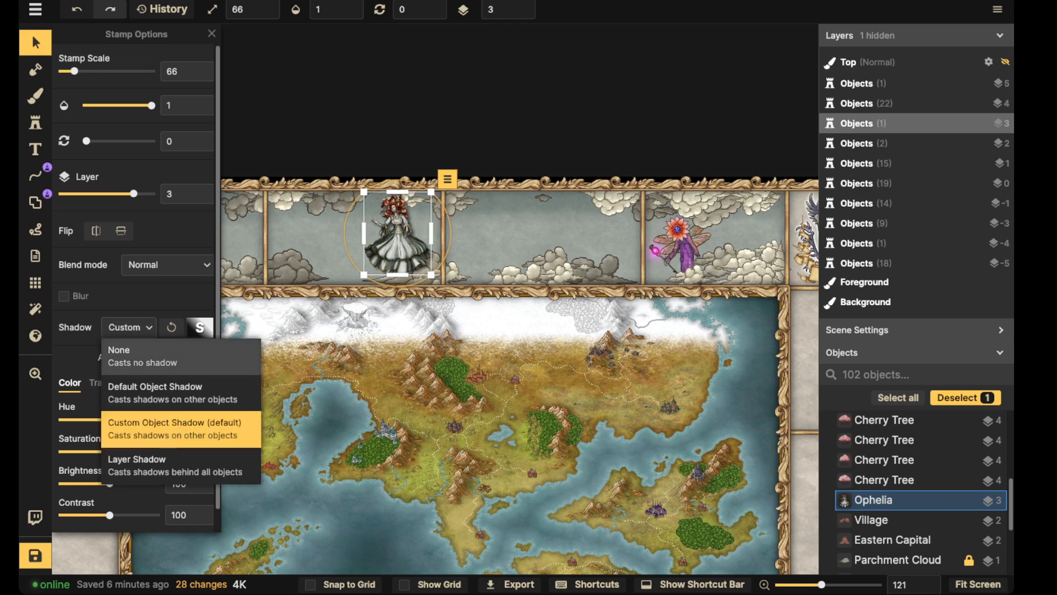
{"action": "left_click", "coordinate": [127, 354]}
{"action": "left_click_drag", "start_coordinate": [74, 71], "coordinate": [72, 71]}
{"action": "left_click_drag", "start_coordinate": [495, 234], "coordinate": [489, 233]}
Step: Rotate the woman to 15 degrees and lower her contrast to 74
{"action": "scroll", "coordinate": [491, 231], "scroll_direction": "up", "scroll_amount": 3}
{"action": "scroll", "coordinate": [489, 234], "scroll_direction": "down", "scroll_amount": 1}
{"action": "left_click_drag", "start_coordinate": [109, 515], "coordinate": [98, 515]}
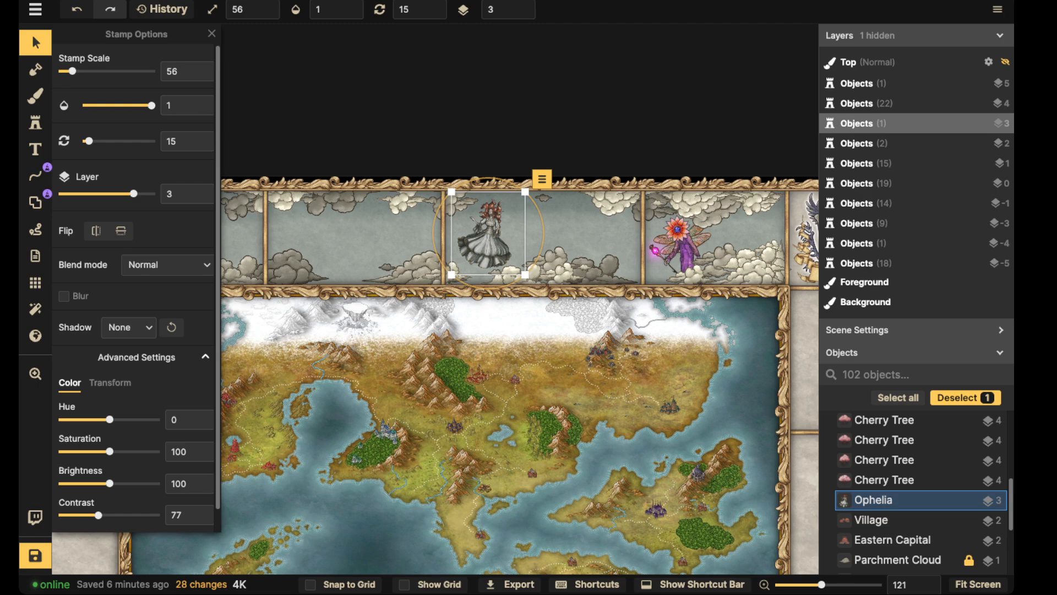
{"action": "scroll", "coordinate": [504, 226], "scroll_direction": "up", "scroll_amount": 3}
{"action": "left_click", "coordinate": [488, 234]}
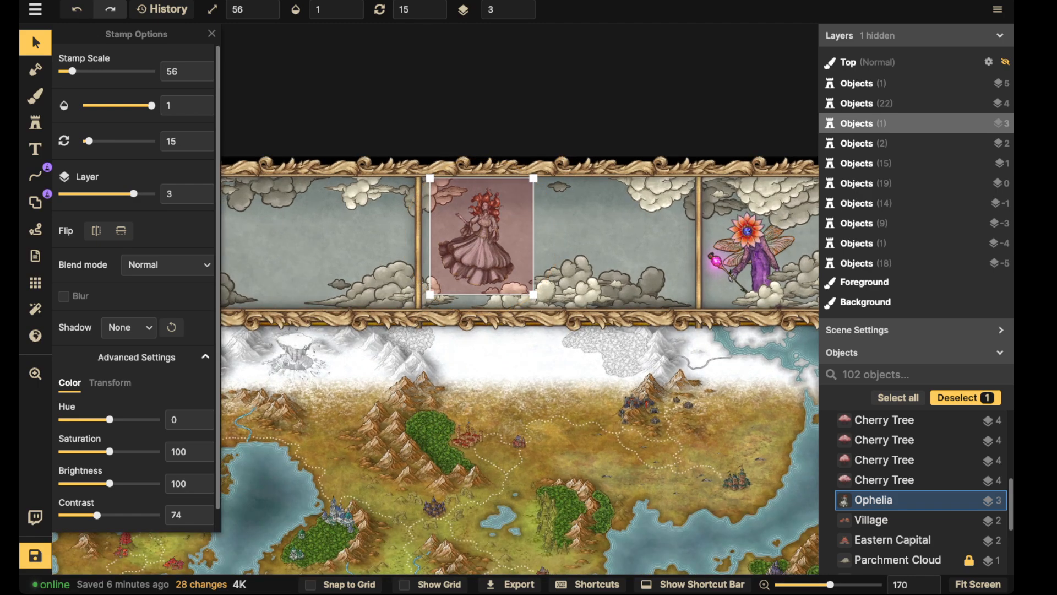
{"action": "left_click", "coordinate": [488, 233]}
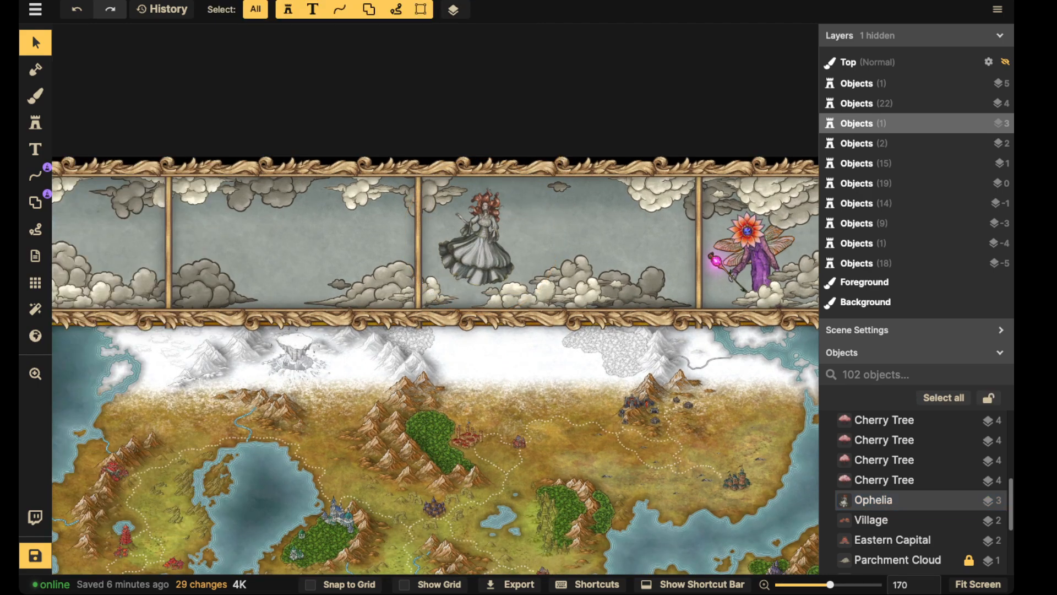
Step: Paste a horizontally flipped copy of the woman into the panel across the divider and rotate it to 330 degrees
{"action": "left_click", "coordinate": [488, 234]}
{"action": "left_click", "coordinate": [488, 234]}
{"action": "key", "text": "ctrl+v"}
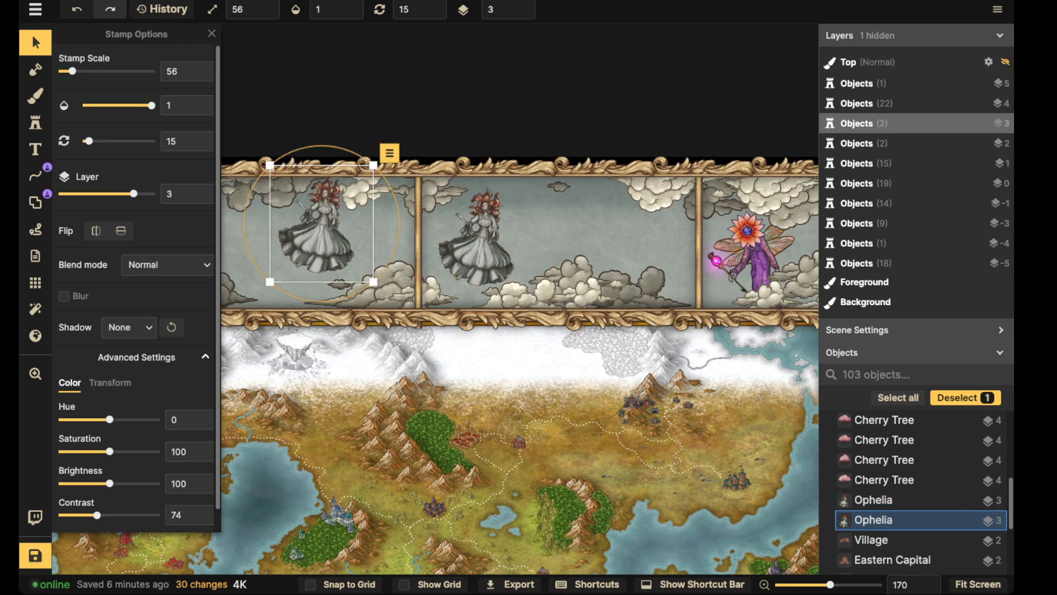
{"action": "left_click", "coordinate": [96, 231]}
{"action": "scroll", "coordinate": [325, 229], "scroll_direction": "down", "scroll_amount": 2}
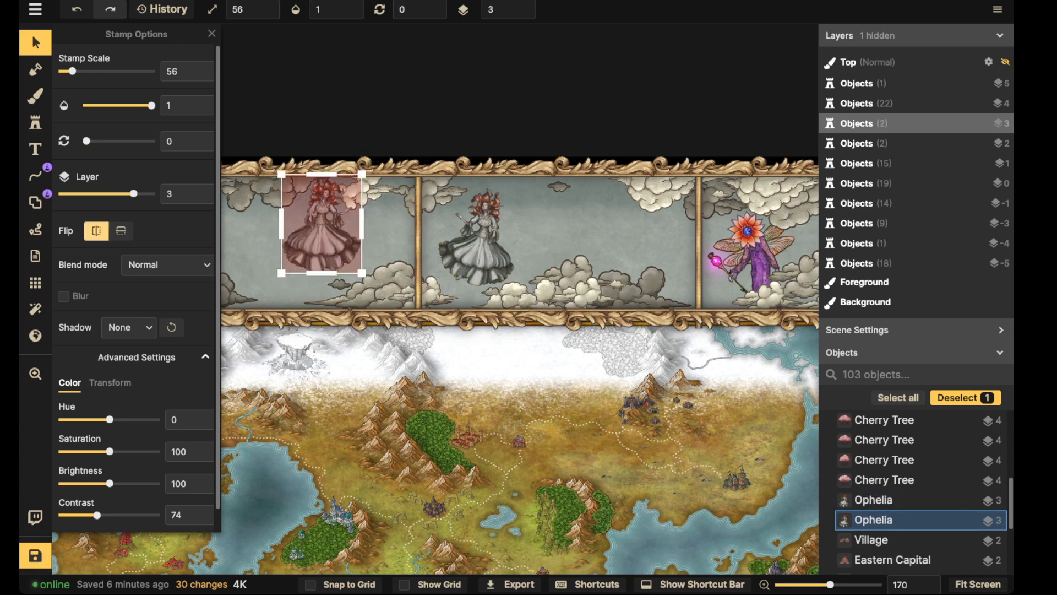
{"action": "left_click_drag", "start_coordinate": [324, 228], "coordinate": [370, 250]}
{"action": "scroll", "coordinate": [370, 249], "scroll_direction": "down", "scroll_amount": 1}
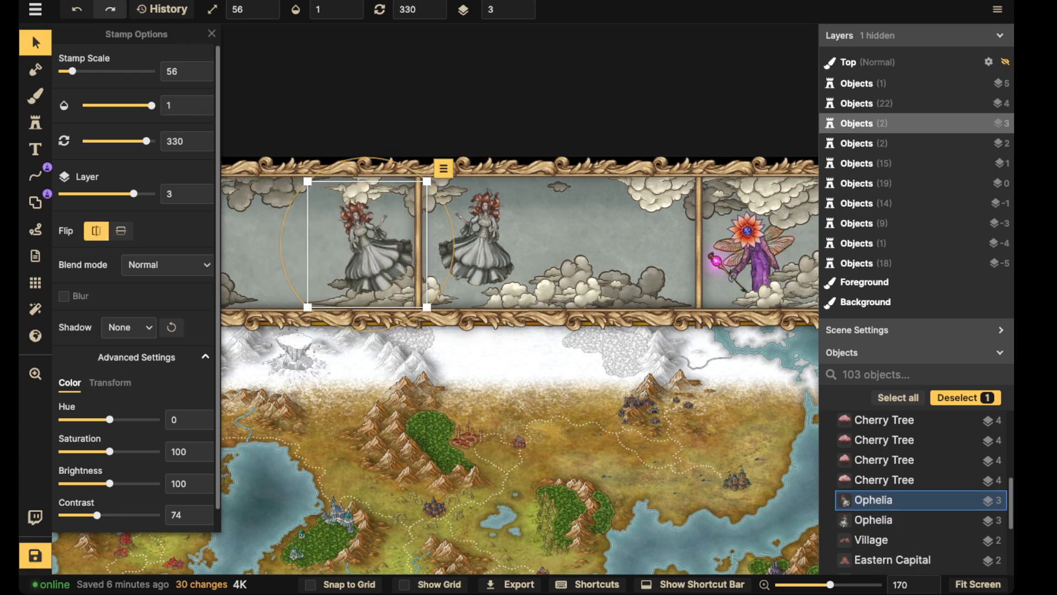
Step: Move both women to layer -5 and reposition them so their skirts tuck behind the clouds on either side of the divider
{"action": "left_click", "coordinate": [480, 245], "text": "shift"}
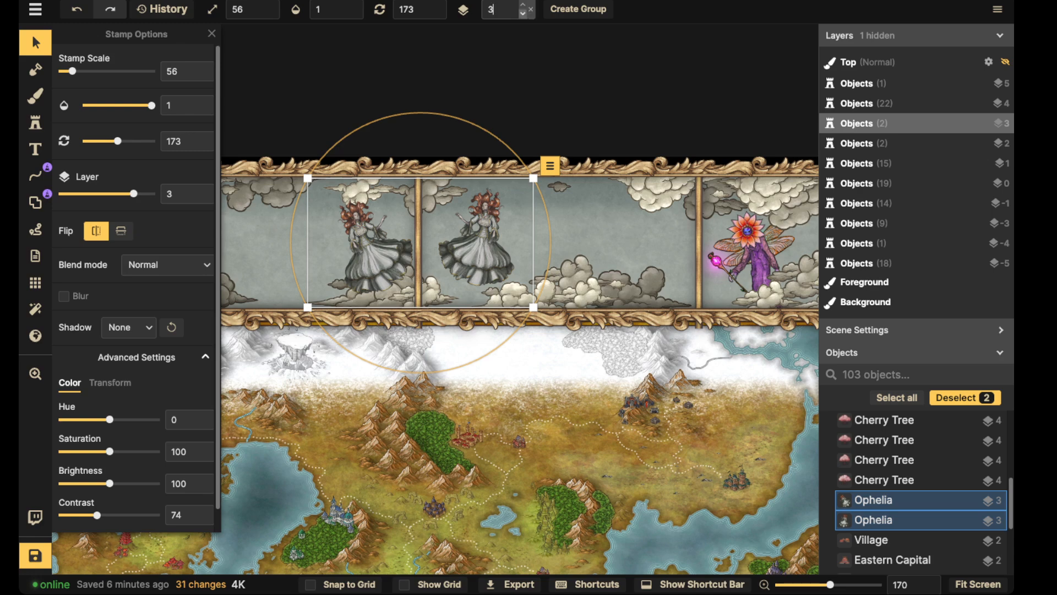
{"action": "left_click", "coordinate": [523, 14]}
{"action": "left_click", "coordinate": [369, 241]}
{"action": "mouse_move", "coordinate": [369, 241]}
{"action": "left_mouse_down"}
{"action": "mouse_move", "coordinate": [380, 248]}
{"action": "mouse_move", "coordinate": [371, 249]}
{"action": "left_mouse_up"}
{"action": "left_click_drag", "start_coordinate": [482, 243], "coordinate": [491, 252]}
{"action": "left_click_drag", "start_coordinate": [368, 247], "coordinate": [351, 243]}
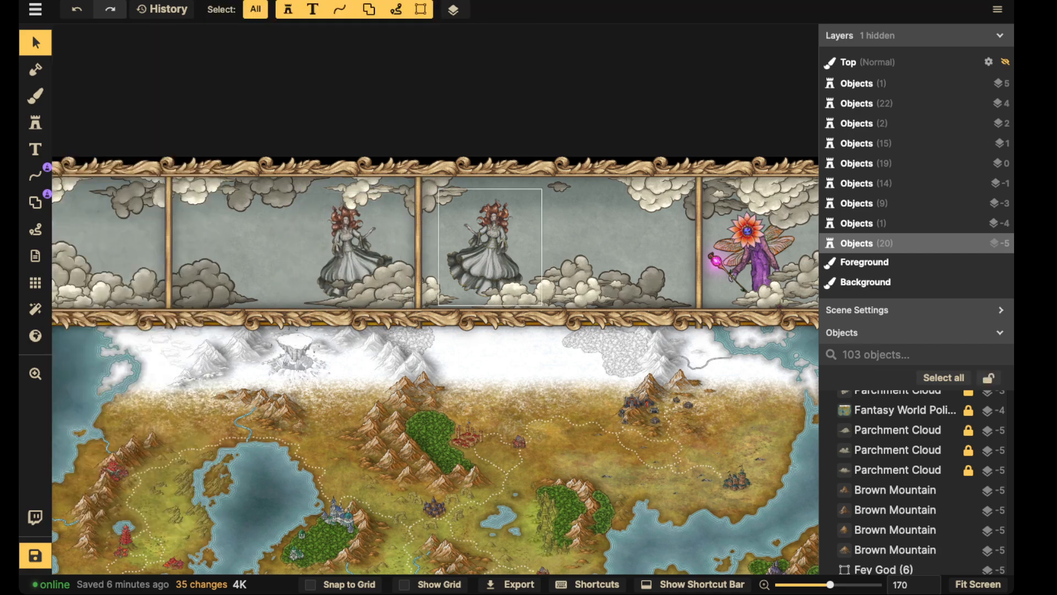
{"action": "left_click_drag", "start_coordinate": [489, 247], "coordinate": [490, 249]}
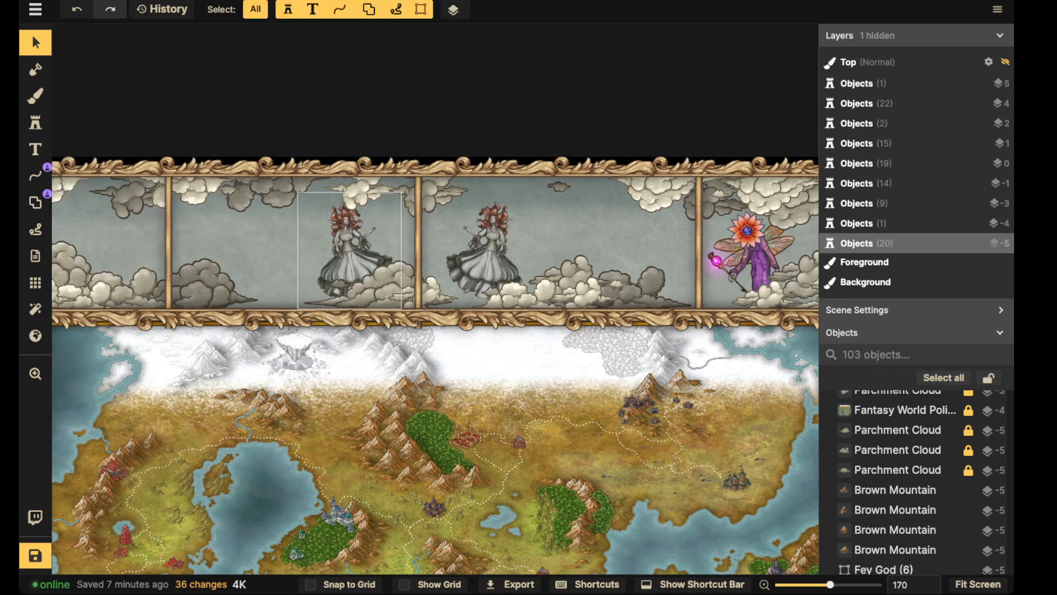
Step: Search the Fantasy Battlemaps stamps for "summon" and pick the unbroken red summoning circle
{"action": "left_click", "coordinate": [35, 122]}
{"action": "left_click", "coordinate": [113, 104]}
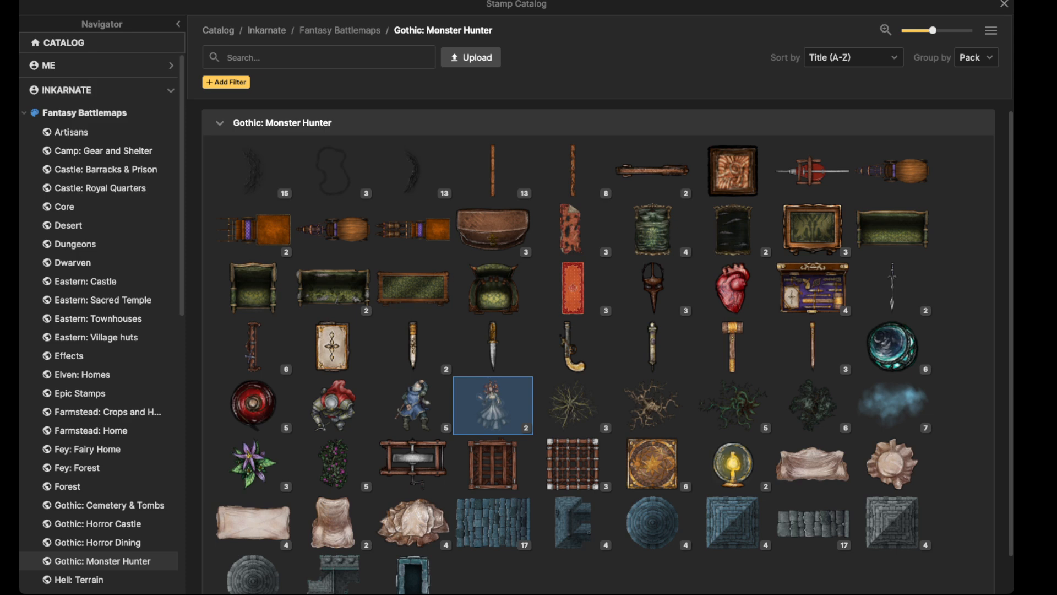
{"action": "type", "text": "summon"}
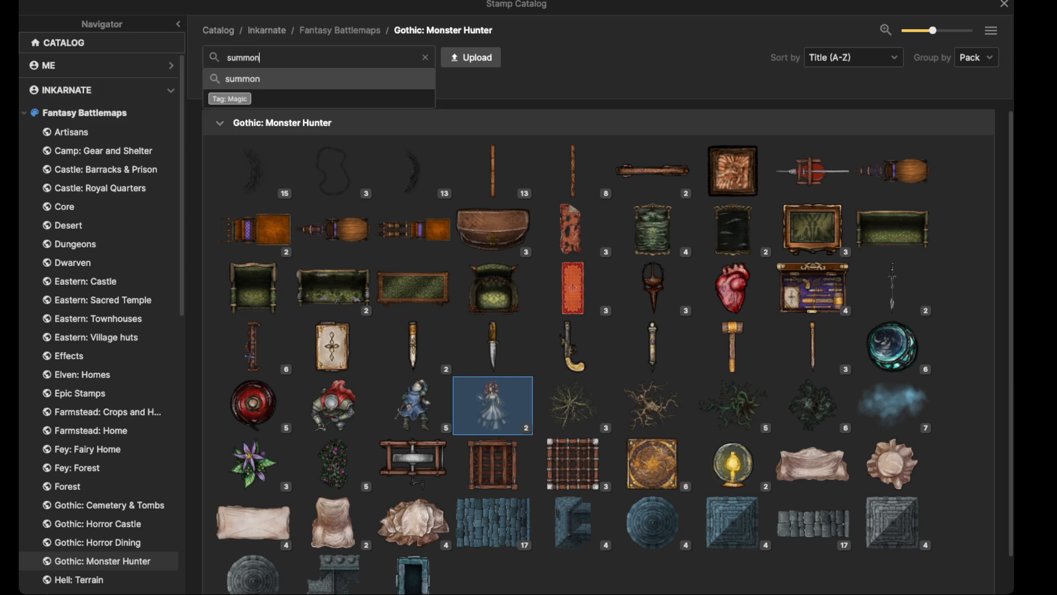
{"action": "key", "text": "Return"}
{"action": "left_click", "coordinate": [340, 30]}
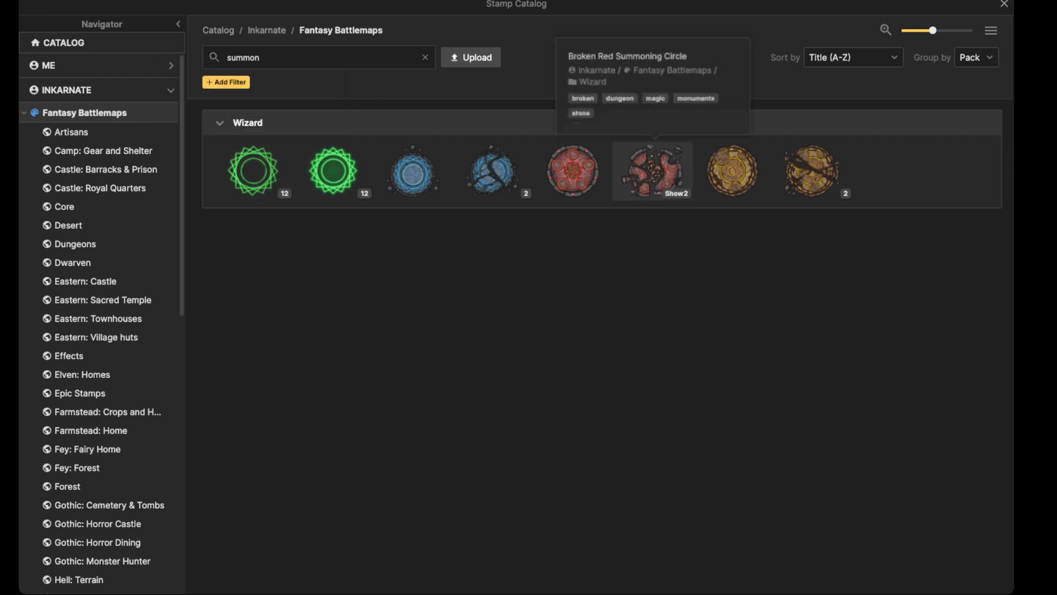
{"action": "left_click", "coordinate": [573, 171]}
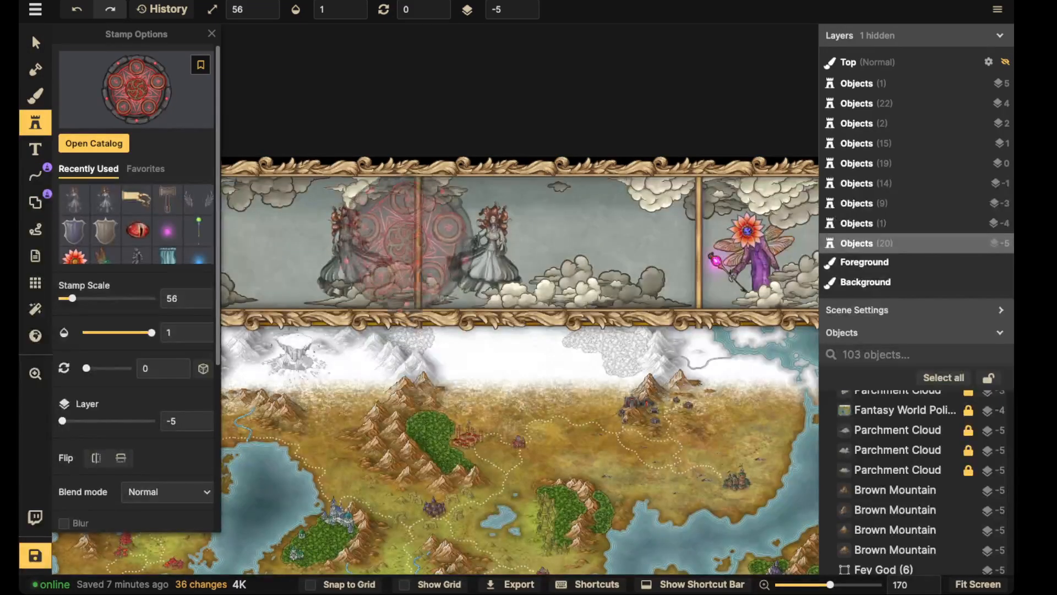
Step: Stamp the red summoning circle at scale 36 on layer -5 over the gold divider between the two women
{"action": "left_click", "coordinate": [418, 227]}
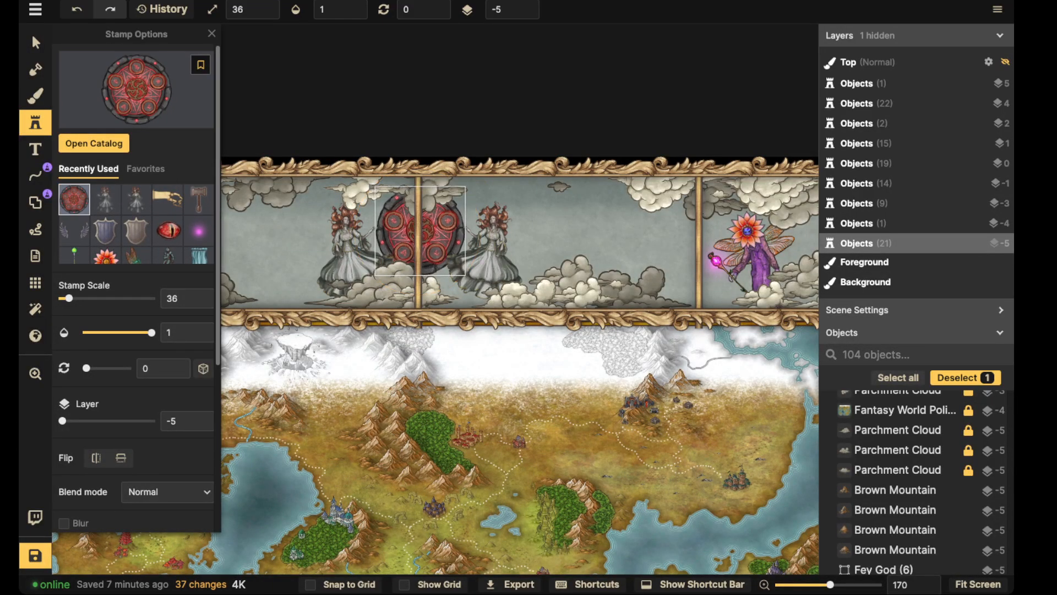
{"action": "scroll", "coordinate": [392, 212], "scroll_direction": "down", "scroll_amount": 4}
{"action": "left_click_drag", "start_coordinate": [366, 206], "coordinate": [436, 147]}
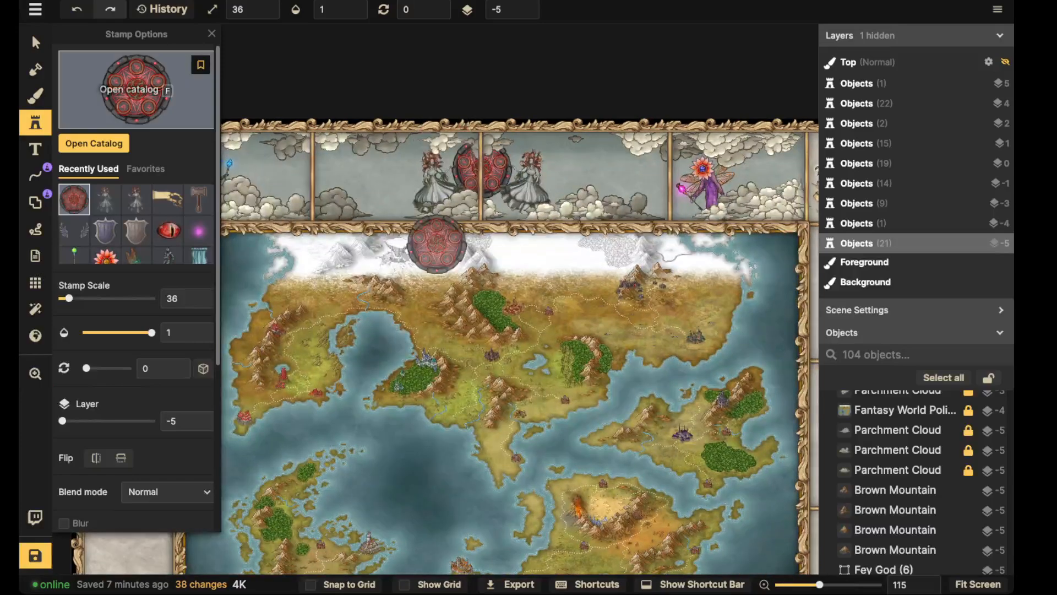
{"action": "left_click", "coordinate": [36, 43]}
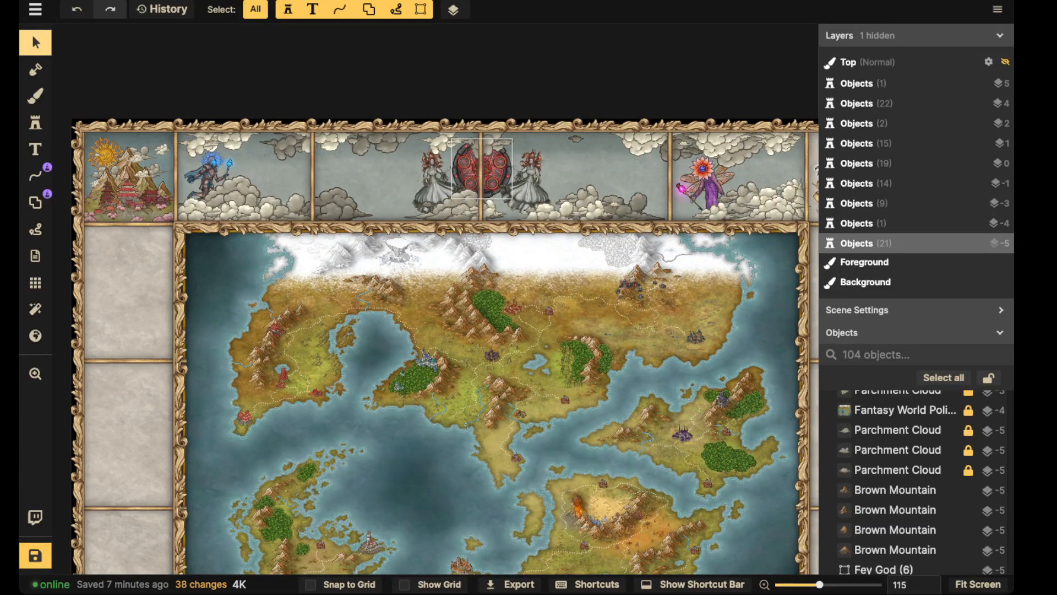
{"action": "scroll", "coordinate": [454, 169], "scroll_direction": "down", "scroll_amount": 2}
{"action": "left_click_drag", "start_coordinate": [455, 170], "coordinate": [455, 119]}
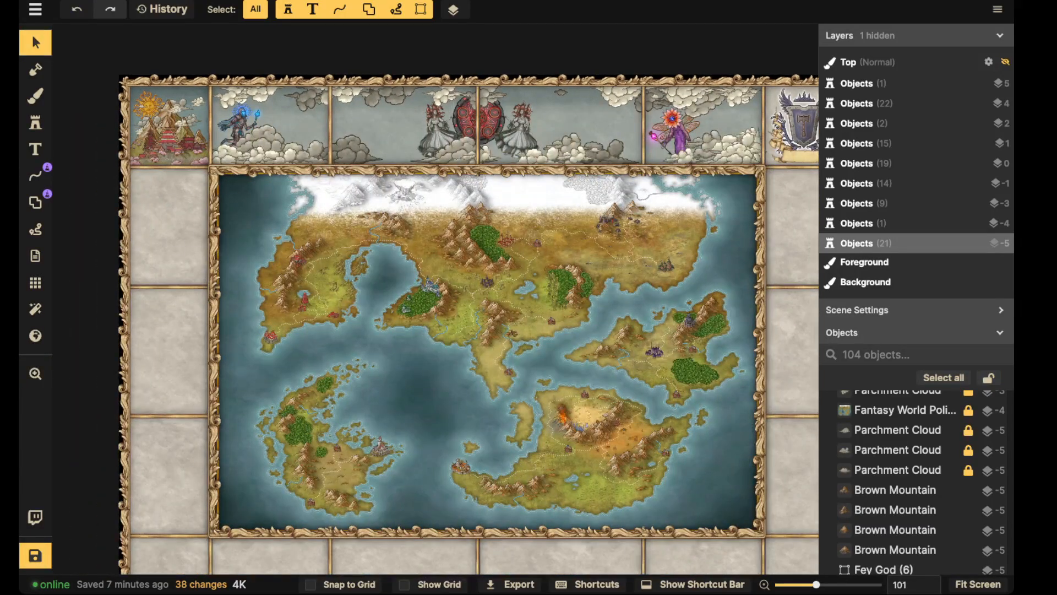
Step: Inside the Frame group, open a portal 25.6 wide in the vertical gold divider where it crosses the summoning circle
{"action": "scroll", "coordinate": [914, 479], "scroll_direction": "up", "scroll_amount": 10}
{"action": "left_click", "coordinate": [879, 419]}
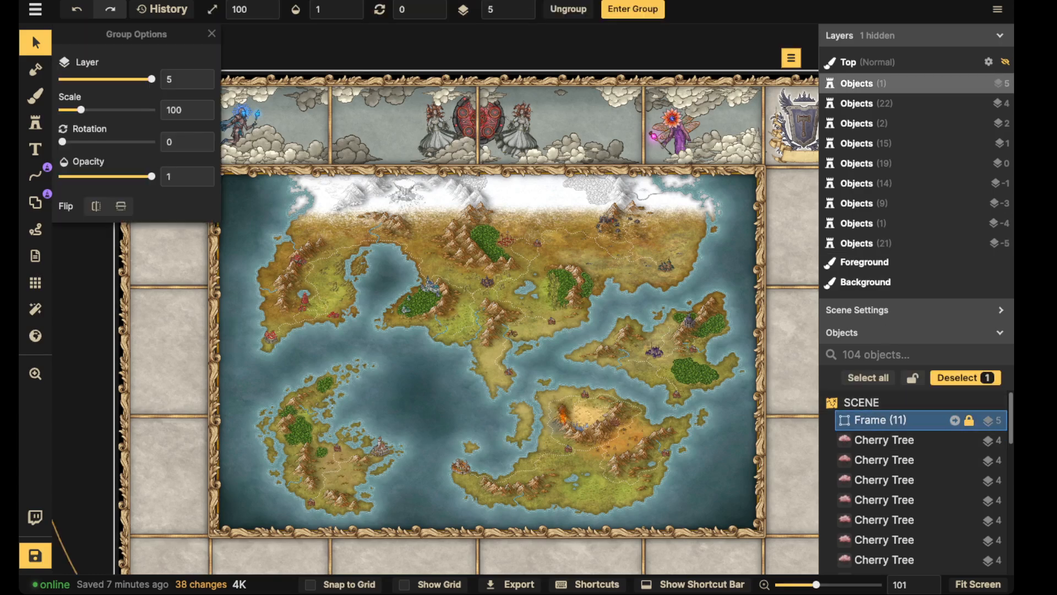
{"action": "double_click", "coordinate": [880, 421]}
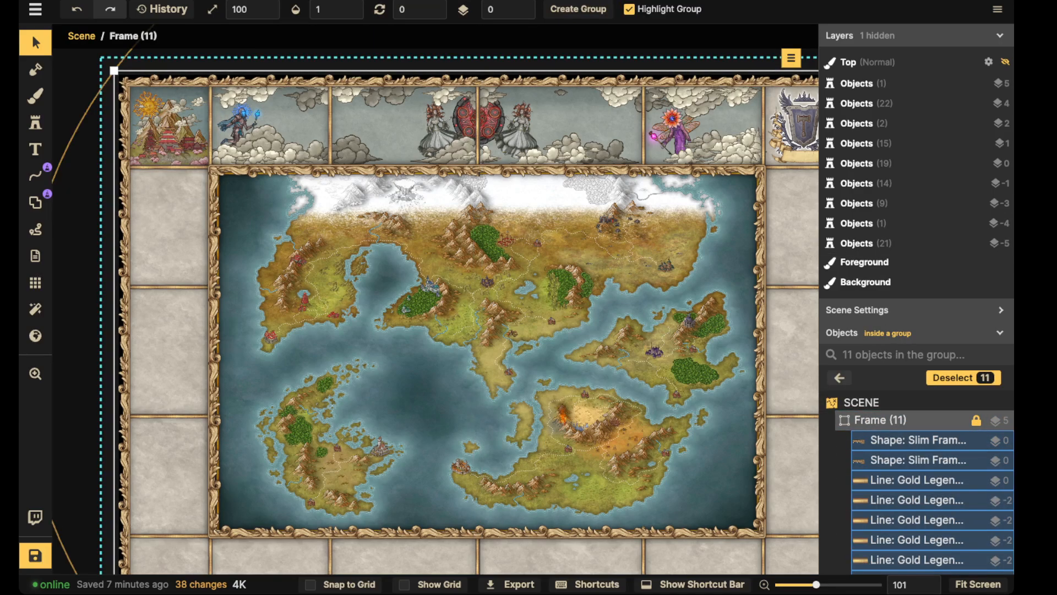
{"action": "left_click", "coordinate": [35, 175]}
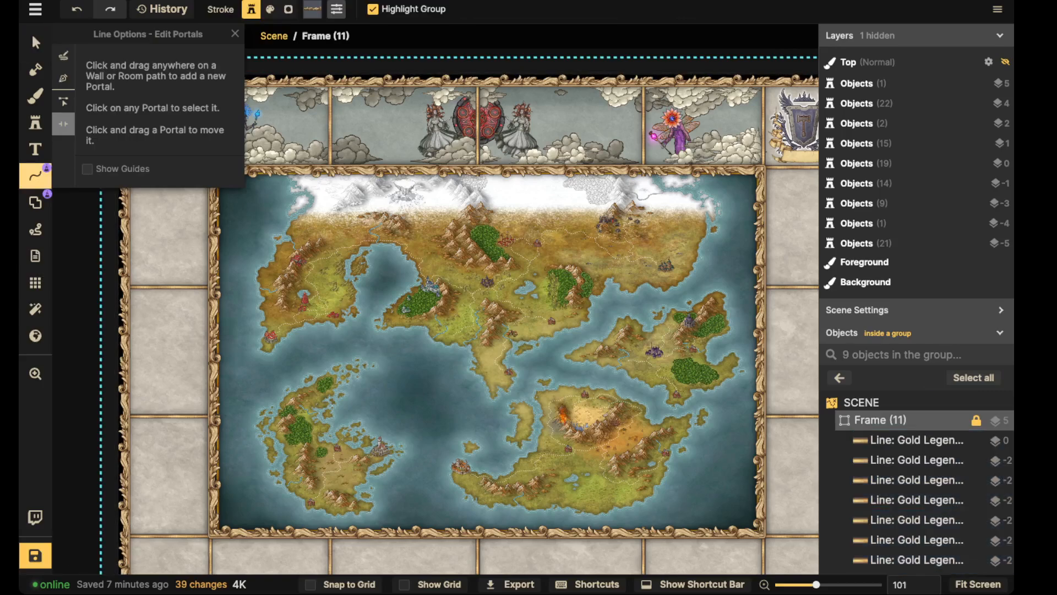
{"action": "left_click", "coordinate": [477, 351]}
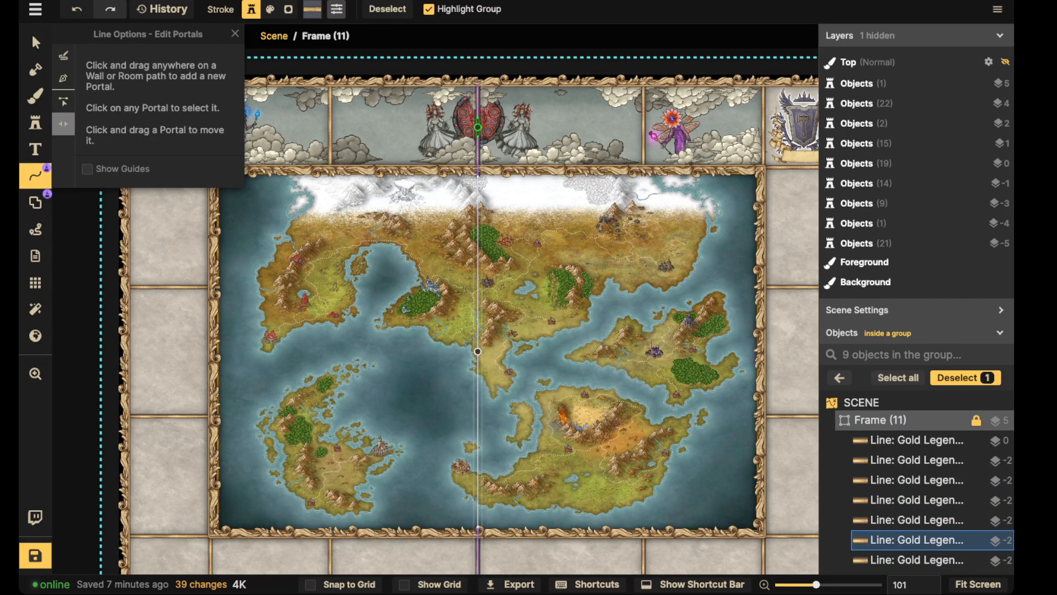
{"action": "left_click", "coordinate": [477, 127]}
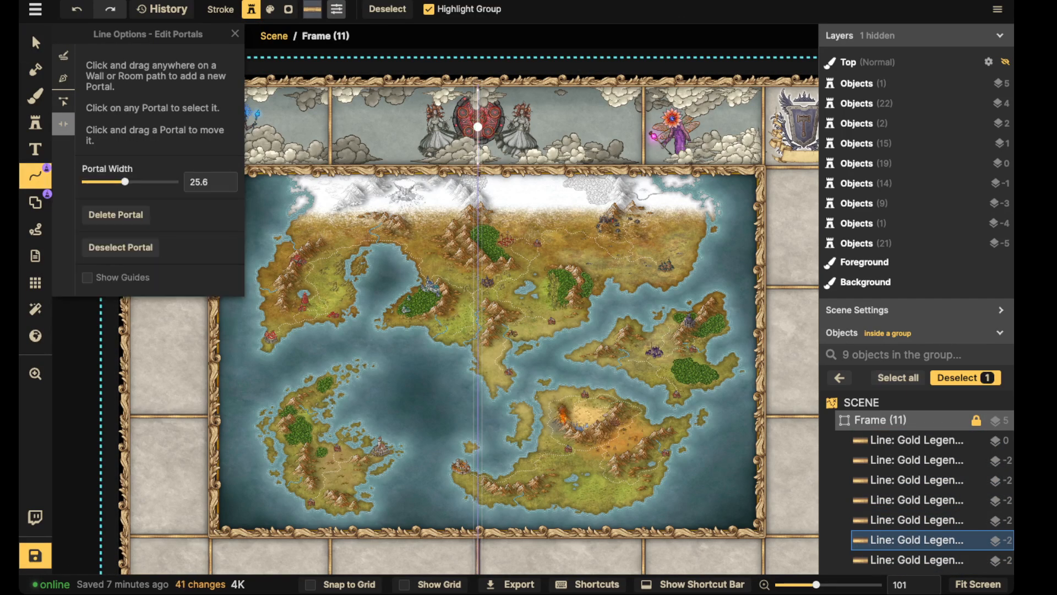
{"action": "left_click", "coordinate": [36, 43]}
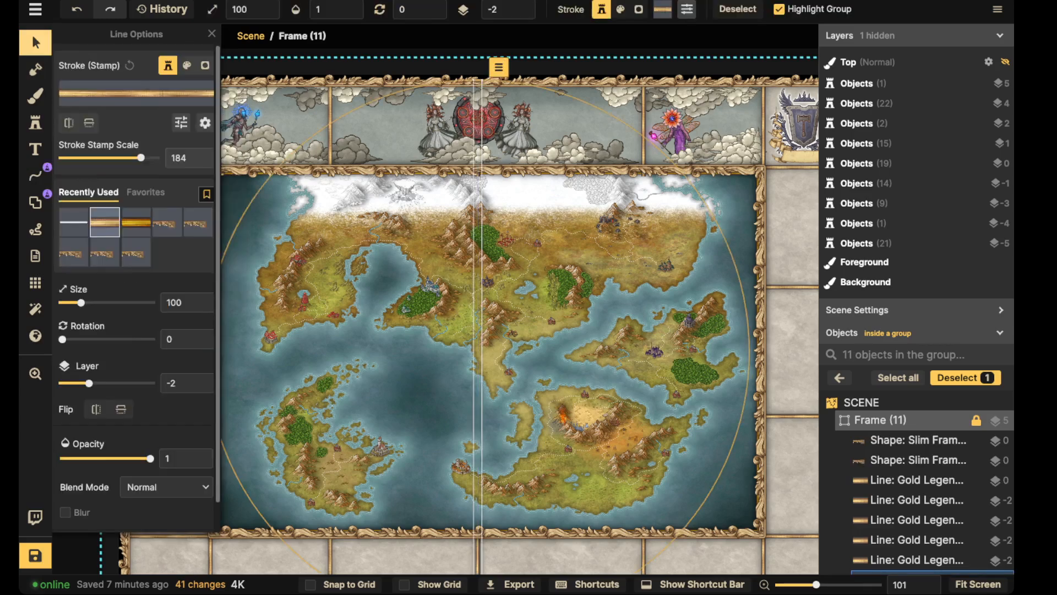
{"action": "key", "text": "Escape"}
Step: Exit the Frame group and nudge the woman to the right of the summoning circle slightly away from it
{"action": "scroll", "coordinate": [477, 193], "scroll_direction": "down", "scroll_amount": 3}
{"action": "scroll", "coordinate": [462, 192], "scroll_direction": "up", "scroll_amount": 3}
{"action": "scroll", "coordinate": [406, 142], "scroll_direction": "up", "scroll_amount": 2}
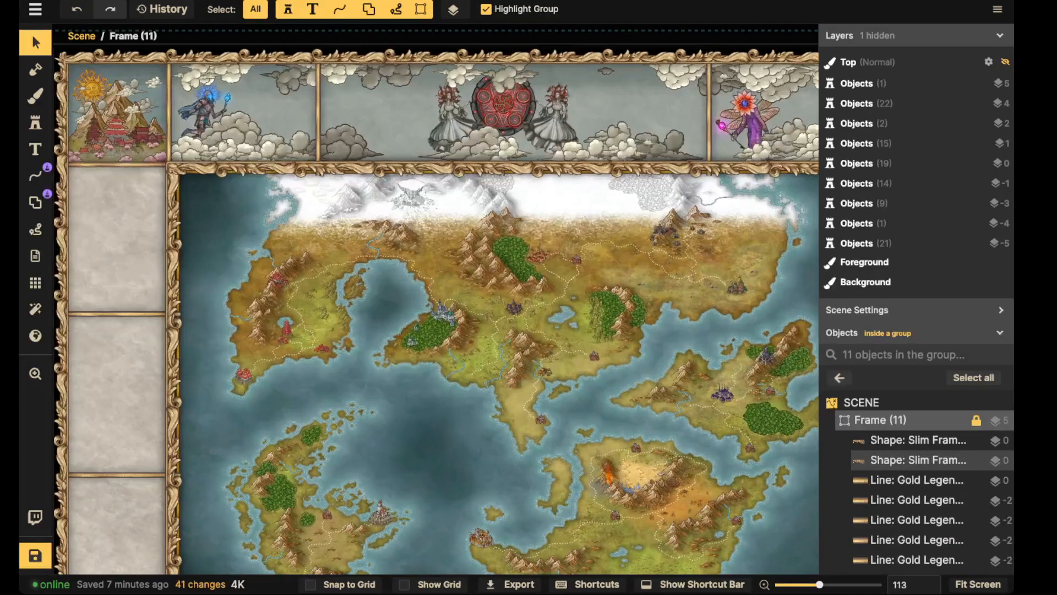
{"action": "left_click", "coordinate": [515, 116]}
{"action": "key", "text": "Escape"}
{"action": "scroll", "coordinate": [516, 116], "scroll_direction": "down", "scroll_amount": 1}
{"action": "left_click_drag", "start_coordinate": [516, 115], "coordinate": [511, 144]}
{"action": "left_click", "coordinate": [511, 144]}
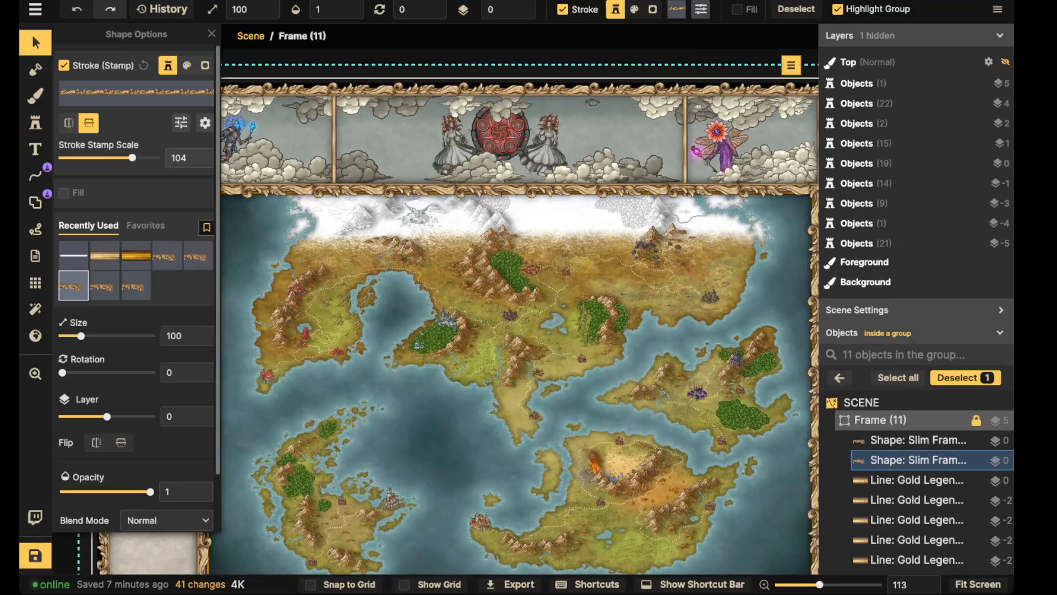
{"action": "key", "text": "Escape"}
{"action": "scroll", "coordinate": [484, 165], "scroll_direction": "up", "scroll_amount": 2}
{"action": "key", "text": "Escape"}
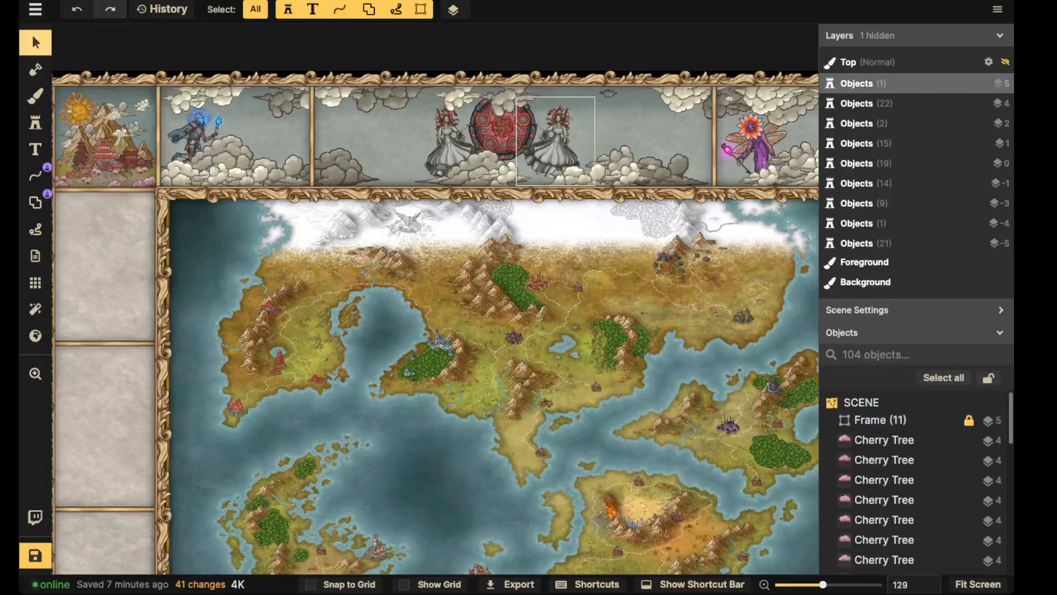
{"action": "left_click", "coordinate": [555, 142]}
{"action": "left_click_drag", "start_coordinate": [555, 142], "coordinate": [557, 141]}
Step: Set the summoning circle's blend mode to Luminosity, its brightness to 162 and its contrast to 68
{"action": "left_click", "coordinate": [499, 132]}
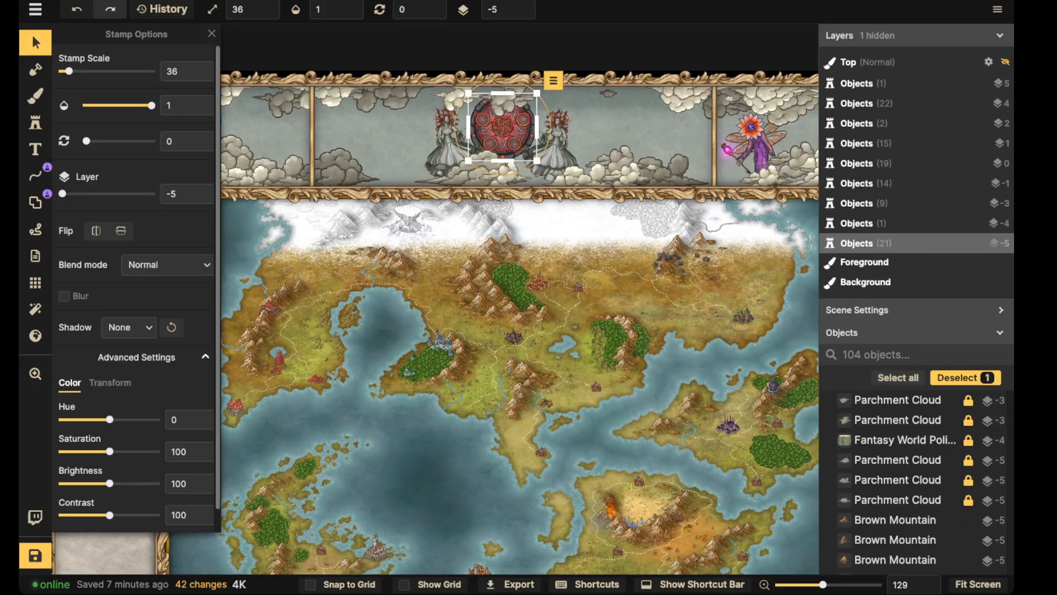
{"action": "scroll", "coordinate": [490, 134], "scroll_direction": "down", "scroll_amount": 1}
{"action": "scroll", "coordinate": [489, 136], "scroll_direction": "up", "scroll_amount": 1}
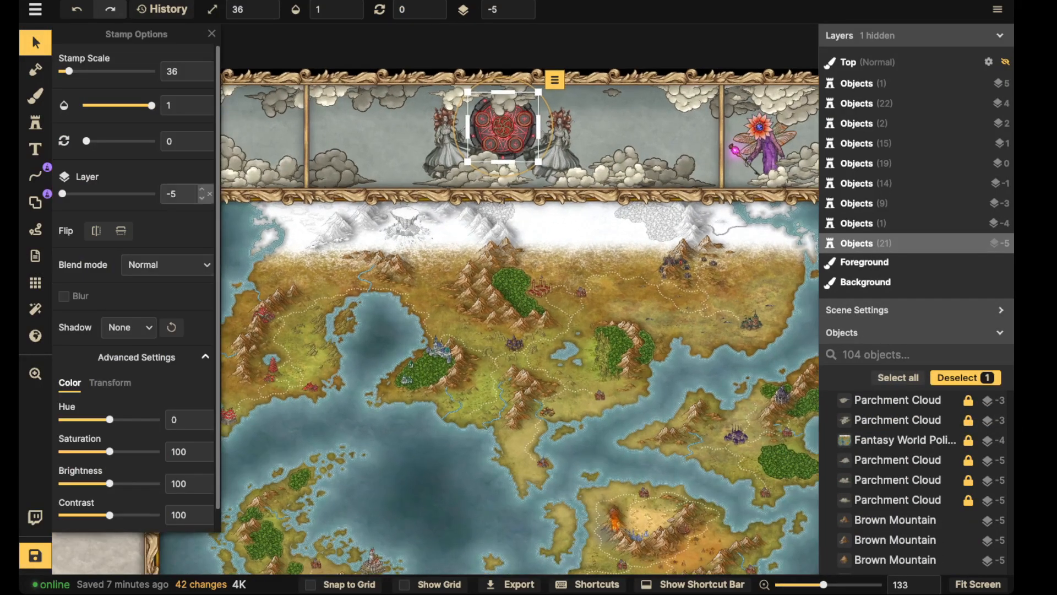
{"action": "left_click", "coordinate": [169, 265]}
{"action": "scroll", "coordinate": [141, 405], "scroll_direction": "down", "scroll_amount": 3}
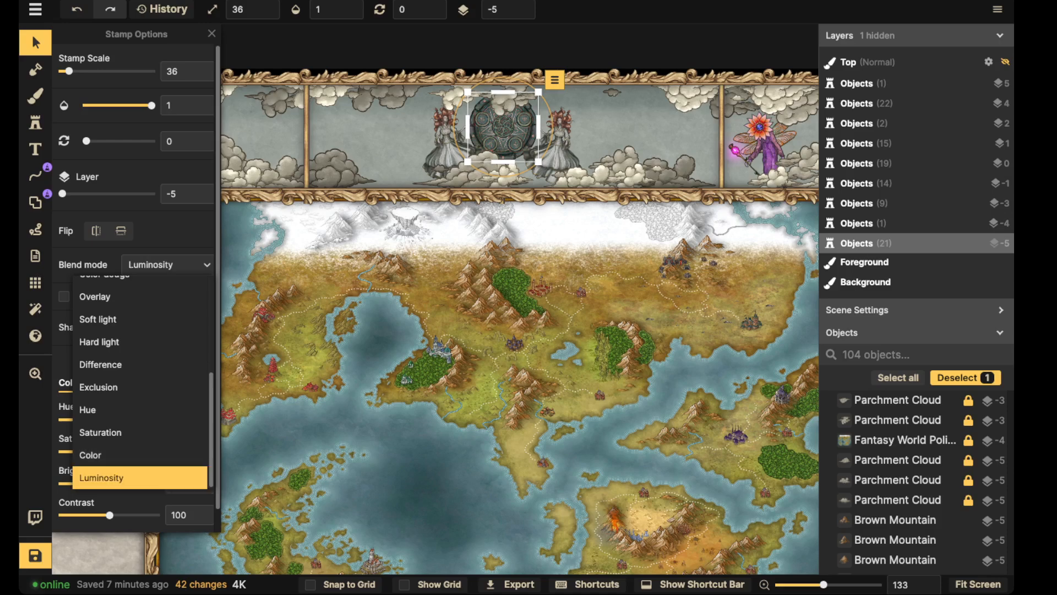
{"action": "left_click", "coordinate": [101, 477]}
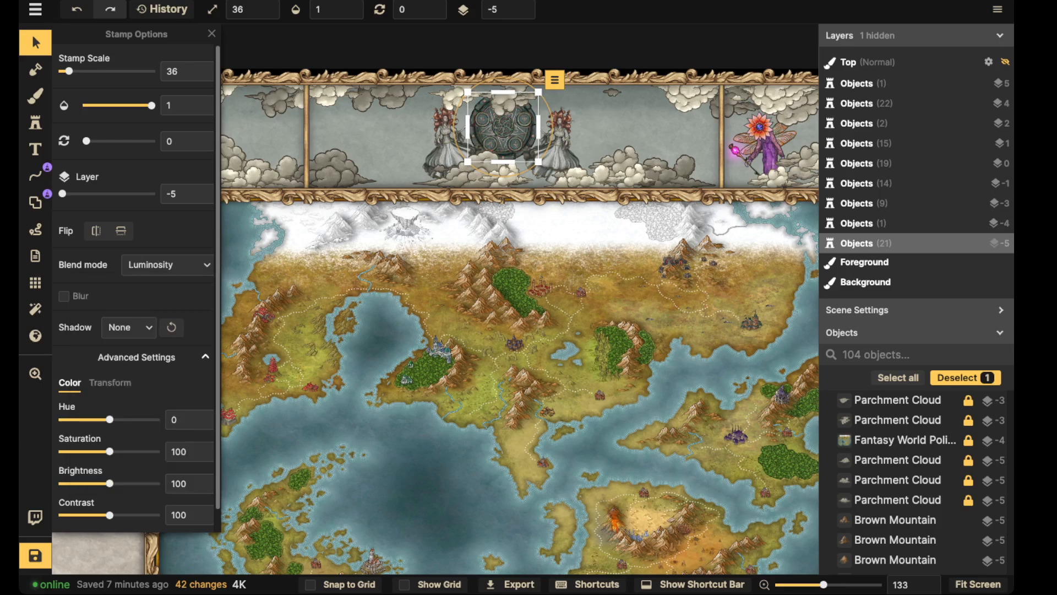
{"action": "left_click_drag", "start_coordinate": [110, 482], "coordinate": [137, 482]}
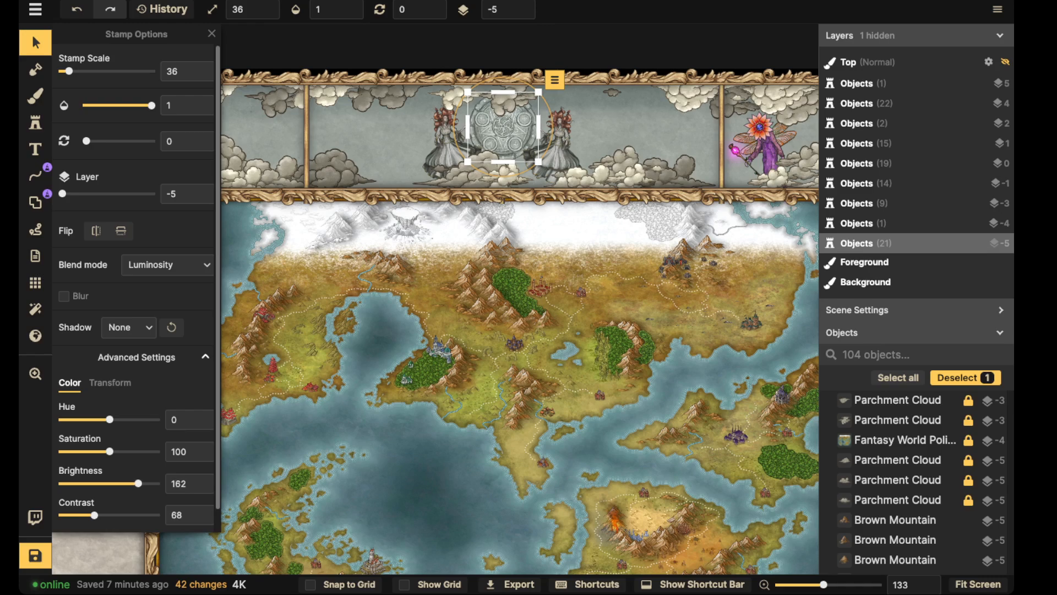
{"action": "left_click", "coordinate": [551, 200]}
{"action": "scroll", "coordinate": [550, 200], "scroll_direction": "down", "scroll_amount": 2}
{"action": "scroll", "coordinate": [537, 173], "scroll_direction": "up", "scroll_amount": 1}
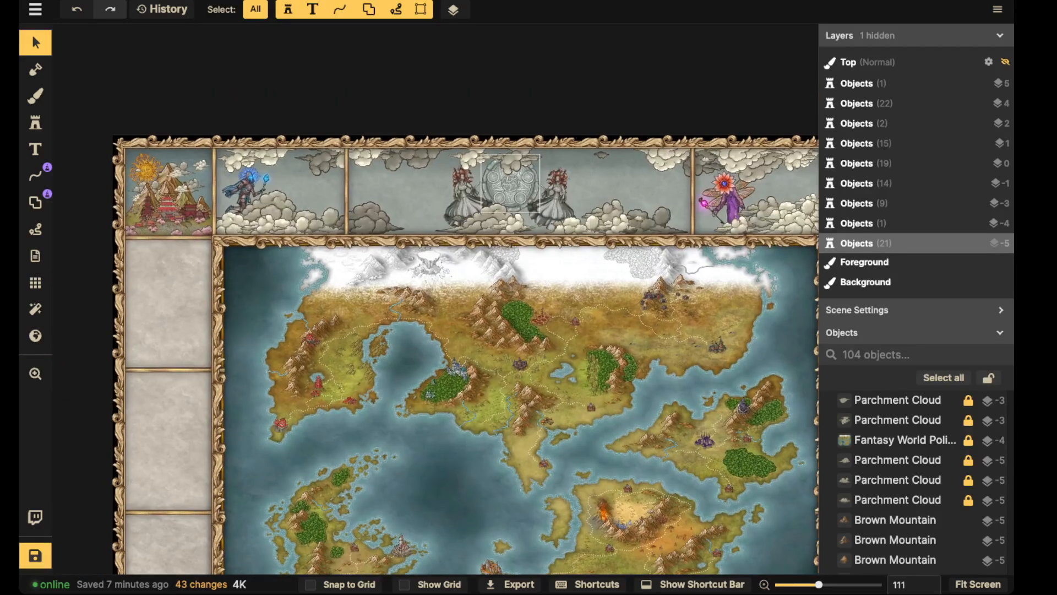
Step: Unlock every object in the scene except the ornate Frame group
{"action": "left_click", "coordinate": [989, 377]}
{"action": "left_click", "coordinate": [556, 241]}
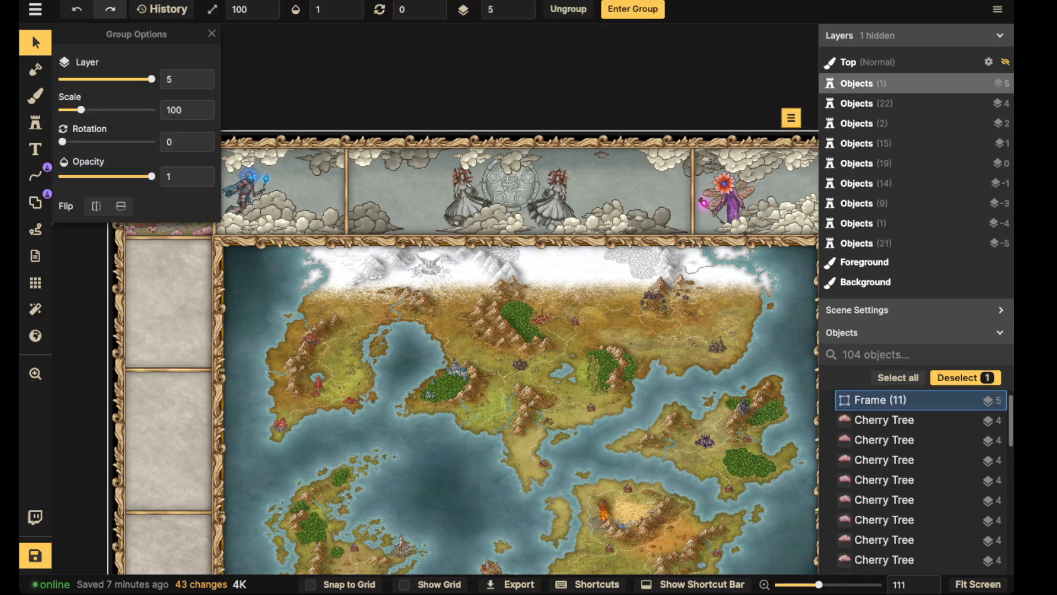
{"action": "key", "text": "l"}
{"action": "left_click", "coordinate": [556, 241]}
Step: Move the upper clouds off the top of the summoning circle so they hang above the two women on either side
{"action": "scroll", "coordinate": [576, 147], "scroll_direction": "up", "scroll_amount": 1}
{"action": "left_click_drag", "start_coordinate": [508, 160], "coordinate": [550, 154]}
{"action": "left_click", "coordinate": [461, 159]}
{"action": "left_click_drag", "start_coordinate": [461, 160], "coordinate": [456, 158]}
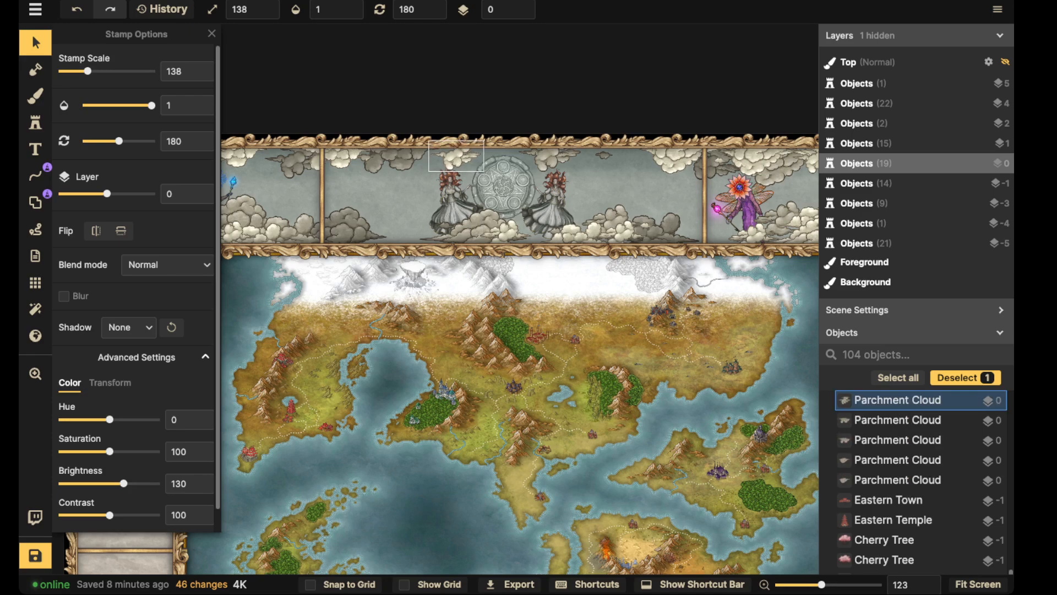
{"action": "left_click", "coordinate": [603, 155]}
{"action": "left_click", "coordinate": [603, 155]}
{"action": "left_click_drag", "start_coordinate": [603, 155], "coordinate": [601, 154]}
{"action": "left_click", "coordinate": [455, 158]}
{"action": "left_click", "coordinate": [455, 158]}
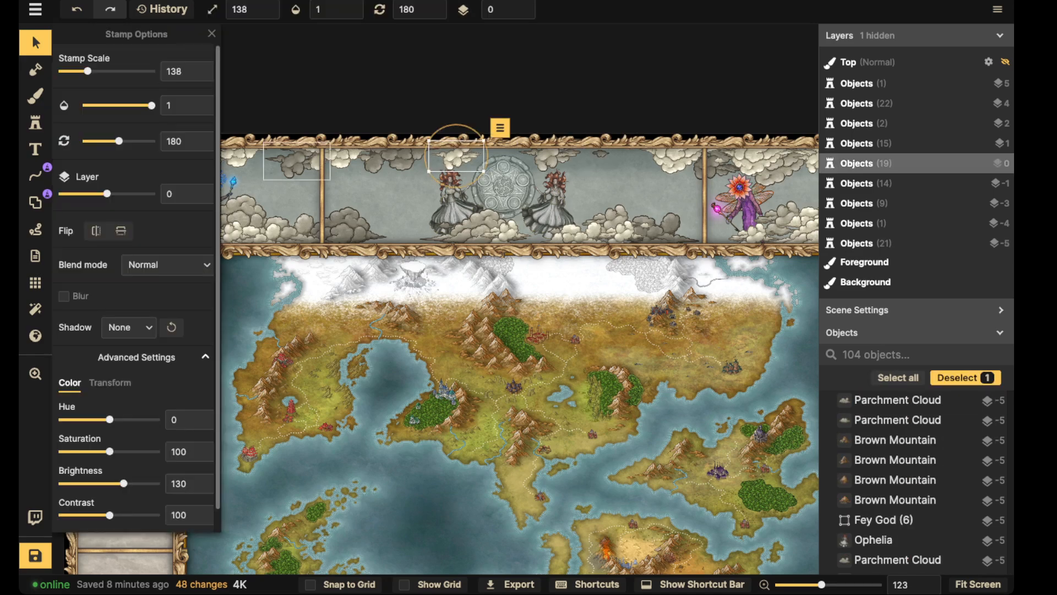
Step: Sample a dark cloud and stamp one at scale 138, rotation 0 and layer -5 beside the left woman
{"action": "key", "text": "c"}
{"action": "scroll", "coordinate": [396, 153], "scroll_direction": "up", "scroll_amount": 4}
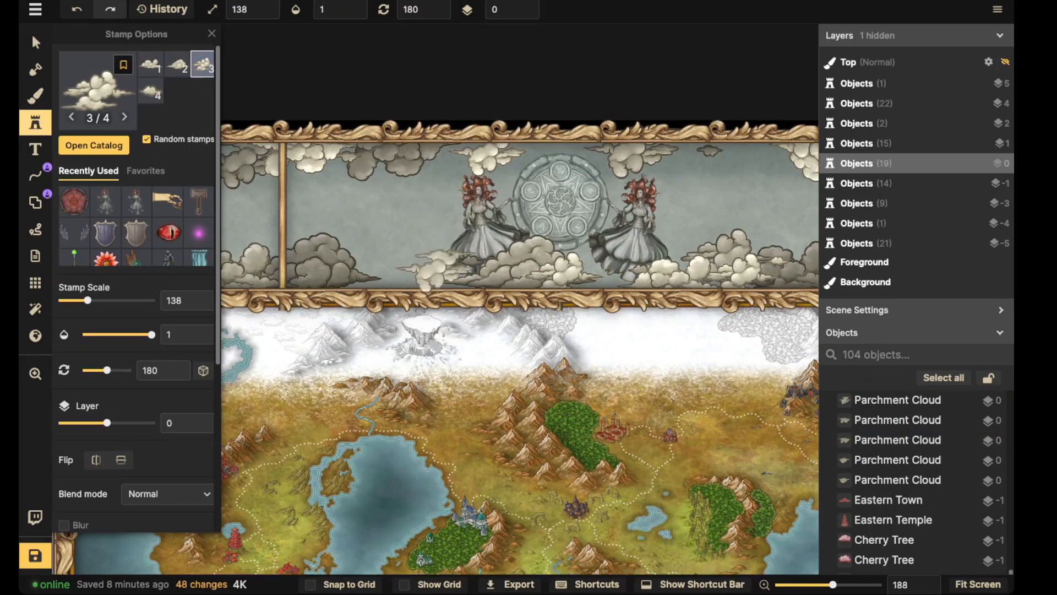
{"action": "key", "text": "v"}
{"action": "key", "text": "c"}
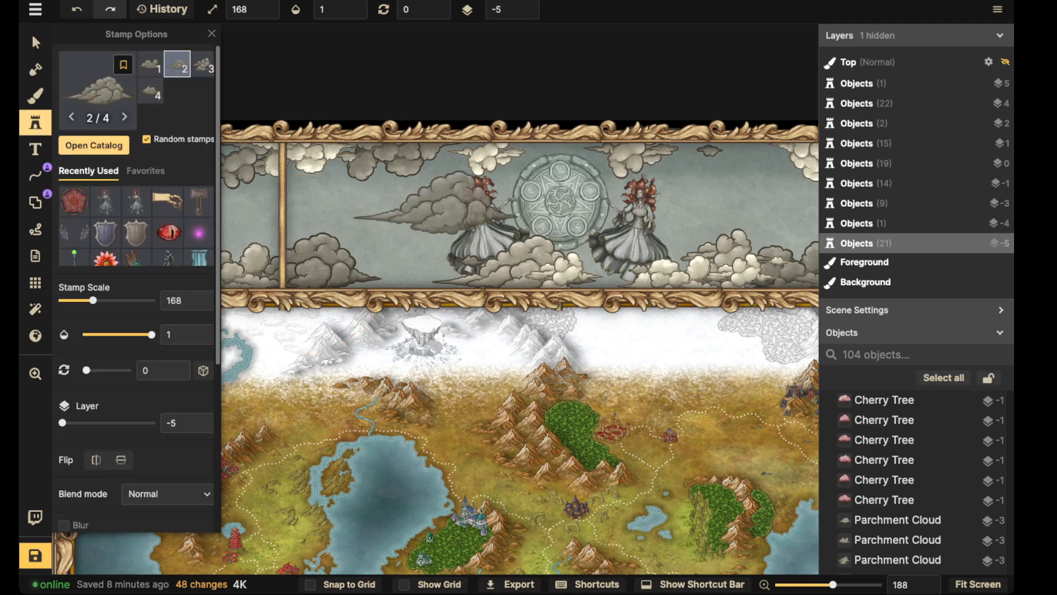
{"action": "left_click", "coordinate": [445, 220]}
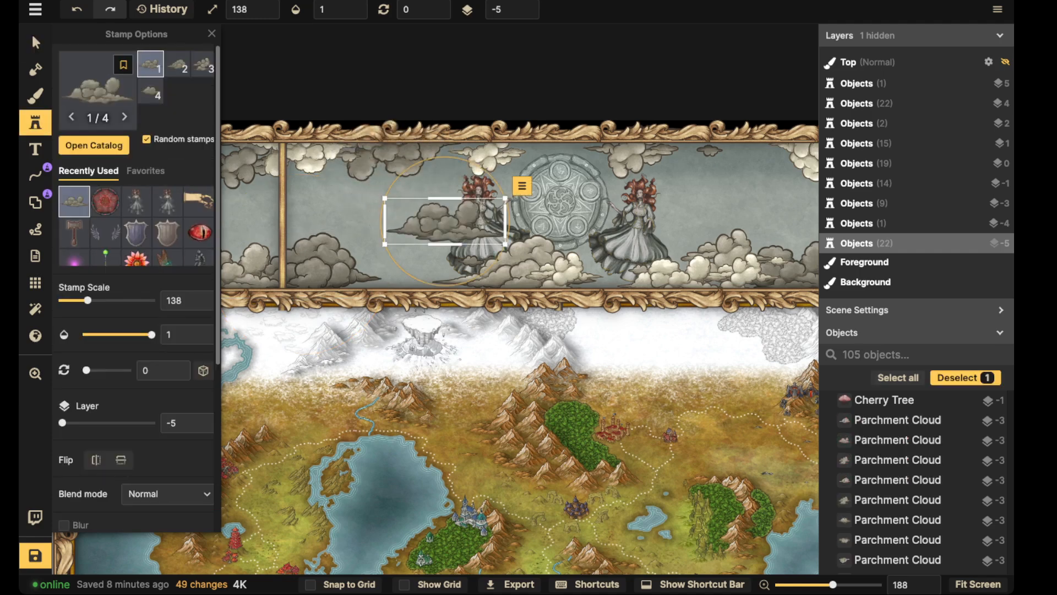
{"action": "left_click_drag", "start_coordinate": [445, 220], "coordinate": [447, 213]}
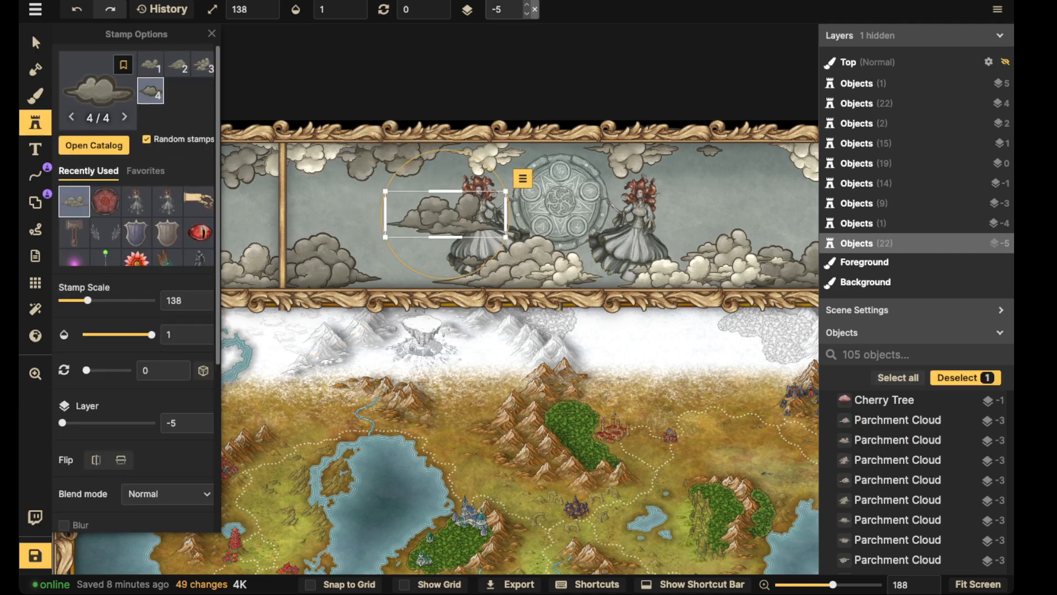
{"action": "left_click", "coordinate": [401, 172]}
Step: Raise the left woman to layer -4 in front of the dark cloud and shift that cloud slightly up and outward
{"action": "left_click", "coordinate": [36, 43]}
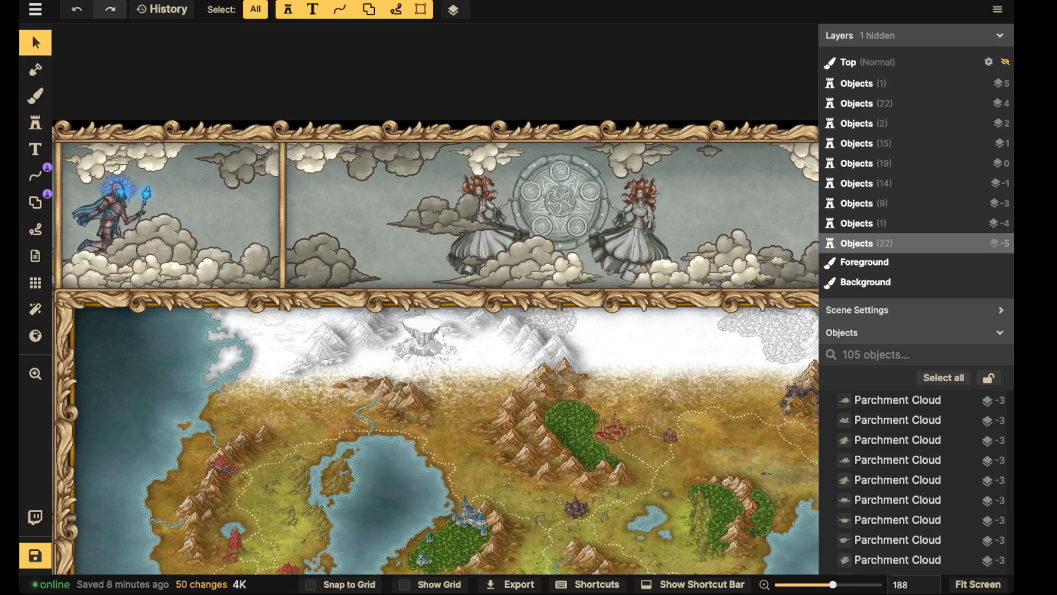
{"action": "left_click", "coordinate": [480, 223]}
{"action": "left_click", "coordinate": [497, 148]}
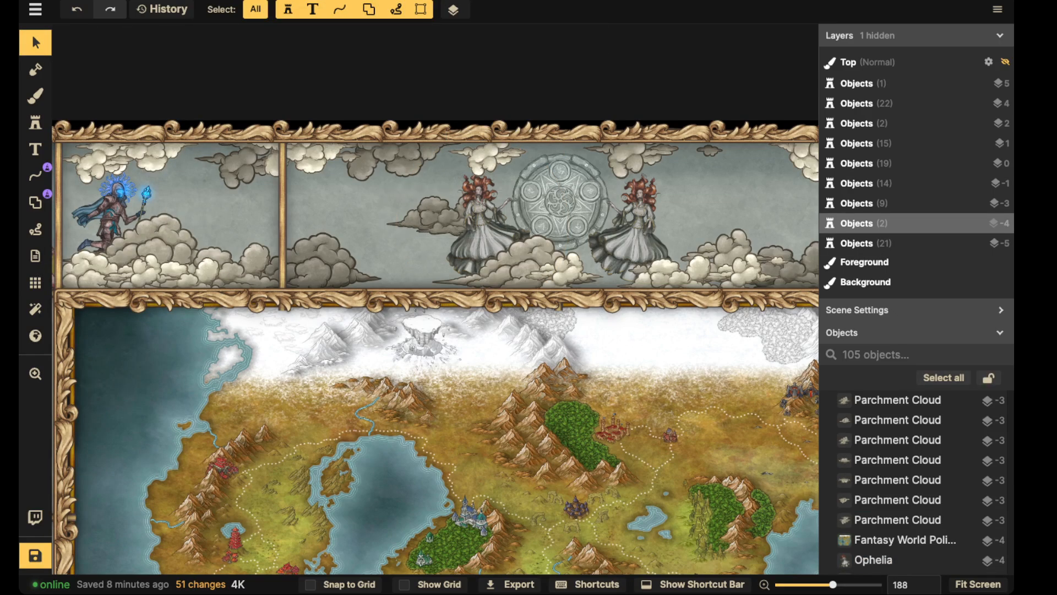
{"action": "left_click", "coordinate": [435, 220]}
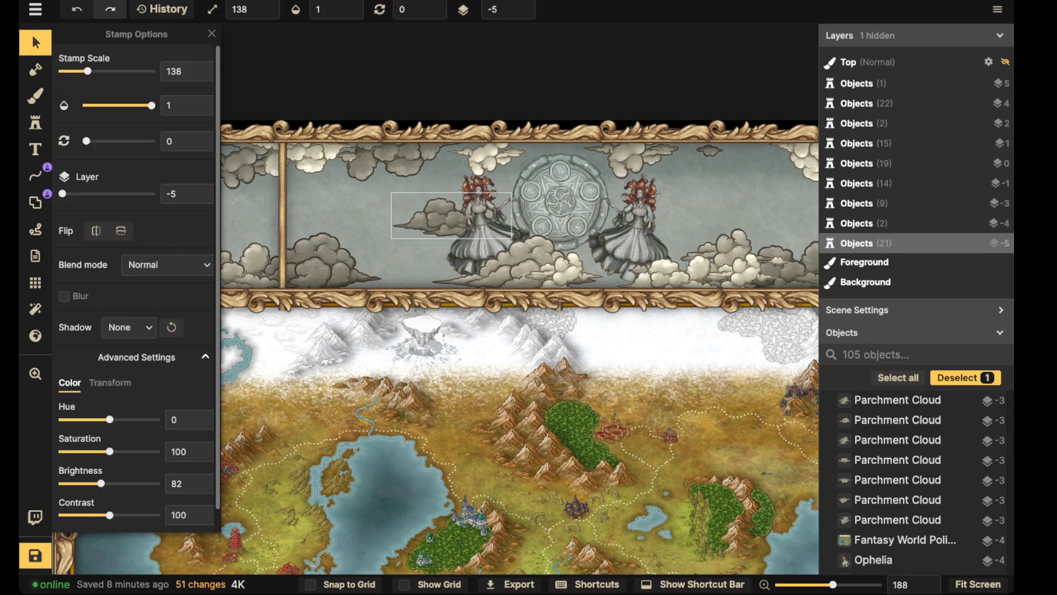
{"action": "left_click_drag", "start_coordinate": [435, 220], "coordinate": [431, 218]}
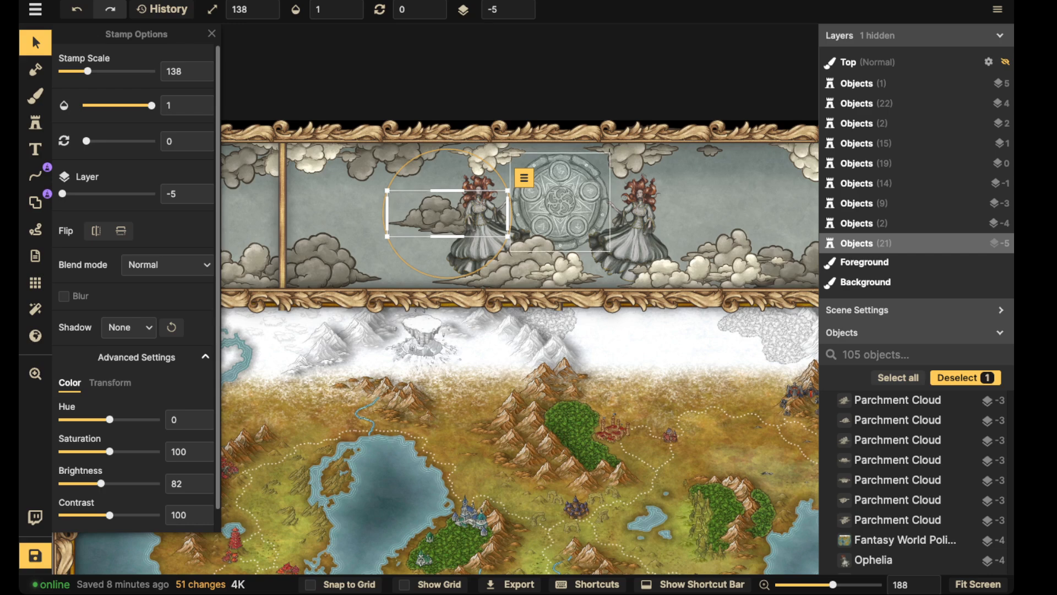
{"action": "key", "text": "Escape"}
Step: Stamp the third dark cloud variant at scale 138 on layer -5 beside the right woman
{"action": "left_click", "coordinate": [36, 122]}
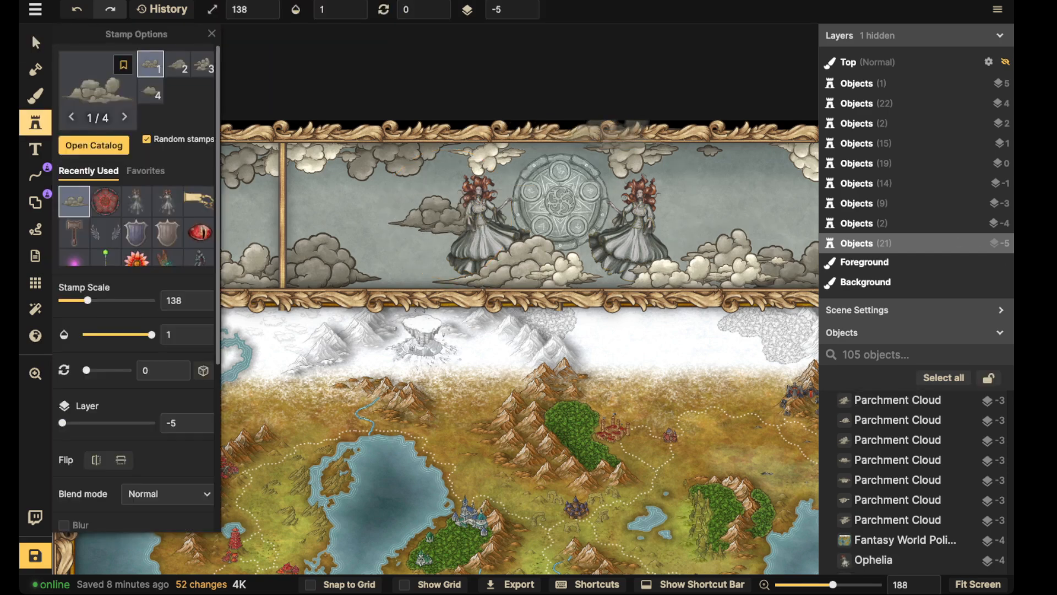
{"action": "key", "text": "Left"}
{"action": "key", "text": "Left"}
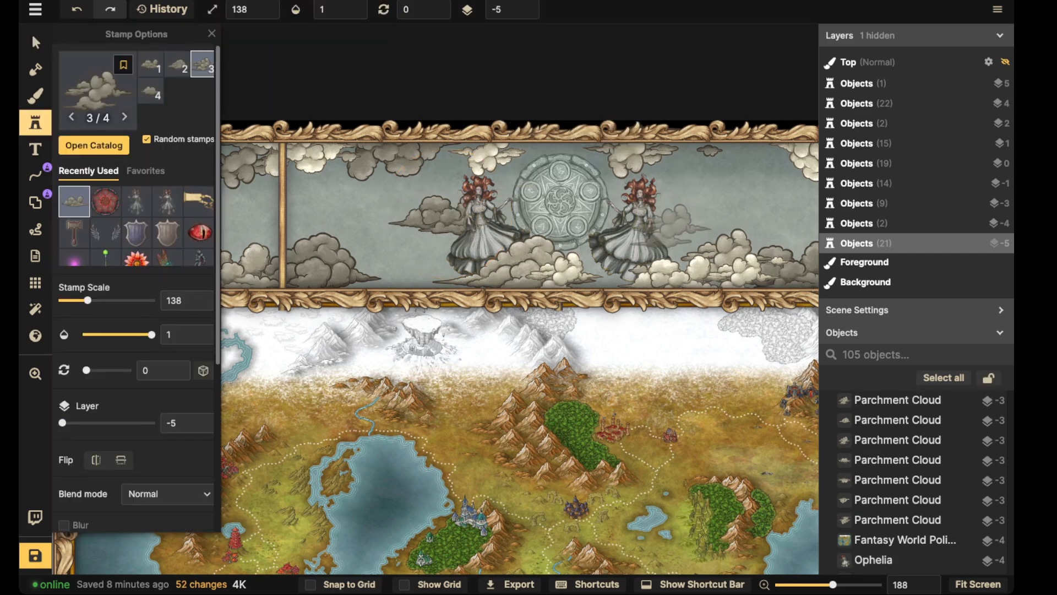
{"action": "left_click", "coordinate": [669, 226]}
Step: Set the brightness of the cloud beside the right woman to 100
{"action": "left_click", "coordinate": [35, 9]}
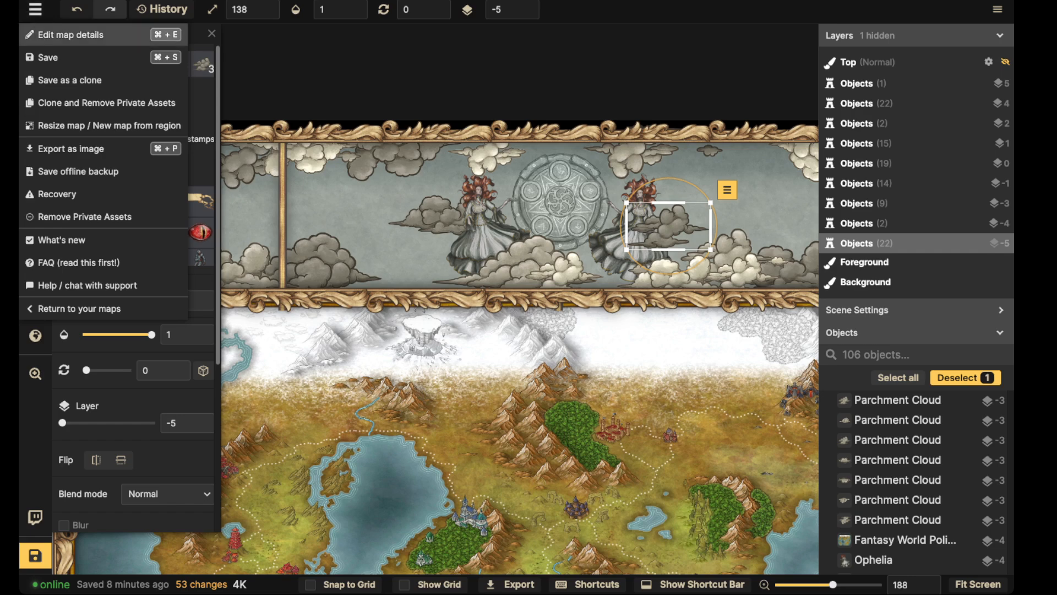
{"action": "left_click", "coordinate": [35, 42]}
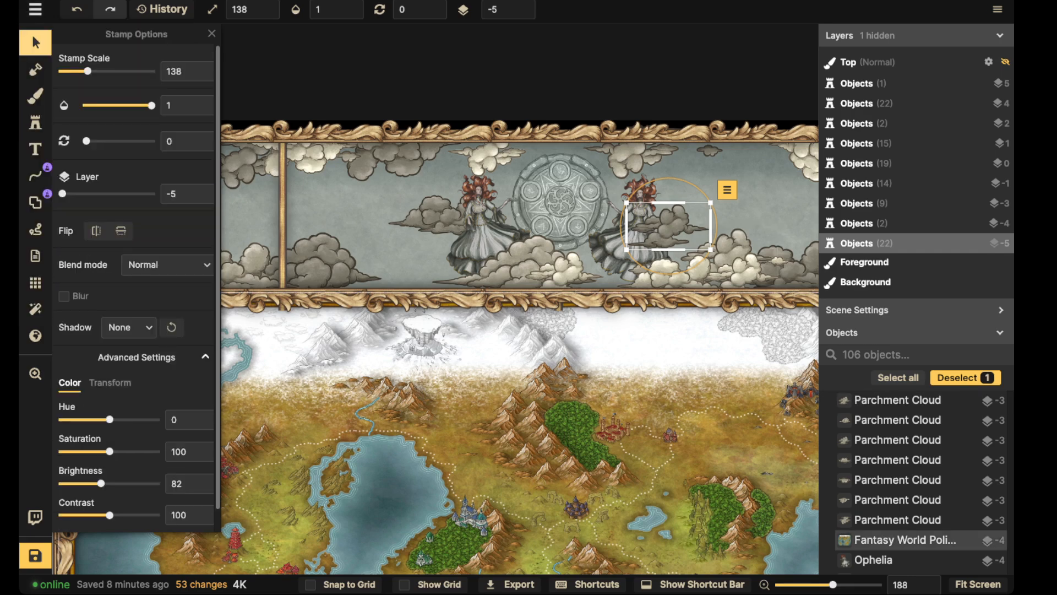
{"action": "left_click", "coordinate": [210, 483]}
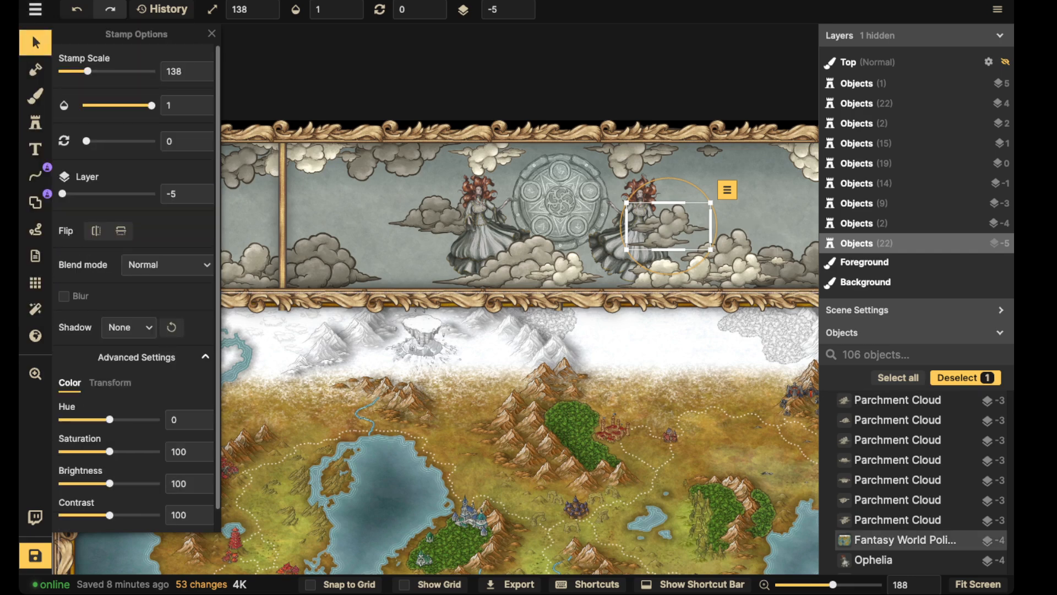
Step: Enlarge the pale summoning circle slightly and fine-tune its placement between the two red-haired women
{"action": "left_click", "coordinate": [612, 172]}
{"action": "scroll", "coordinate": [584, 190], "scroll_direction": "down", "scroll_amount": 2}
{"action": "left_click_drag", "start_coordinate": [580, 191], "coordinate": [518, 205]}
{"action": "left_click", "coordinate": [507, 210]}
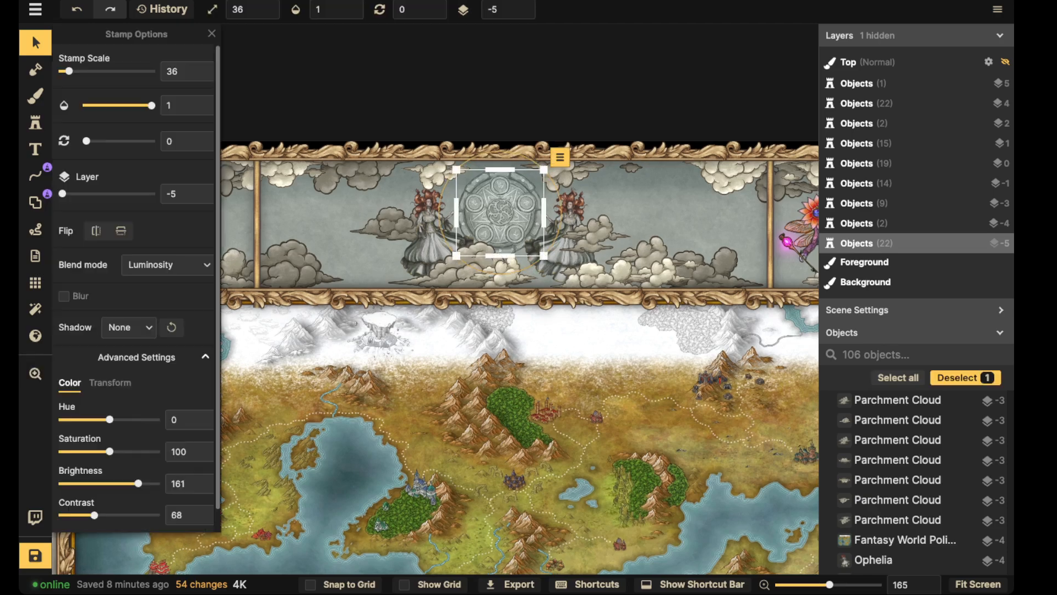
{"action": "left_click_drag", "start_coordinate": [544, 256], "coordinate": [556, 267]}
{"action": "left_click_drag", "start_coordinate": [517, 225], "coordinate": [518, 232]}
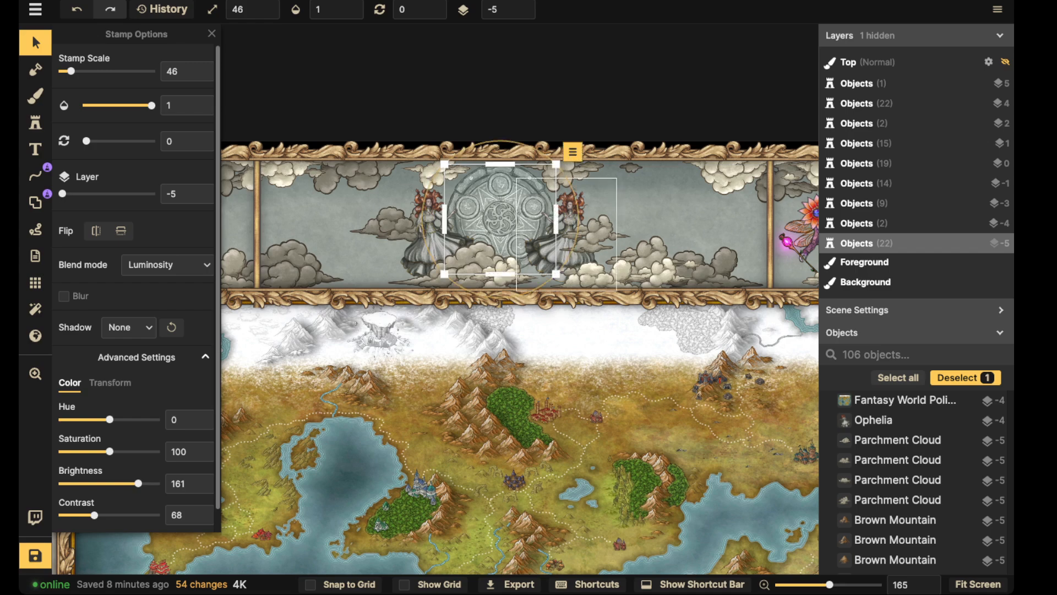
{"action": "left_click_drag", "start_coordinate": [569, 226], "coordinate": [508, 228]}
{"action": "left_click", "coordinate": [432, 227]}
{"action": "left_click", "coordinate": [570, 226]}
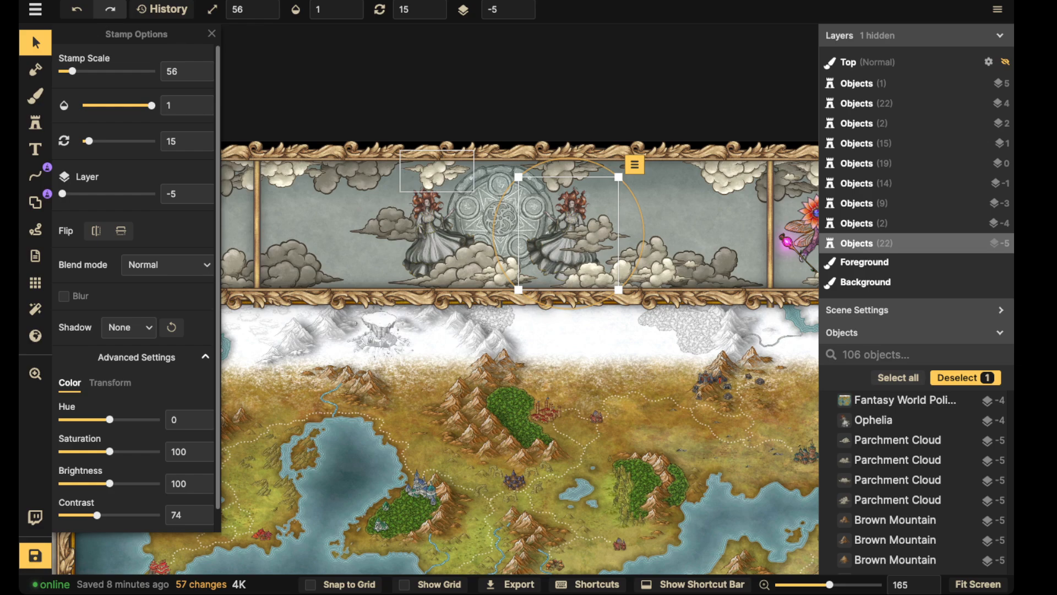
{"action": "left_click", "coordinate": [142, 105]}
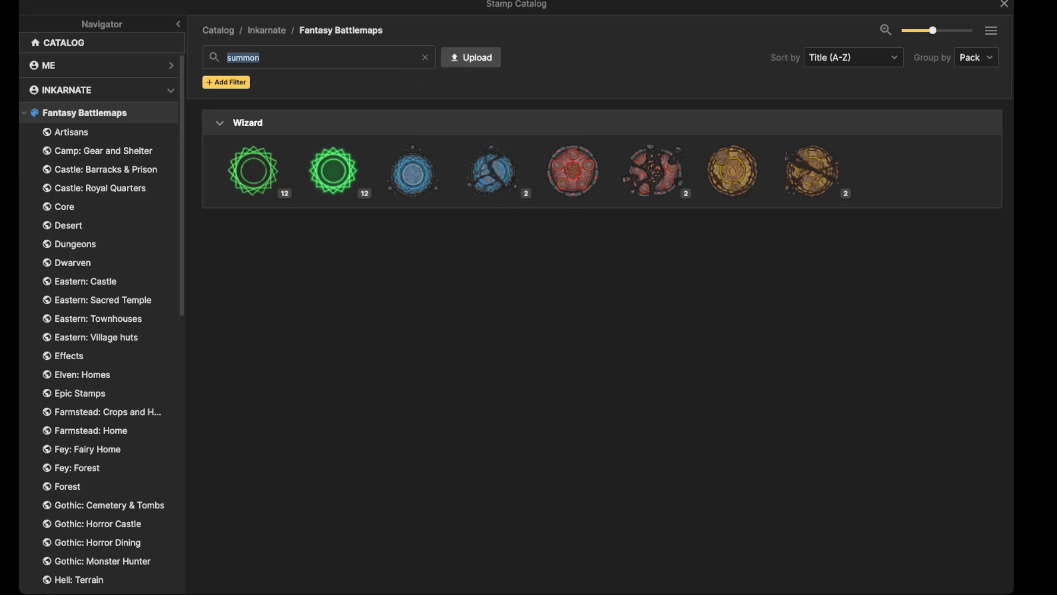
{"action": "left_click", "coordinate": [425, 57]}
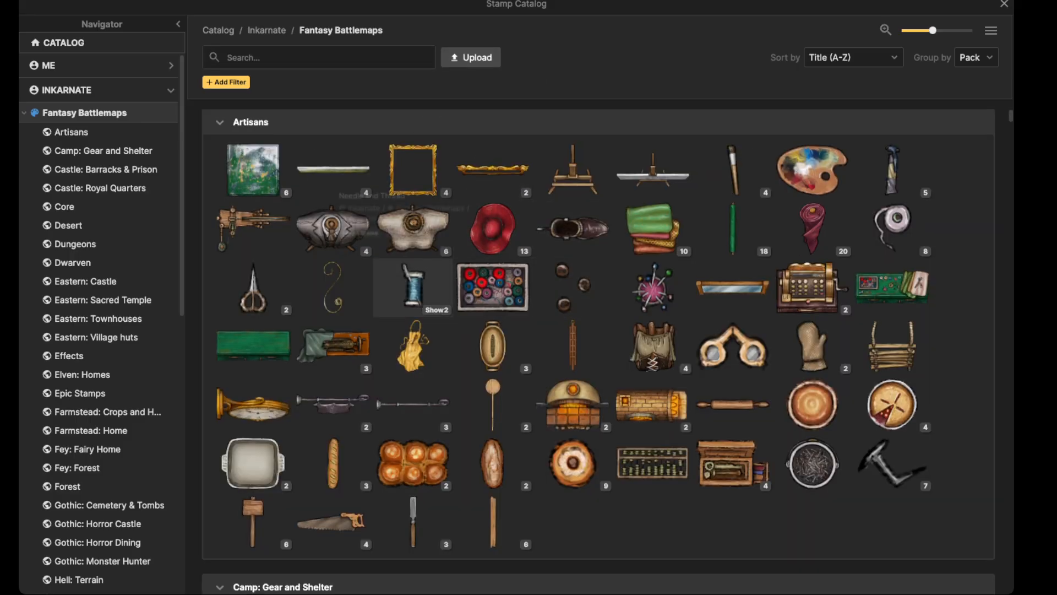
{"action": "scroll", "coordinate": [413, 287], "scroll_direction": "down", "scroll_amount": 2}
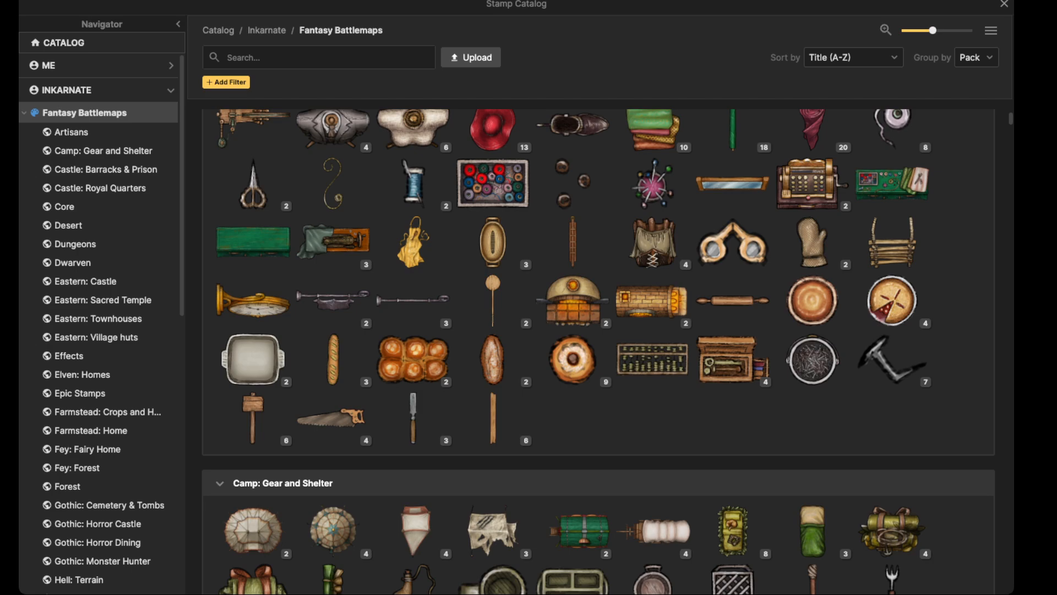
{"action": "key", "text": "Escape"}
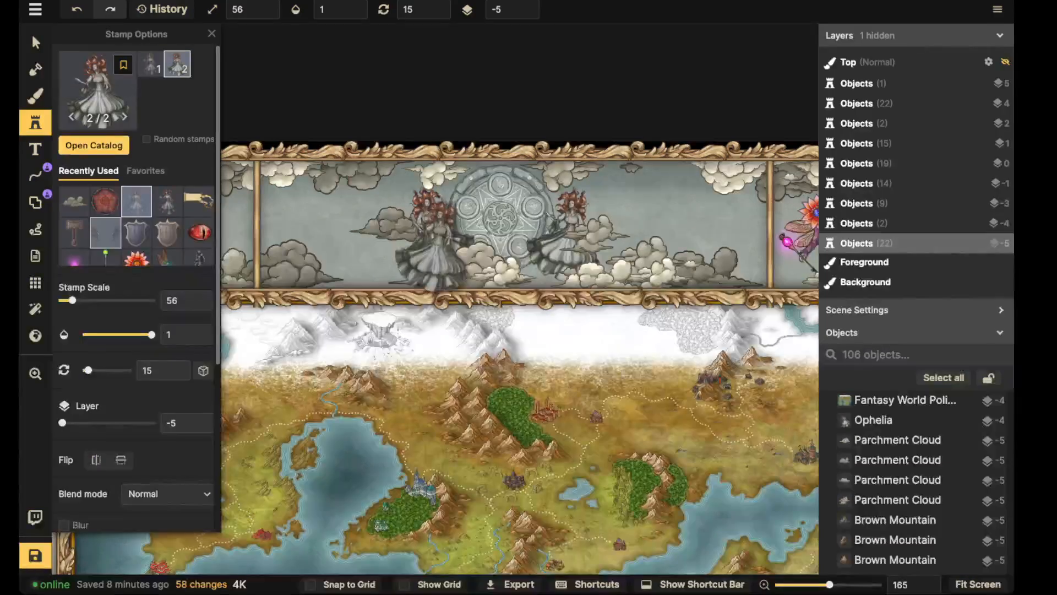
Step: Stamp the recently used pink light on the circle's centre at scale 96 with Overlay blending and set its hue to 124
{"action": "left_click", "coordinate": [74, 257]}
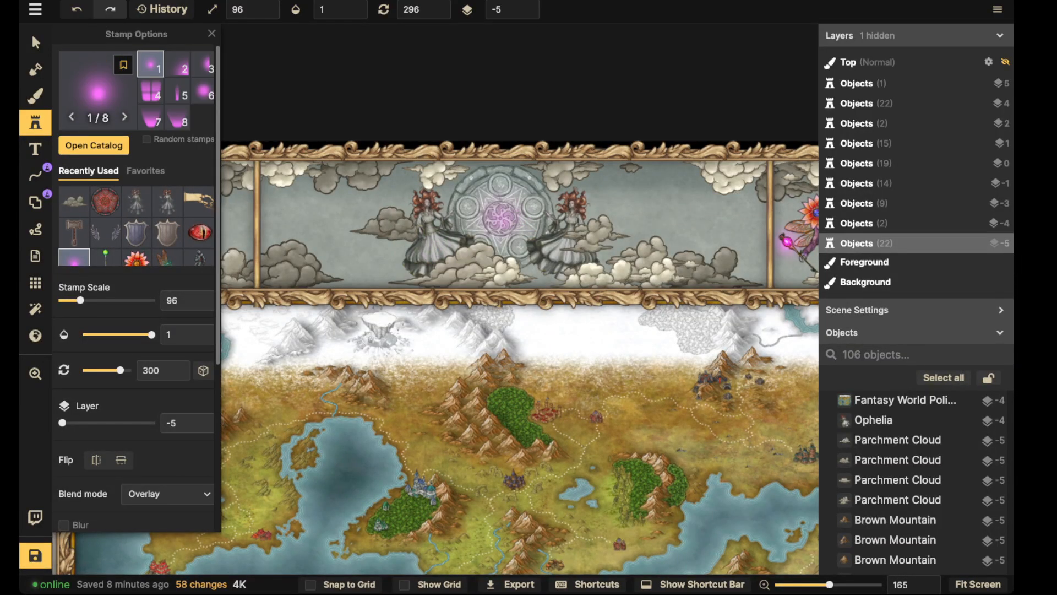
{"action": "left_click", "coordinate": [501, 217]}
{"action": "key", "text": "v"}
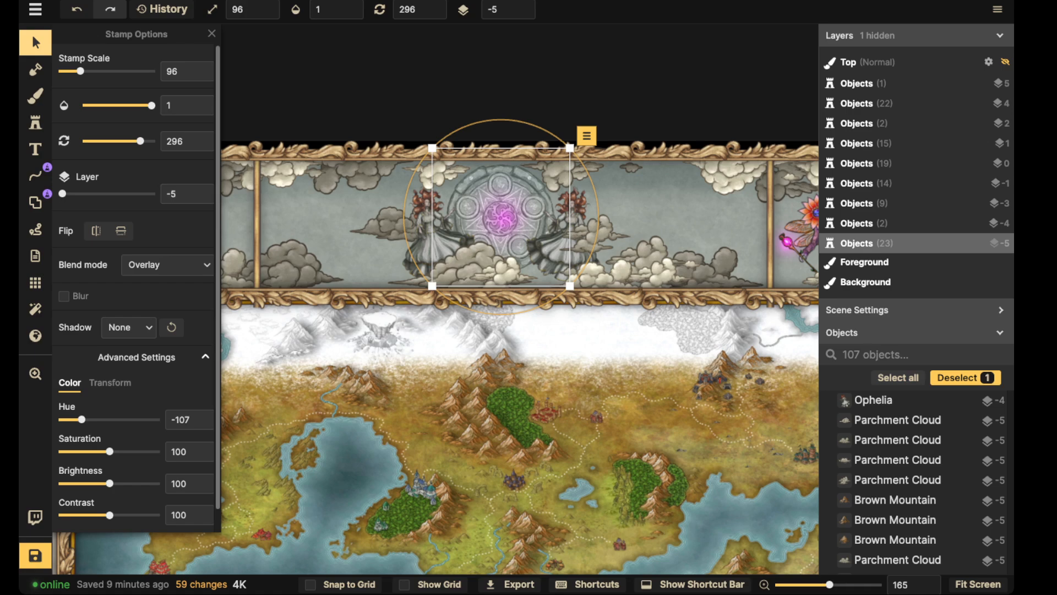
{"action": "scroll", "coordinate": [523, 386], "scroll_direction": "down", "scroll_amount": 3}
{"action": "left_click_drag", "start_coordinate": [523, 413], "coordinate": [592, 415]}
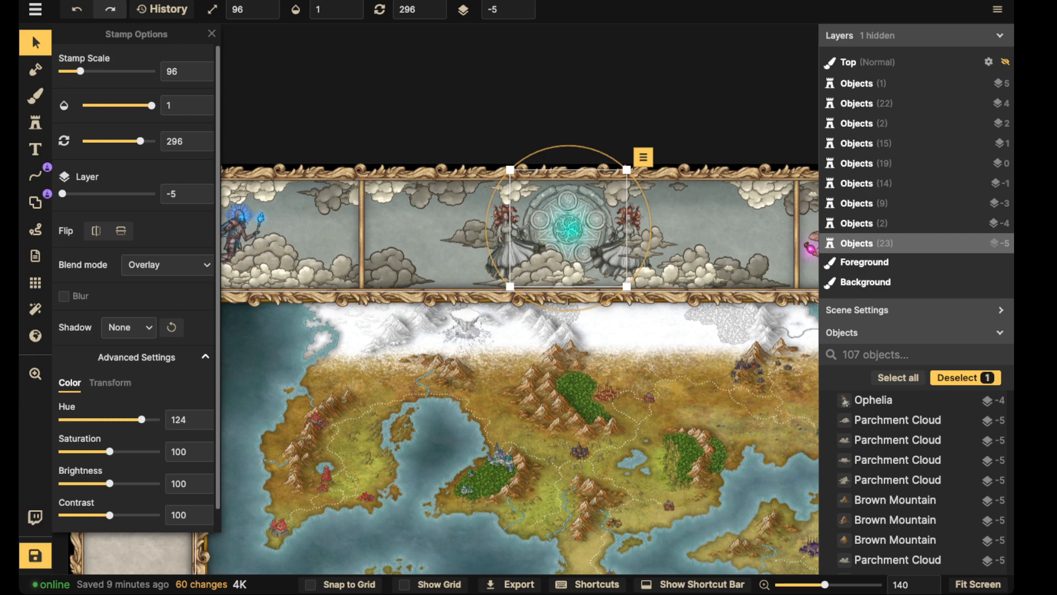
Step: Enlarge the teal light on the summoning circle to scale 136 and raise it to layer 5
{"action": "scroll", "coordinate": [778, 234], "scroll_direction": "up", "scroll_amount": 5}
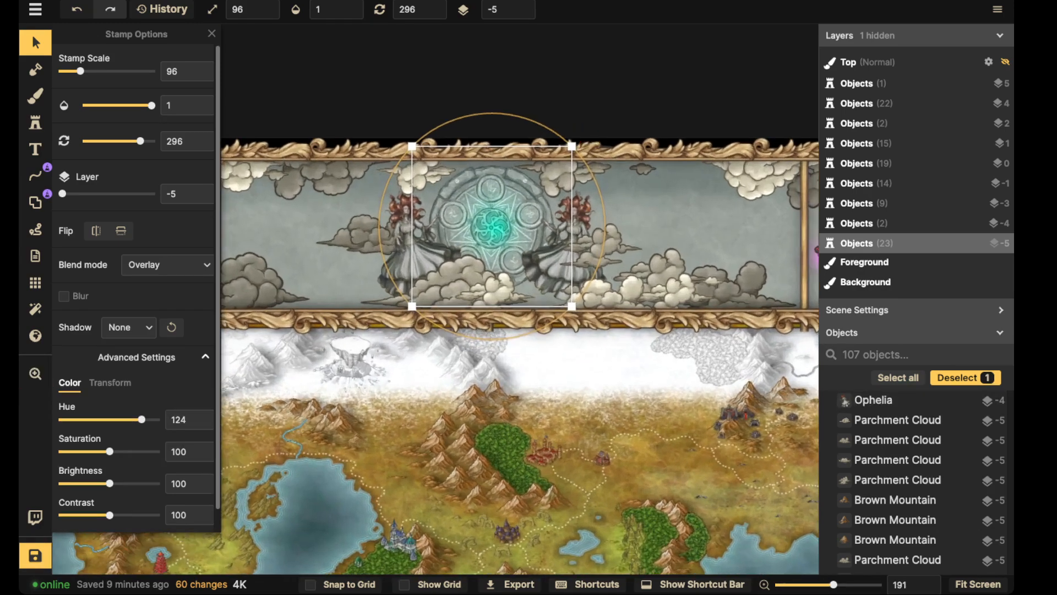
{"action": "left_click_drag", "start_coordinate": [571, 146], "coordinate": [601, 116]}
{"action": "left_click", "coordinate": [523, 4]}
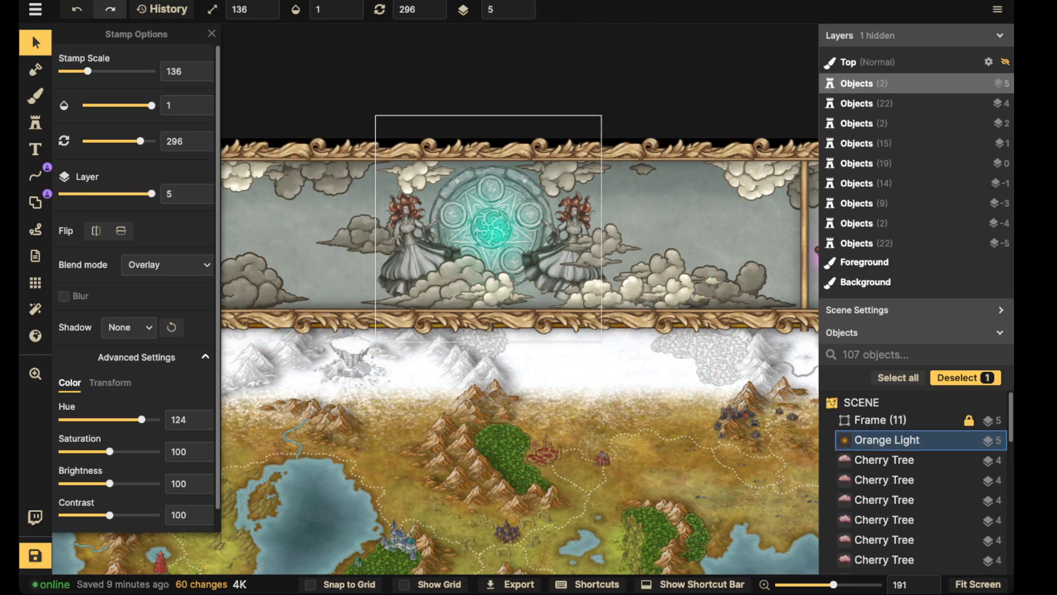
Step: Duplicate the teal light, centre the copy on the summoning circle and enlarge it to scale 236
{"action": "key", "text": "ctrl+v"}
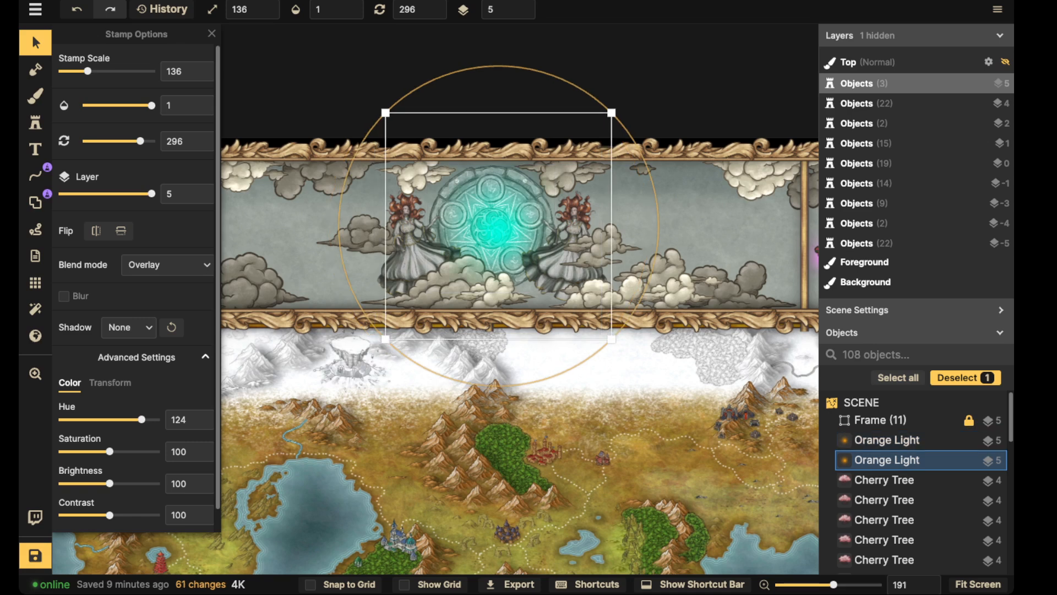
{"action": "scroll", "coordinate": [499, 225], "scroll_direction": "up", "scroll_amount": 5}
{"action": "left_click_drag", "start_coordinate": [499, 225], "coordinate": [487, 225]}
{"action": "scroll", "coordinate": [488, 225], "scroll_direction": "up", "scroll_amount": 5}
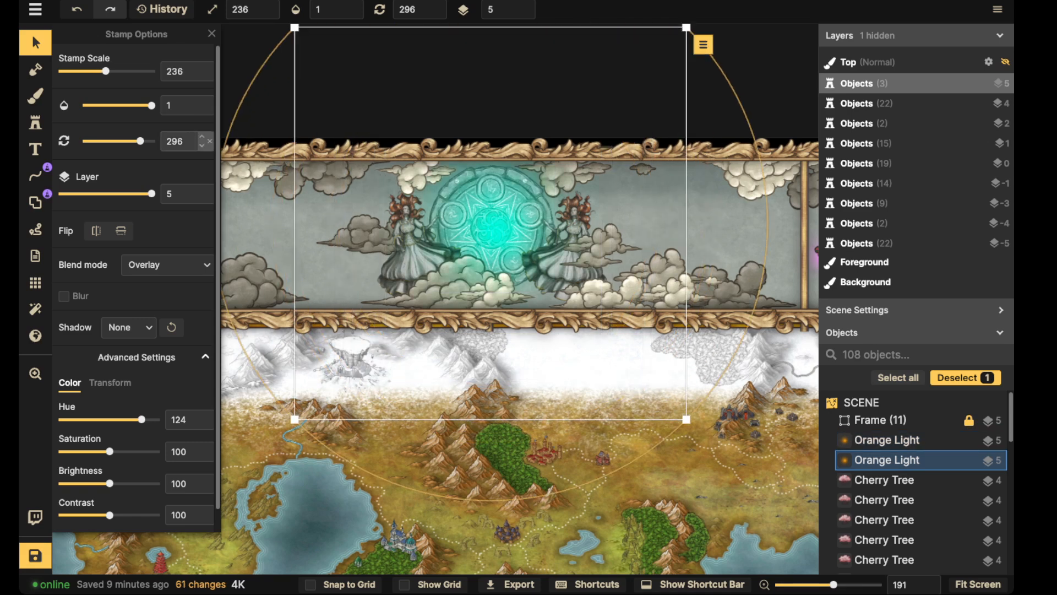
Step: Set the duplicated teal light's blend mode to Screen and its scale to 246
{"action": "left_click", "coordinate": [165, 264]}
{"action": "key", "text": "Down"}
{"action": "key", "text": "Down"}
{"action": "key", "text": "Down"}
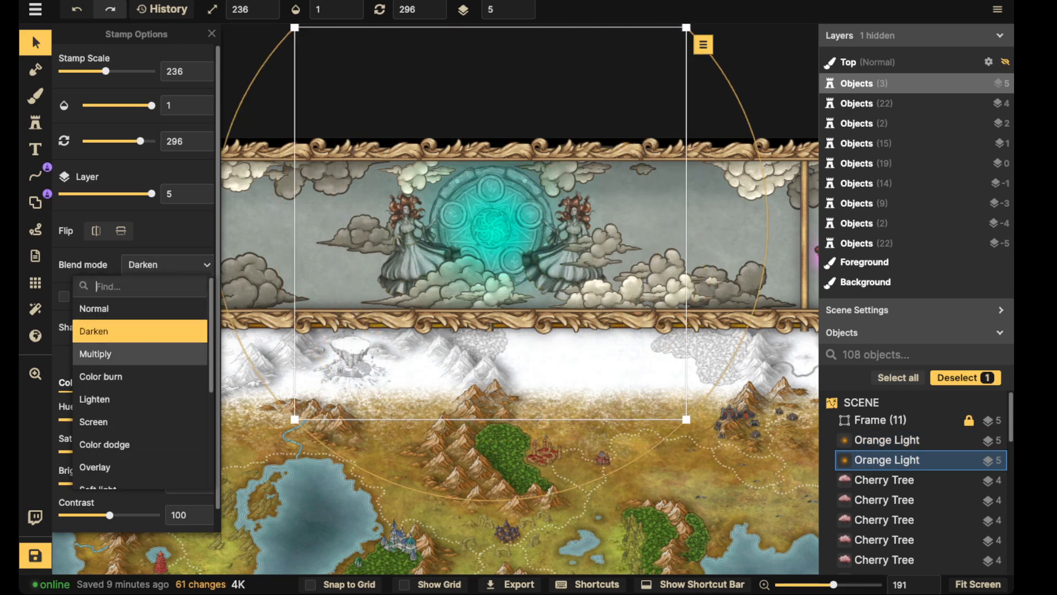
{"action": "key", "text": "Down"}
{"action": "key", "text": "Down"}
{"action": "key", "text": "Down"}
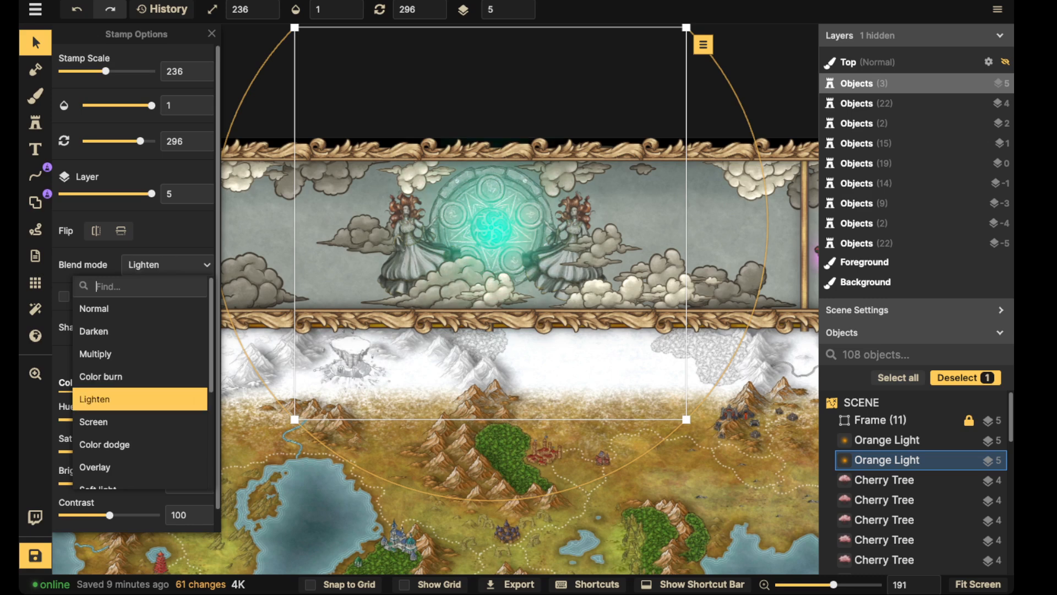
{"action": "key", "text": "Down"}
{"action": "key", "text": "Up"}
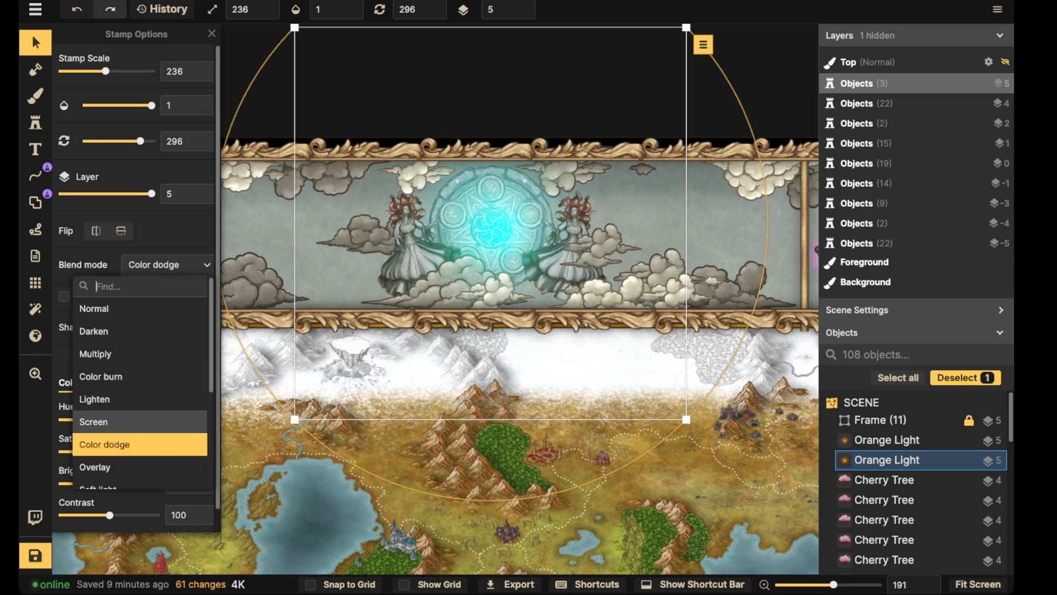
{"action": "key", "text": "Up"}
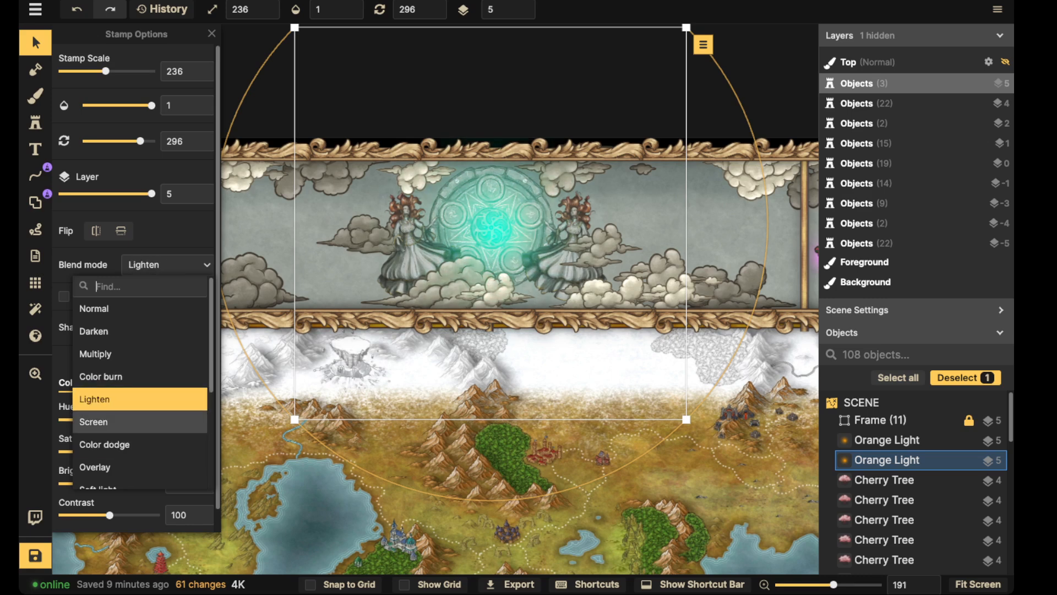
{"action": "key", "text": "Down"}
{"action": "key", "text": "Return"}
{"action": "scroll", "coordinate": [490, 225], "scroll_direction": "up", "scroll_amount": 1}
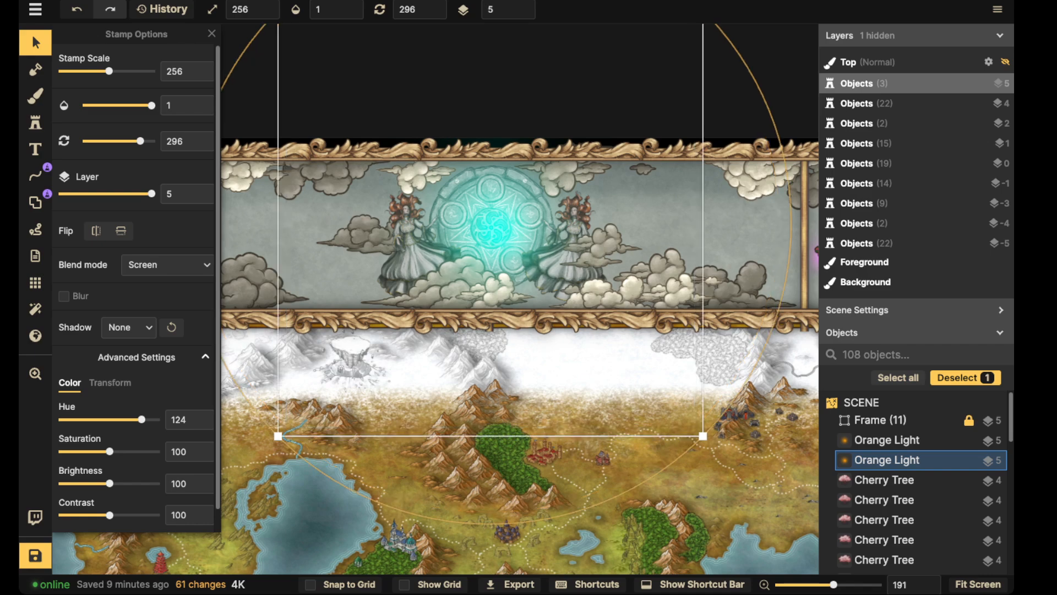
{"action": "key", "text": "Escape"}
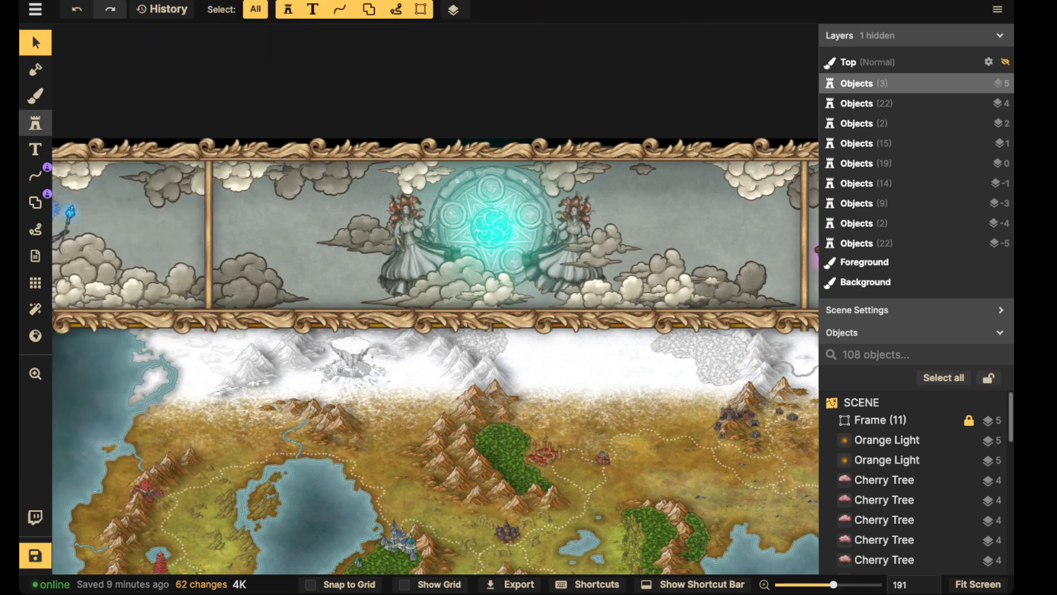
Step: Stamp two tiny teal lights over the left woman's eyes at scale 3 on layer 5 with Normal blending
{"action": "left_click", "coordinate": [36, 122]}
{"action": "scroll", "coordinate": [391, 193], "scroll_direction": "up", "scroll_amount": 5}
{"action": "scroll", "coordinate": [385, 226], "scroll_direction": "up", "scroll_amount": 3}
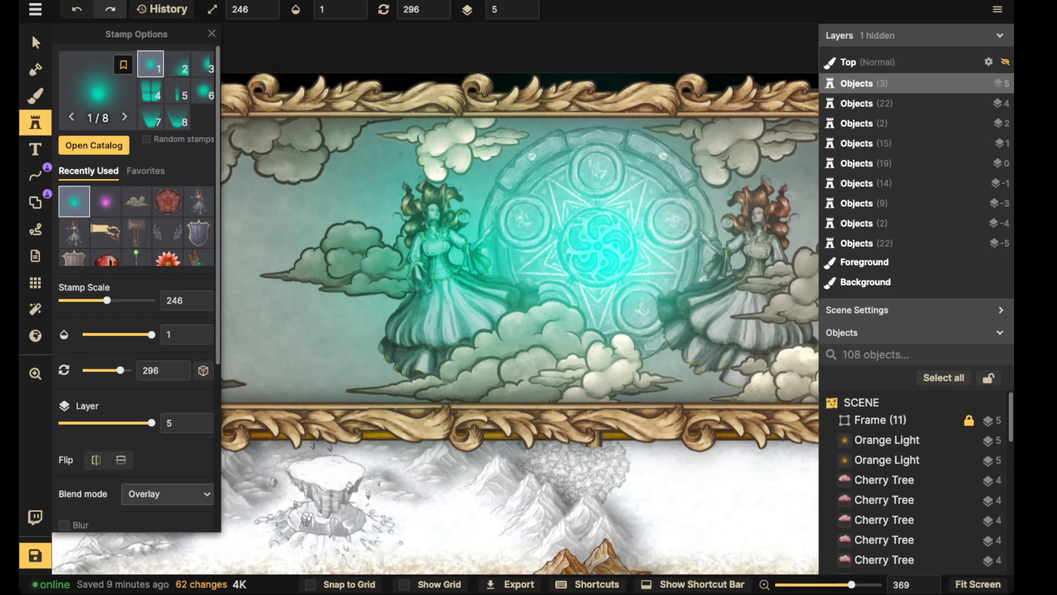
{"action": "left_click", "coordinate": [167, 494]}
{"action": "left_click", "coordinate": [140, 326]}
{"action": "left_click", "coordinate": [140, 302]}
{"action": "scroll", "coordinate": [448, 217], "scroll_direction": "up", "scroll_amount": 5}
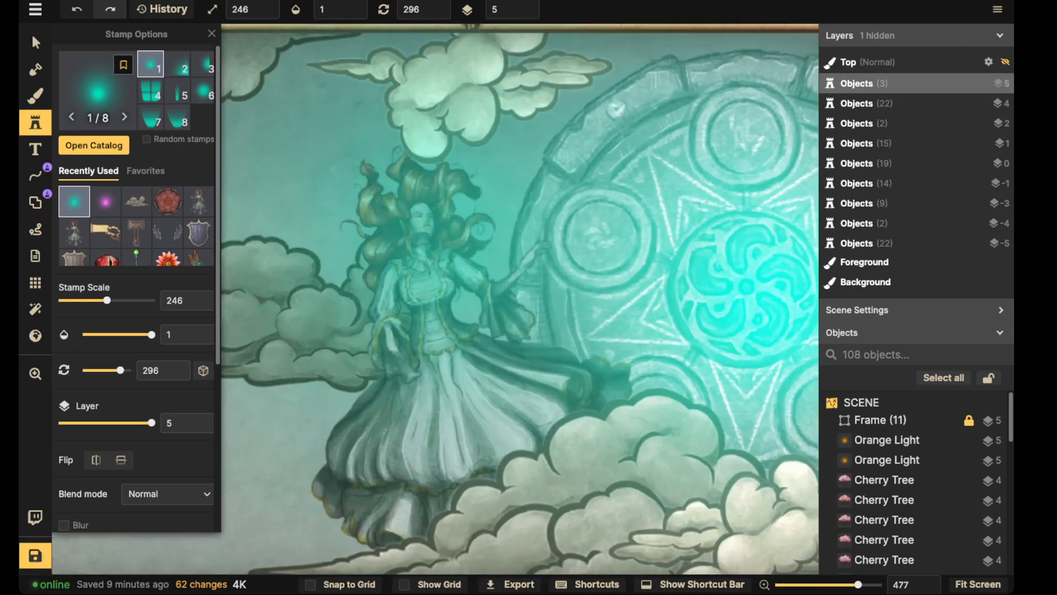
{"action": "scroll", "coordinate": [410, 228], "scroll_direction": "down", "scroll_amount": 10}
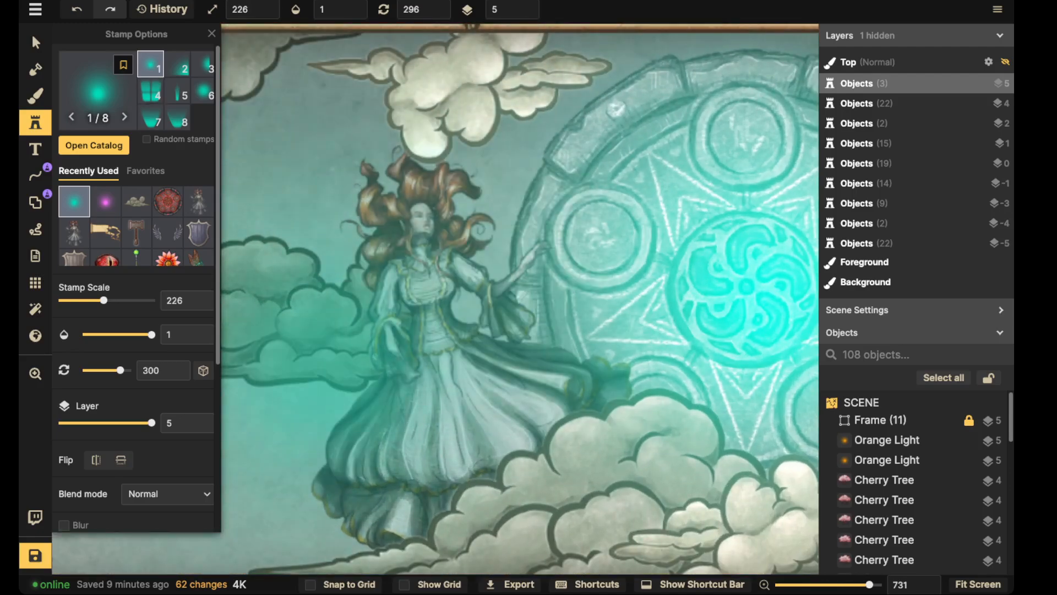
{"action": "scroll", "coordinate": [412, 223], "scroll_direction": "down", "scroll_amount": 3}
{"action": "scroll", "coordinate": [412, 223], "scroll_direction": "up", "scroll_amount": 3}
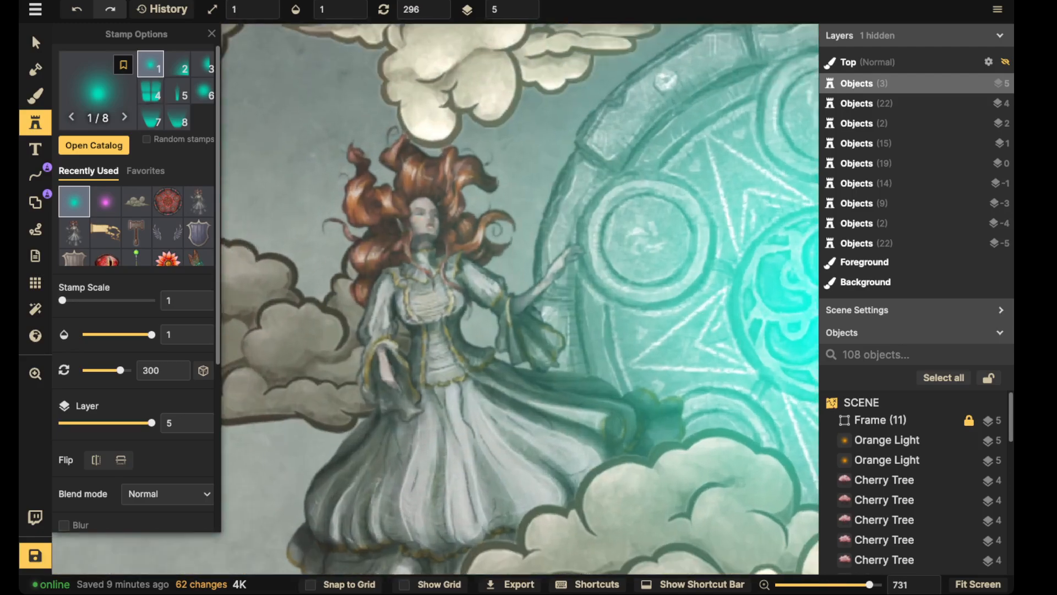
{"action": "left_click", "coordinate": [267, 5]}
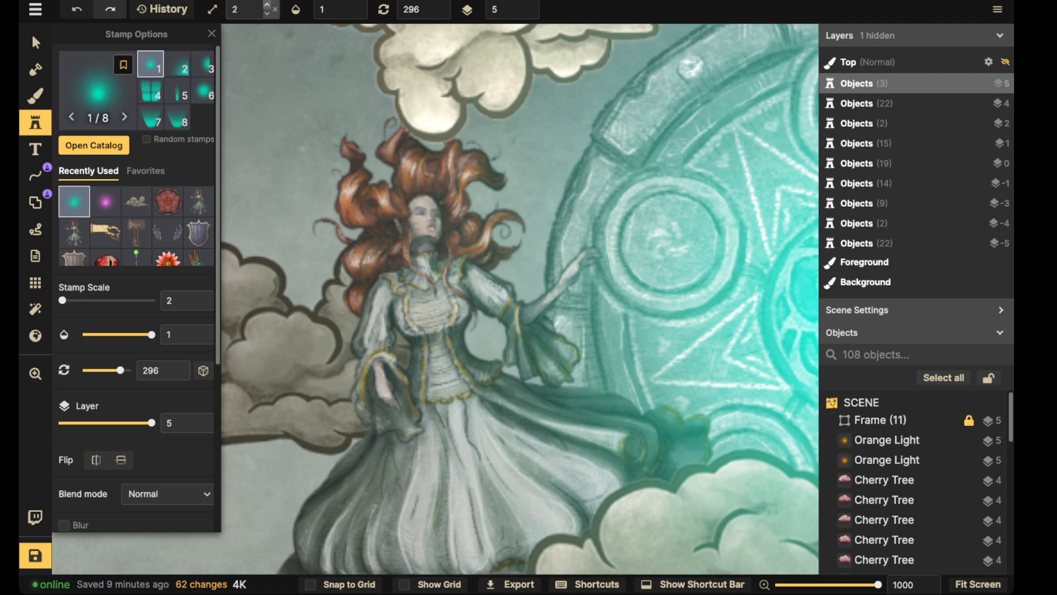
{"action": "left_click", "coordinate": [420, 212]}
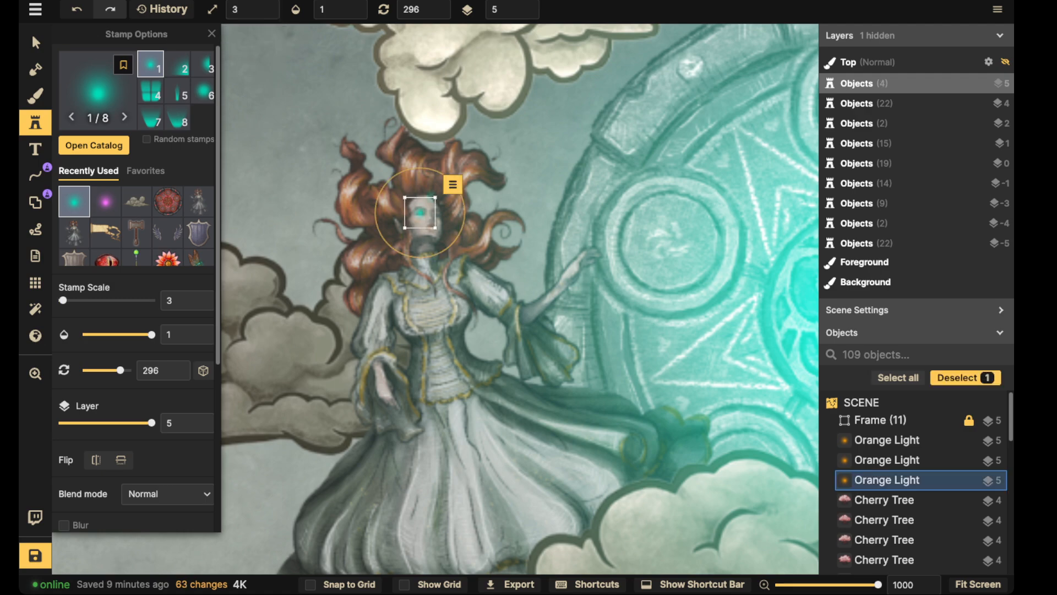
{"action": "left_click", "coordinate": [420, 212]}
Step: Stamp two matching scale 3 teal lights over the right woman's eyes
{"action": "scroll", "coordinate": [420, 212], "scroll_direction": "down", "scroll_amount": 3}
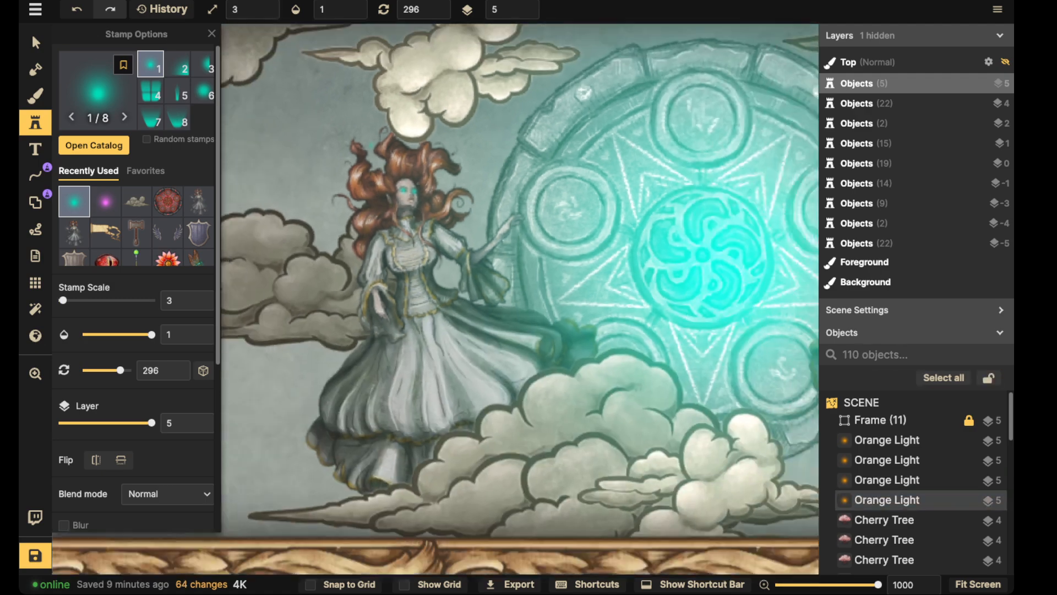
{"action": "left_click_drag", "start_coordinate": [650, 180], "coordinate": [495, 184]}
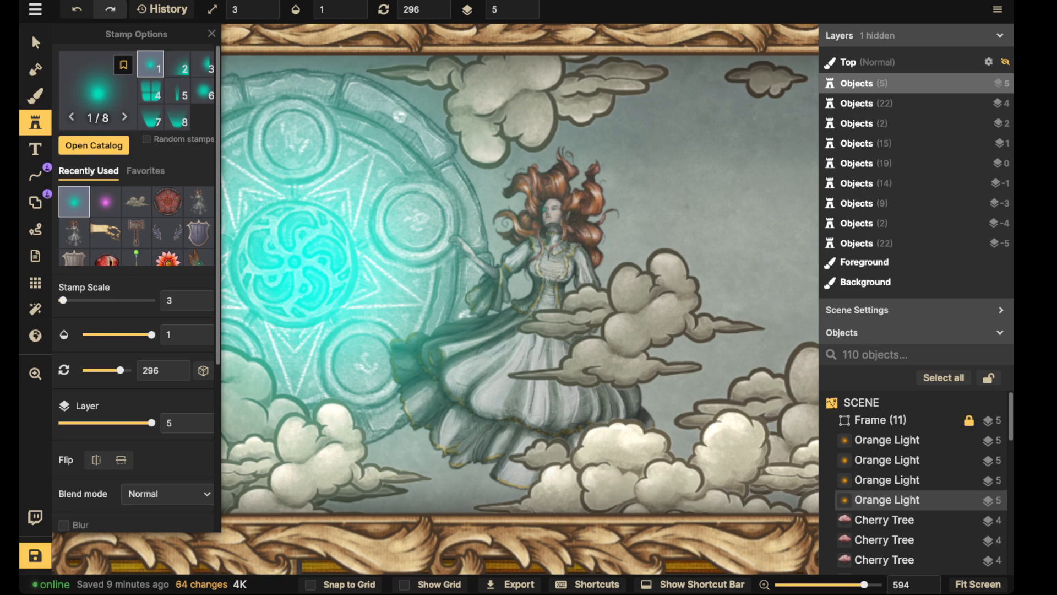
{"action": "left_click", "coordinate": [545, 208]}
{"action": "left_click", "coordinate": [557, 208]}
{"action": "scroll", "coordinate": [385, 145], "scroll_direction": "down", "scroll_amount": 5}
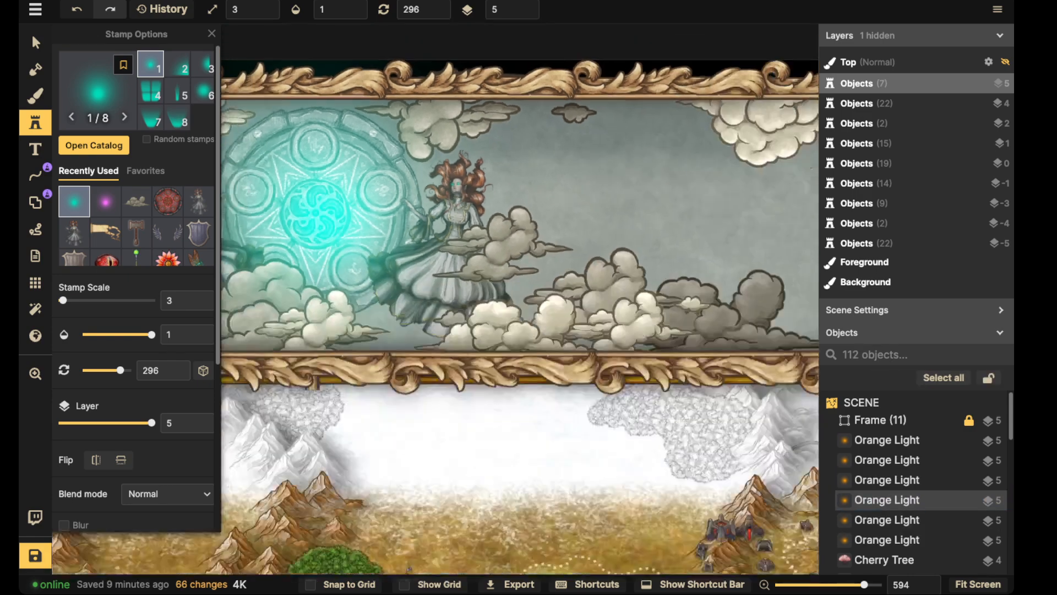
Step: Load the green dragon stamp from the Decorations group of the Fantasy World catalog
{"action": "left_click_drag", "start_coordinate": [166, 192], "coordinate": [340, 234]}
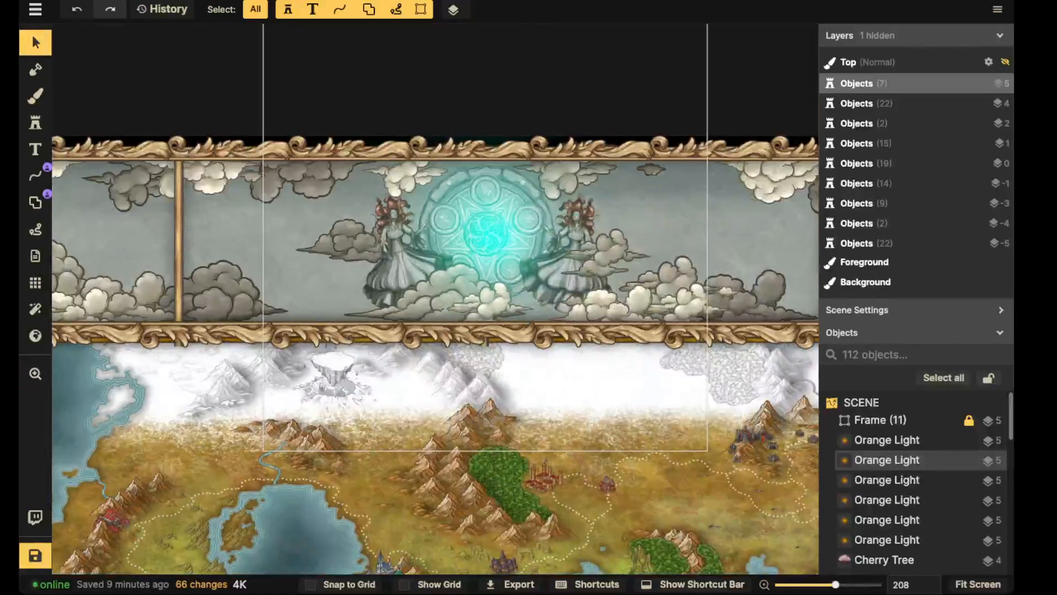
{"action": "scroll", "coordinate": [309, 198], "scroll_direction": "down", "scroll_amount": 3}
{"action": "left_click_drag", "start_coordinate": [232, 214], "coordinate": [332, 217]}
{"action": "left_click_drag", "start_coordinate": [551, 215], "coordinate": [518, 216]}
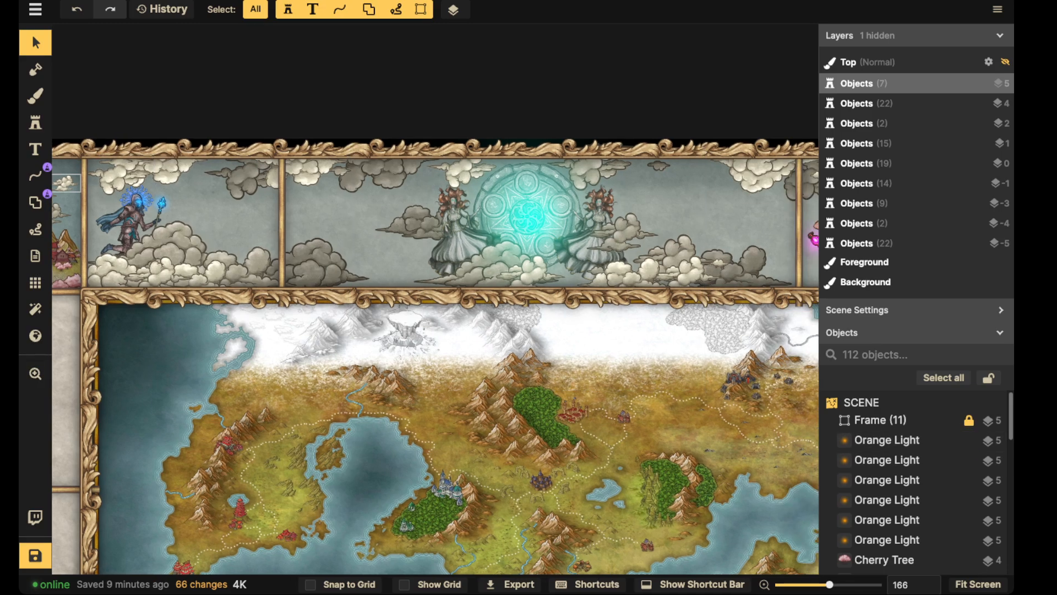
{"action": "left_click", "coordinate": [35, 122]}
{"action": "left_click", "coordinate": [107, 93]}
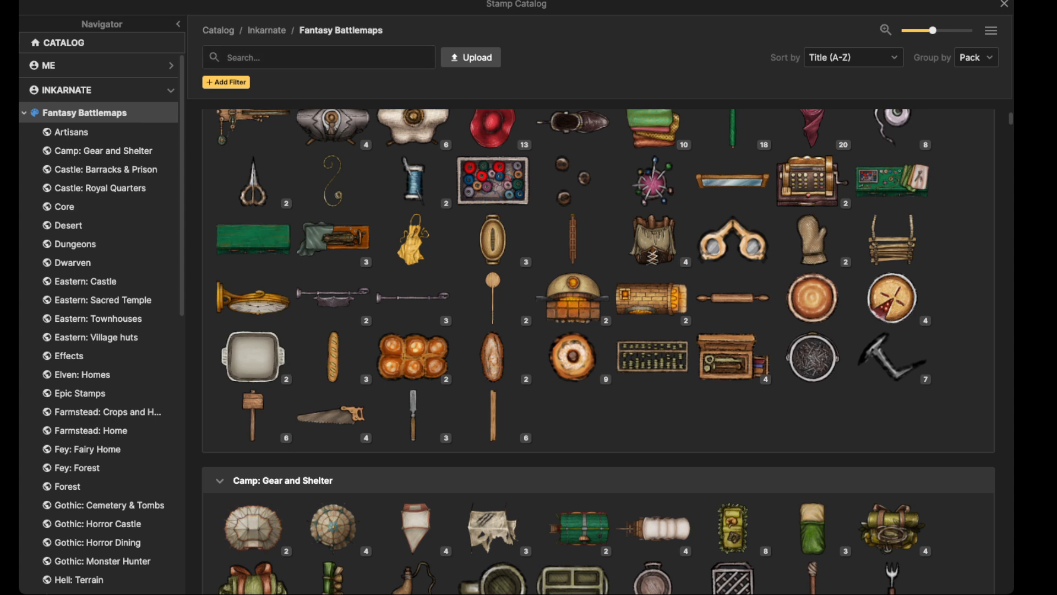
{"action": "left_click", "coordinate": [24, 113]}
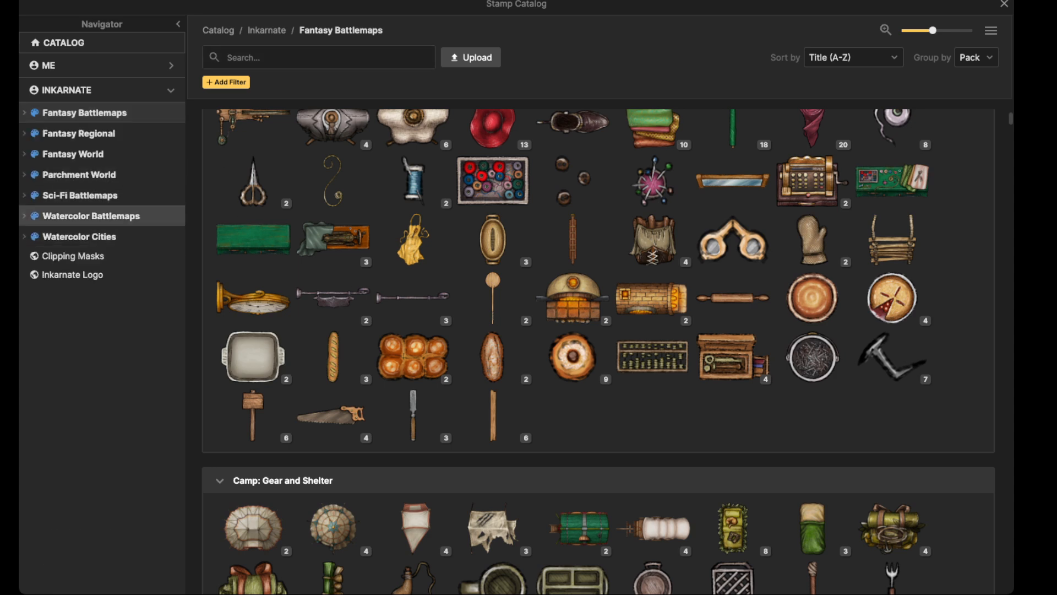
{"action": "left_click", "coordinate": [72, 154]}
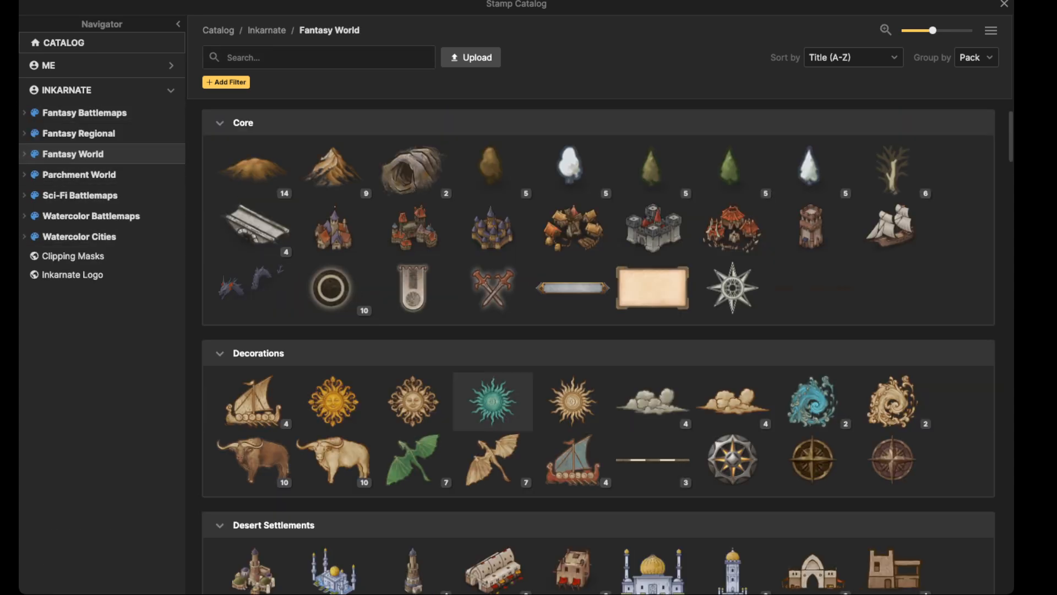
{"action": "left_click", "coordinate": [414, 457]}
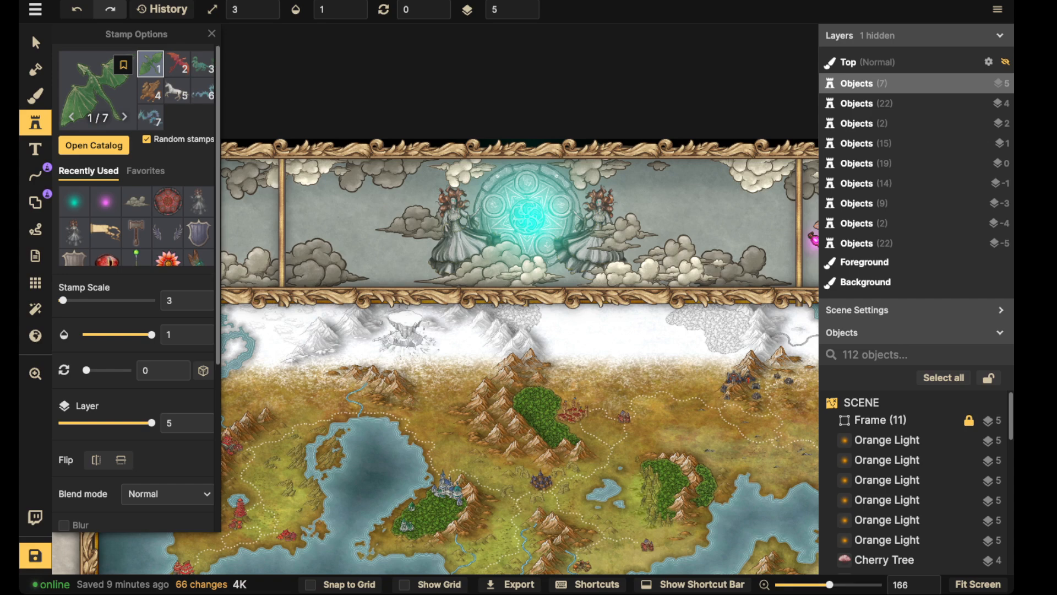
Step: Stamp a green dragon at scale 63 on layer -5 in the open sky left of the twin women
{"action": "scroll", "coordinate": [338, 214], "scroll_direction": "up", "scroll_amount": 6}
{"action": "scroll", "coordinate": [526, 11], "scroll_direction": "down", "scroll_amount": 10}
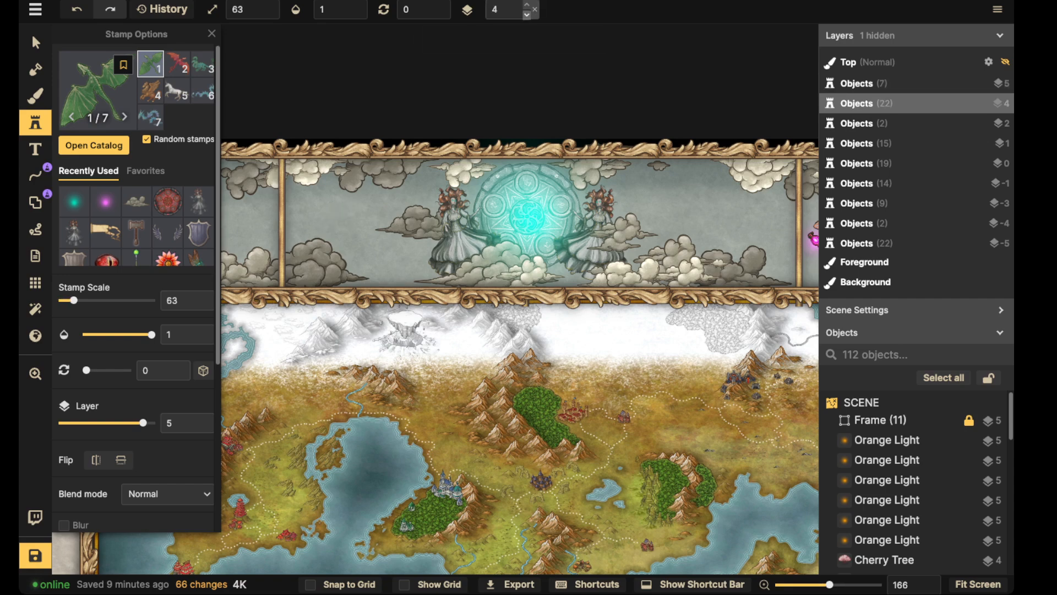
{"action": "left_click", "coordinate": [330, 227]}
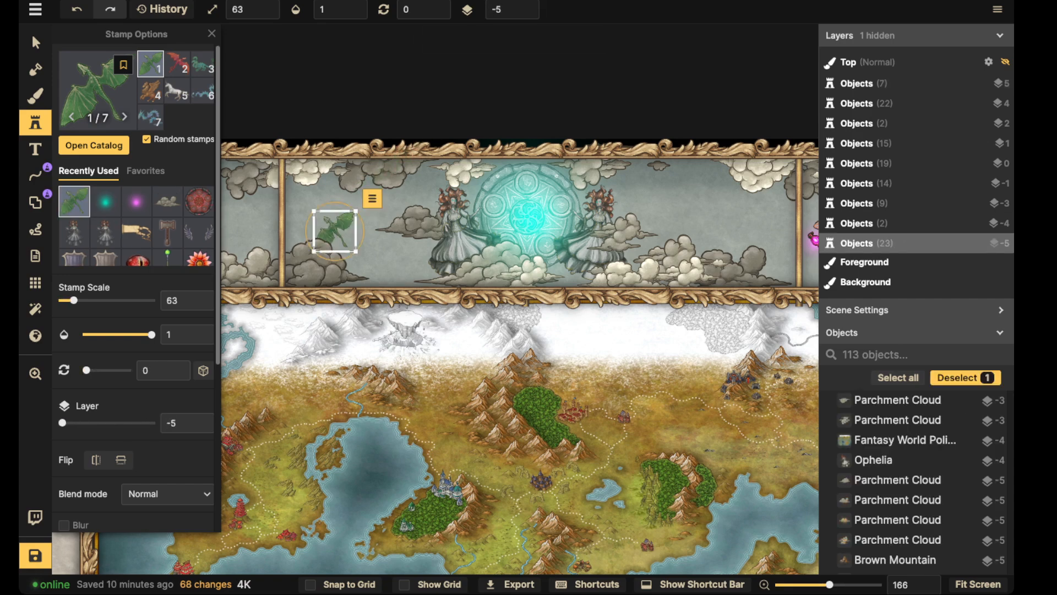
Step: Stamp a small red dragon at scale 43 on layer -5 in the sky right of the twin women
{"action": "scroll", "coordinate": [385, 237], "scroll_direction": "left", "scroll_amount": 5}
{"action": "left_click", "coordinate": [177, 64]}
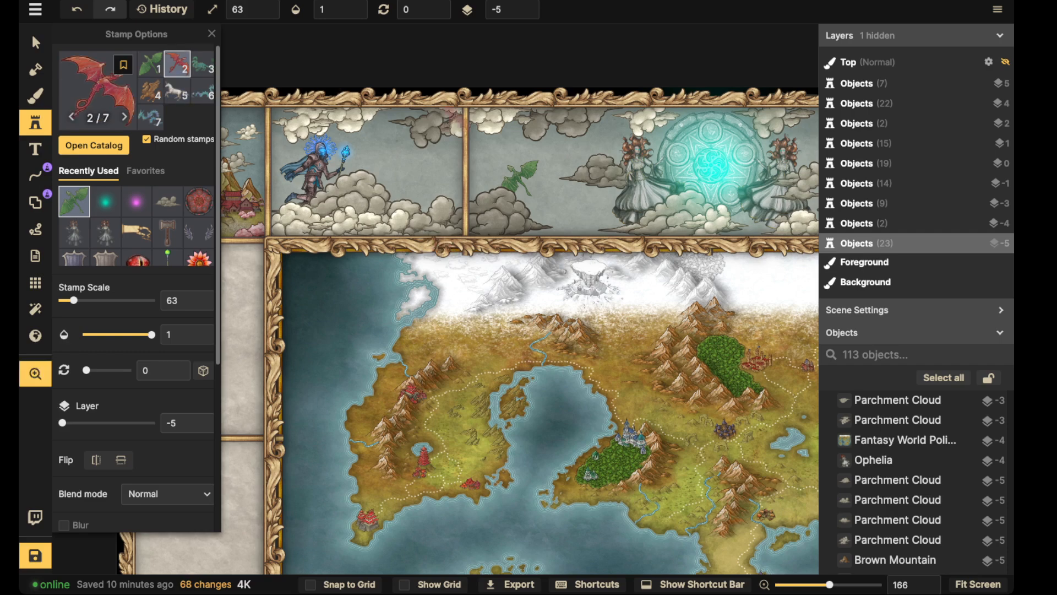
{"action": "left_click_drag", "start_coordinate": [782, 149], "coordinate": [394, 177]}
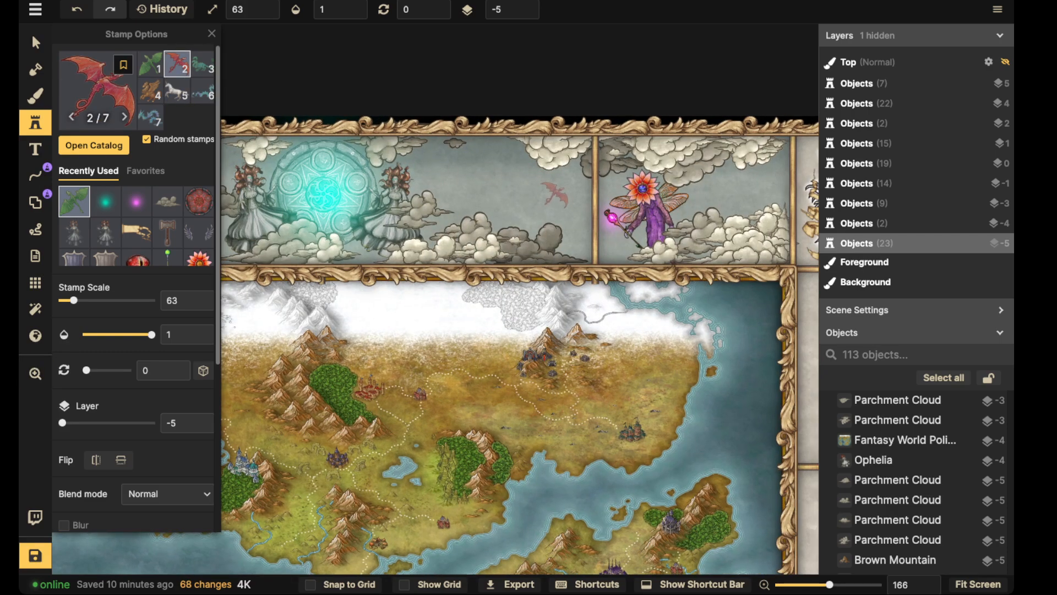
{"action": "left_click", "coordinate": [511, 169]}
Step: Stamp a horizontally flipped green dragon at scale 73 on layer -5 below the red dragon, rotate it and nudge it into the clouds
{"action": "left_click", "coordinate": [151, 64]}
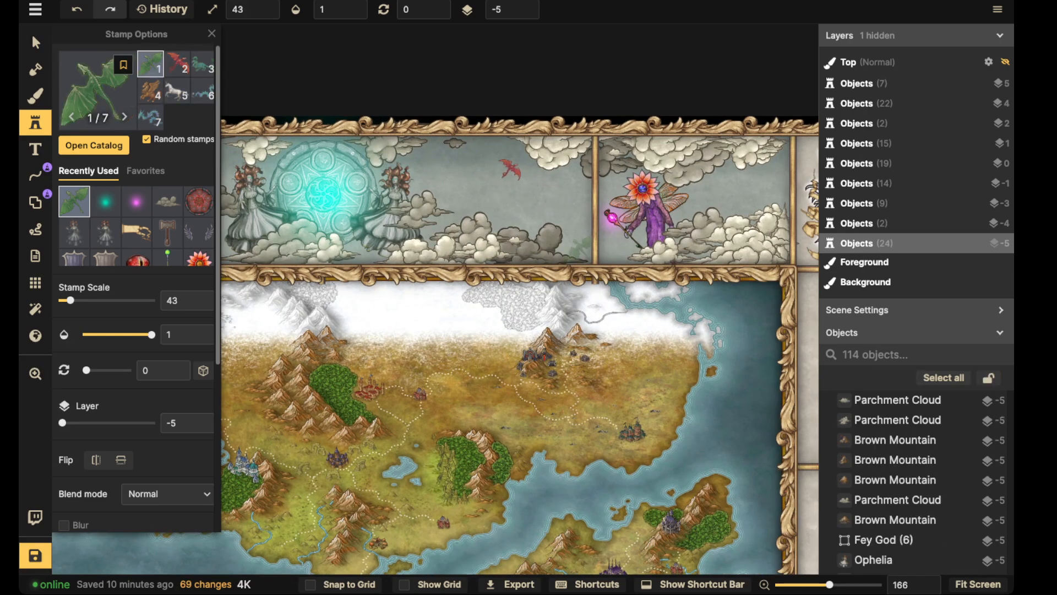
{"action": "scroll", "coordinate": [535, 221], "scroll_direction": "up", "scroll_amount": 3}
{"action": "key", "text": "f"}
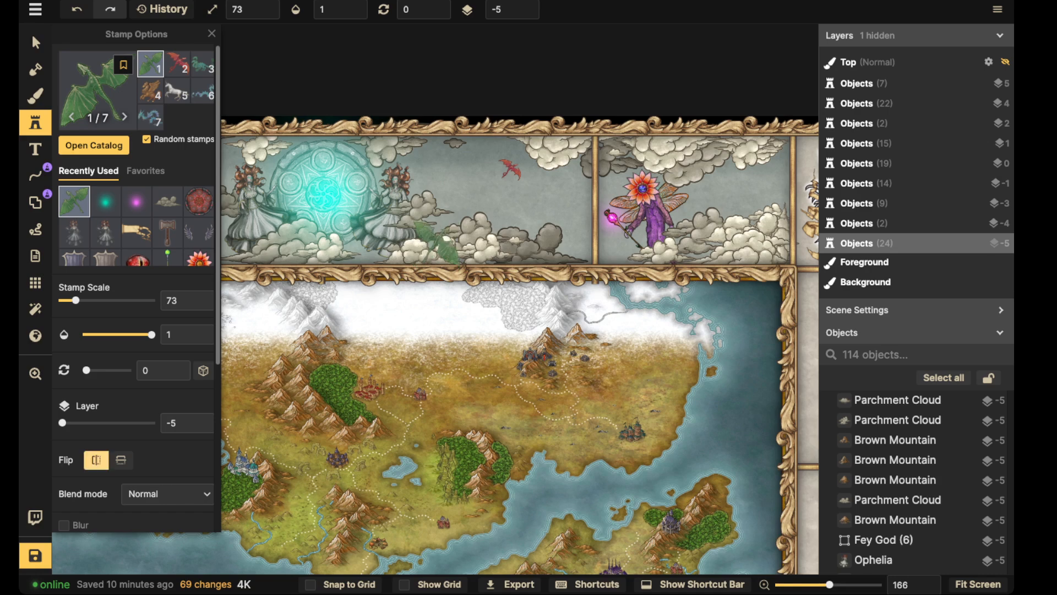
{"action": "left_click", "coordinate": [523, 220]}
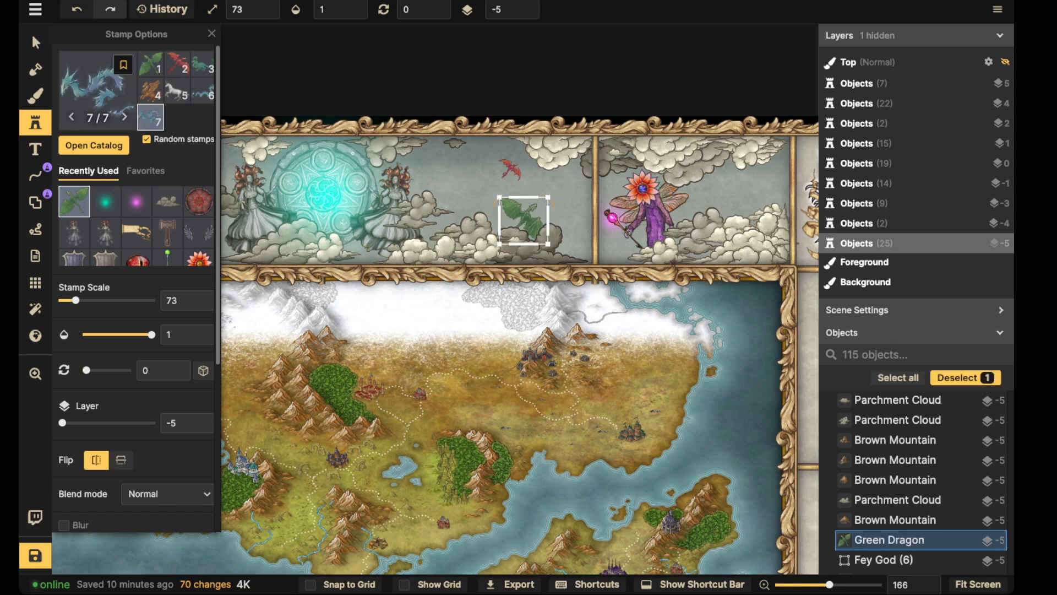
{"action": "scroll", "coordinate": [523, 220], "scroll_direction": "up", "scroll_amount": 1}
{"action": "left_click_drag", "start_coordinate": [523, 220], "coordinate": [507, 225]}
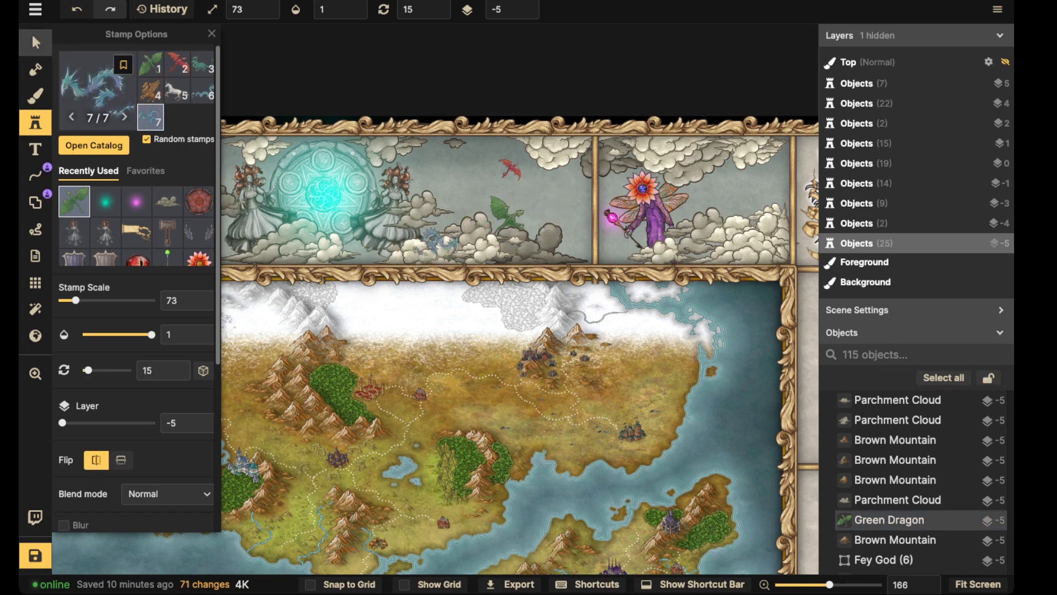
Step: Move the small red dragon closer to the right woman, darken it to brightness 74 and shrink it slightly
{"action": "left_click", "coordinate": [36, 42]}
{"action": "left_click_drag", "start_coordinate": [509, 169], "coordinate": [442, 171]}
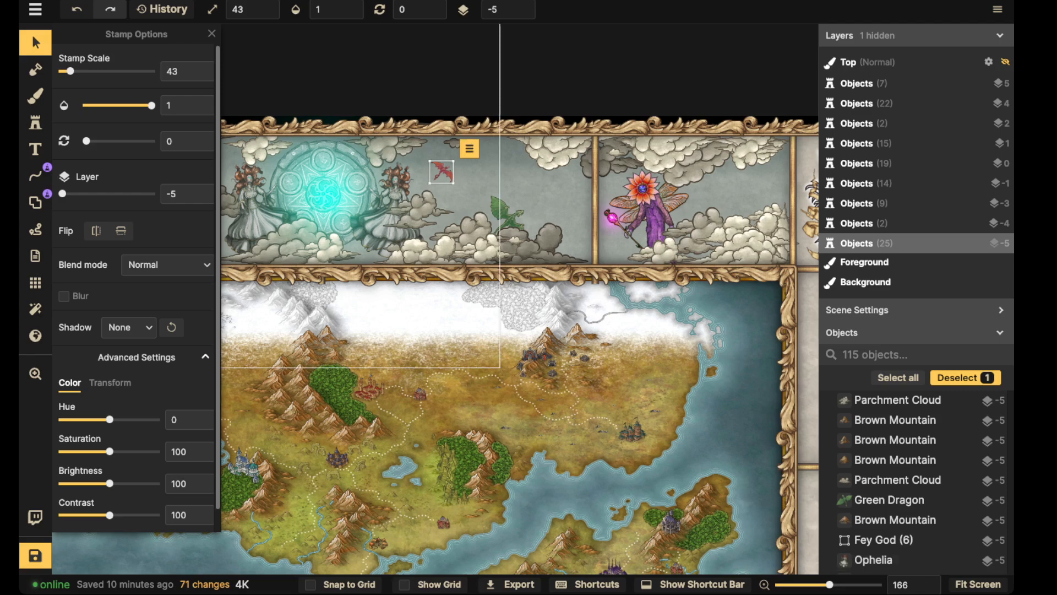
{"action": "left_click_drag", "start_coordinate": [109, 484], "coordinate": [96, 484]}
{"action": "left_click_drag", "start_coordinate": [430, 182], "coordinate": [432, 180]}
{"action": "key", "text": "Escape"}
Step: Slightly enlarge the green dragon left of the twin women
{"action": "scroll", "coordinate": [407, 196], "scroll_direction": "left", "scroll_amount": 4}
{"action": "left_click", "coordinate": [333, 205]}
{"action": "left_click_drag", "start_coordinate": [312, 227], "coordinate": [309, 229]}
{"action": "key", "text": "Escape"}
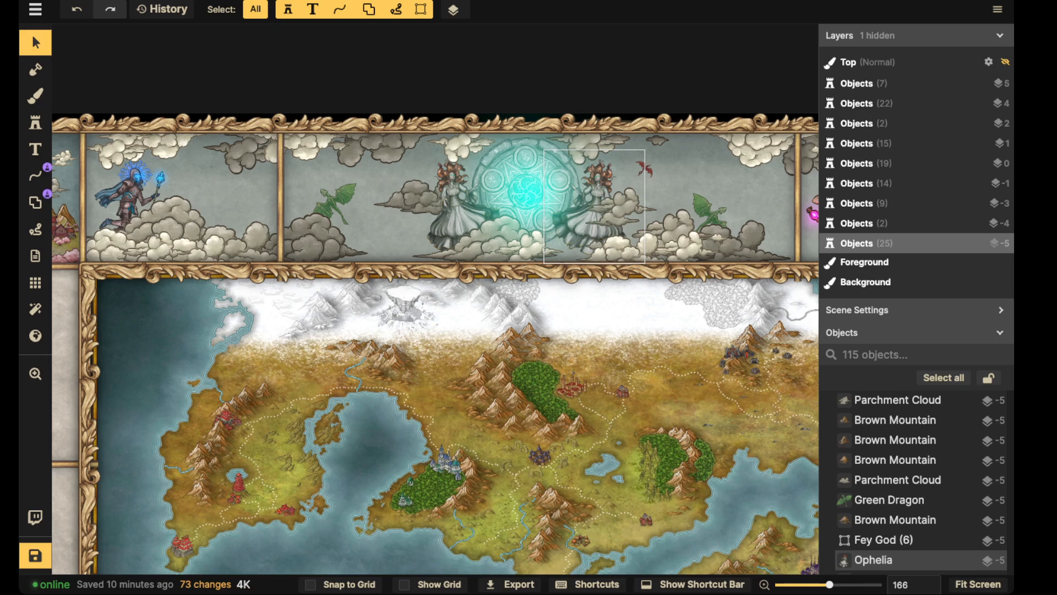
Step: Reuse the small red dragon as a stamp with its scale set to 103 and brightness to 75
{"action": "left_click", "coordinate": [644, 169]}
{"action": "key", "text": "s"}
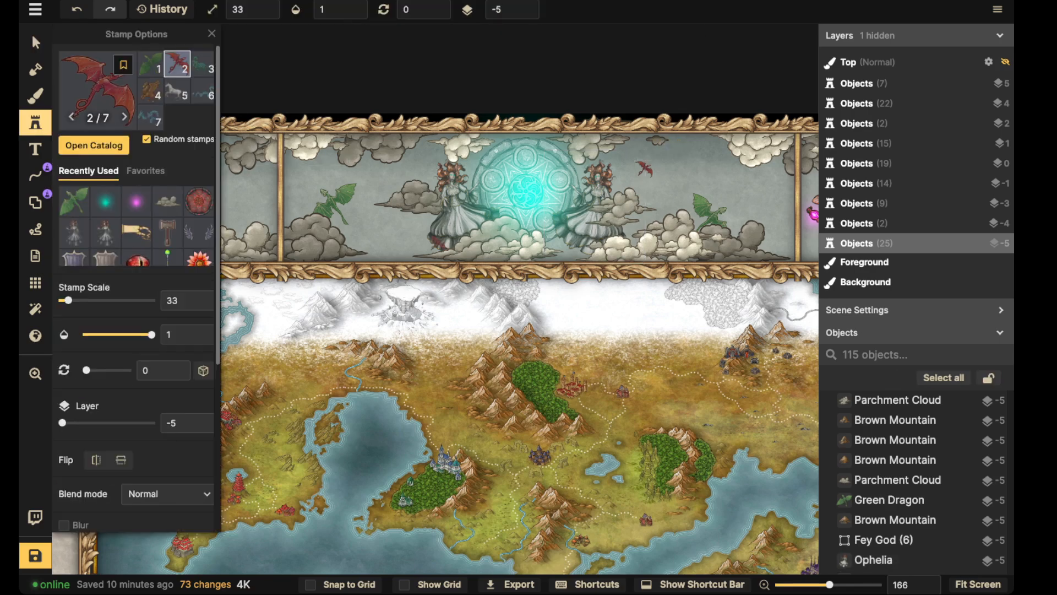
{"action": "scroll", "coordinate": [138, 275], "scroll_direction": "down", "scroll_amount": 5}
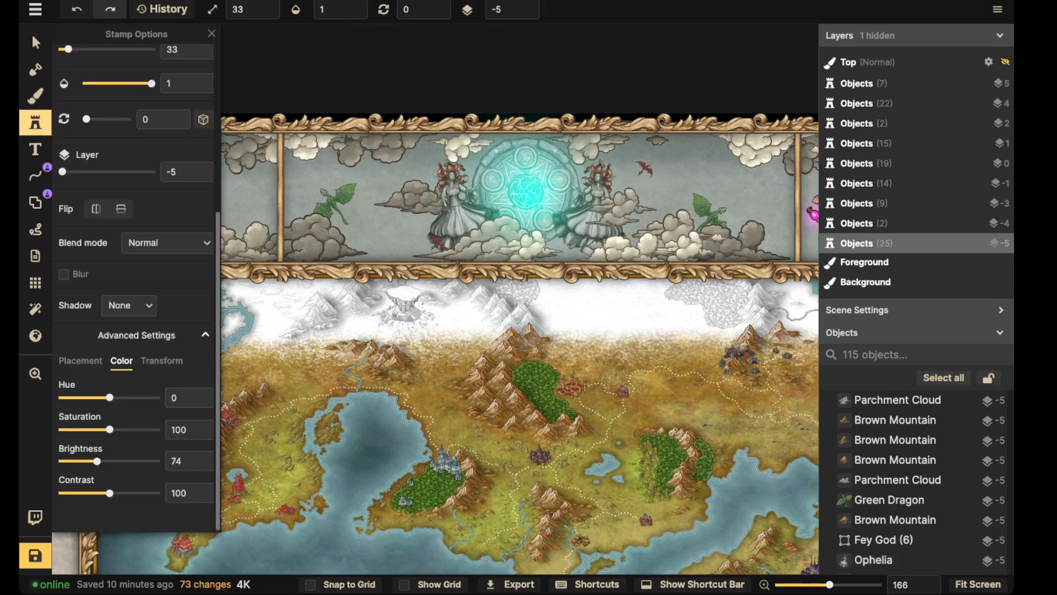
{"action": "scroll", "coordinate": [254, 219], "scroll_direction": "up", "scroll_amount": 7}
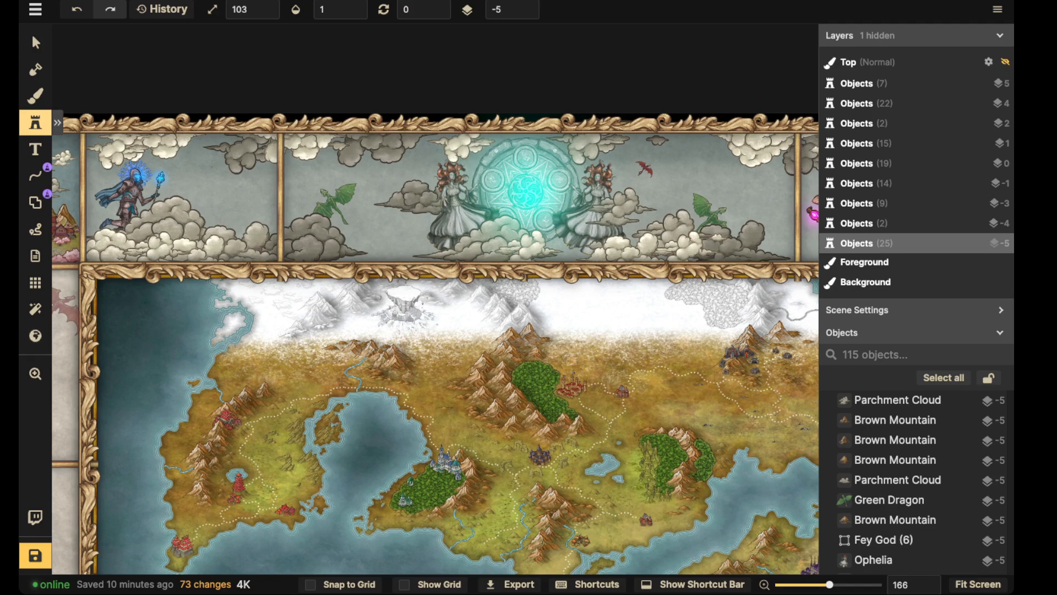
{"action": "mouse_move", "coordinate": [57, 122]}
{"action": "scroll", "coordinate": [138, 275], "scroll_direction": "down", "scroll_amount": 5}
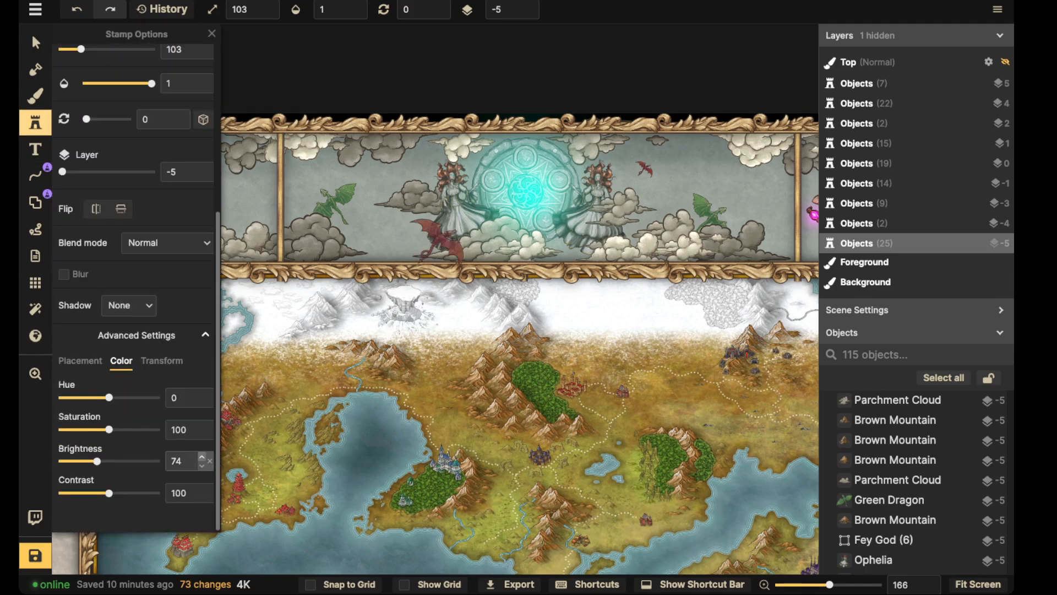
{"action": "left_click", "coordinate": [202, 457]}
Step: Stamp the large red dragon among the clouds beside the blue-glowing god, raise it to layer 5 and adjust its placement
{"action": "key", "text": "space"}
{"action": "left_click_drag", "start_coordinate": [476, 308], "coordinate": [282, 403]}
{"action": "key", "text": "space"}
{"action": "scroll", "coordinate": [512, 276], "scroll_direction": "down", "scroll_amount": 3}
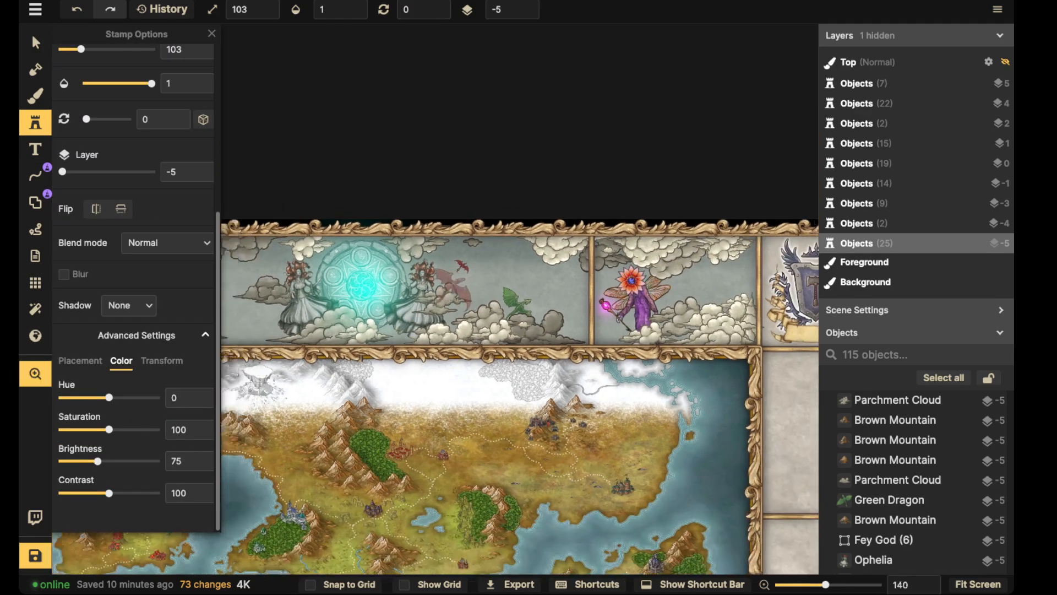
{"action": "left_click_drag", "start_coordinate": [453, 287], "coordinate": [767, 284]}
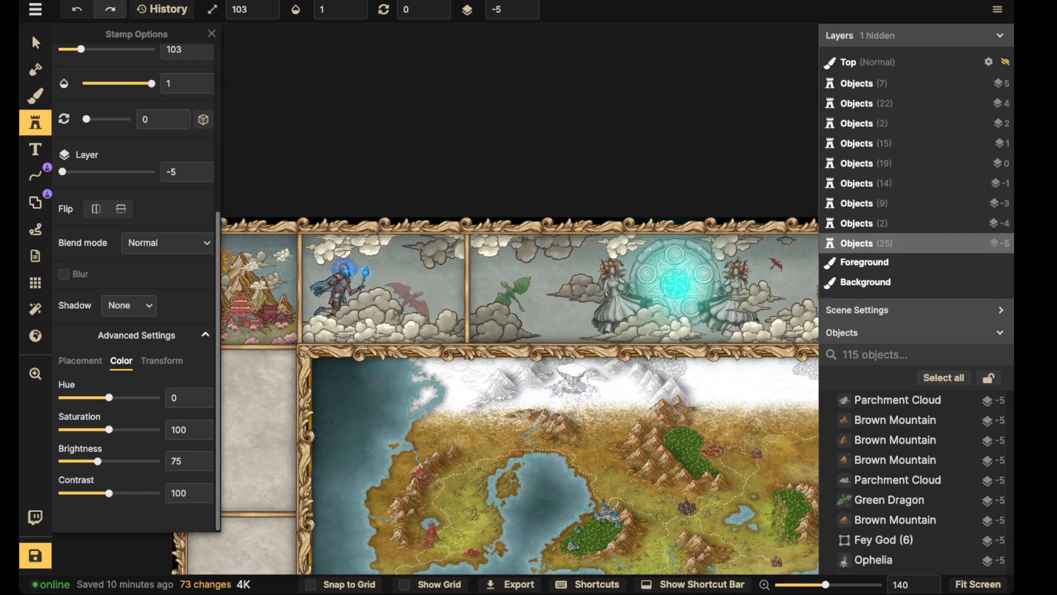
{"action": "left_click", "coordinate": [408, 305]}
{"action": "left_click", "coordinate": [527, 4]}
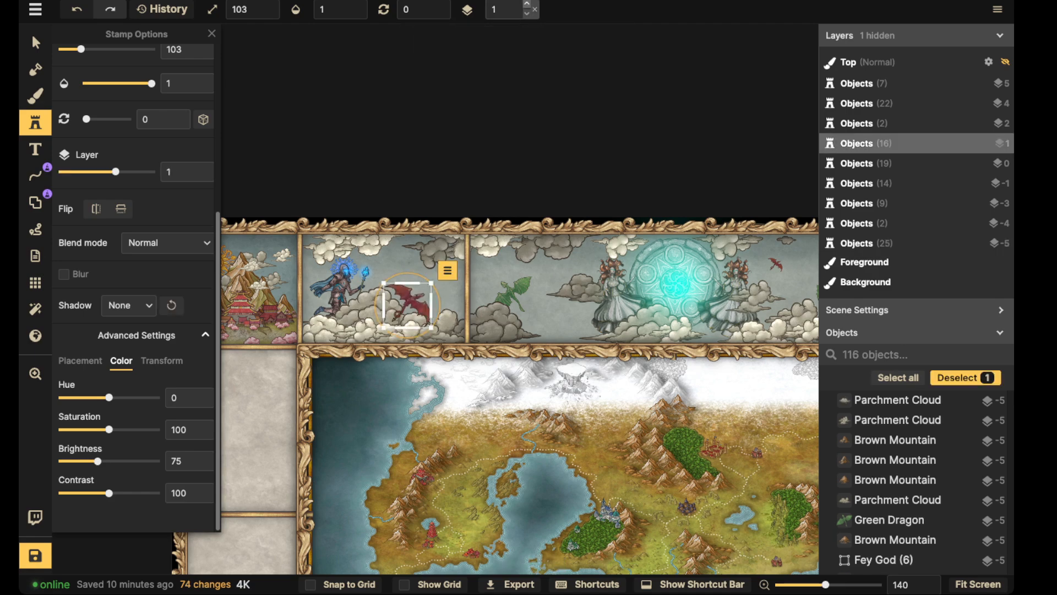
{"action": "left_click_drag", "start_coordinate": [431, 283], "coordinate": [418, 308]}
Step: Stamp a green dragon at scale 123 on layer 5 over the left woman at the summoning circle
{"action": "scroll", "coordinate": [411, 299], "scroll_direction": "down", "scroll_amount": 4}
{"action": "left_click", "coordinate": [562, 279]}
{"action": "left_click", "coordinate": [562, 279]}
{"action": "key", "text": "space"}
{"action": "left_click_drag", "start_coordinate": [561, 279], "coordinate": [411, 270]}
{"action": "left_click", "coordinate": [35, 43]}
Step: Save the map with the newly added dragons
{"action": "scroll", "coordinate": [353, 292], "scroll_direction": "down", "scroll_amount": 2}
{"action": "key", "text": "space"}
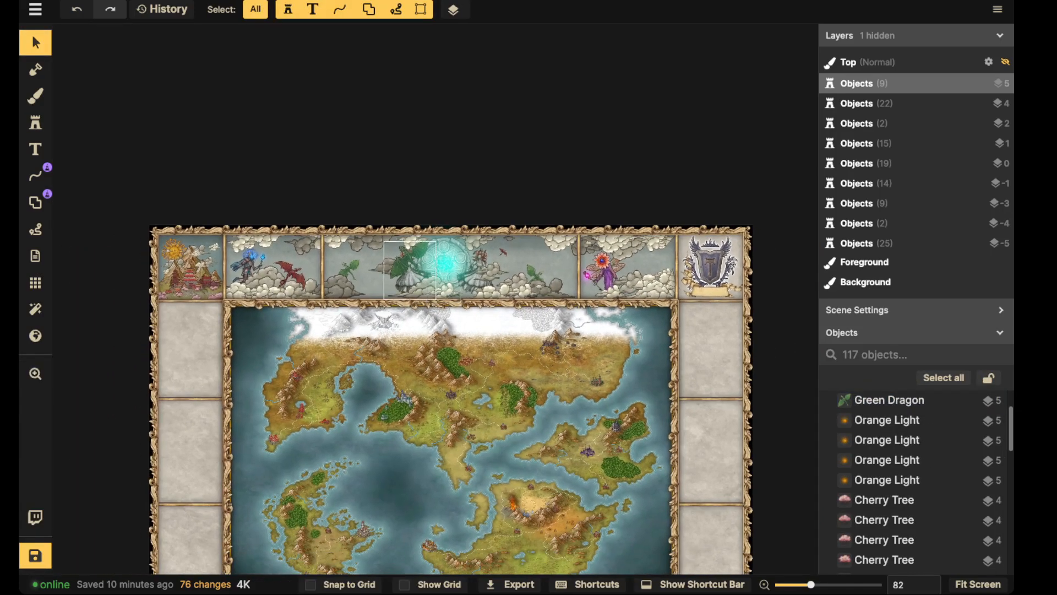
{"action": "scroll", "coordinate": [560, 128], "scroll_direction": "down", "scroll_amount": 1}
{"action": "left_click", "coordinate": [35, 555]}
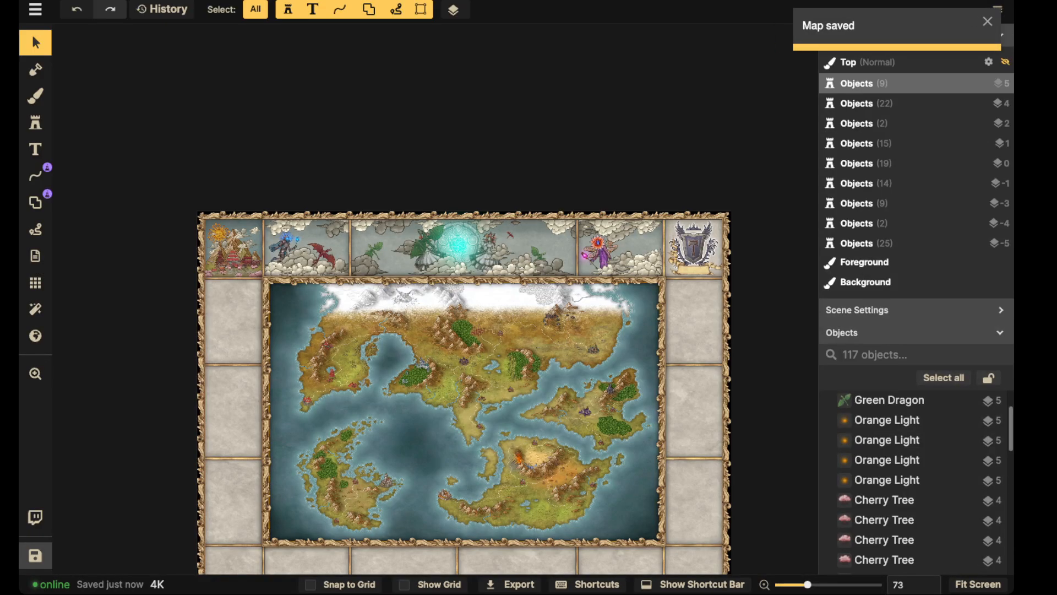
Step: Examine the empty panels along the lower border of the map and the overall framed layout
{"action": "scroll", "coordinate": [716, 72], "scroll_direction": "up", "scroll_amount": 5}
{"action": "left_click_drag", "start_coordinate": [410, 311], "coordinate": [470, 241]}
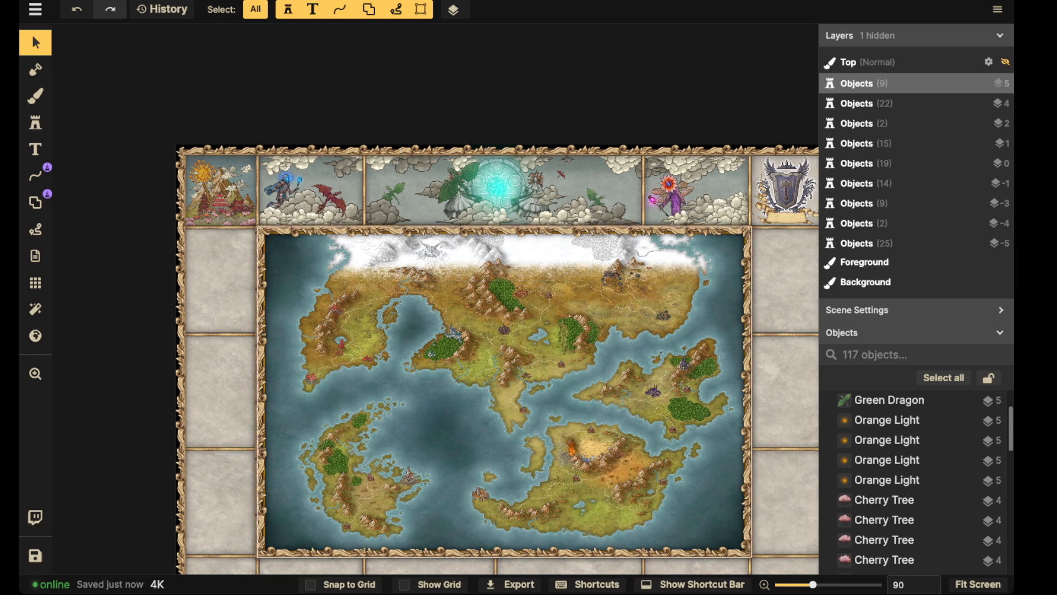
{"action": "scroll", "coordinate": [442, 152], "scroll_direction": "up", "scroll_amount": 2}
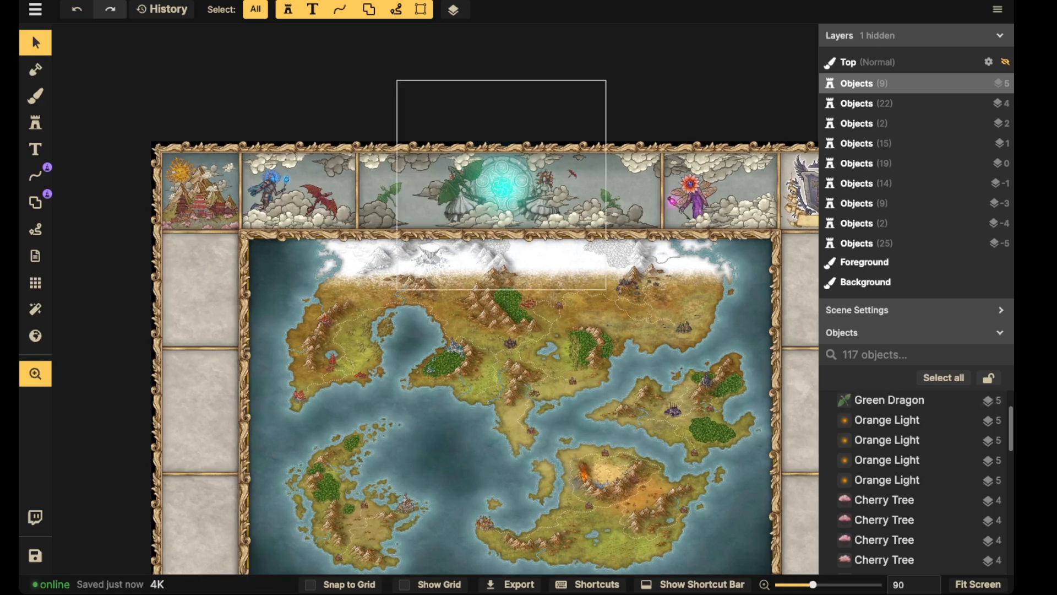
{"action": "left_click_drag", "start_coordinate": [360, 468], "coordinate": [372, 177]}
{"action": "scroll", "coordinate": [369, 383], "scroll_direction": "up", "scroll_amount": 3}
{"action": "scroll", "coordinate": [334, 360], "scroll_direction": "up", "scroll_amount": 5}
{"action": "left_click_drag", "start_coordinate": [335, 360], "coordinate": [130, 363]}
{"action": "left_click_drag", "start_coordinate": [474, 330], "coordinate": [316, 336]}
{"action": "left_click_drag", "start_coordinate": [160, 357], "coordinate": [717, 356]}
{"action": "scroll", "coordinate": [286, 314], "scroll_direction": "up", "scroll_amount": 8}
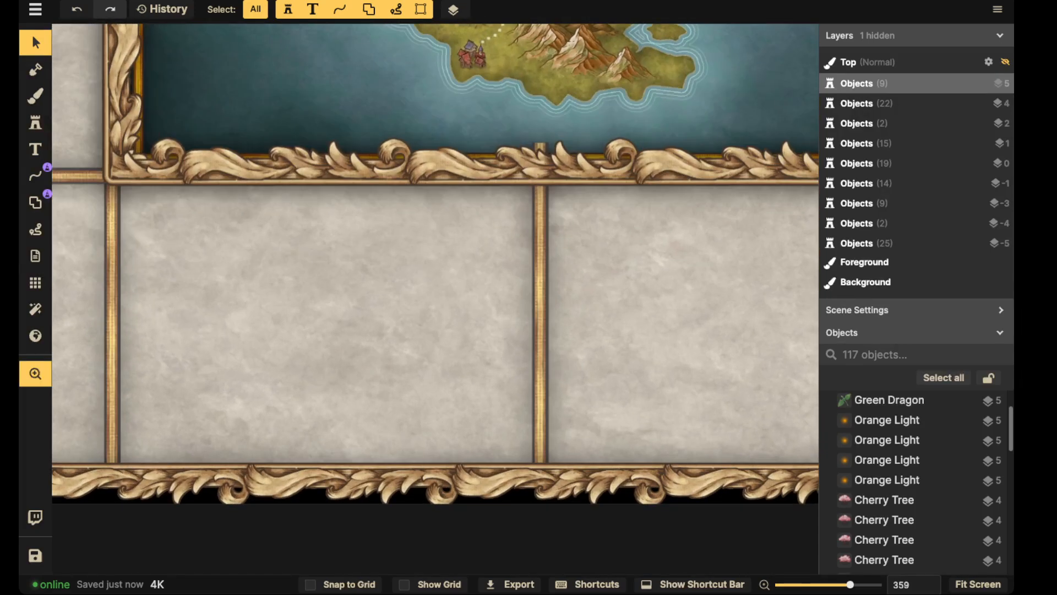
{"action": "left_click_drag", "start_coordinate": [661, 330], "coordinate": [233, 335]}
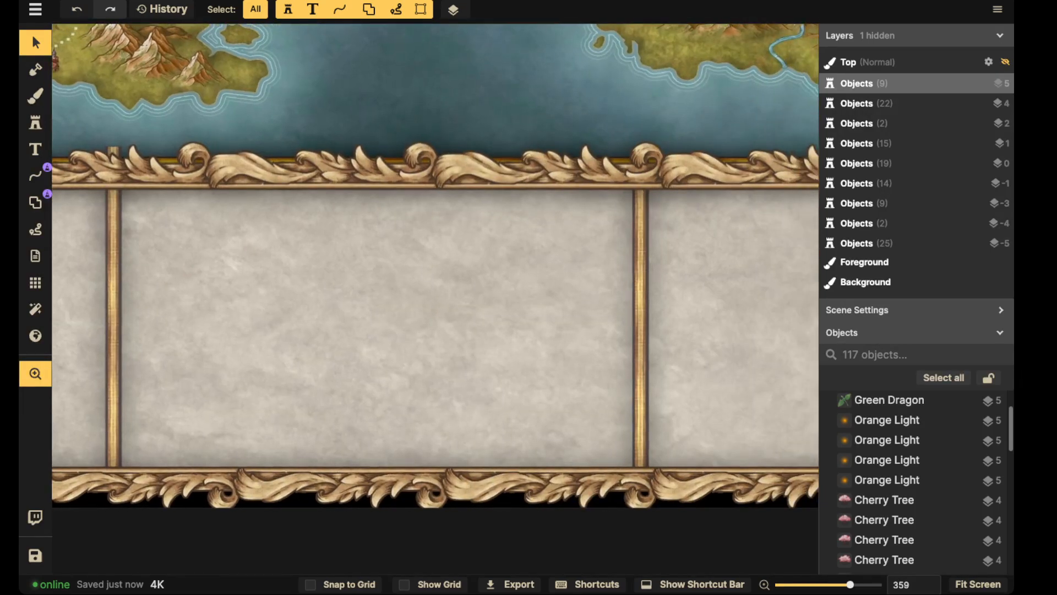
{"action": "left_click_drag", "start_coordinate": [660, 331], "coordinate": [245, 337]}
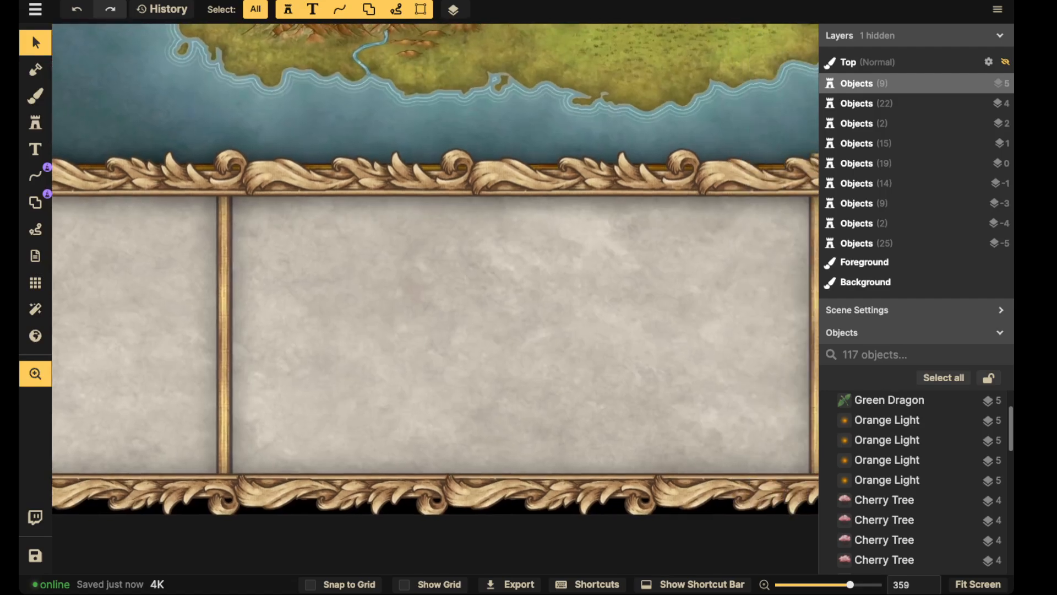
{"action": "left_click_drag", "start_coordinate": [660, 330], "coordinate": [222, 334]}
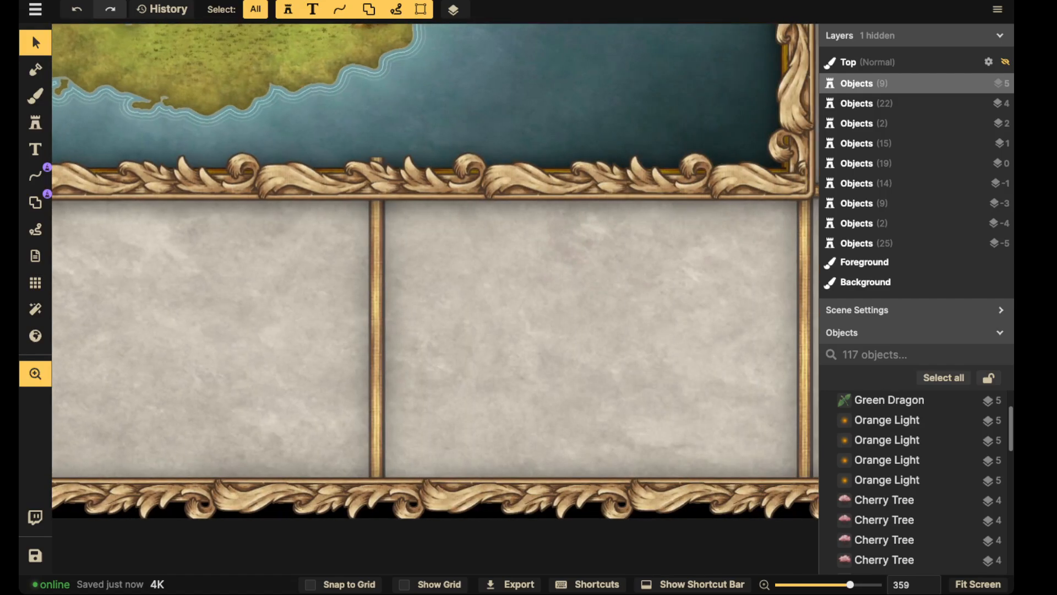
{"action": "scroll", "coordinate": [498, 308], "scroll_direction": "down", "scroll_amount": 10}
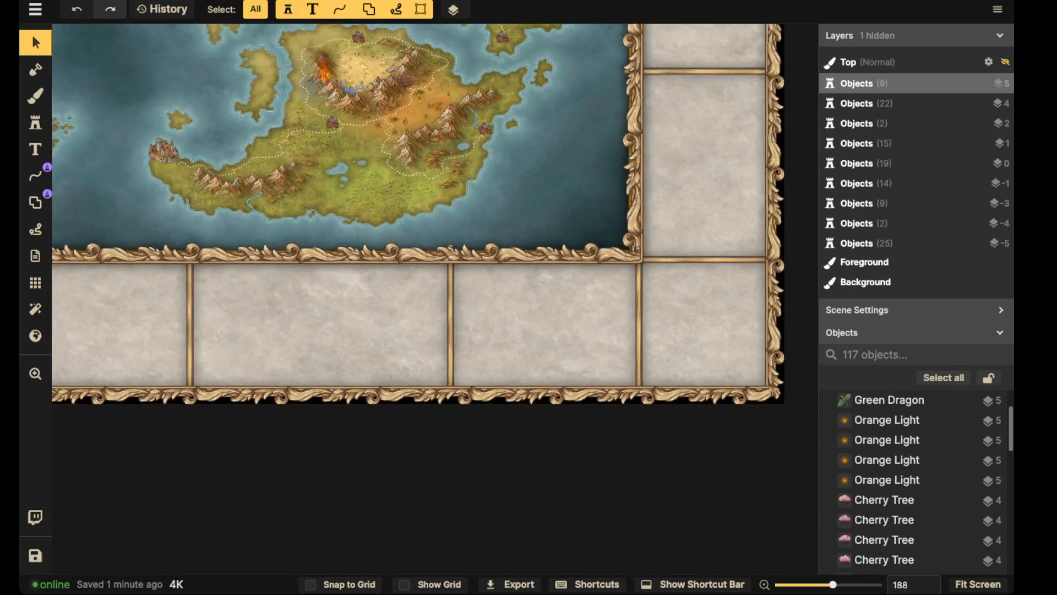
{"action": "scroll", "coordinate": [435, 297], "scroll_direction": "down", "scroll_amount": 3}
{"action": "scroll", "coordinate": [434, 297], "scroll_direction": "down", "scroll_amount": 2}
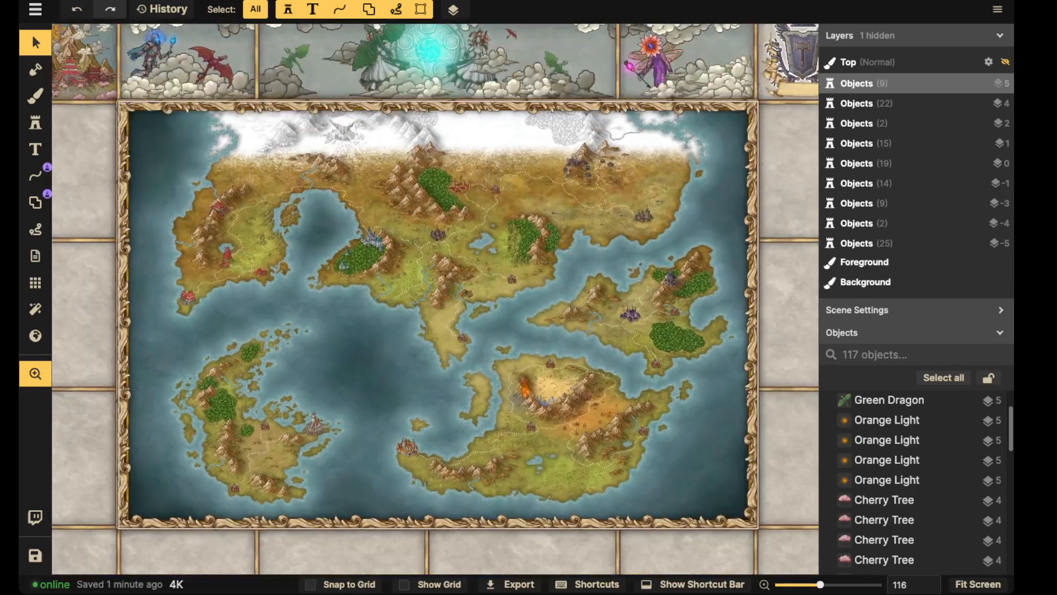
{"action": "scroll", "coordinate": [440, 308], "scroll_direction": "down", "scroll_amount": 2}
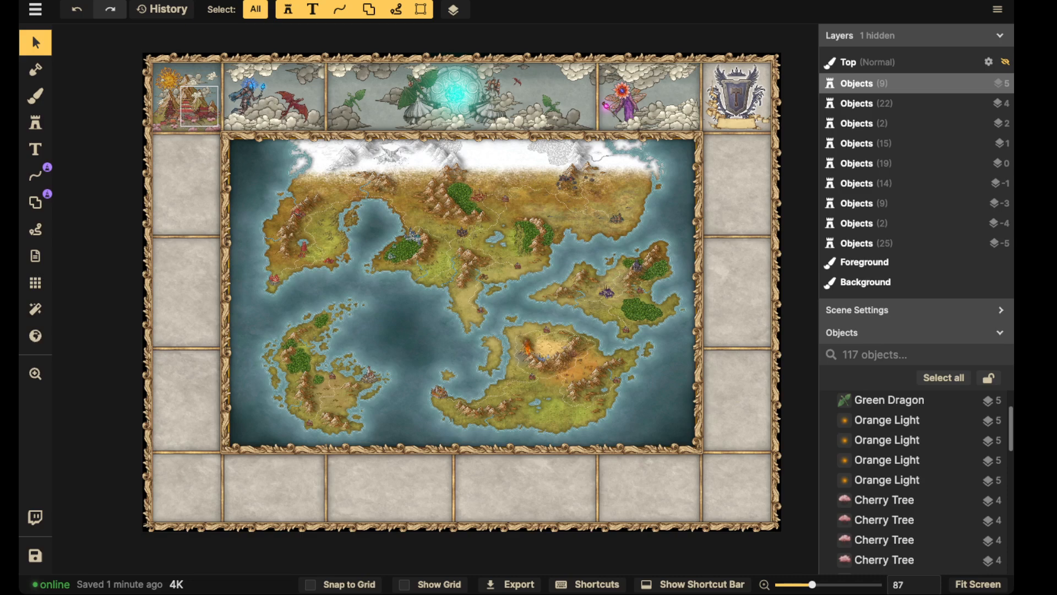
Step: Delete the large green dragon covering the left woman at the summoning circle
{"action": "scroll", "coordinate": [414, 88], "scroll_direction": "up", "scroll_amount": 3}
{"action": "left_click", "coordinate": [414, 88]}
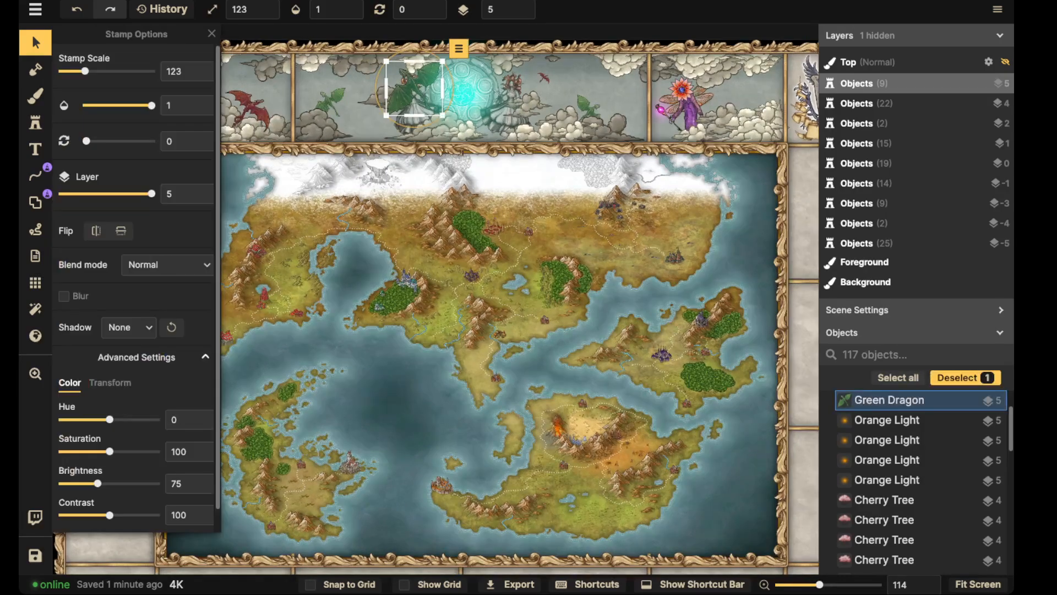
{"action": "key", "text": "Delete"}
{"action": "scroll", "coordinate": [435, 297], "scroll_direction": "down", "scroll_amount": 3}
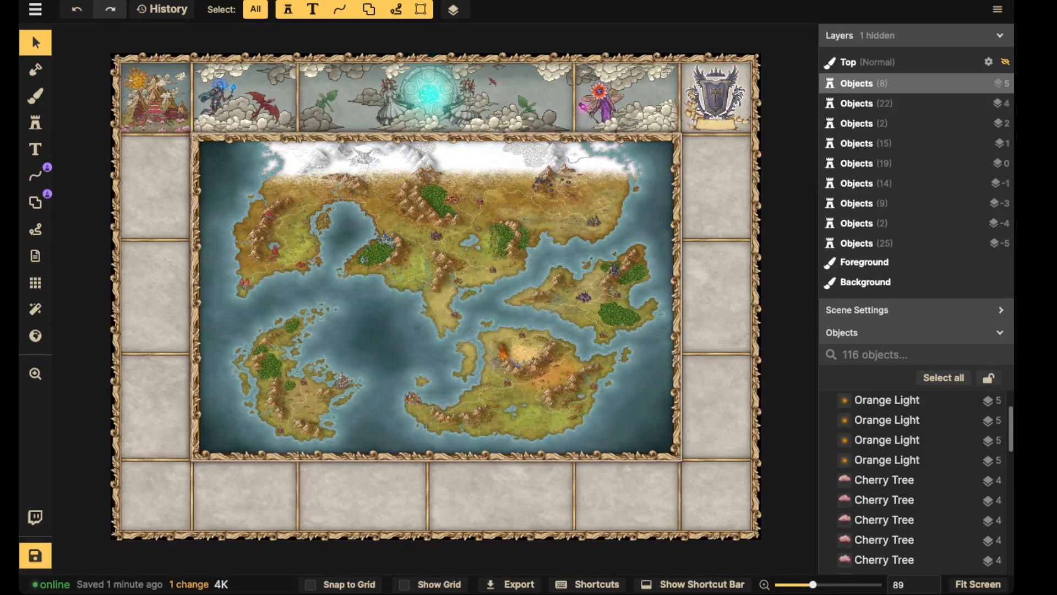